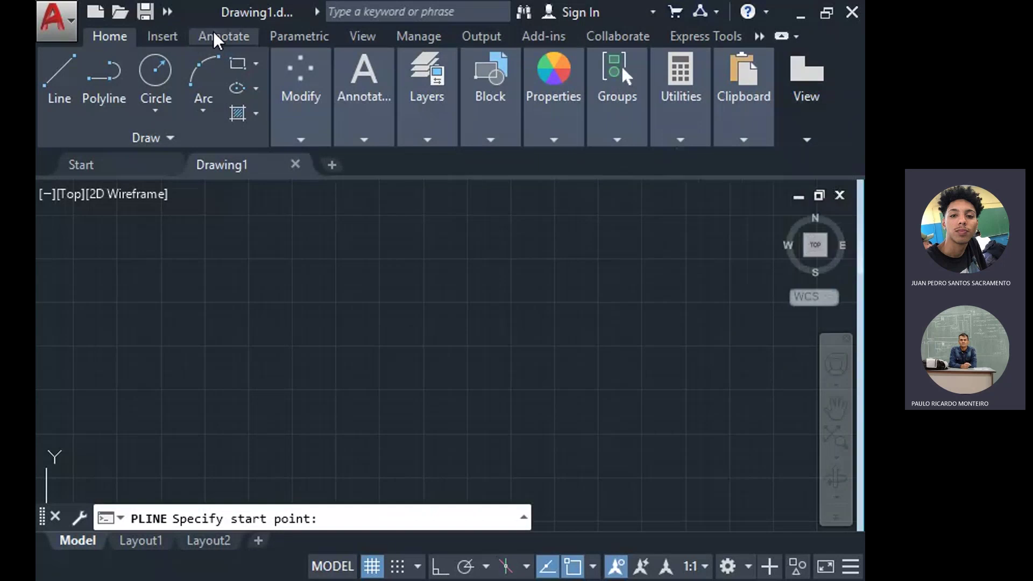
Look over the Annotate and Insert ribbon tabs, then return to the Home tools.
{"action": "left_click", "coordinate": [215, 35]}
{"action": "left_click", "coordinate": [173, 37]}
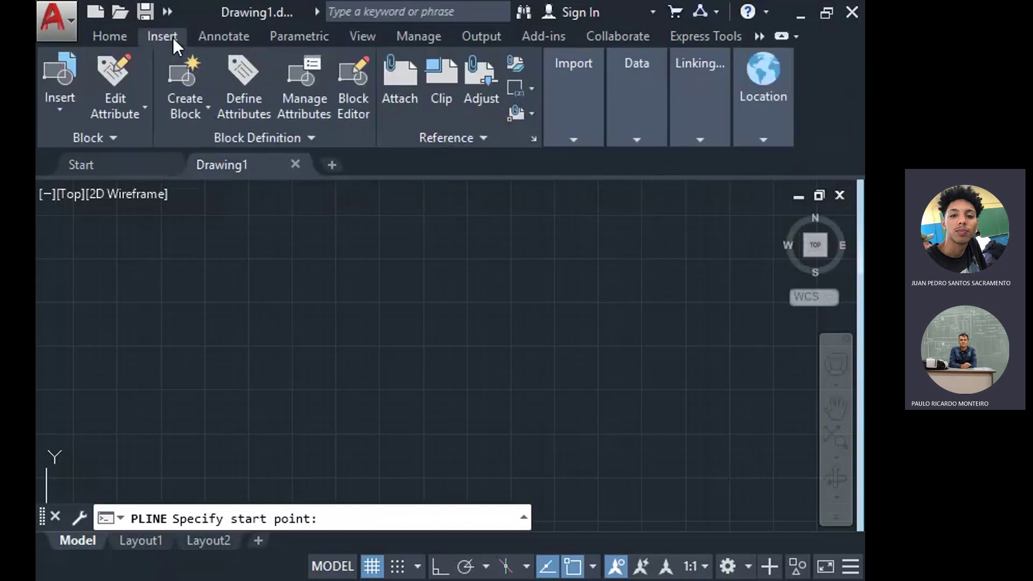
{"action": "left_click", "coordinate": [110, 36]}
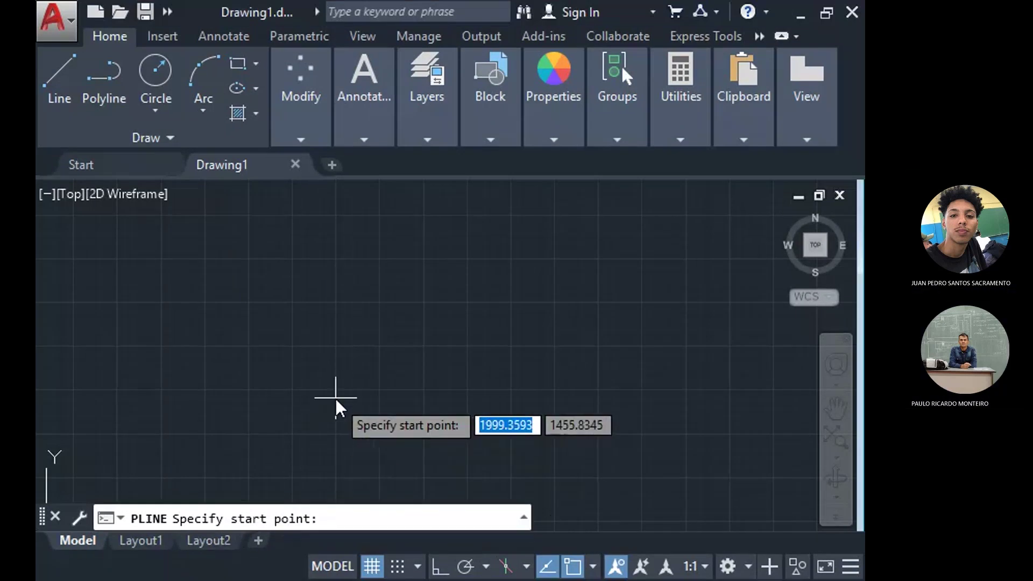
Restart a polyline with Ortho on and try switching it to an arc segment.
{"action": "key", "text": "Escape"}
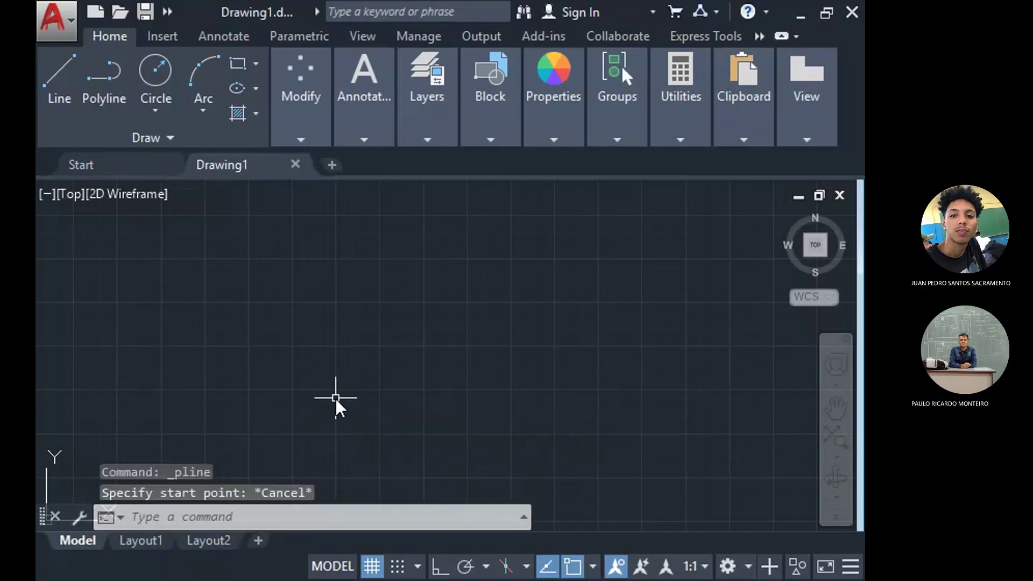
{"action": "key", "text": "Escape"}
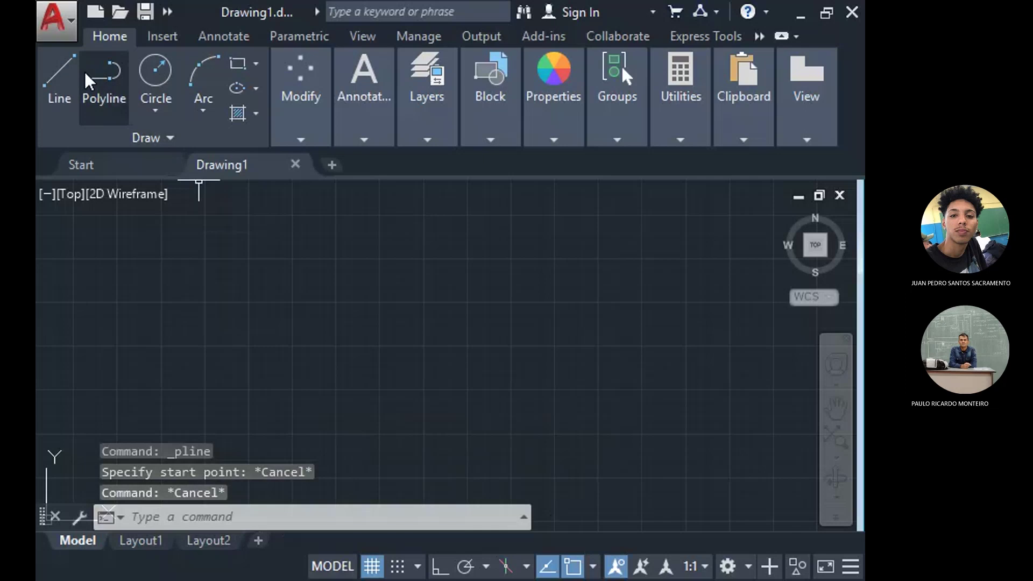
{"action": "left_click", "coordinate": [102, 75]}
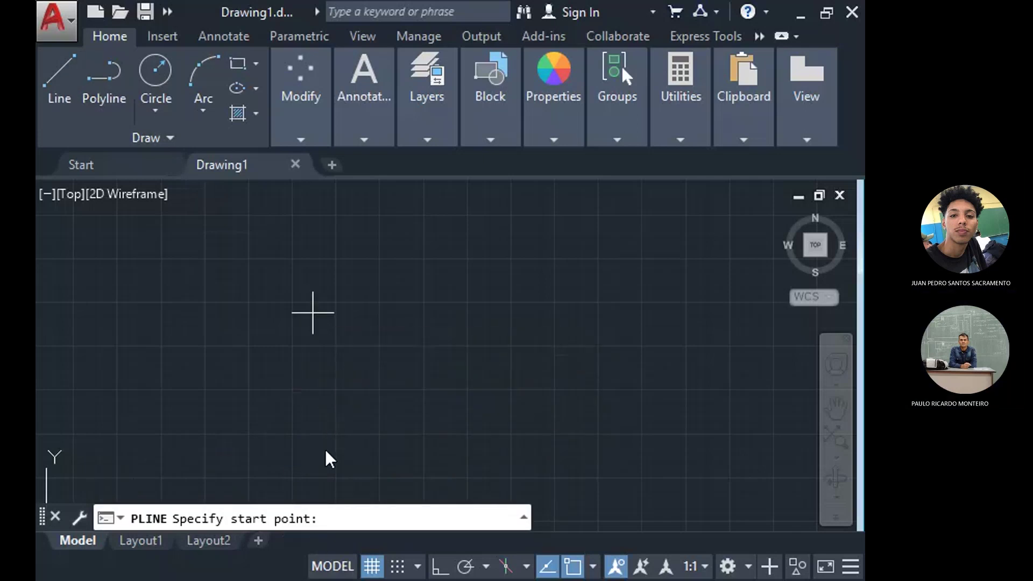
{"action": "left_click", "coordinate": [312, 312]}
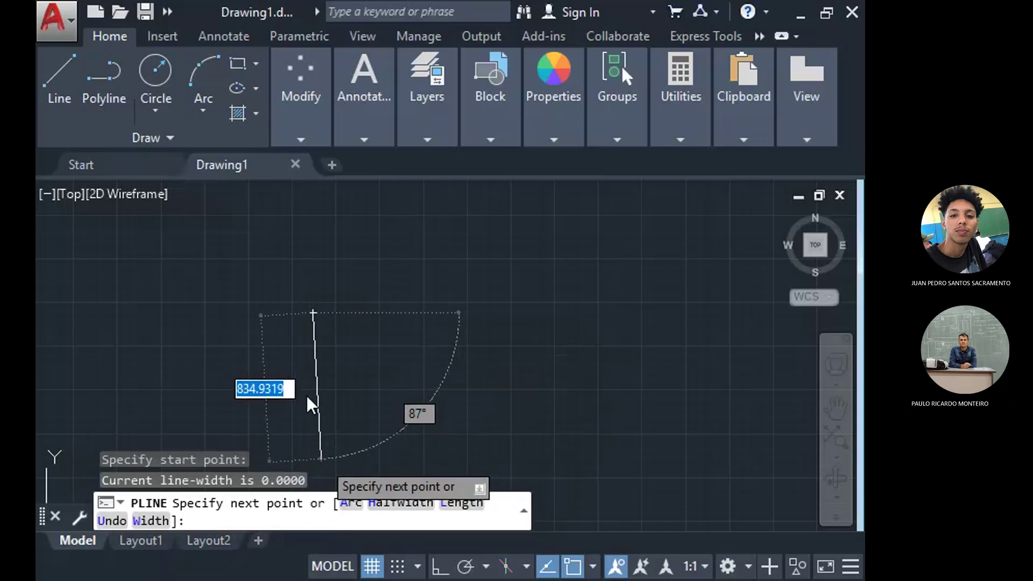
{"action": "key", "text": "F8"}
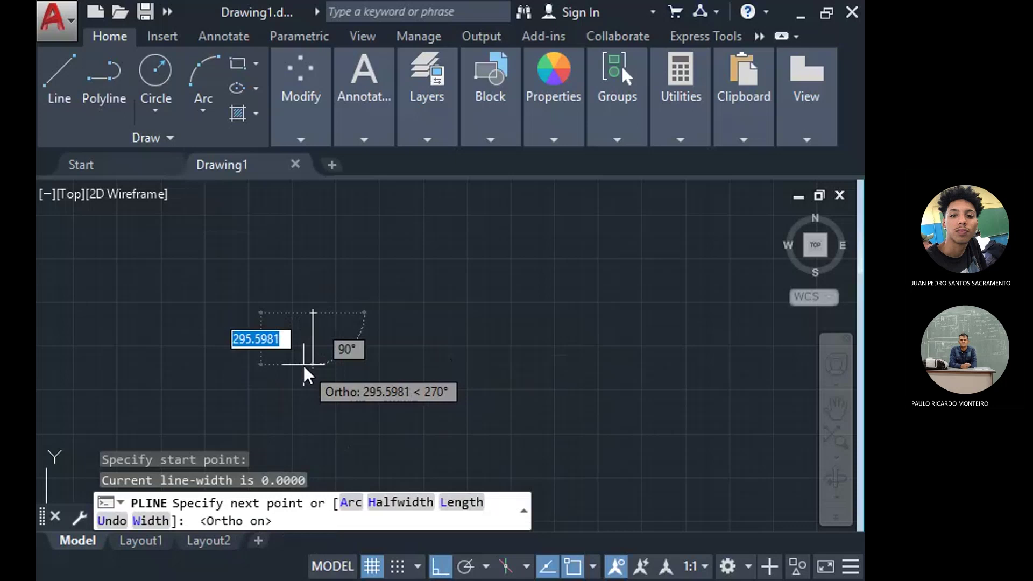
{"action": "type", "text": "a"}
{"action": "key", "text": "Return"}
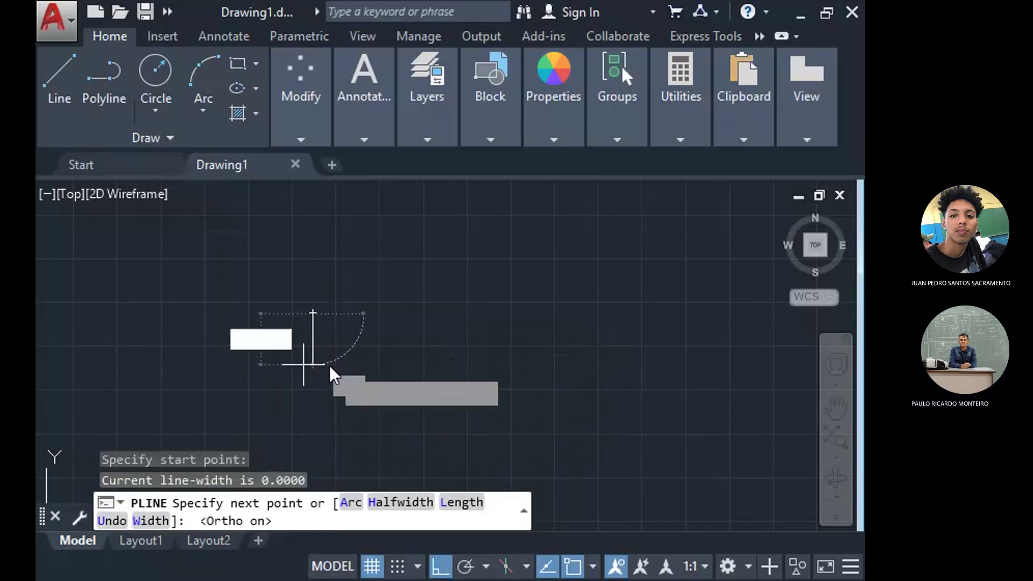
{"action": "key", "text": "Return"}
Abandon the polyline attempt and window-select the stray leftover fragment.
{"action": "scroll", "coordinate": [297, 266], "scroll_direction": "up", "scroll_amount": 2}
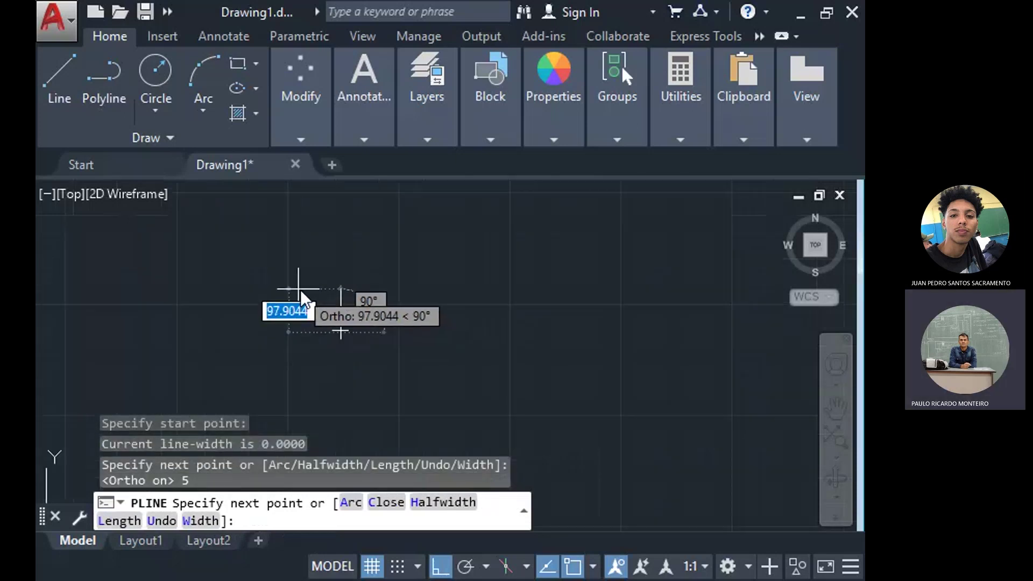
{"action": "scroll", "coordinate": [366, 322], "scroll_direction": "up", "scroll_amount": 1}
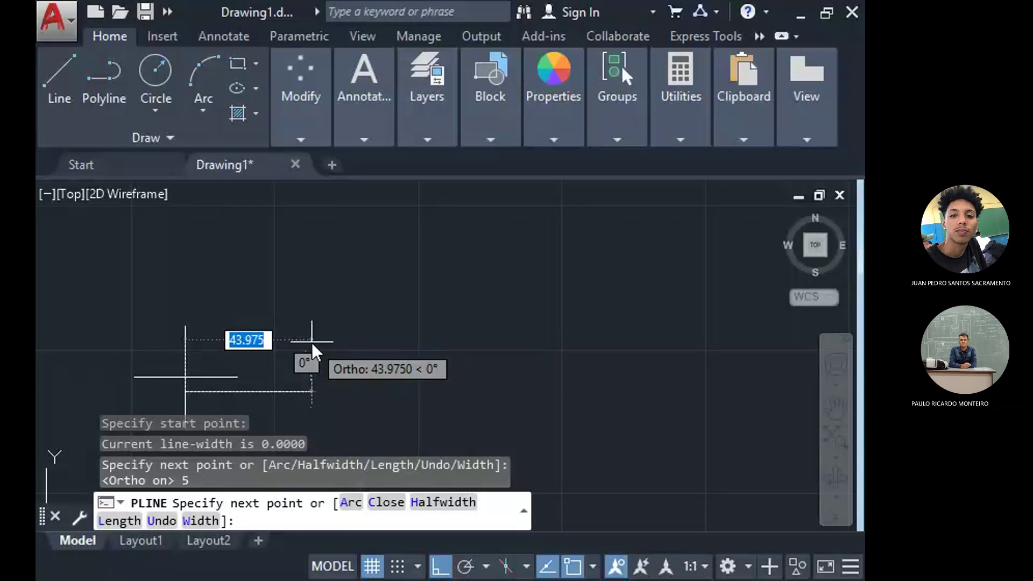
{"action": "key", "text": "Escape"}
{"action": "left_click", "coordinate": [251, 343]}
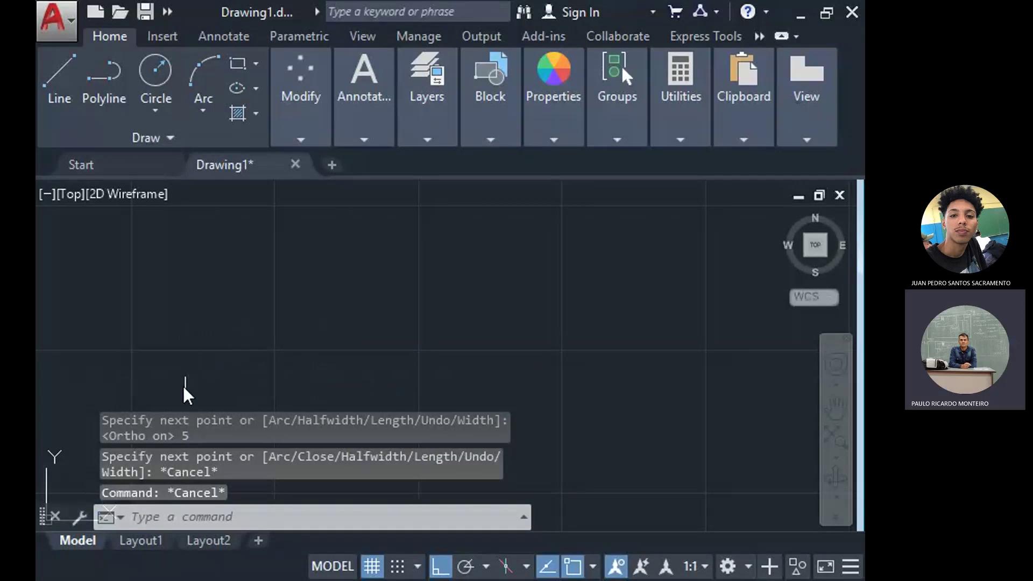
{"action": "left_click", "coordinate": [102, 437]}
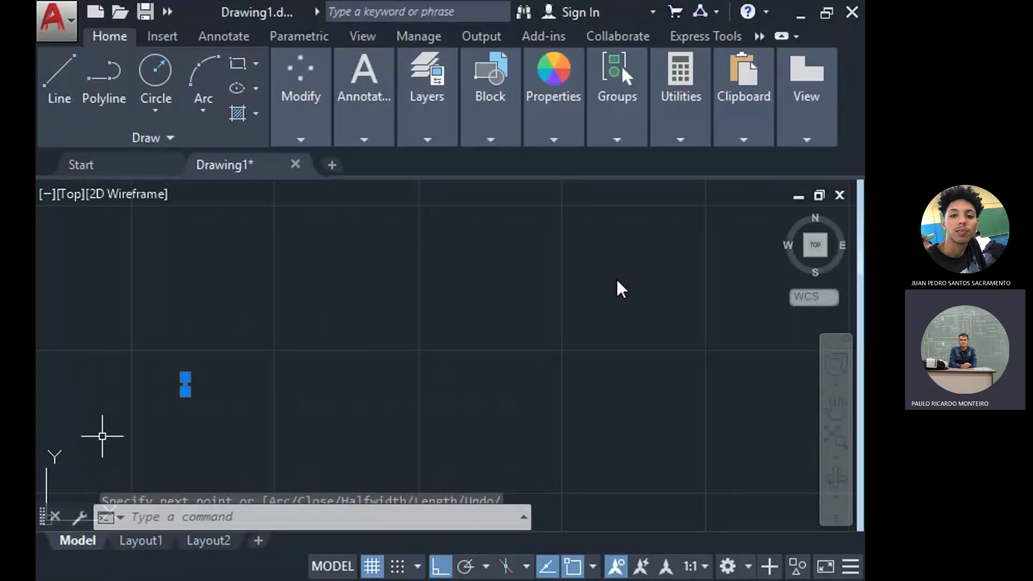
Delete the stray fragment and start the square with 5-unit downward and rightward sides.
{"action": "key", "text": "Delete"}
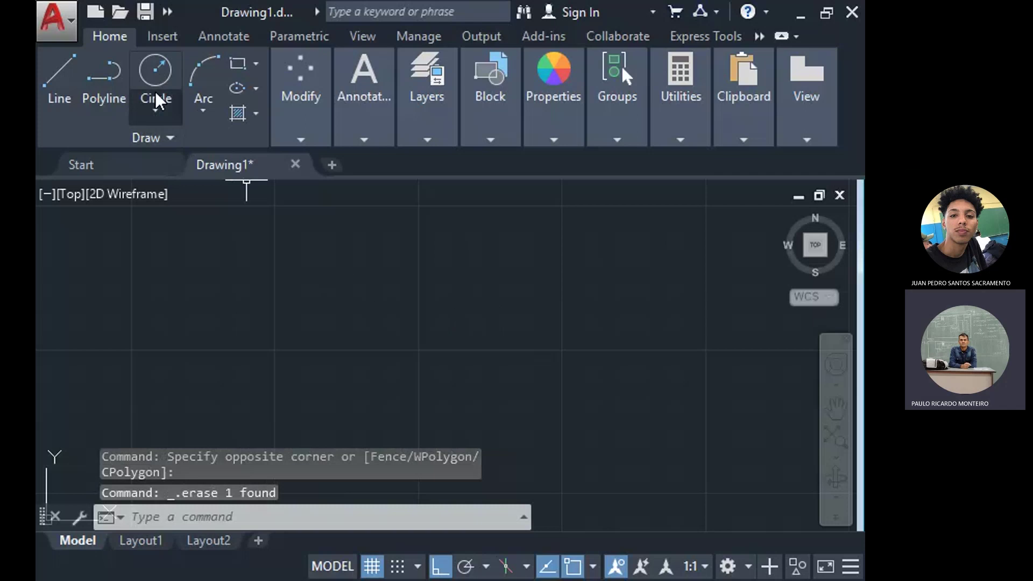
{"action": "left_click", "coordinate": [105, 80]}
{"action": "left_click", "coordinate": [488, 295]}
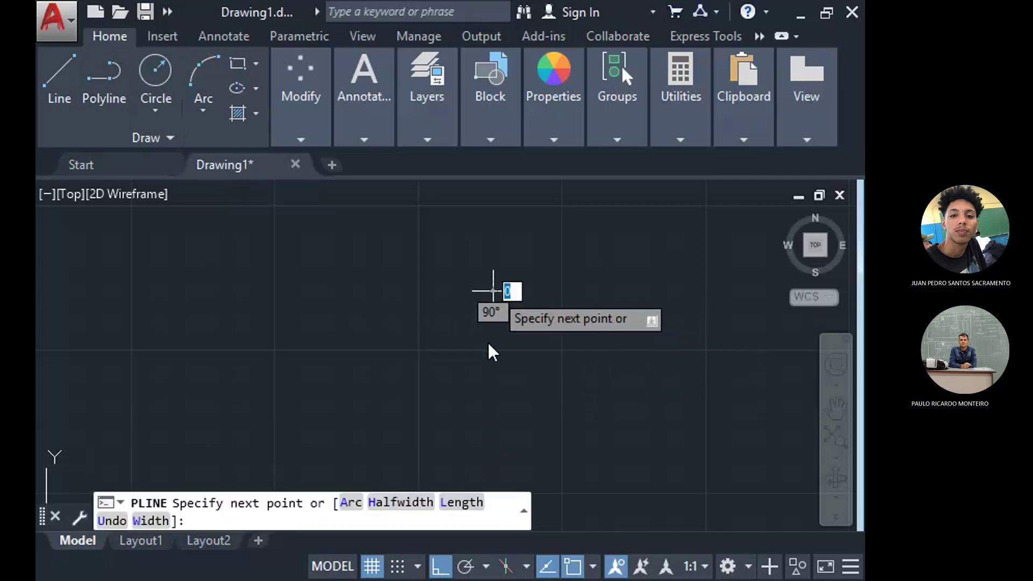
{"action": "type", "text": "5"}
{"action": "key", "text": "Return"}
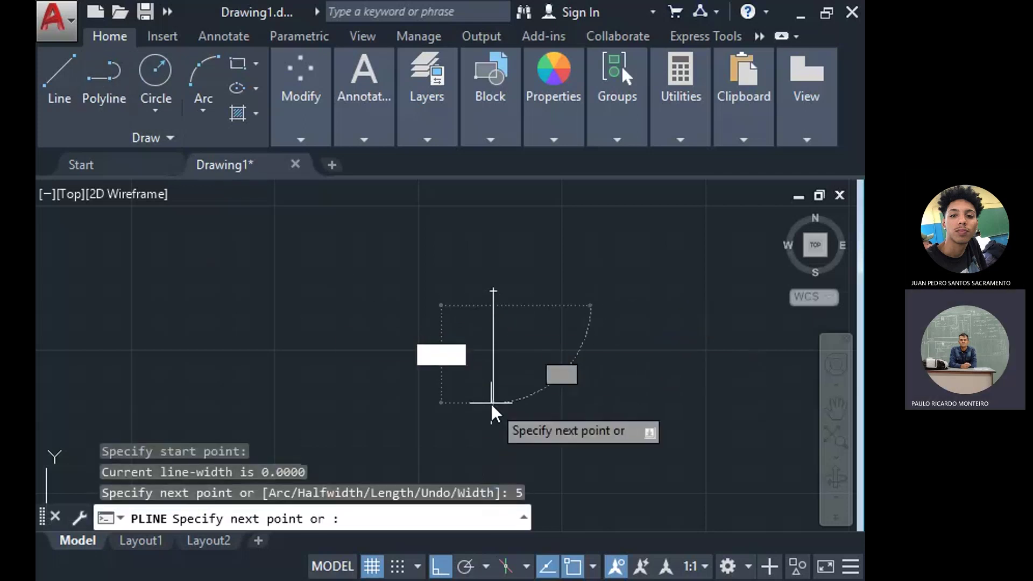
{"action": "type", "text": "5"}
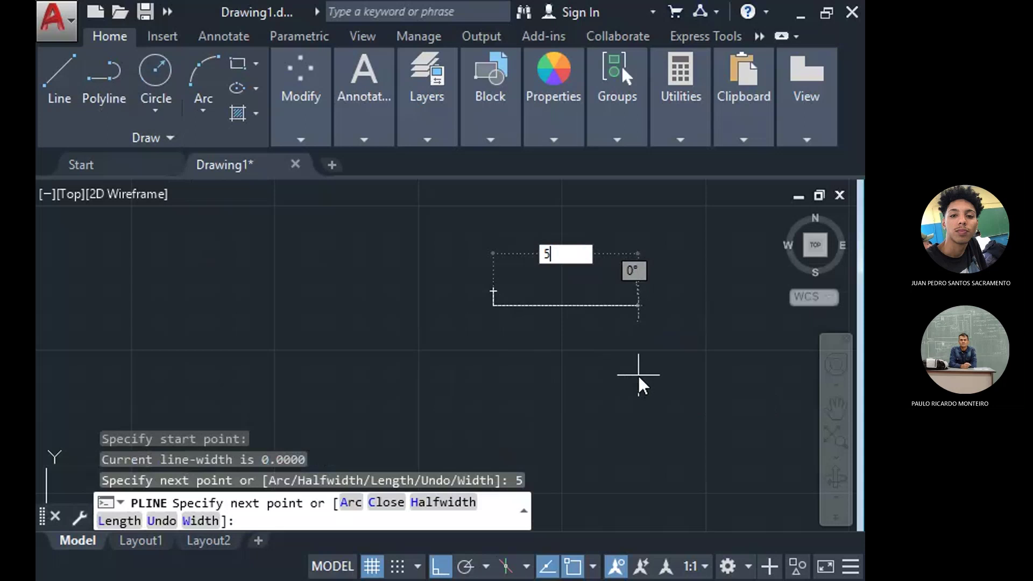
{"action": "key", "text": "Return"}
Finish the square with a 5-unit upward side, close it at the start, and centre it.
{"action": "scroll", "coordinate": [530, 248], "scroll_direction": "down", "scroll_amount": 3}
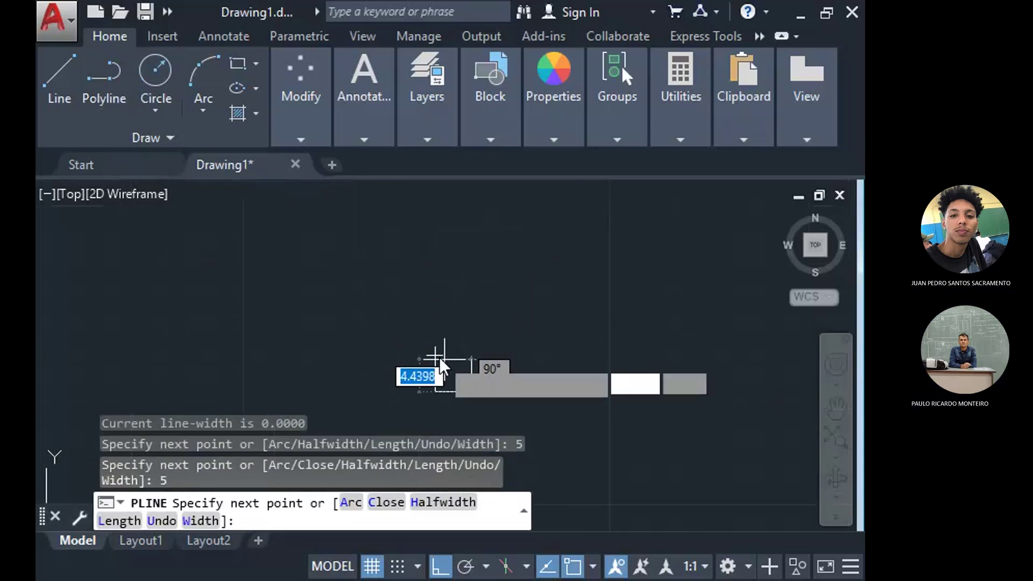
{"action": "type", "text": "5"}
{"action": "left_click", "coordinate": [460, 357]}
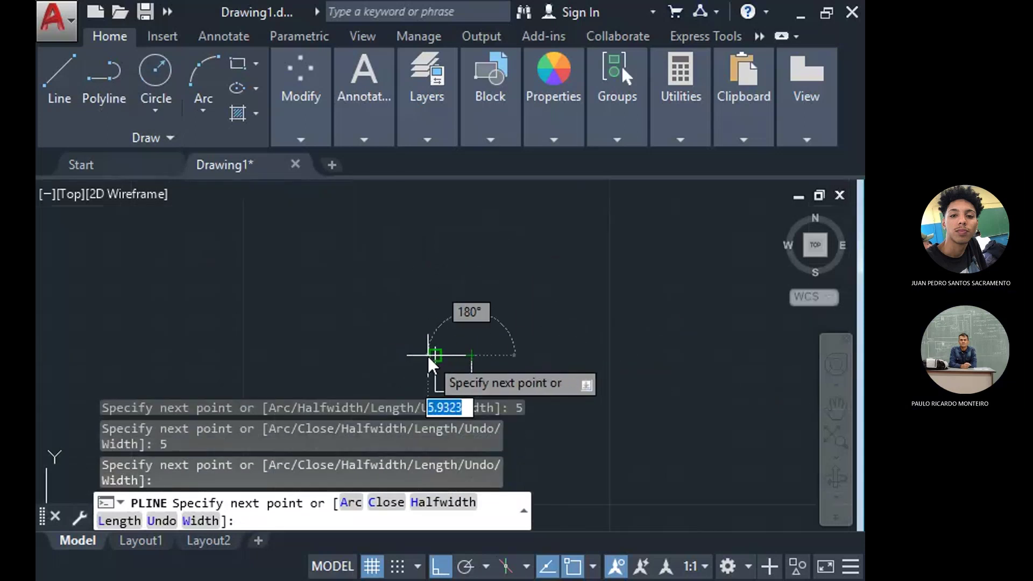
{"action": "left_click", "coordinate": [435, 356]}
{"action": "key", "text": "Return"}
{"action": "middle_click_drag", "start_coordinate": [457, 368], "coordinate": [483, 279]}
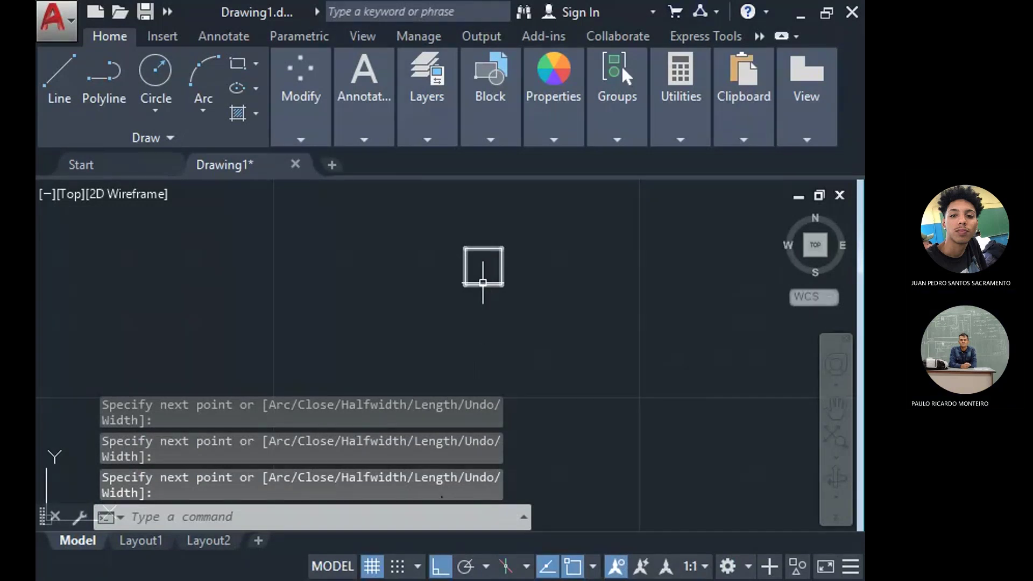
{"action": "type", "text": "o"}
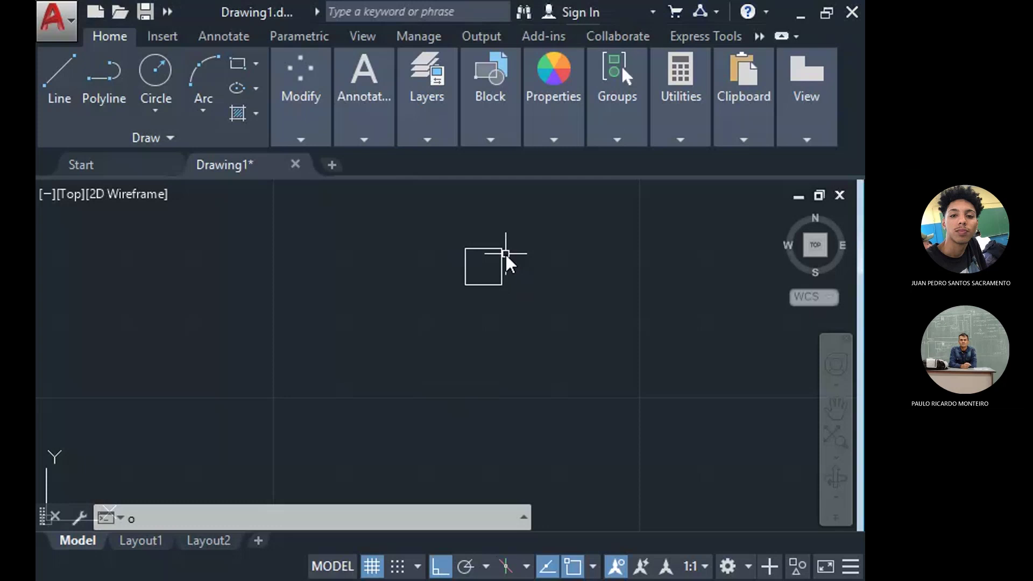
Offset the square 0.25 inward to form the wall thickness.
{"action": "key", "text": "Return"}
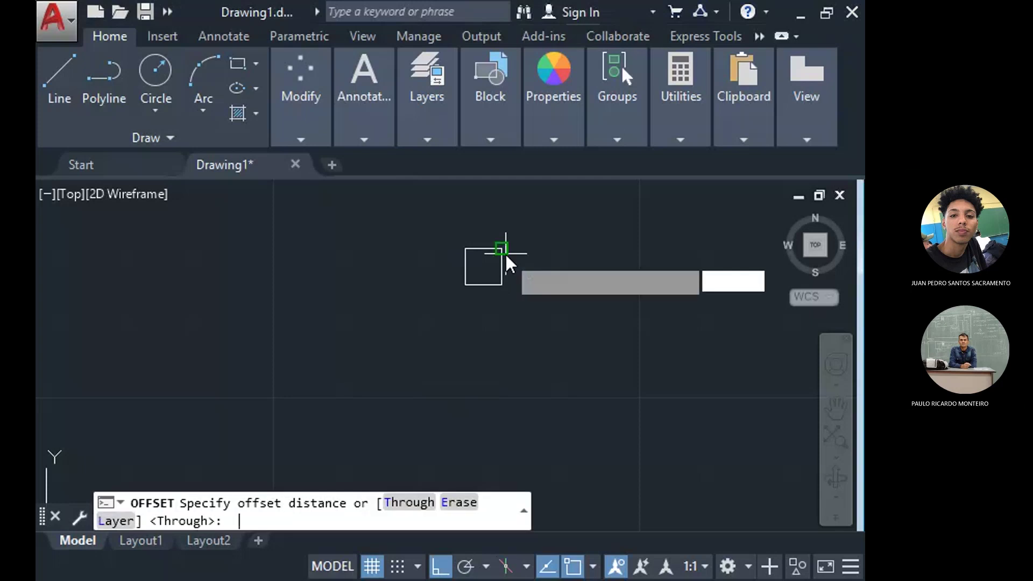
{"action": "type", "text": ".25"}
{"action": "key", "text": "Return"}
{"action": "scroll", "coordinate": [506, 254], "scroll_direction": "up", "scroll_amount": 4}
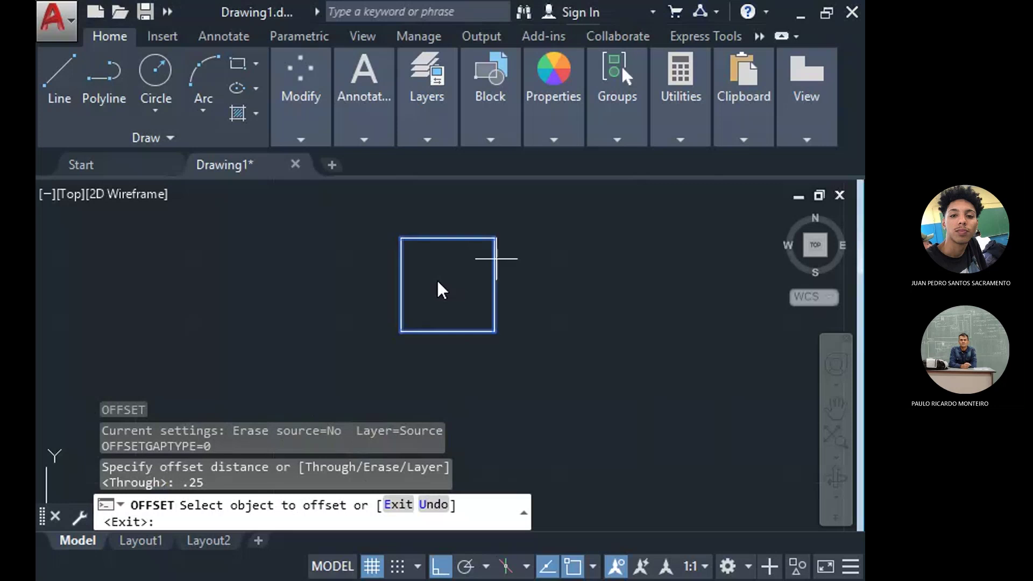
{"action": "left_click", "coordinate": [494, 258]}
{"action": "scroll", "coordinate": [438, 279], "scroll_direction": "up", "scroll_amount": 4}
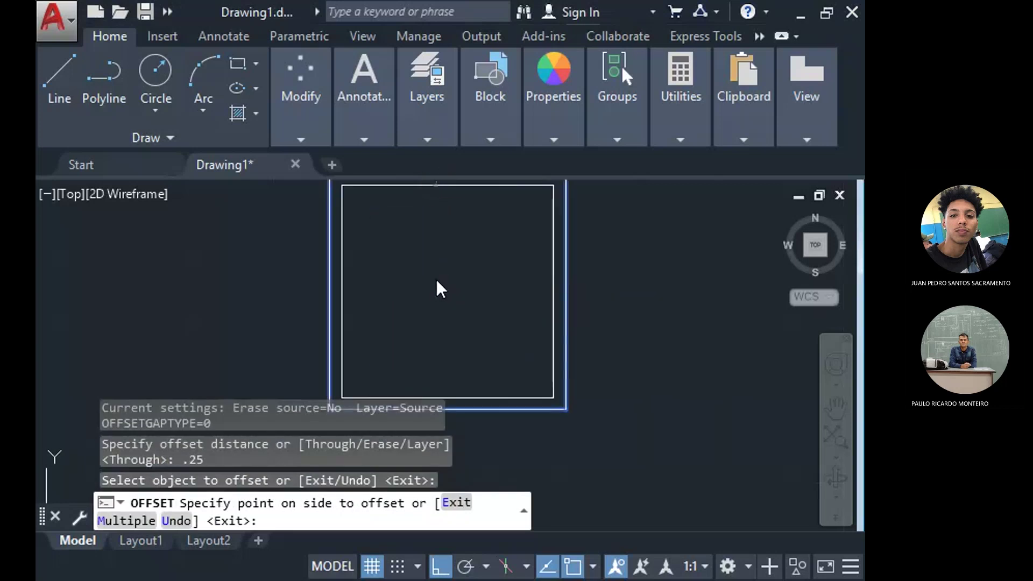
{"action": "left_click", "coordinate": [379, 293]}
{"action": "key", "text": "Escape"}
Draw a short line across the left wall, 1 unit above its midpoint.
{"action": "left_click", "coordinate": [118, 83]}
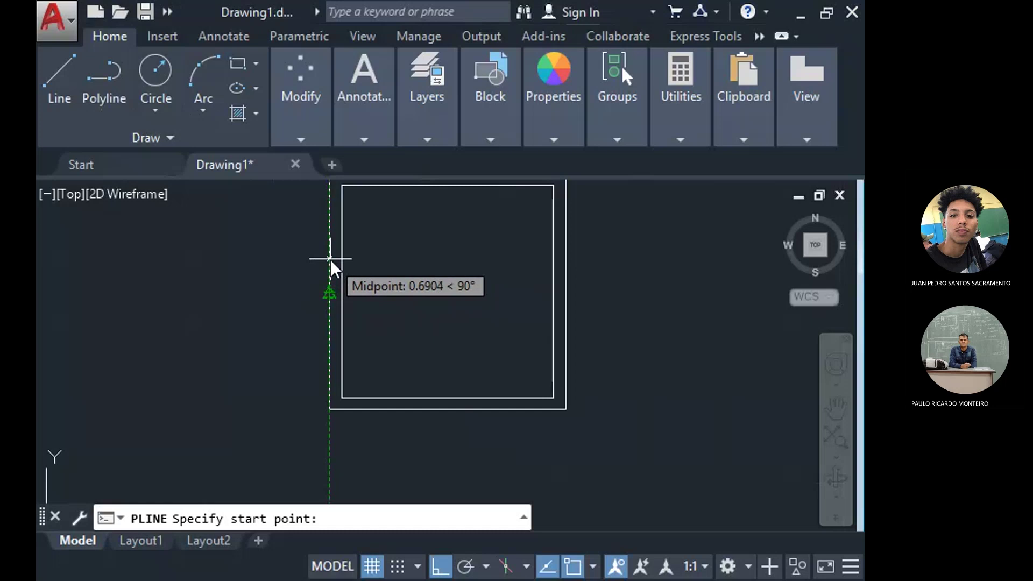
{"action": "type", "text": "1"}
{"action": "key", "text": "Return"}
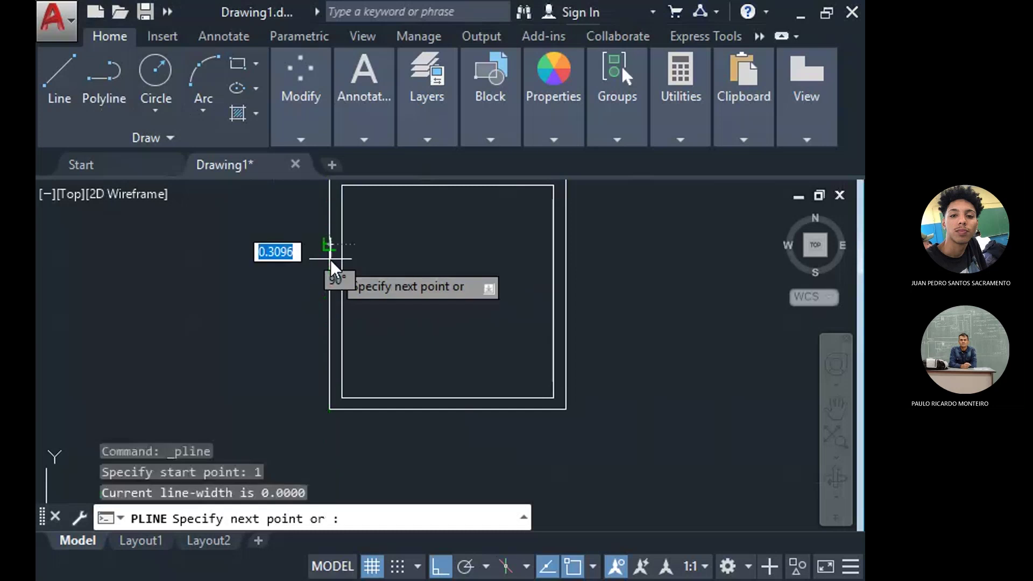
{"action": "left_click", "coordinate": [344, 246]}
{"action": "key", "text": "Return"}
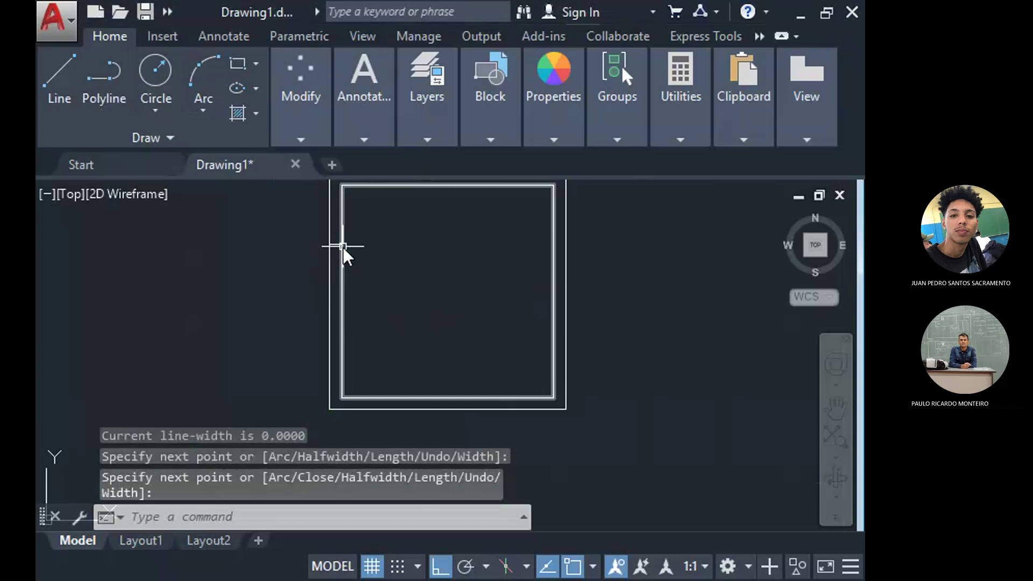
Offset the short door line 2 units down the left wall.
{"action": "type", "text": "o"}
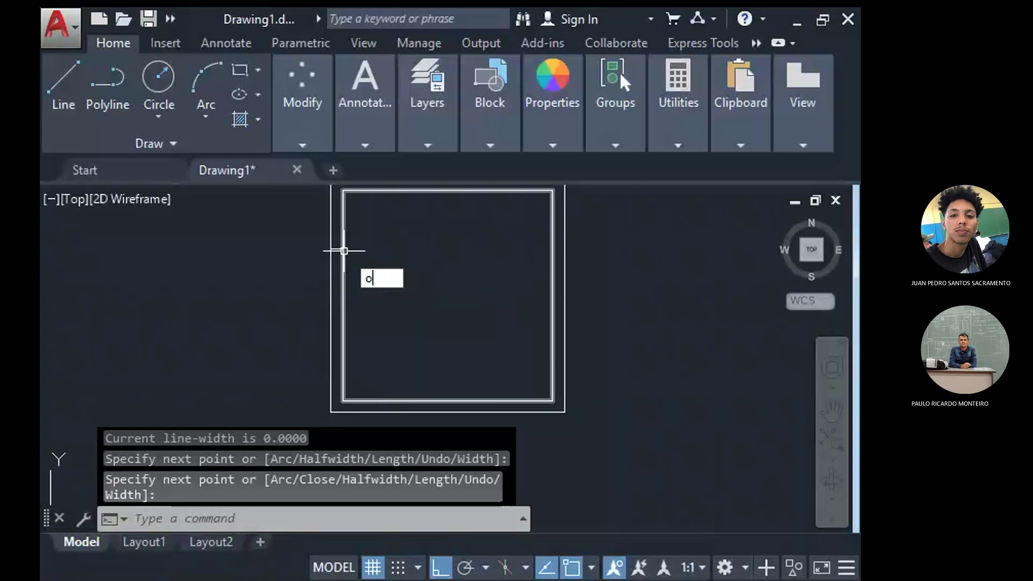
{"action": "key", "text": "Return"}
{"action": "type", "text": "2"}
{"action": "key", "text": "Return"}
{"action": "left_click", "coordinate": [338, 246]}
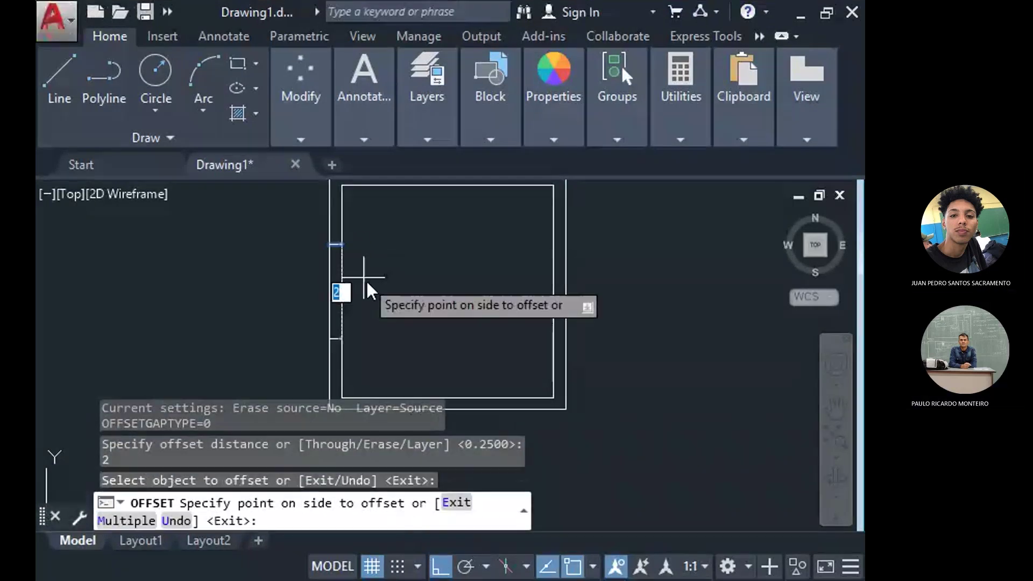
{"action": "left_click", "coordinate": [377, 293]}
{"action": "scroll", "coordinate": [381, 298], "scroll_direction": "down", "scroll_amount": 2}
{"action": "key", "text": "Escape"}
{"action": "key", "text": "Escape"}
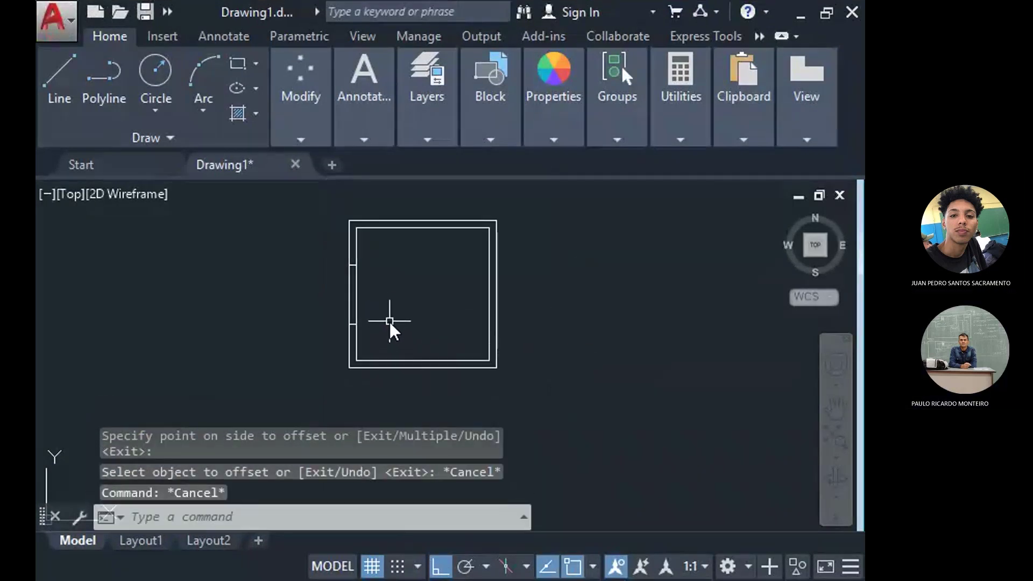
{"action": "type", "text": "VIEW"}
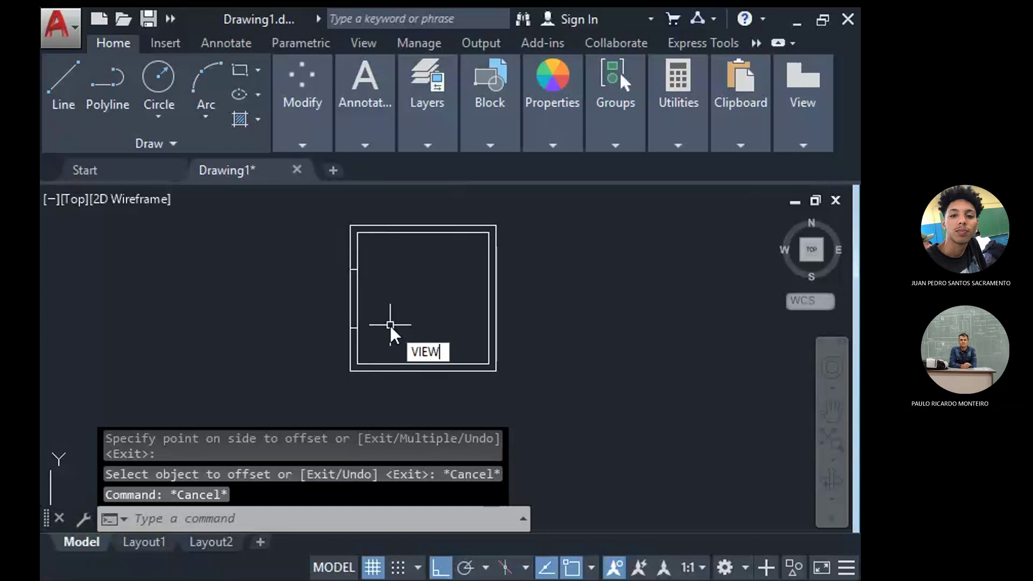
{"action": "type", "text": "PO"}
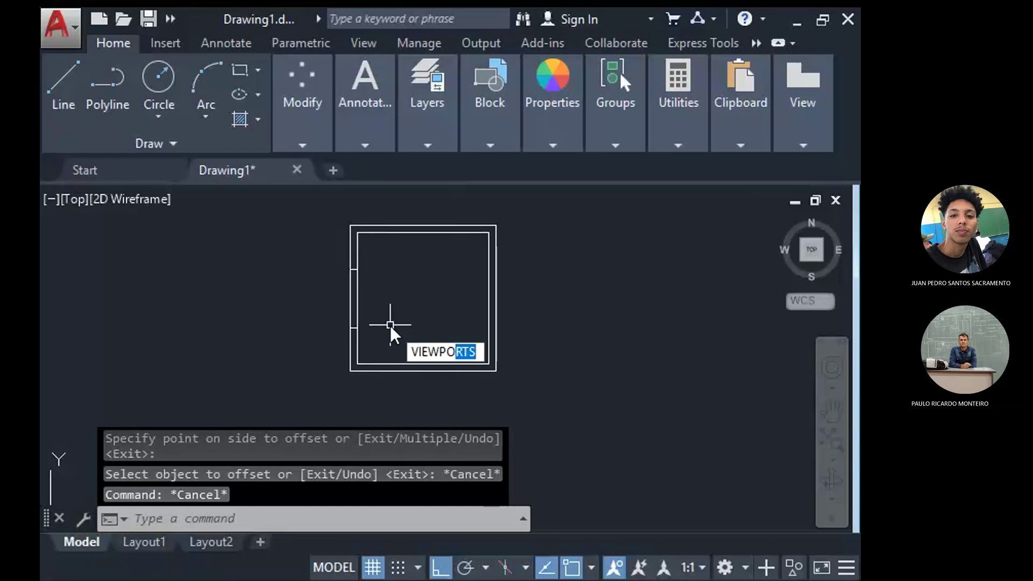
Apply the 'Two: Vertical' standard viewport layout from the VIEWPORTS dialog.
{"action": "key", "text": "Return"}
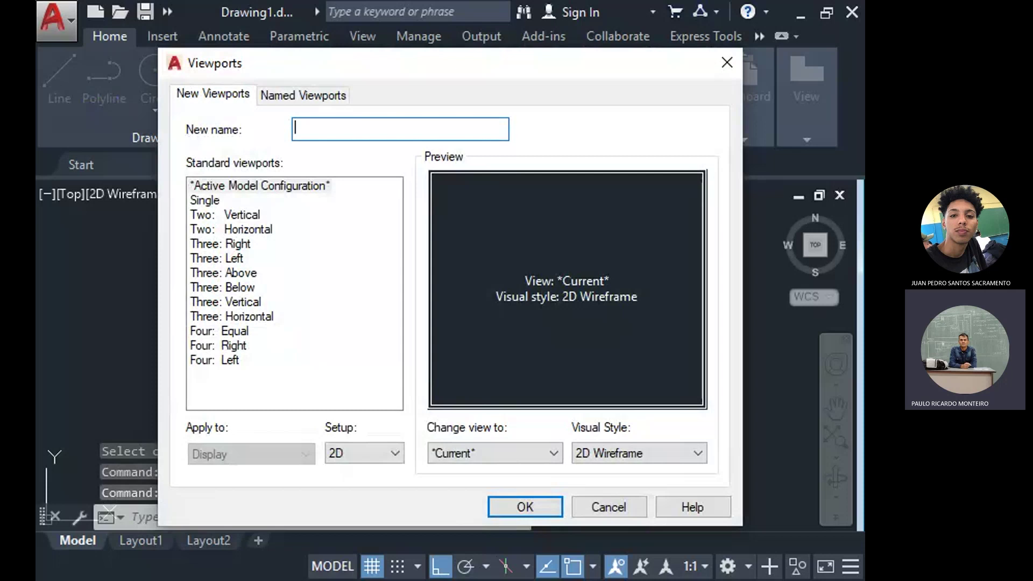
{"action": "left_click", "coordinate": [225, 215]}
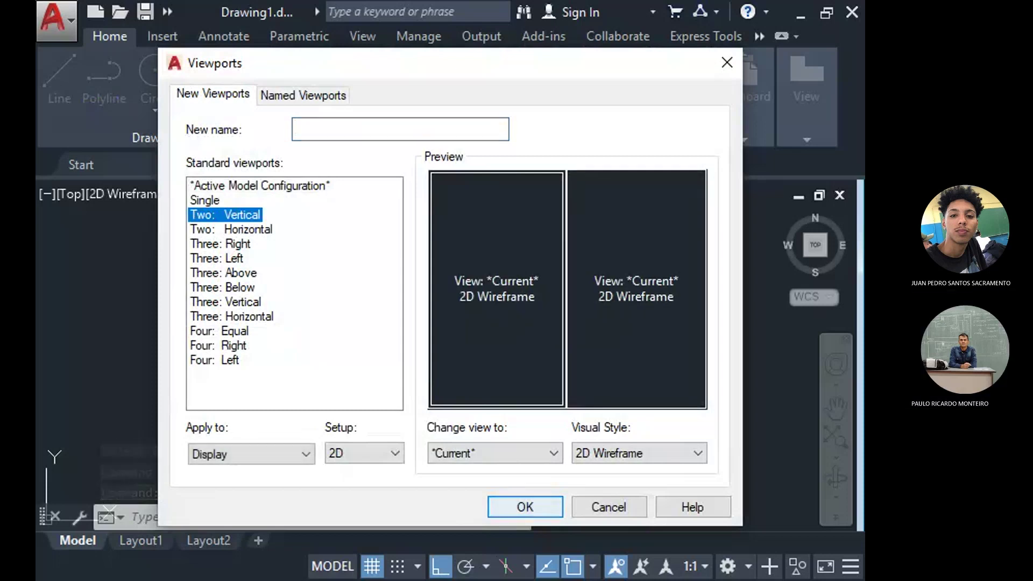
{"action": "left_click", "coordinate": [526, 505]}
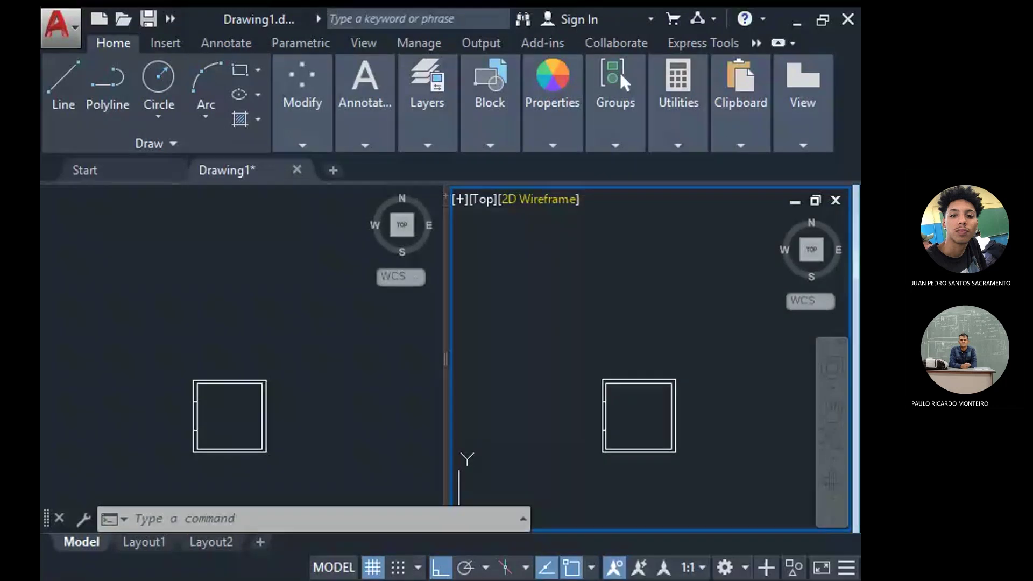
Cancel the stray selection window and set the right viewport to SW Isometric.
{"action": "left_click", "coordinate": [517, 215]}
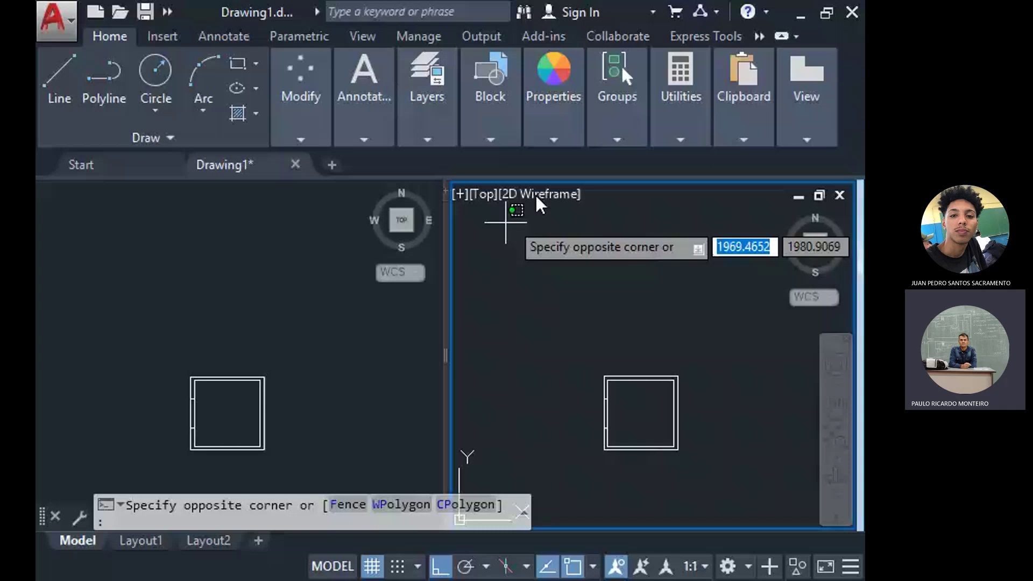
{"action": "key", "text": "Escape"}
{"action": "key", "text": "Escape"}
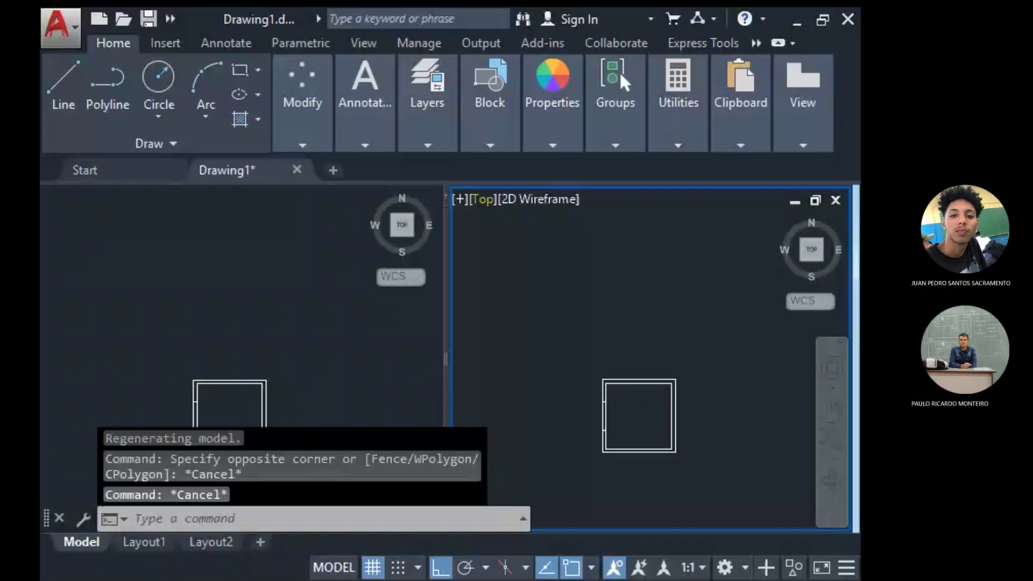
{"action": "left_click", "coordinate": [609, 391]}
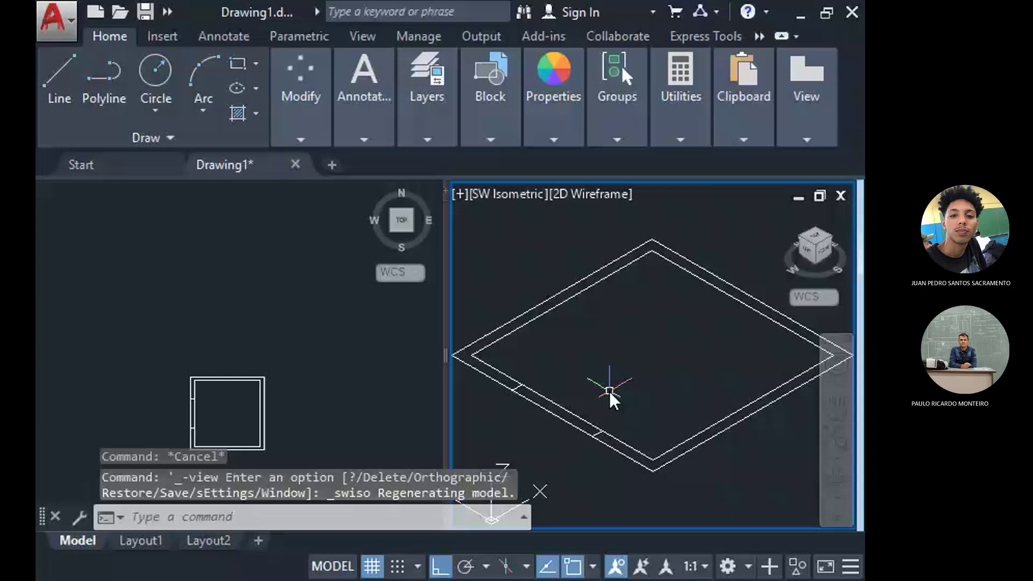
{"action": "type", "text": "ex"}
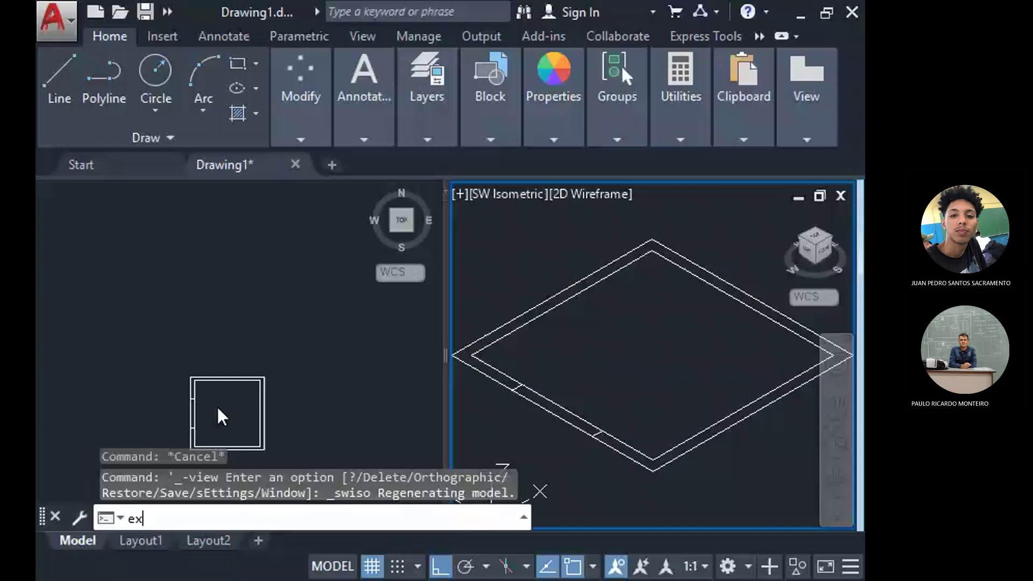
{"action": "type", "text": "trude"}
Extrude both square outlines, selected in the Top viewport, to a height of 3.
{"action": "key", "text": "Return"}
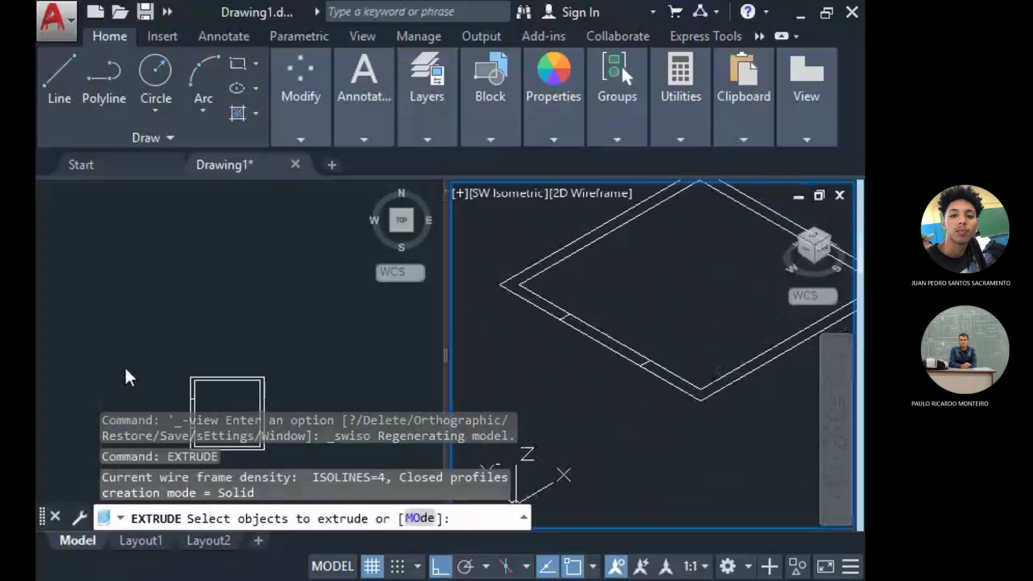
{"action": "left_click", "coordinate": [157, 352]}
{"action": "scroll", "coordinate": [260, 302], "scroll_direction": "up", "scroll_amount": 2}
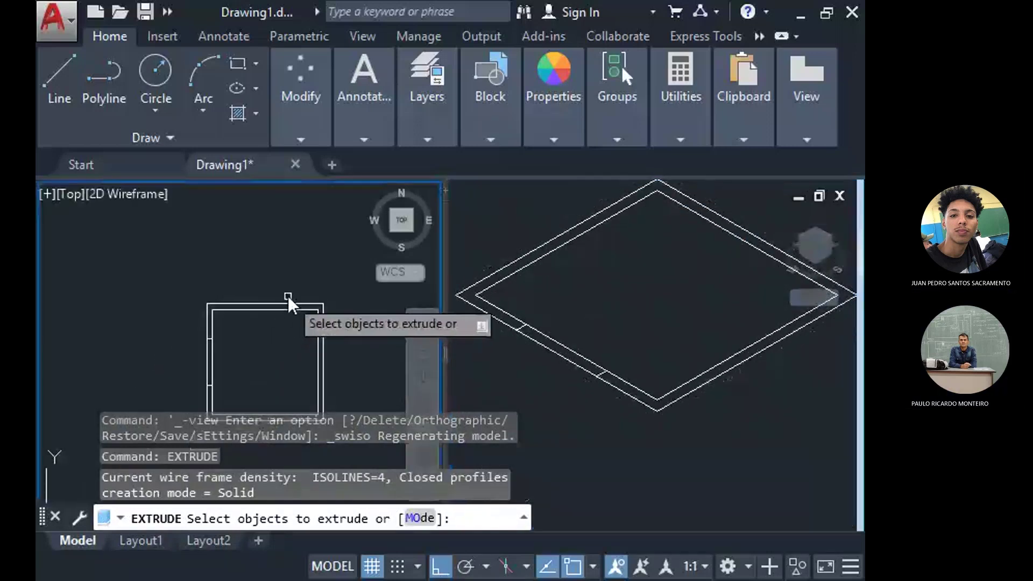
{"action": "left_click", "coordinate": [288, 296]}
{"action": "left_click", "coordinate": [288, 297]}
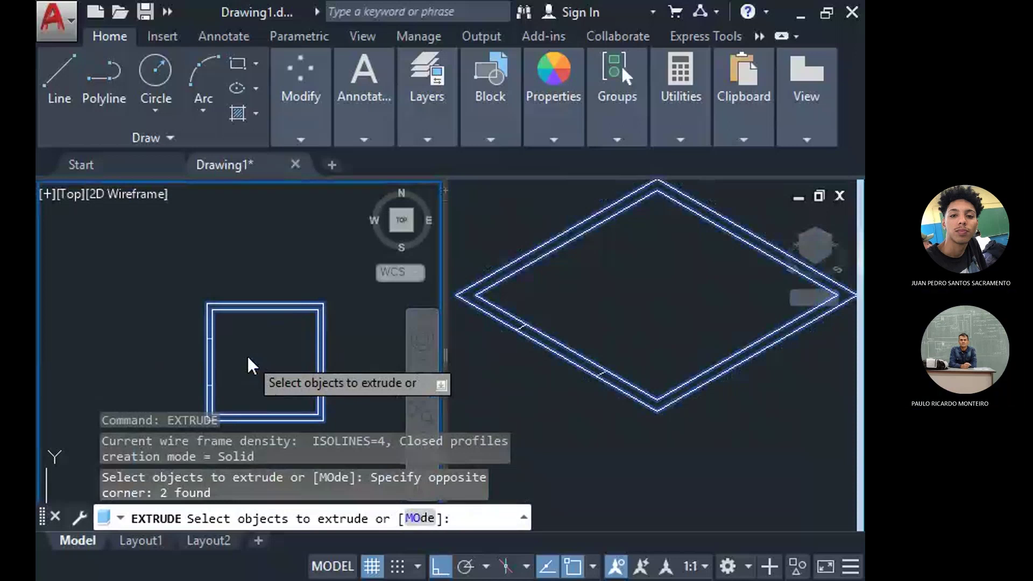
{"action": "key", "text": "Return"}
{"action": "left_click", "coordinate": [598, 305]}
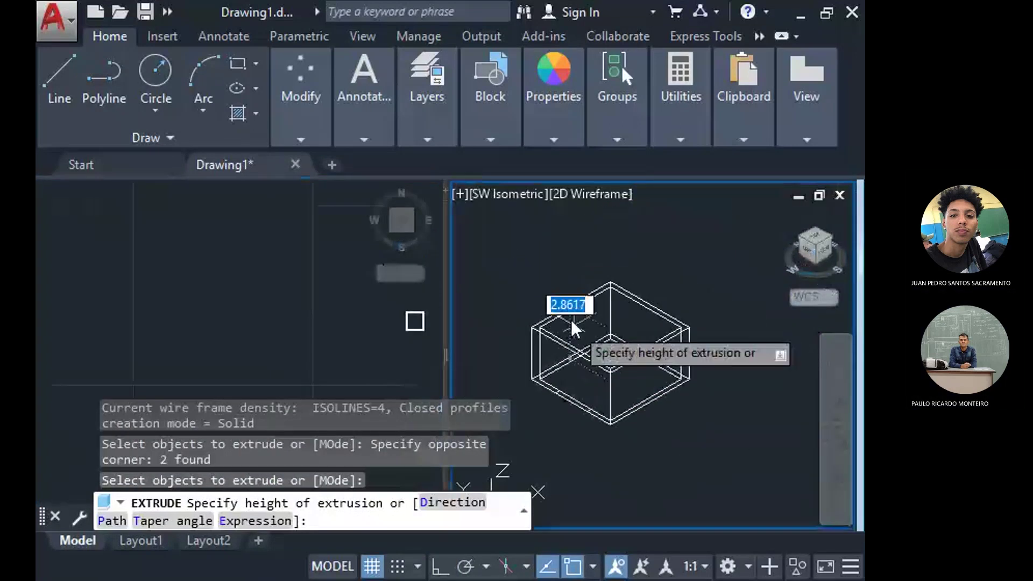
{"action": "type", "text": "3"}
{"action": "key", "text": "Return"}
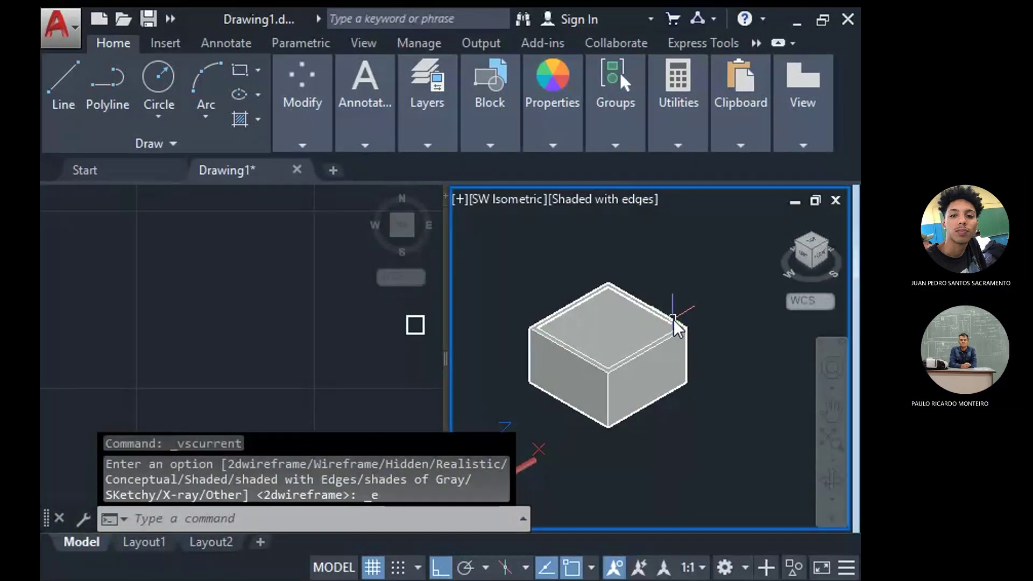
Try a SUBTRACT on the outer block, then undo the failed attempt.
{"action": "scroll", "coordinate": [672, 320], "scroll_direction": "up", "scroll_amount": 2}
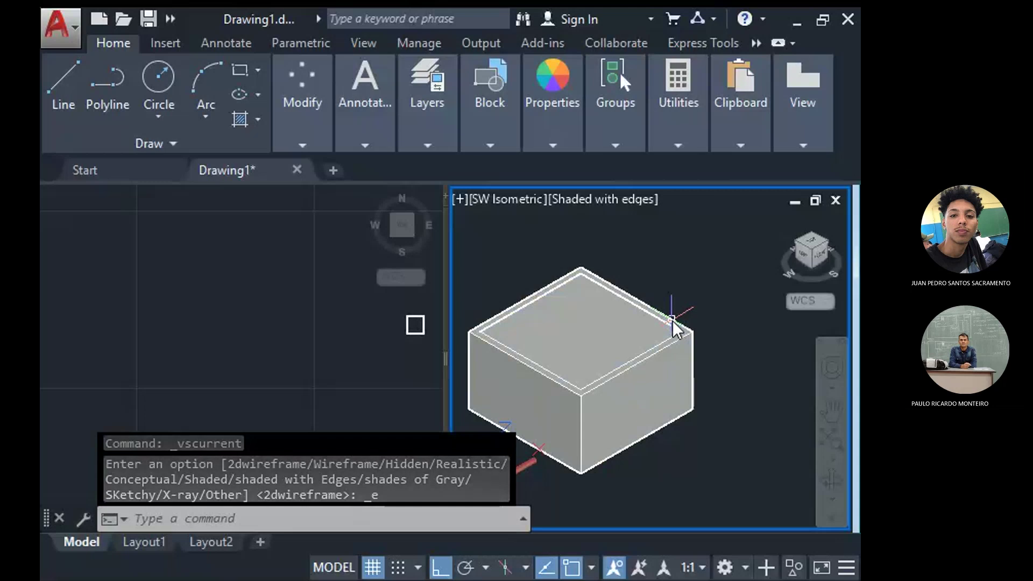
{"action": "type", "text": "sub"}
{"action": "key", "text": "Return"}
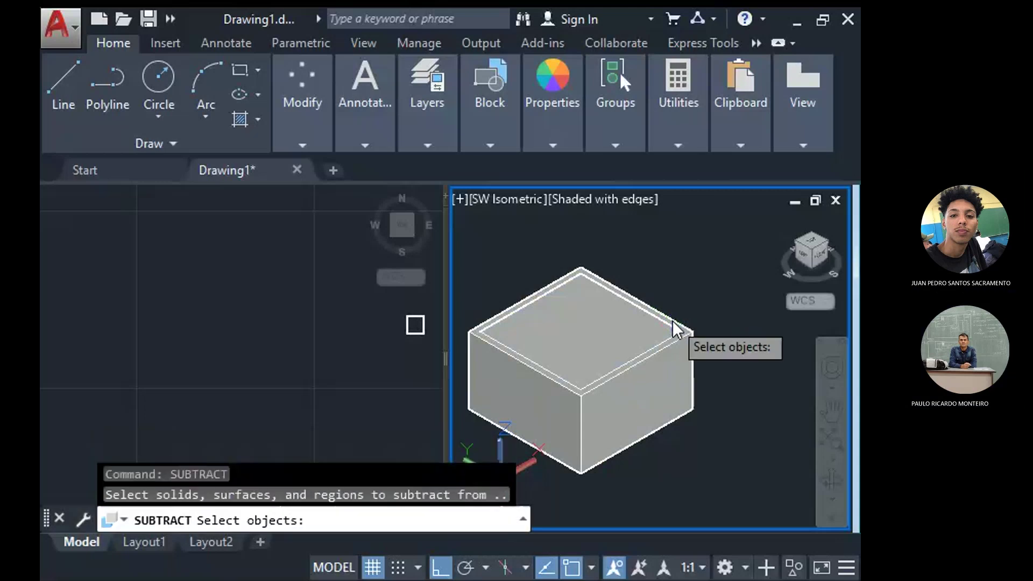
{"action": "scroll", "coordinate": [673, 320], "scroll_direction": "up", "scroll_amount": 2}
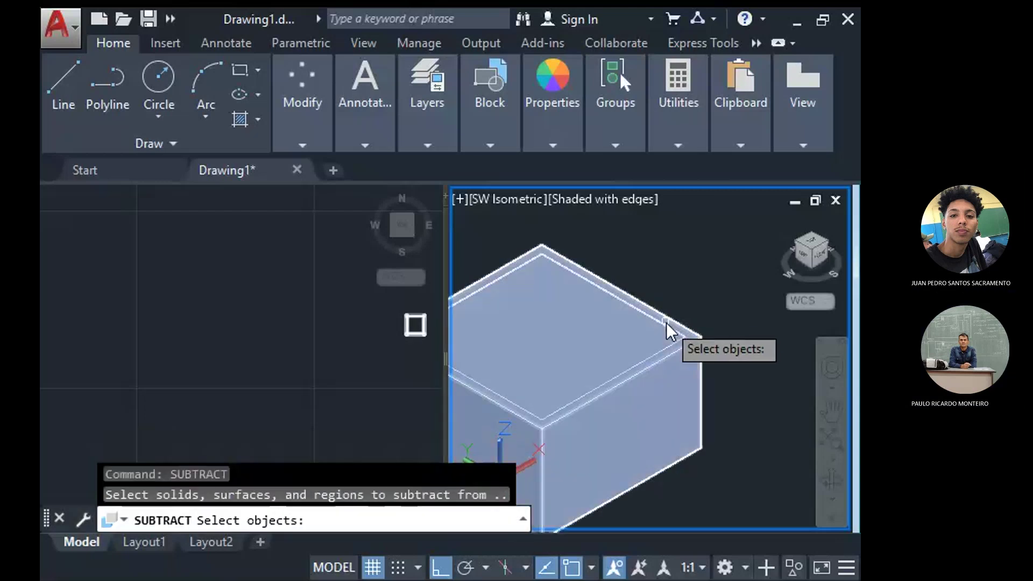
{"action": "left_click", "coordinate": [683, 318]}
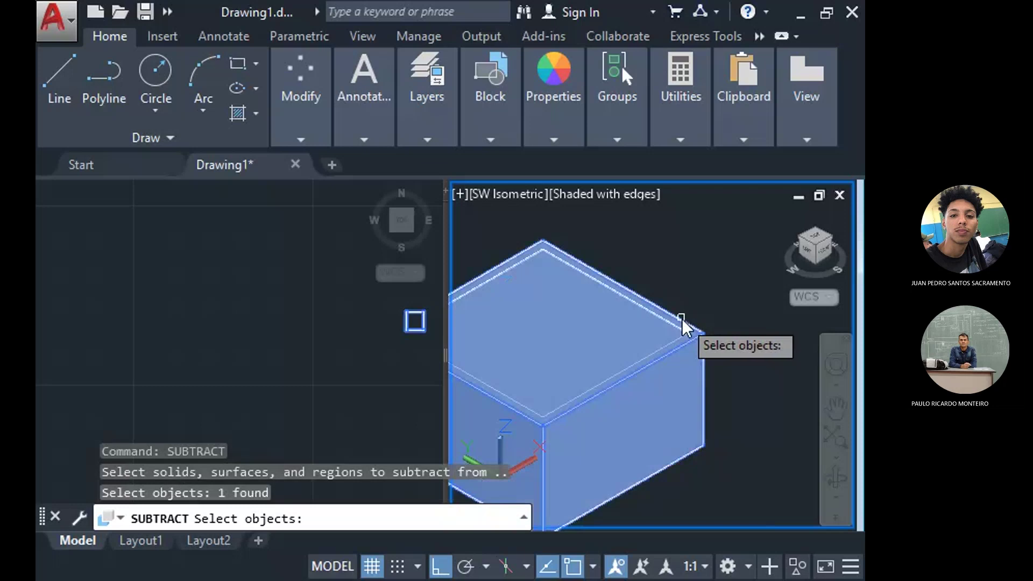
{"action": "left_click", "coordinate": [661, 319]}
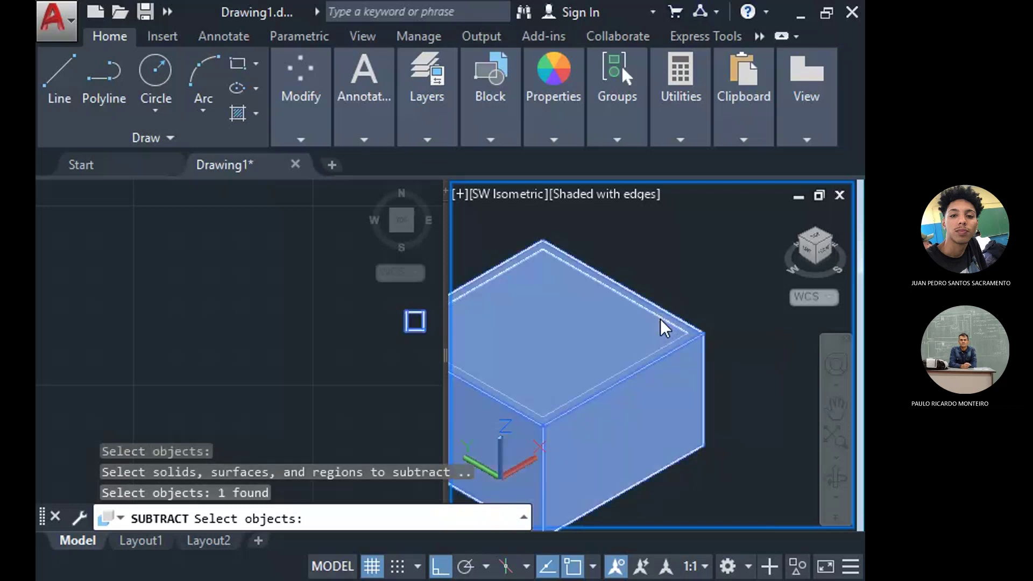
{"action": "key", "text": "Return"}
{"action": "key", "text": "ctrl+z"}
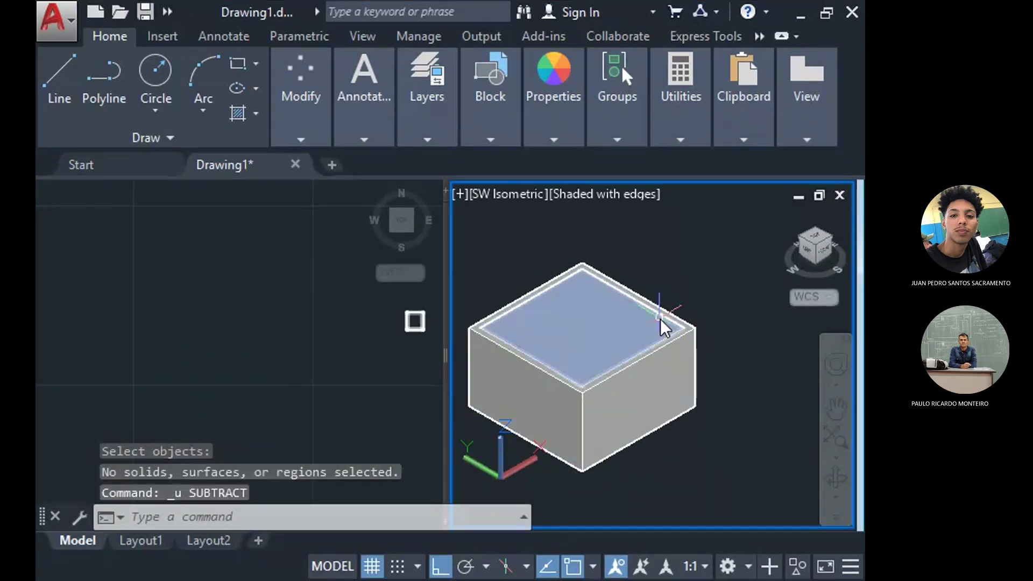
{"action": "key", "text": "Escape"}
Subtract the inner block from the outer block, leaving a hollow open-topped box.
{"action": "type", "text": "sub"}
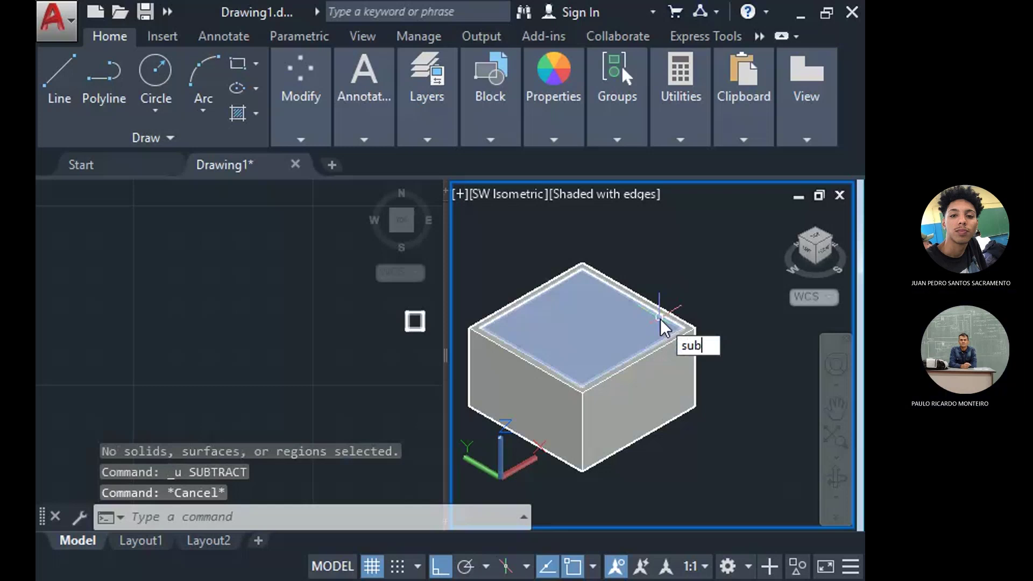
{"action": "key", "text": "Return"}
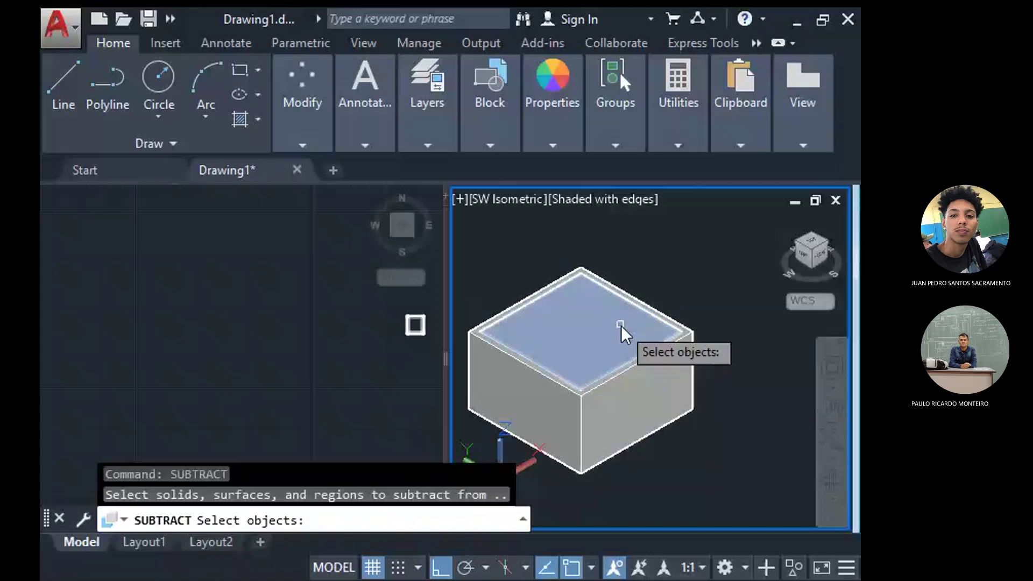
{"action": "left_click", "coordinate": [676, 318]}
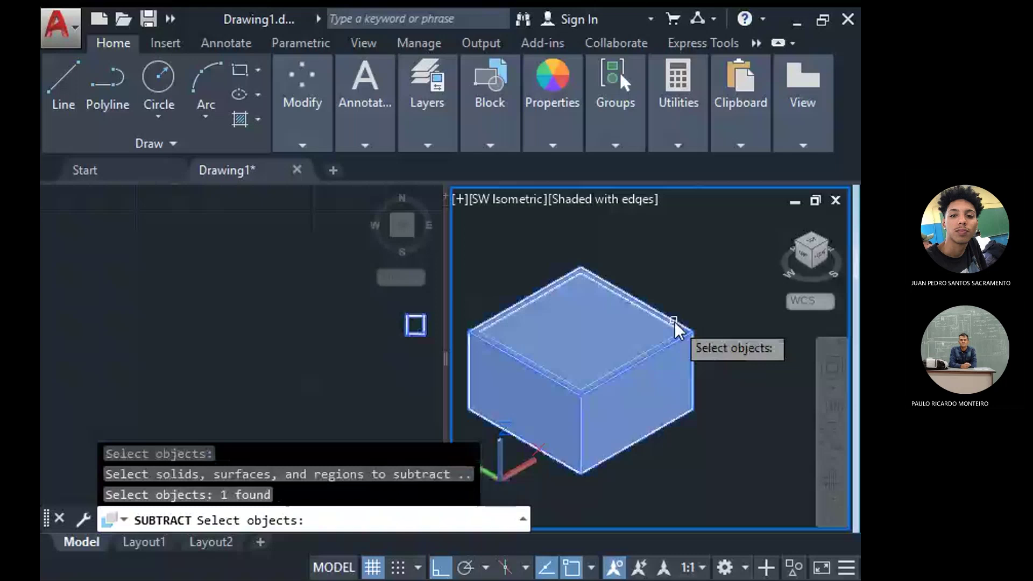
{"action": "key", "text": "Return"}
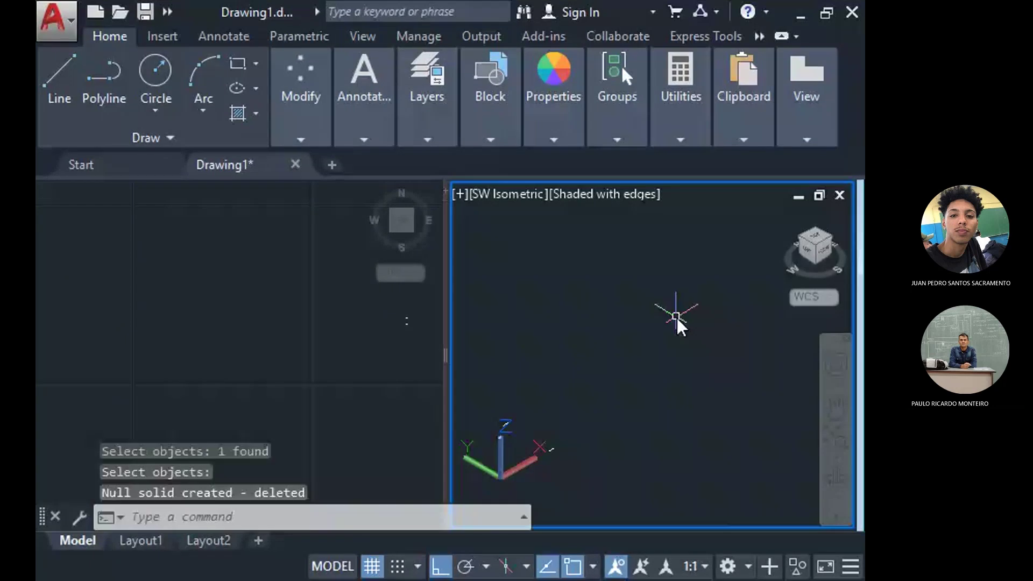
{"action": "key", "text": "ctrl+z"}
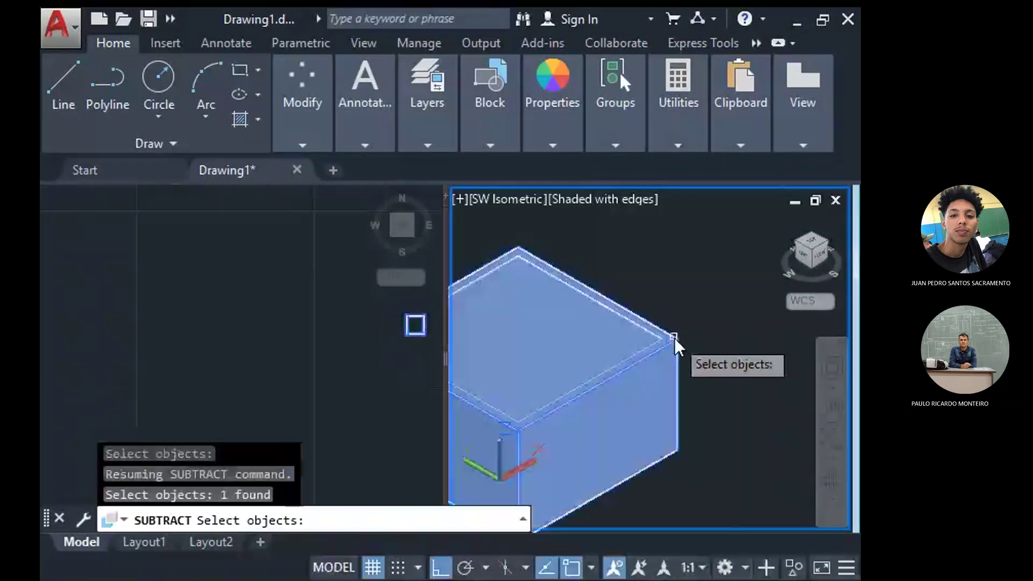
{"action": "key", "text": "Return"}
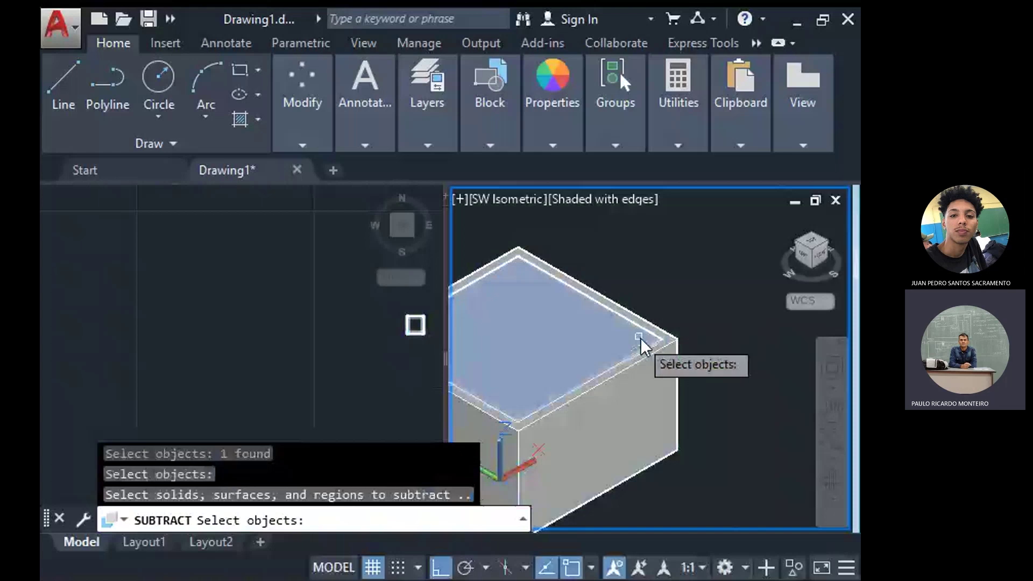
{"action": "left_click", "coordinate": [641, 338]}
{"action": "key", "text": "Return"}
{"action": "scroll", "coordinate": [609, 351], "scroll_direction": "down", "scroll_amount": 2}
{"action": "middle_click_drag", "start_coordinate": [610, 347], "coordinate": [664, 325]}
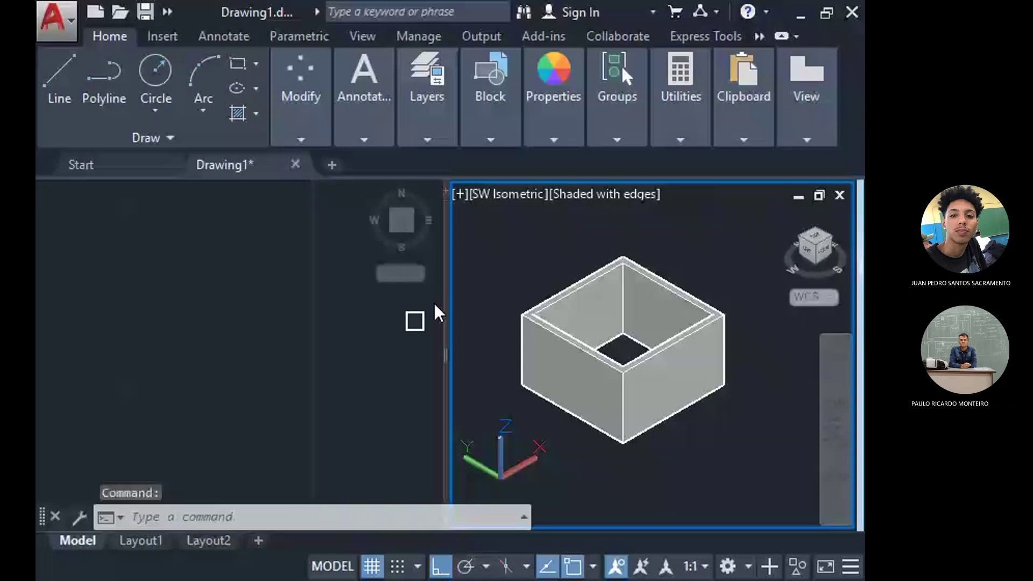
{"action": "left_click", "coordinate": [434, 303]}
{"action": "scroll", "coordinate": [270, 332], "scroll_direction": "down", "scroll_amount": 1}
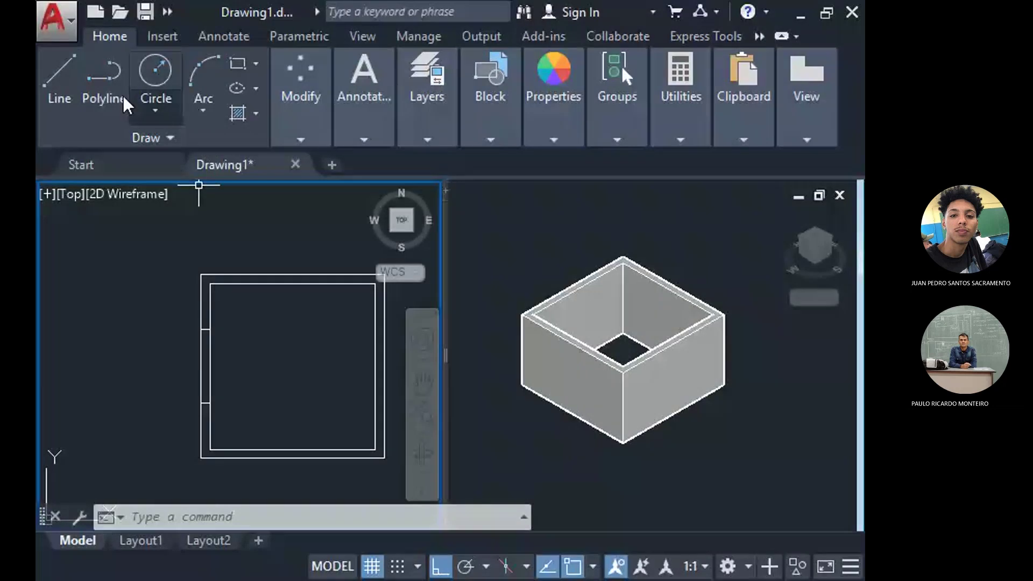
{"action": "left_click", "coordinate": [60, 81]}
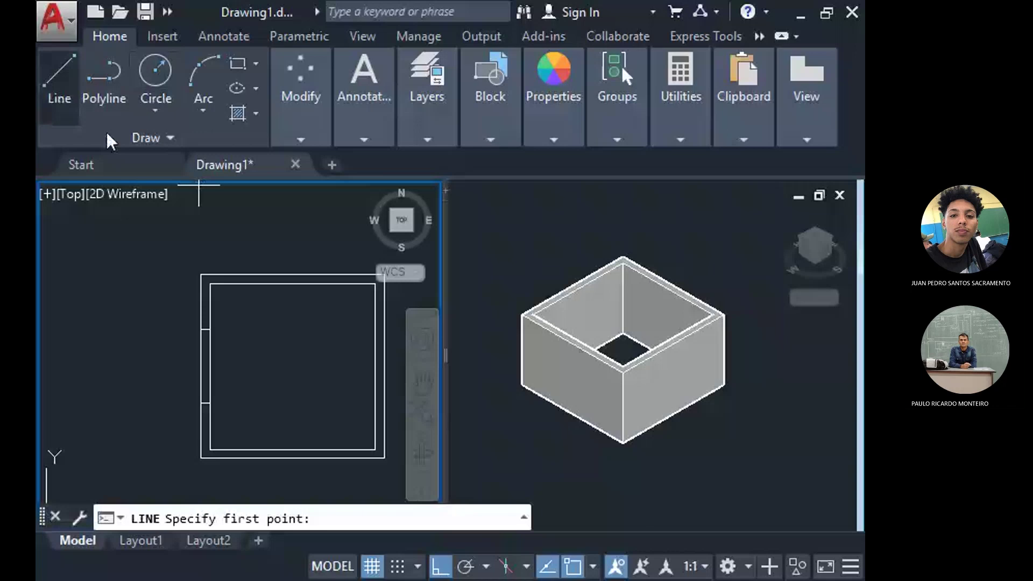
{"action": "left_click", "coordinate": [593, 201]}
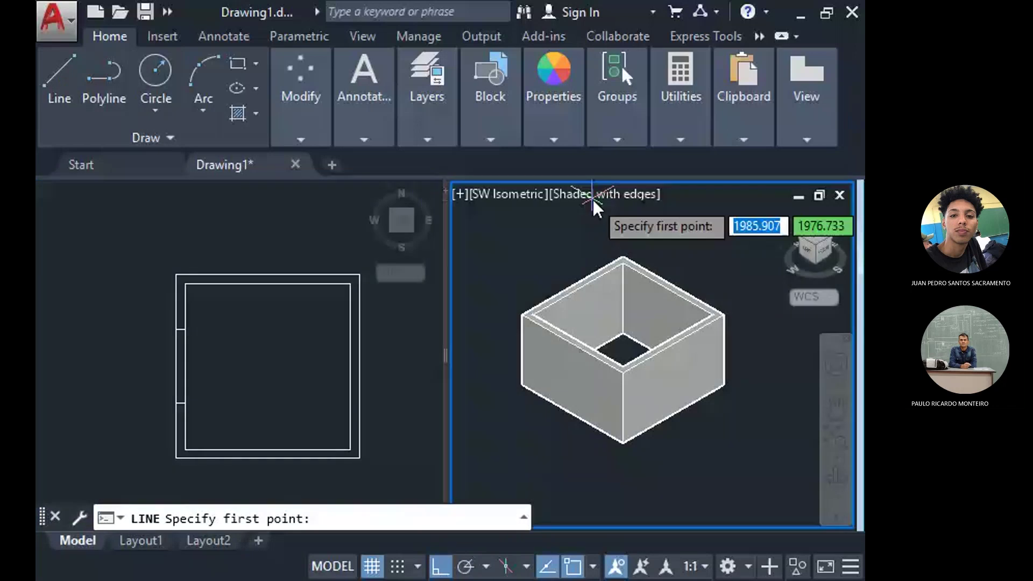
{"action": "key", "text": "Escape"}
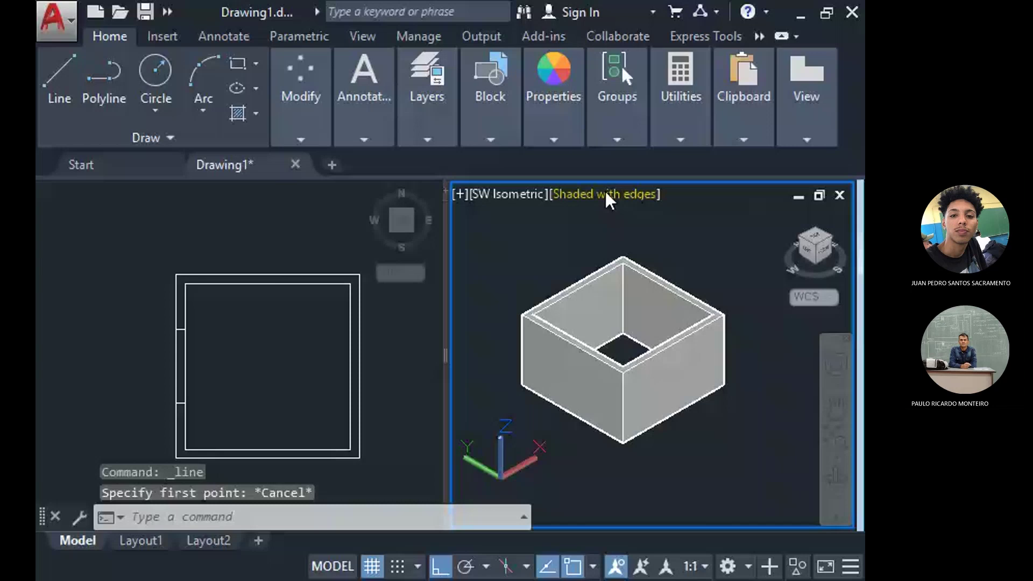
{"action": "left_click", "coordinate": [569, 189]}
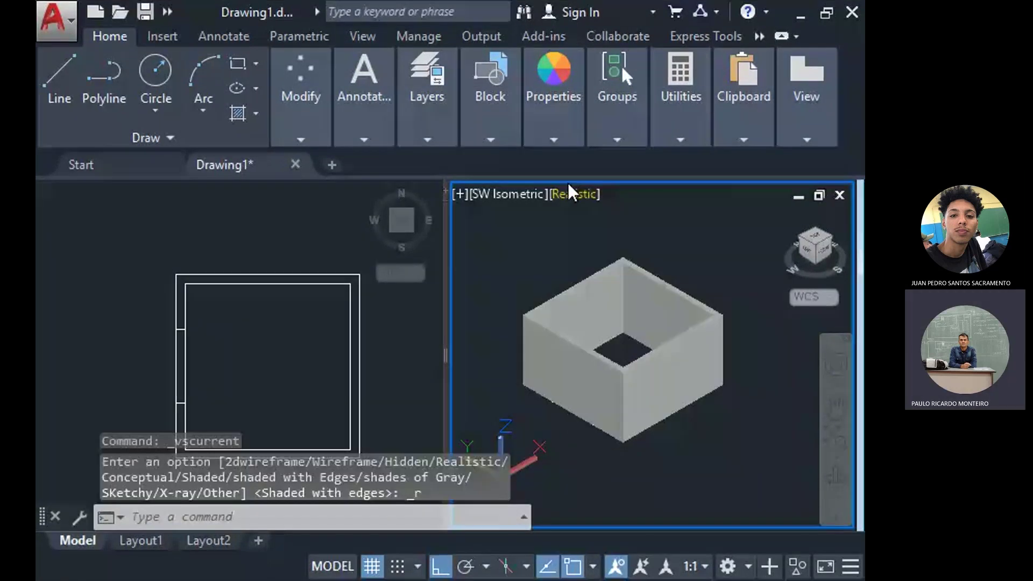
{"action": "left_click", "coordinate": [569, 193]}
{"action": "left_click", "coordinate": [656, 244]}
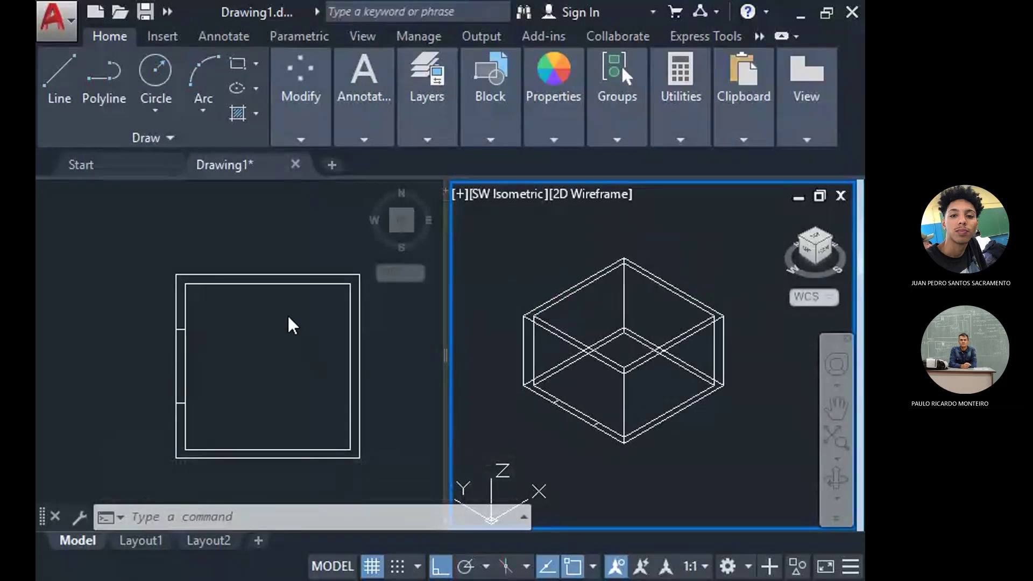
{"action": "left_click", "coordinate": [227, 328]}
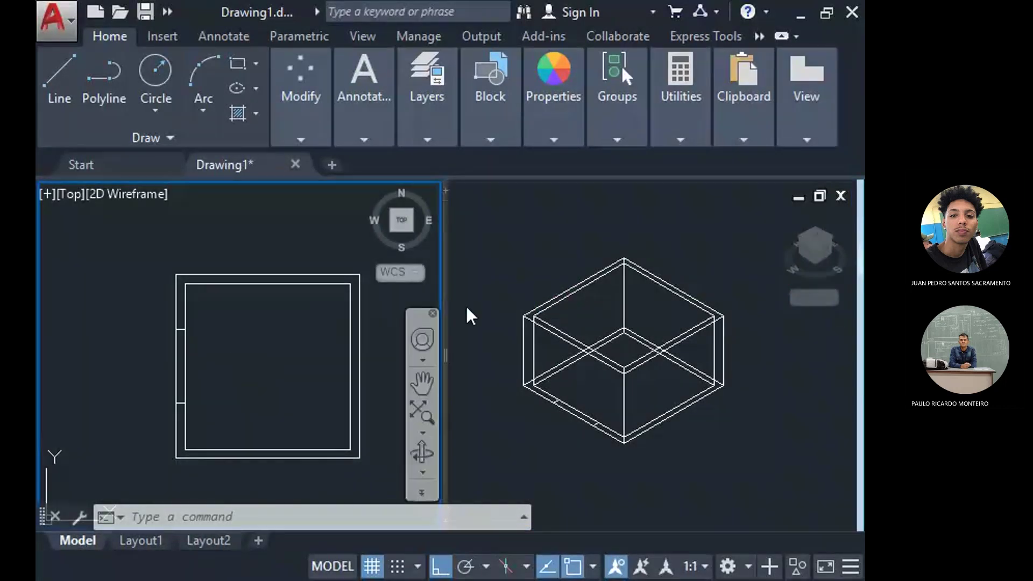
{"action": "left_click", "coordinate": [516, 294]}
{"action": "left_click", "coordinate": [288, 383]}
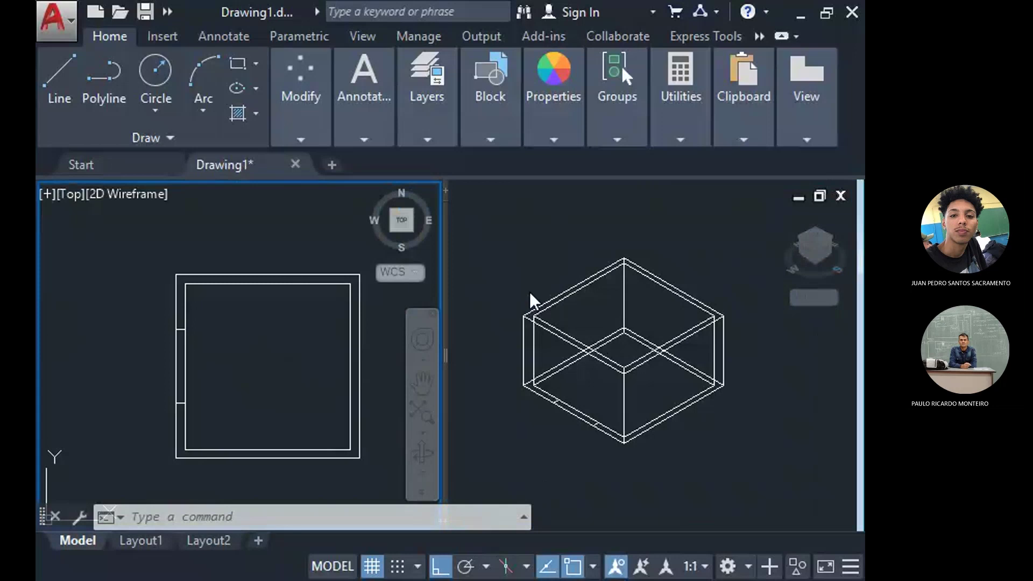
{"action": "left_click", "coordinate": [544, 254]}
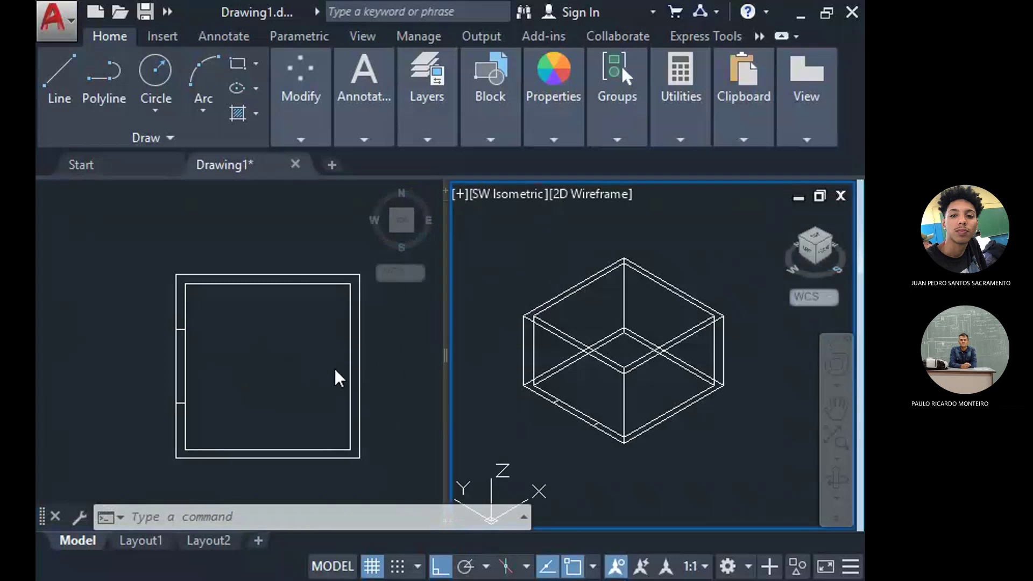
{"action": "left_click", "coordinate": [326, 369]}
{"action": "left_click", "coordinate": [554, 263]}
Start a polyline on the top wall's inner line in the plan view, then cancel it.
{"action": "left_click", "coordinate": [115, 79]}
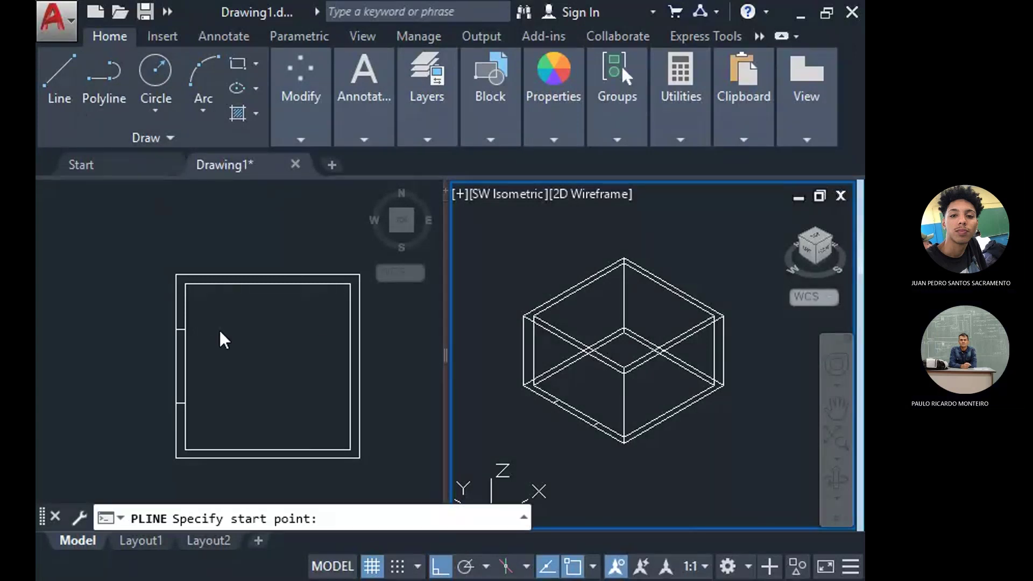
{"action": "left_click", "coordinate": [250, 343]}
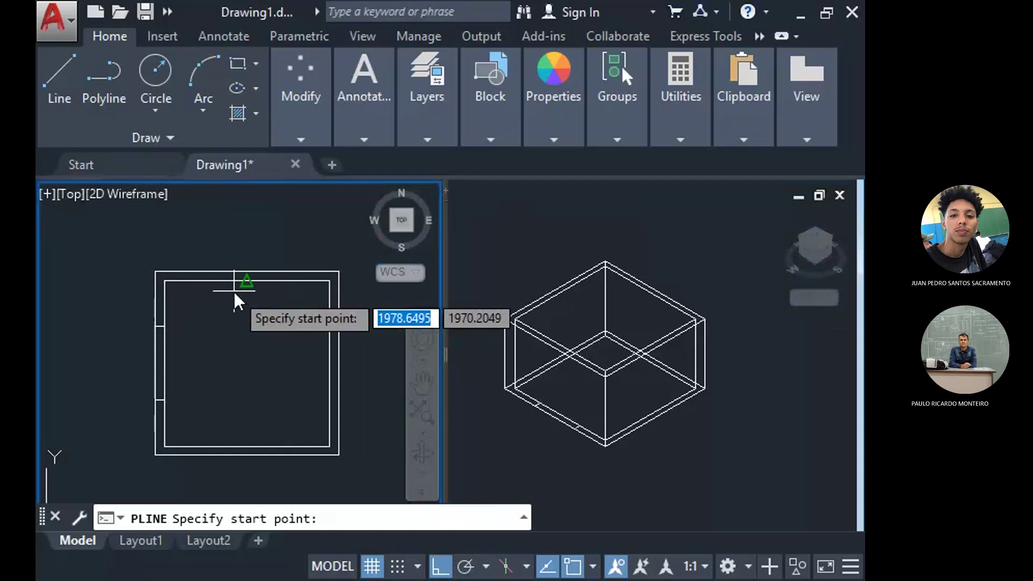
{"action": "scroll", "coordinate": [318, 279], "scroll_direction": "up", "scroll_amount": 2}
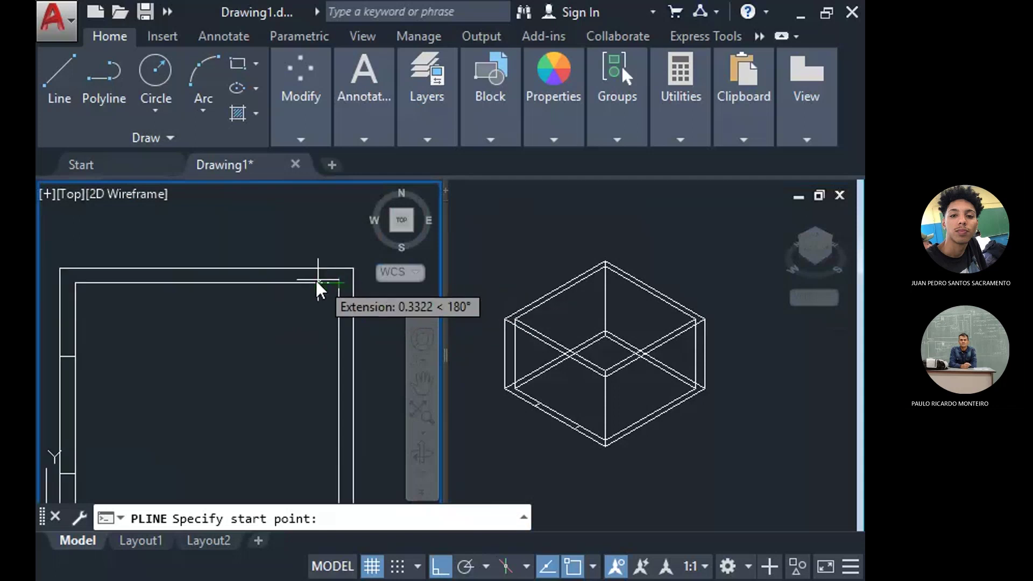
{"action": "left_click", "coordinate": [308, 281]}
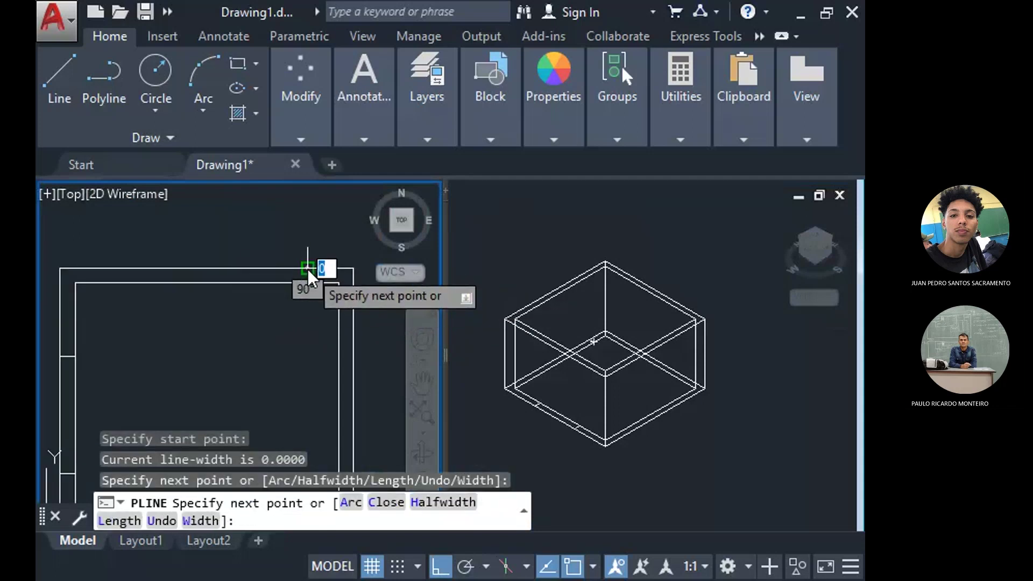
{"action": "key", "text": "Escape"}
Offset the door-edge line 0.92 to mark the door's other edge.
{"action": "type", "text": "o"}
{"action": "key", "text": "Return"}
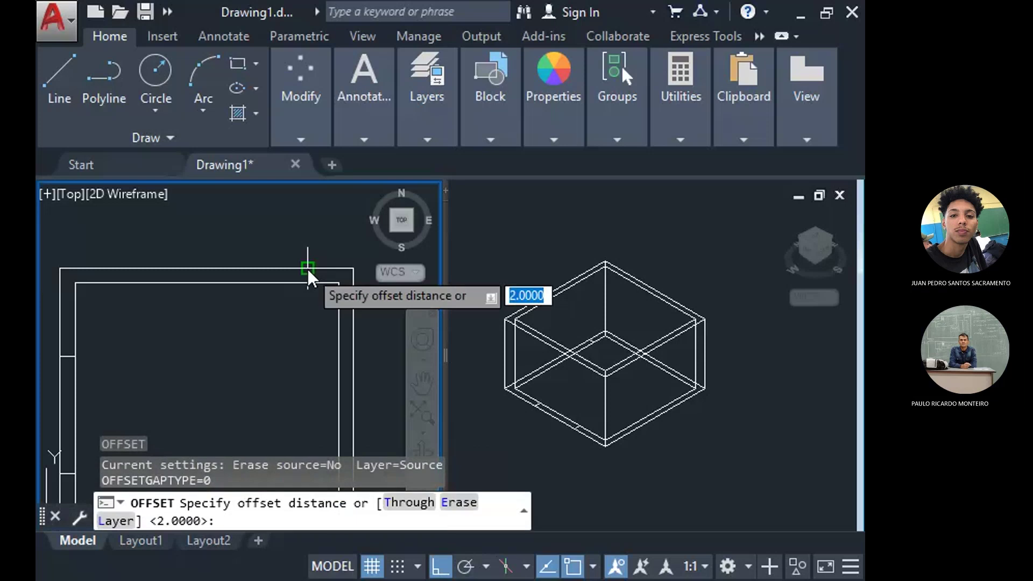
{"action": "type", "text": ".92"}
{"action": "key", "text": "Return"}
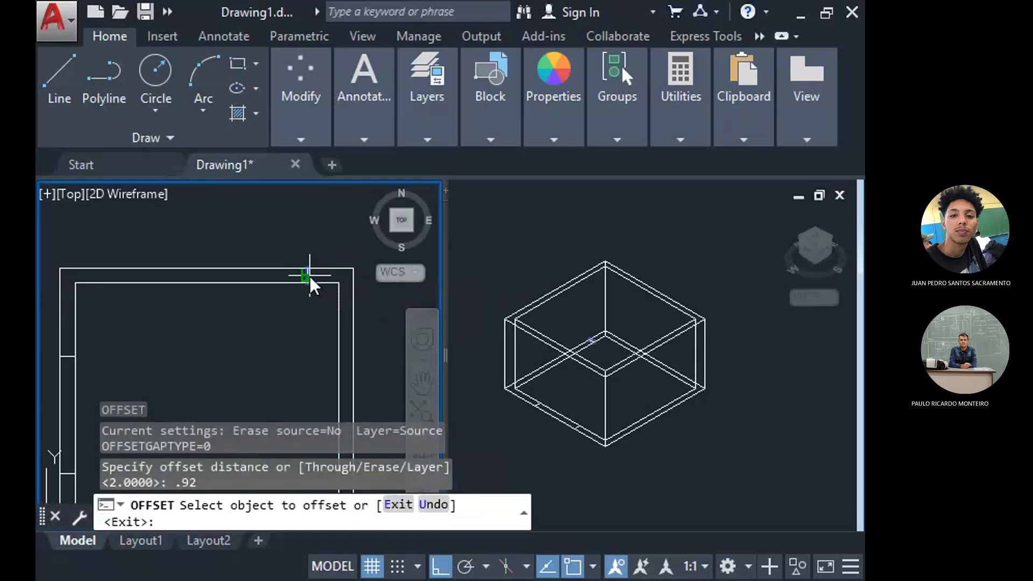
{"action": "left_click", "coordinate": [307, 276]}
{"action": "left_click", "coordinate": [244, 250]}
{"action": "key", "text": "Escape"}
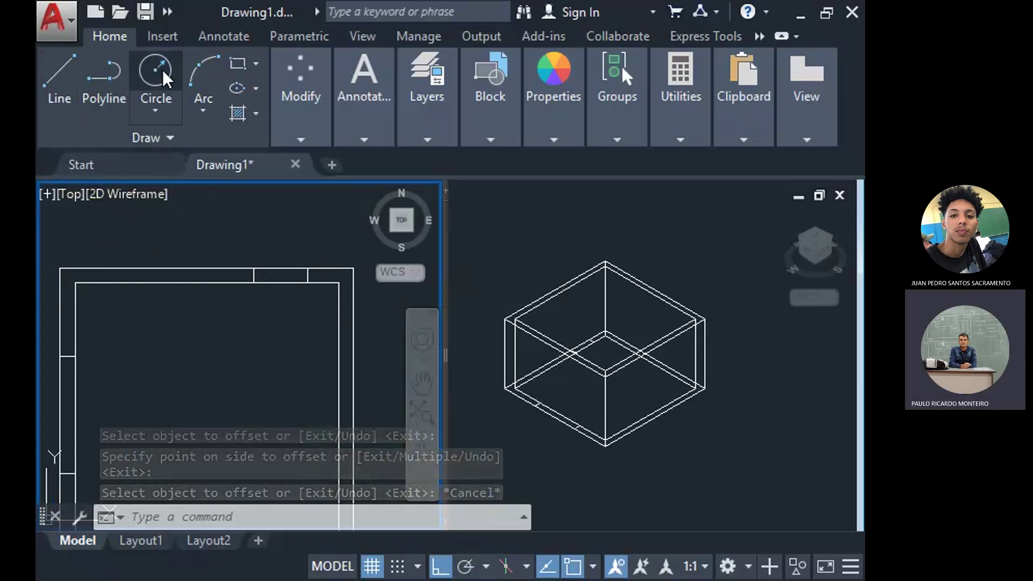
Draw a trial rectangle across the door gap, then erase the extra object.
{"action": "left_click", "coordinate": [254, 269]}
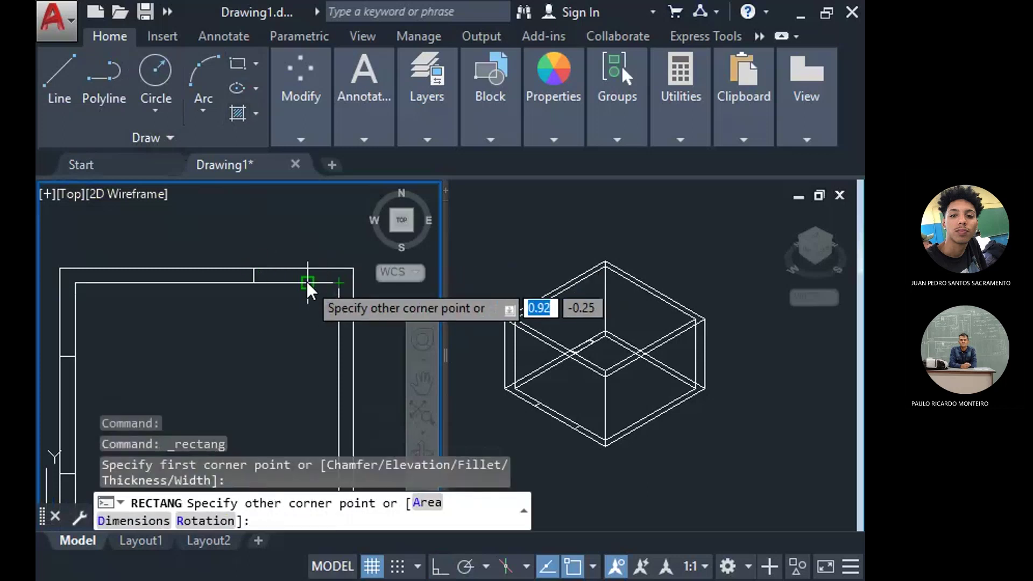
{"action": "left_click", "coordinate": [307, 282]}
{"action": "left_click", "coordinate": [254, 253]}
{"action": "left_click", "coordinate": [270, 301]}
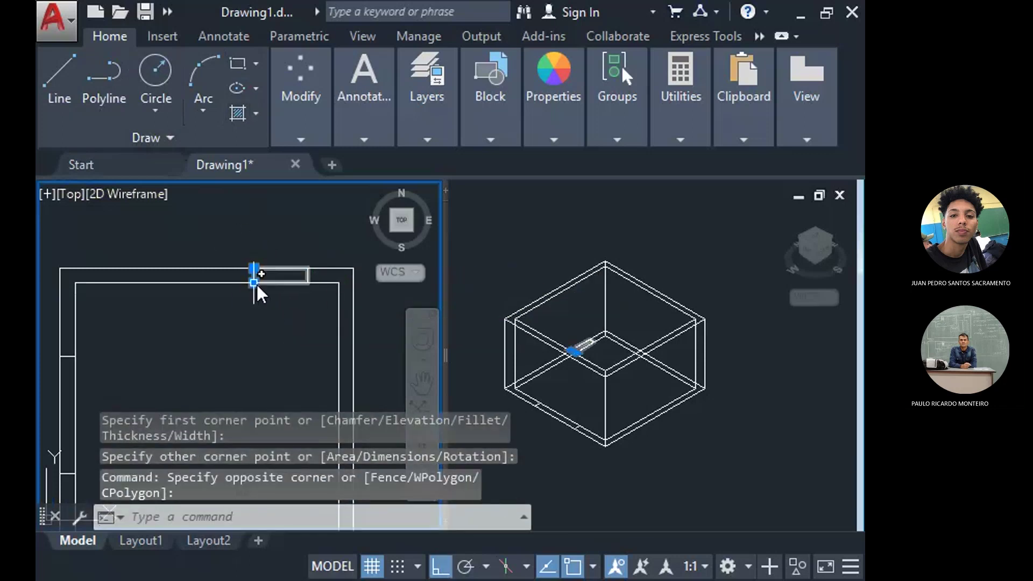
{"action": "key", "text": "Delete"}
{"action": "left_click", "coordinate": [299, 231]}
{"action": "key", "text": "Escape"}
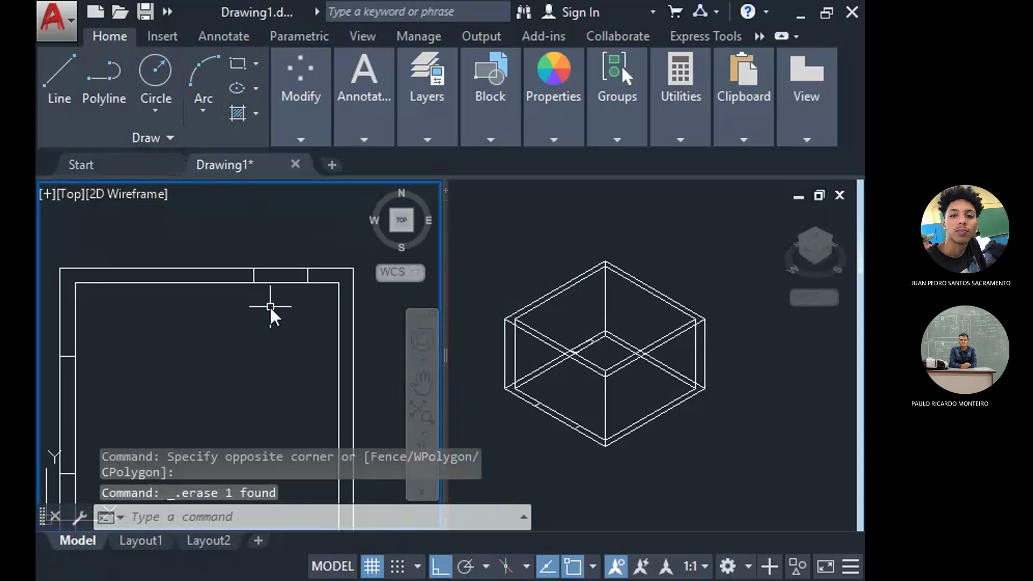
{"action": "type", "text": "extru"}
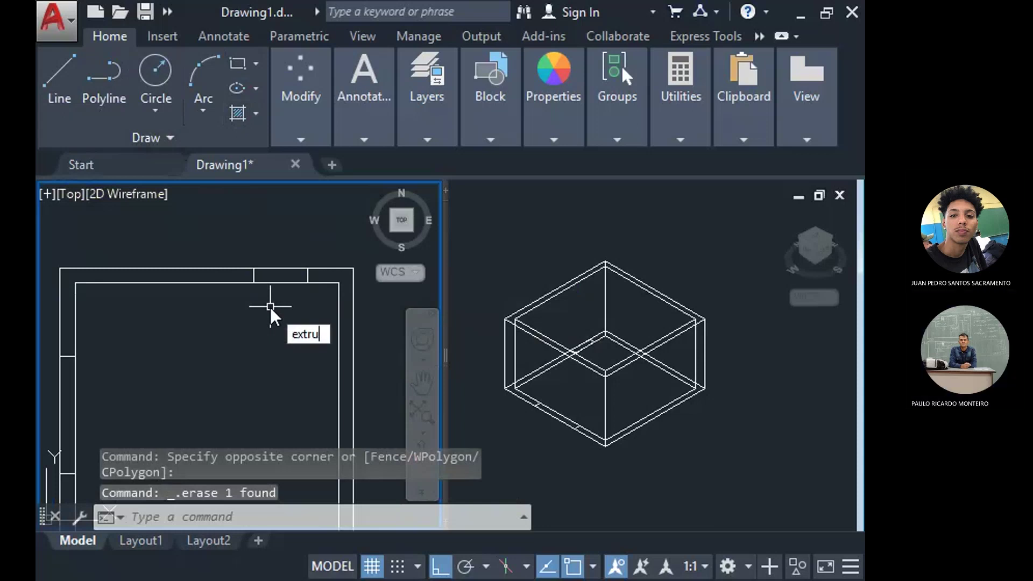
{"action": "type", "text": "f"}
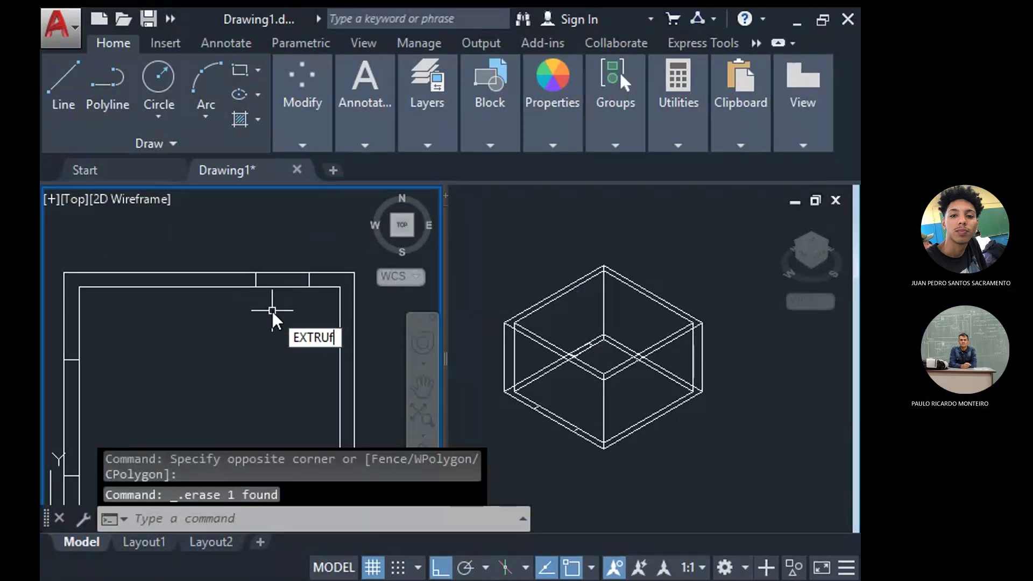
Extrude the door rectangle in the isometric viewport to a height of 2.1.
{"action": "key", "text": "BackSpace"}
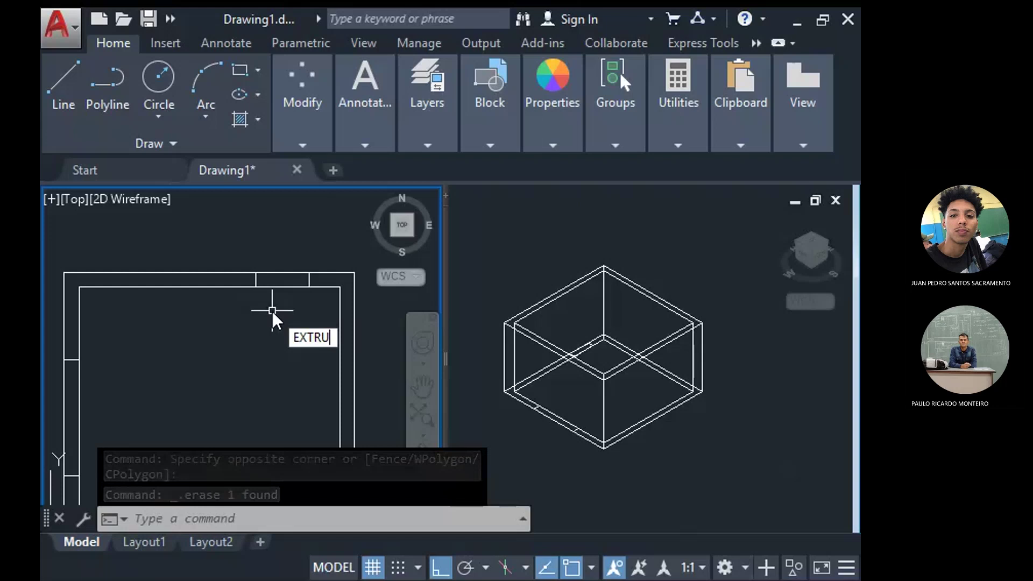
{"action": "type", "text": "d"}
{"action": "key", "text": "Return"}
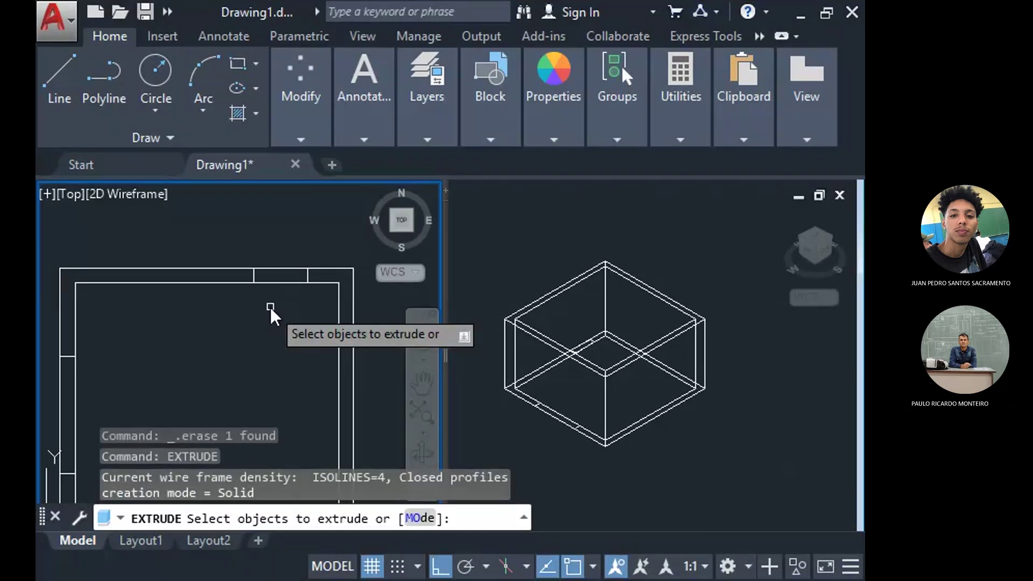
{"action": "left_click", "coordinate": [604, 346]}
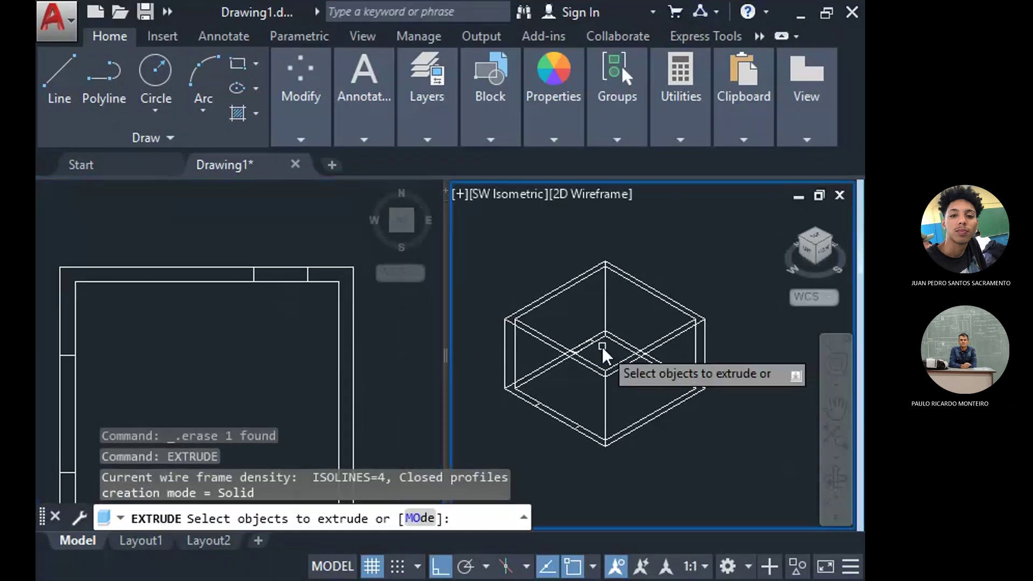
{"action": "scroll", "coordinate": [598, 347], "scroll_direction": "up", "scroll_amount": 4}
{"action": "left_click", "coordinate": [579, 341]}
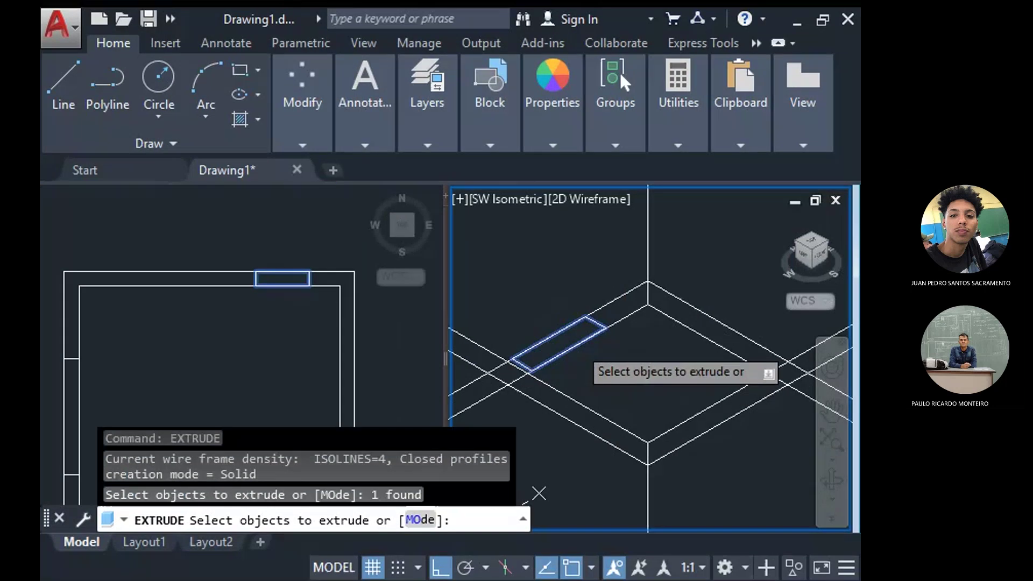
{"action": "key", "text": "Return"}
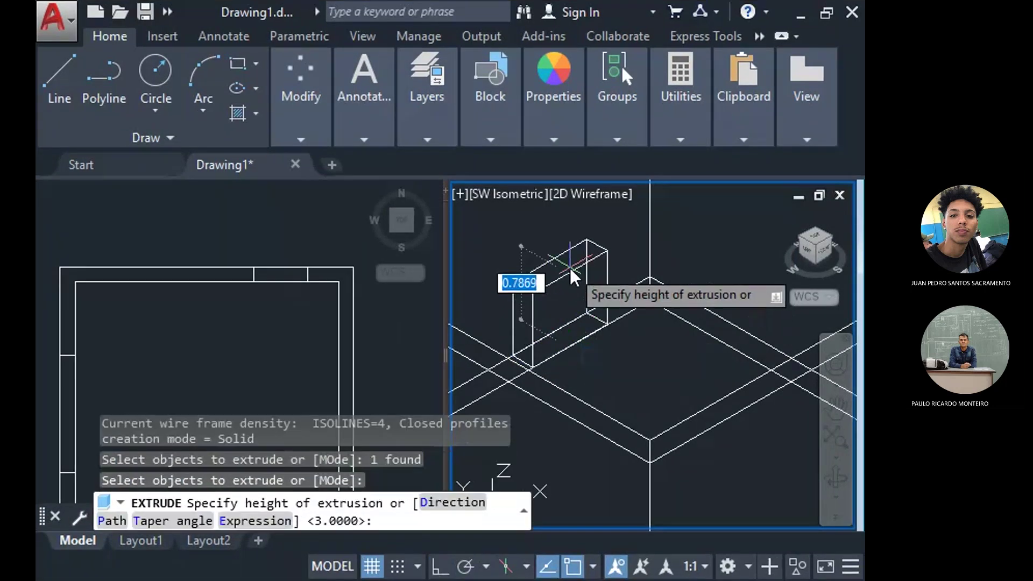
{"action": "type", "text": "2.1"}
{"action": "key", "text": "Return"}
Set the isometric viewport's visual style to Shaded with Edges.
{"action": "scroll", "coordinate": [570, 267], "scroll_direction": "down", "scroll_amount": 5}
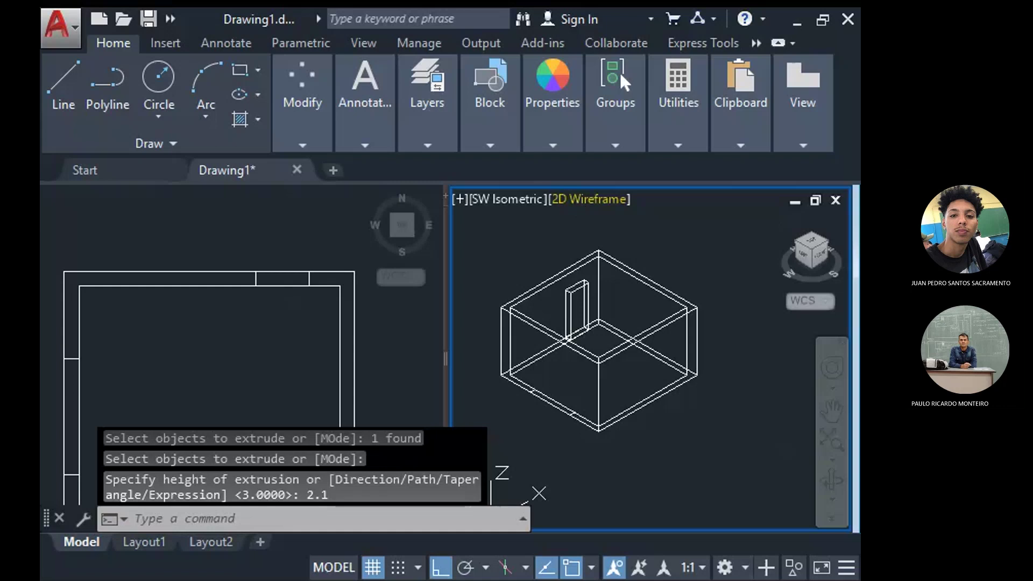
{"action": "left_click", "coordinate": [590, 199]}
{"action": "left_click", "coordinate": [641, 357]}
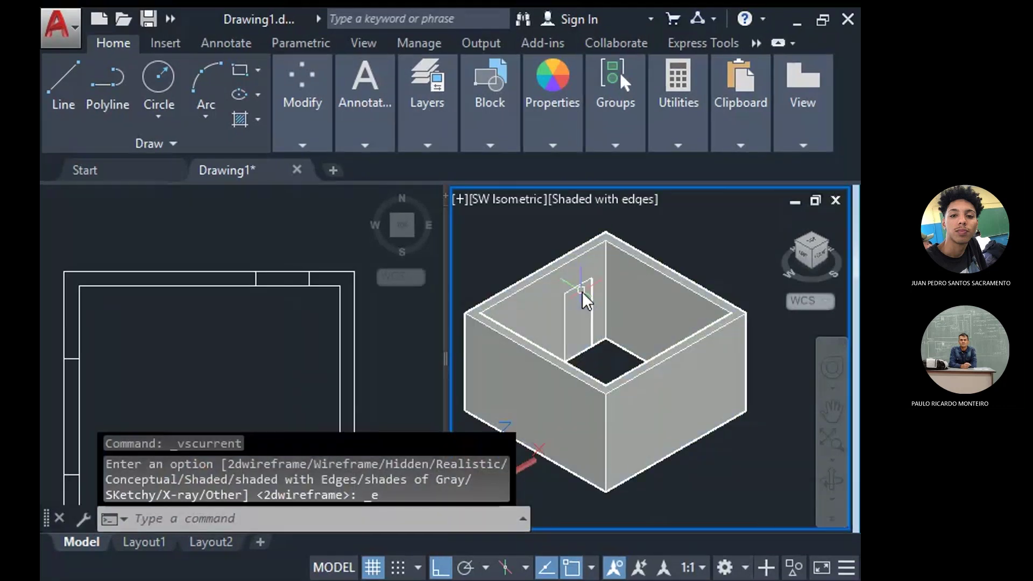
Subtract the 2.1-high door solid from the wall solid to open the doorway.
{"action": "type", "text": "su"}
{"action": "key", "text": "Return"}
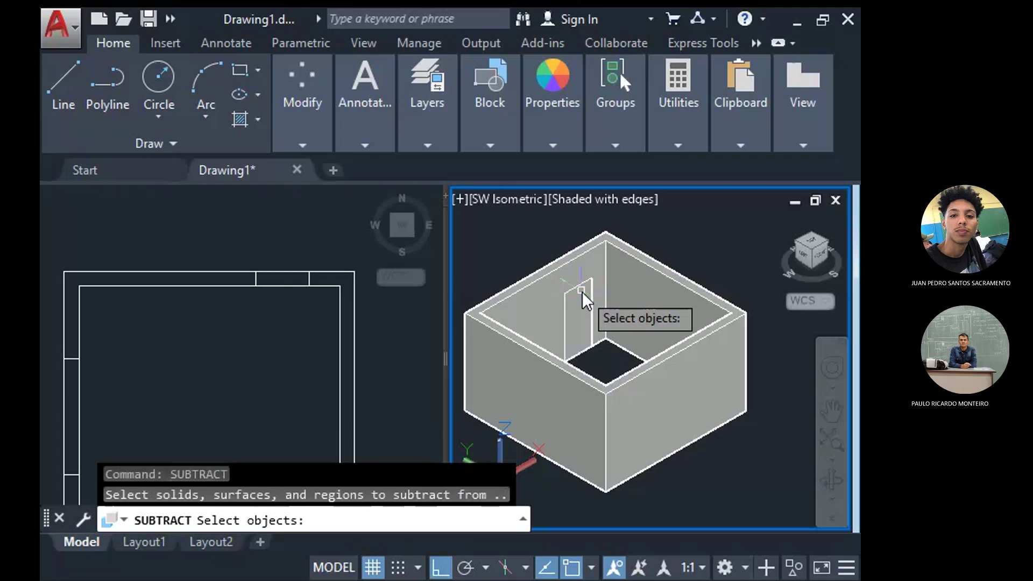
{"action": "left_click", "coordinate": [573, 259]}
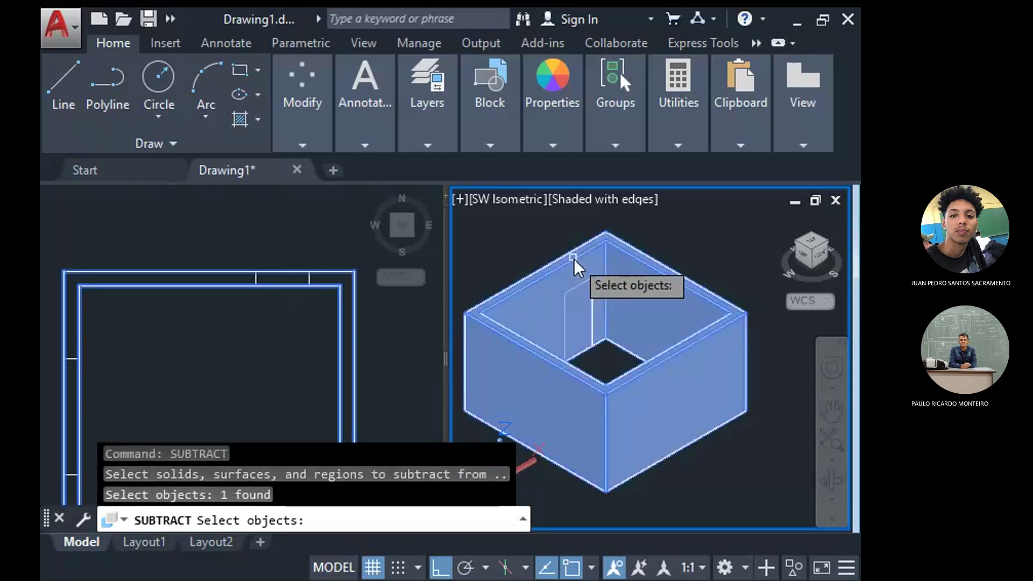
{"action": "key", "text": "Return"}
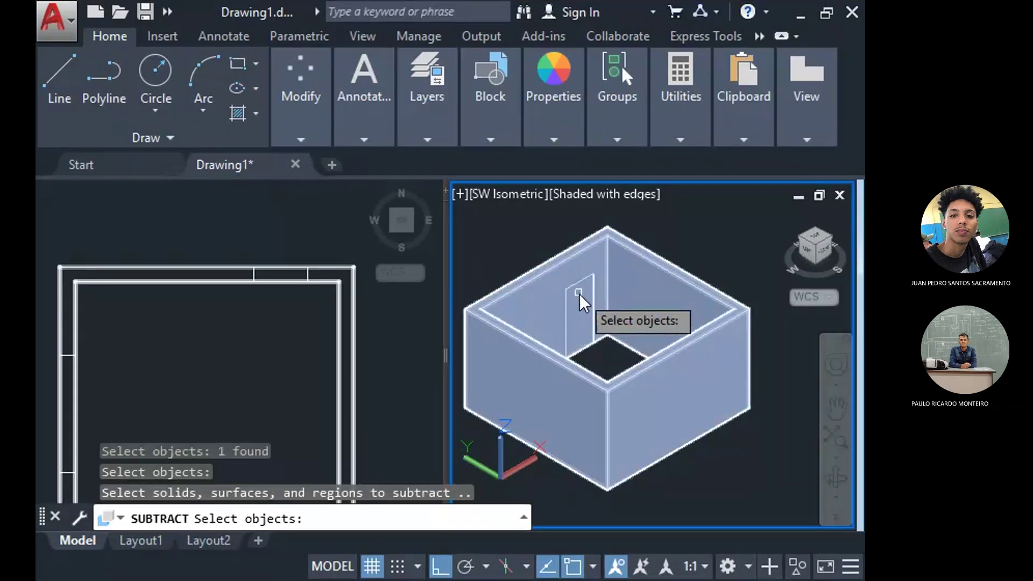
{"action": "scroll", "coordinate": [587, 304], "scroll_direction": "up", "scroll_amount": 3}
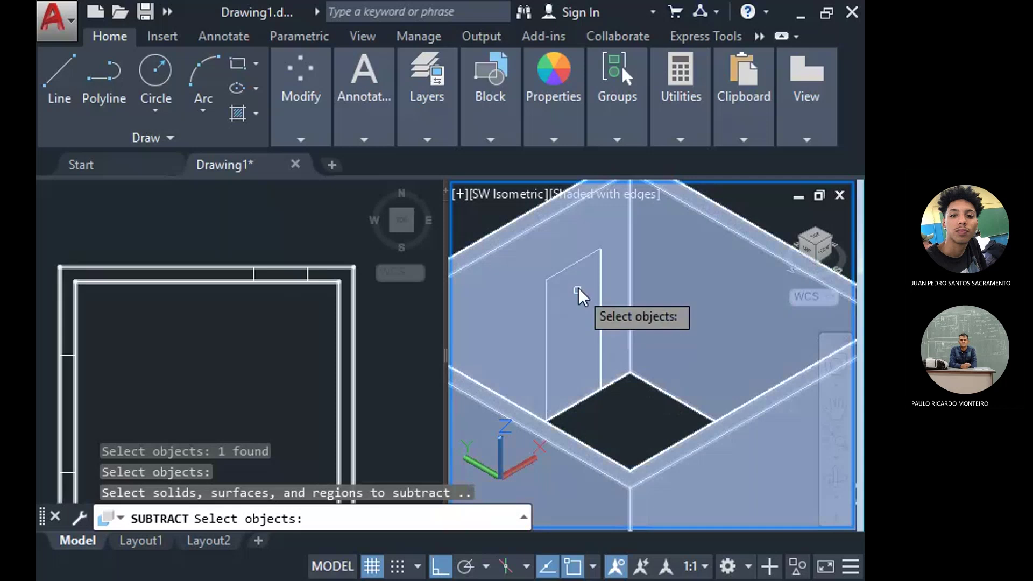
{"action": "left_click", "coordinate": [570, 270]}
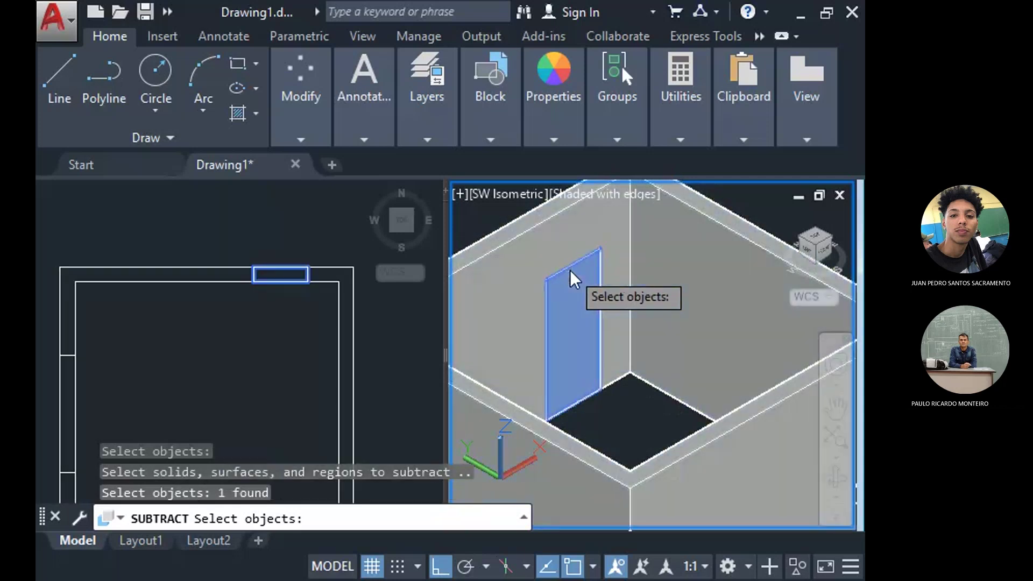
{"action": "key", "text": "Return"}
{"action": "scroll", "coordinate": [580, 309], "scroll_direction": "down", "scroll_amount": 5}
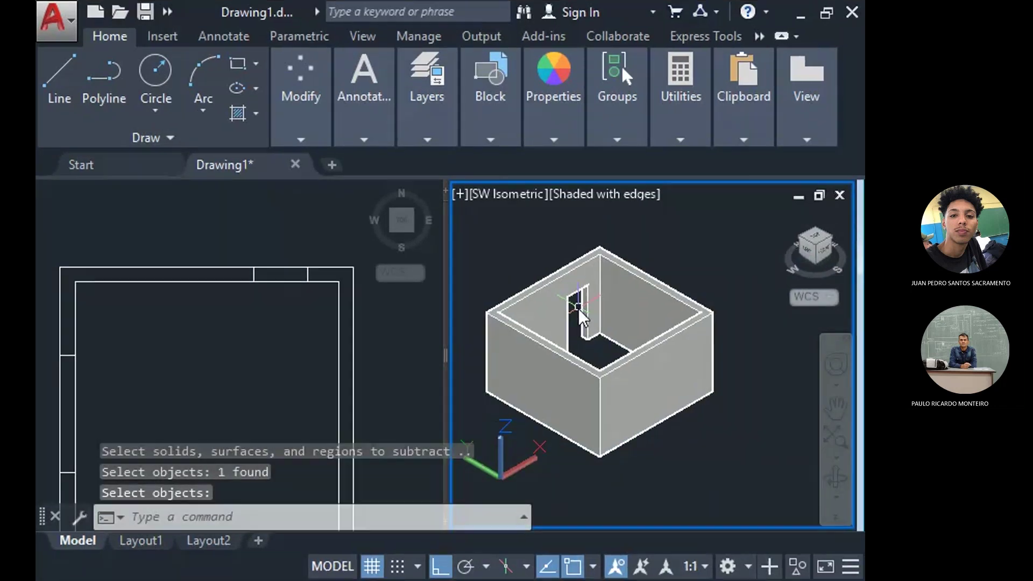
{"action": "scroll", "coordinate": [579, 320], "scroll_direction": "down", "scroll_amount": 3}
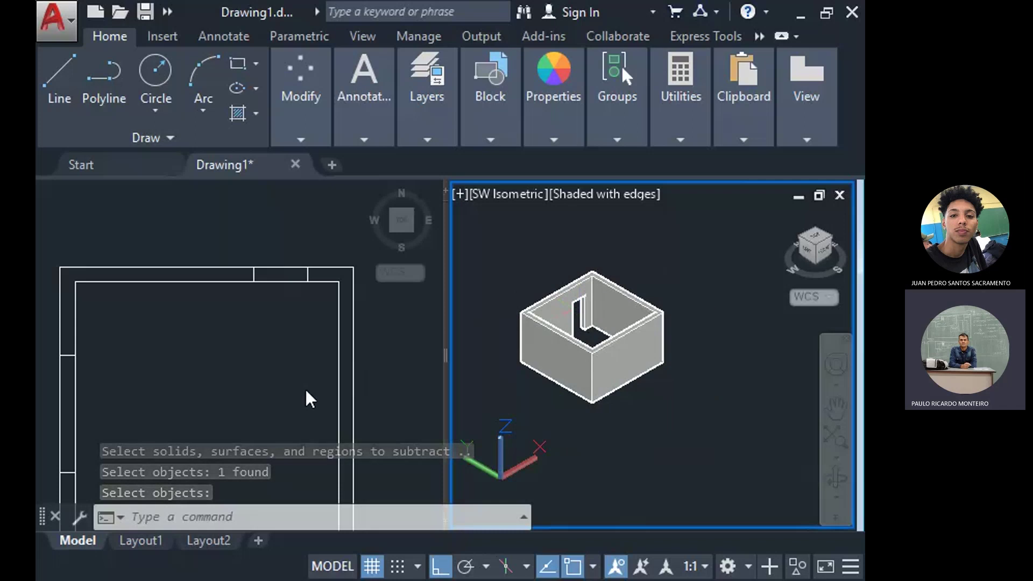
{"action": "left_click", "coordinate": [296, 385]}
Draw a 0.25 × 2 window rectangle inside the plan's left wall.
{"action": "middle_click_drag", "start_coordinate": [292, 384], "coordinate": [321, 276]}
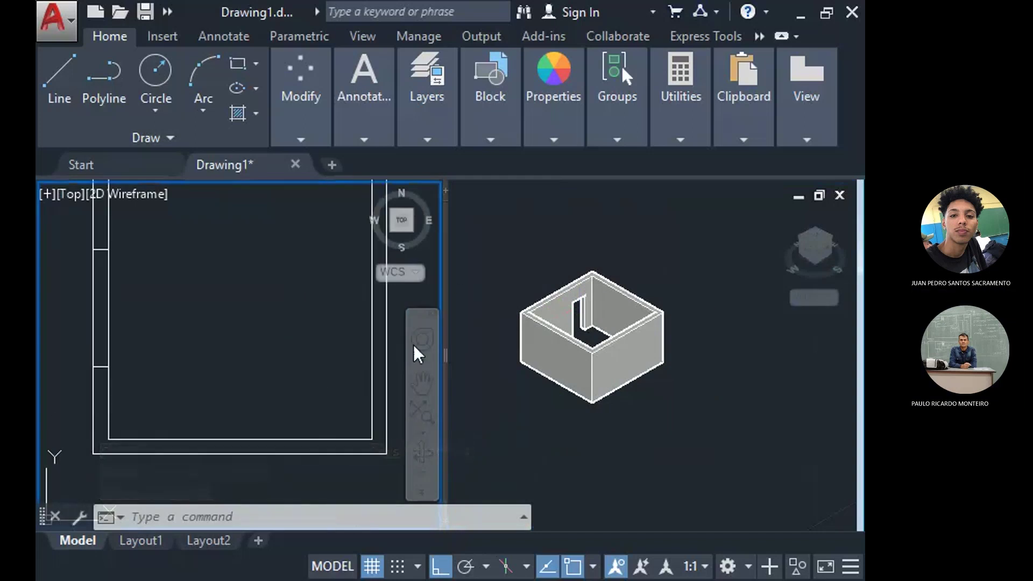
{"action": "middle_click_drag", "start_coordinate": [202, 369], "coordinate": [221, 410]}
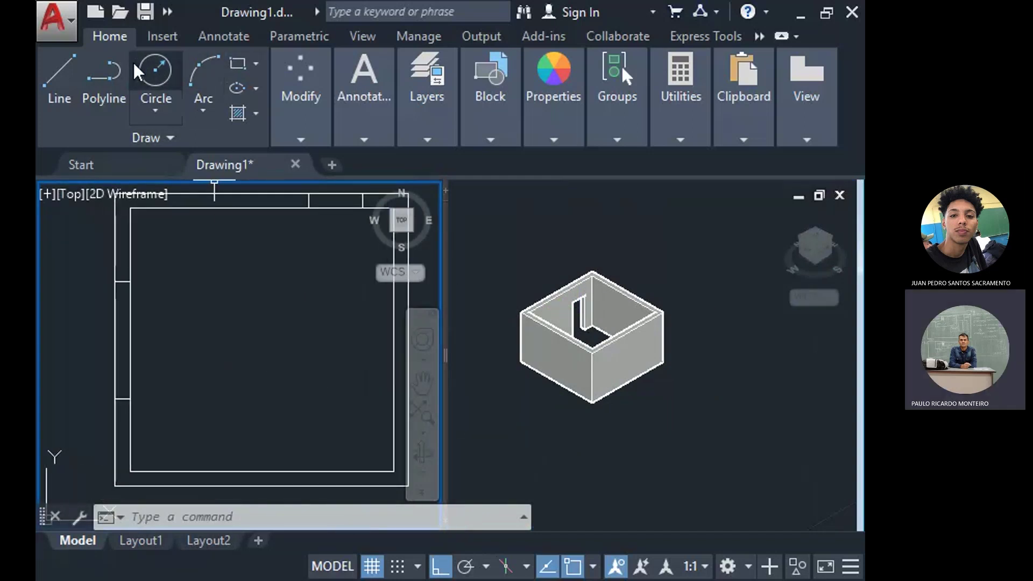
{"action": "left_click", "coordinate": [238, 64]}
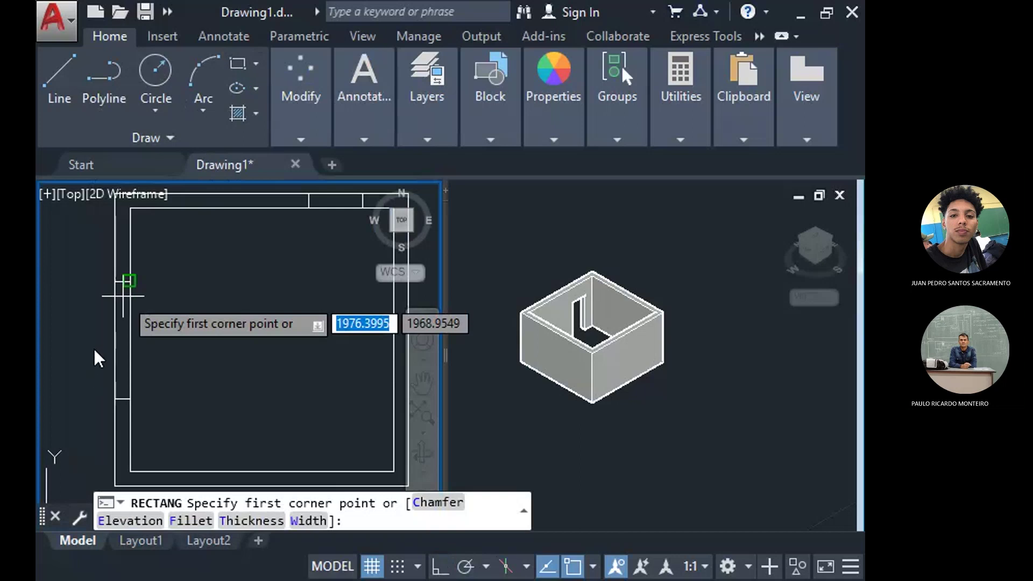
{"action": "left_click", "coordinate": [114, 278]}
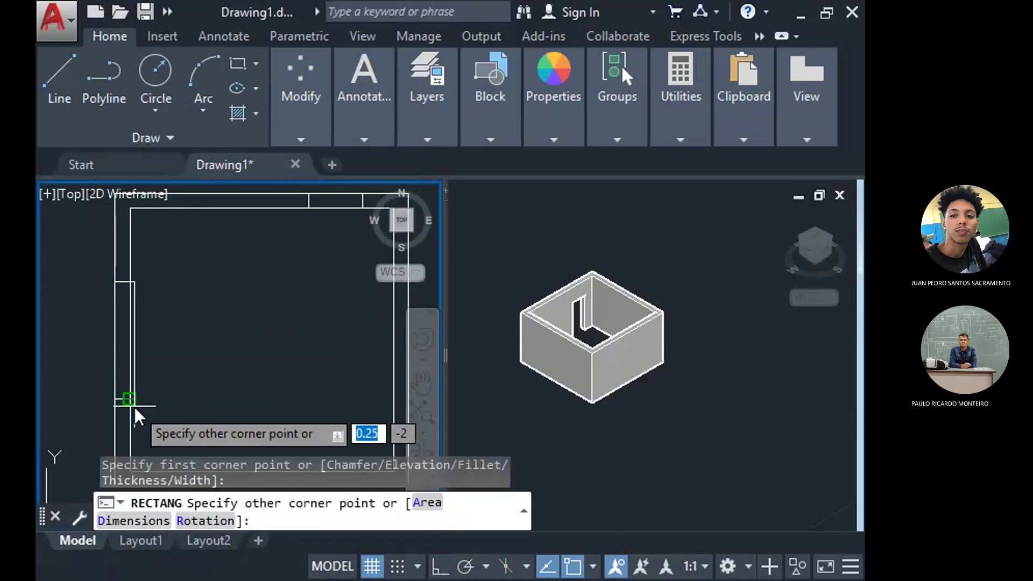
{"action": "left_click", "coordinate": [129, 400]}
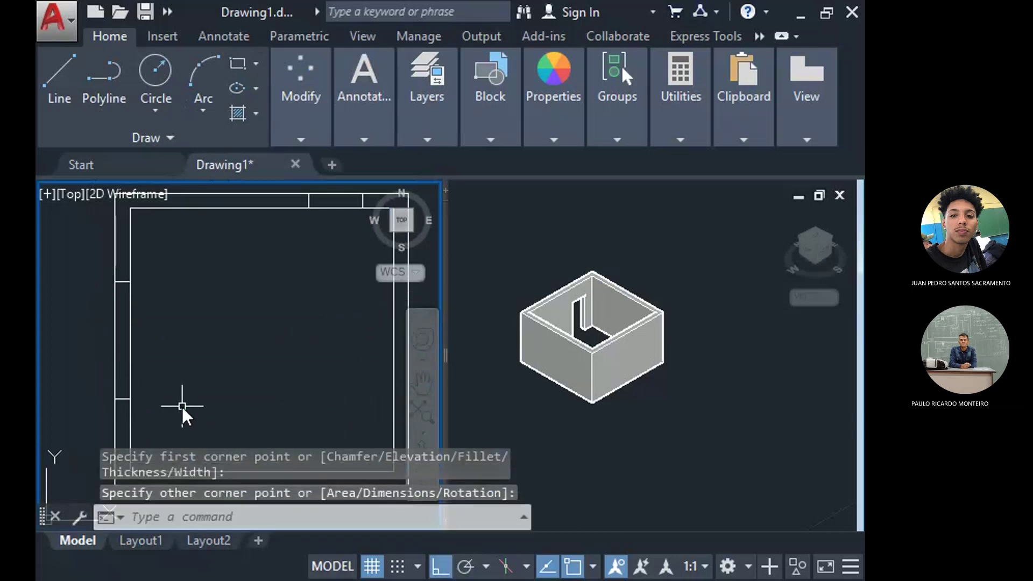
{"action": "key", "text": "Escape"}
Switch the 3D isometric viewport to the 2D Wireframe visual style.
{"action": "left_click", "coordinate": [300, 139]}
{"action": "left_click", "coordinate": [678, 218]}
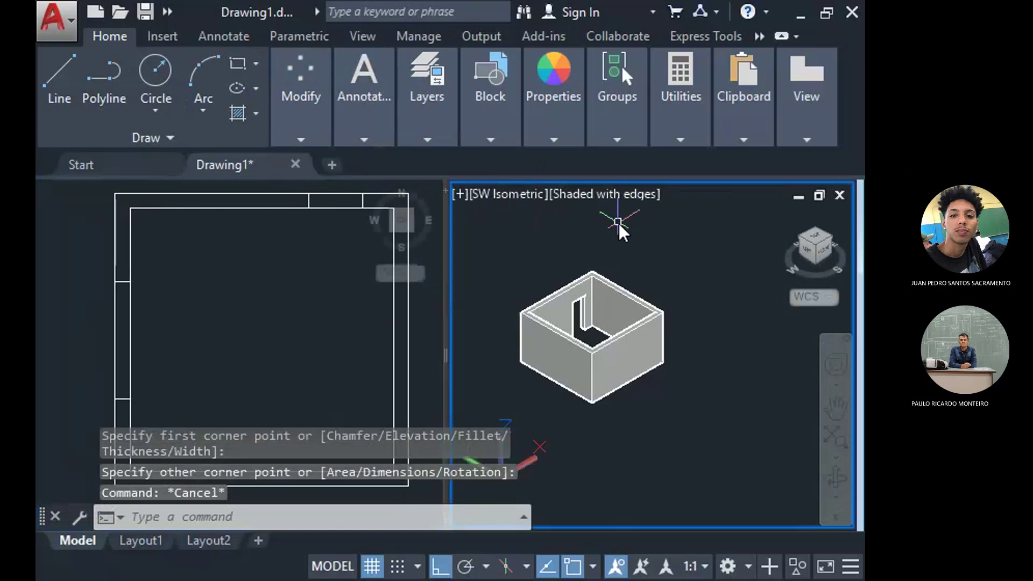
{"action": "key", "text": "Escape"}
{"action": "left_click", "coordinate": [567, 194]}
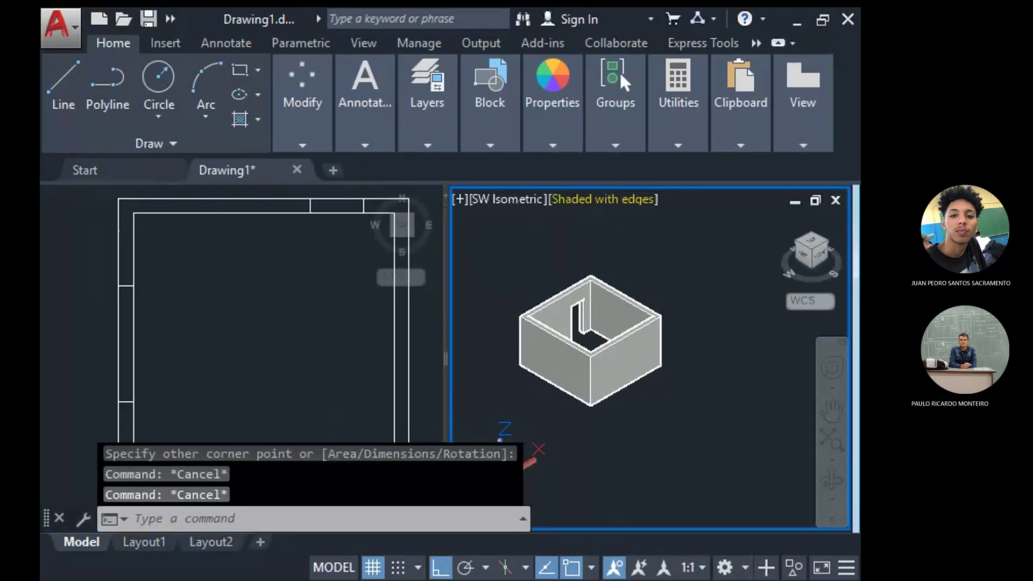
{"action": "left_click", "coordinate": [578, 211]}
{"action": "scroll", "coordinate": [554, 382], "scroll_direction": "up", "scroll_amount": 3}
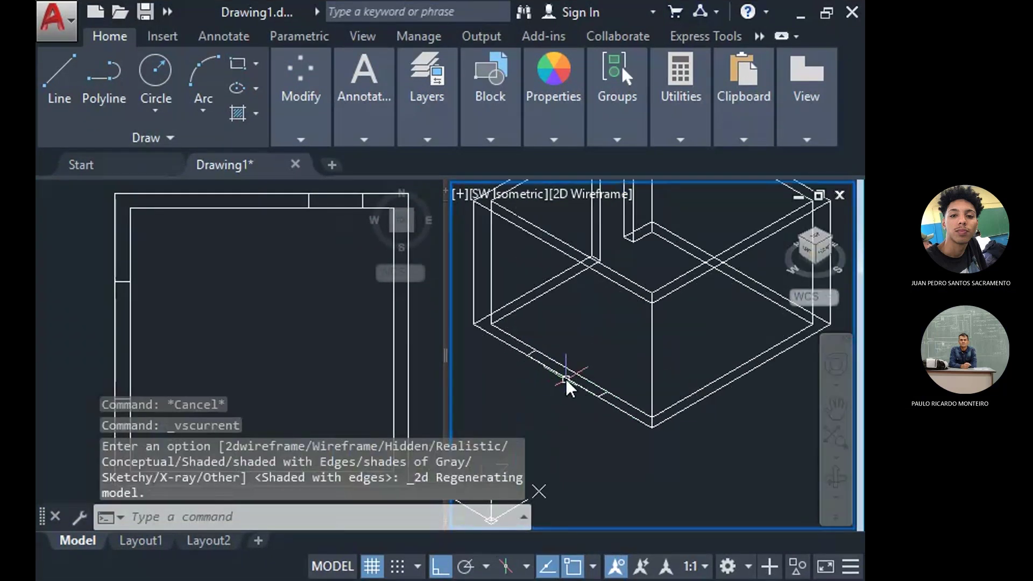
Erase the short stray edge in the 3D view.
{"action": "left_click", "coordinate": [519, 337]}
{"action": "left_click", "coordinate": [537, 372]}
{"action": "key", "text": "Delete"}
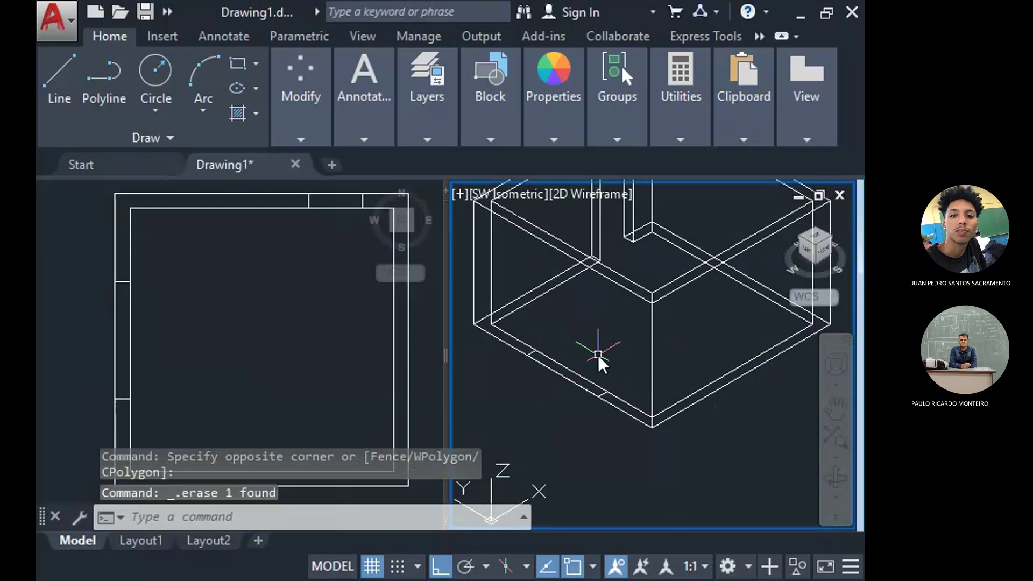
{"action": "left_click", "coordinate": [598, 354]}
{"action": "left_click", "coordinate": [631, 453]}
{"action": "key", "text": "Escape"}
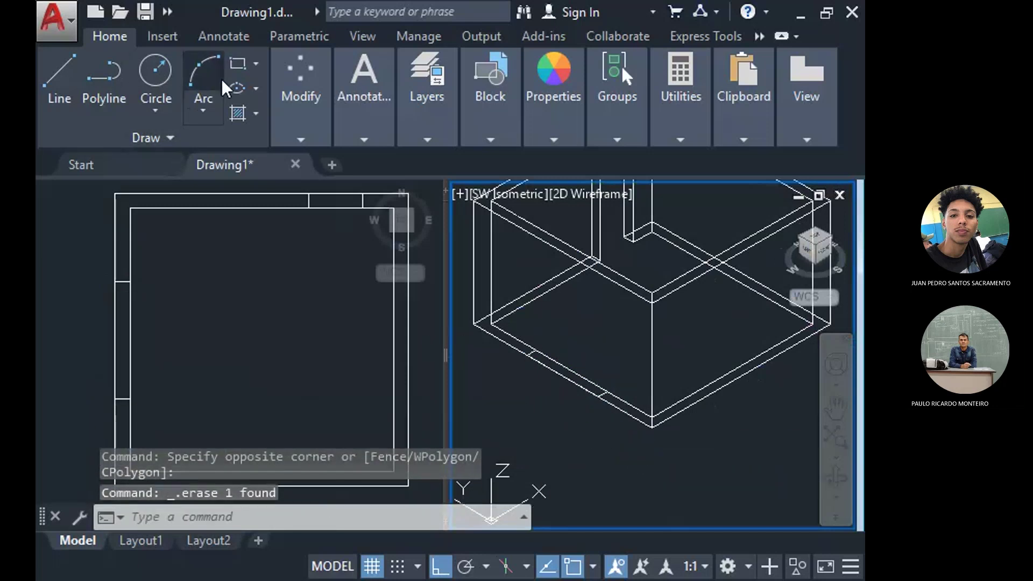
Start the MOVE command from the modify tools.
{"action": "left_click", "coordinate": [315, 73]}
{"action": "left_click", "coordinate": [292, 127]}
{"action": "left_click", "coordinate": [301, 163]}
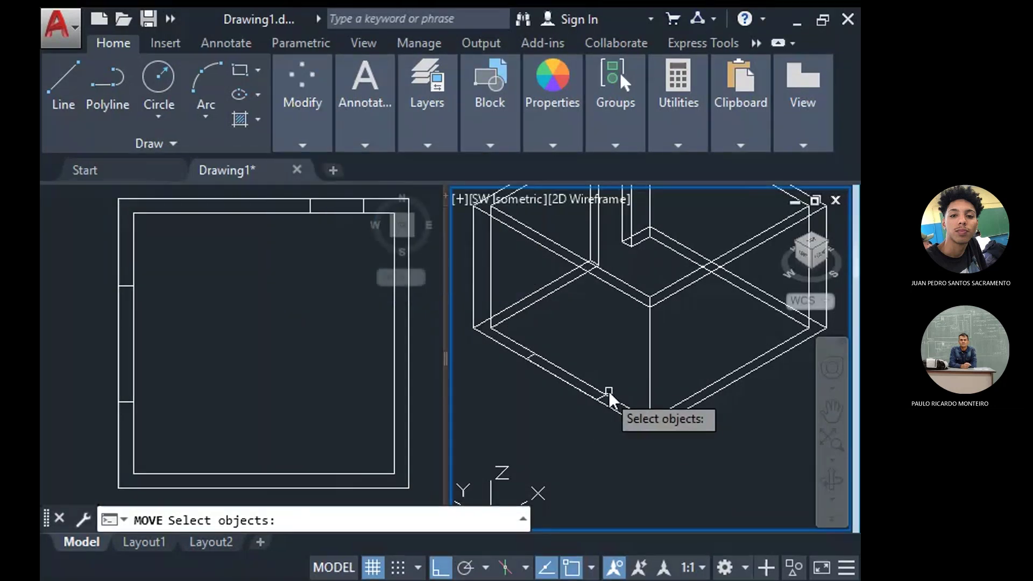
Lift the window rectangle 1.1 units along the Z axis.
{"action": "left_click", "coordinate": [608, 391]}
{"action": "scroll", "coordinate": [577, 412], "scroll_direction": "up", "scroll_amount": 2}
{"action": "key", "text": "Return"}
{"action": "left_click", "coordinate": [590, 406]}
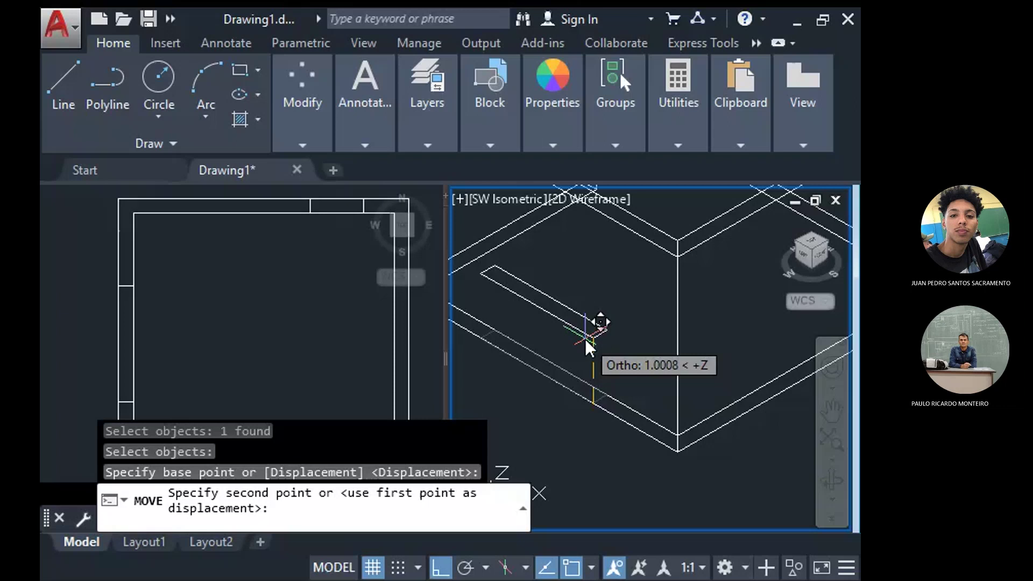
{"action": "type", "text": "1.1"}
{"action": "key", "text": "Return"}
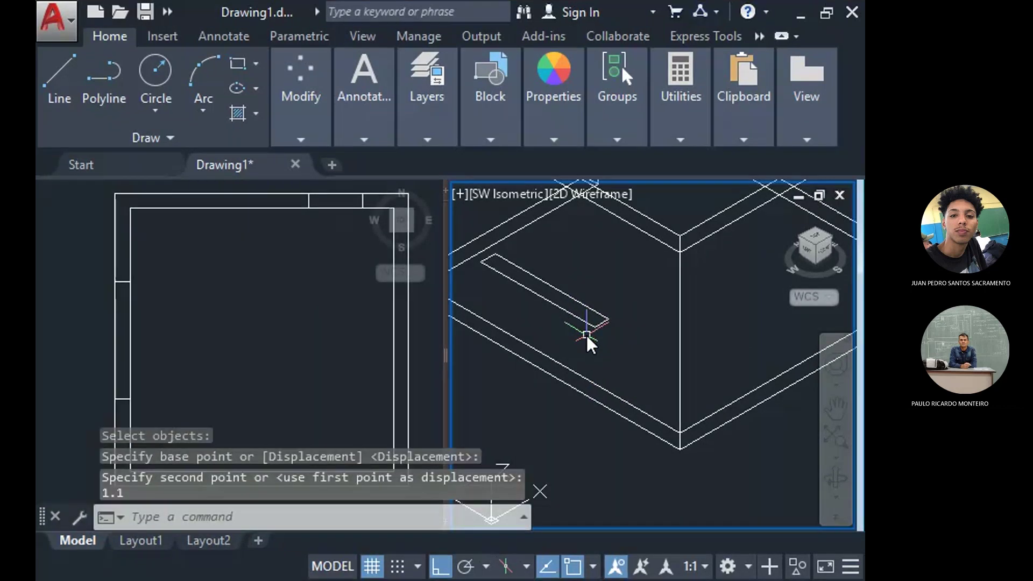
Extrude the window rectangle with EXT to a height of 1.
{"action": "type", "text": "ext"}
{"action": "key", "text": "Return"}
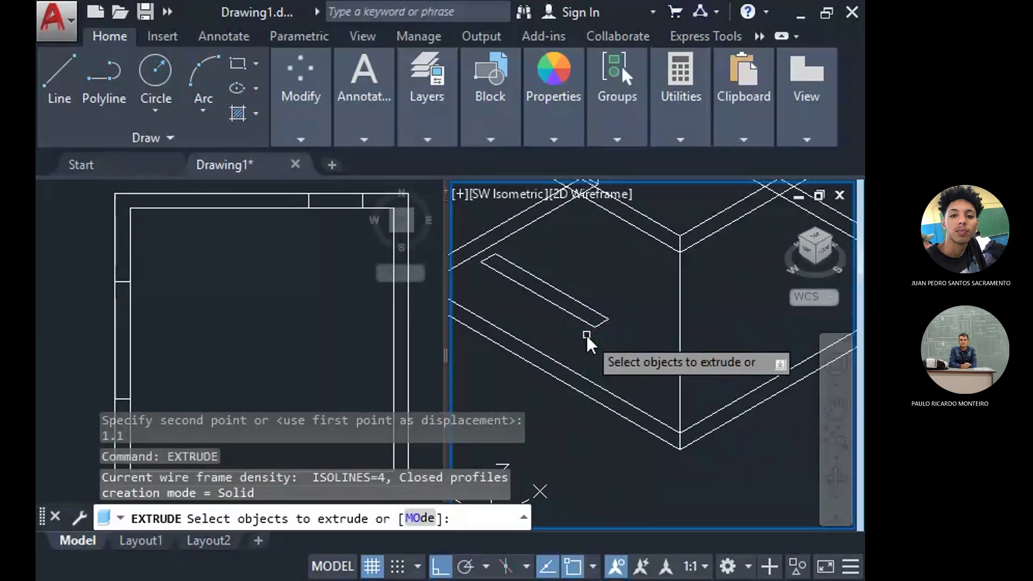
{"action": "left_click", "coordinate": [595, 325]}
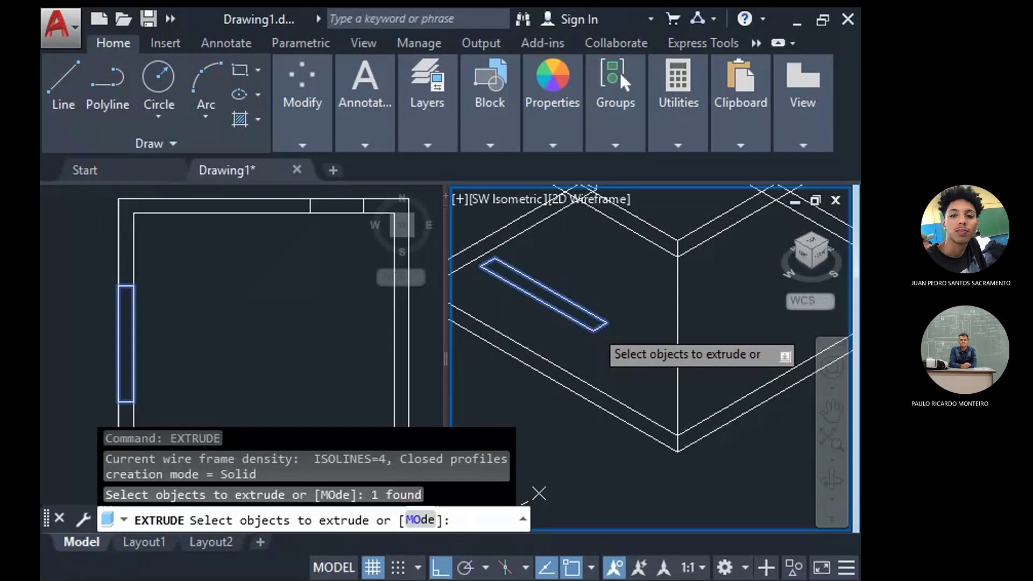
{"action": "key", "text": "Return"}
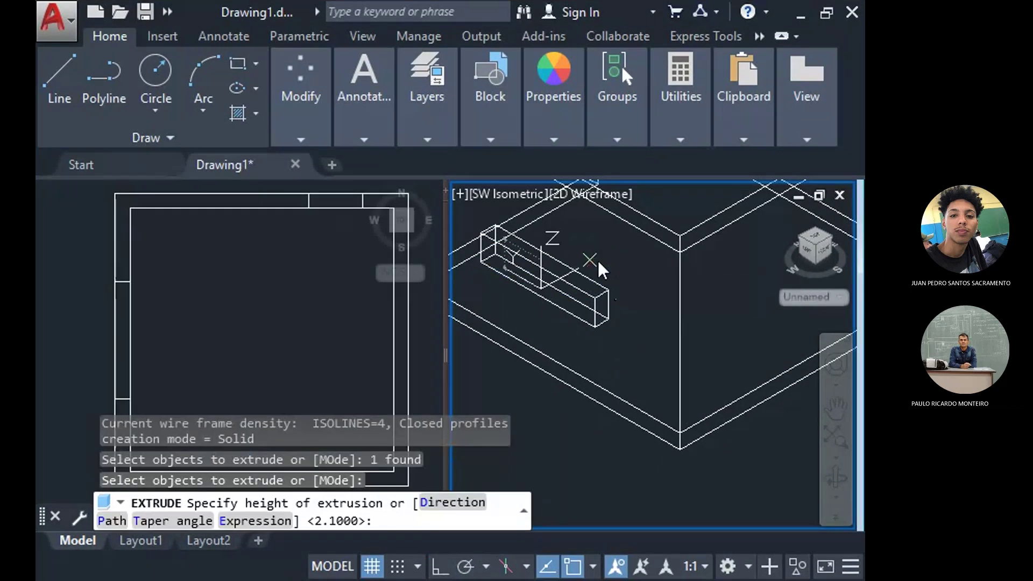
{"action": "type", "text": "1"}
{"action": "key", "text": "Return"}
{"action": "scroll", "coordinate": [713, 331], "scroll_direction": "down", "scroll_amount": 3}
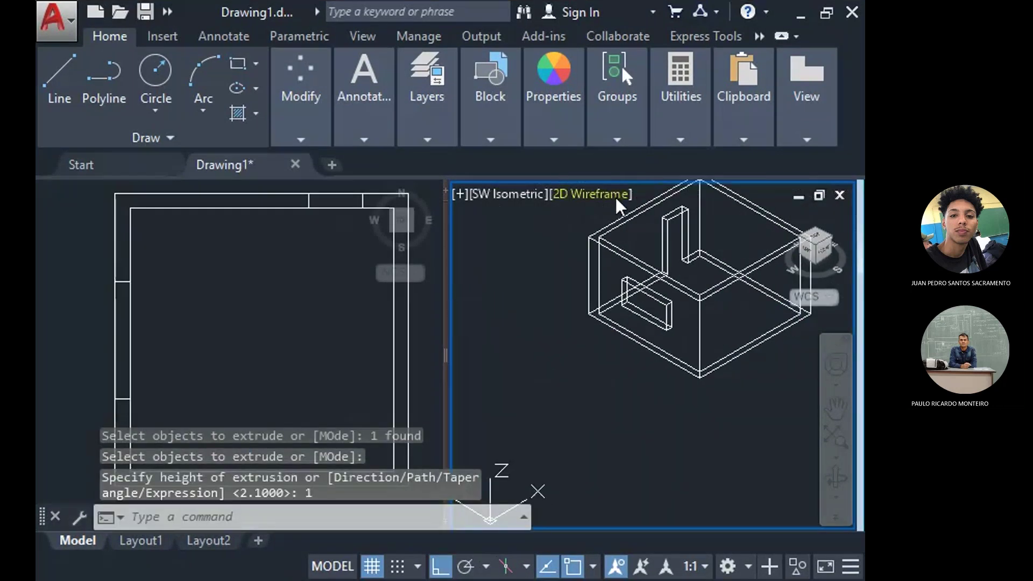
Set the 3D view to Shaded with Edges and orbit slightly.
{"action": "left_click", "coordinate": [590, 199]}
{"action": "left_click", "coordinate": [597, 285]}
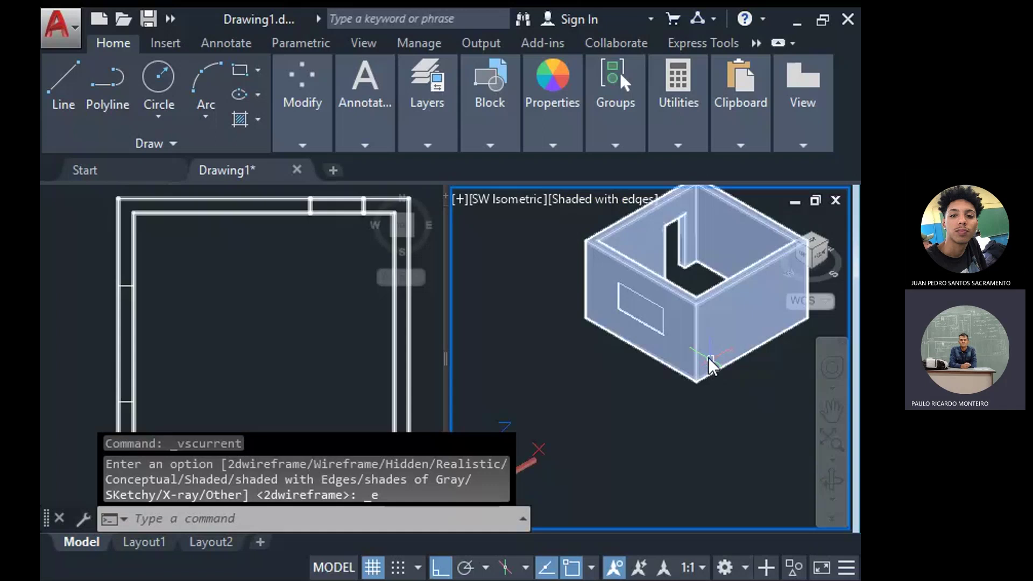
{"action": "middle_click_drag", "start_coordinate": [708, 362], "coordinate": [668, 323], "text": "shift"}
Subtract the window block from the room walls with SUB to cut the opening.
{"action": "type", "text": "sub"}
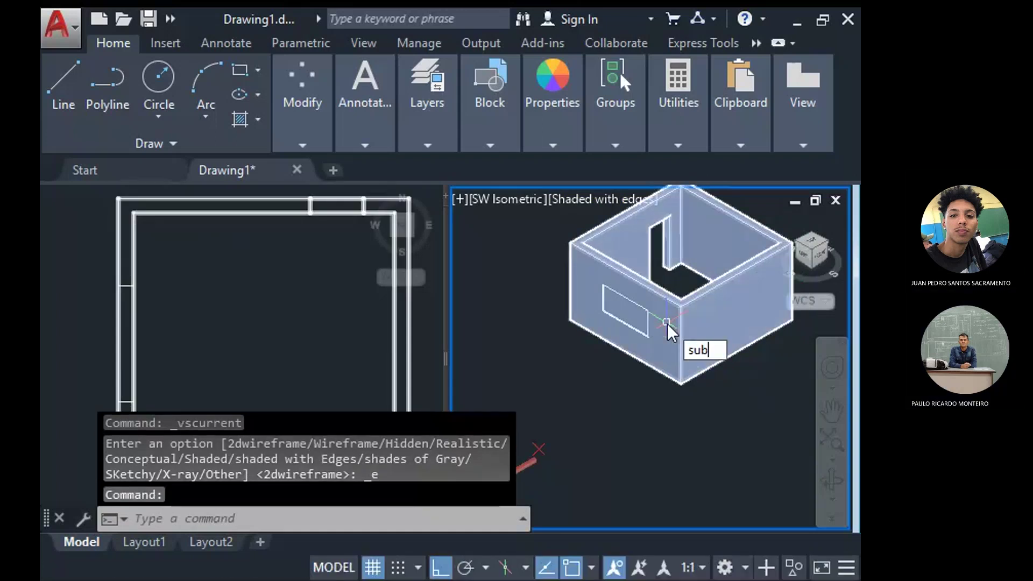
{"action": "key", "text": "Return"}
{"action": "scroll", "coordinate": [667, 324], "scroll_direction": "up", "scroll_amount": 2}
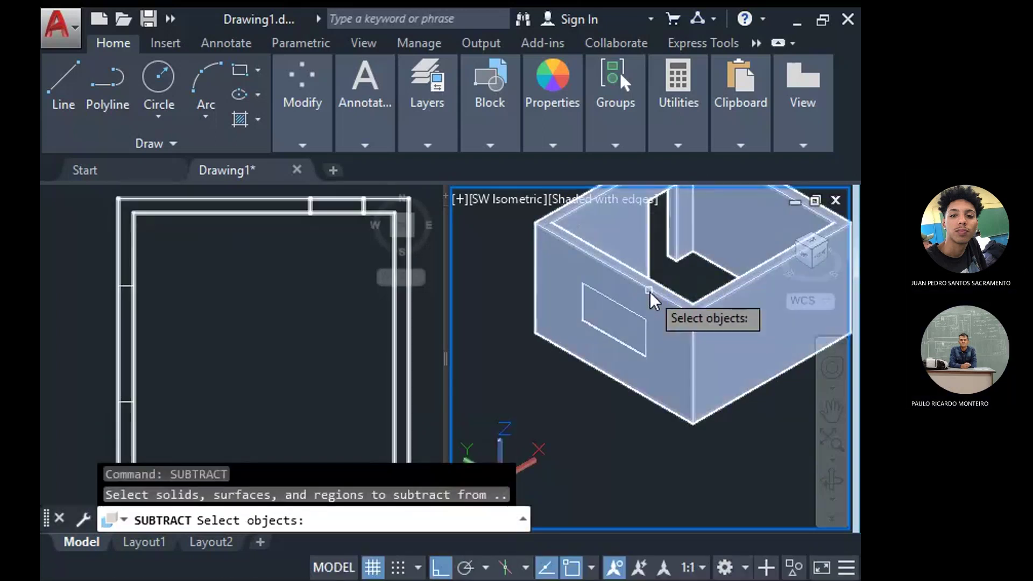
{"action": "left_click", "coordinate": [641, 306]}
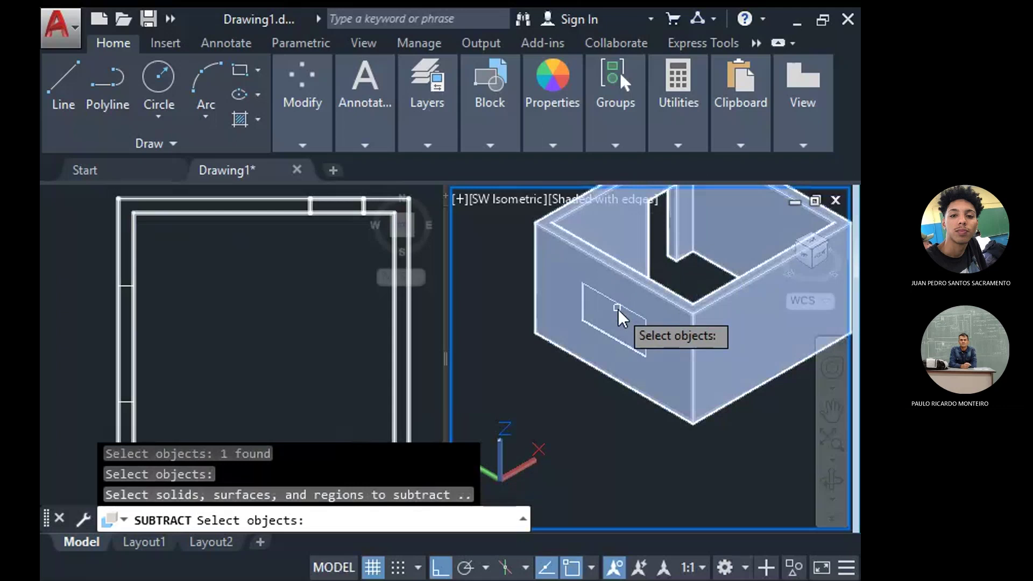
{"action": "left_click", "coordinate": [631, 309]}
{"action": "key", "text": "Return"}
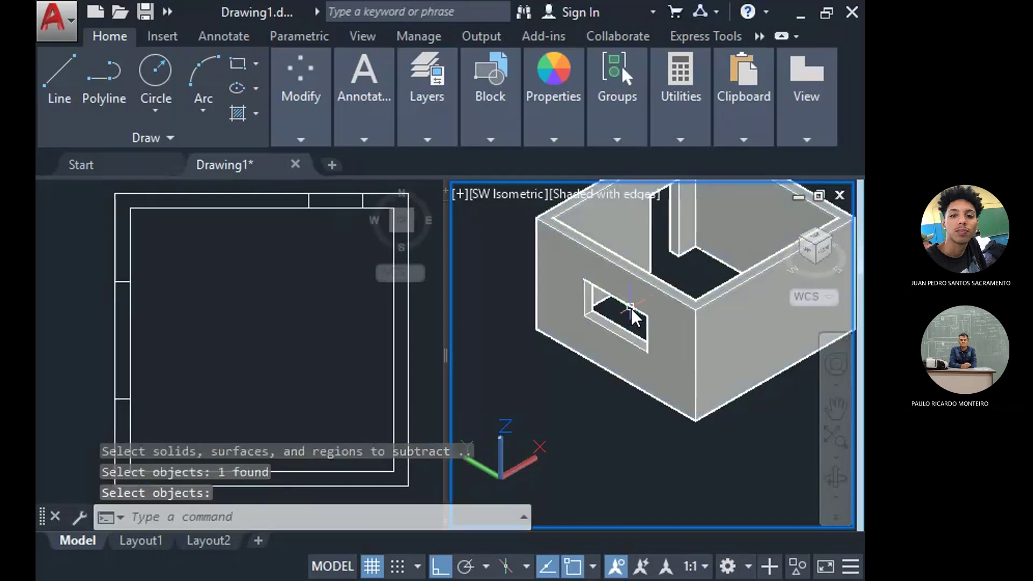
{"action": "scroll", "coordinate": [617, 314], "scroll_direction": "down", "scroll_amount": 2}
{"action": "key", "text": "Return"}
{"action": "scroll", "coordinate": [582, 375], "scroll_direction": "down", "scroll_amount": 2}
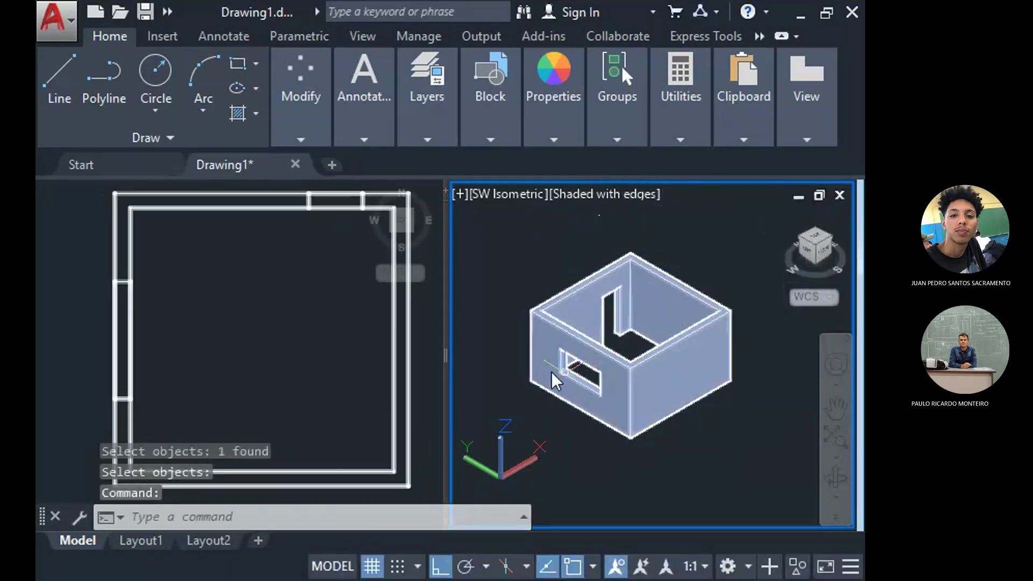
Save the drawing as aula-20-10 in the Área de Trabalho folder.
{"action": "left_click", "coordinate": [145, 12]}
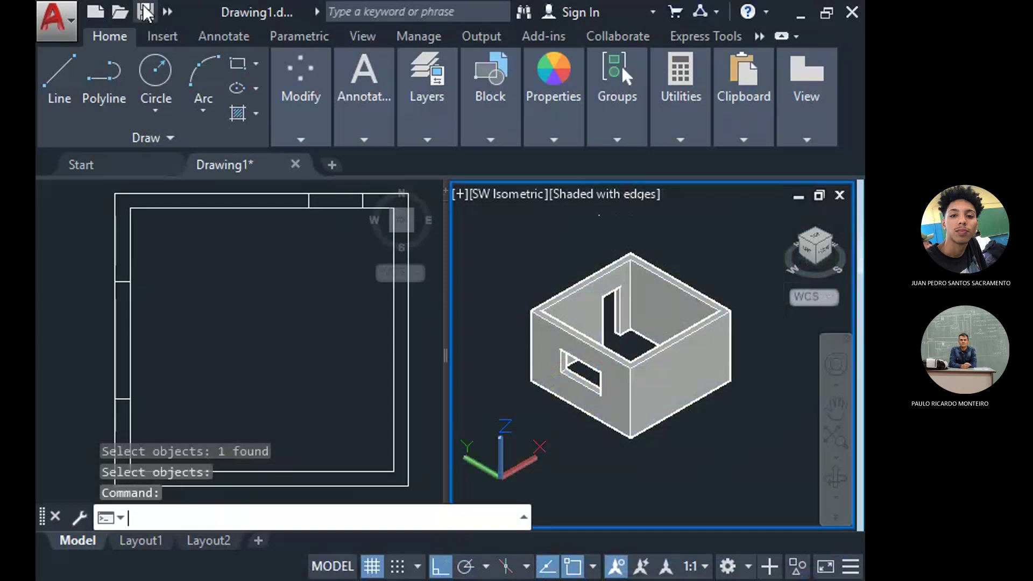
{"action": "left_click", "coordinate": [145, 12]}
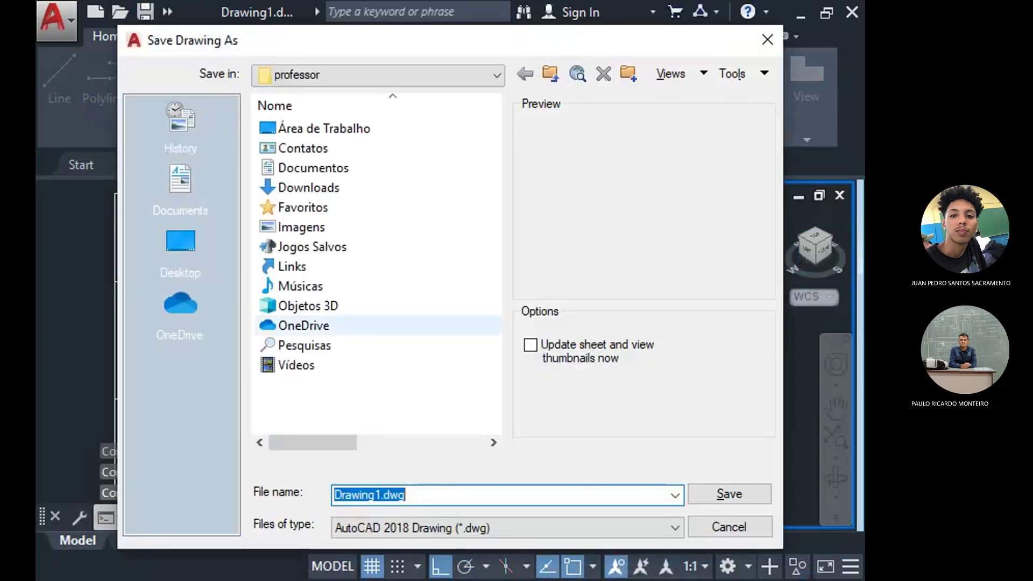
{"action": "double_click", "coordinate": [323, 128]}
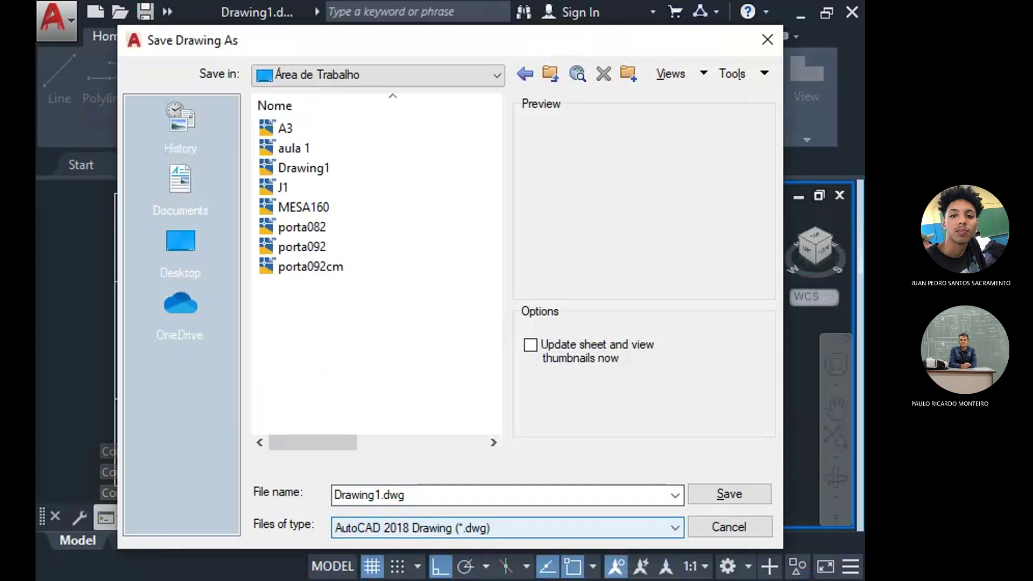
{"action": "left_click", "coordinate": [432, 498]}
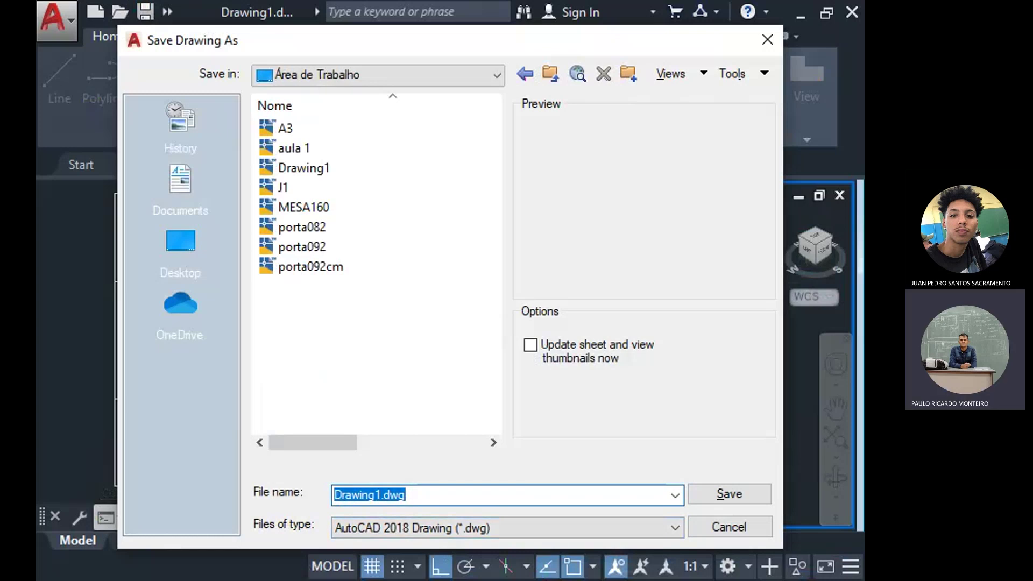
{"action": "type", "text": "aula-"}
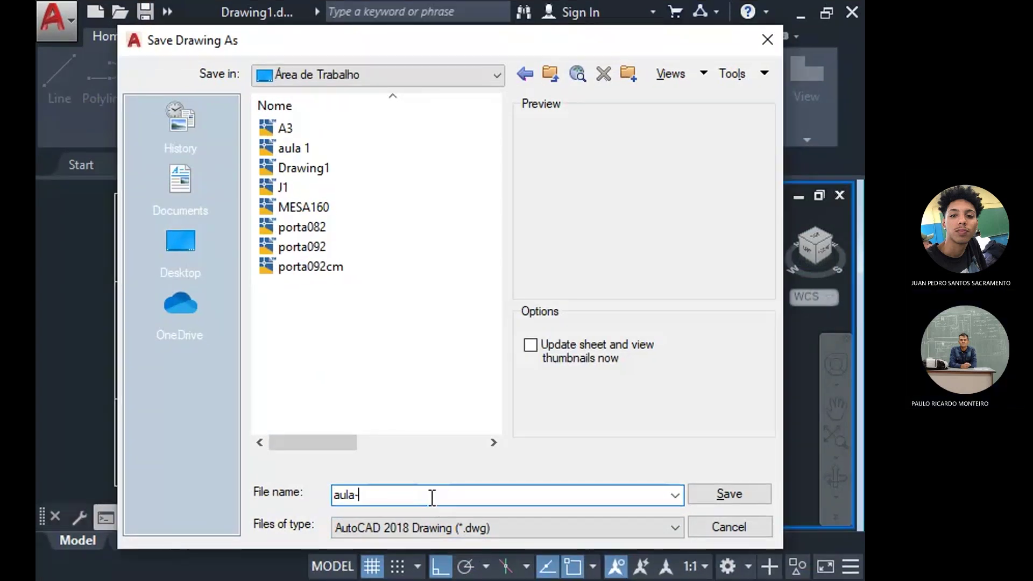
{"action": "type", "text": "20-10"}
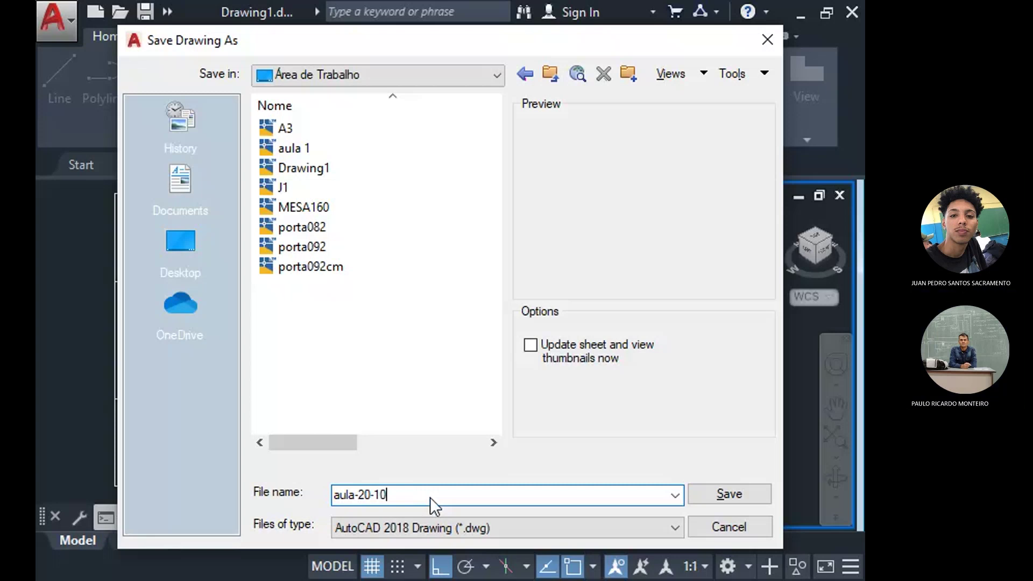
{"action": "key", "text": "Return"}
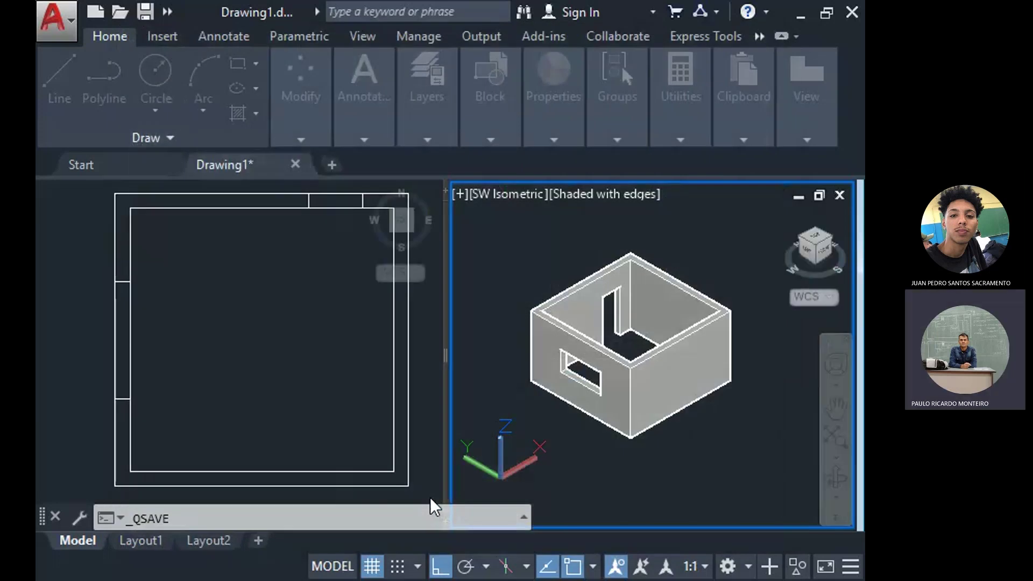
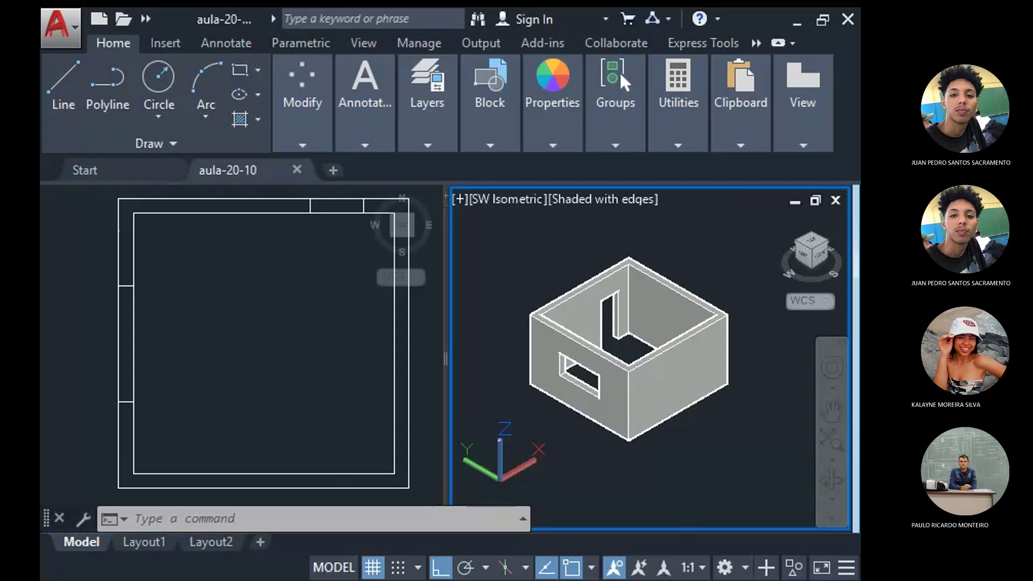
Undo repeatedly past the extrusions and viewport split until only the top-view square outline remains.
{"action": "type", "text": "U"}
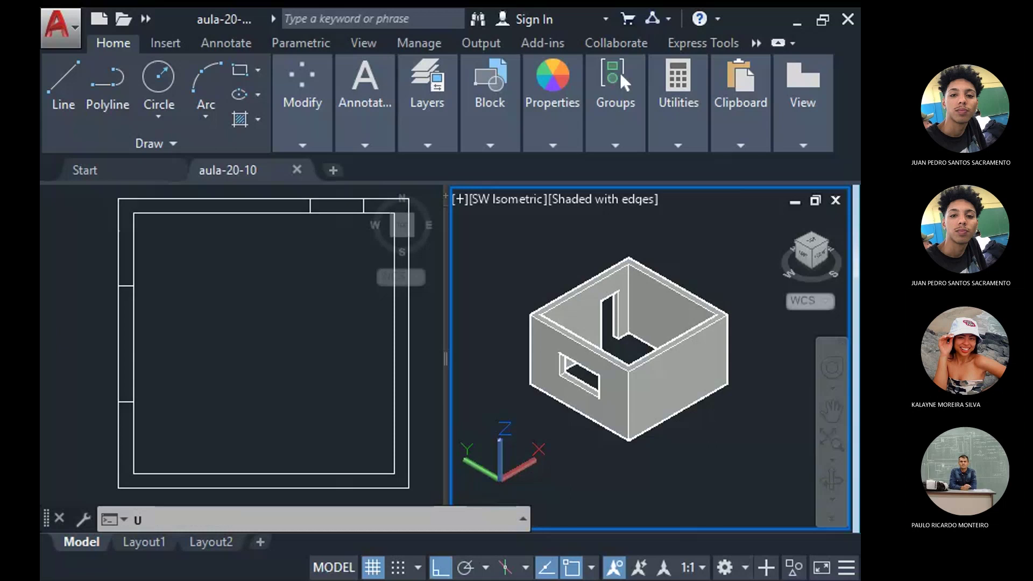
{"action": "key", "text": "Return"}
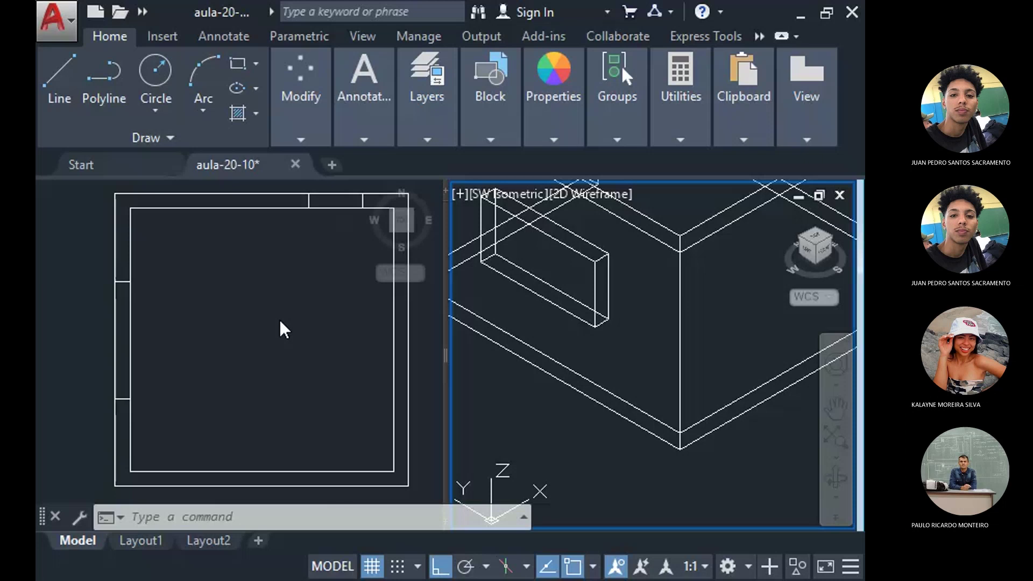
{"action": "key", "text": "ctrl+z"}
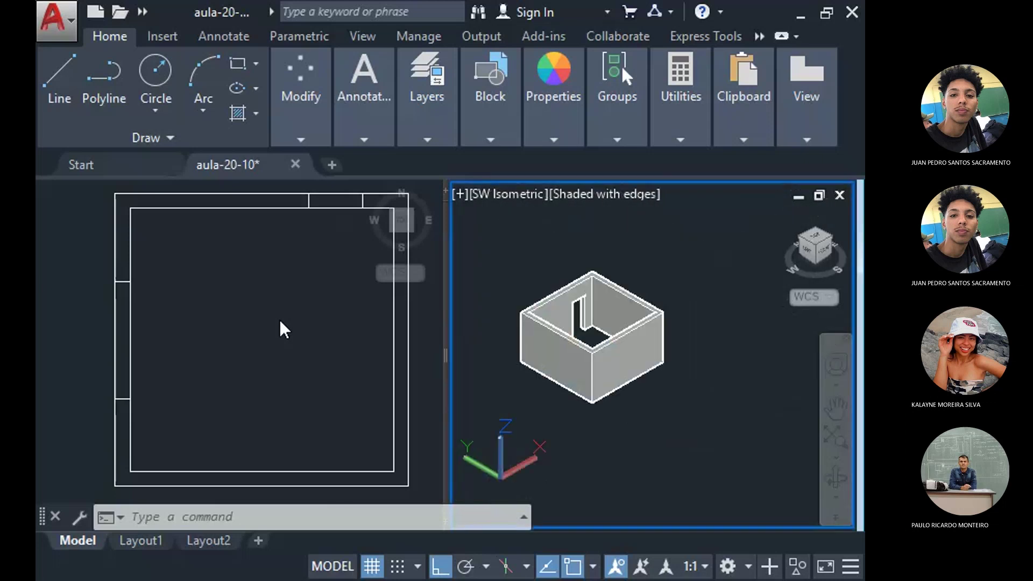
{"action": "key", "text": "ctrl+z"}
{"action": "key", "text": "ctrl+z"}
{"action": "key", "text": "ctrl+z"}
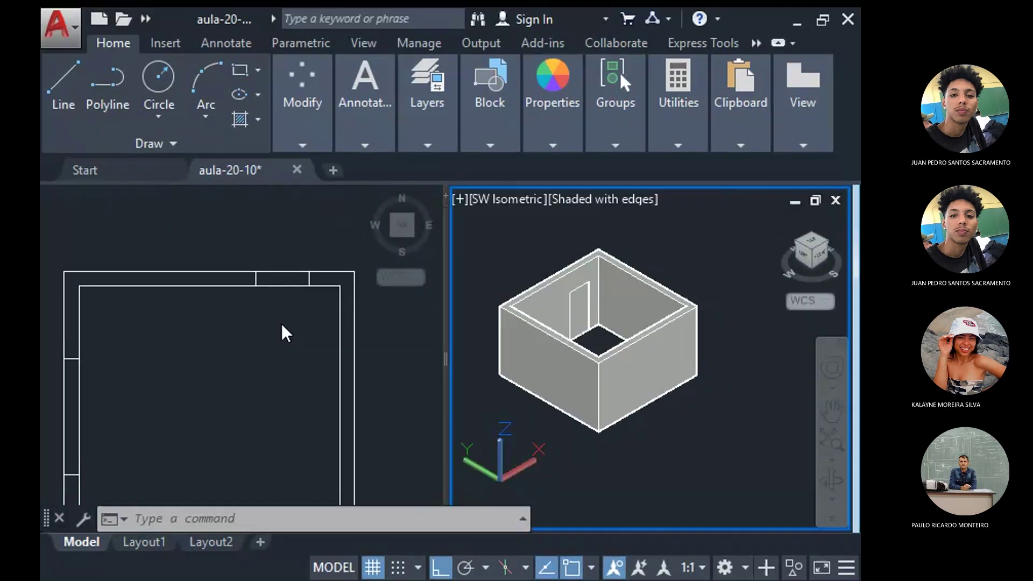
{"action": "key", "text": "ctrl+z"}
{"action": "key", "text": "ctrl+z"}
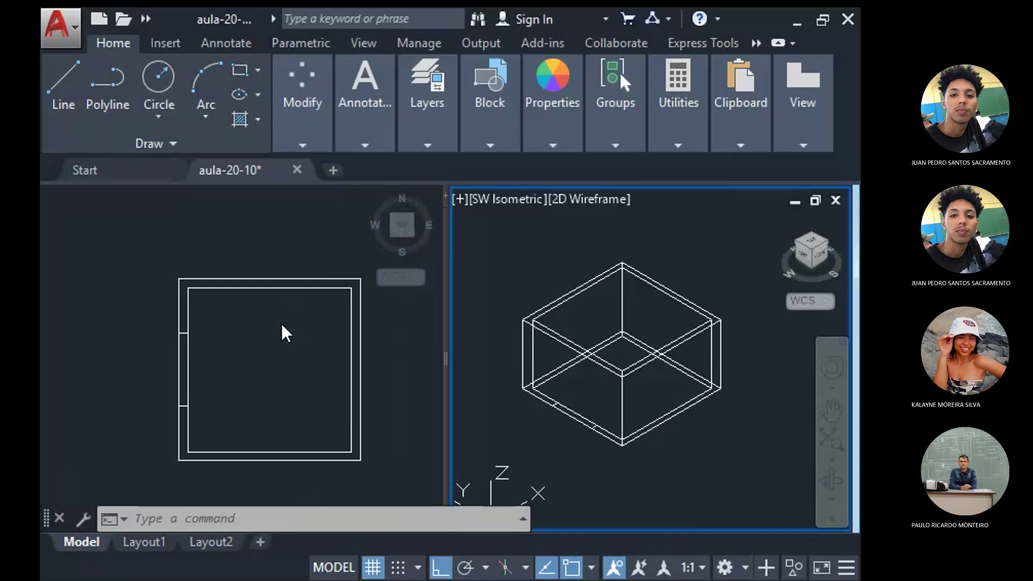
{"action": "key", "text": "ctrl+z"}
{"action": "key", "text": "ctrl+z"}
{"action": "key", "text": "ctrl+z"}
{"action": "key", "text": "ctrl+z"}
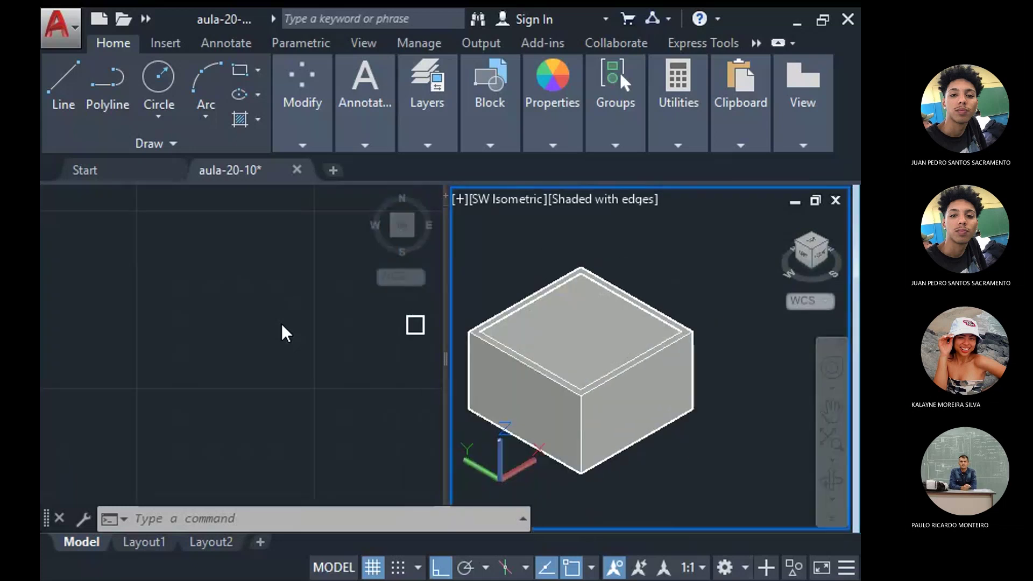
{"action": "key", "text": "ctrl+z"}
{"action": "key", "text": "ctrl+z"}
{"action": "key", "text": "ctrl+z"}
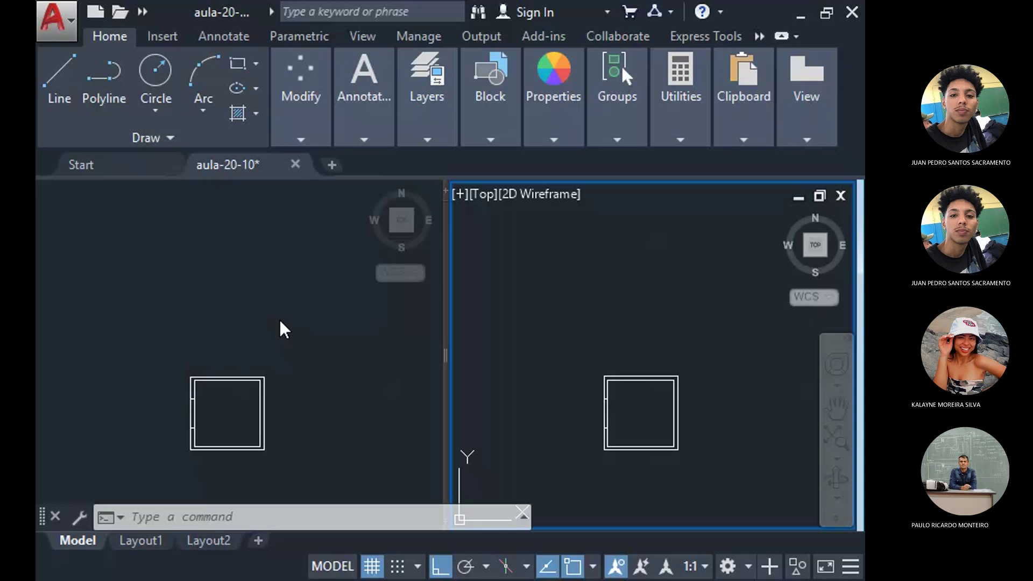
{"action": "key", "text": "ctrl+z"}
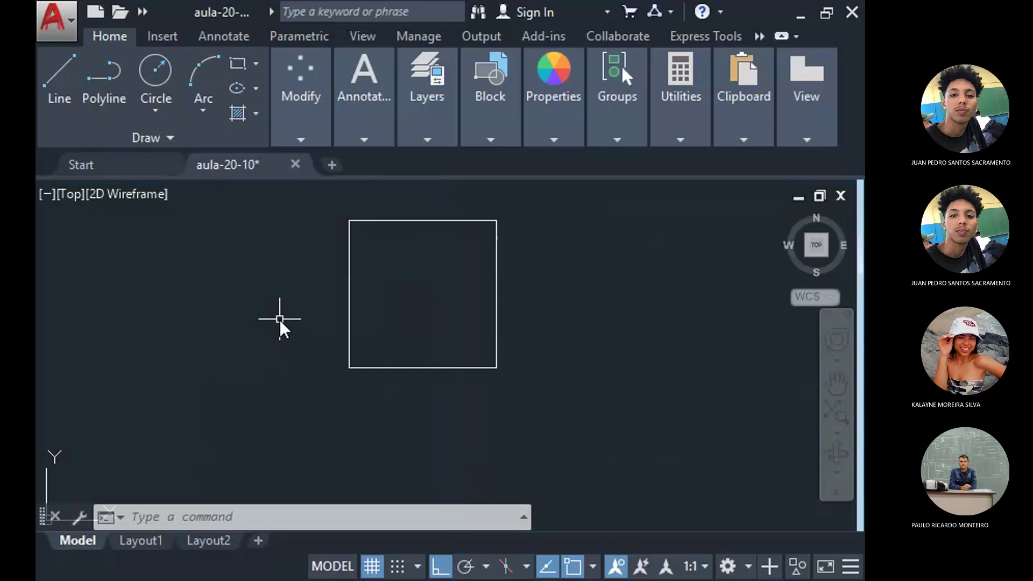
{"action": "key", "text": "ctrl+z"}
{"action": "key", "text": "ctrl+z"}
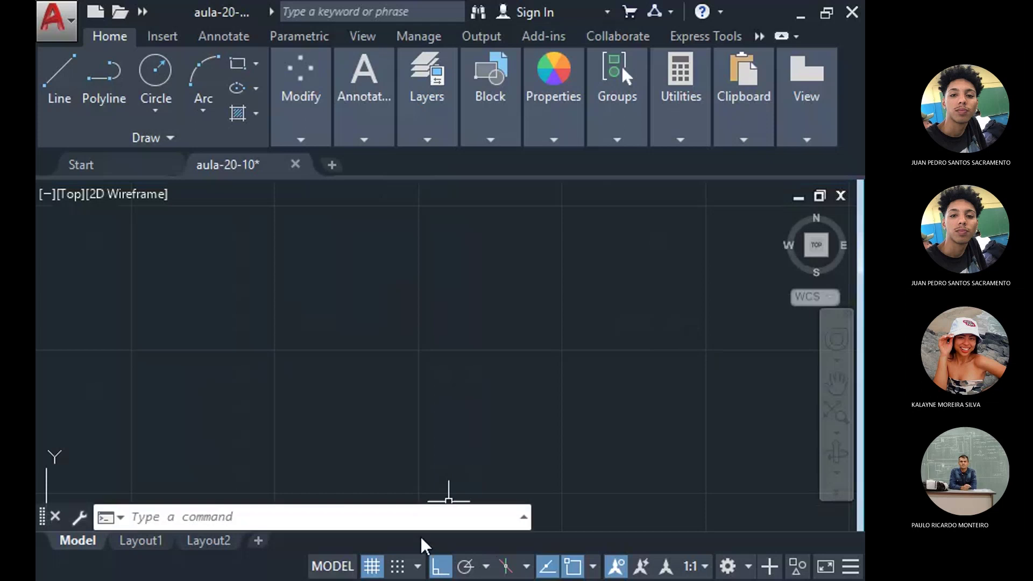
Turn the drawing grid off and enter the VIEWPORTS command.
{"action": "left_click", "coordinate": [373, 567]}
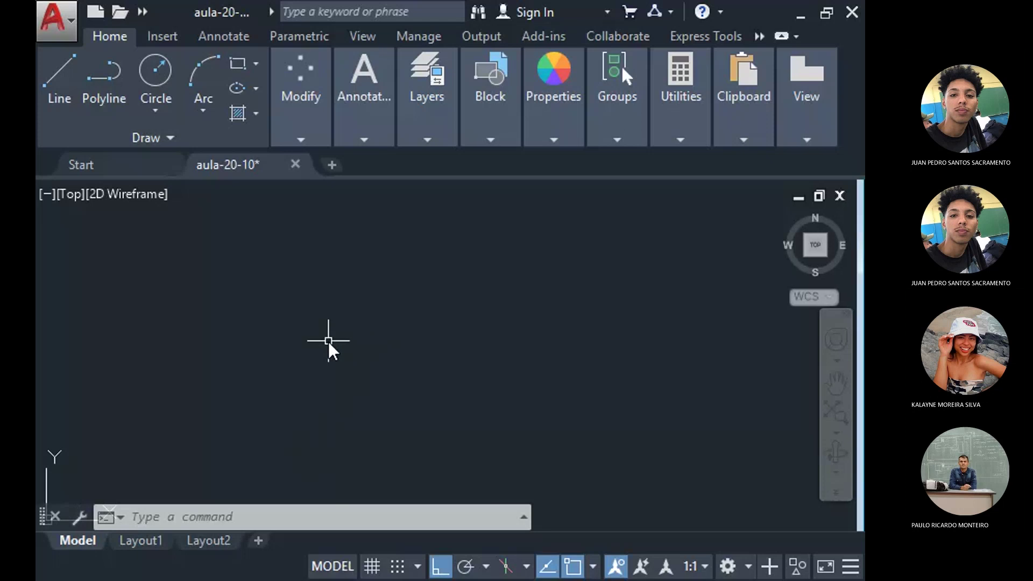
{"action": "left_click", "coordinate": [372, 573]}
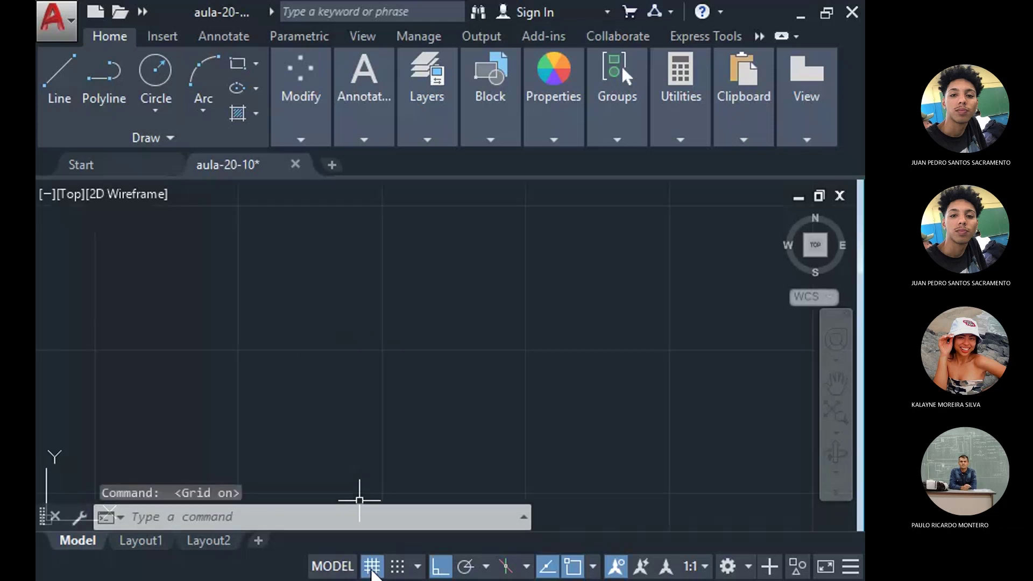
{"action": "left_click", "coordinate": [371, 574]}
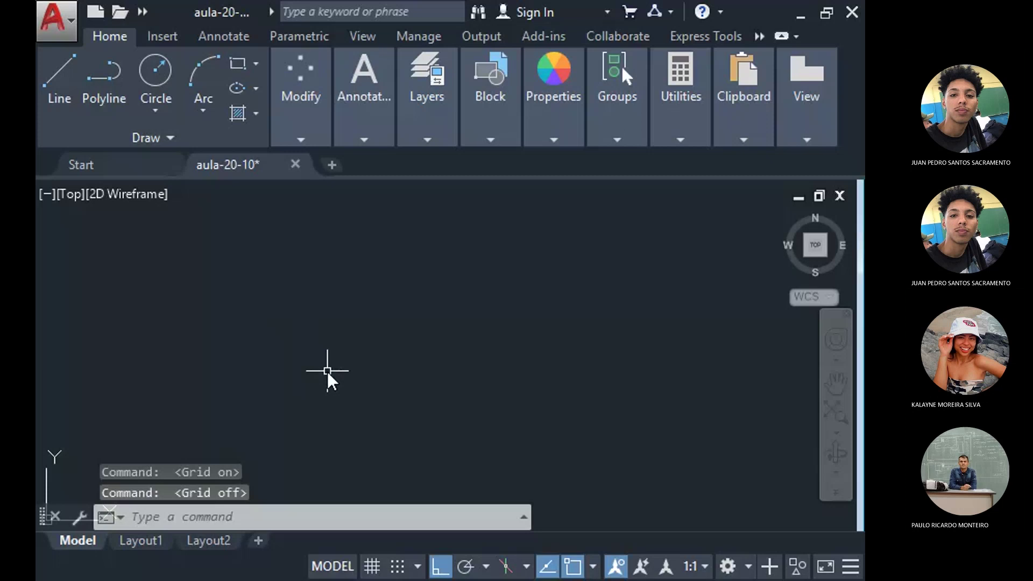
{"action": "type", "text": "vi"}
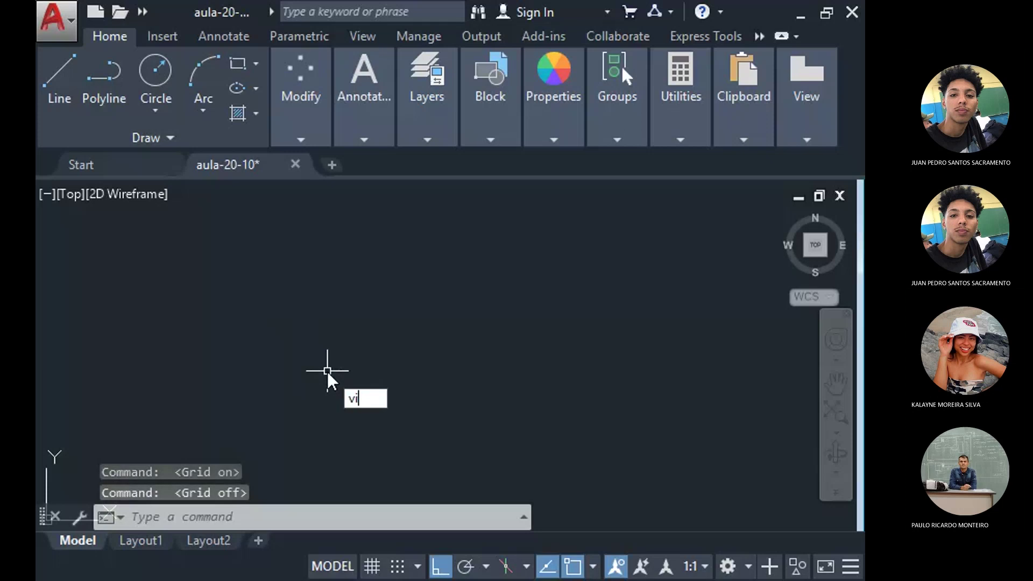
{"action": "type", "text": "ewPOt"}
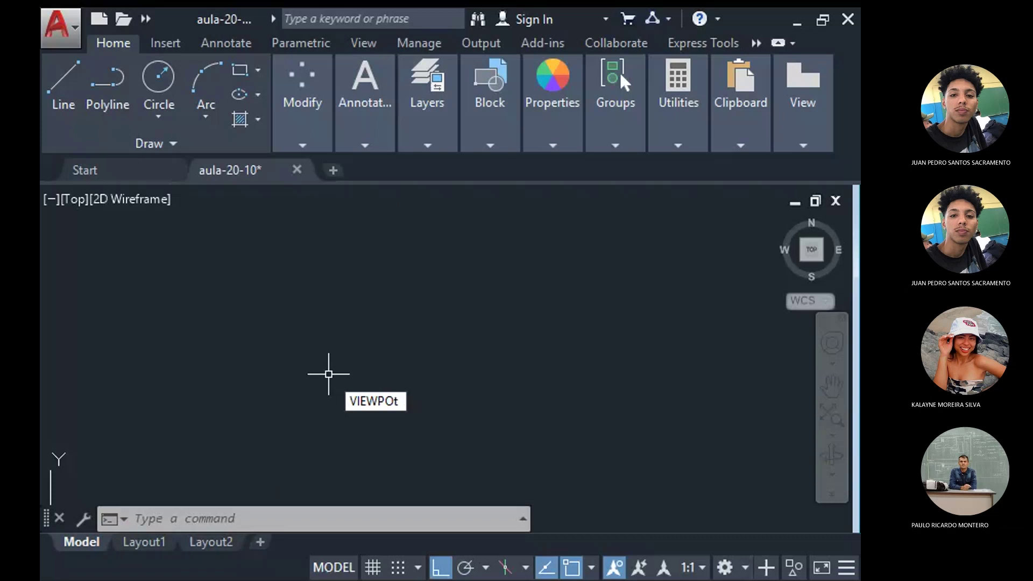
{"action": "key", "text": "BackSpace"}
Preview the Single, Two: Vertical, Two: Horizontal and Three: Right viewport layouts.
{"action": "key", "text": "Escape"}
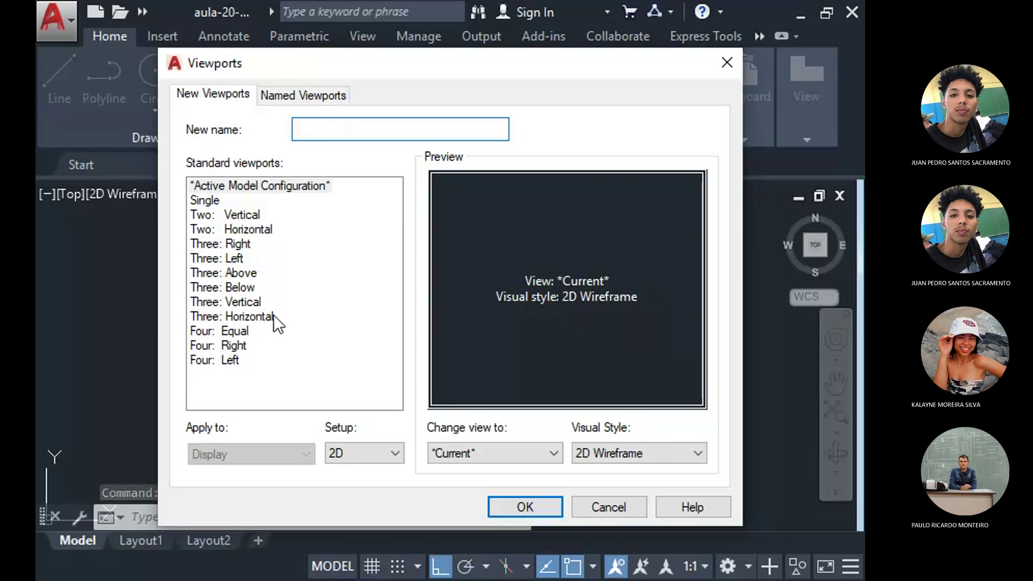
{"action": "left_click", "coordinate": [214, 207]}
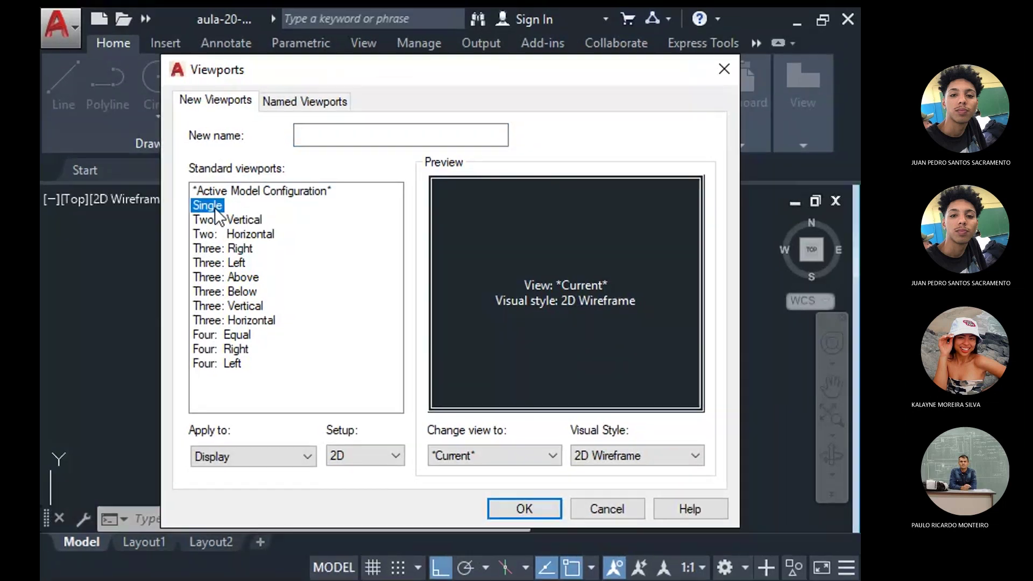
{"action": "left_click", "coordinate": [233, 220]}
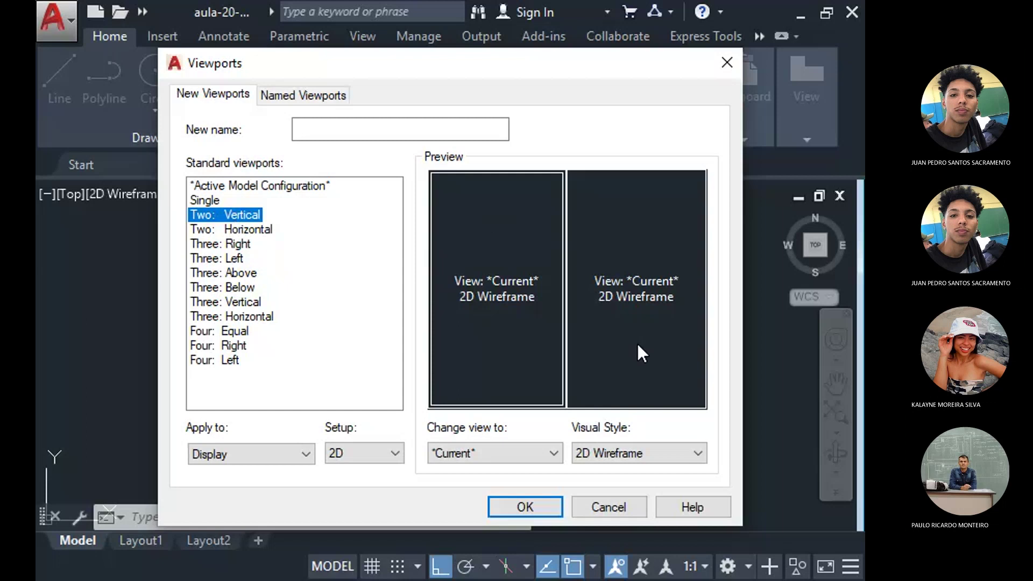
{"action": "left_click", "coordinate": [239, 229]}
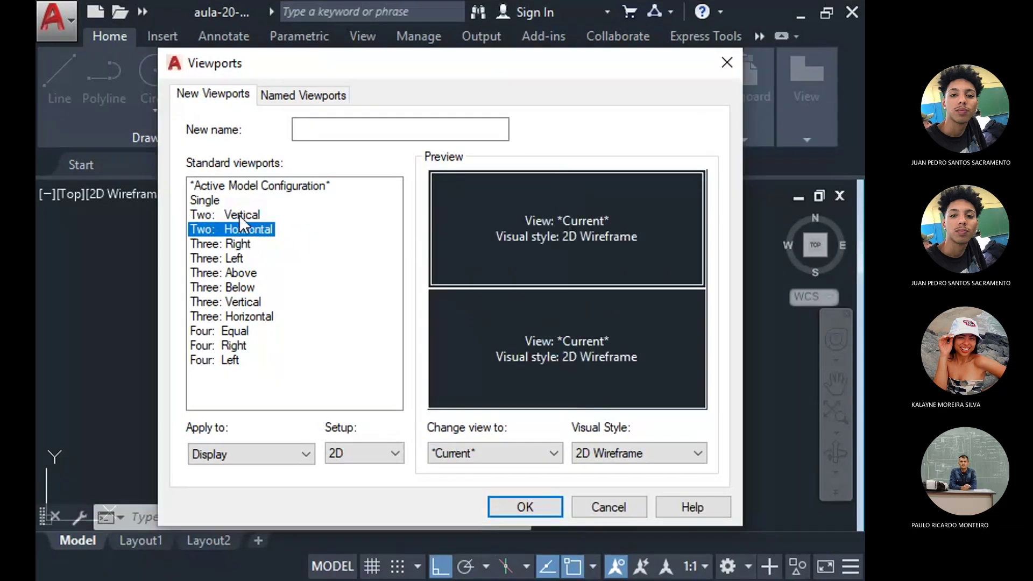
{"action": "left_click", "coordinate": [239, 214]}
{"action": "key", "text": "Down"}
{"action": "left_click", "coordinate": [245, 242]}
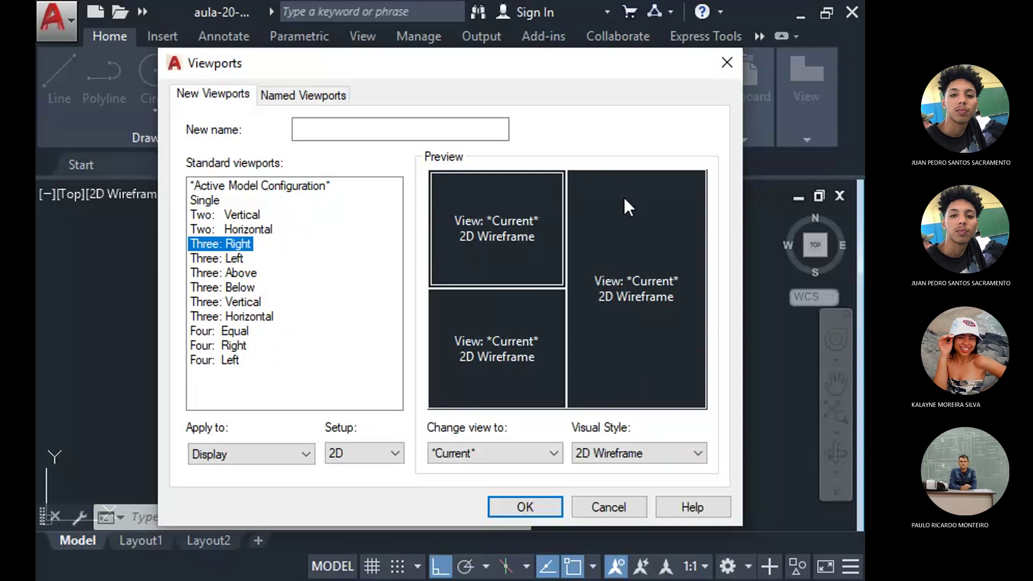
Preview the remaining Three and Four layouts, then apply Two: Vertical to model space.
{"action": "left_click", "coordinate": [221, 259]}
{"action": "left_click", "coordinate": [232, 273]}
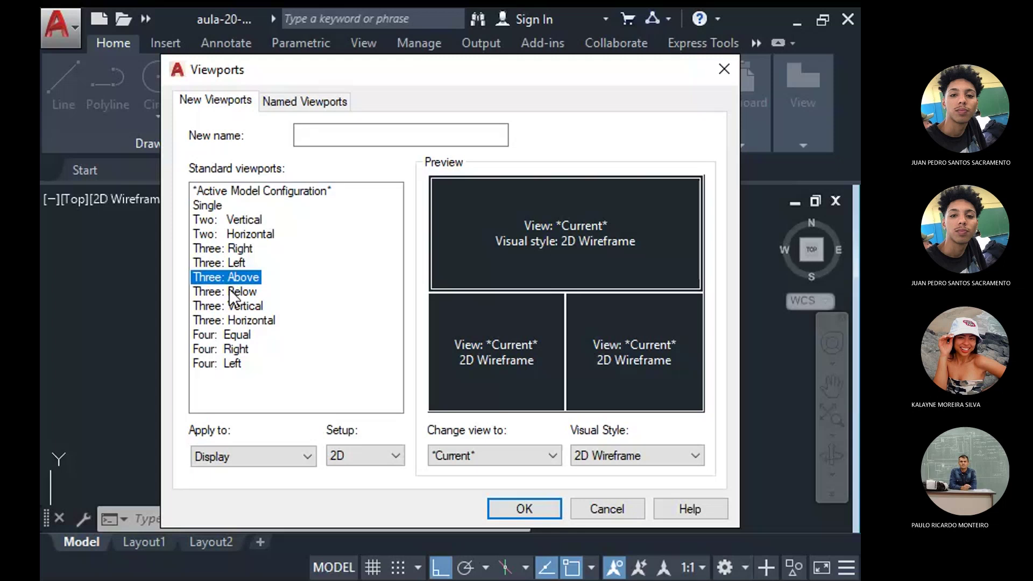
{"action": "left_click", "coordinate": [252, 292]}
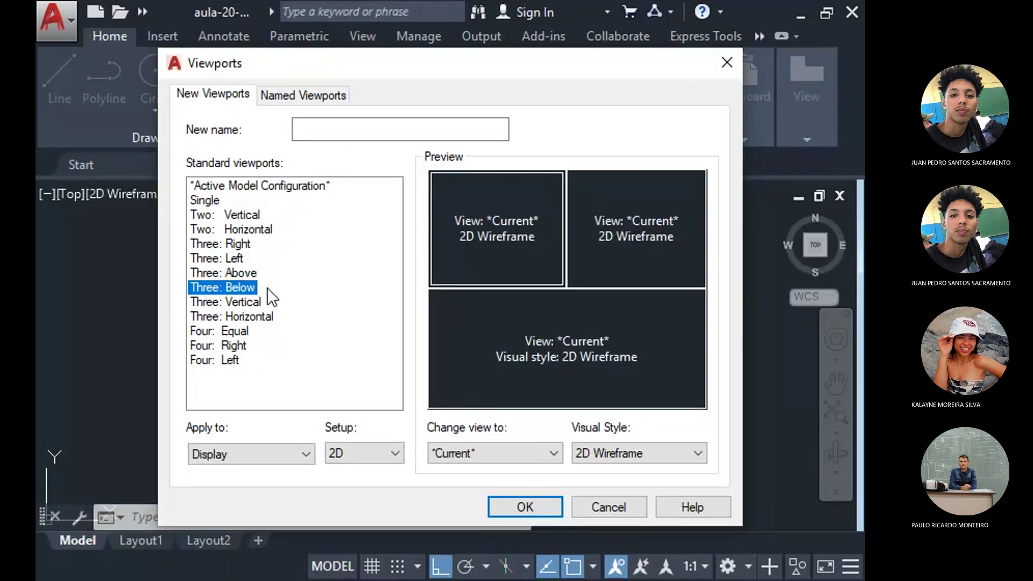
{"action": "left_click", "coordinate": [241, 302]}
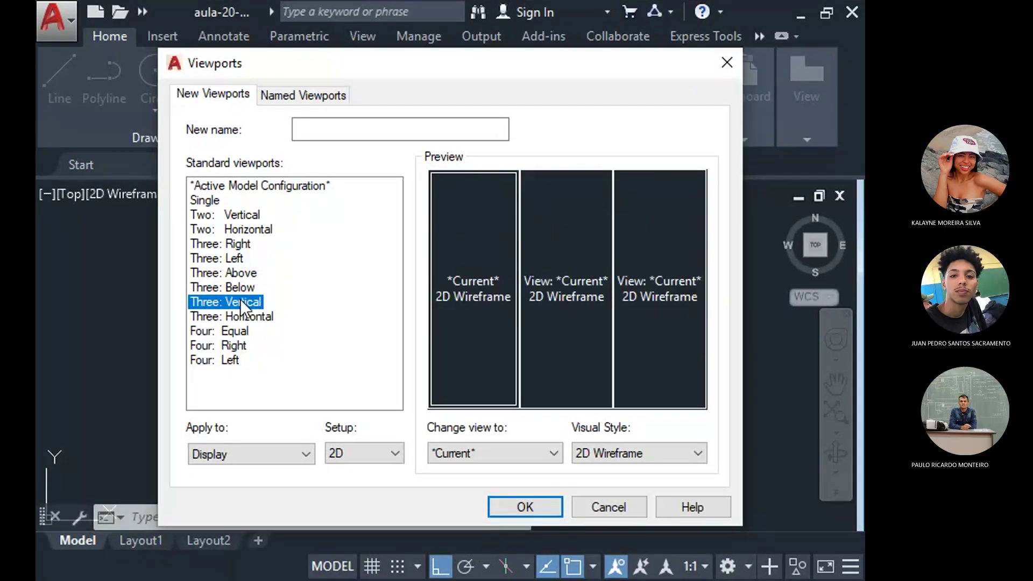
{"action": "left_click", "coordinate": [244, 317]}
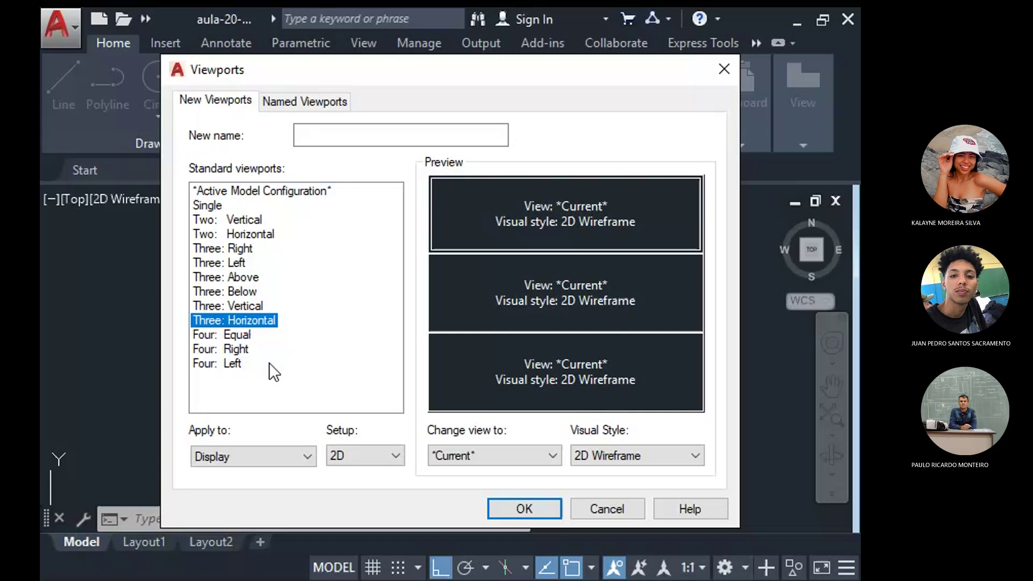
{"action": "left_click", "coordinate": [226, 334]}
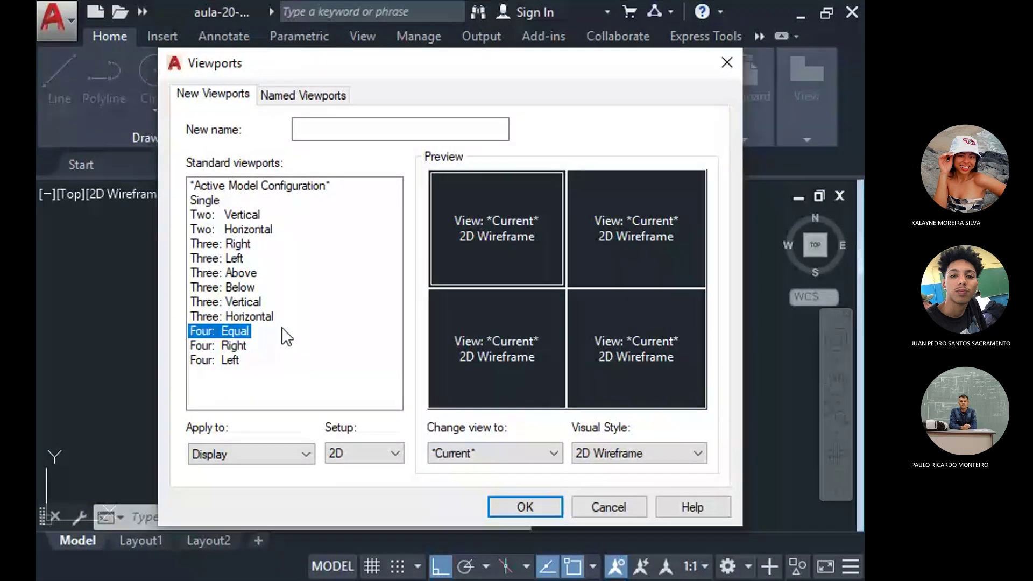
{"action": "left_click", "coordinate": [225, 359]}
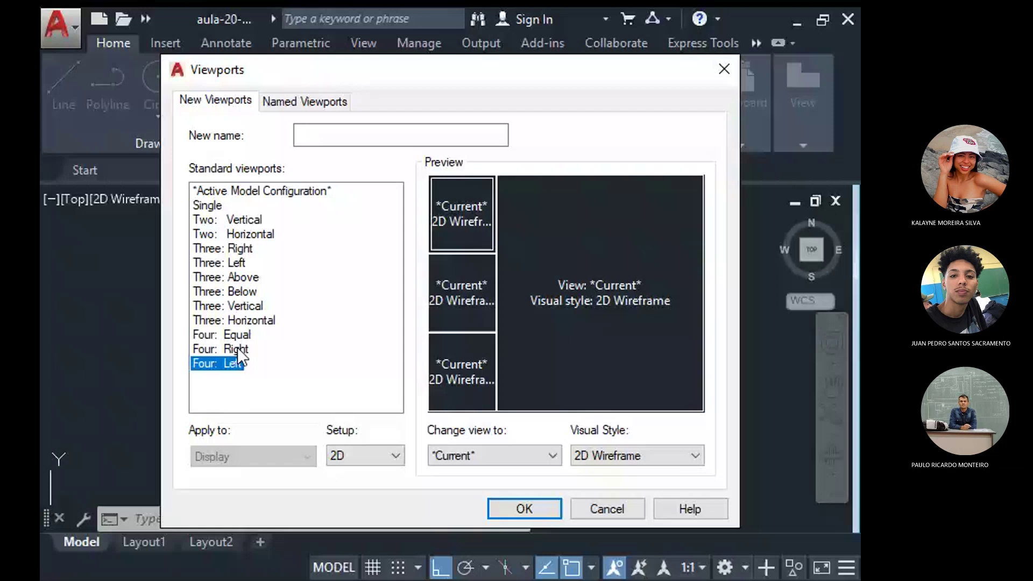
{"action": "key", "text": "t"}
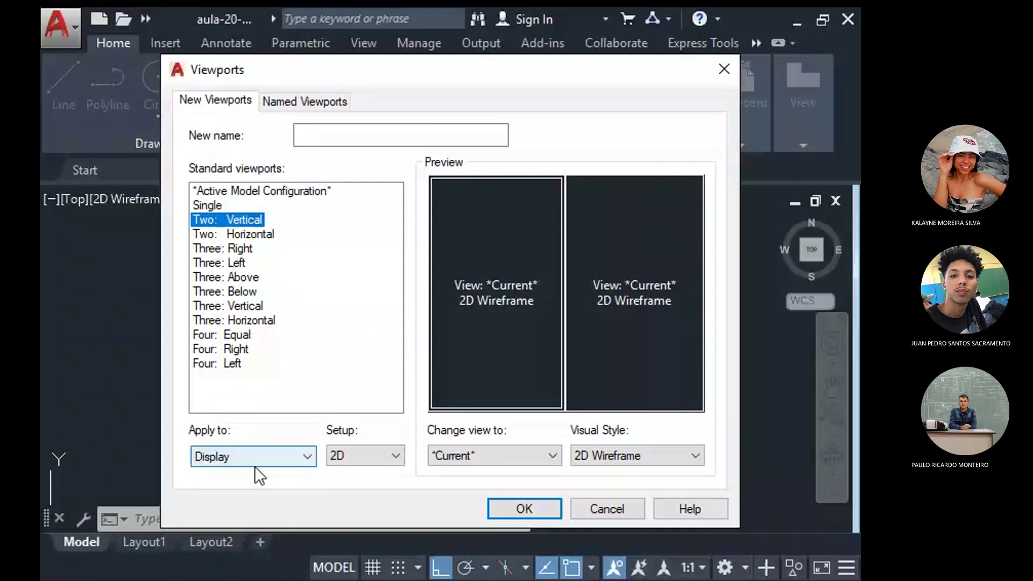
{"action": "left_click", "coordinate": [550, 508]}
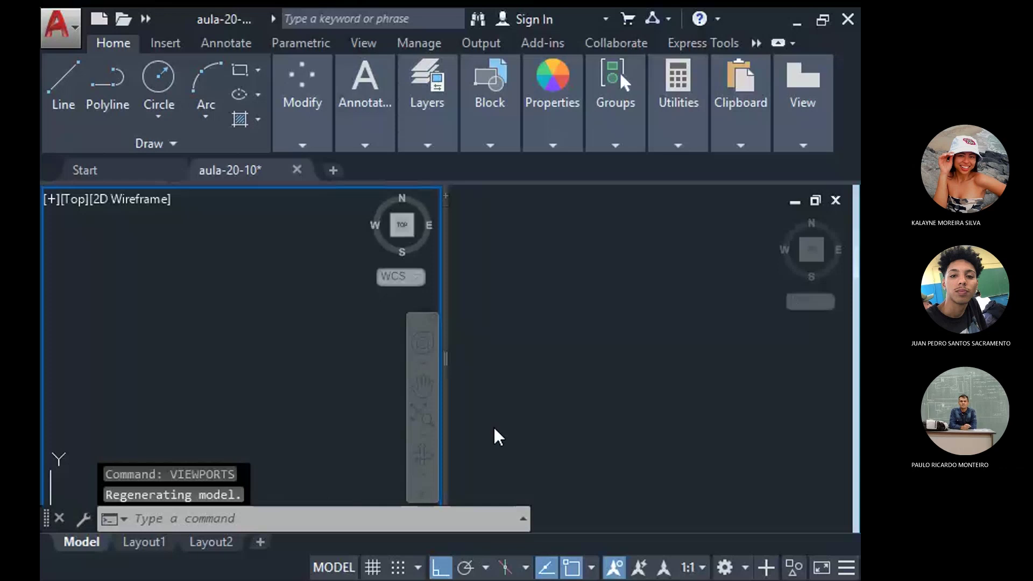
{"action": "left_click", "coordinate": [533, 282]}
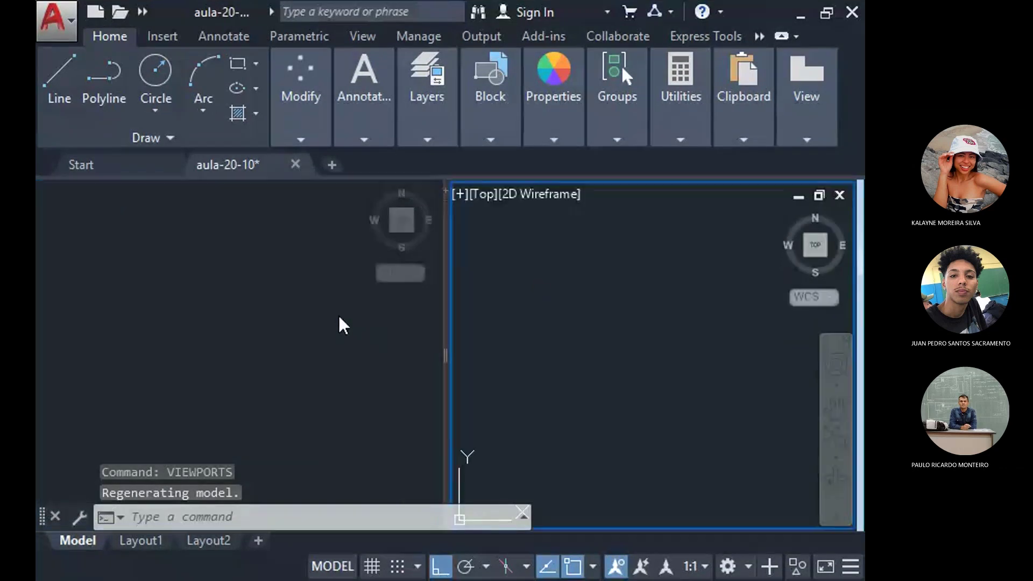
{"action": "left_click", "coordinate": [304, 291]}
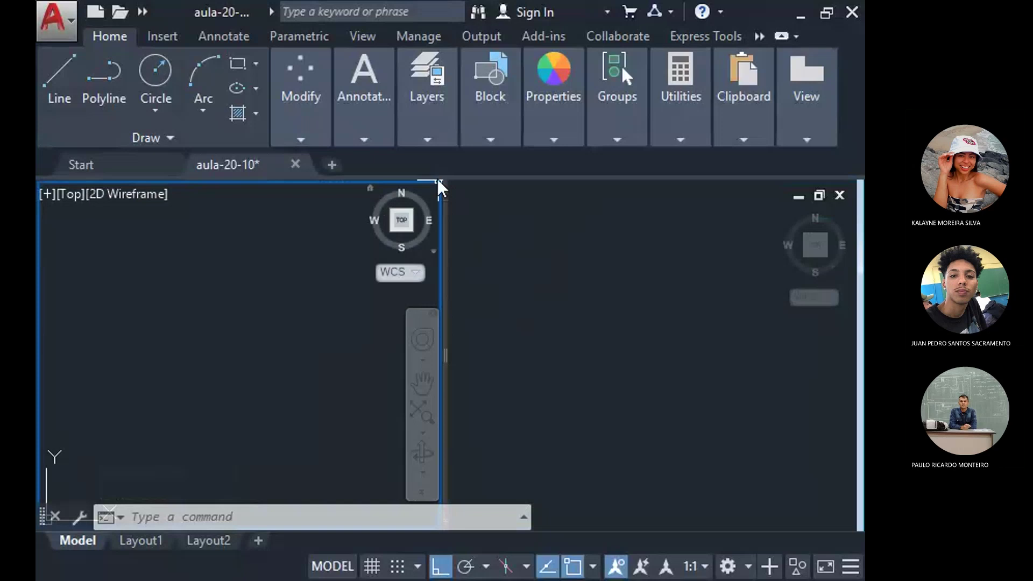
{"action": "left_click", "coordinate": [513, 186]}
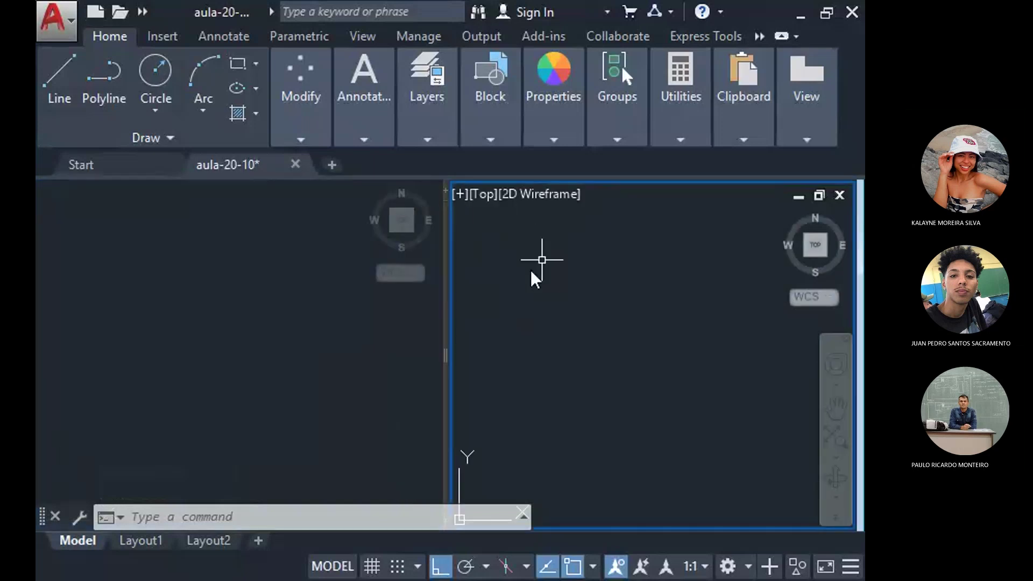
{"action": "left_click", "coordinate": [255, 369]}
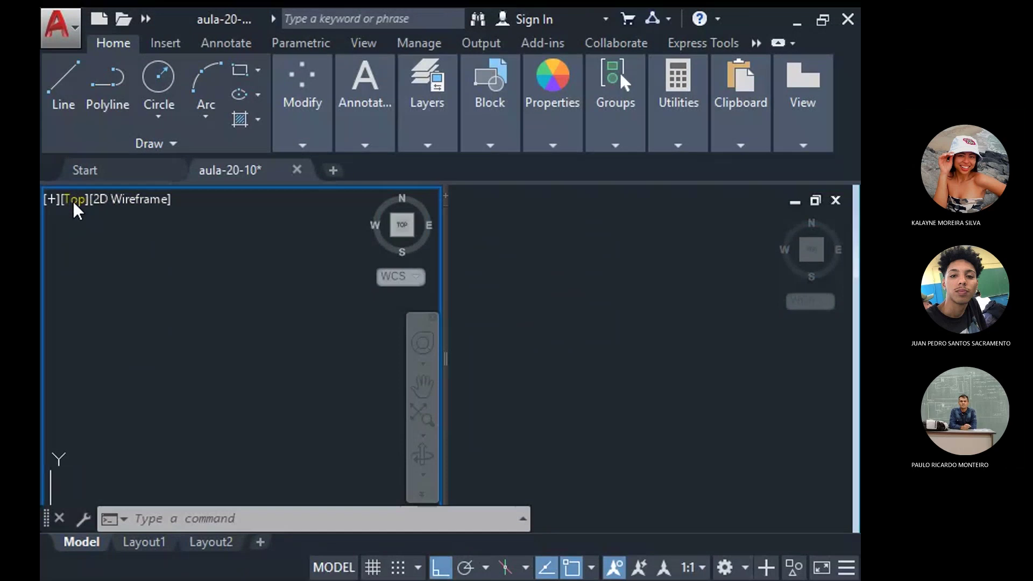
{"action": "left_click", "coordinate": [480, 252]}
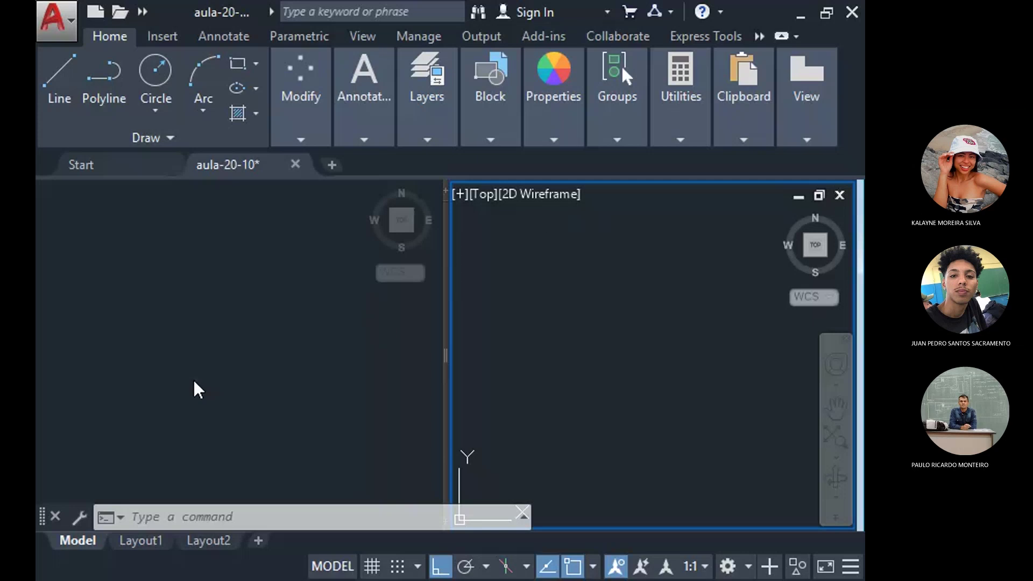
{"action": "left_click", "coordinate": [205, 376]}
{"action": "left_click", "coordinate": [752, 318]}
{"action": "left_click", "coordinate": [252, 318]}
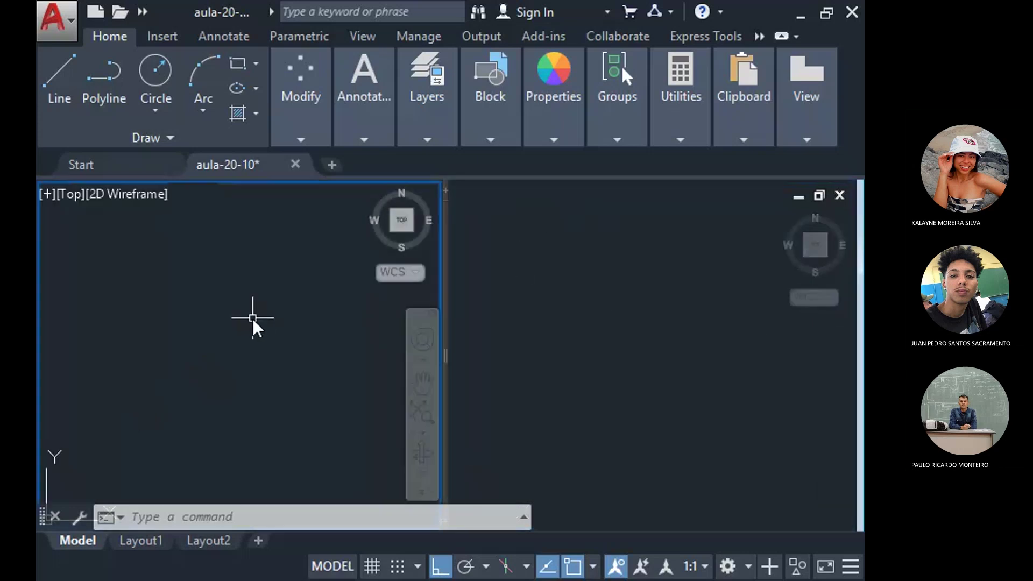
Draw a polyline square with 5-unit sides in the Top view.
{"action": "left_click", "coordinate": [102, 79]}
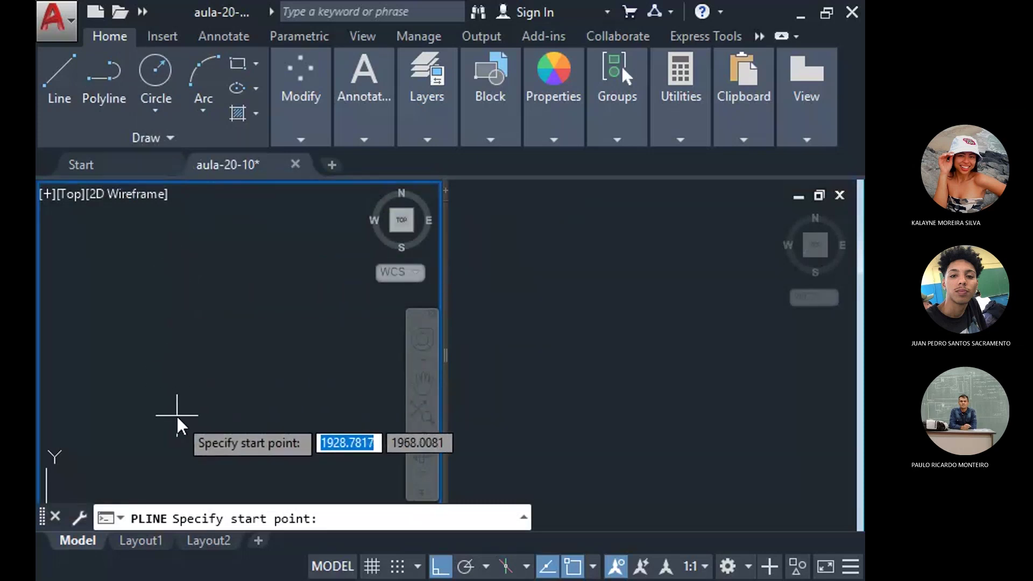
{"action": "left_click", "coordinate": [168, 396]}
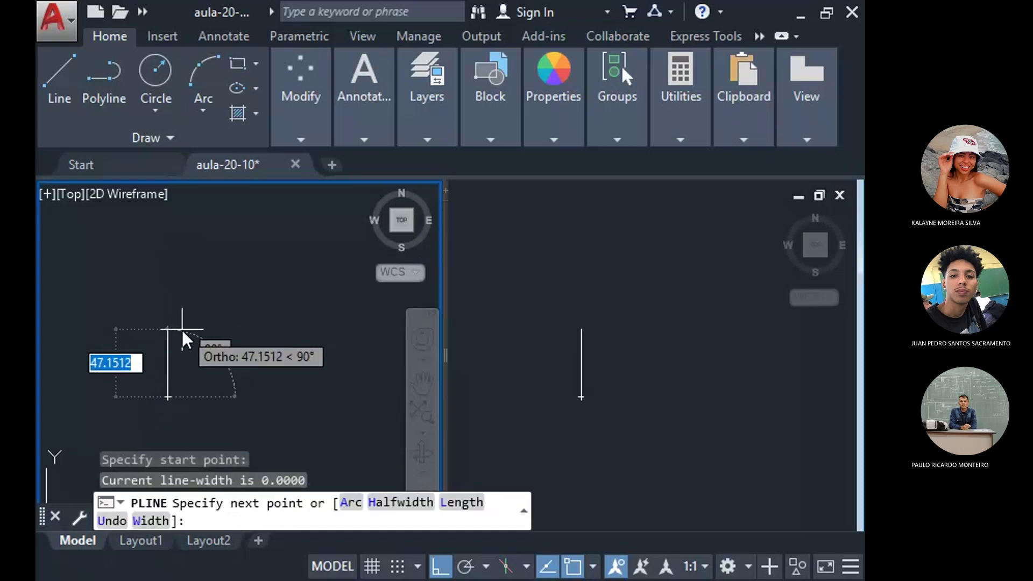
{"action": "type", "text": "5"}
{"action": "key", "text": "Return"}
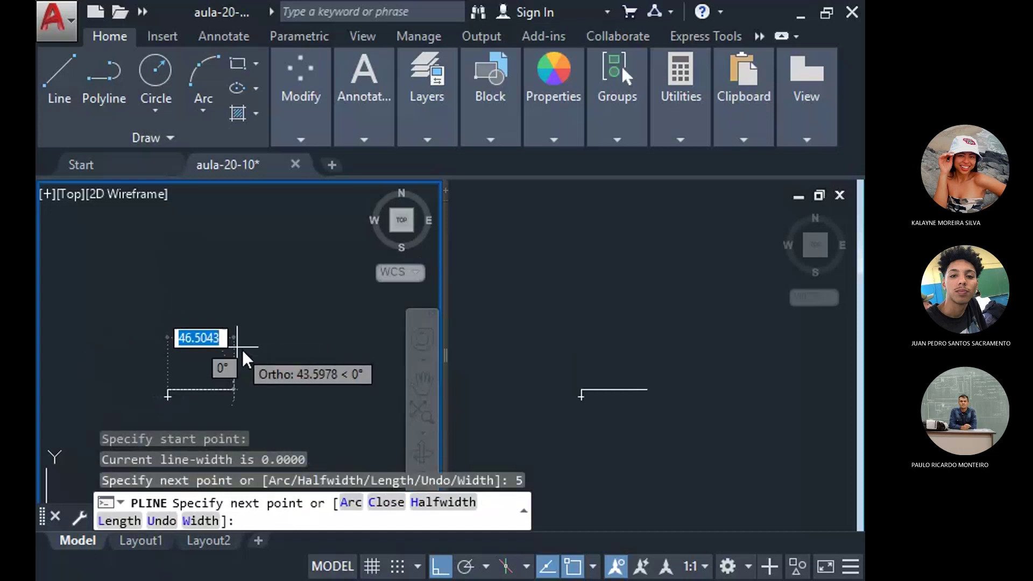
{"action": "type", "text": "5"}
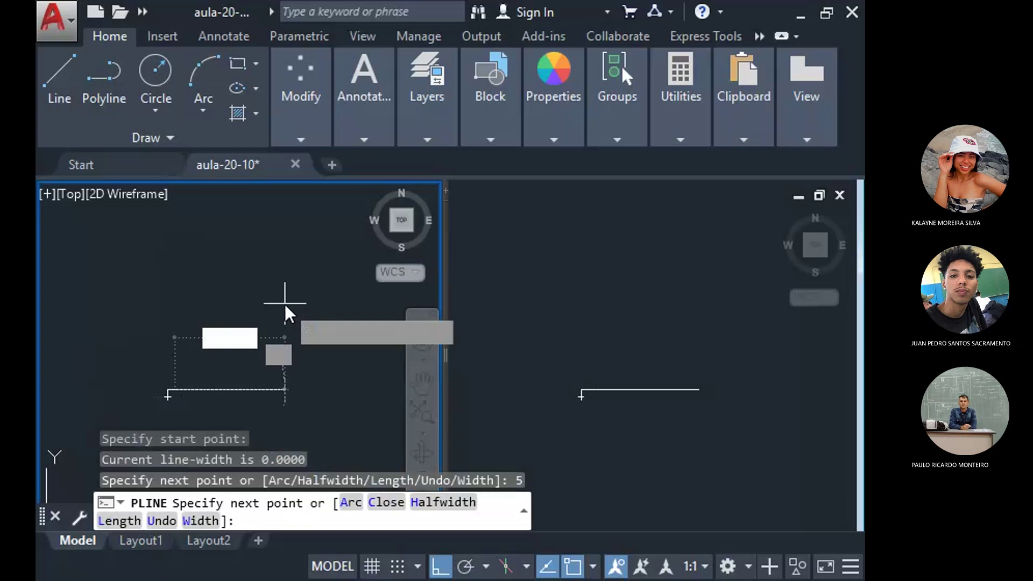
{"action": "key", "text": "Return"}
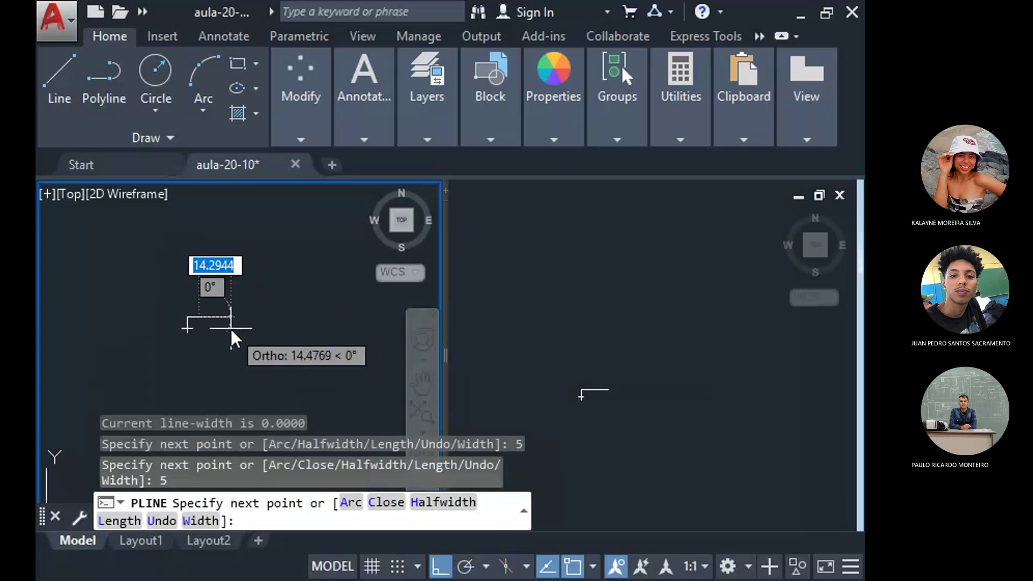
{"action": "scroll", "coordinate": [229, 325], "scroll_direction": "up", "scroll_amount": 6}
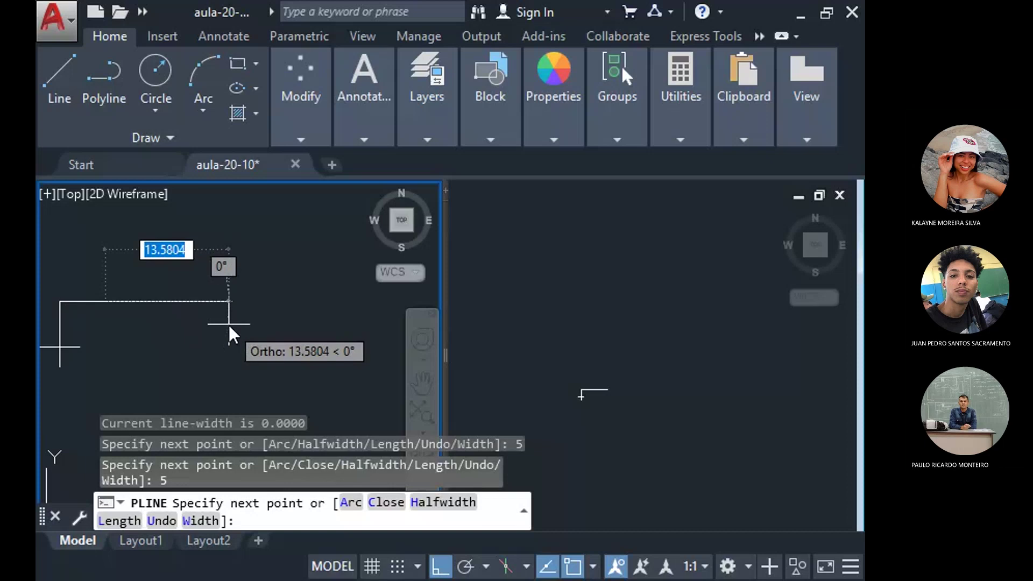
{"action": "scroll", "coordinate": [229, 325], "scroll_direction": "down", "scroll_amount": 1}
{"action": "scroll", "coordinate": [228, 325], "scroll_direction": "down", "scroll_amount": 1}
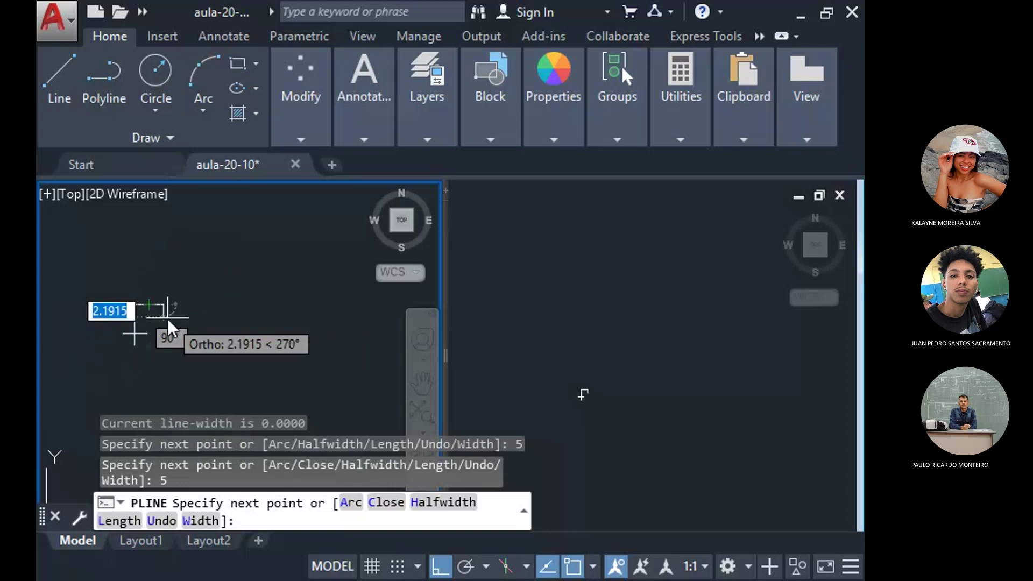
{"action": "type", "text": "5"}
{"action": "key", "text": "Return"}
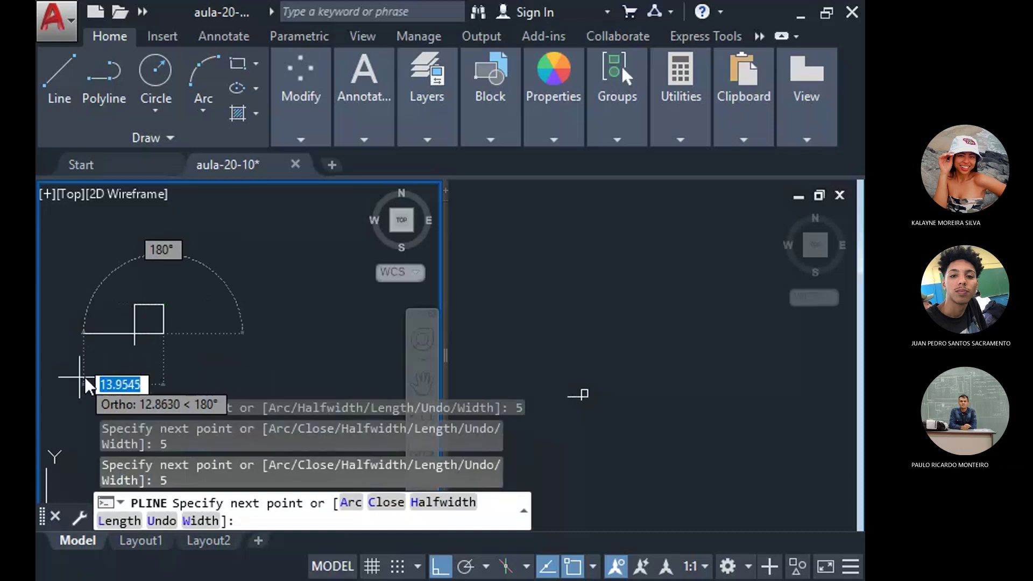
{"action": "key", "text": "Return"}
Zoom and pan the square in both viewports, then crossing-select it.
{"action": "scroll", "coordinate": [132, 316], "scroll_direction": "up", "scroll_amount": 2}
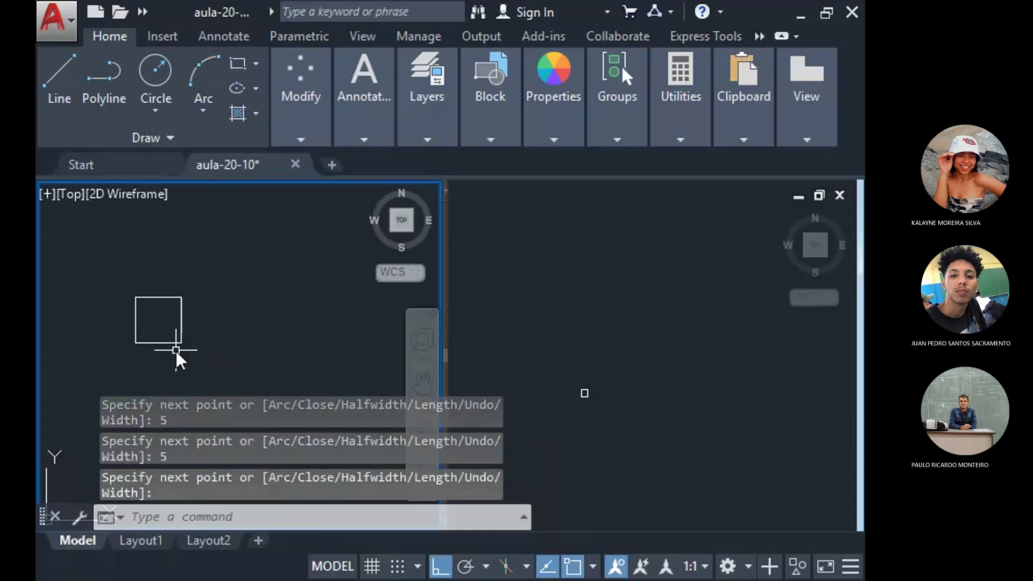
{"action": "middle_click_drag", "start_coordinate": [255, 313], "coordinate": [336, 307]}
{"action": "left_click", "coordinate": [550, 254]}
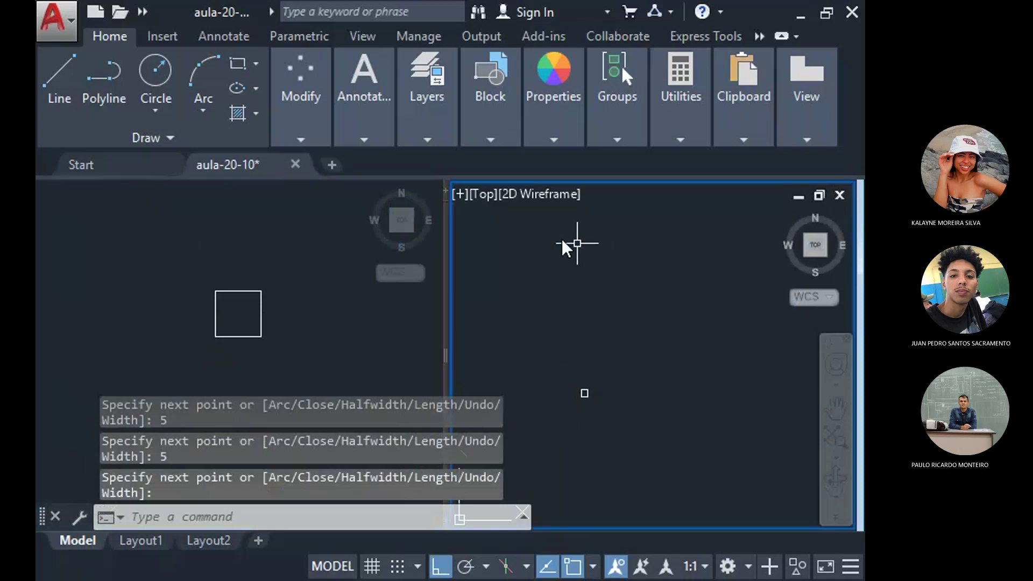
{"action": "scroll", "coordinate": [624, 364], "scroll_direction": "up", "scroll_amount": 2}
{"action": "left_click", "coordinate": [148, 285]}
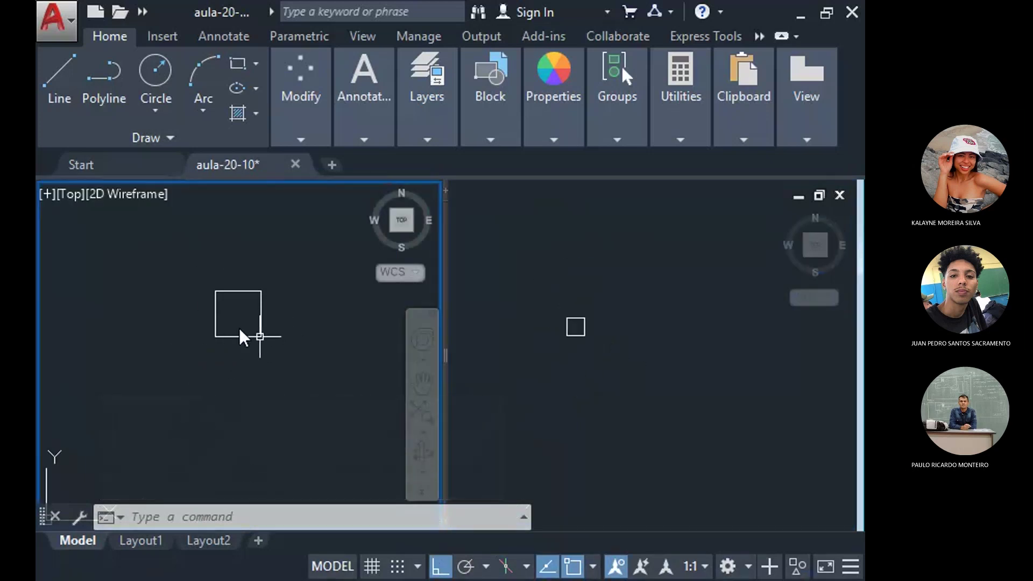
{"action": "middle_click_drag", "start_coordinate": [225, 362], "coordinate": [201, 379]}
{"action": "scroll", "coordinate": [240, 293], "scroll_direction": "up", "scroll_amount": 2}
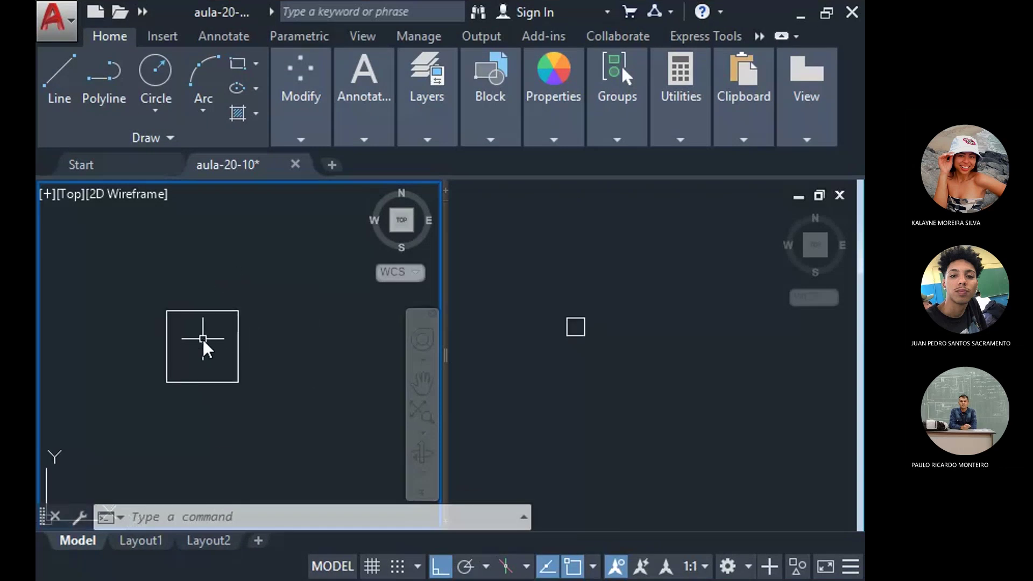
{"action": "scroll", "coordinate": [202, 340], "scroll_direction": "up", "scroll_amount": 2}
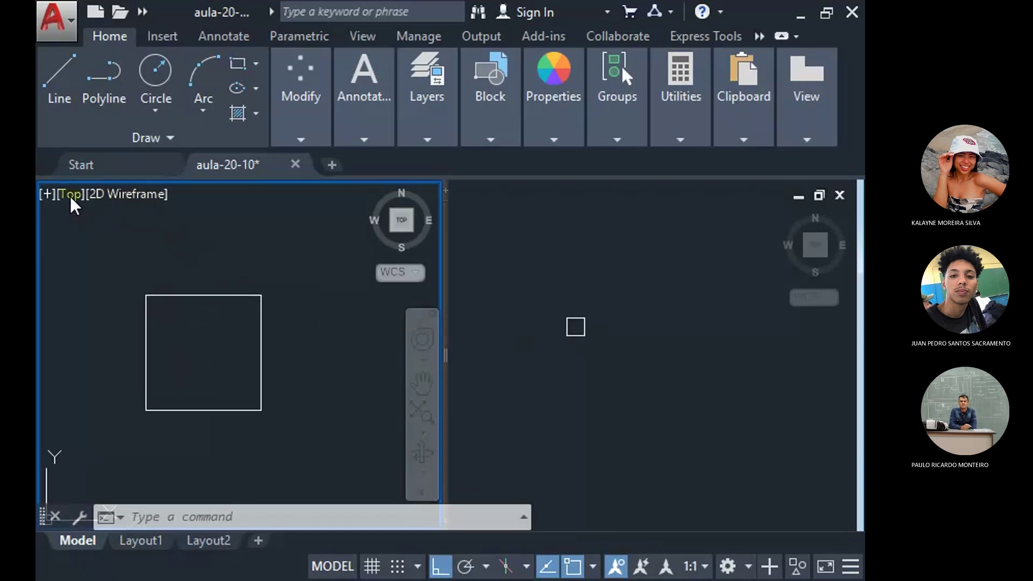
{"action": "left_click", "coordinate": [464, 196]}
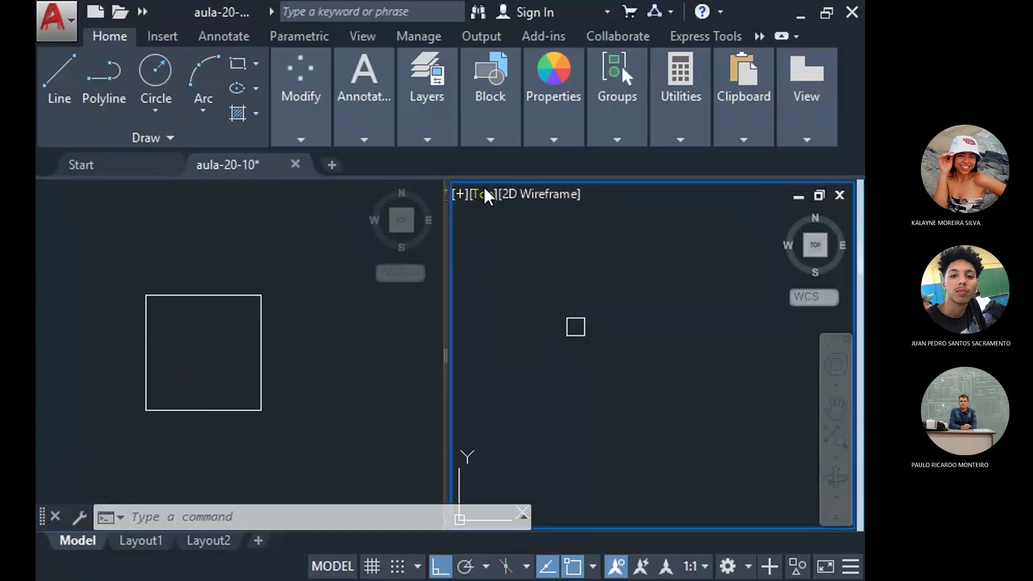
{"action": "left_click", "coordinate": [359, 364]}
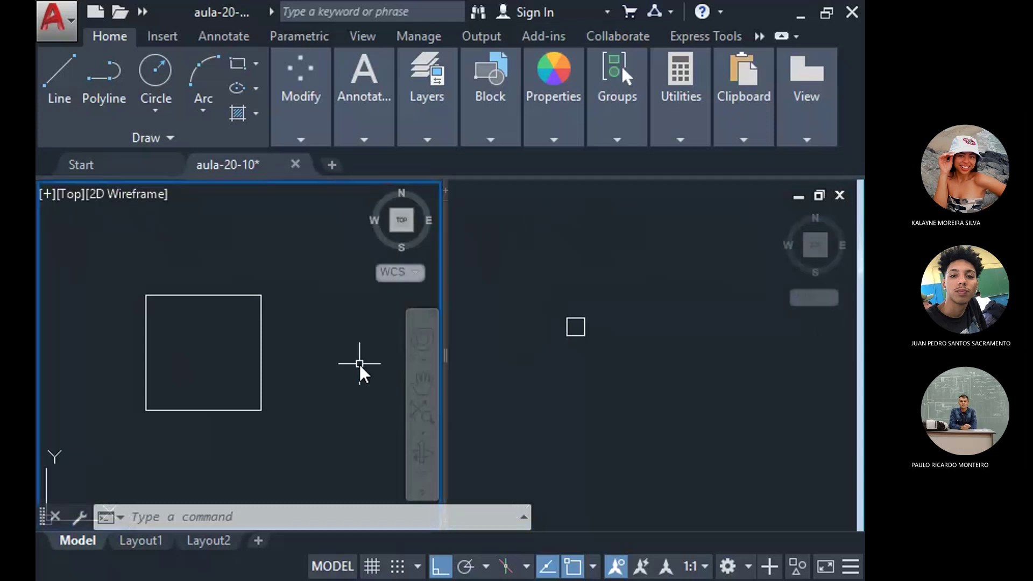
{"action": "left_click", "coordinate": [316, 272]}
{"action": "left_click", "coordinate": [131, 470]}
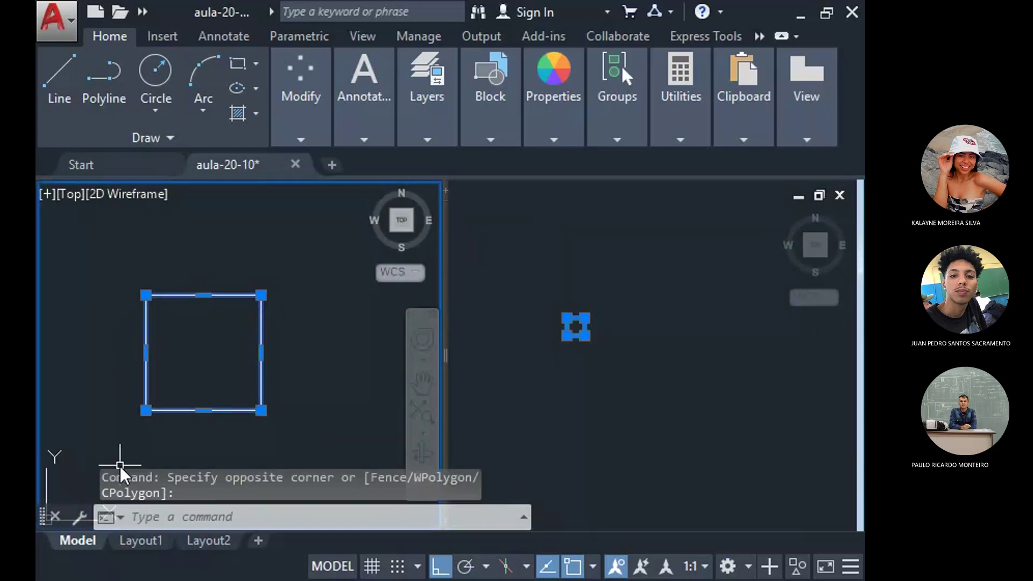
Erase the selected square.
{"action": "key", "text": "Delete"}
{"action": "left_click", "coordinate": [129, 253]}
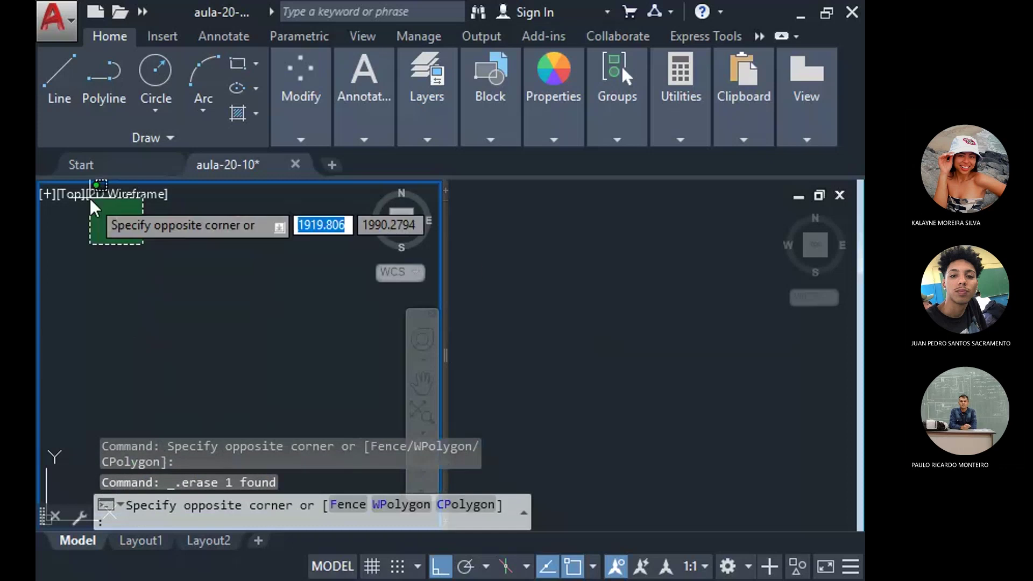
{"action": "left_click", "coordinate": [90, 199]}
Set the right viewport to SW Isometric and cancel pending actions in the Top view.
{"action": "left_click", "coordinate": [525, 262]}
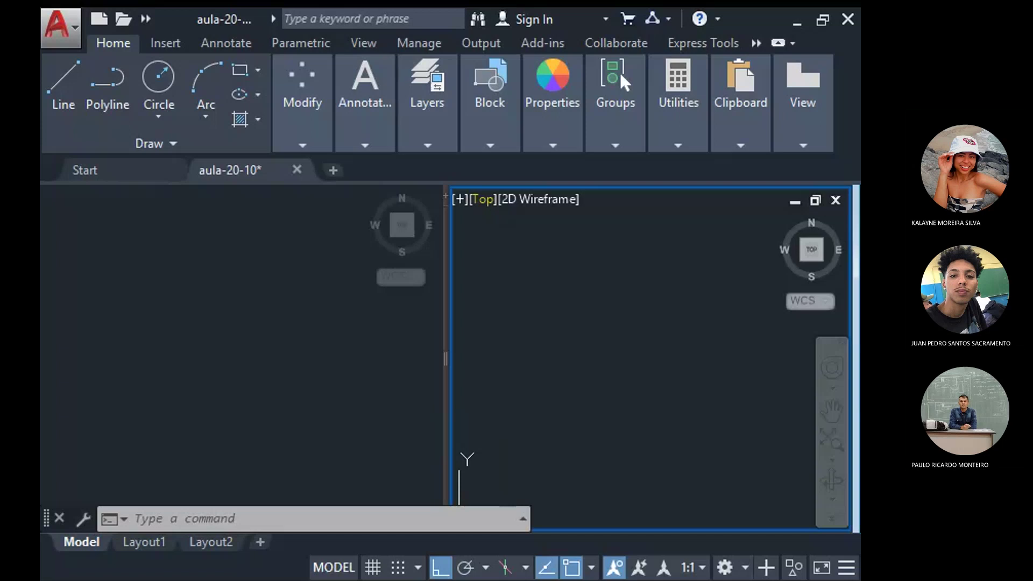
{"action": "left_click", "coordinate": [570, 385]}
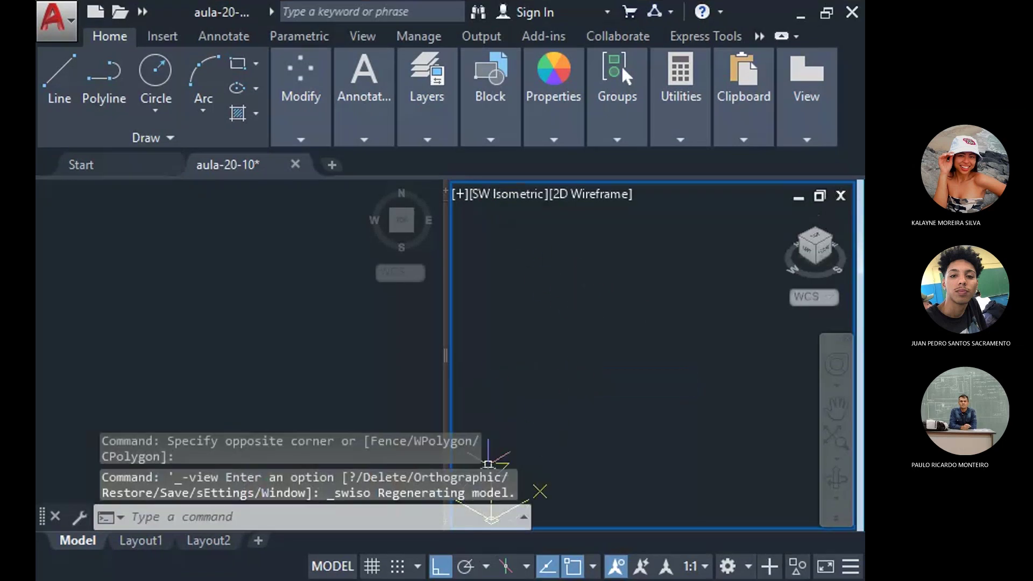
{"action": "left_click", "coordinate": [164, 405]}
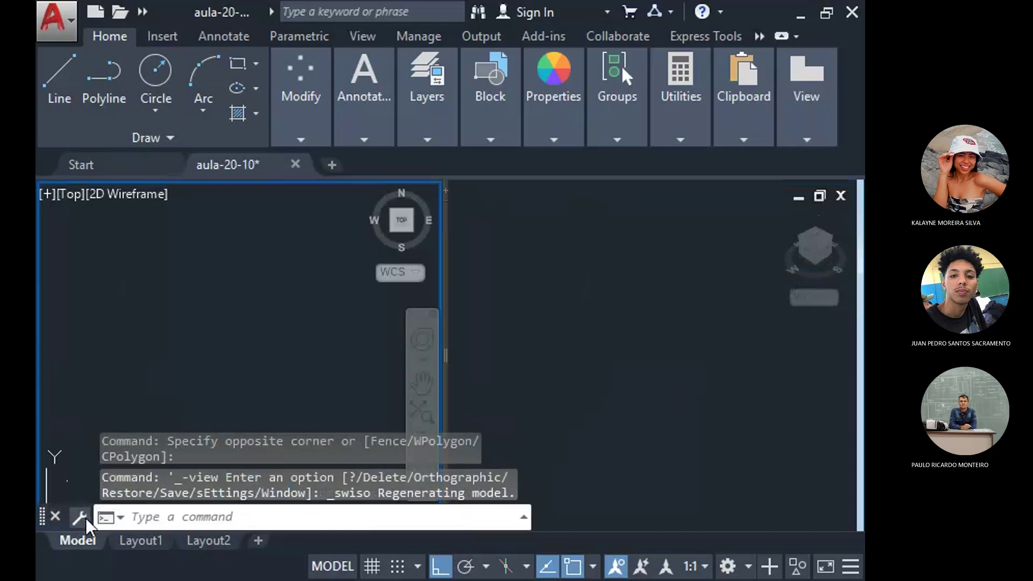
{"action": "left_click", "coordinate": [177, 371]}
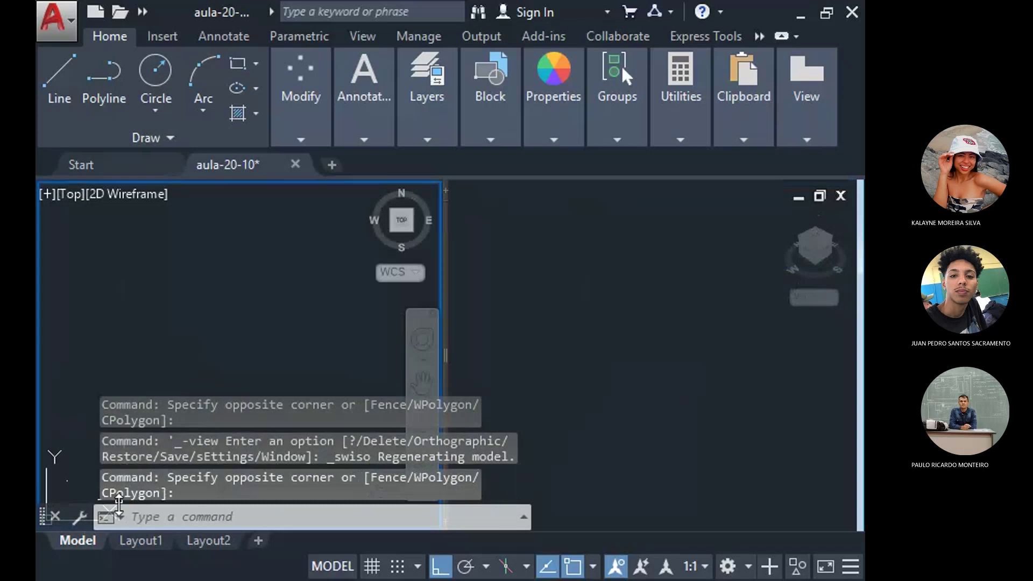
{"action": "left_click", "coordinate": [109, 519]}
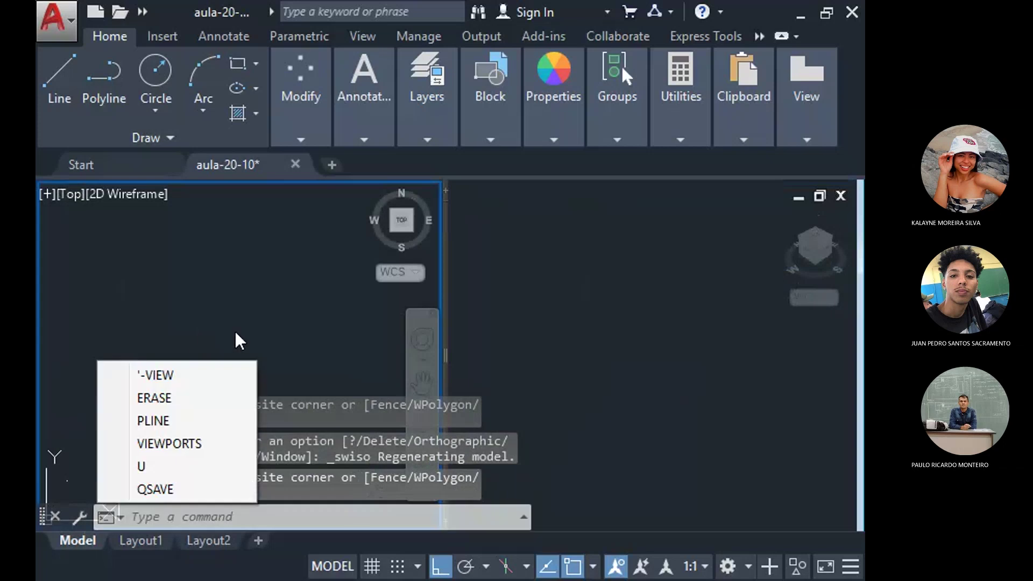
{"action": "key", "text": "Escape"}
{"action": "key", "text": "Escape"}
{"action": "key", "text": "Escape"}
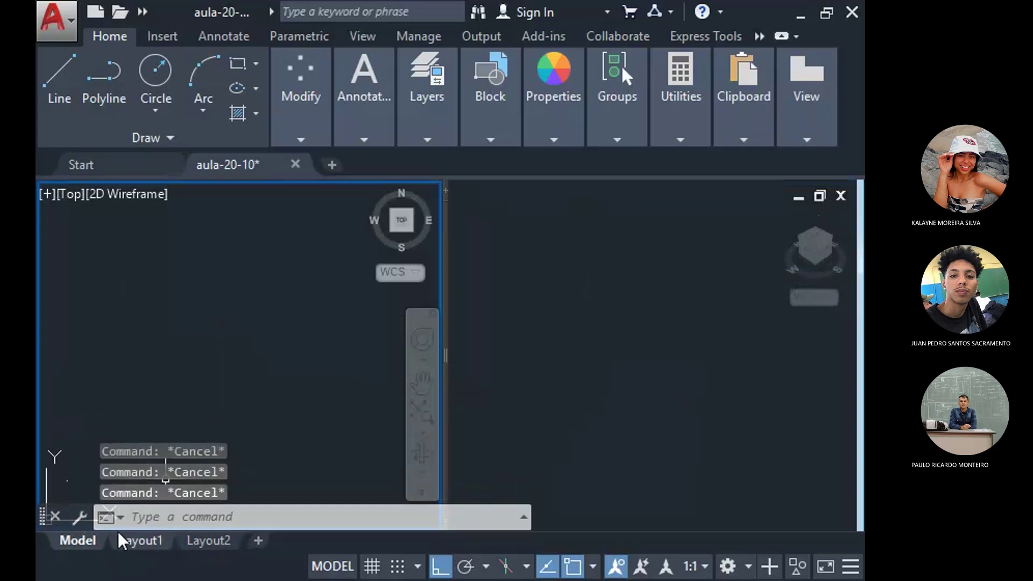
{"action": "left_click", "coordinate": [750, 352]}
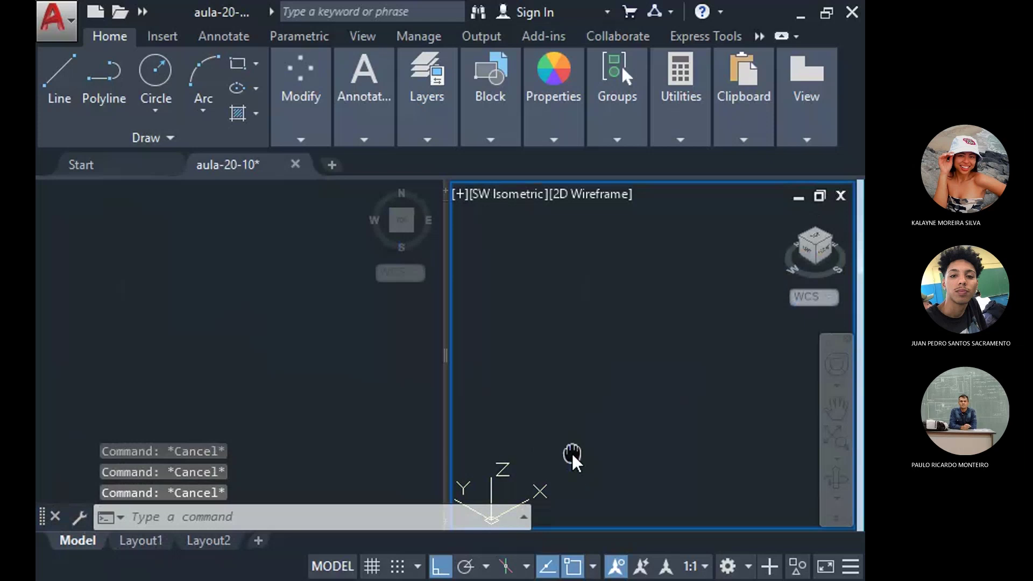
{"action": "middle_click_drag", "start_coordinate": [573, 455], "coordinate": [525, 473]}
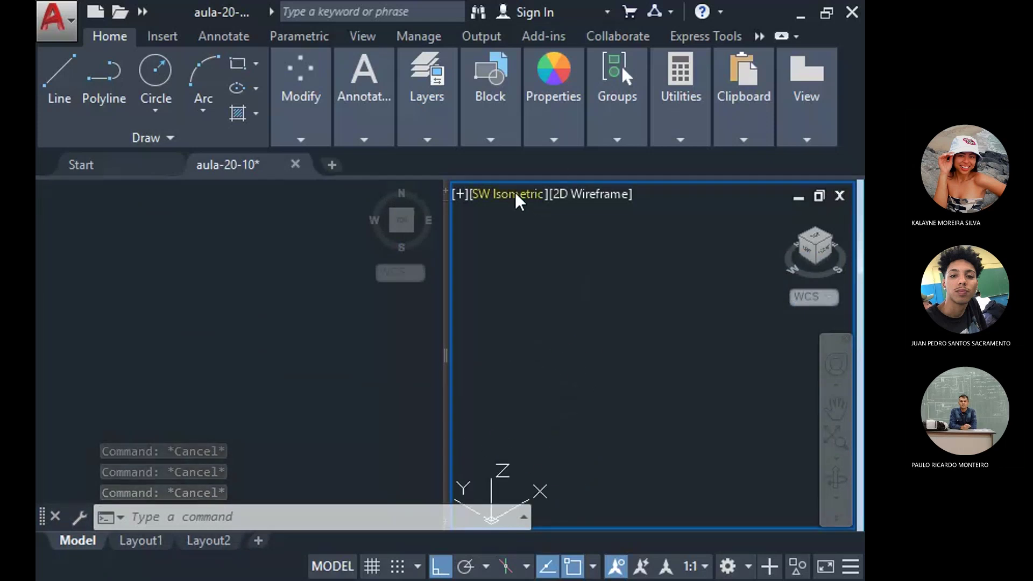
{"action": "left_click", "coordinate": [204, 275]}
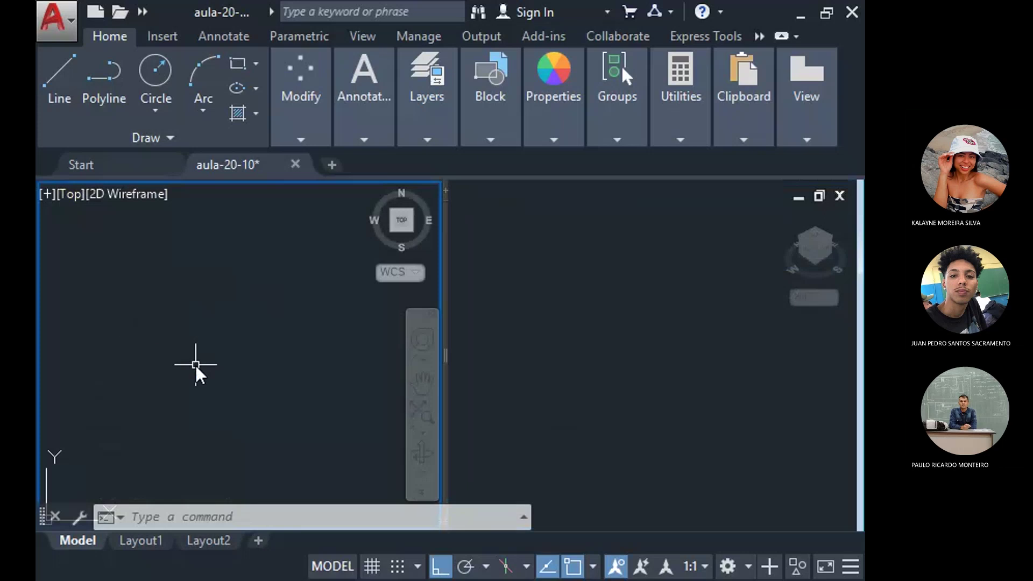
{"action": "left_click", "coordinate": [93, 67]}
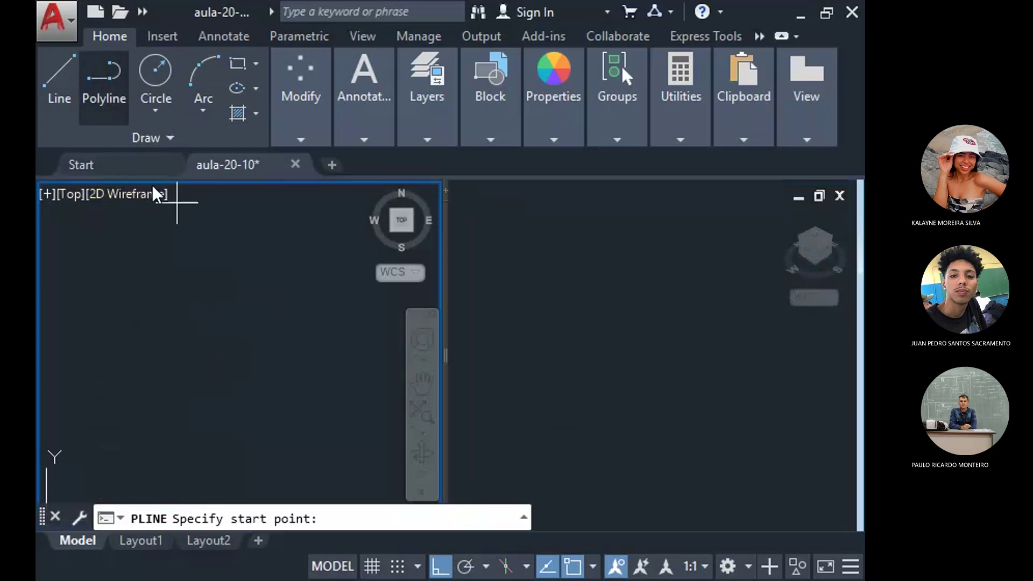
{"action": "left_click", "coordinate": [161, 375]}
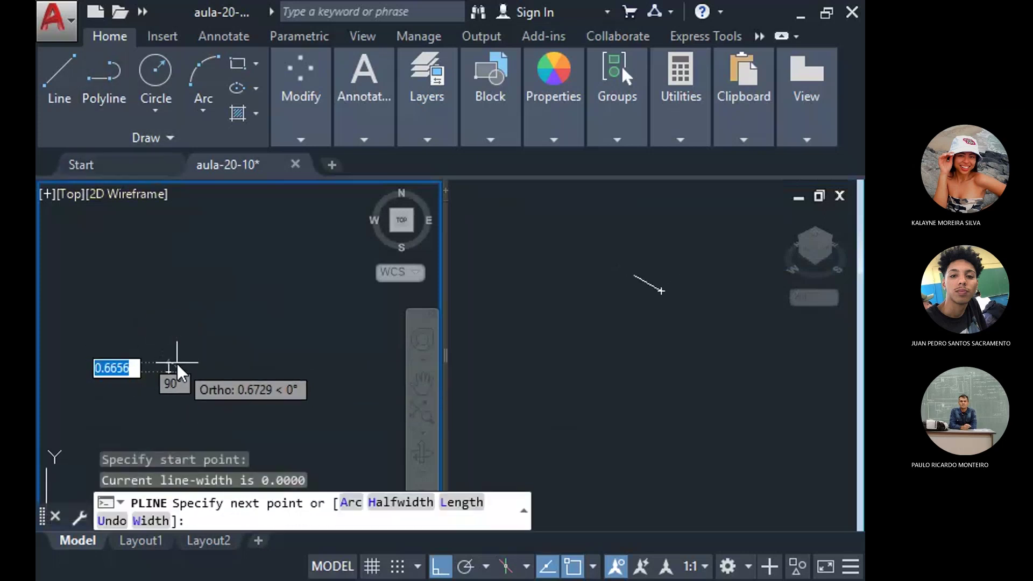
{"action": "key", "text": "Escape"}
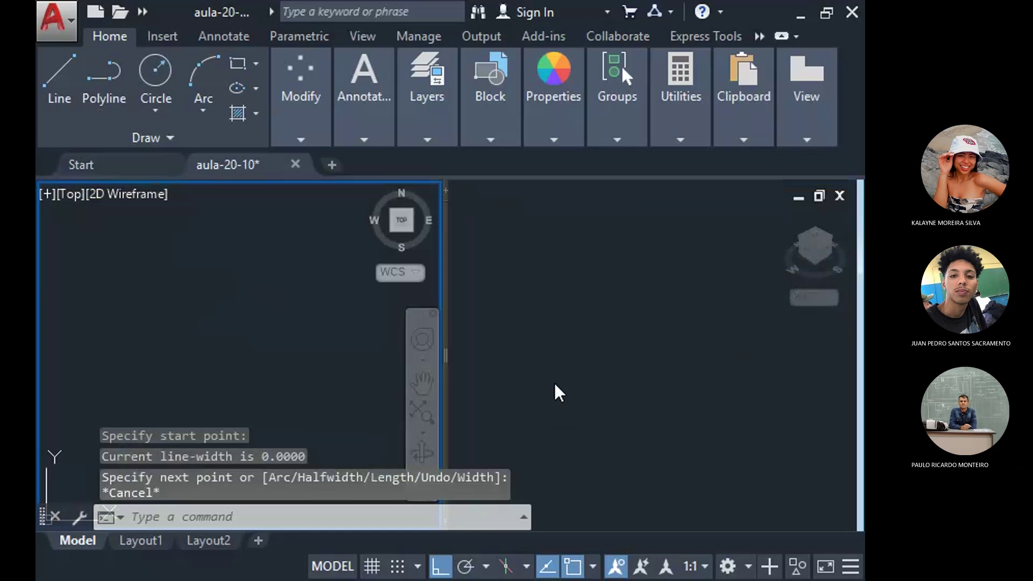
{"action": "left_click", "coordinate": [554, 381]}
{"action": "left_click", "coordinate": [558, 386]}
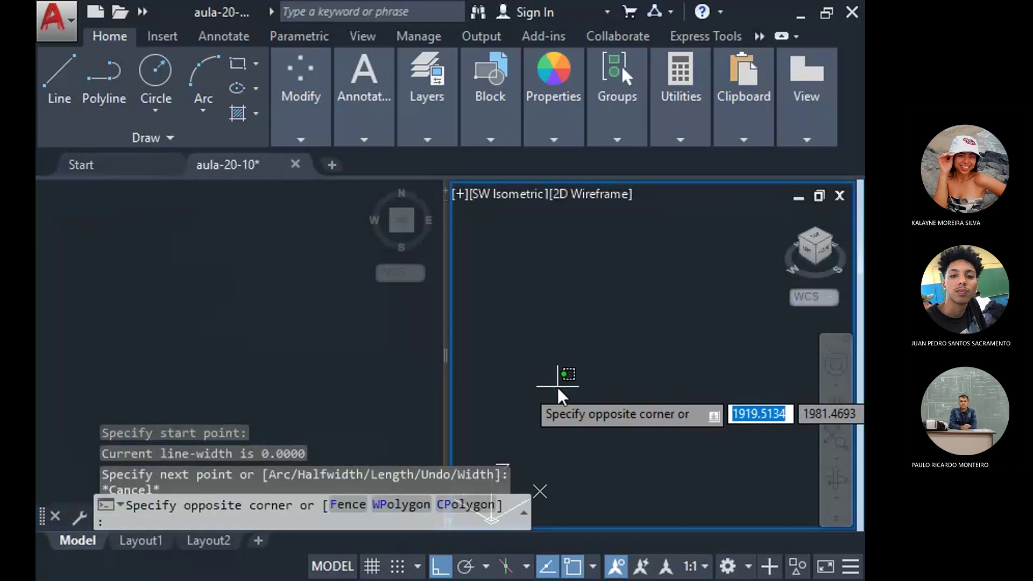
{"action": "left_click", "coordinate": [557, 357]}
{"action": "double_click", "coordinate": [556, 357]}
{"action": "left_click", "coordinate": [221, 347]}
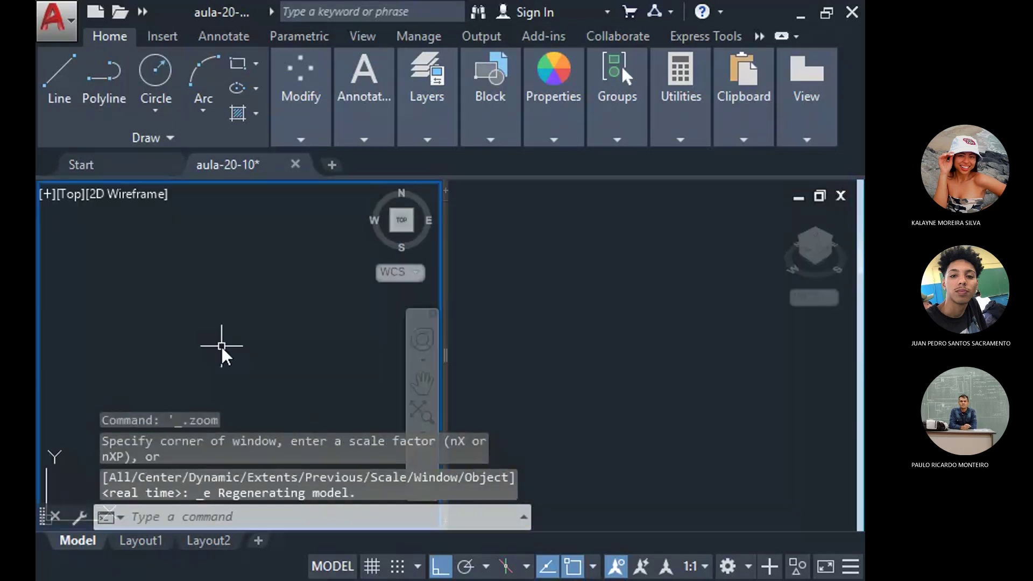
{"action": "left_click", "coordinate": [95, 92]}
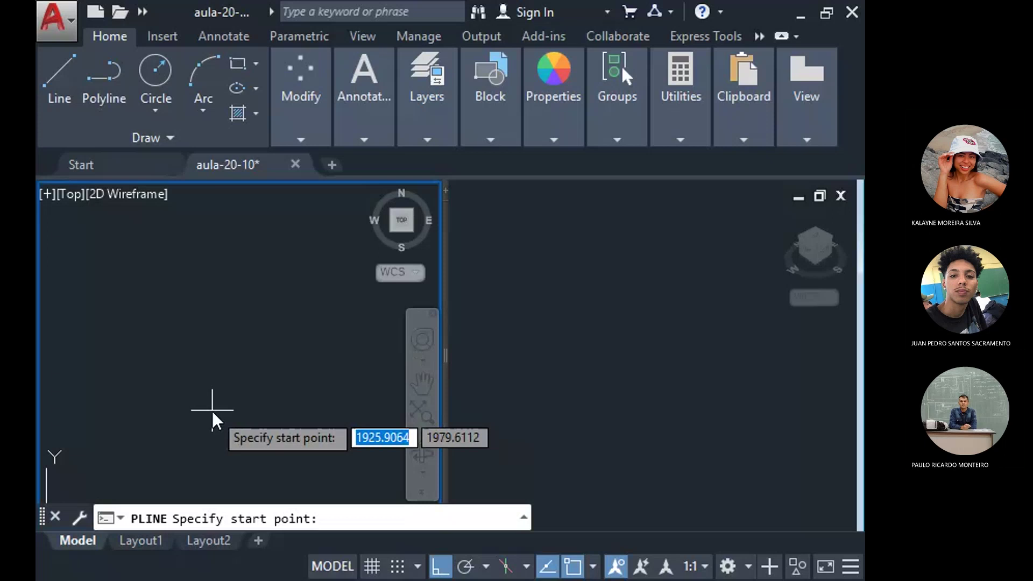
{"action": "left_click", "coordinate": [180, 409]}
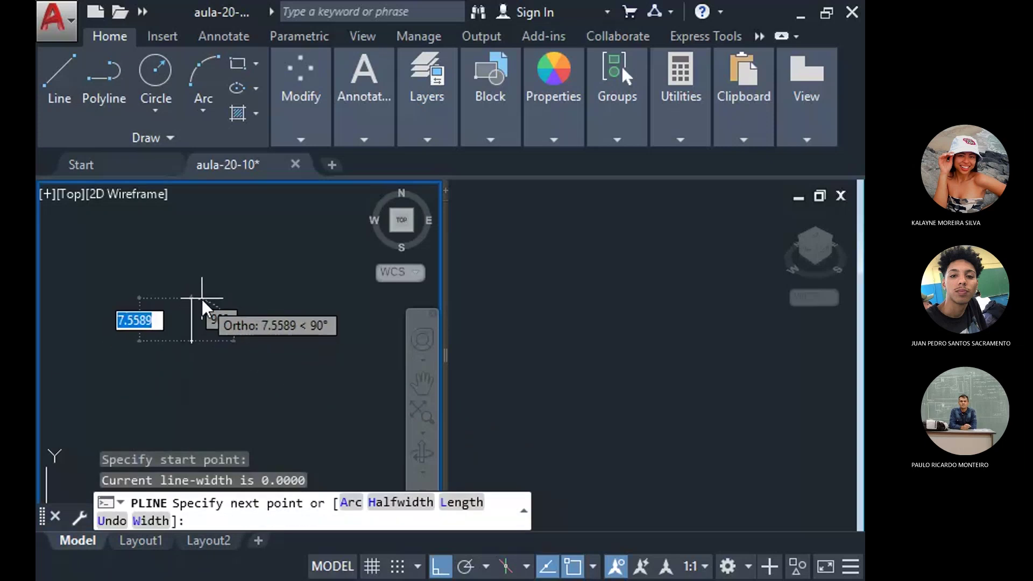
{"action": "key", "text": "Escape"}
{"action": "left_click", "coordinate": [679, 348]}
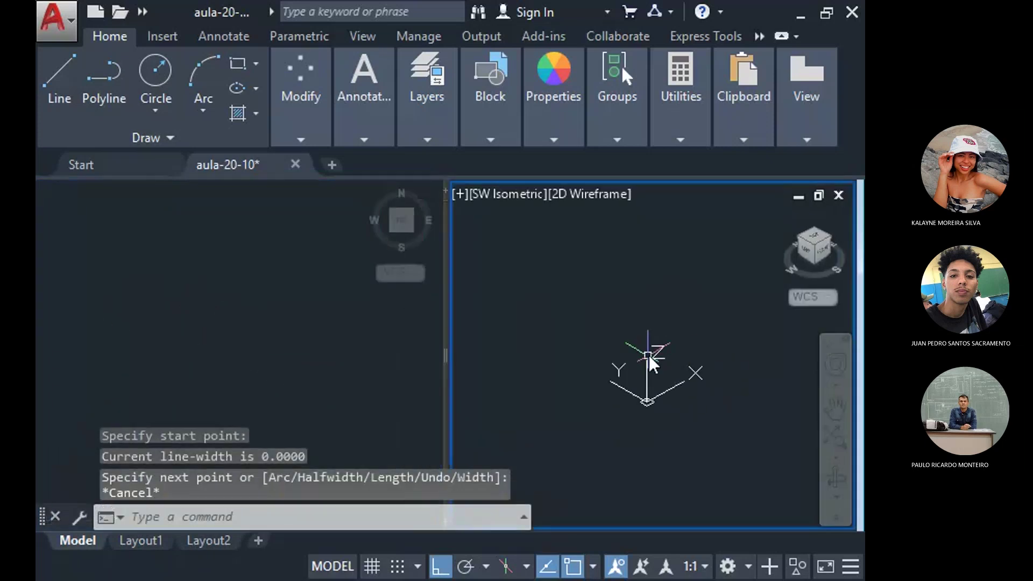
{"action": "left_click", "coordinate": [188, 367]}
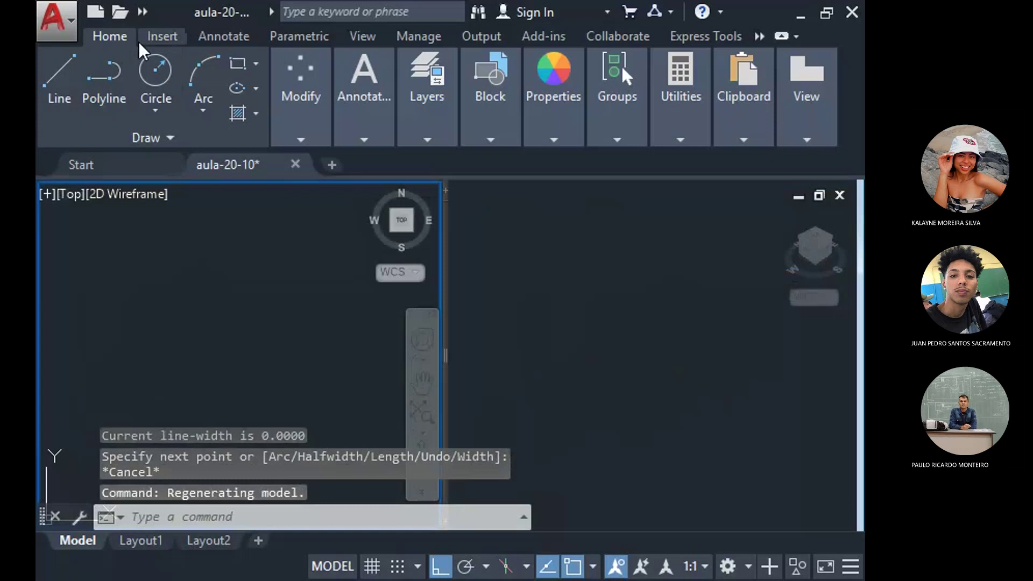
{"action": "left_click", "coordinate": [104, 76]}
{"action": "left_click", "coordinate": [164, 429]}
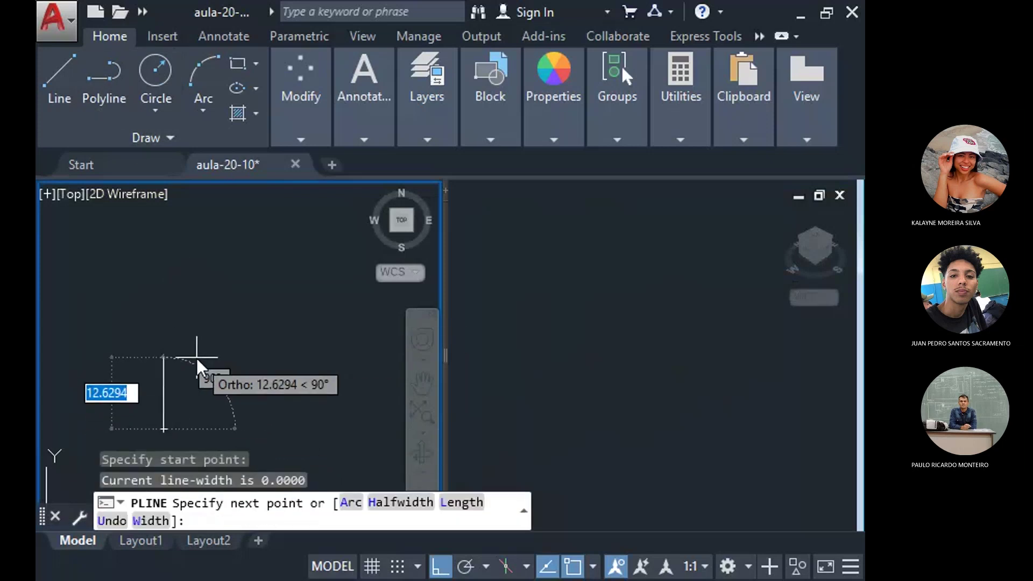
{"action": "key", "text": "Escape"}
{"action": "key", "text": "ctrl+z"}
{"action": "key", "text": "ctrl+z"}
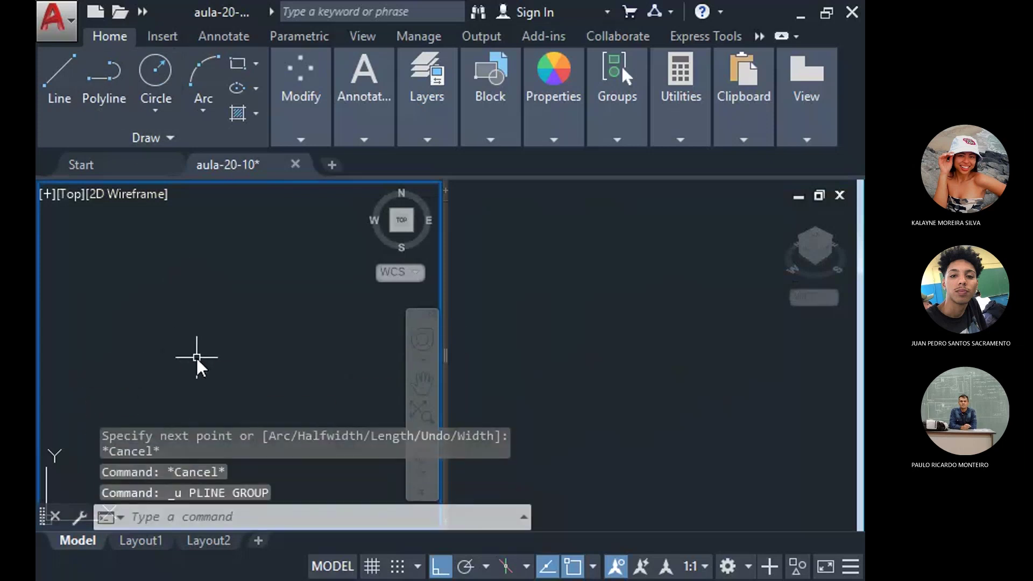
{"action": "key", "text": "ctrl+z"}
{"action": "key", "text": "ctrl+z"}
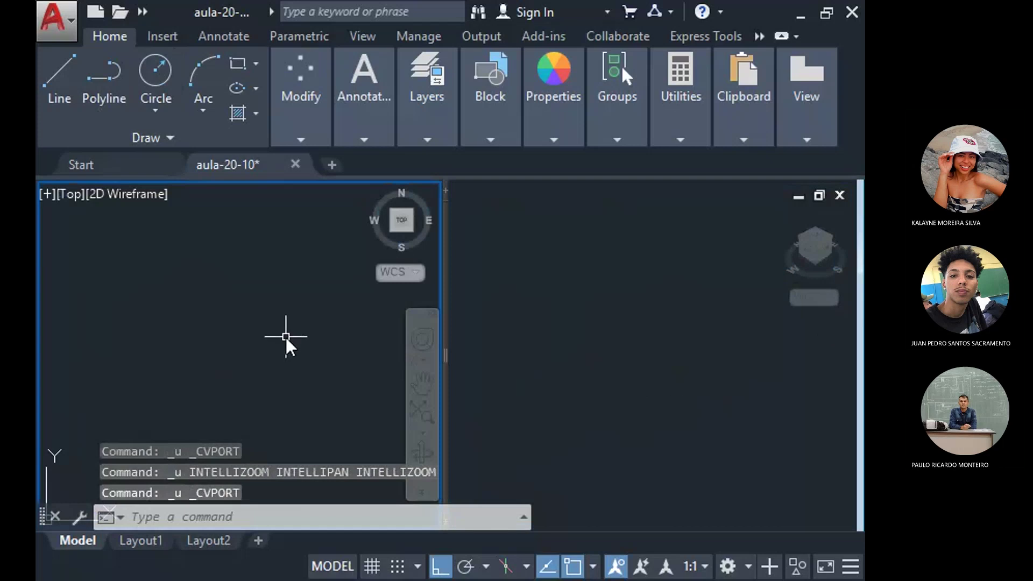
{"action": "key", "text": "ctrl+z"}
{"action": "key", "text": "ctrl+z"}
{"action": "key", "text": "ctrl+z"}
{"action": "key", "text": "ctrl+z"}
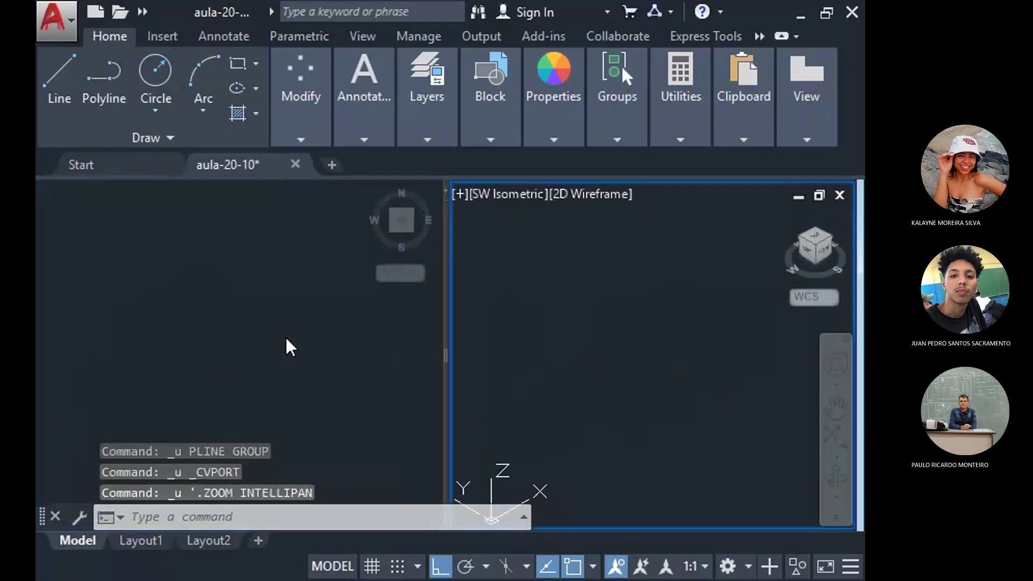
{"action": "key", "text": "ctrl+z"}
{"action": "key", "text": "ctrl+z"}
{"action": "key", "text": "ctrl+z"}
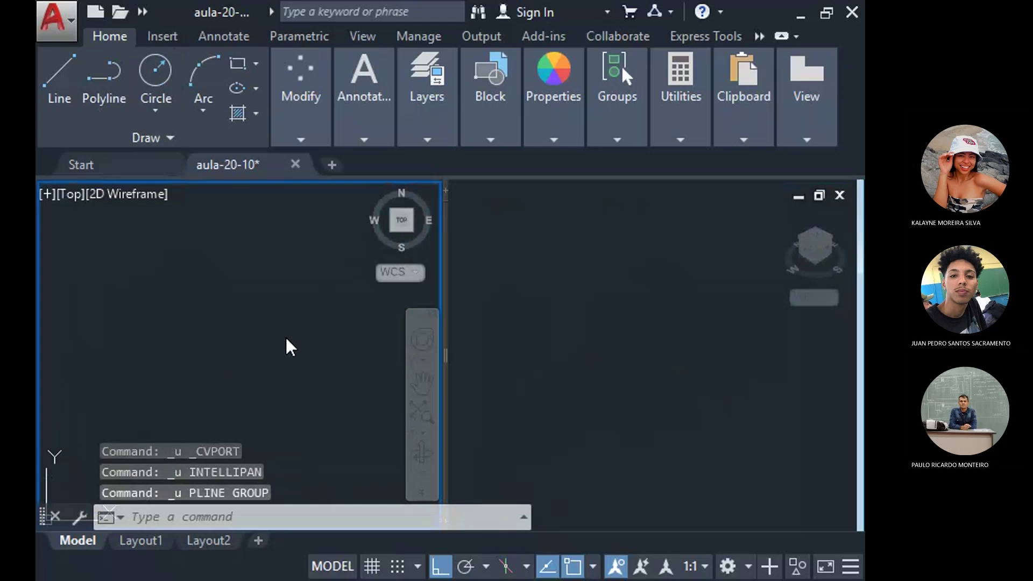
{"action": "key", "text": "ctrl+z"}
{"action": "key", "text": "ctrl+z"}
{"action": "key", "text": "ctrl+z"}
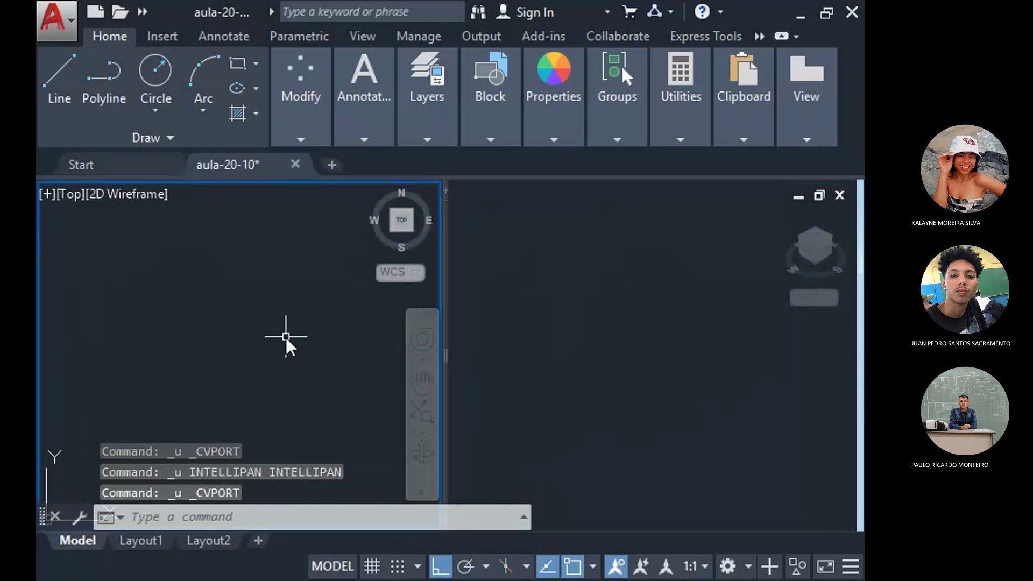
{"action": "key", "text": "ctrl+z"}
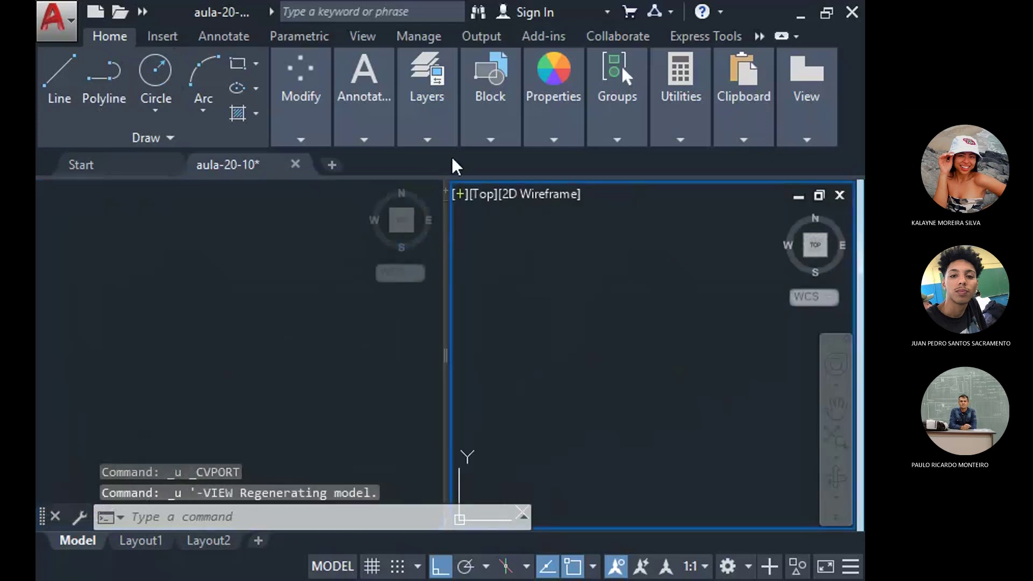
{"action": "left_click", "coordinate": [483, 194]}
{"action": "left_click", "coordinate": [506, 323]}
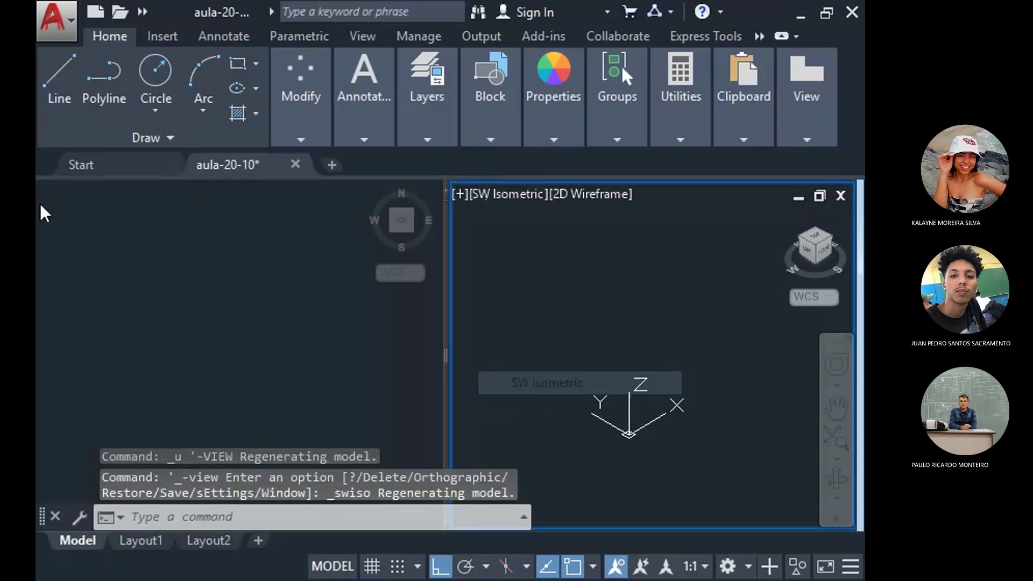
{"action": "left_click", "coordinate": [79, 70]}
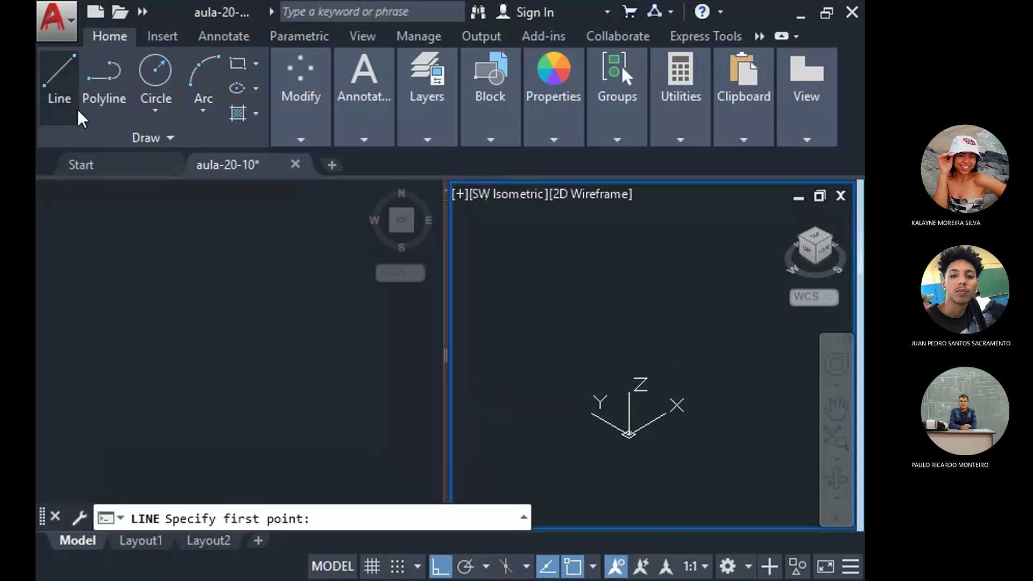
{"action": "left_click", "coordinate": [114, 75]}
{"action": "key", "text": "Escape"}
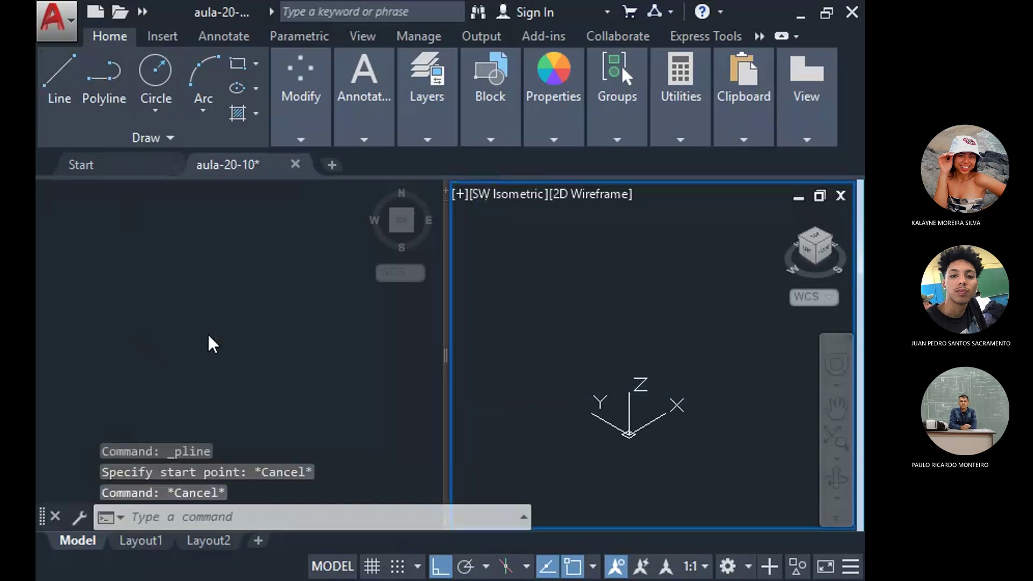
{"action": "left_click", "coordinate": [205, 349]}
{"action": "middle_click", "coordinate": [205, 349]}
{"action": "middle_click", "coordinate": [205, 350]}
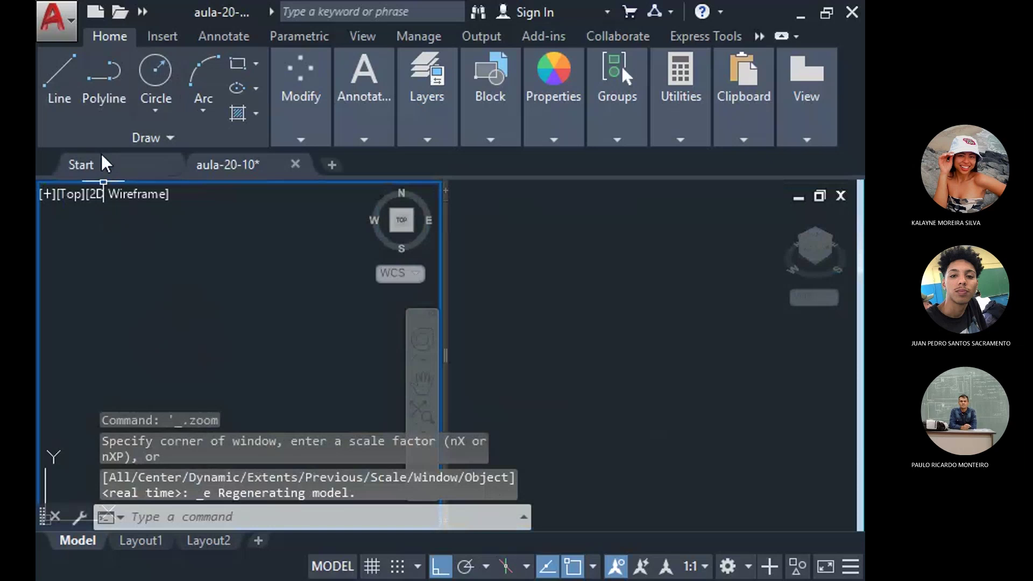
Start a polyline square and draw its first two 5-unit sides.
{"action": "left_click", "coordinate": [94, 84]}
{"action": "left_click", "coordinate": [164, 406]}
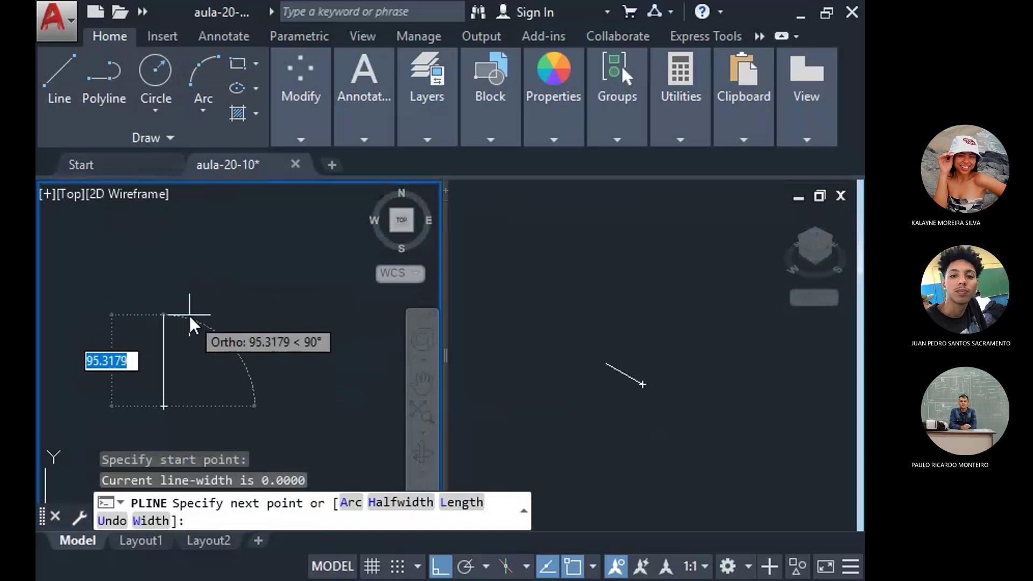
{"action": "type", "text": "5"}
{"action": "key", "text": "Return"}
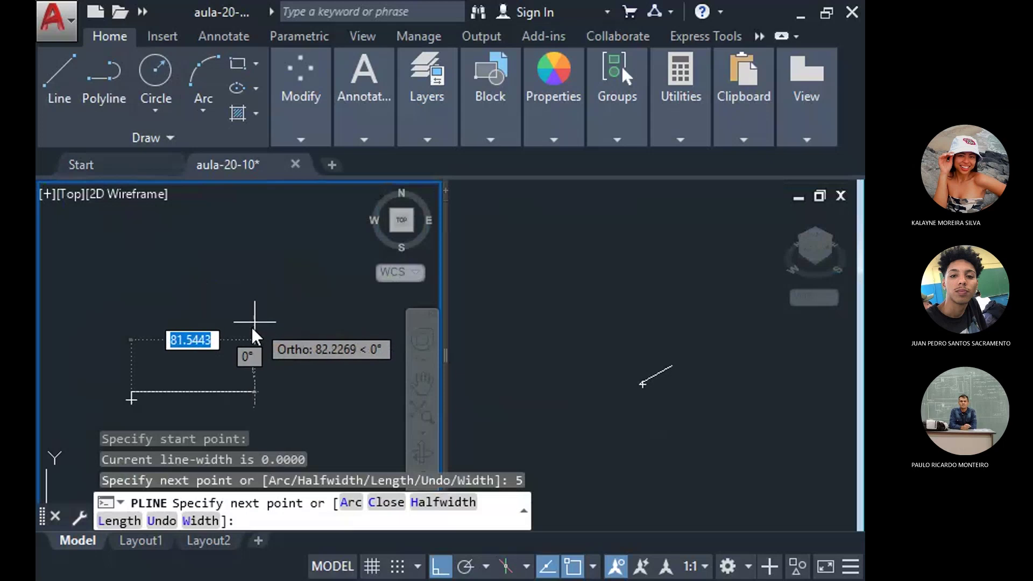
{"action": "type", "text": "5"}
{"action": "key", "text": "Return"}
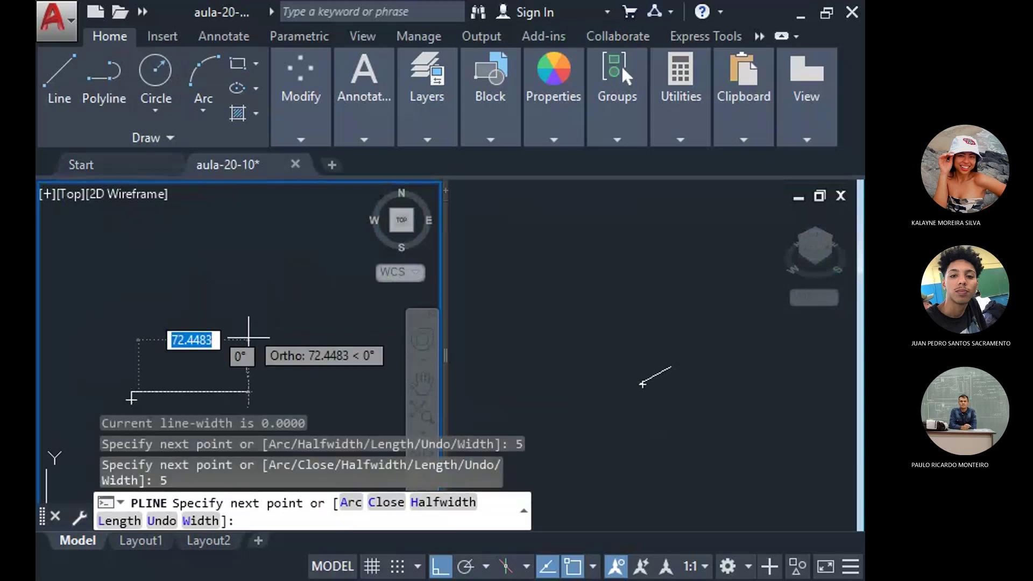
Draw the third 5-unit side, close the square at its start corner, and zoom to fit.
{"action": "mouse_move", "coordinate": [206, 383]}
{"action": "middle_mouse_down"}
{"action": "mouse_move", "coordinate": [247, 300]}
{"action": "mouse_move", "coordinate": [206, 382]}
{"action": "middle_mouse_up"}
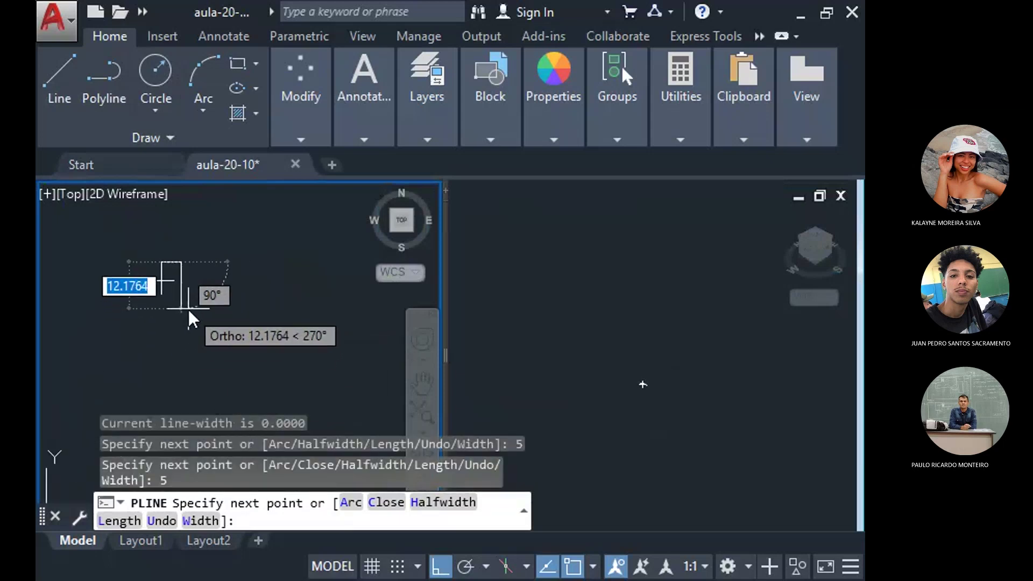
{"action": "type", "text": "5"}
{"action": "key", "text": "Return"}
{"action": "scroll", "coordinate": [179, 269], "scroll_direction": "up", "scroll_amount": 4}
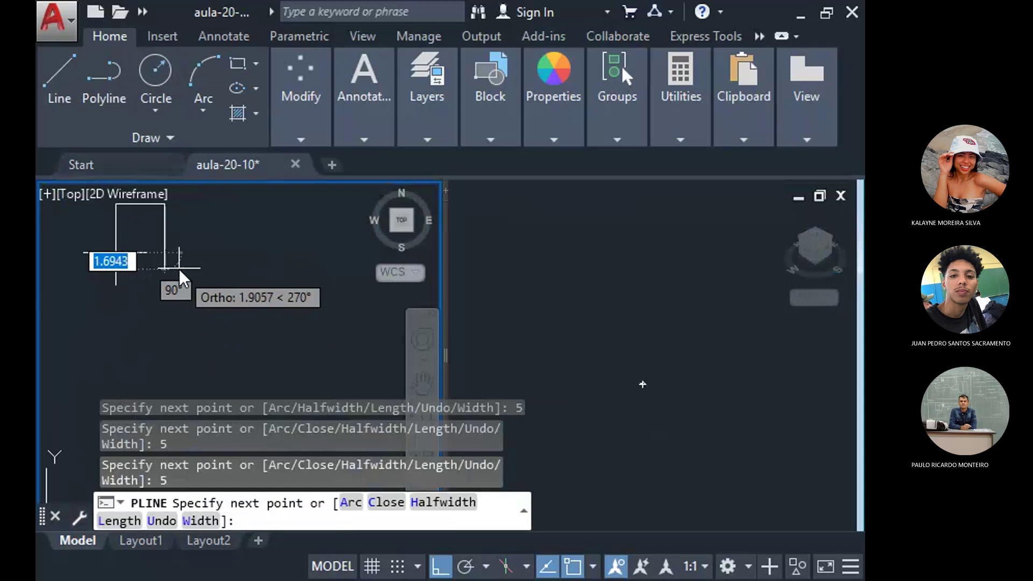
{"action": "left_click", "coordinate": [114, 248]}
{"action": "key", "text": "Return"}
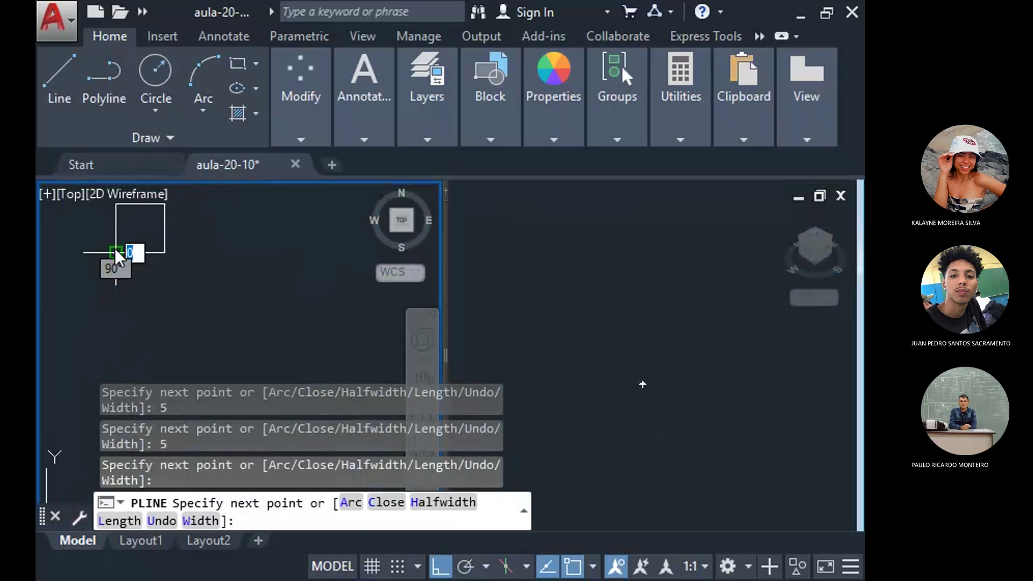
{"action": "middle_click_drag", "start_coordinate": [158, 279], "coordinate": [194, 282]}
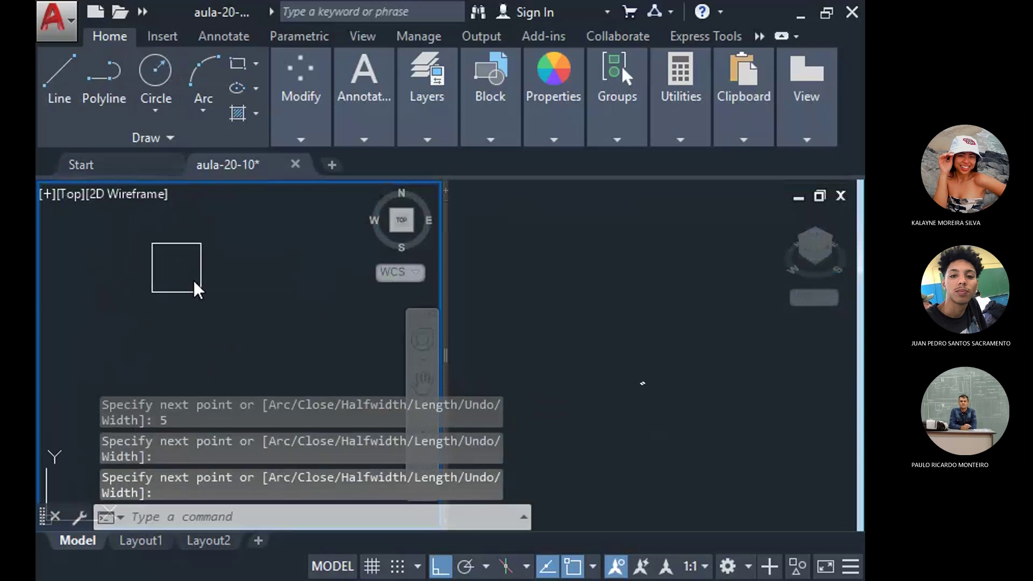
{"action": "scroll", "coordinate": [194, 282], "scroll_direction": "up", "scroll_amount": 4}
{"action": "middle_click", "coordinate": [193, 278]}
{"action": "middle_click", "coordinate": [192, 278]}
Zoom extents in the SW Isometric view and recentre the square in the Top view.
{"action": "left_click", "coordinate": [703, 311]}
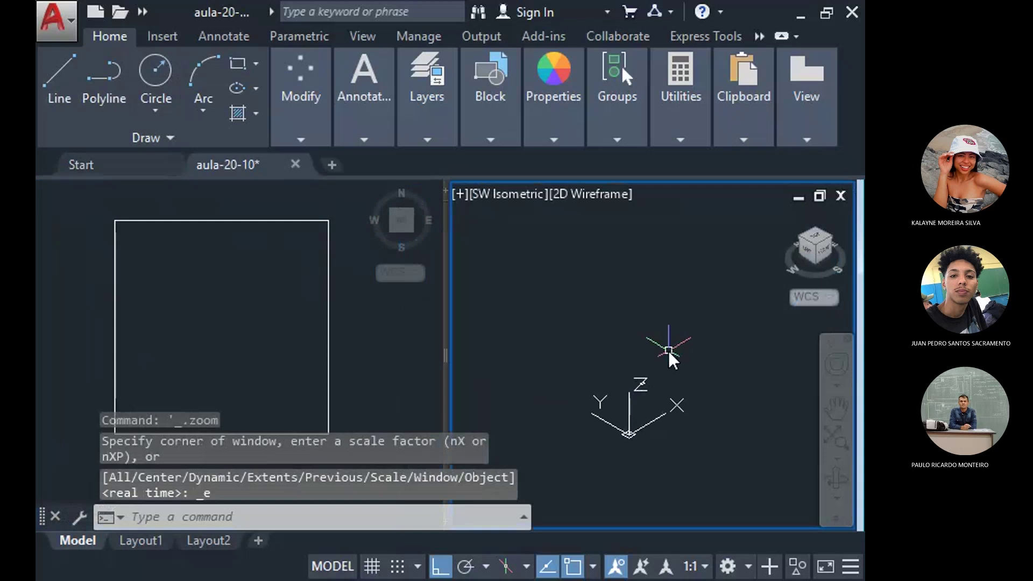
{"action": "middle_click", "coordinate": [670, 359]}
{"action": "middle_click", "coordinate": [670, 359]}
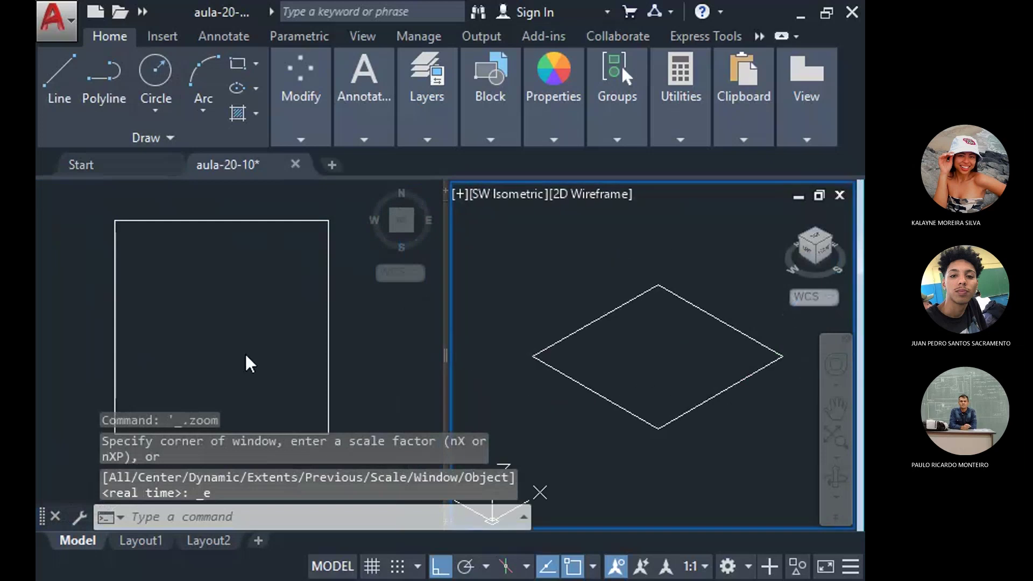
{"action": "left_click", "coordinate": [239, 320]}
{"action": "scroll", "coordinate": [236, 324], "scroll_direction": "down", "scroll_amount": 2}
{"action": "middle_click_drag", "start_coordinate": [236, 324], "coordinate": [215, 320]}
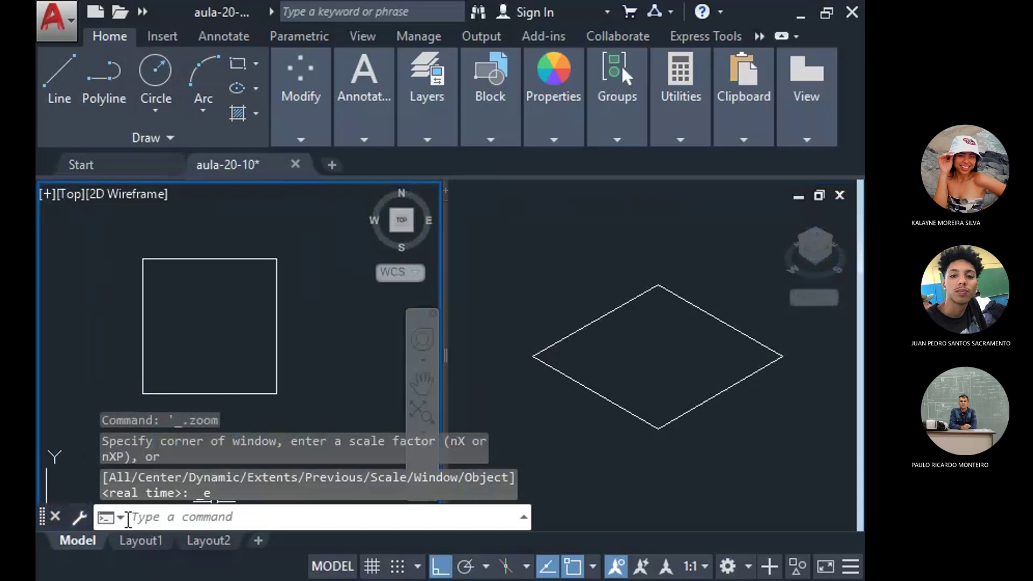
Keep the command line and dock it full-width along the bottom of the window.
{"action": "left_click", "coordinate": [56, 516]}
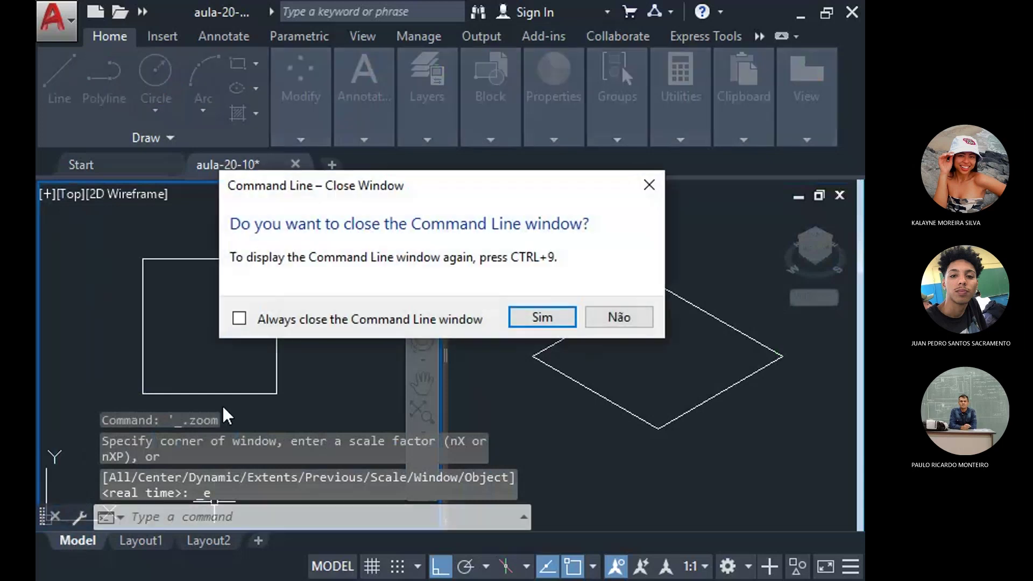
{"action": "key", "text": "Return"}
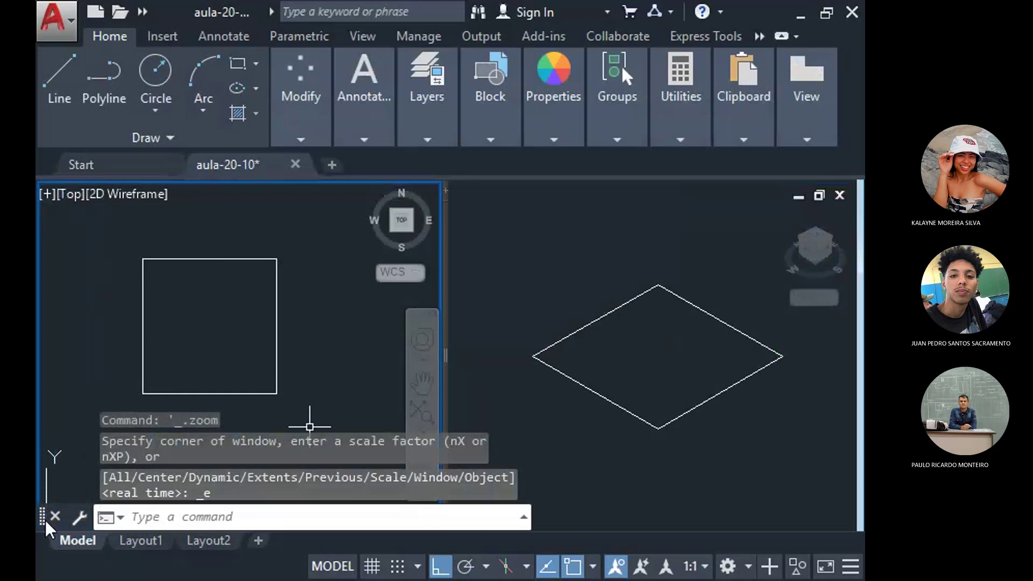
{"action": "left_click_drag", "start_coordinate": [50, 516], "coordinate": [379, 547]}
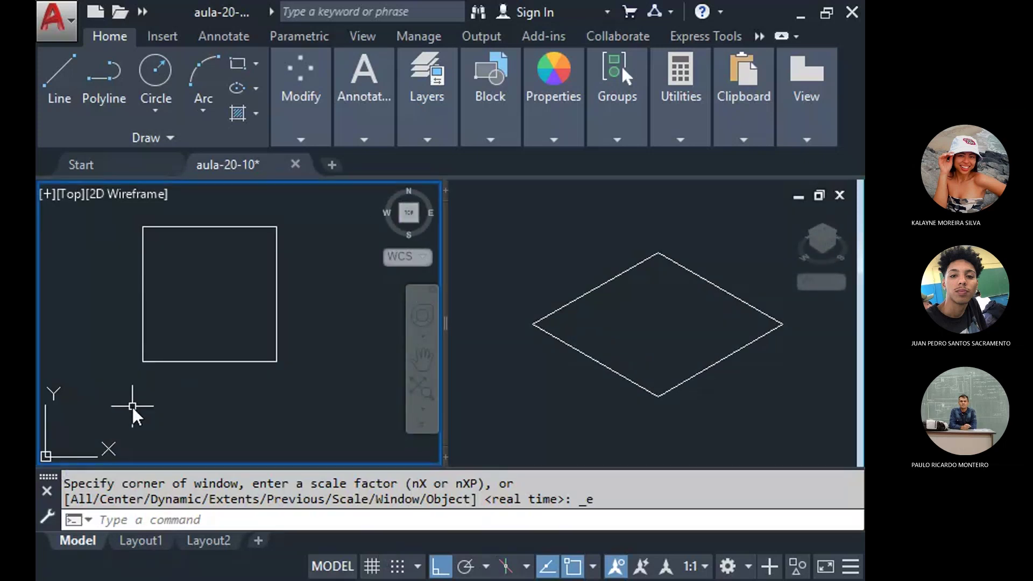
{"action": "mouse_move", "coordinate": [268, 334]}
{"action": "middle_mouse_down"}
{"action": "mouse_move", "coordinate": [276, 343]}
{"action": "mouse_move", "coordinate": [262, 321]}
{"action": "middle_mouse_up"}
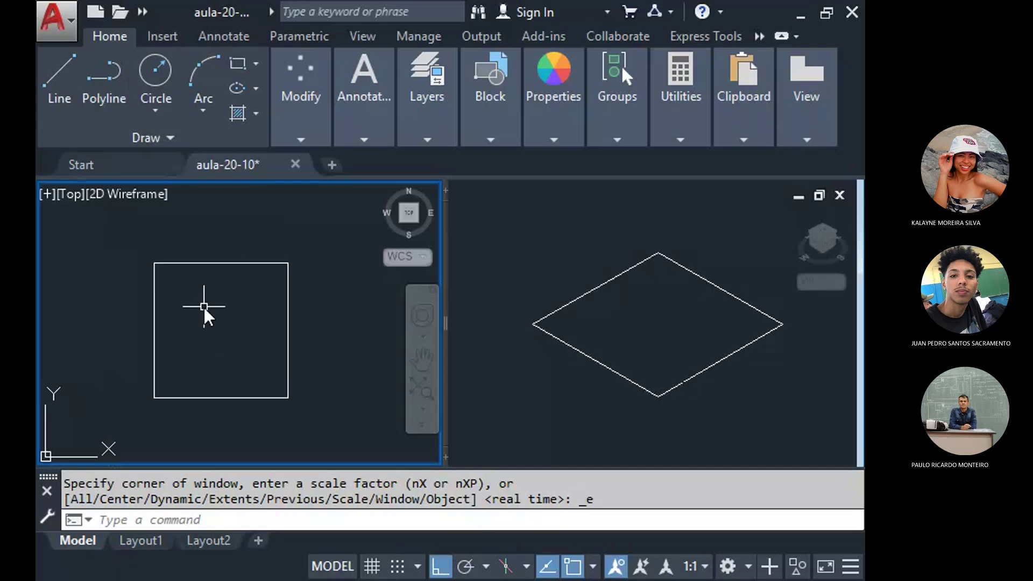
Offset the room square 0.25 inward to form the inner wall line.
{"action": "type", "text": "o"}
{"action": "key", "text": "Return"}
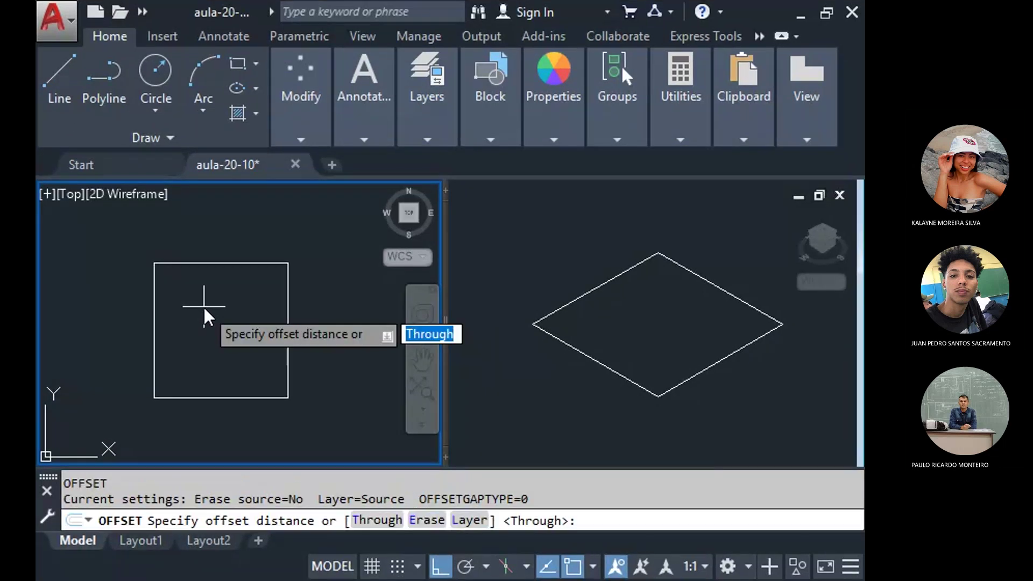
{"action": "type", "text": ".25"}
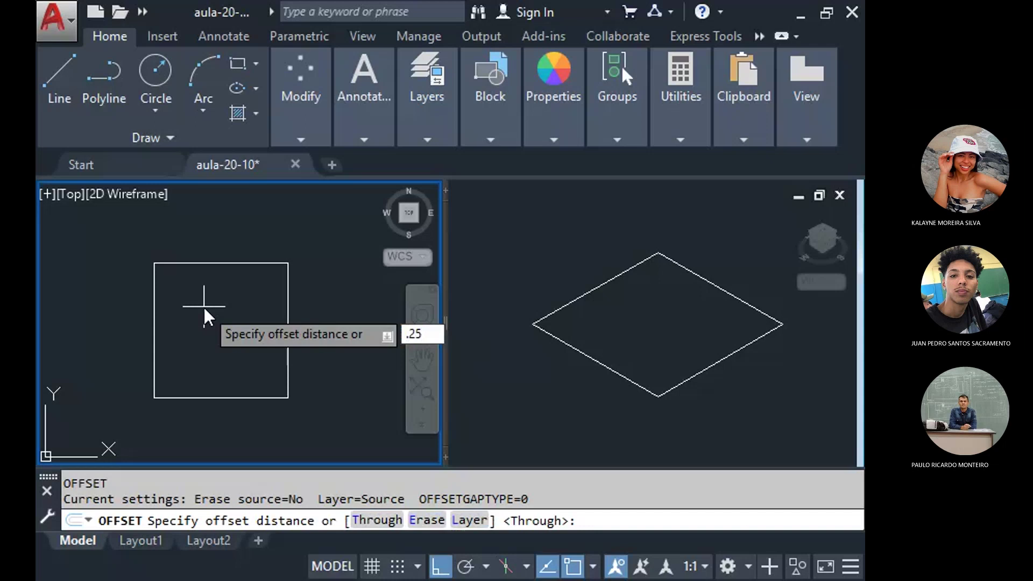
{"action": "key", "text": "Return"}
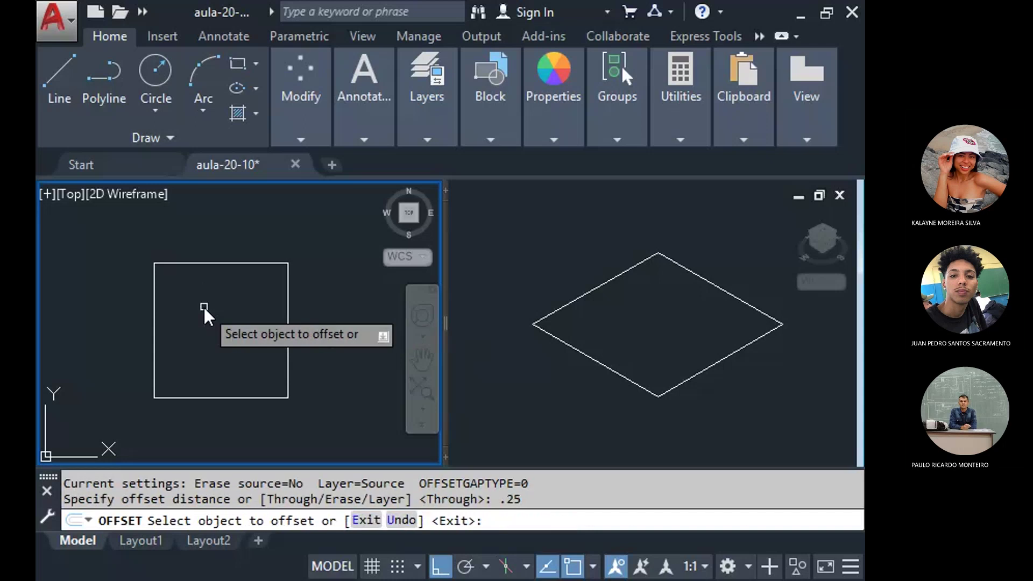
{"action": "left_click", "coordinate": [228, 264]}
{"action": "left_click", "coordinate": [232, 305]}
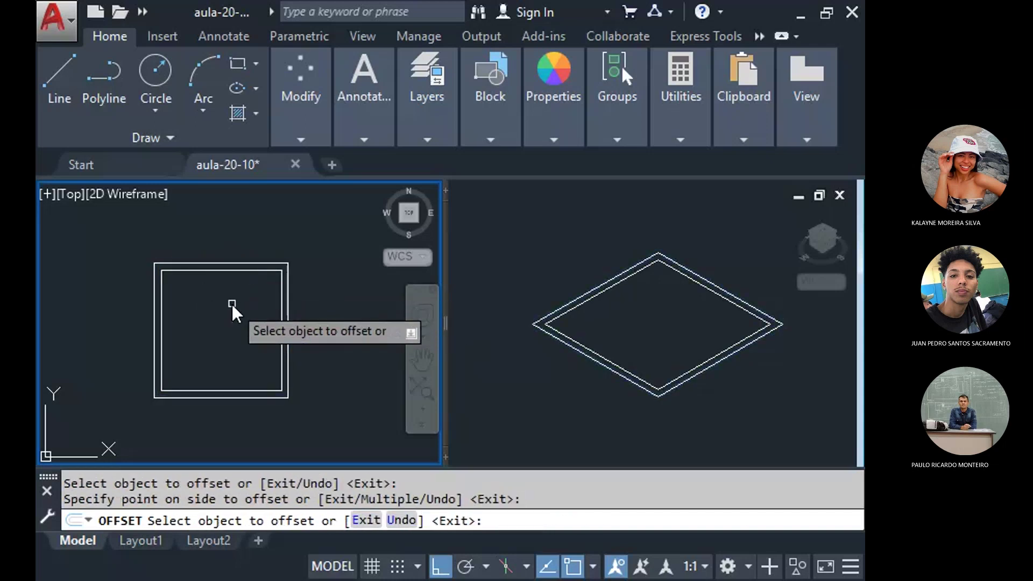
{"action": "key", "text": "Return"}
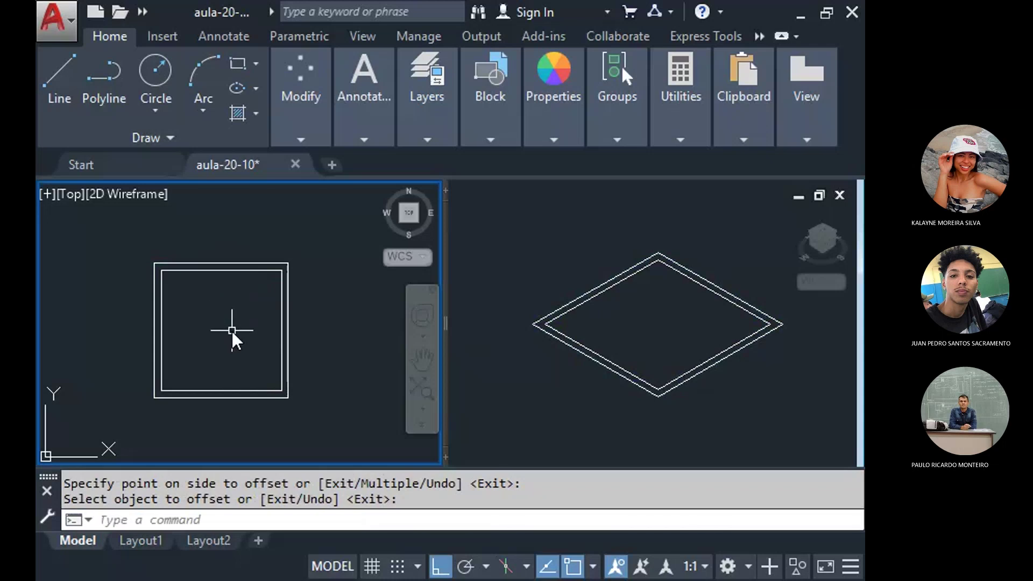
{"action": "middle_click_drag", "start_coordinate": [192, 341], "coordinate": [195, 346]}
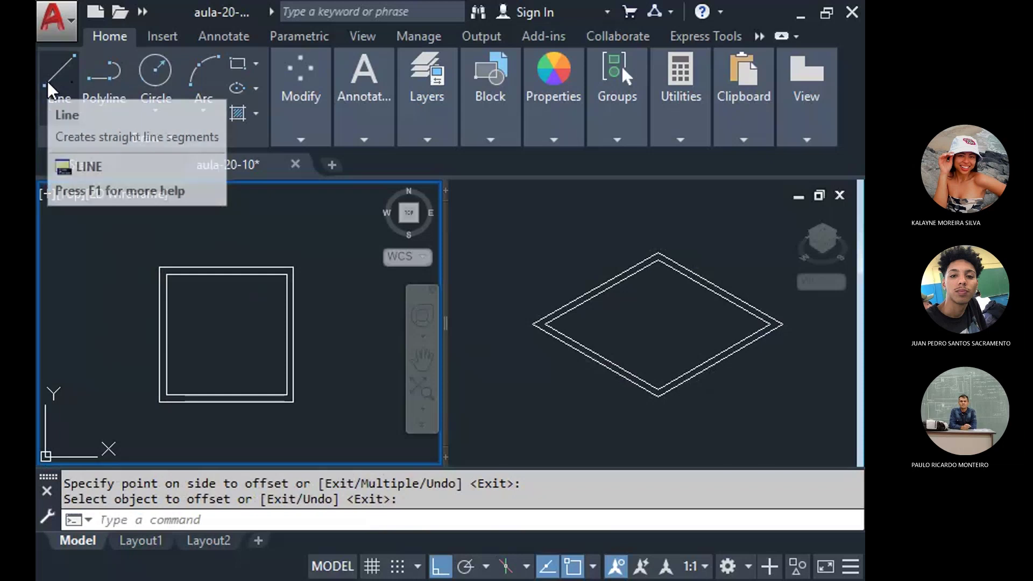
Draw a short polyline across the top wall, 0.25 from the inner corner.
{"action": "left_click", "coordinate": [56, 100]}
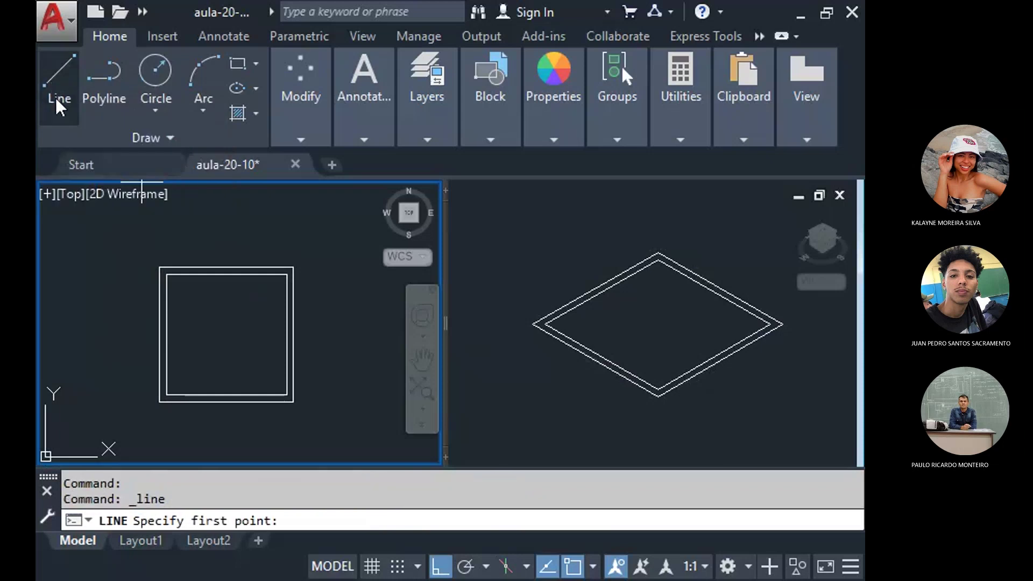
{"action": "left_click", "coordinate": [108, 79]}
{"action": "scroll", "coordinate": [144, 270], "scroll_direction": "up", "scroll_amount": 2}
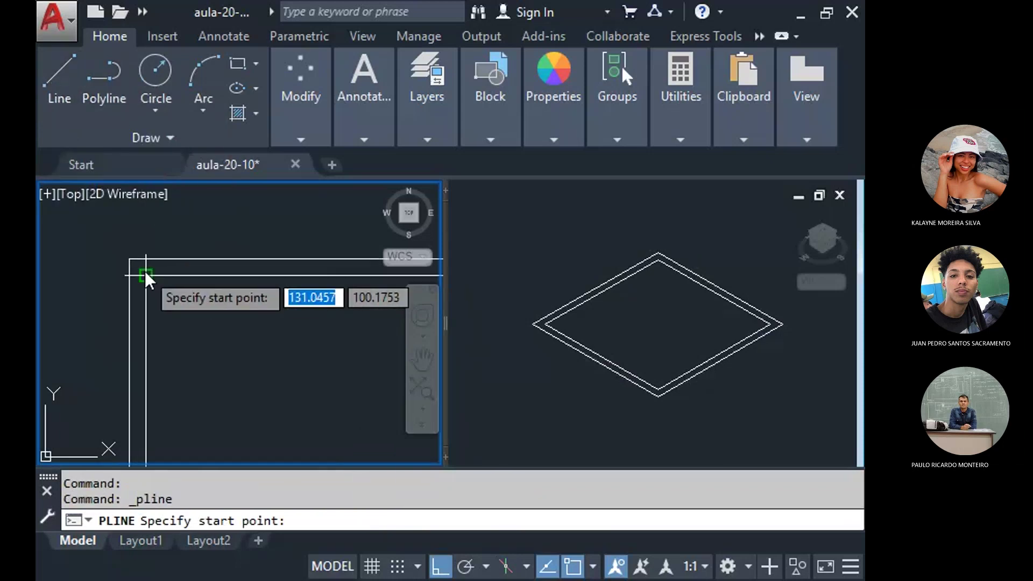
{"action": "scroll", "coordinate": [165, 270], "scroll_direction": "up", "scroll_amount": 3}
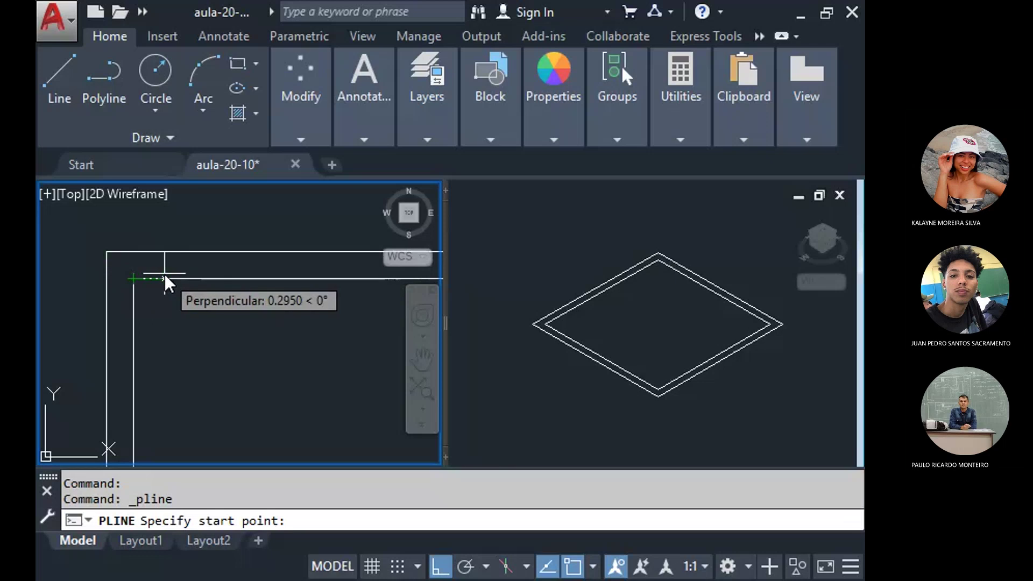
{"action": "type", "text": ".25"}
{"action": "key", "text": "Return"}
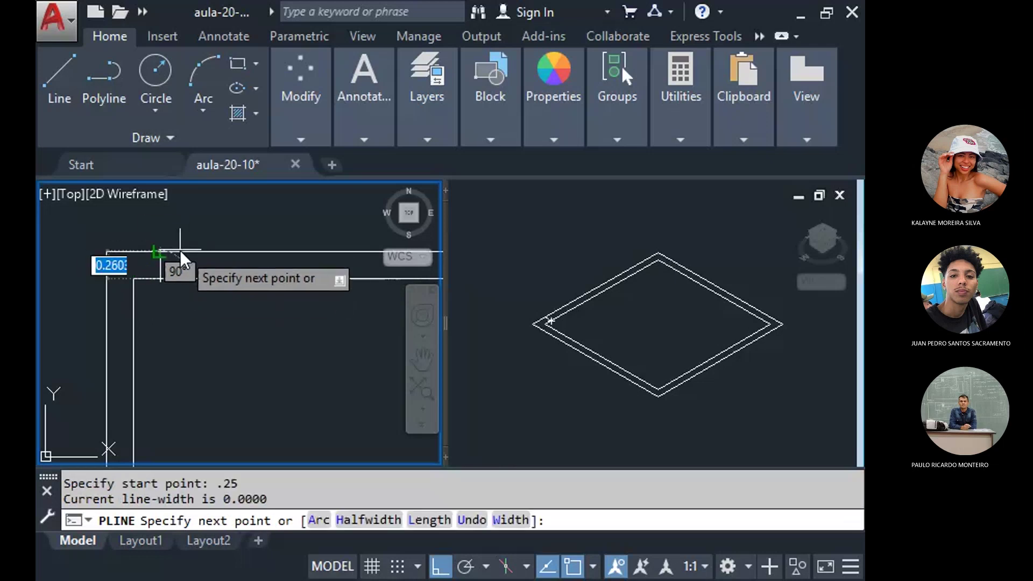
{"action": "left_click", "coordinate": [157, 251]}
{"action": "key", "text": "Return"}
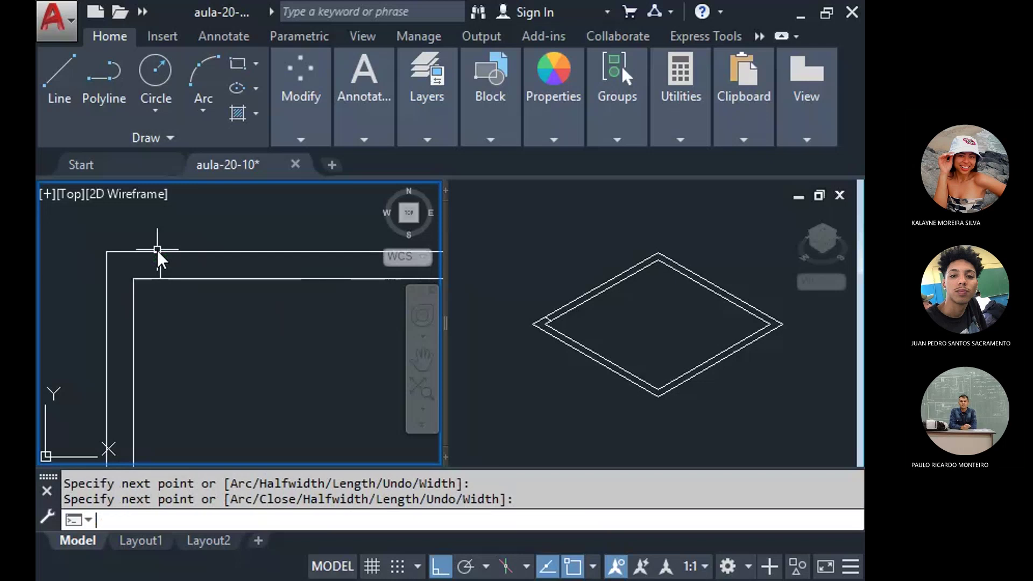
Offset that cross line 0.92 along the wall to mark the door opening's other side.
{"action": "type", "text": "o"}
{"action": "key", "text": "Return"}
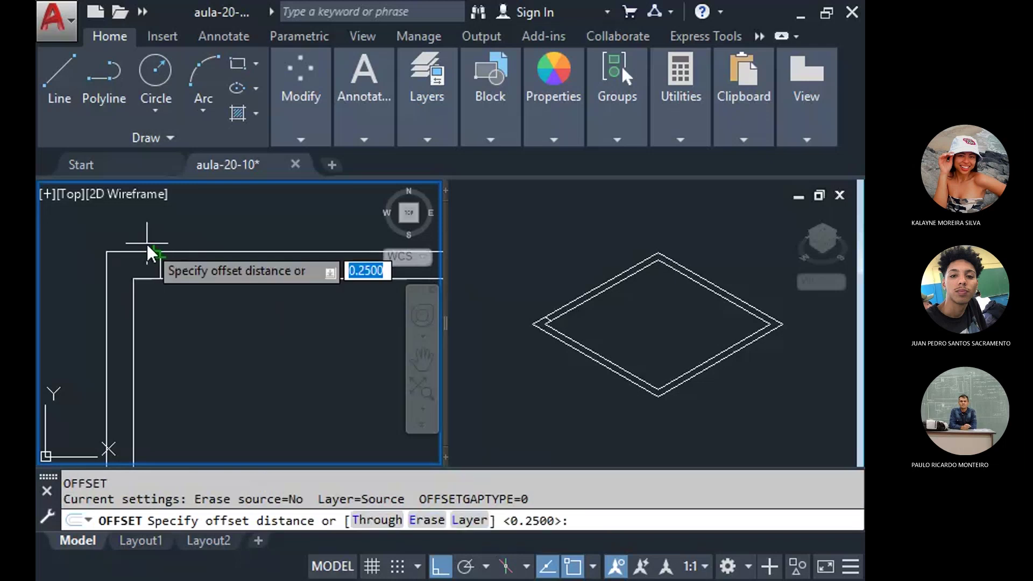
{"action": "type", "text": ".92"}
{"action": "key", "text": "Return"}
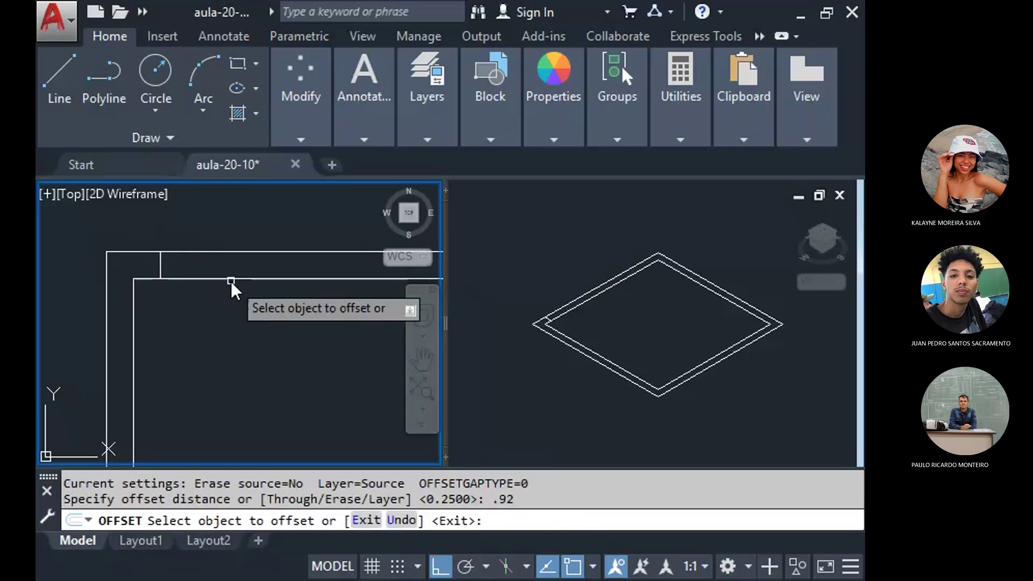
{"action": "left_click", "coordinate": [162, 263]}
{"action": "left_click", "coordinate": [271, 217]}
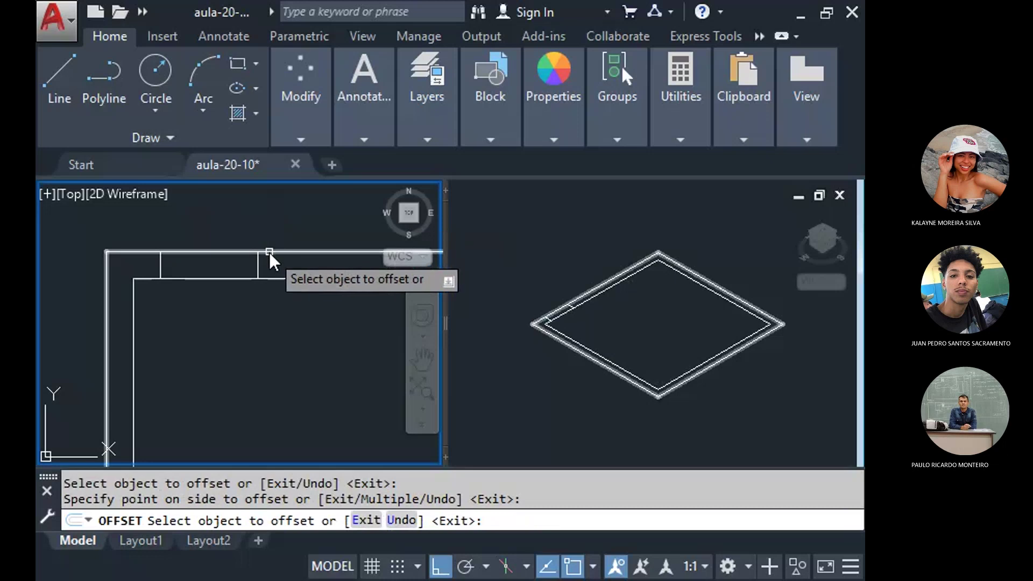
{"action": "key", "text": "Return"}
{"action": "scroll", "coordinate": [215, 279], "scroll_direction": "down", "scroll_amount": 4}
{"action": "middle_click_drag", "start_coordinate": [215, 279], "coordinate": [235, 218]}
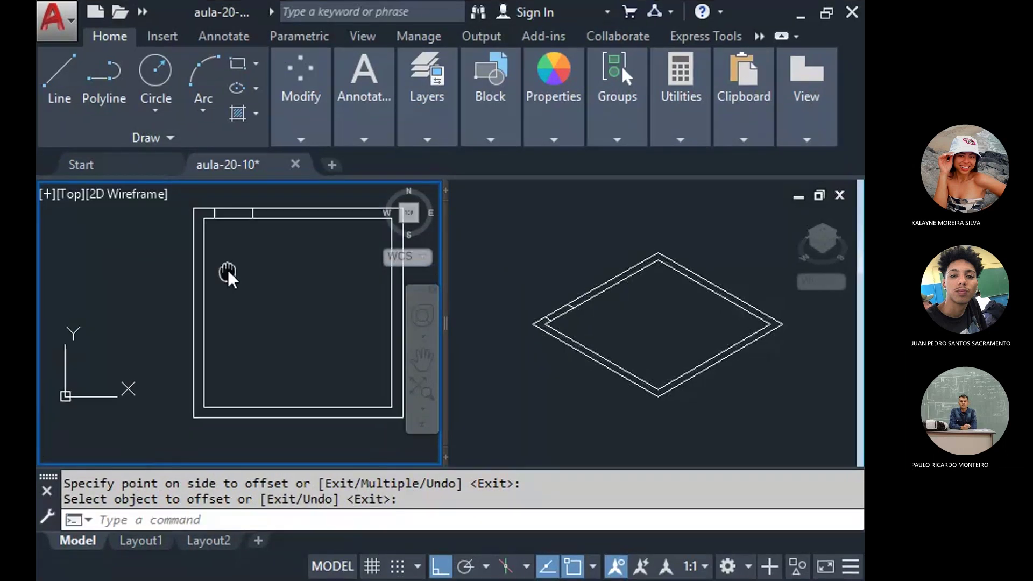
{"action": "left_click", "coordinate": [59, 73]}
{"action": "mouse_move", "coordinate": [377, 315]}
{"action": "middle_mouse_down"}
{"action": "mouse_move", "coordinate": [311, 322]}
{"action": "mouse_move", "coordinate": [300, 312]}
{"action": "middle_mouse_up"}
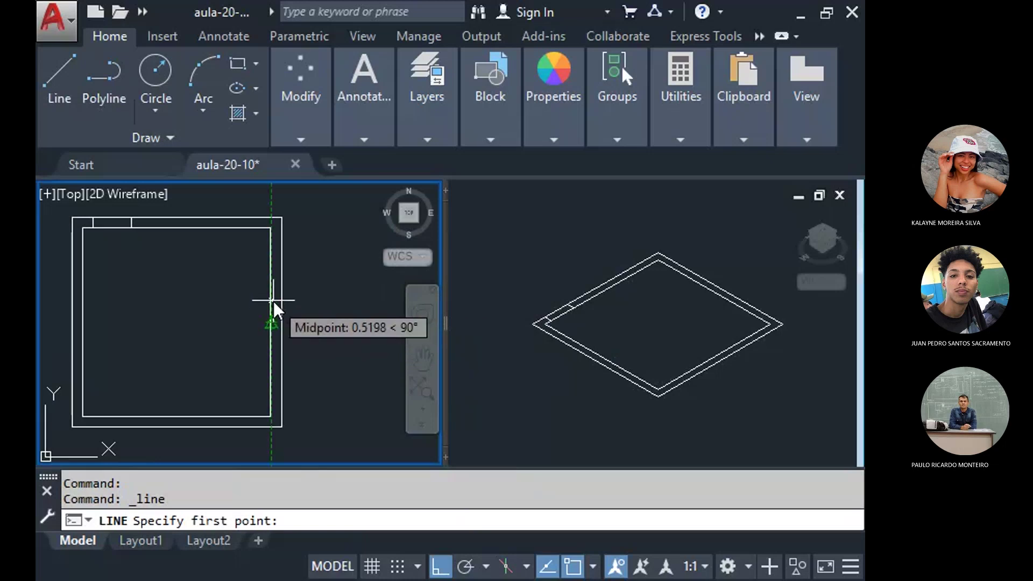
Draw a short line across the right wall, 1.5 above its midpoint.
{"action": "type", "text": "1.5"}
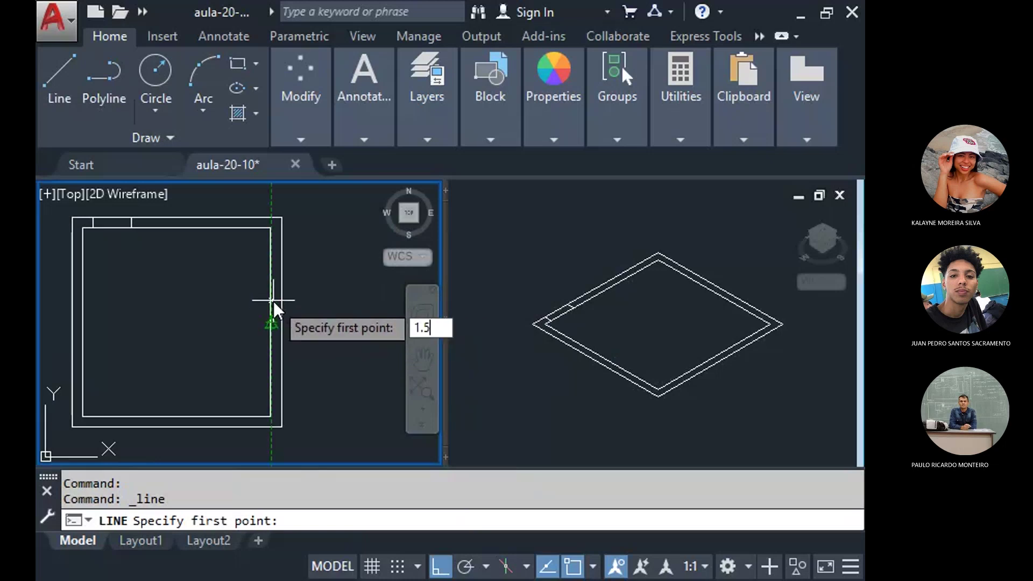
{"action": "key", "text": "Return"}
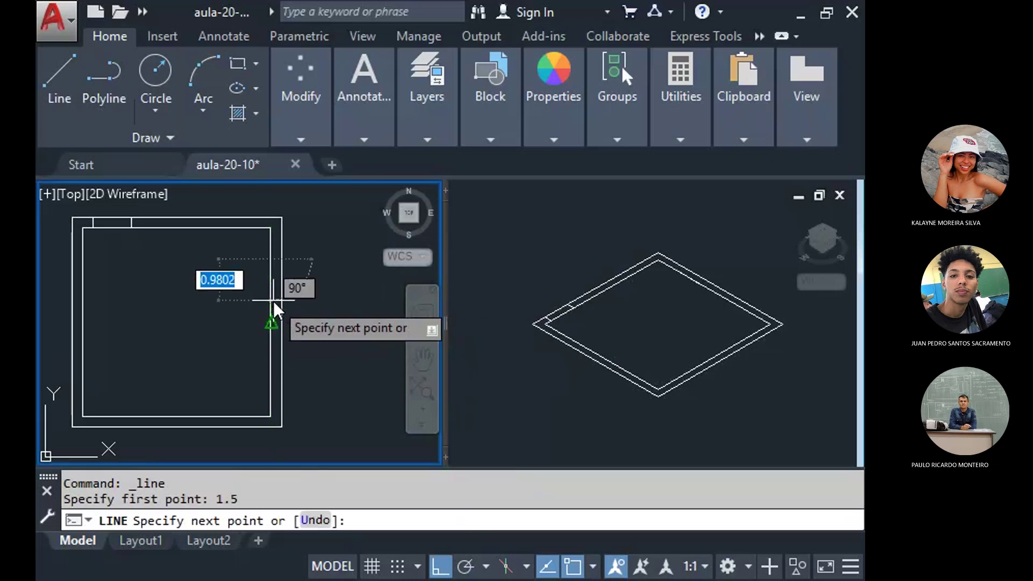
{"action": "left_click", "coordinate": [280, 253]}
{"action": "key", "text": "Return"}
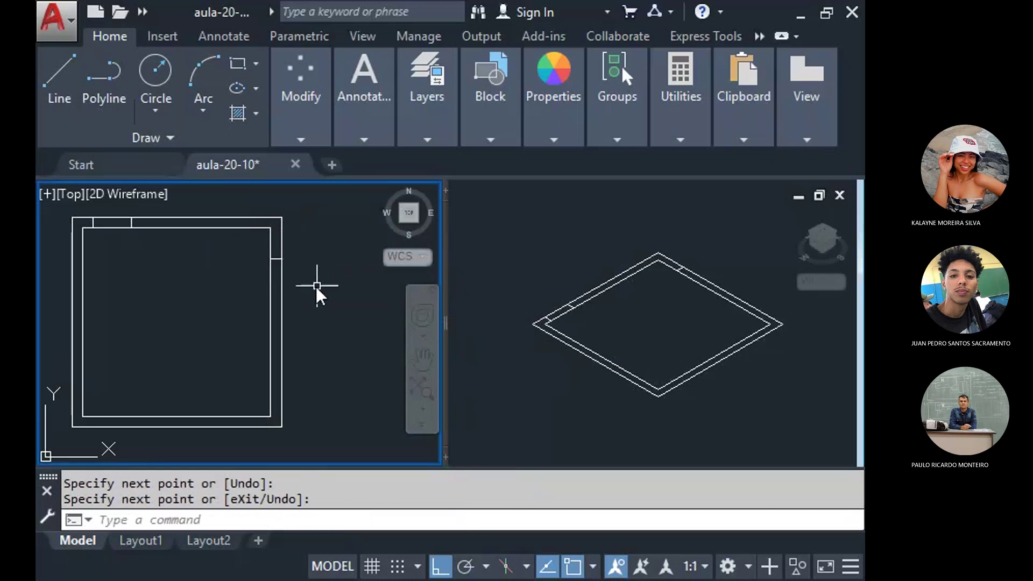
Offset that line 3 units down, then make the isometric viewport active.
{"action": "type", "text": "o"}
{"action": "key", "text": "Return"}
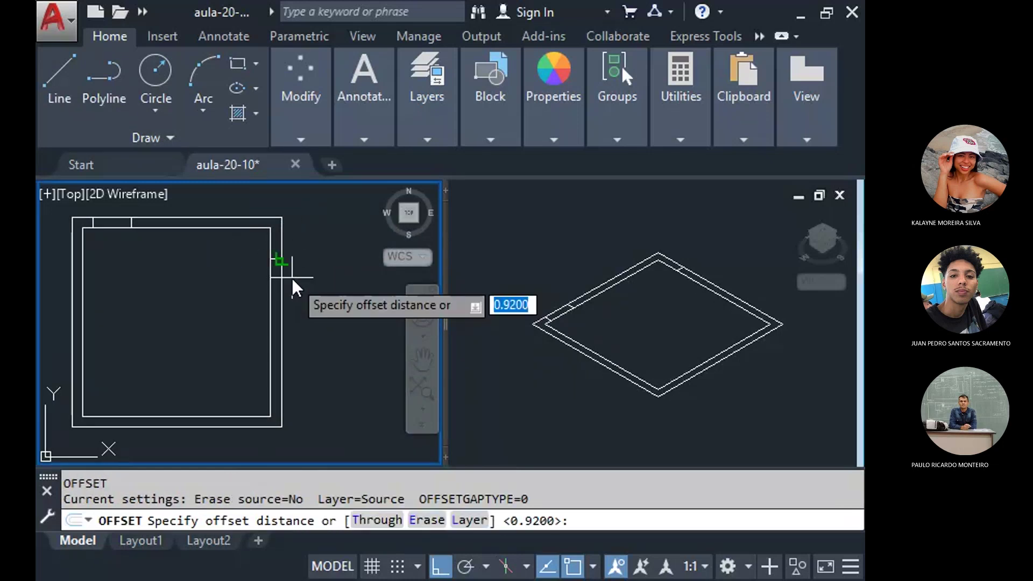
{"action": "type", "text": "3"}
{"action": "key", "text": "Return"}
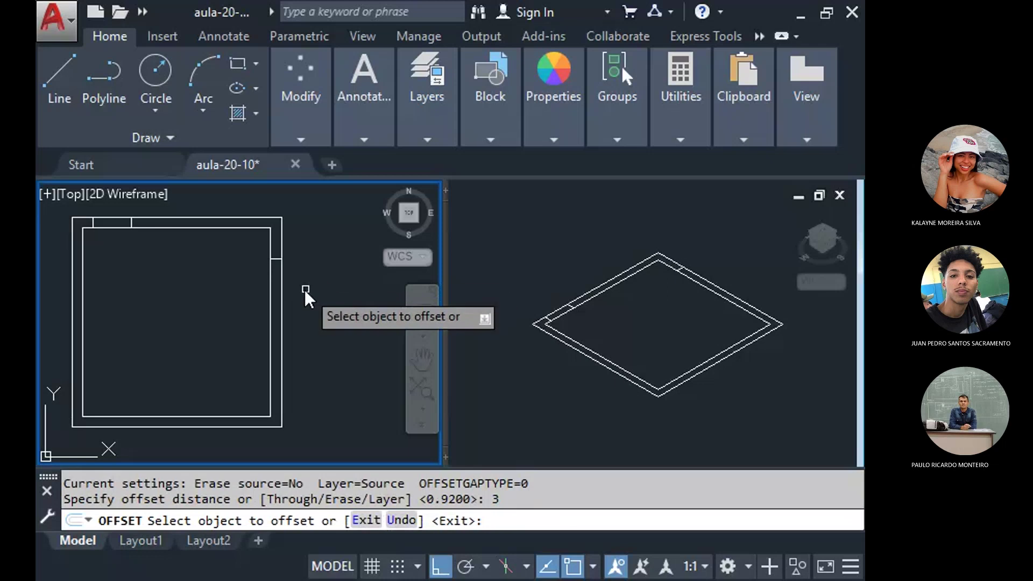
{"action": "left_click", "coordinate": [279, 259]}
{"action": "left_click", "coordinate": [302, 359]}
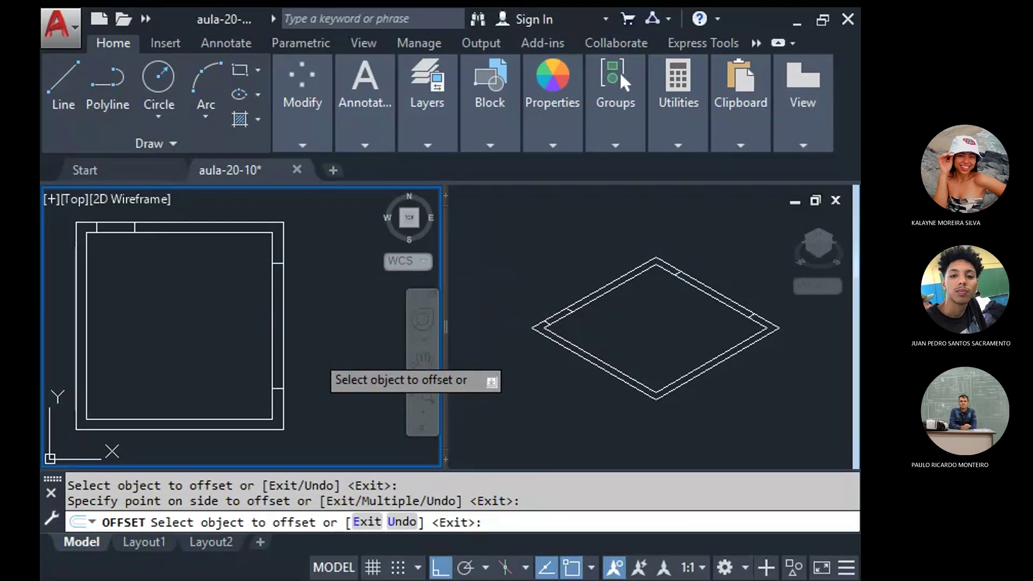
{"action": "key", "text": "Return"}
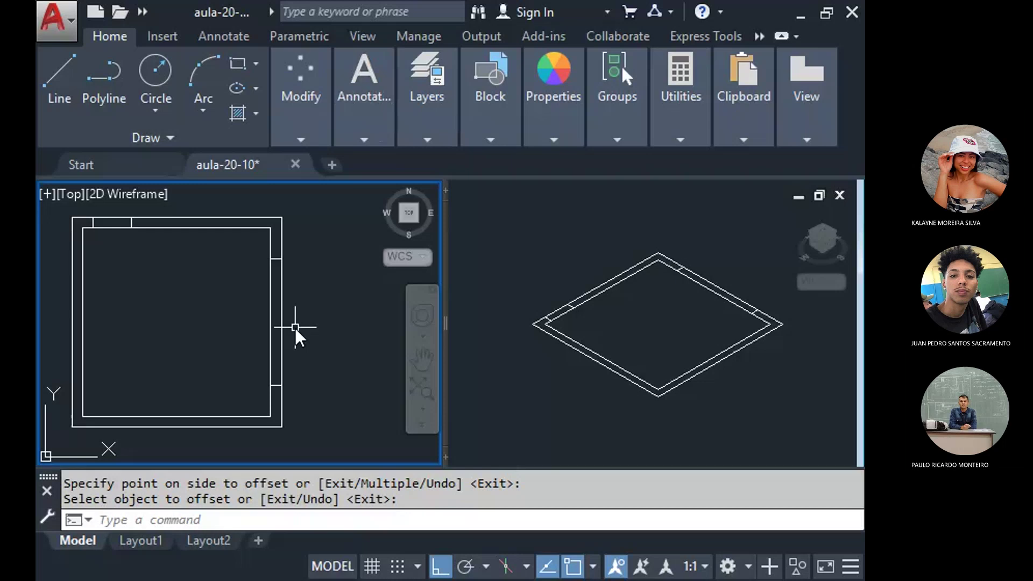
{"action": "middle_click_drag", "start_coordinate": [233, 342], "coordinate": [251, 347]}
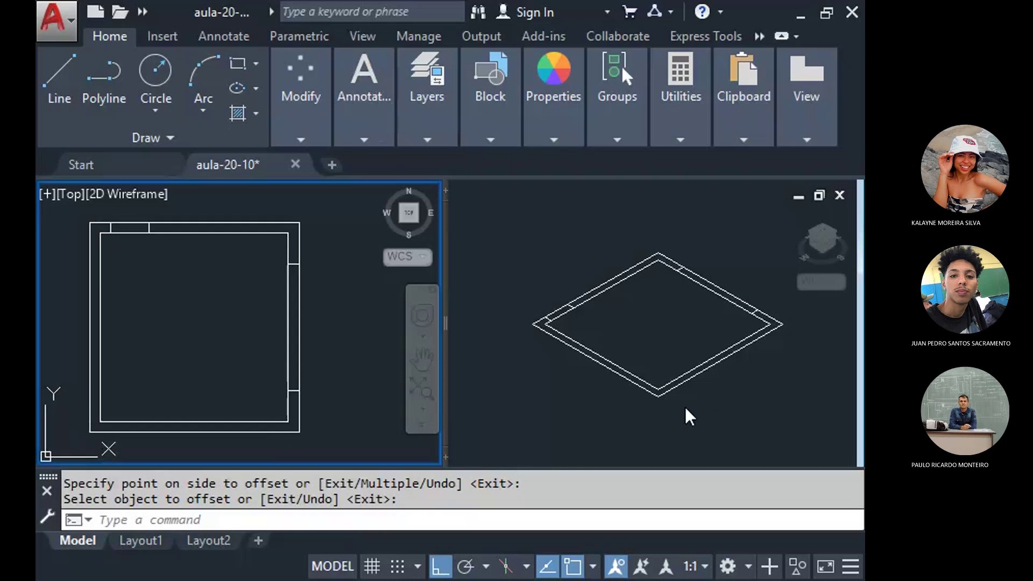
{"action": "left_click", "coordinate": [561, 410]}
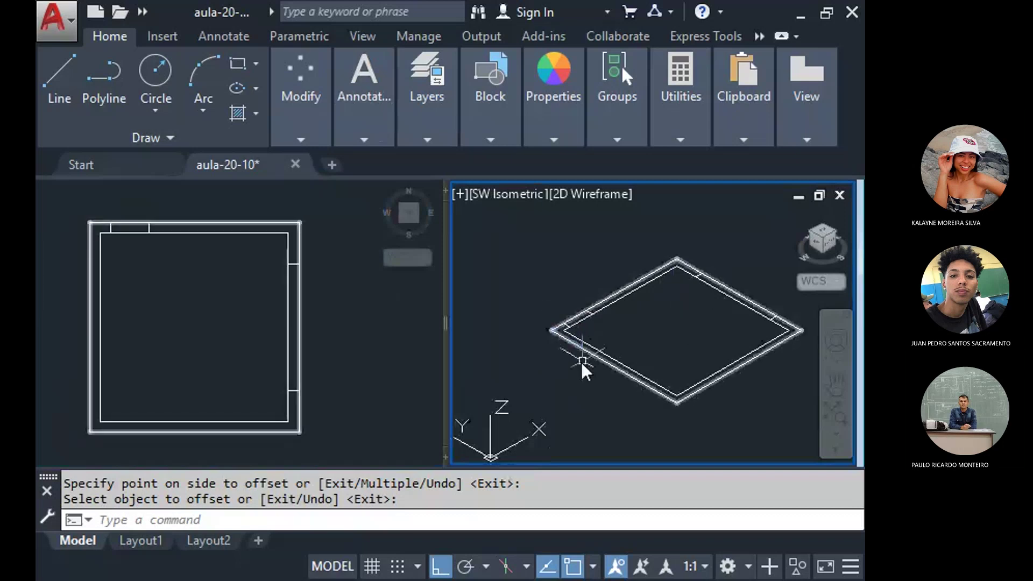
{"action": "left_click", "coordinate": [349, 356]}
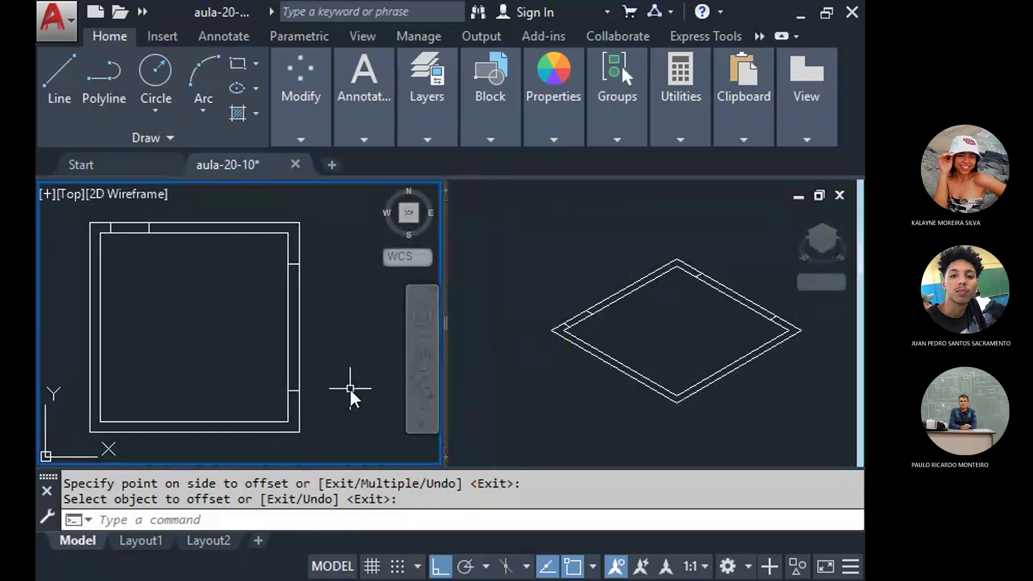
{"action": "type", "text": "e"}
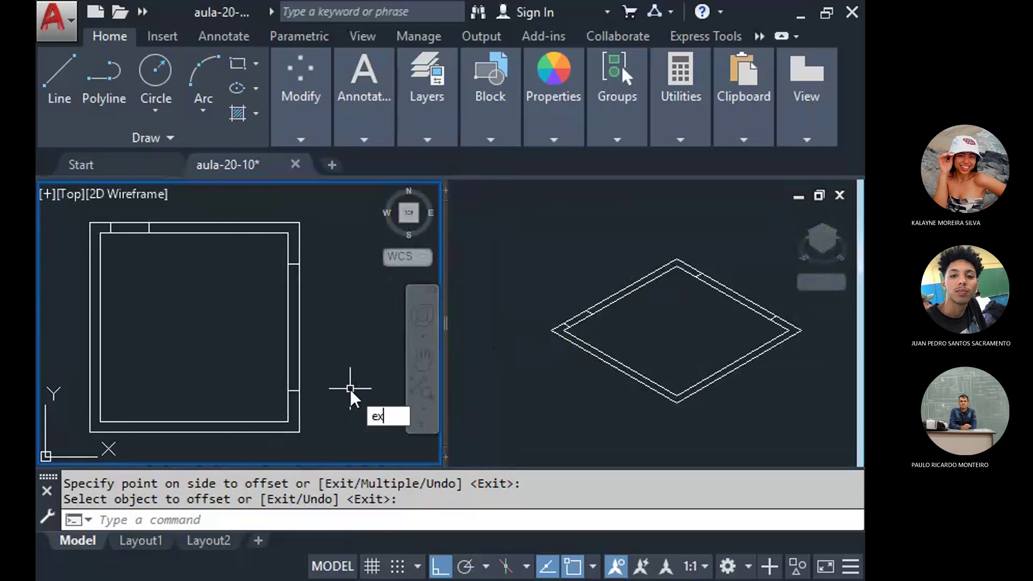
{"action": "type", "text": "xt"}
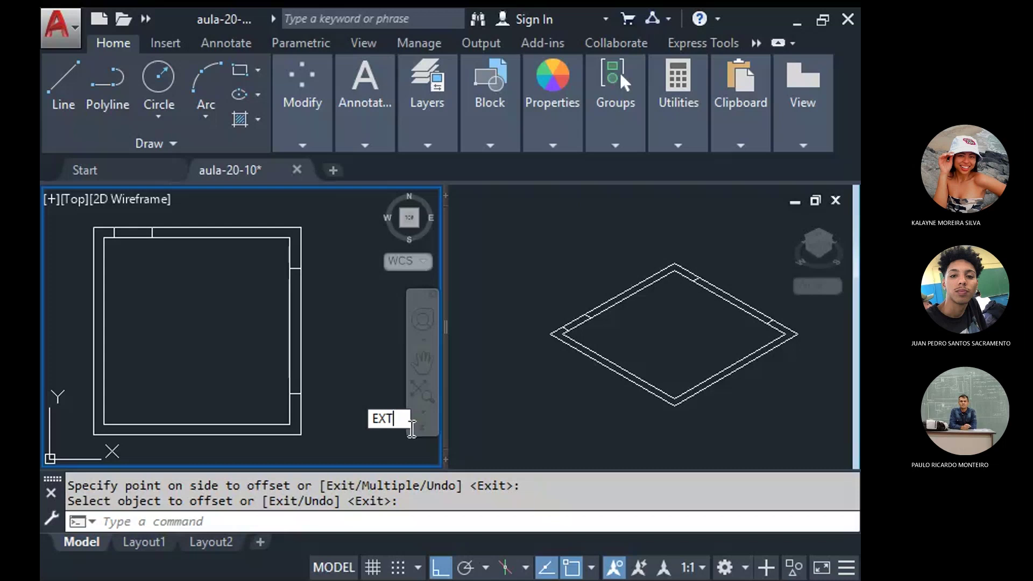
{"action": "left_click", "coordinate": [365, 368]}
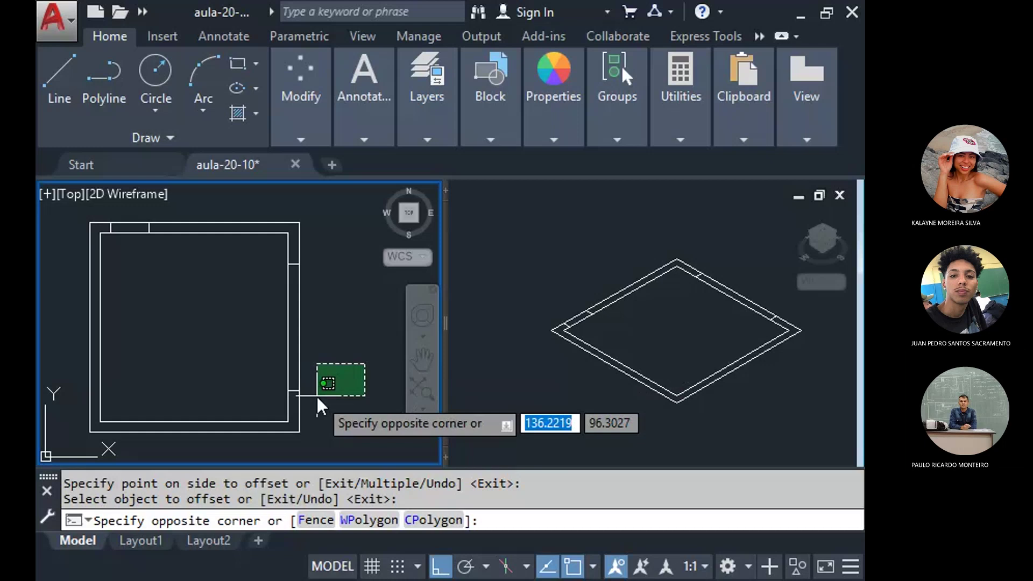
{"action": "mouse_move", "coordinate": [318, 396]}
{"action": "middle_mouse_down"}
{"action": "mouse_move", "coordinate": [334, 404]}
{"action": "mouse_move", "coordinate": [328, 385]}
{"action": "mouse_move", "coordinate": [318, 390]}
{"action": "mouse_move", "coordinate": [338, 389]}
{"action": "mouse_move", "coordinate": [324, 391]}
{"action": "mouse_move", "coordinate": [333, 382]}
{"action": "middle_mouse_up"}
{"action": "left_click", "coordinate": [334, 382]}
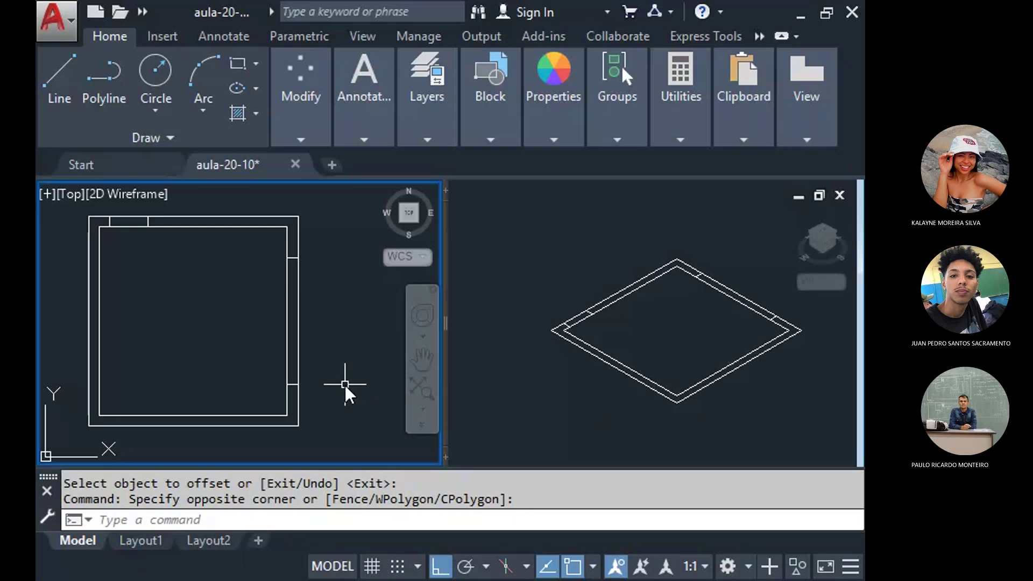
{"action": "type", "text": "EX"}
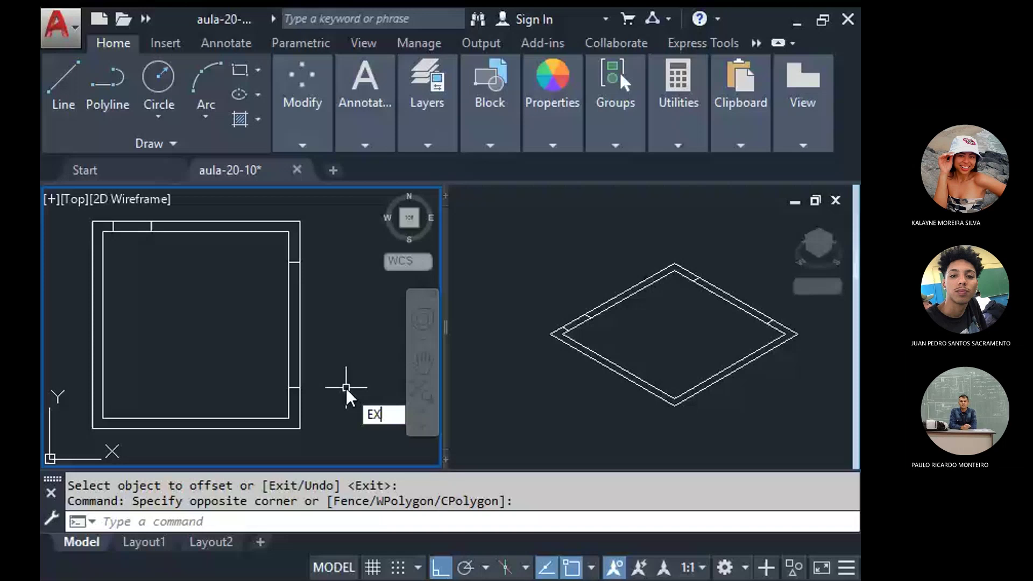
{"action": "type", "text": "T"}
Extrude the inner and outer wall polylines 3 units high in the SW Isometric viewport.
{"action": "key", "text": "Return"}
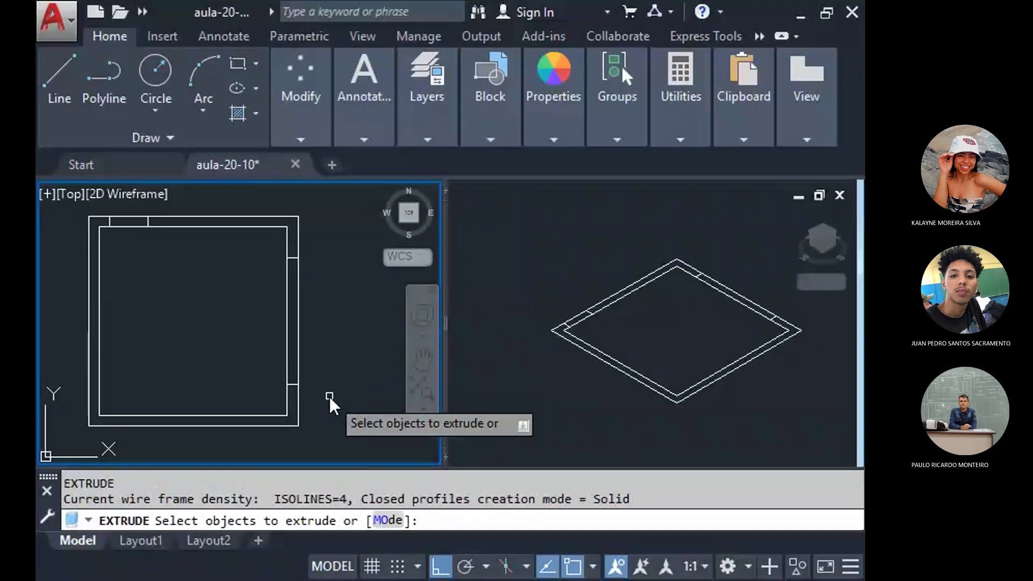
{"action": "left_click", "coordinate": [634, 333]}
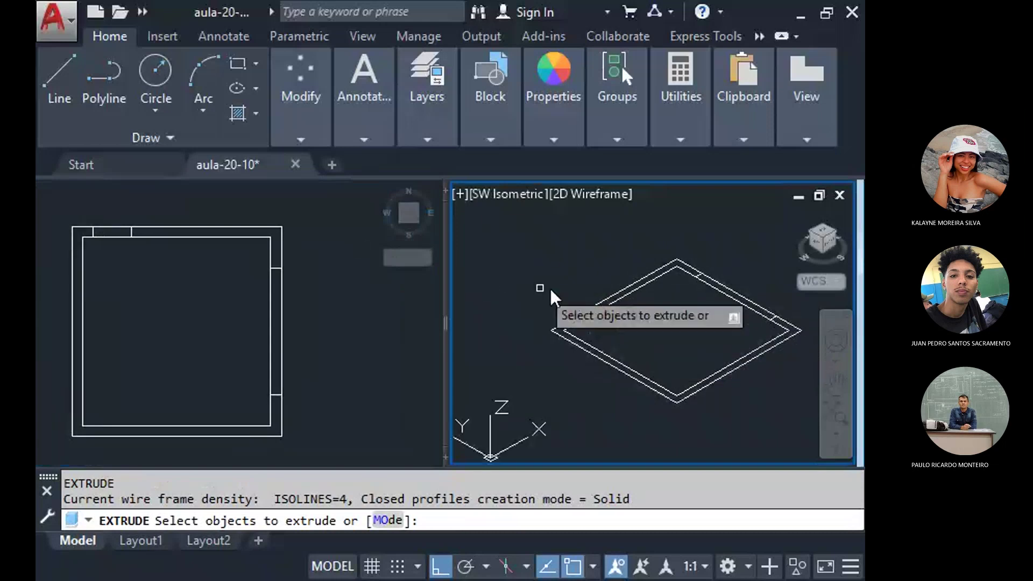
{"action": "middle_click_drag", "start_coordinate": [575, 273], "coordinate": [556, 270]}
{"action": "scroll", "coordinate": [672, 369], "scroll_direction": "up", "scroll_amount": 2}
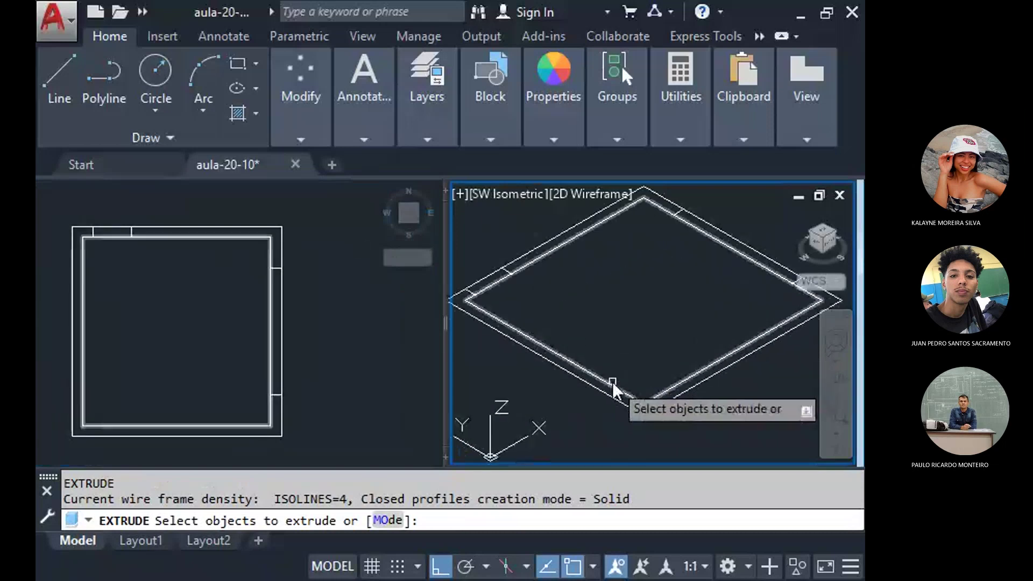
{"action": "left_click", "coordinate": [608, 384]}
{"action": "scroll", "coordinate": [601, 393], "scroll_direction": "down", "scroll_amount": 1}
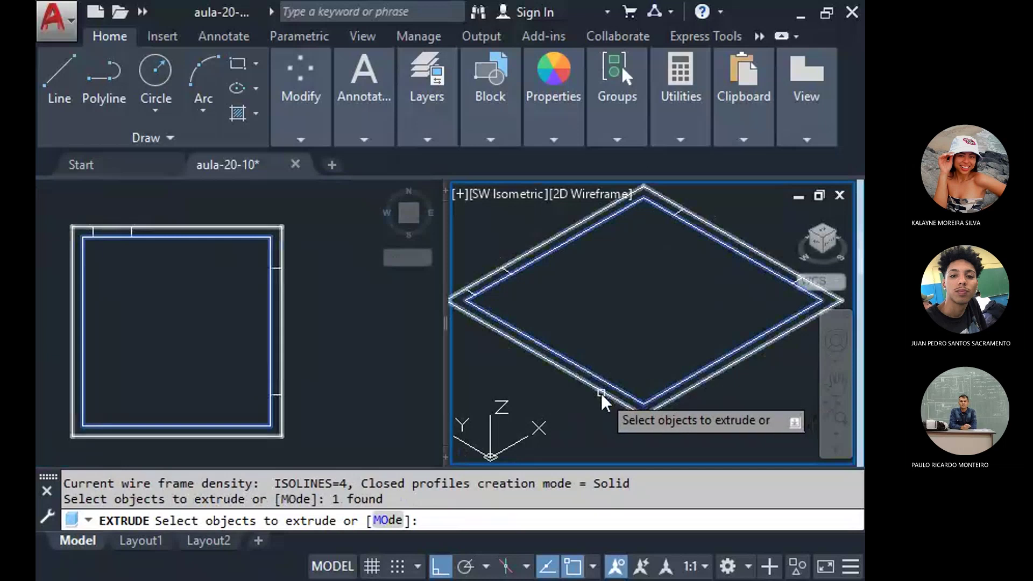
{"action": "left_click", "coordinate": [602, 392]}
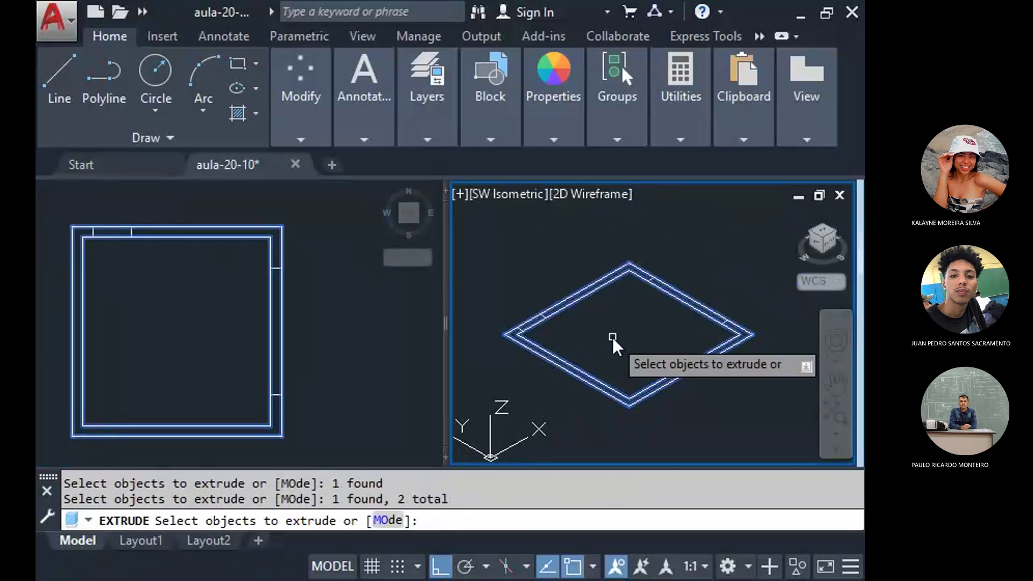
{"action": "key", "text": "Return"}
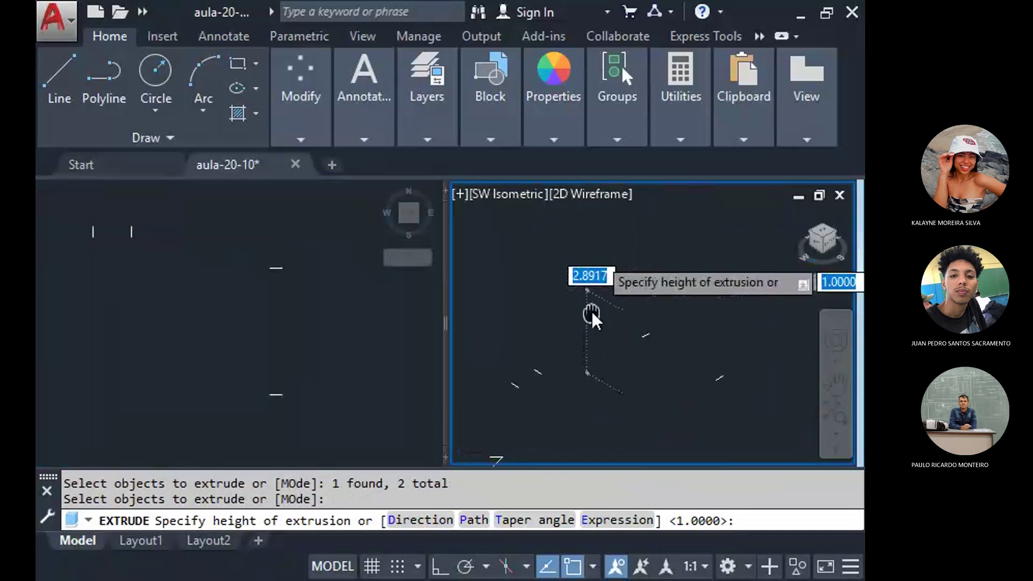
{"action": "scroll", "coordinate": [591, 298], "scroll_direction": "down", "scroll_amount": 4}
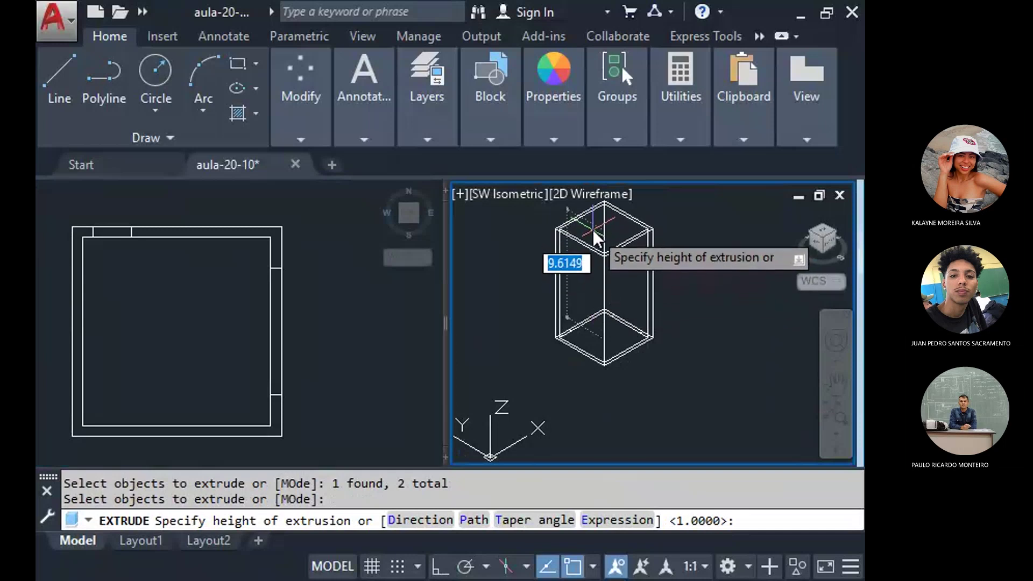
{"action": "type", "text": "3"}
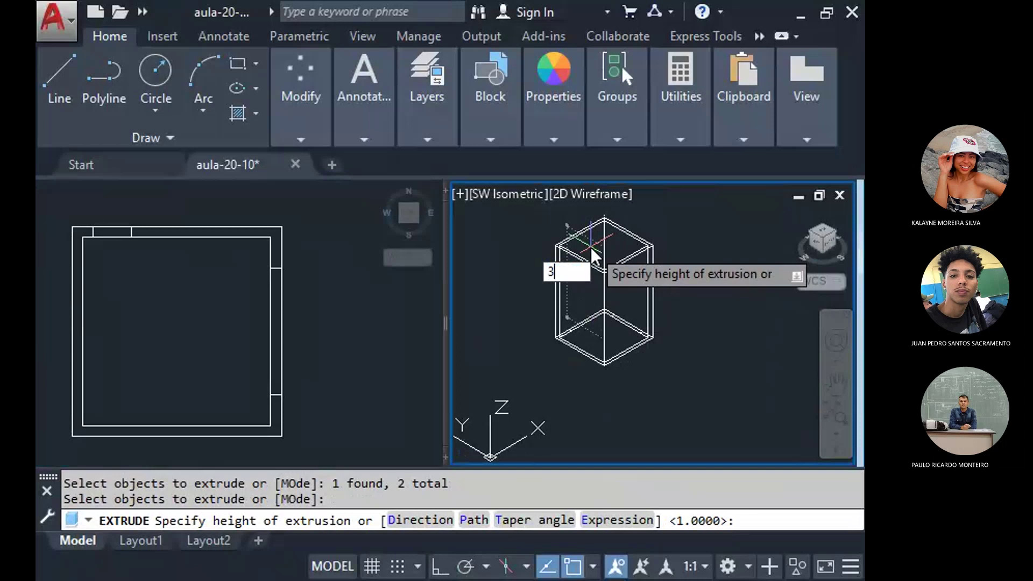
{"action": "key", "text": "Return"}
{"action": "scroll", "coordinate": [614, 355], "scroll_direction": "up", "scroll_amount": 2}
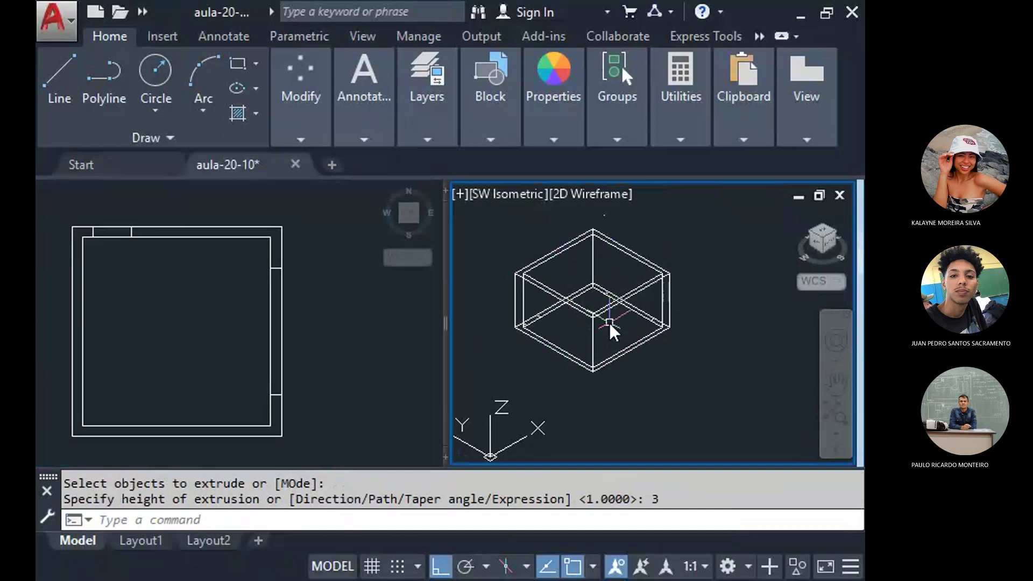
{"action": "left_click", "coordinate": [220, 261]}
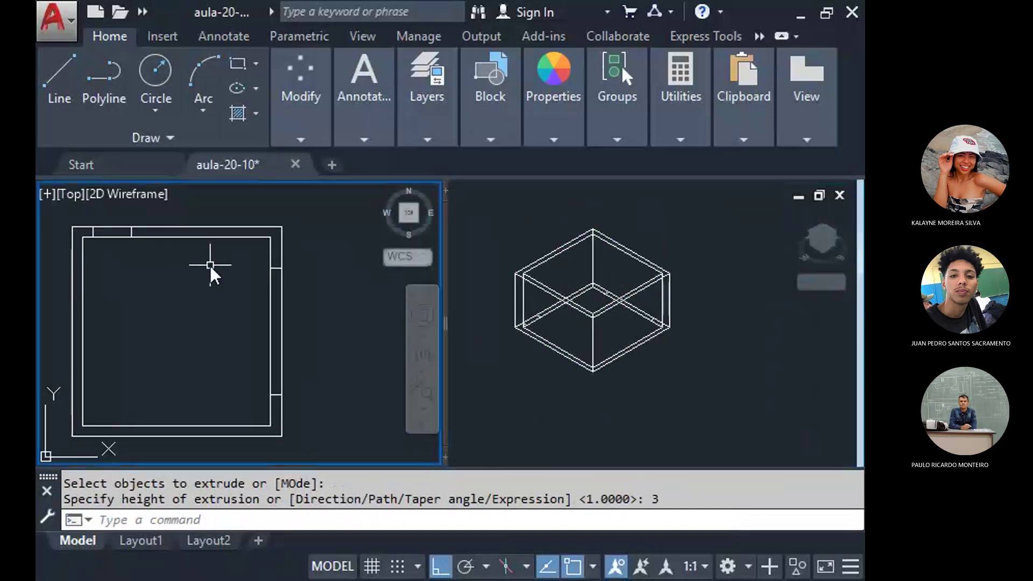
{"action": "left_click", "coordinate": [649, 223]}
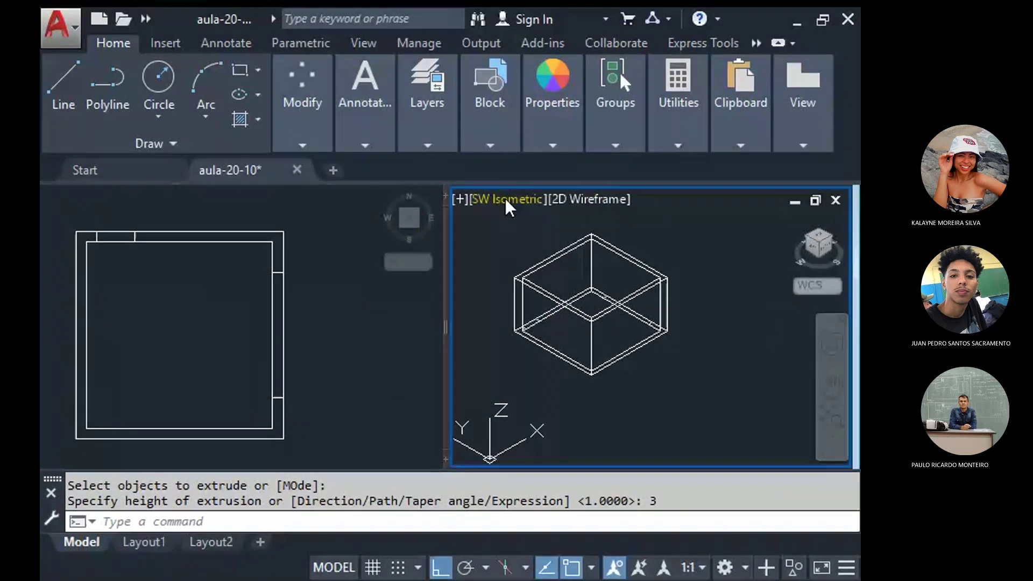
{"action": "left_click", "coordinate": [505, 198]}
{"action": "left_click", "coordinate": [574, 408]}
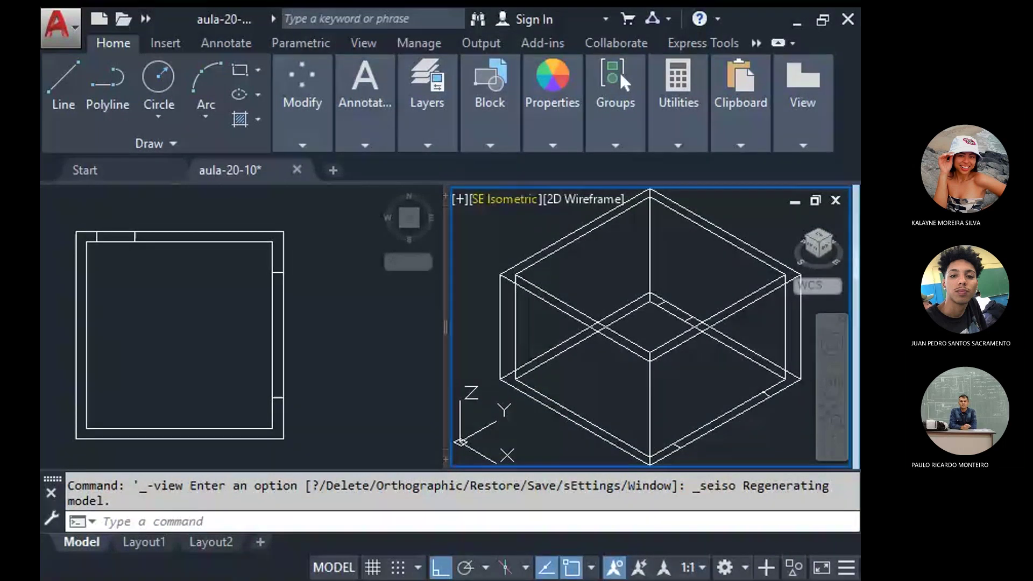
{"action": "type", "text": "3d"}
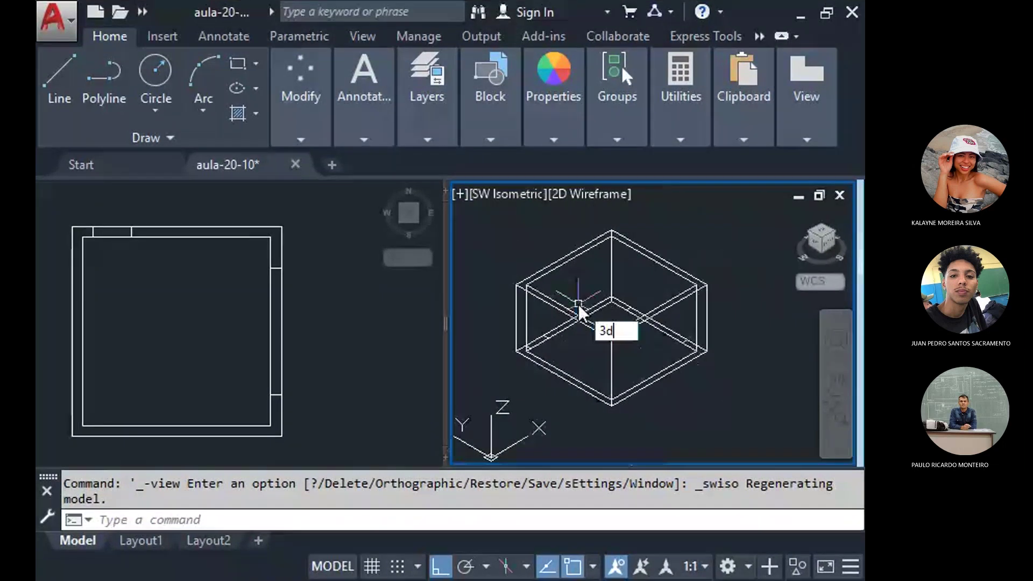
{"action": "type", "text": "o"}
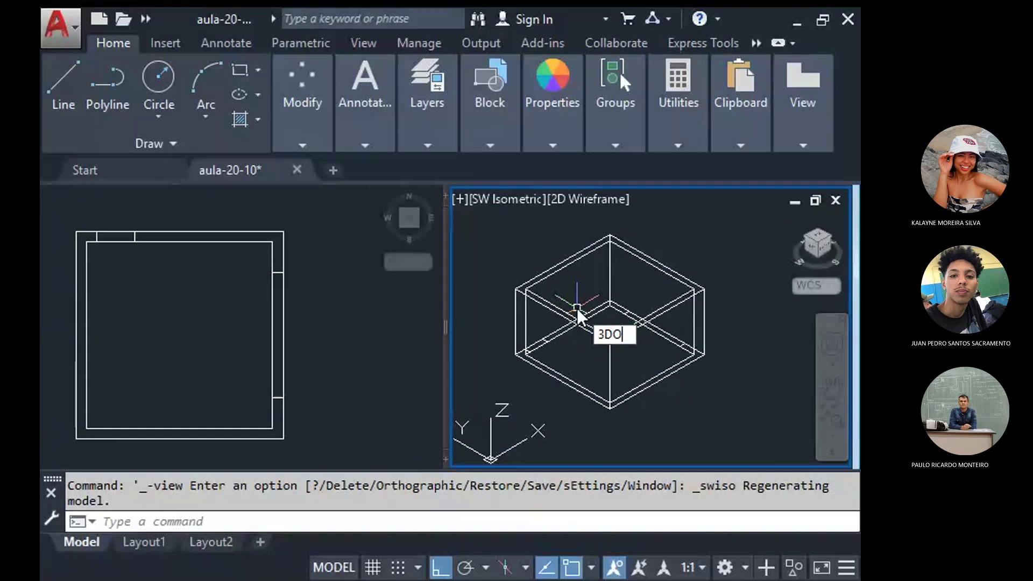
{"action": "key", "text": "Return"}
{"action": "left_click_drag", "start_coordinate": [618, 307], "coordinate": [583, 325]}
{"action": "key", "text": "Escape"}
{"action": "key", "text": "Escape"}
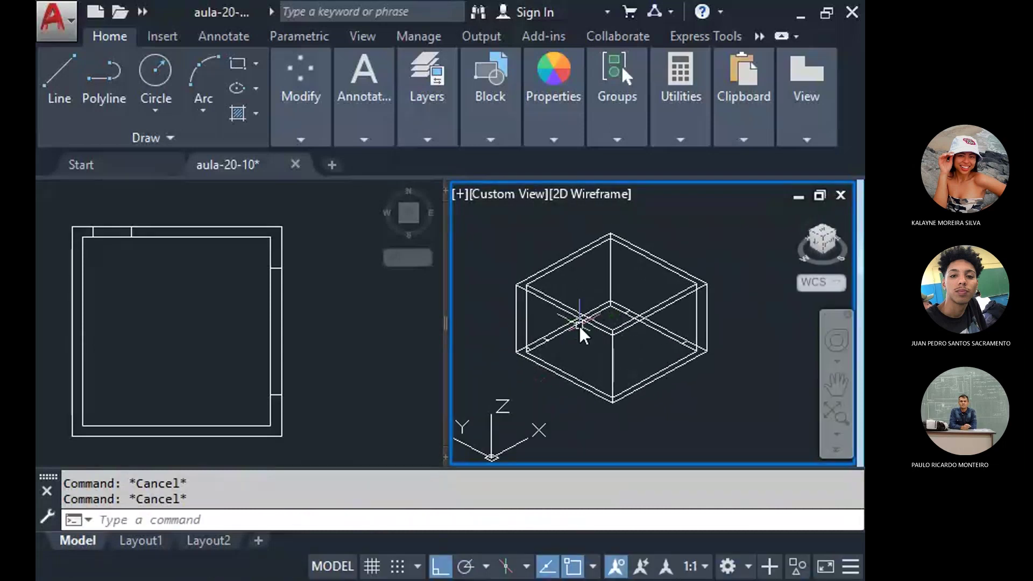
{"action": "key", "text": "ctrl+z"}
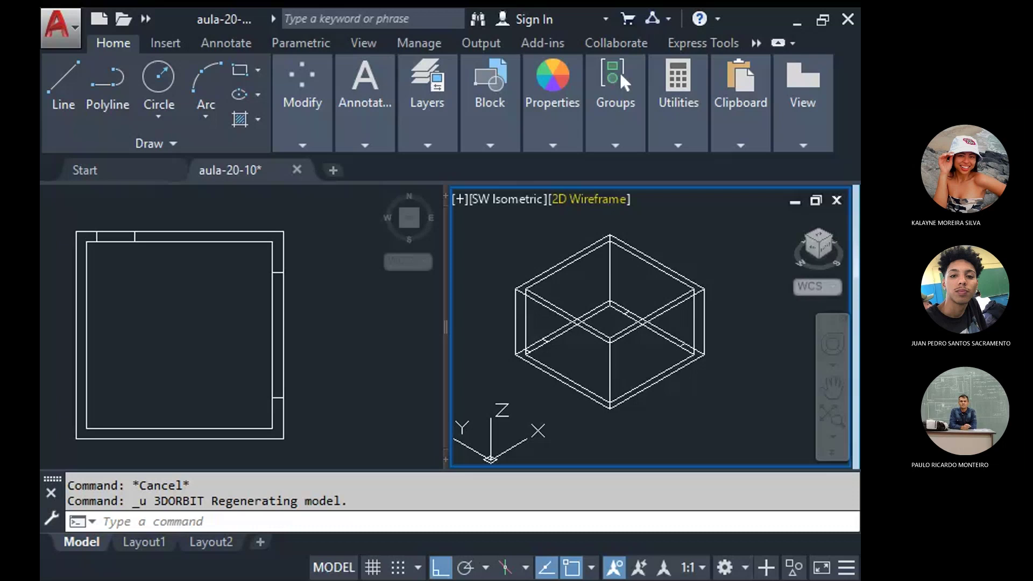
Preview the box in Conceptual and Hidden styles, then return it to 2D Wireframe.
{"action": "left_click", "coordinate": [592, 199]}
{"action": "left_click", "coordinate": [621, 224]}
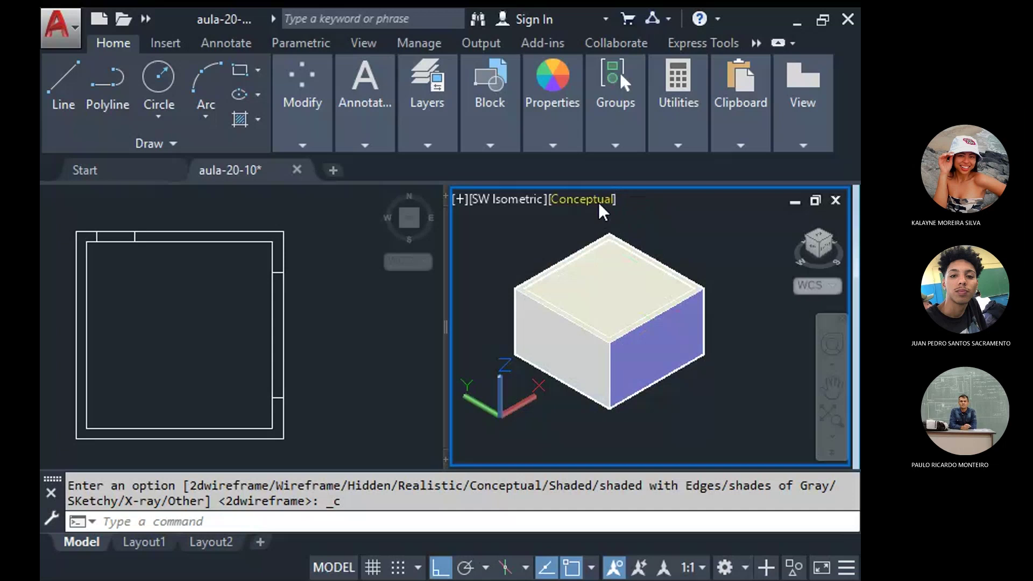
{"action": "left_click", "coordinate": [596, 199]}
{"action": "left_click", "coordinate": [618, 235]}
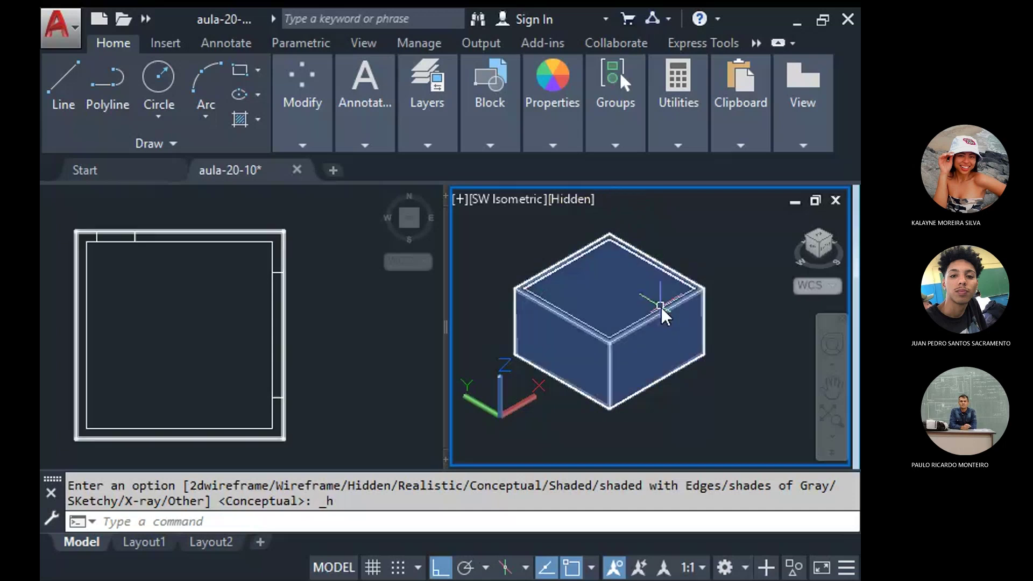
{"action": "left_click", "coordinate": [574, 197]}
{"action": "left_click", "coordinate": [631, 243]}
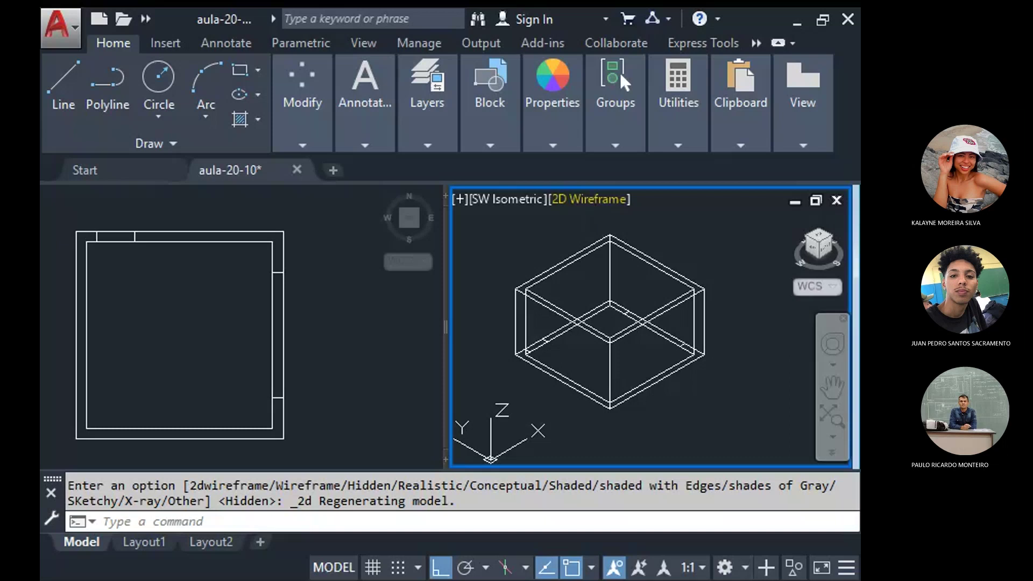
Try Hidden, Realistic, Shaded and Shaded with Edges, settling on Shades of Gray.
{"action": "left_click", "coordinate": [587, 242]}
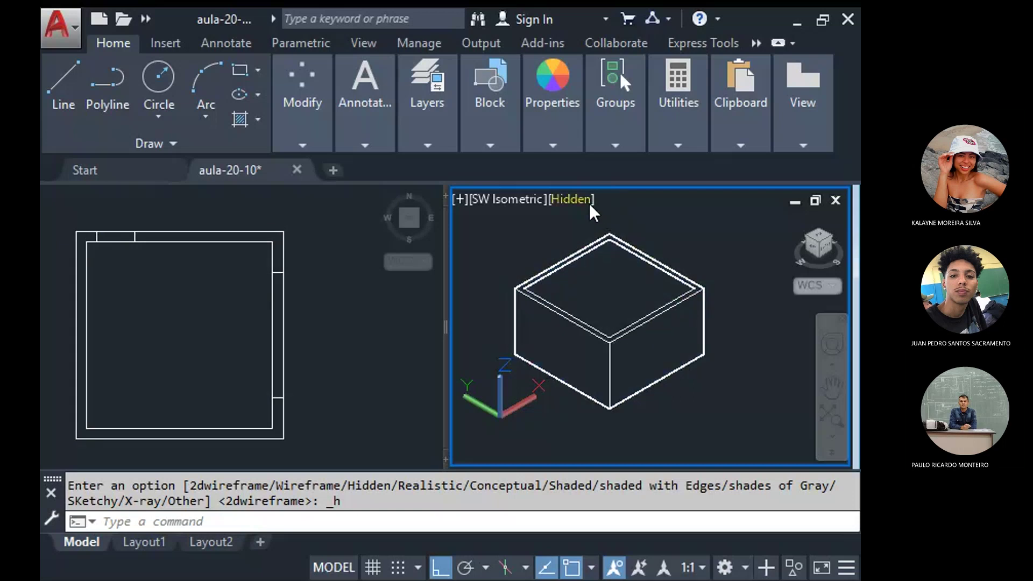
{"action": "left_click", "coordinate": [648, 319]}
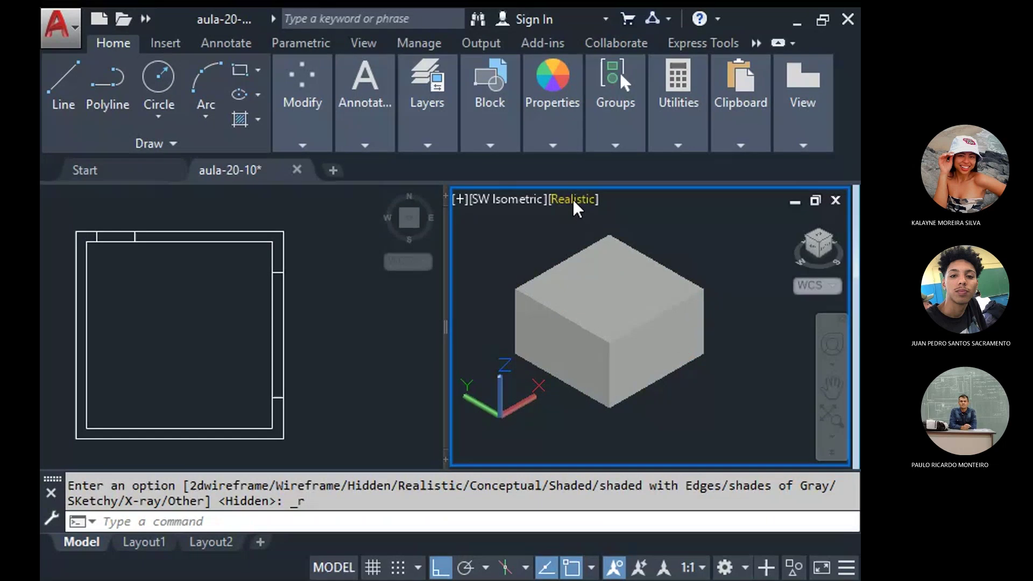
{"action": "left_click", "coordinate": [573, 199]}
{"action": "left_click", "coordinate": [648, 331]}
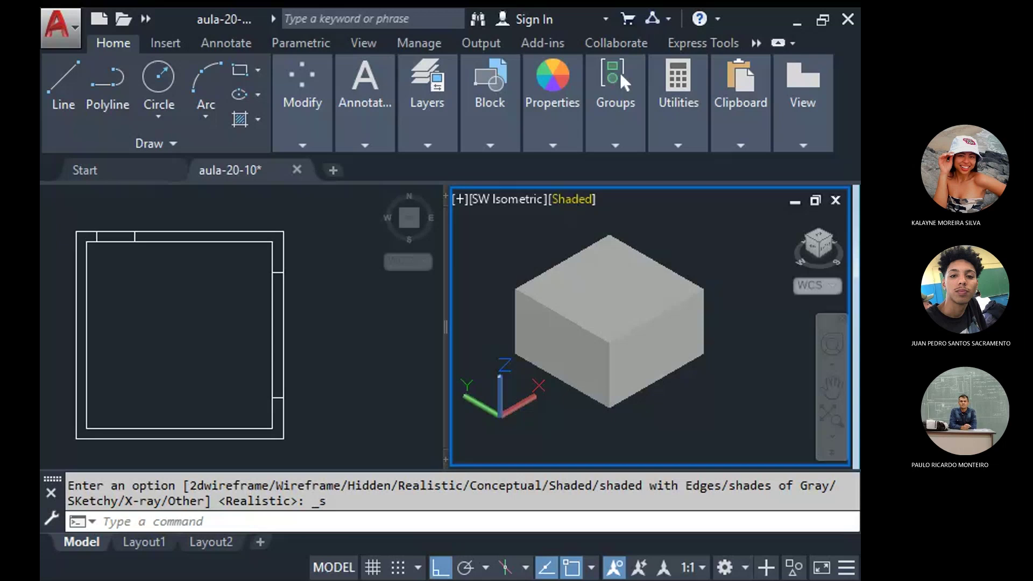
{"action": "left_click", "coordinate": [573, 199]}
{"action": "left_click", "coordinate": [690, 364]}
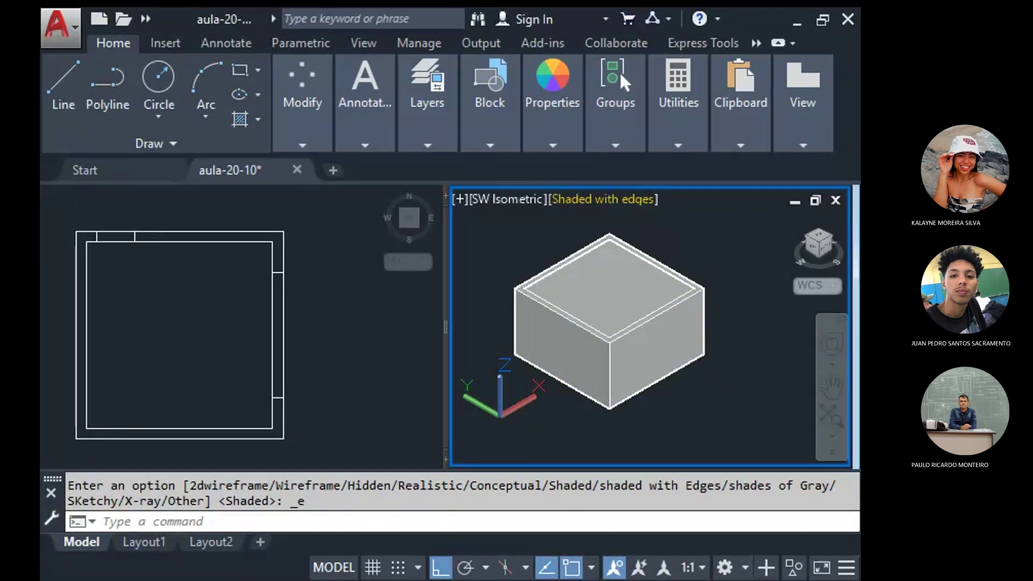
{"action": "left_click", "coordinate": [603, 199]}
{"action": "left_click", "coordinate": [726, 384]}
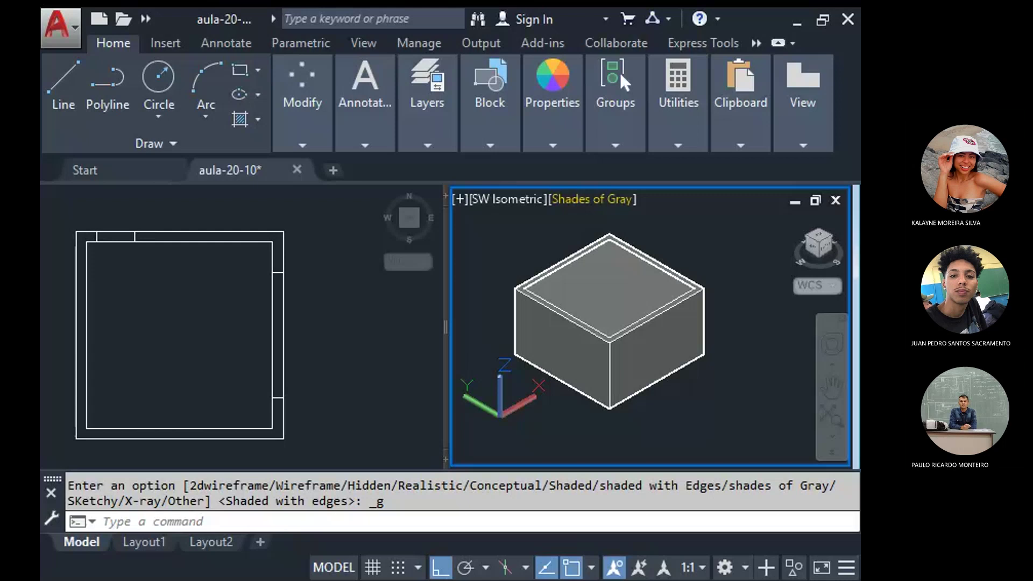
{"action": "left_click", "coordinate": [592, 199]}
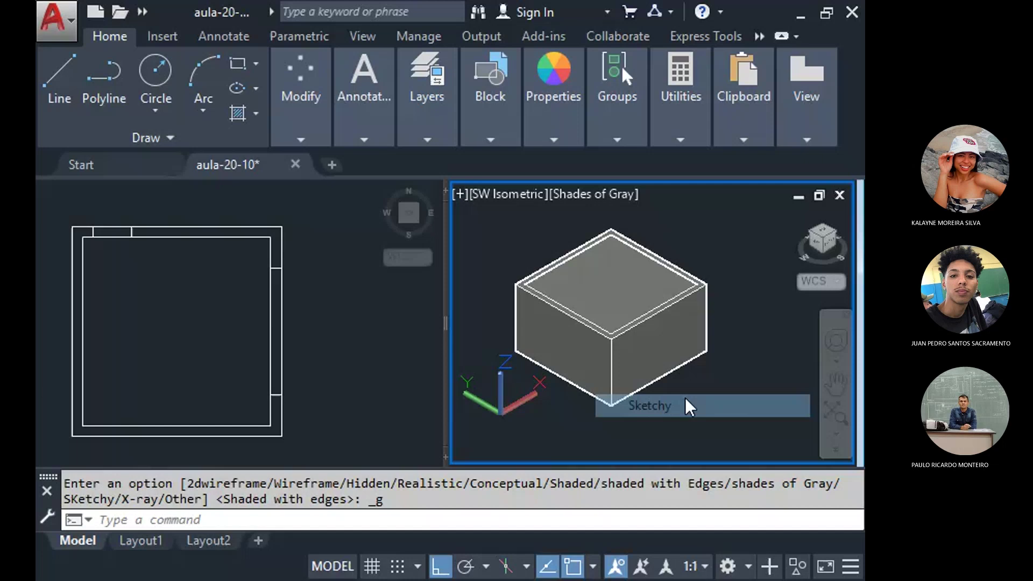
Preview Sketchy, 2D Wireframe and X-Ray styles, ending with the box Shaded with Edges.
{"action": "left_click", "coordinate": [685, 401]}
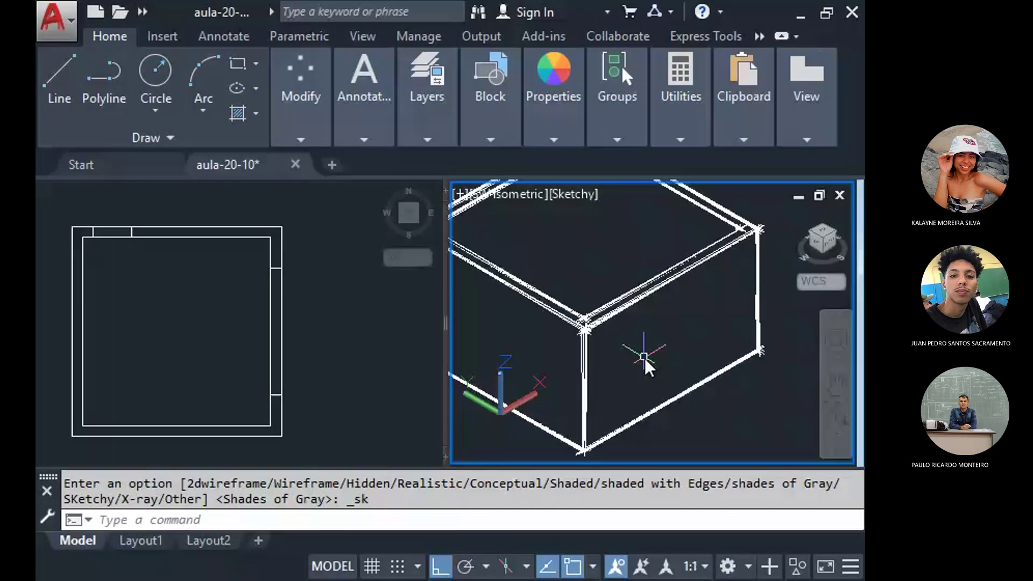
{"action": "scroll", "coordinate": [645, 357], "scroll_direction": "down", "scroll_amount": 5}
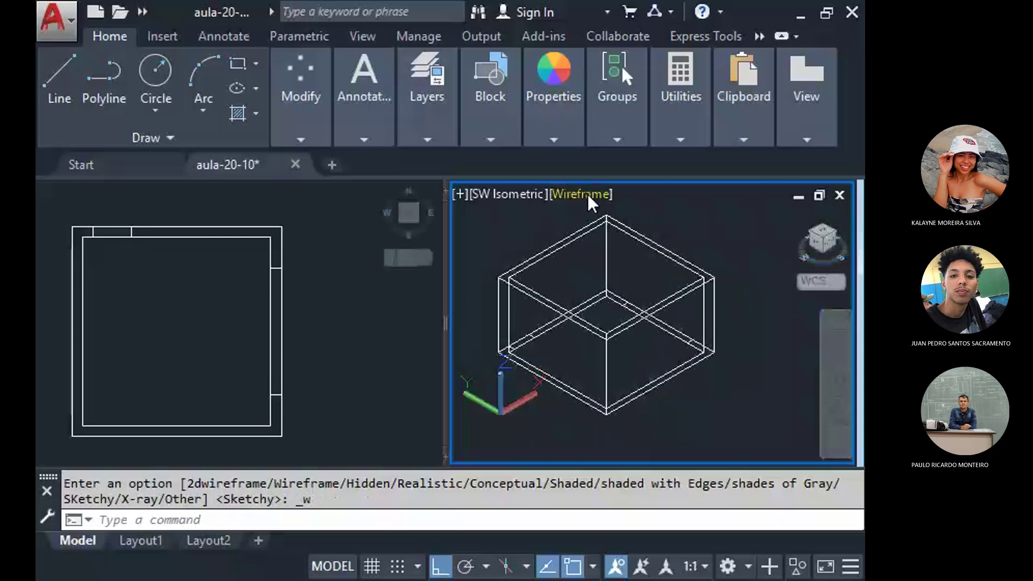
{"action": "left_click", "coordinate": [587, 194]}
{"action": "left_click", "coordinate": [586, 201]}
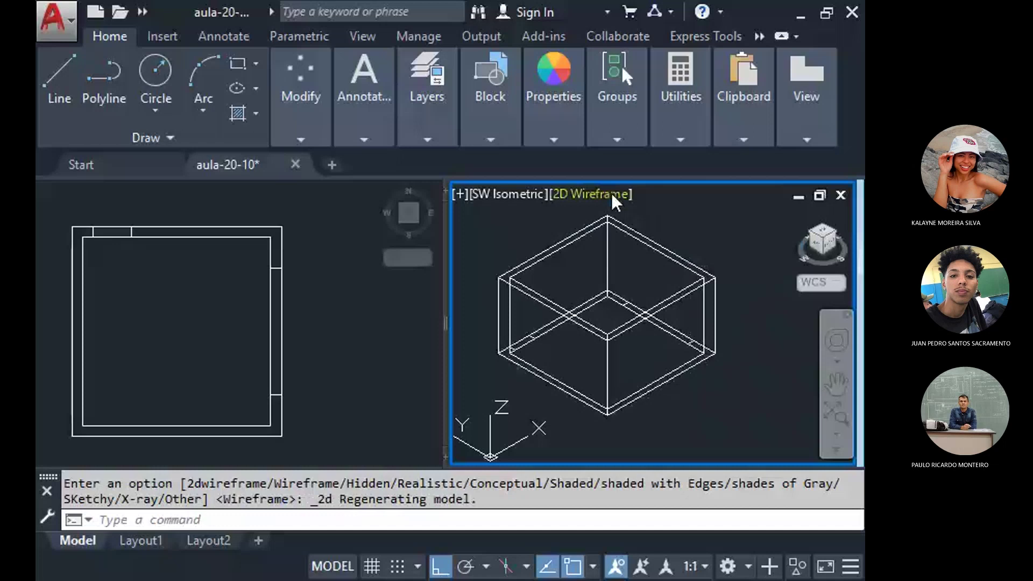
{"action": "left_click", "coordinate": [611, 192]}
{"action": "left_click", "coordinate": [613, 309]}
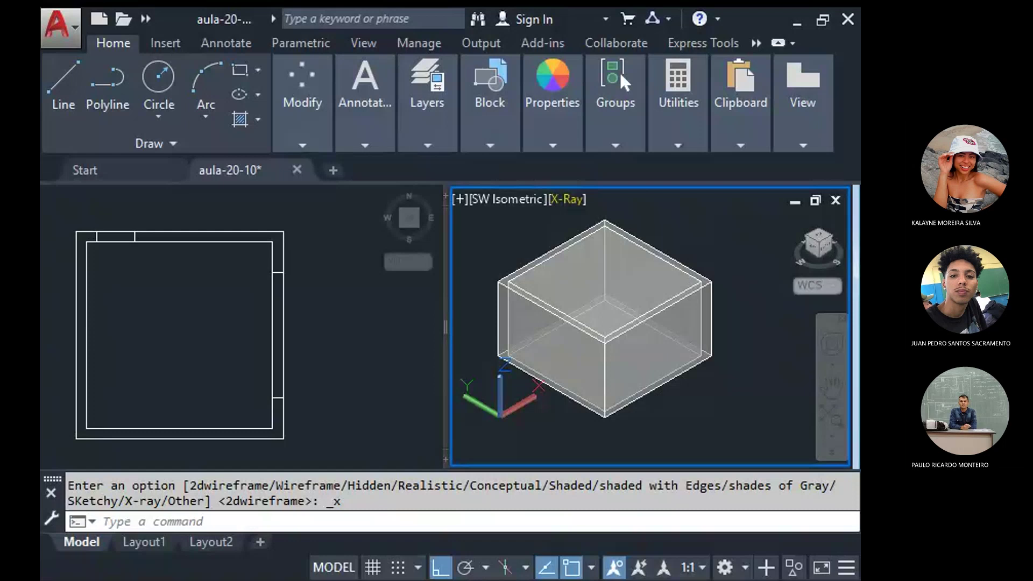
{"action": "left_click", "coordinate": [655, 363]}
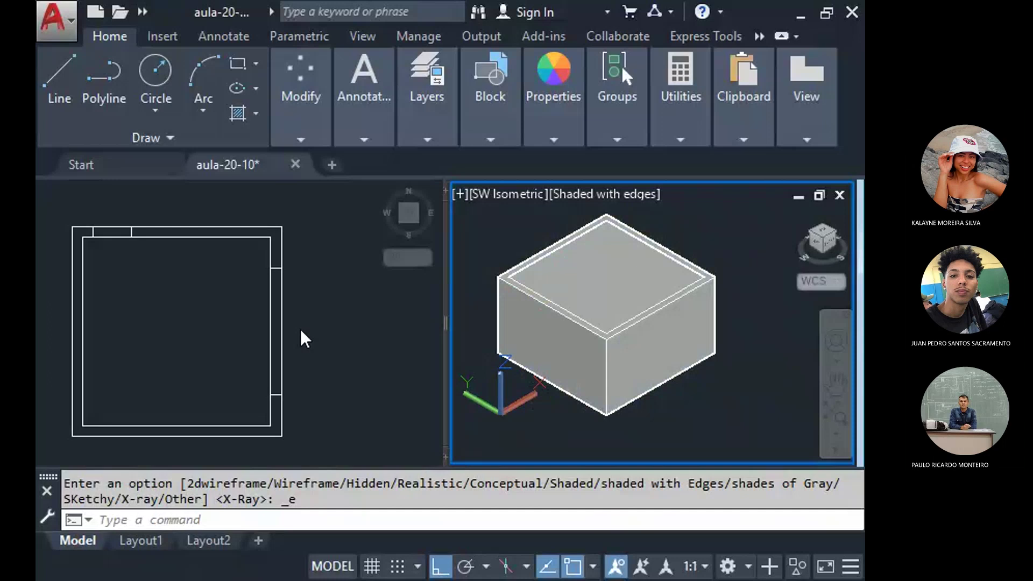
{"action": "type", "text": "s"}
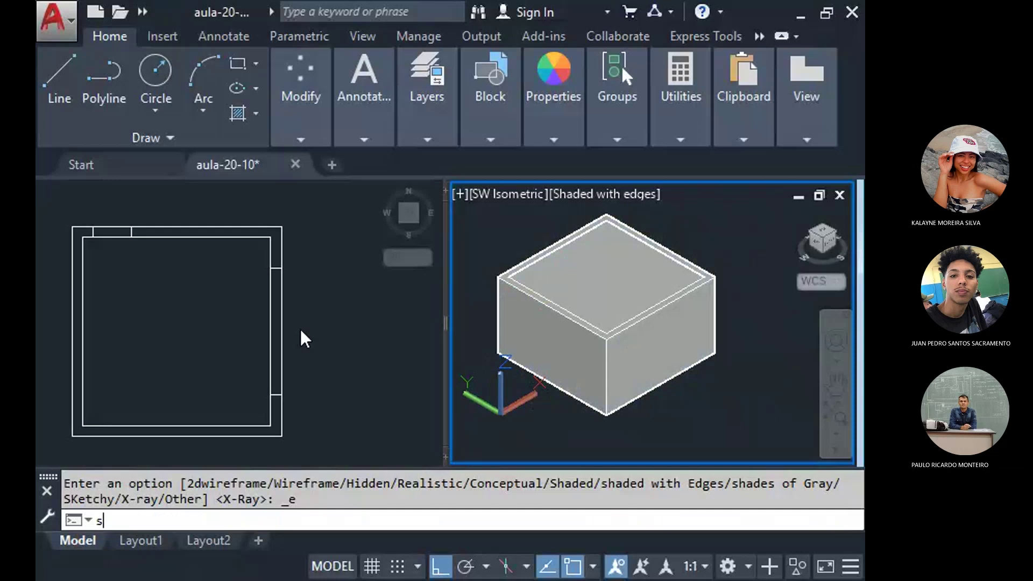
{"action": "type", "text": "ub"}
Start SUBTRACT and choose the outer box solid as the one to keep.
{"action": "key", "text": "Escape"}
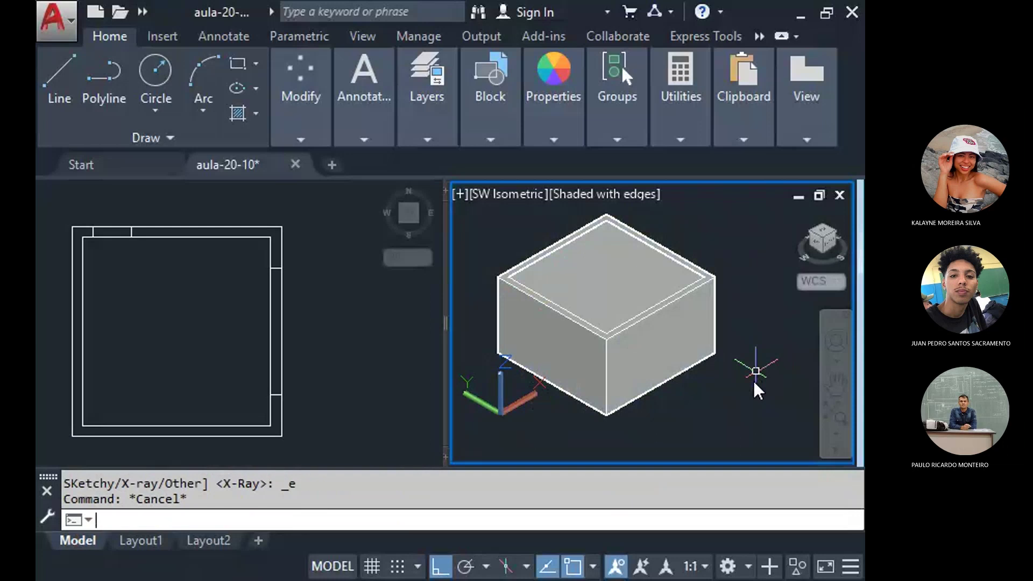
{"action": "type", "text": "SUb"}
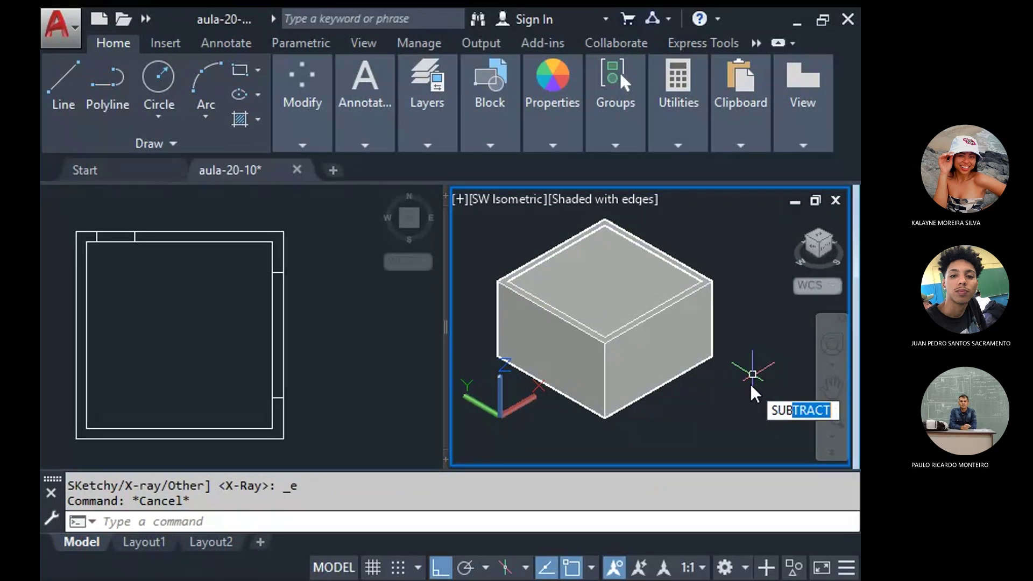
{"action": "key", "text": "Return"}
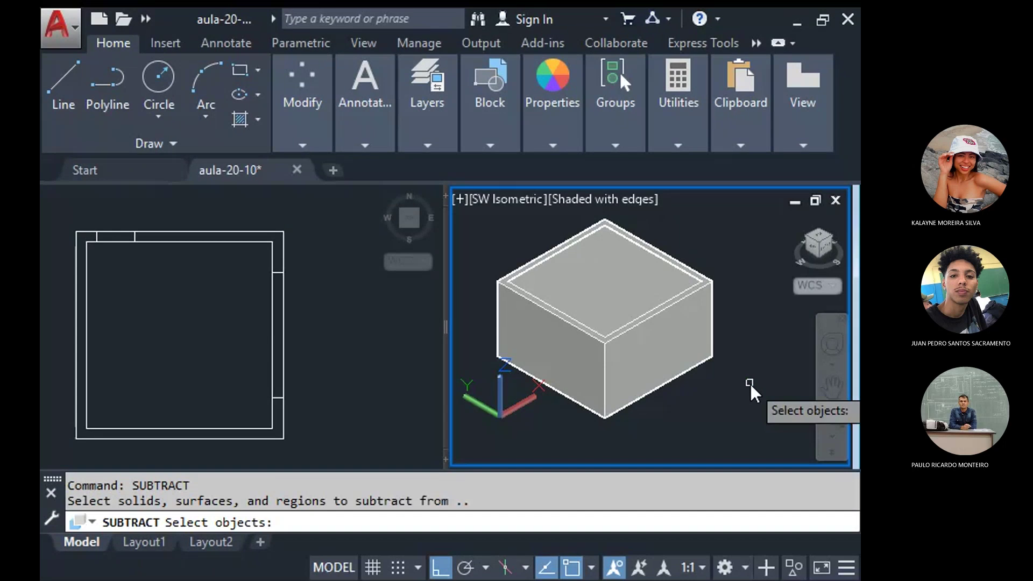
{"action": "middle_click_drag", "start_coordinate": [701, 264], "coordinate": [757, 286]}
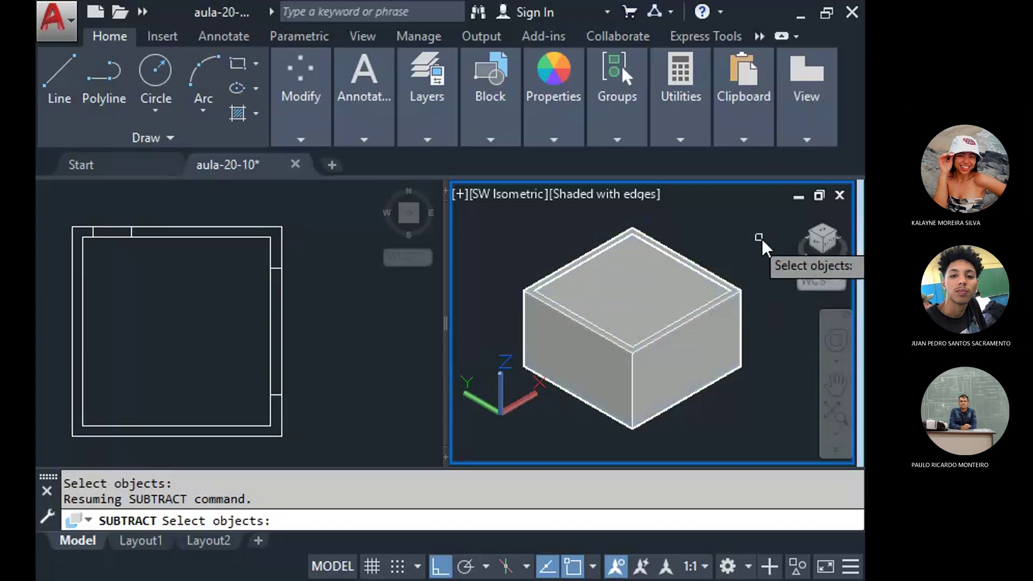
{"action": "scroll", "coordinate": [752, 270], "scroll_direction": "up", "scroll_amount": 2}
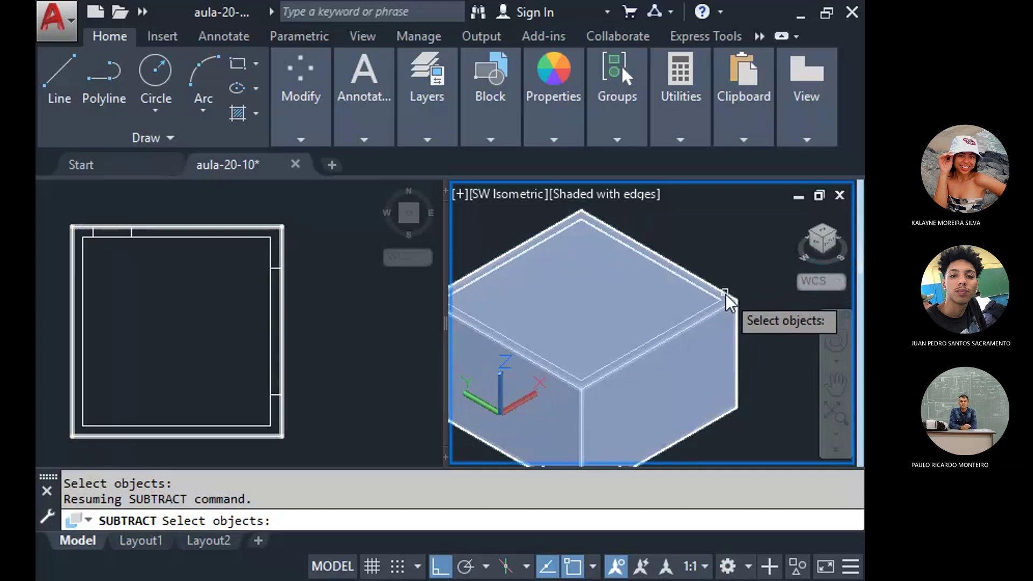
{"action": "left_click", "coordinate": [725, 294]}
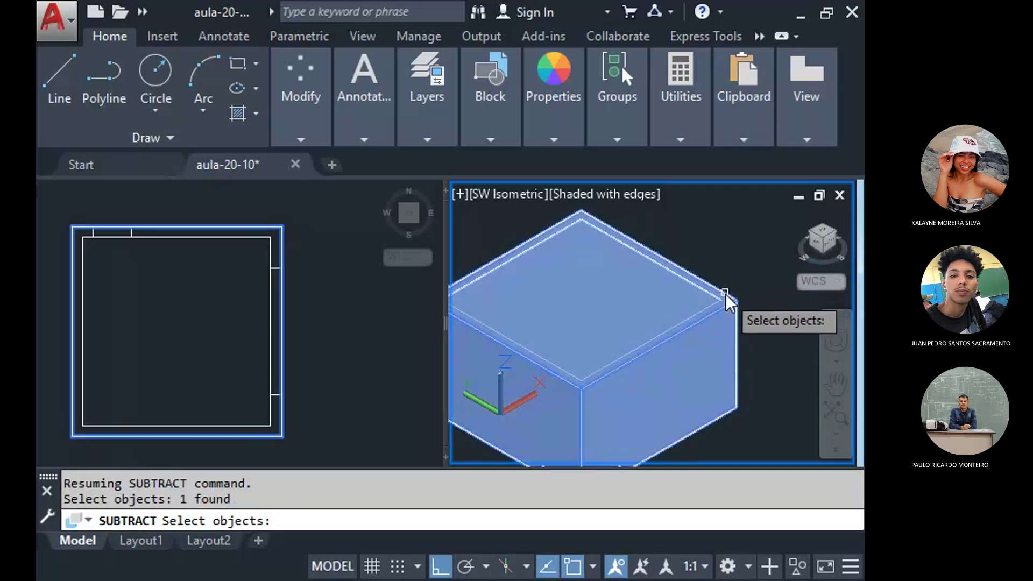
{"action": "key", "text": "Return"}
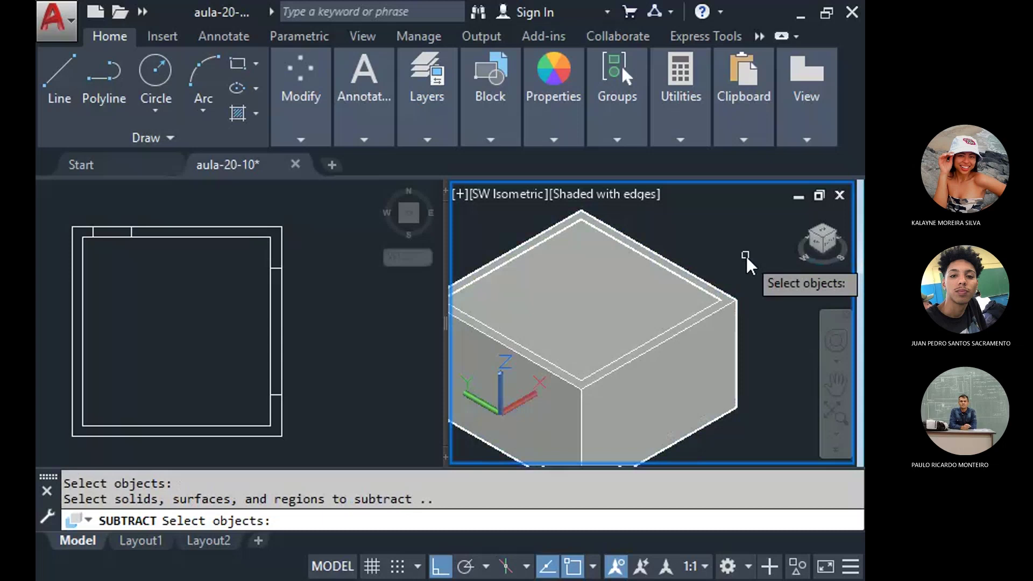
Subtract the inner box solid from the outer one, leaving hollow open-topped walls.
{"action": "scroll", "coordinate": [747, 257], "scroll_direction": "down", "scroll_amount": 2}
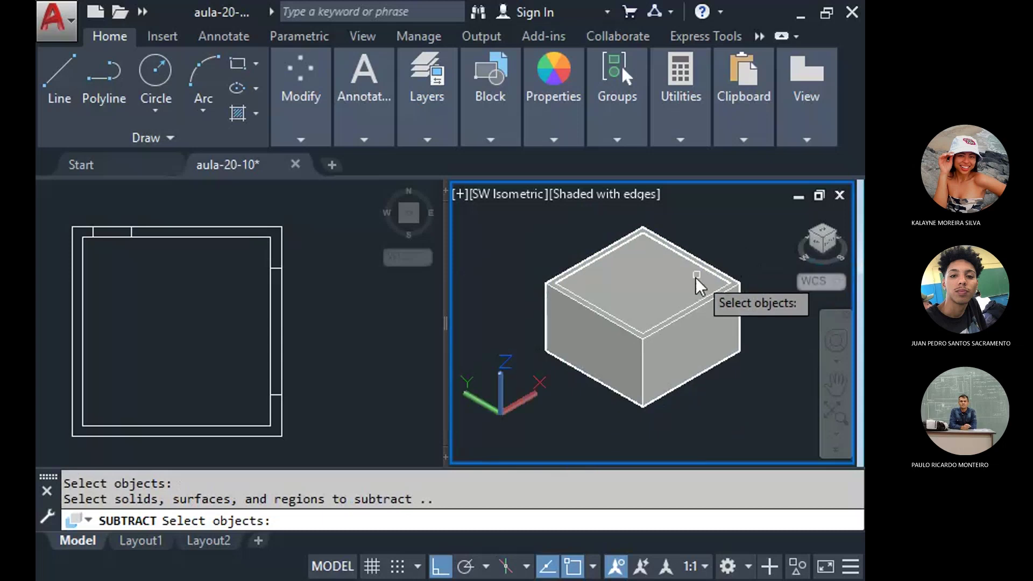
{"action": "scroll", "coordinate": [698, 247], "scroll_direction": "up", "scroll_amount": 2}
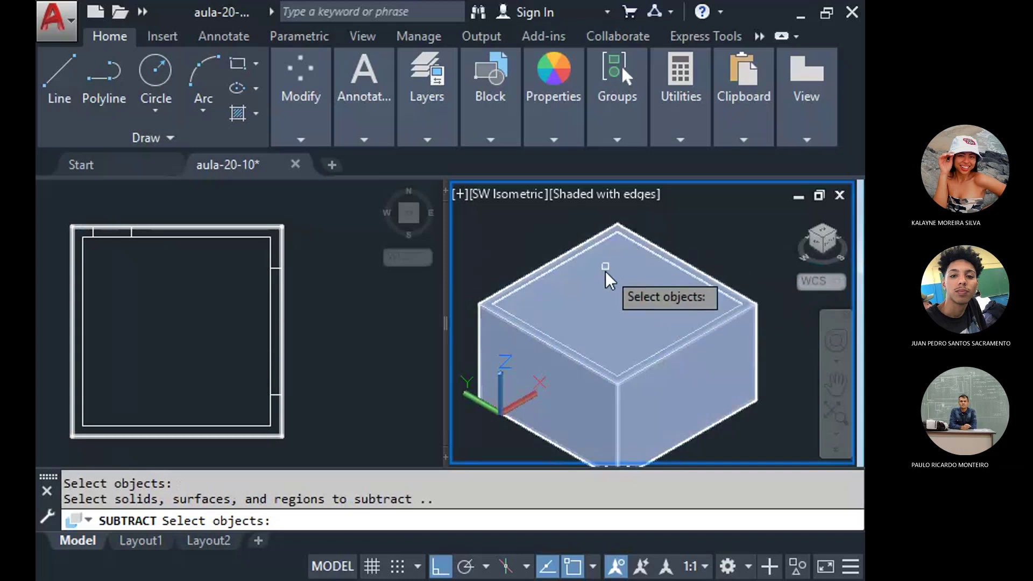
{"action": "scroll", "coordinate": [588, 315], "scroll_direction": "down", "scroll_amount": 2}
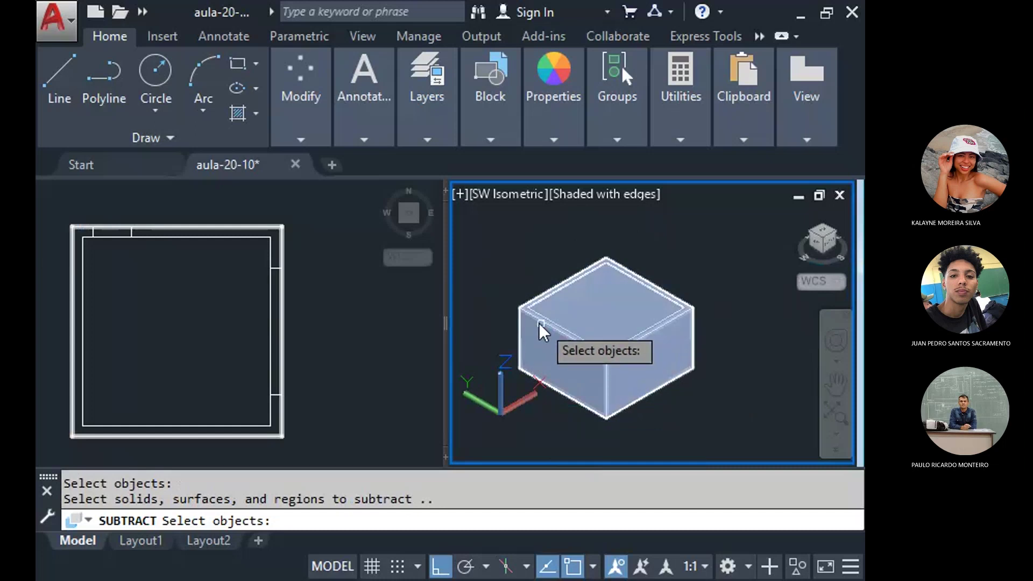
{"action": "scroll", "coordinate": [534, 299], "scroll_direction": "up", "scroll_amount": 2}
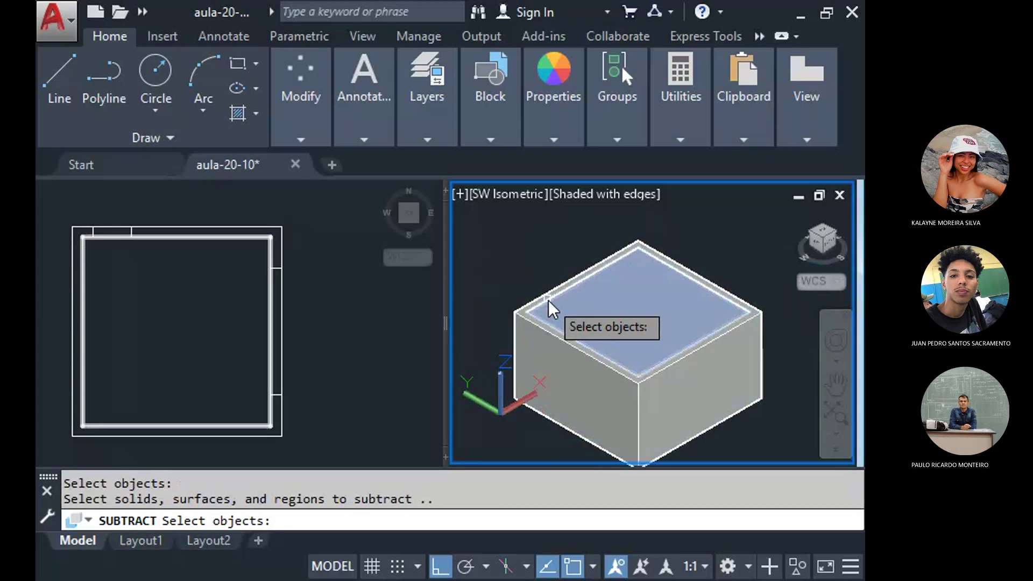
{"action": "left_click", "coordinate": [547, 300]}
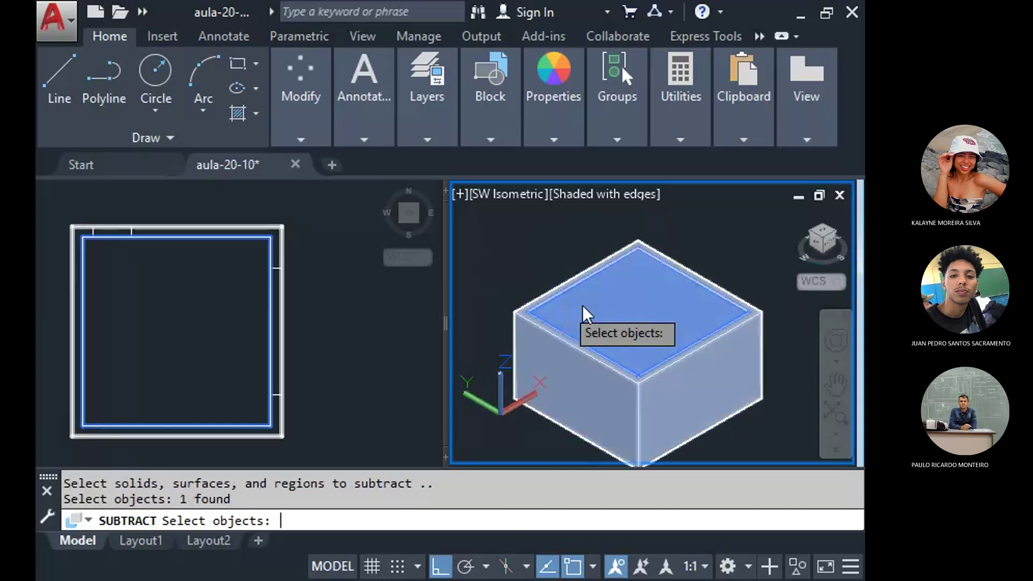
{"action": "key", "text": "Return"}
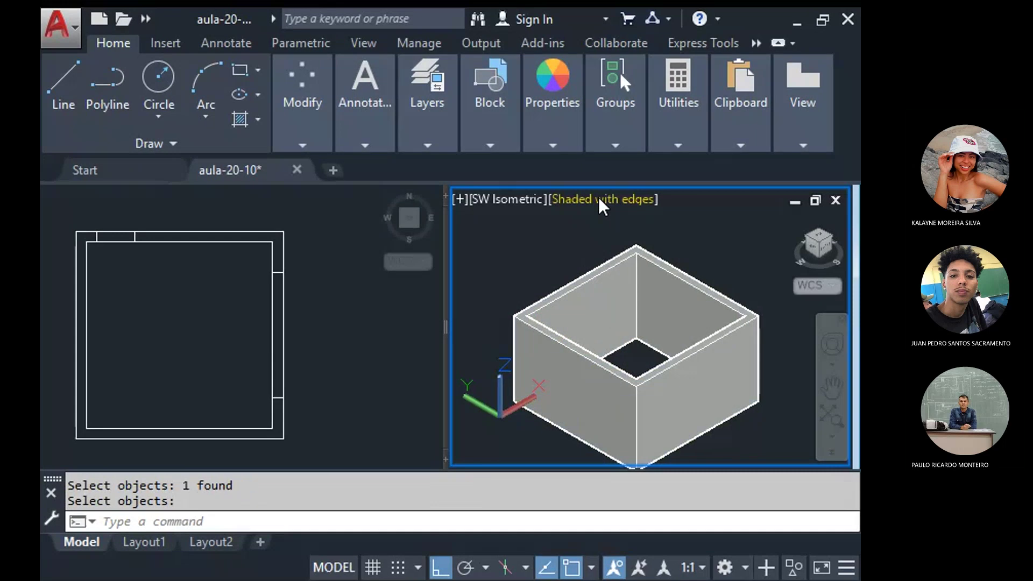
Switch the isometric viewport to 2D Wireframe and make the Top viewport active.
{"action": "left_click", "coordinate": [581, 213]}
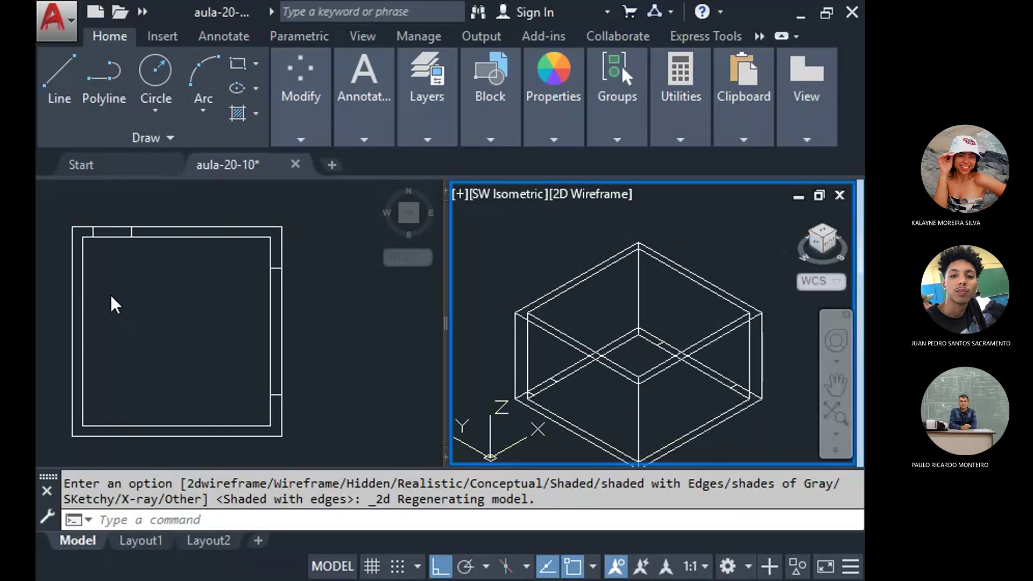
{"action": "left_click", "coordinate": [111, 245]}
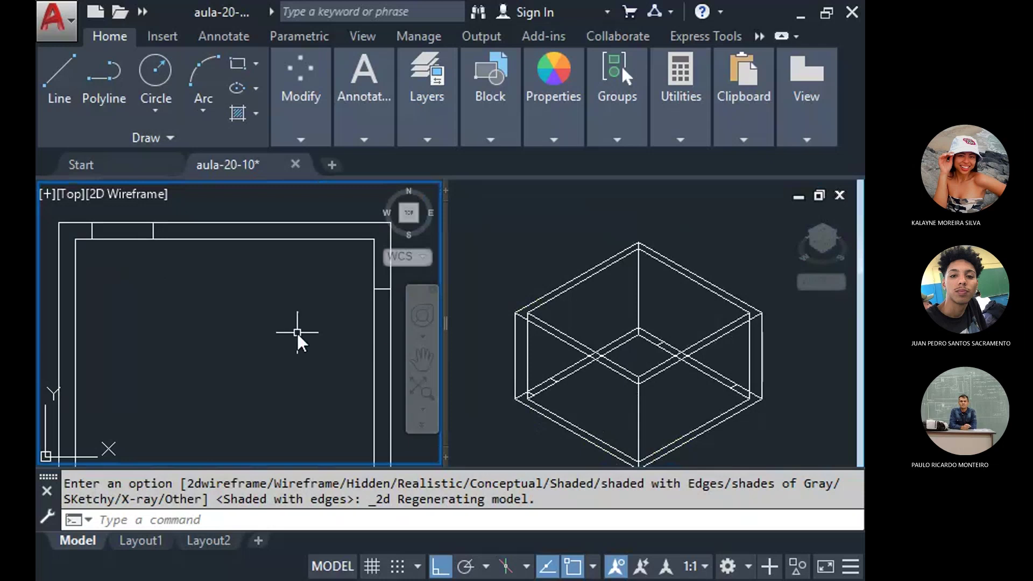
{"action": "scroll", "coordinate": [294, 334], "scroll_direction": "down", "scroll_amount": 2}
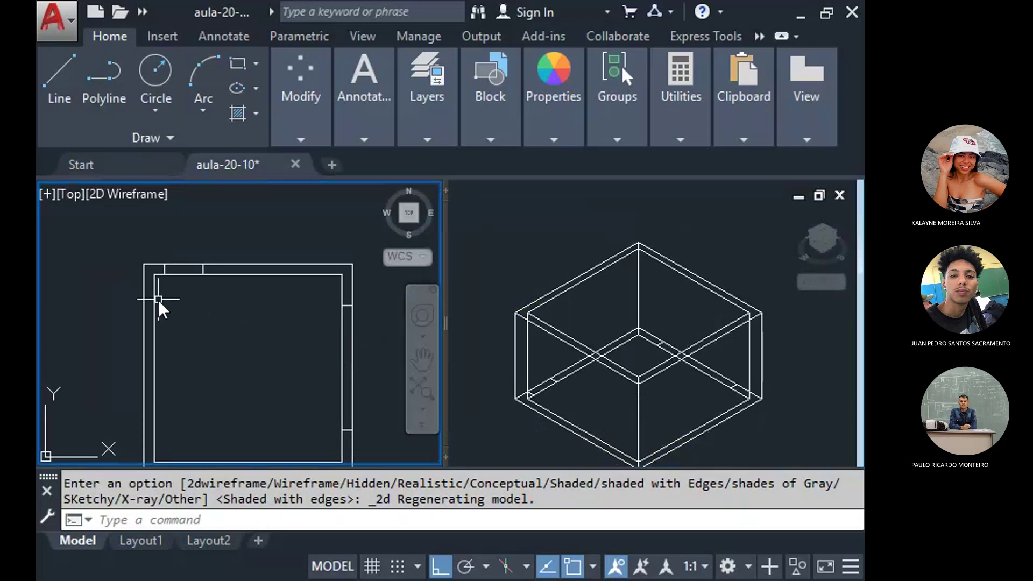
{"action": "scroll", "coordinate": [159, 299], "scroll_direction": "up", "scroll_amount": 2}
Draw a polyline from the wall corner with 0.62 and 0.03 segments.
{"action": "left_click", "coordinate": [101, 76]}
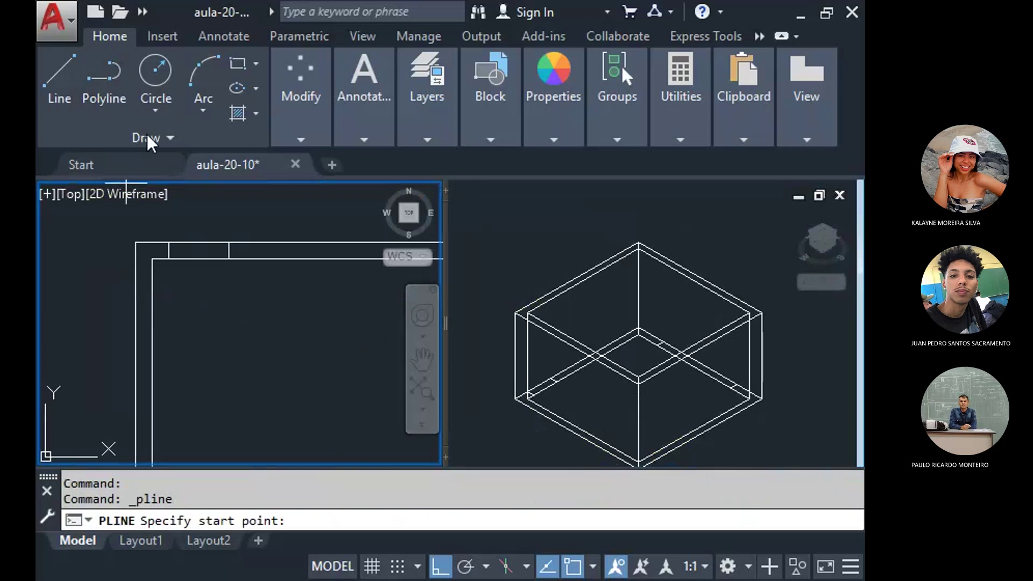
{"action": "left_click", "coordinate": [170, 259]}
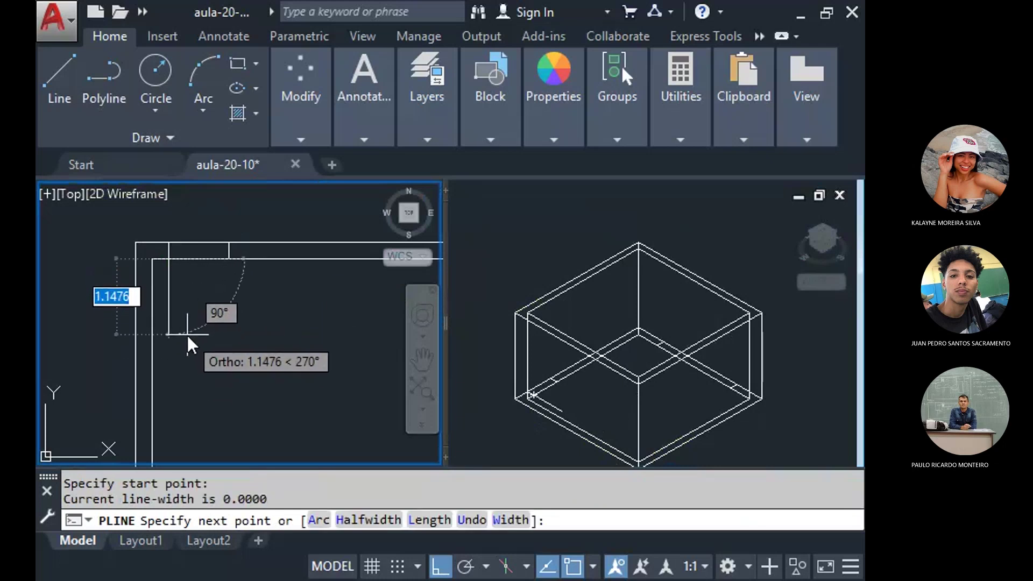
{"action": "type", "text": ".62"}
{"action": "key", "text": "Return"}
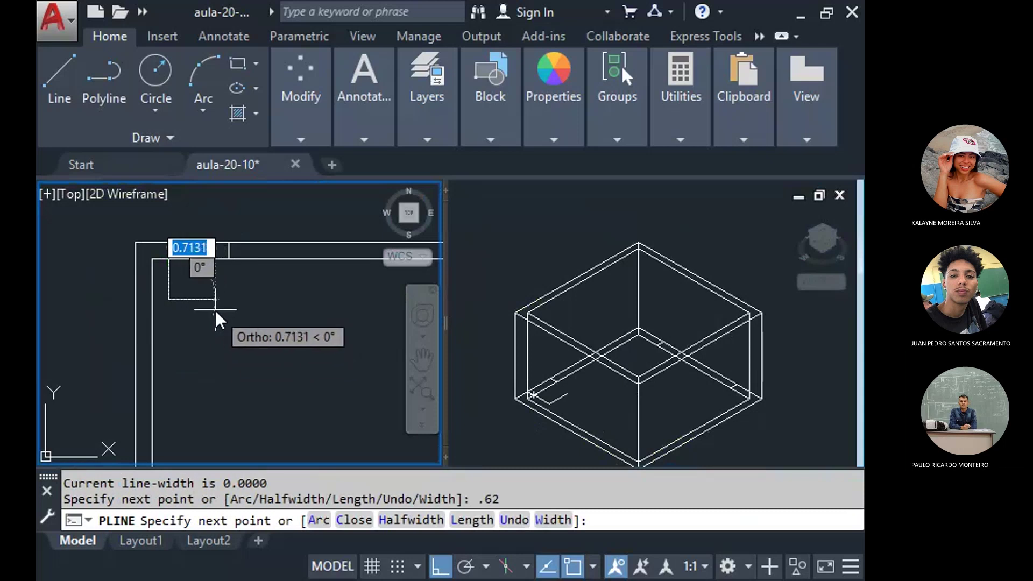
{"action": "type", "text": ".03"}
{"action": "key", "text": "Return"}
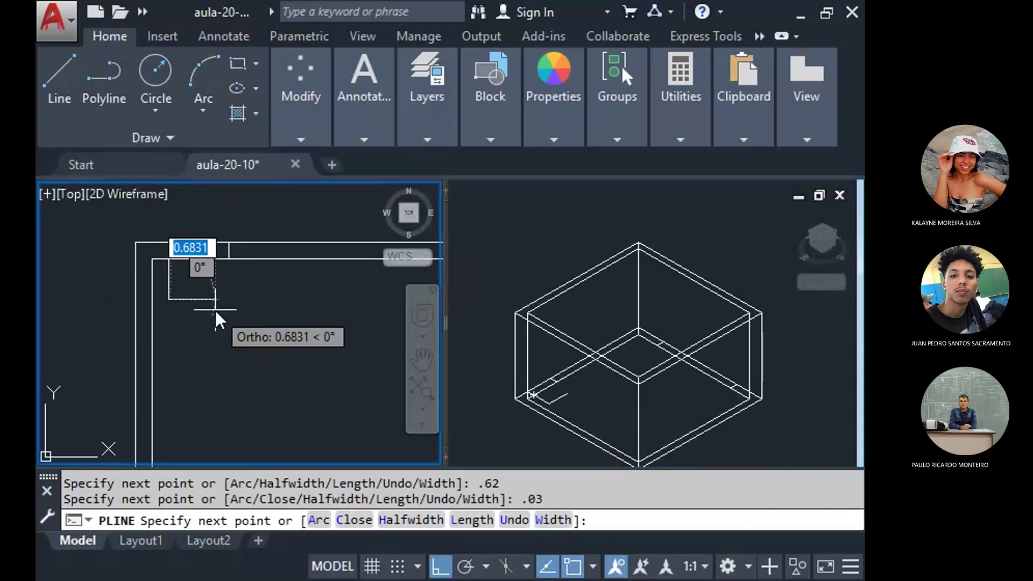
{"action": "scroll", "coordinate": [185, 266], "scroll_direction": "up", "scroll_amount": 2}
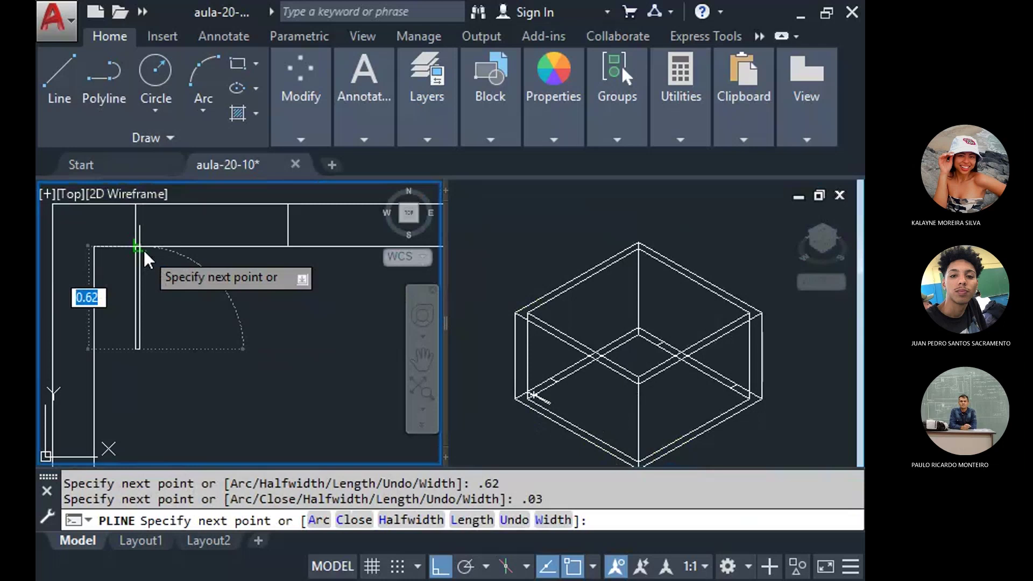
{"action": "scroll", "coordinate": [144, 250], "scroll_direction": "up", "scroll_amount": 3}
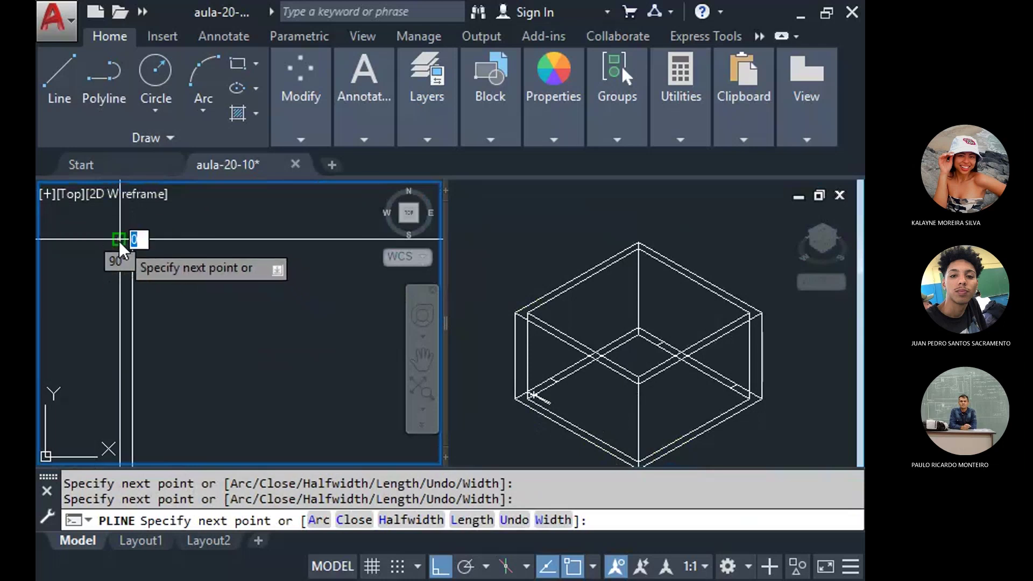
{"action": "key", "text": "Return"}
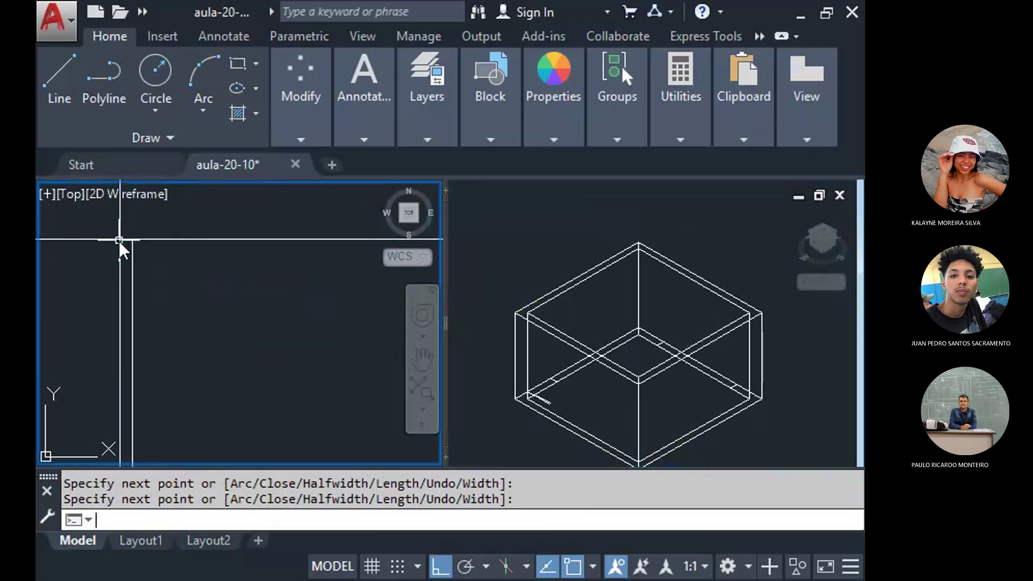
Zoom the isometric and Top viewports to review the new outline in the plan.
{"action": "left_click", "coordinate": [562, 389]}
{"action": "scroll", "coordinate": [554, 396], "scroll_direction": "up", "scroll_amount": 5}
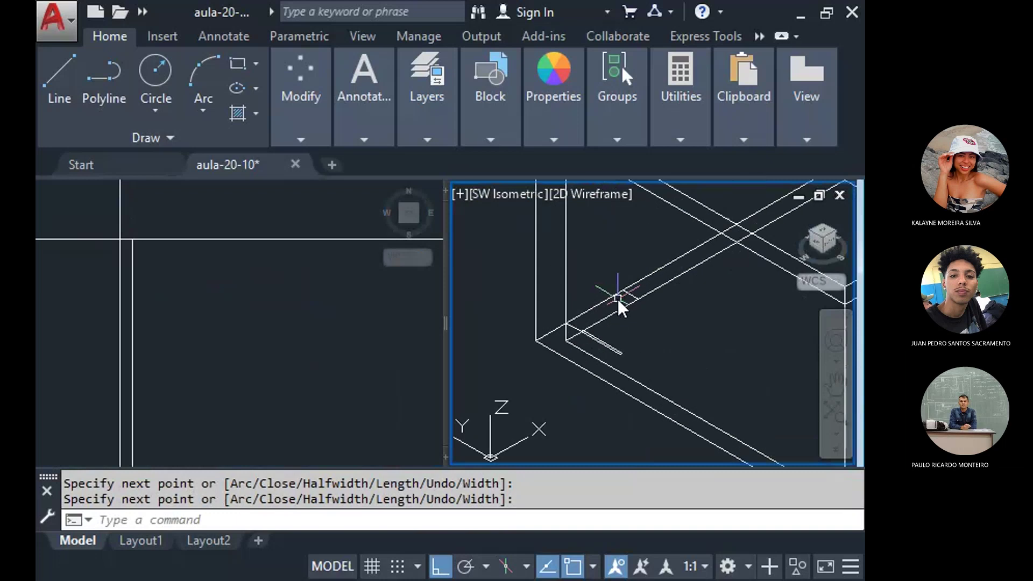
{"action": "scroll", "coordinate": [618, 300], "scroll_direction": "up", "scroll_amount": 3}
{"action": "left_click", "coordinate": [143, 317]}
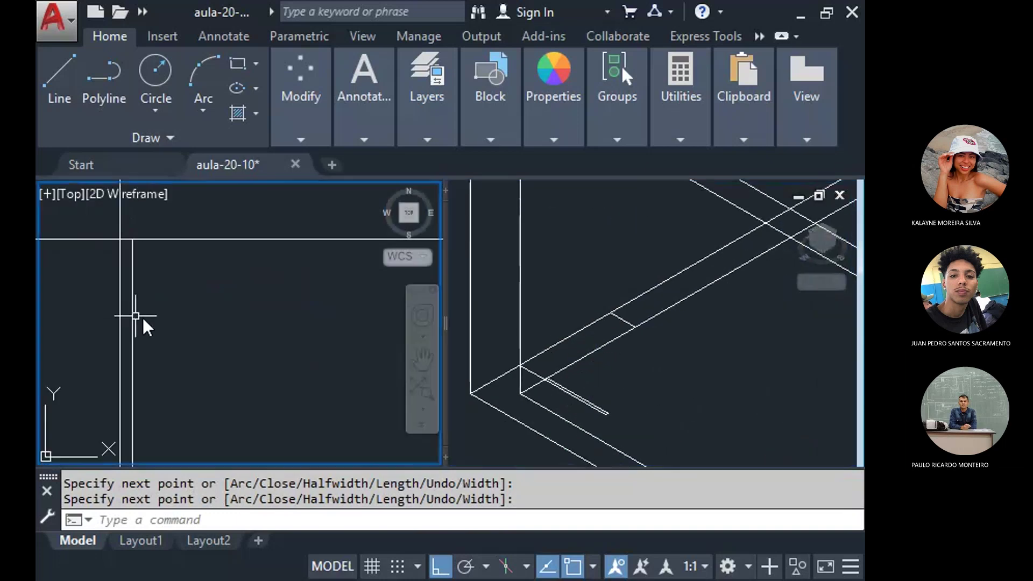
{"action": "scroll", "coordinate": [143, 318], "scroll_direction": "down", "scroll_amount": 5}
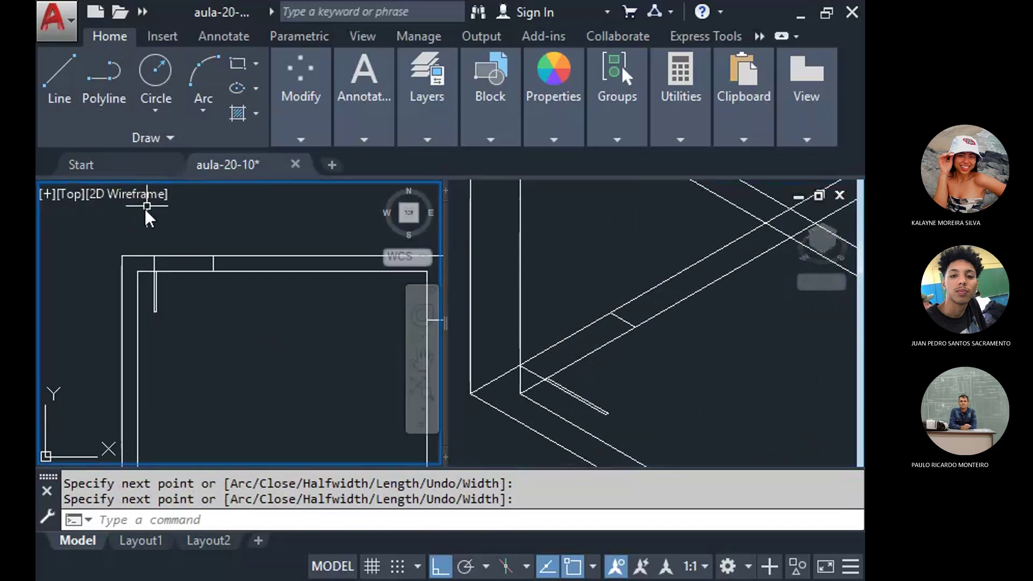
{"action": "scroll", "coordinate": [147, 215], "scroll_direction": "down", "scroll_amount": 4}
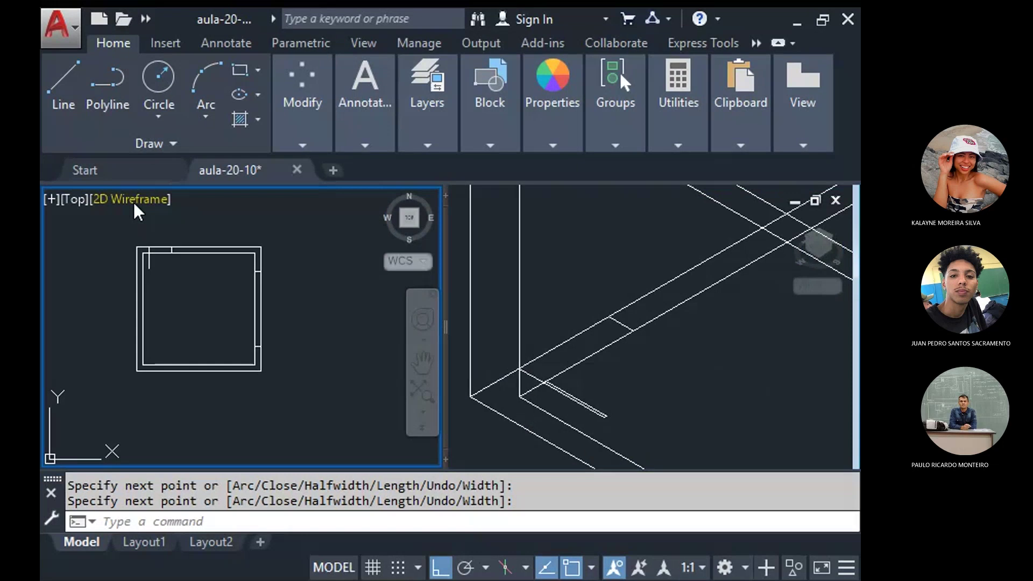
{"action": "left_click", "coordinate": [134, 200]}
{"action": "left_click", "coordinate": [198, 270]}
{"action": "scroll", "coordinate": [131, 247], "scroll_direction": "up", "scroll_amount": 3}
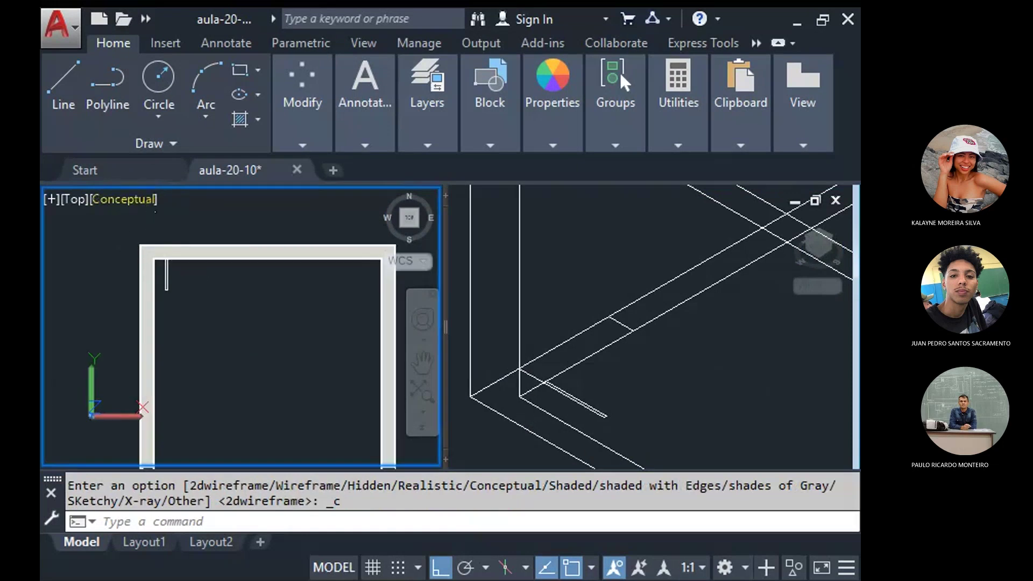
{"action": "left_click", "coordinate": [124, 199]}
{"action": "left_click", "coordinate": [219, 361]}
{"action": "scroll", "coordinate": [135, 240], "scroll_direction": "up", "scroll_amount": 5}
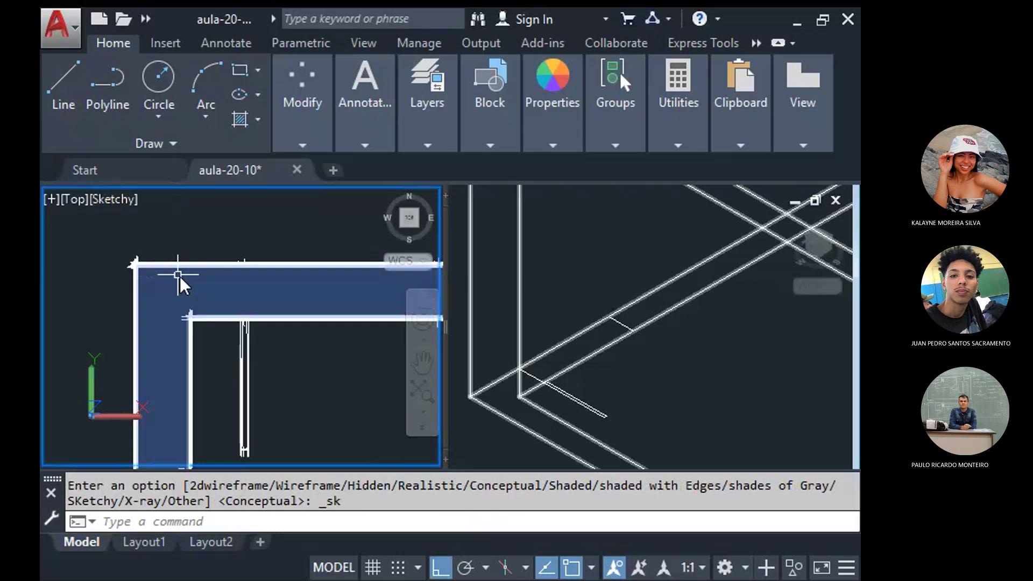
{"action": "scroll", "coordinate": [161, 280], "scroll_direction": "down", "scroll_amount": 6}
{"action": "middle_click_drag", "start_coordinate": [201, 329], "coordinate": [232, 275]}
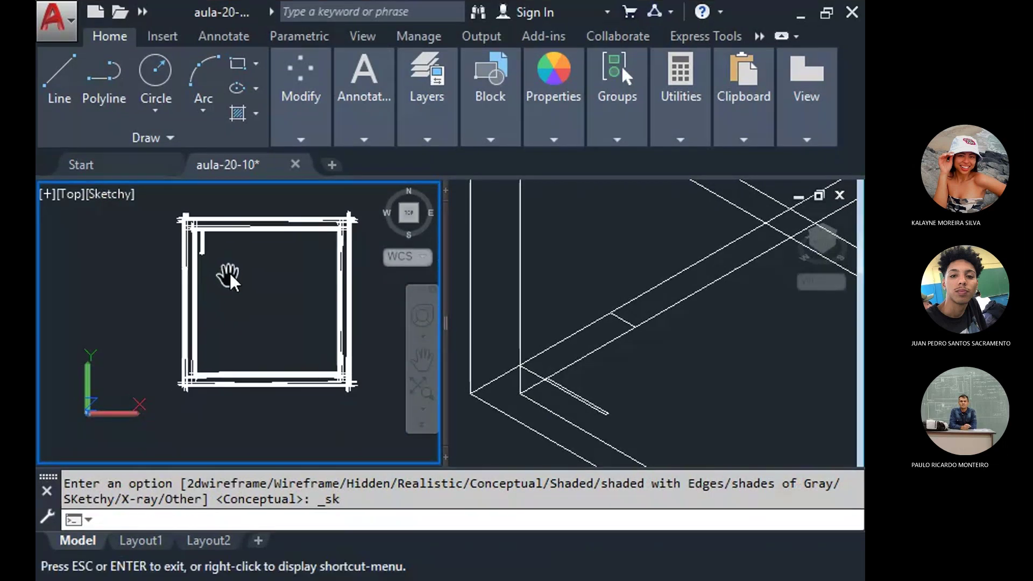
{"action": "scroll", "coordinate": [232, 275], "scroll_direction": "up", "scroll_amount": 5}
{"action": "scroll", "coordinate": [160, 231], "scroll_direction": "down", "scroll_amount": 2}
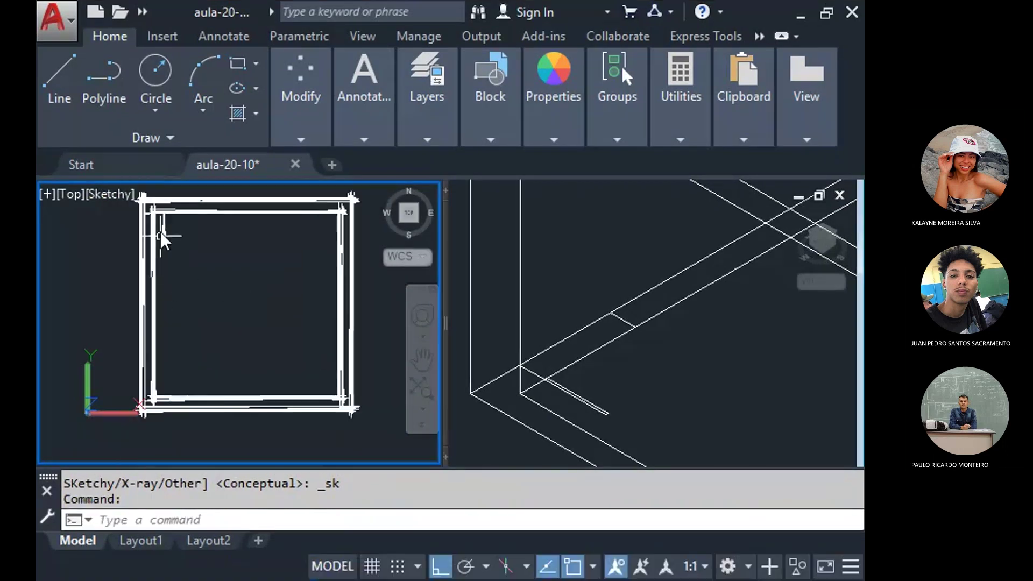
{"action": "left_click", "coordinate": [118, 197]}
{"action": "left_click", "coordinate": [176, 338]}
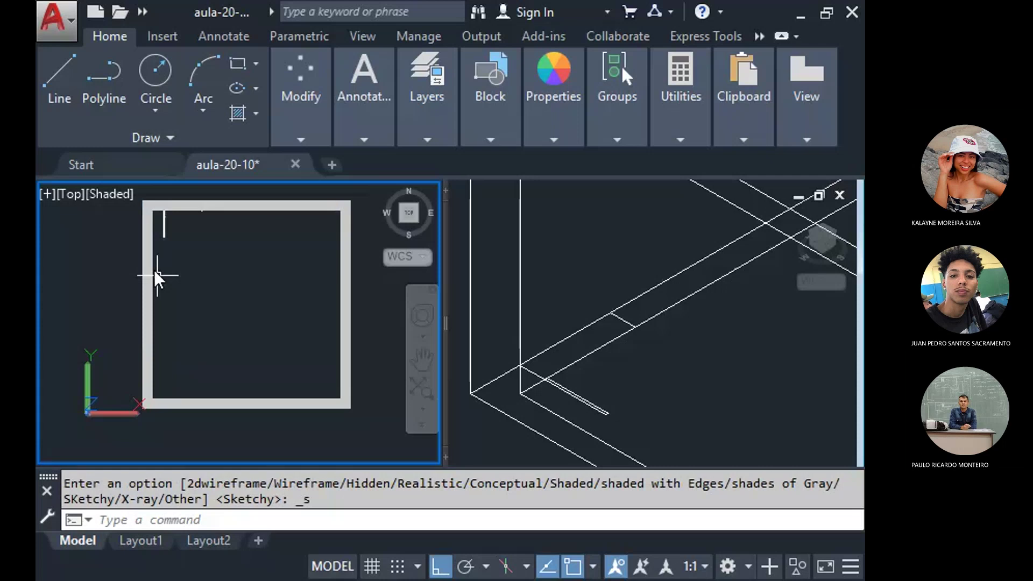
{"action": "left_click", "coordinate": [105, 195]}
{"action": "left_click", "coordinate": [162, 212]}
{"action": "scroll", "coordinate": [199, 265], "scroll_direction": "up", "scroll_amount": 3}
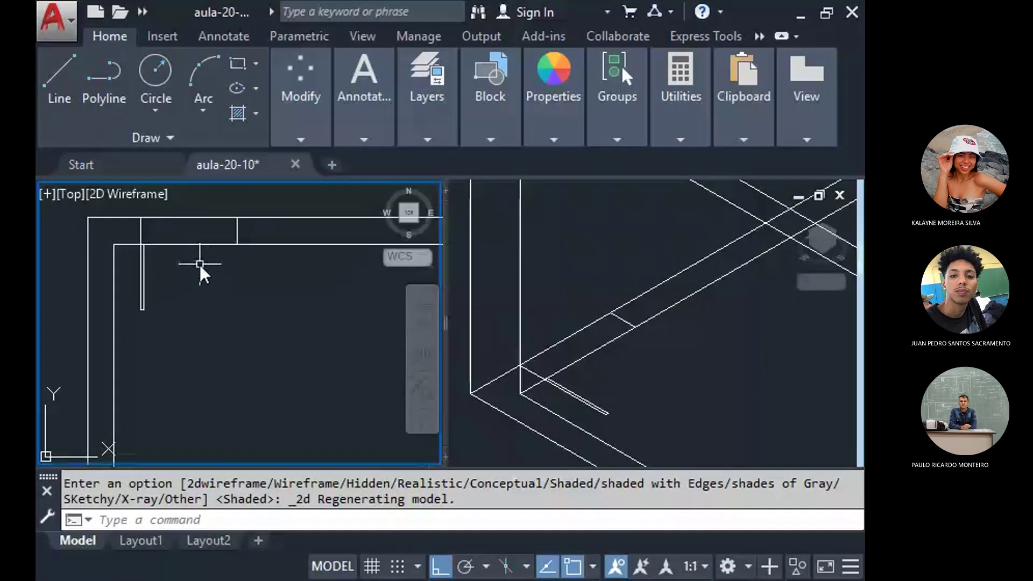
Measure wall distances in the top view with DIST.
{"action": "scroll", "coordinate": [199, 264], "scroll_direction": "down", "scroll_amount": 2}
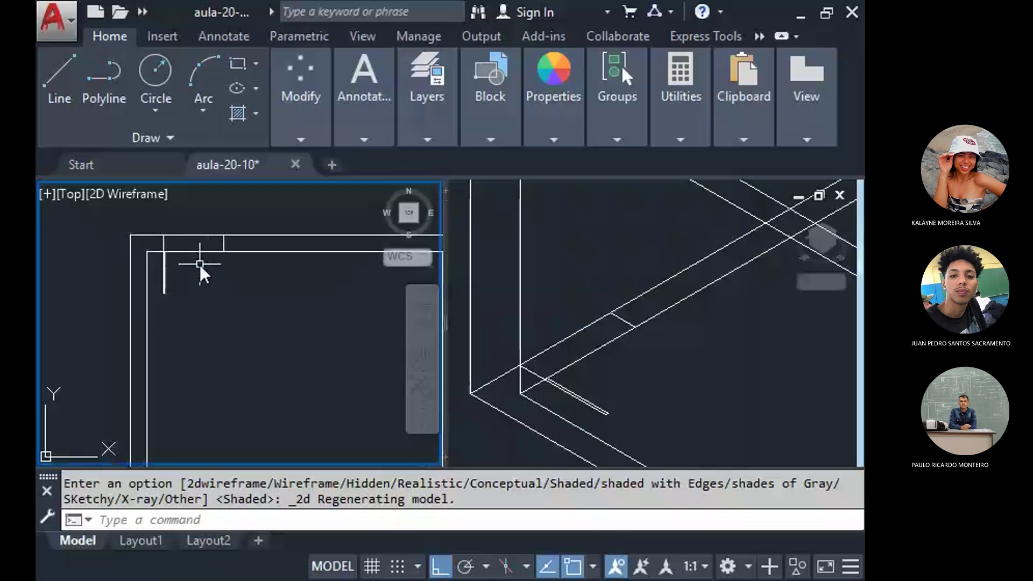
{"action": "scroll", "coordinate": [189, 254], "scroll_direction": "up", "scroll_amount": 2}
{"action": "type", "text": "d"}
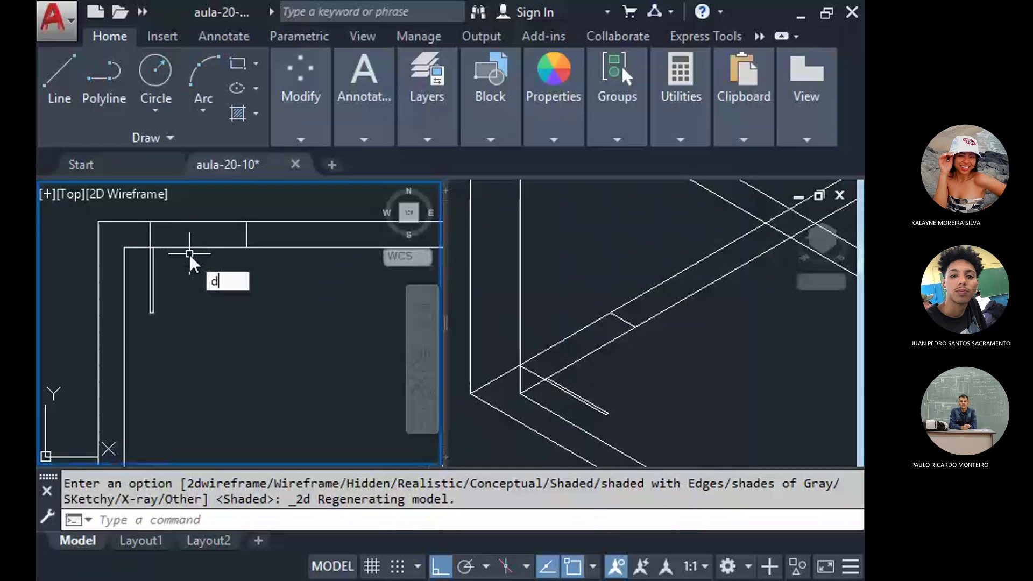
{"action": "type", "text": "ist"}
{"action": "key", "text": "Return"}
{"action": "scroll", "coordinate": [237, 242], "scroll_direction": "down", "scroll_amount": 1}
{"action": "left_click", "coordinate": [242, 236]}
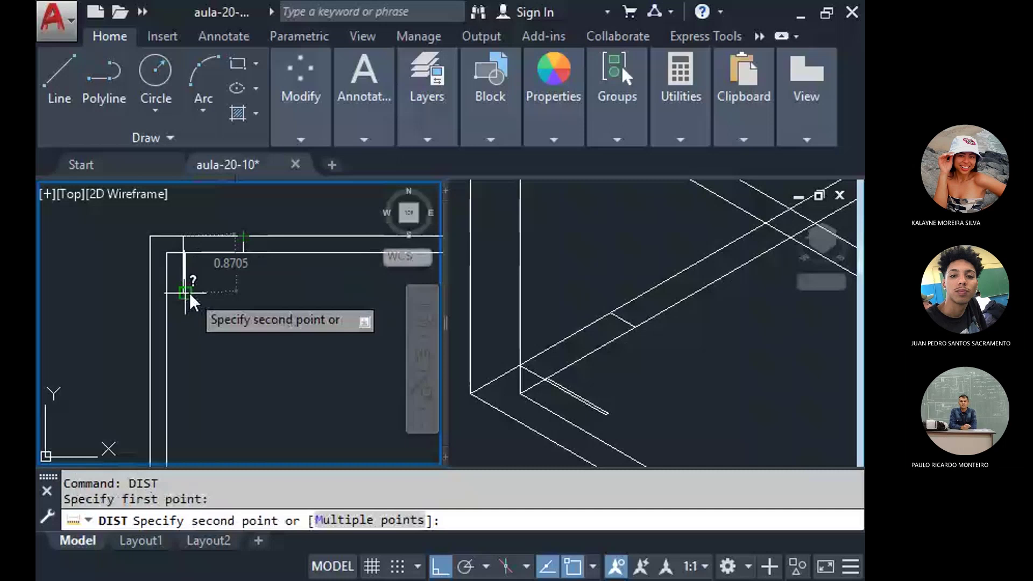
{"action": "key", "text": "Escape"}
{"action": "key", "text": "Escape"}
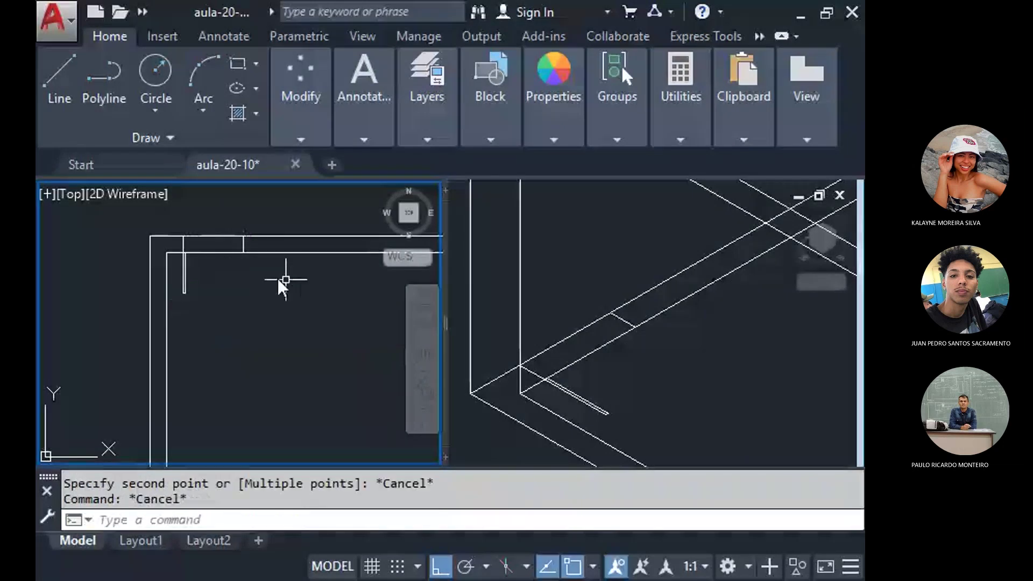
{"action": "scroll", "coordinate": [215, 267], "scroll_direction": "up", "scroll_amount": 2}
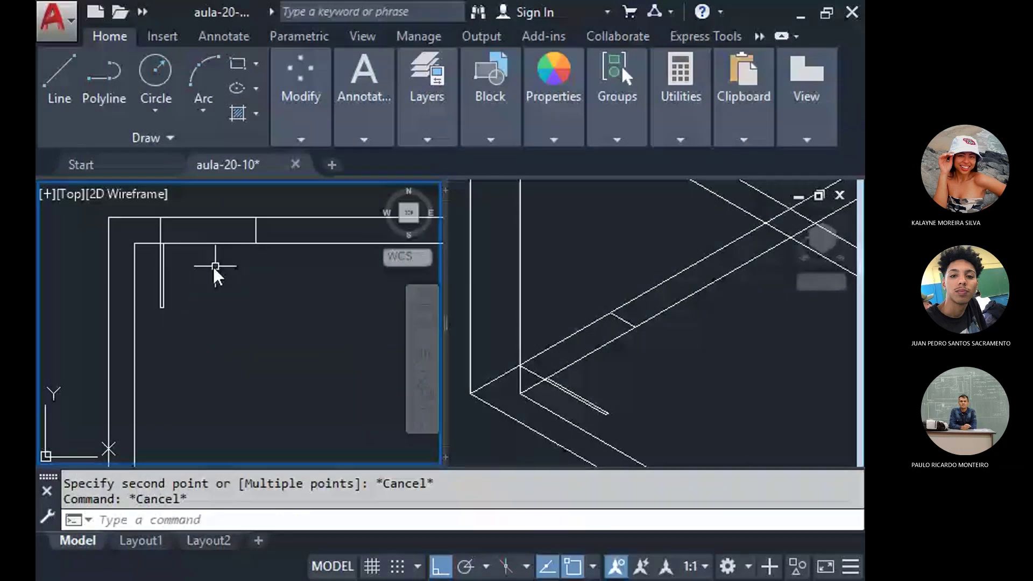
{"action": "scroll", "coordinate": [213, 267], "scroll_direction": "up", "scroll_amount": 2}
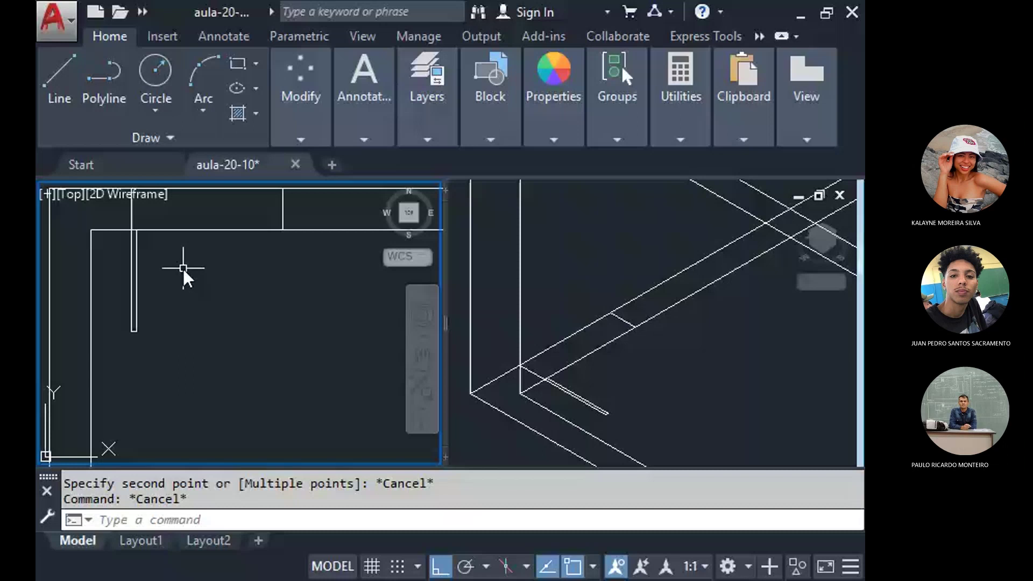
{"action": "key", "text": "Return"}
{"action": "left_click", "coordinate": [161, 230]}
{"action": "key", "text": "Escape"}
{"action": "key", "text": "Escape"}
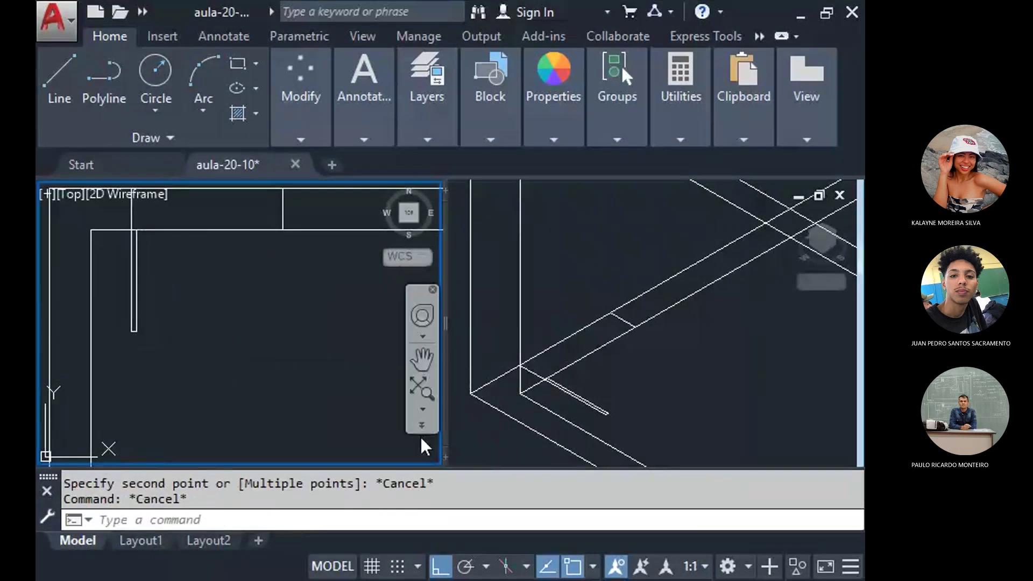
Window-select the door-panel polyline in the isometric view and erase it.
{"action": "left_click", "coordinate": [639, 387]}
{"action": "left_click", "coordinate": [636, 407]}
{"action": "left_click", "coordinate": [598, 424]}
{"action": "key", "text": "Delete"}
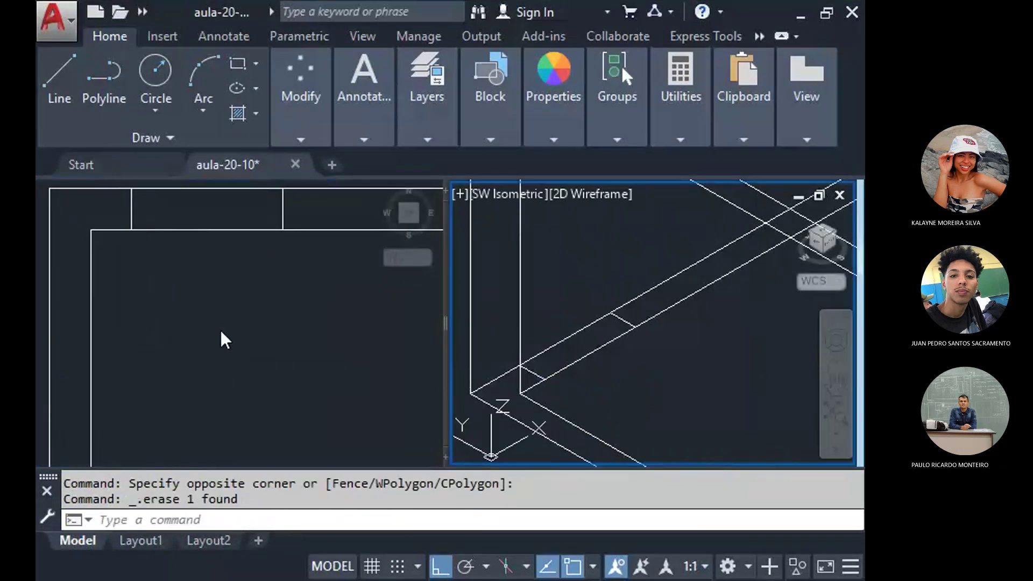
{"action": "left_click", "coordinate": [64, 78]}
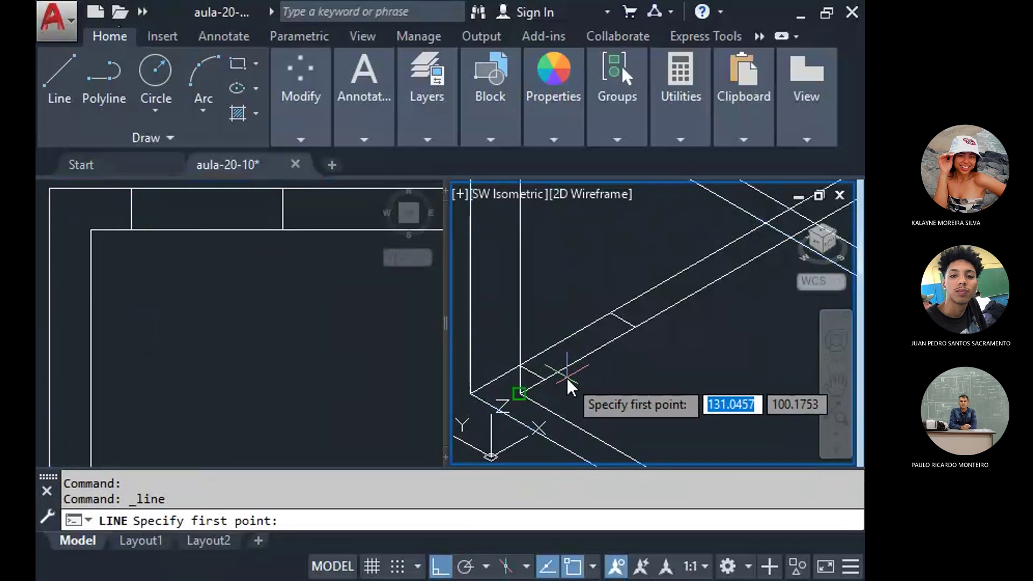
Start the door line at the inner wall corner with 0.92 and 0.03 segments.
{"action": "middle_click_drag", "start_coordinate": [566, 377], "coordinate": [563, 379]}
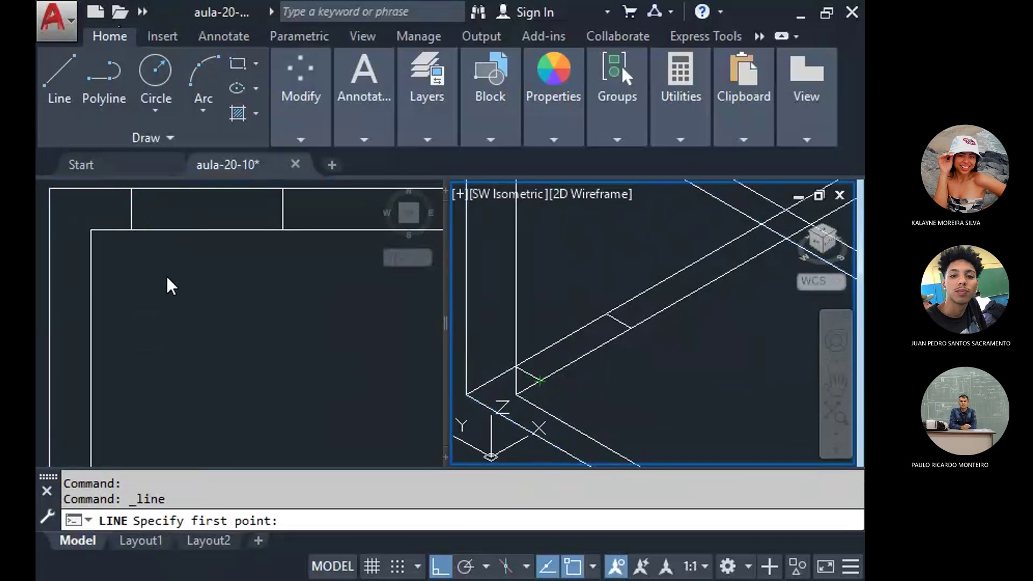
{"action": "left_click", "coordinate": [146, 273]}
{"action": "middle_click_drag", "start_coordinate": [117, 186], "coordinate": [141, 230]}
{"action": "left_click", "coordinate": [115, 273]}
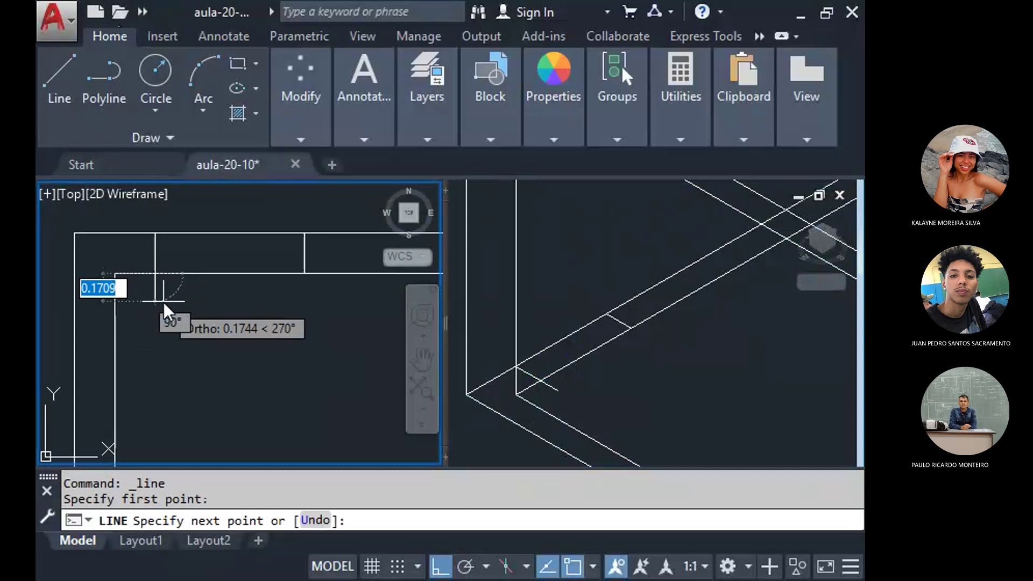
{"action": "type", "text": ".92"}
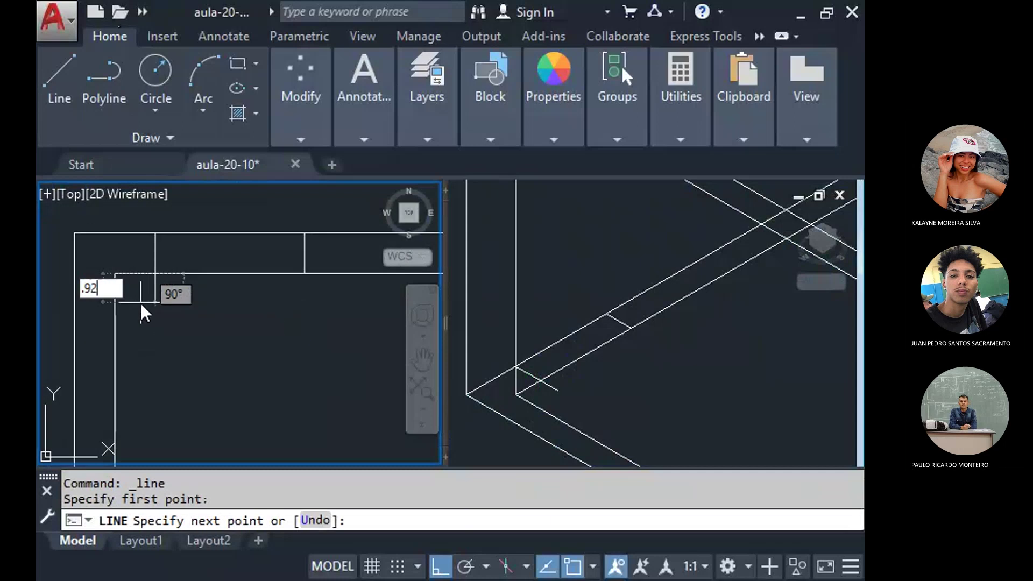
{"action": "key", "text": "Return"}
{"action": "scroll", "coordinate": [178, 371], "scroll_direction": "down", "scroll_amount": 2}
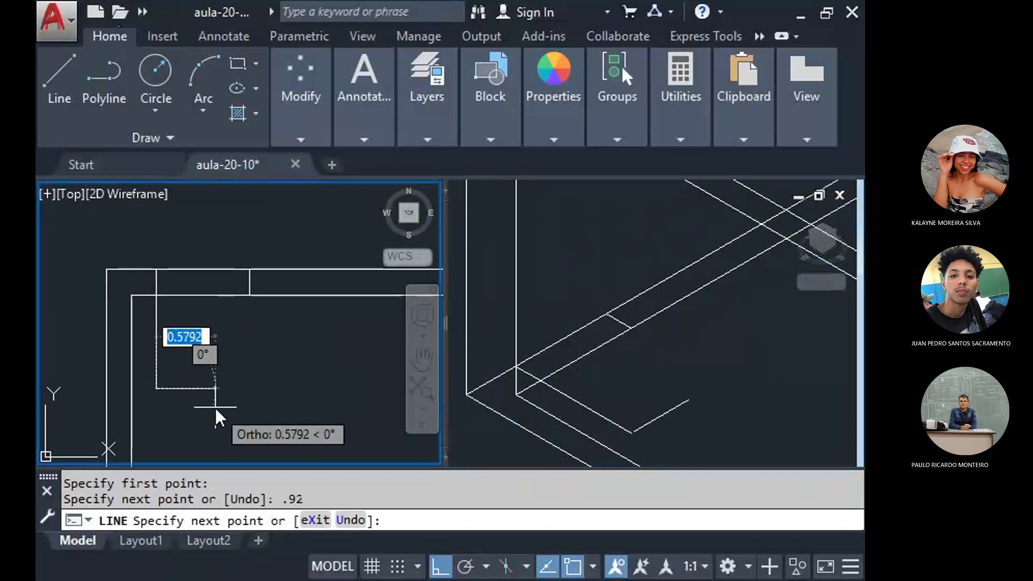
{"action": "type", "text": ".03"}
{"action": "key", "text": "Return"}
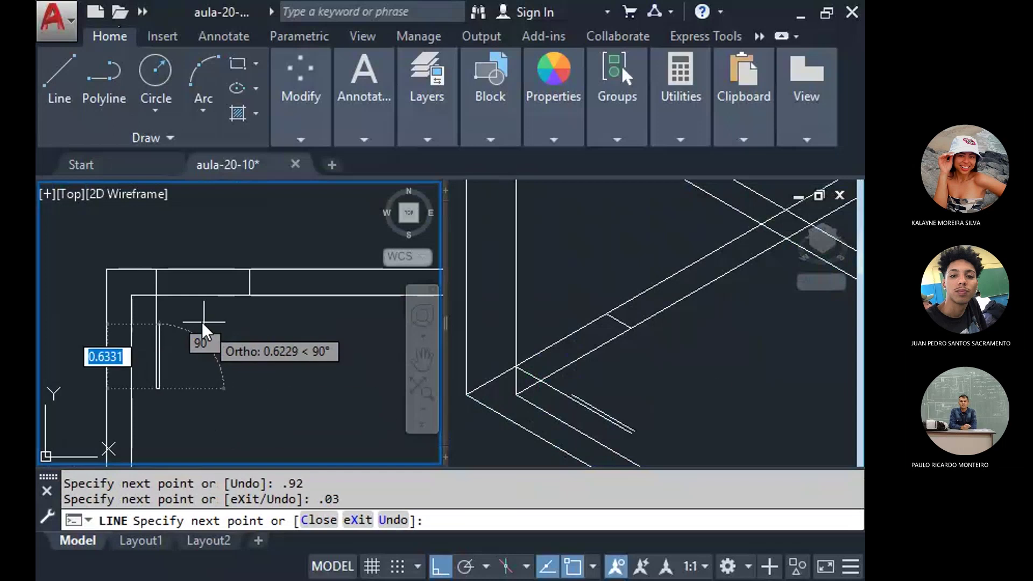
Add the second 0.92 side and close the outline at its starting corner.
{"action": "type", "text": ".92"}
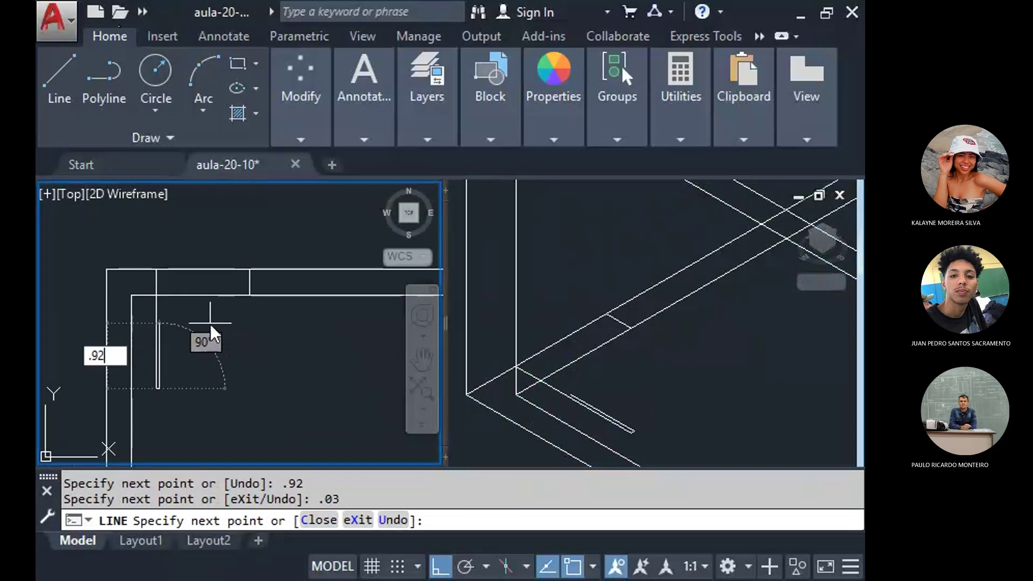
{"action": "key", "text": "Return"}
{"action": "scroll", "coordinate": [153, 283], "scroll_direction": "up", "scroll_amount": 5}
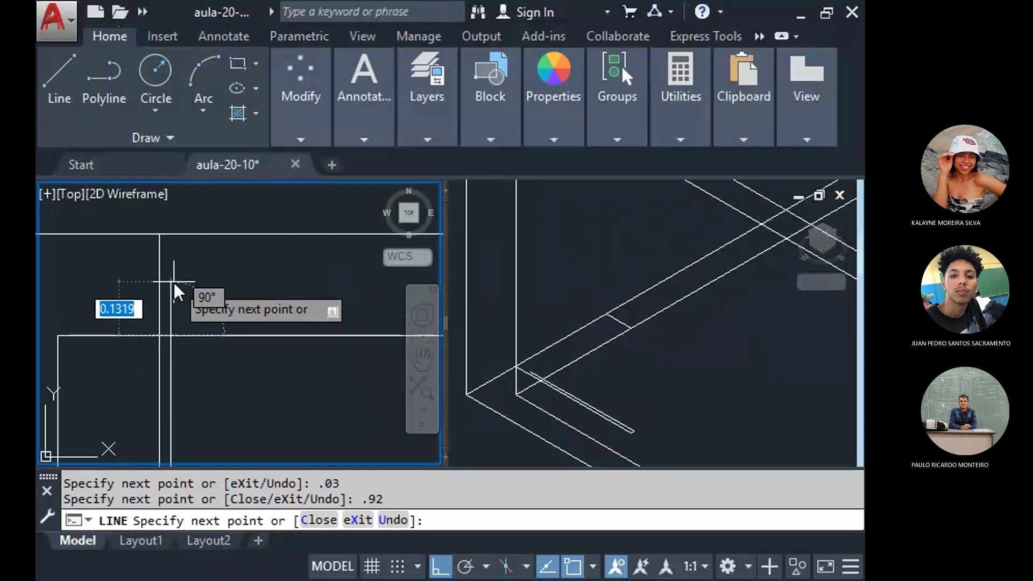
{"action": "left_click", "coordinate": [155, 334]}
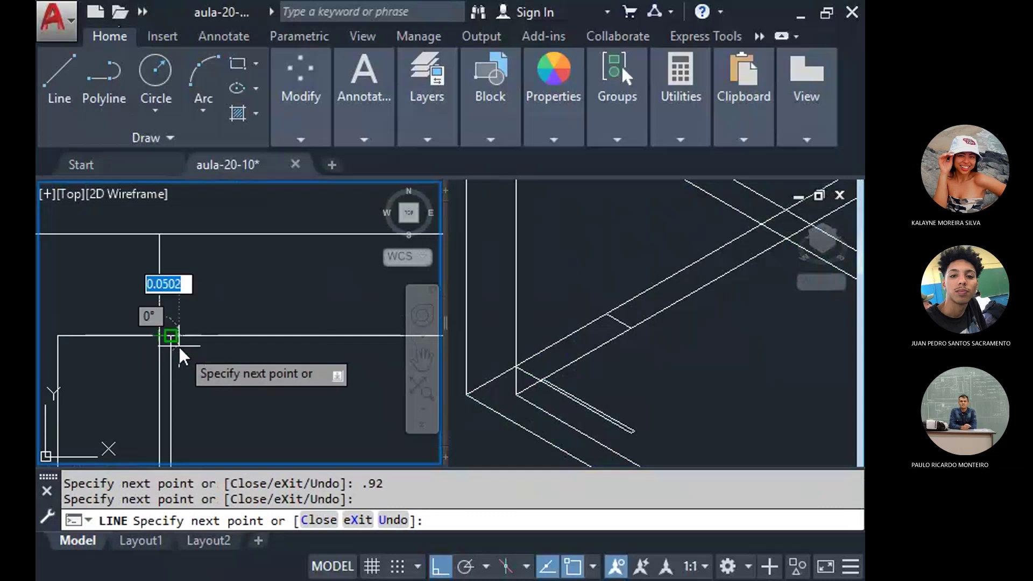
{"action": "key", "text": "Return"}
{"action": "scroll", "coordinate": [114, 326], "scroll_direction": "down", "scroll_amount": 4}
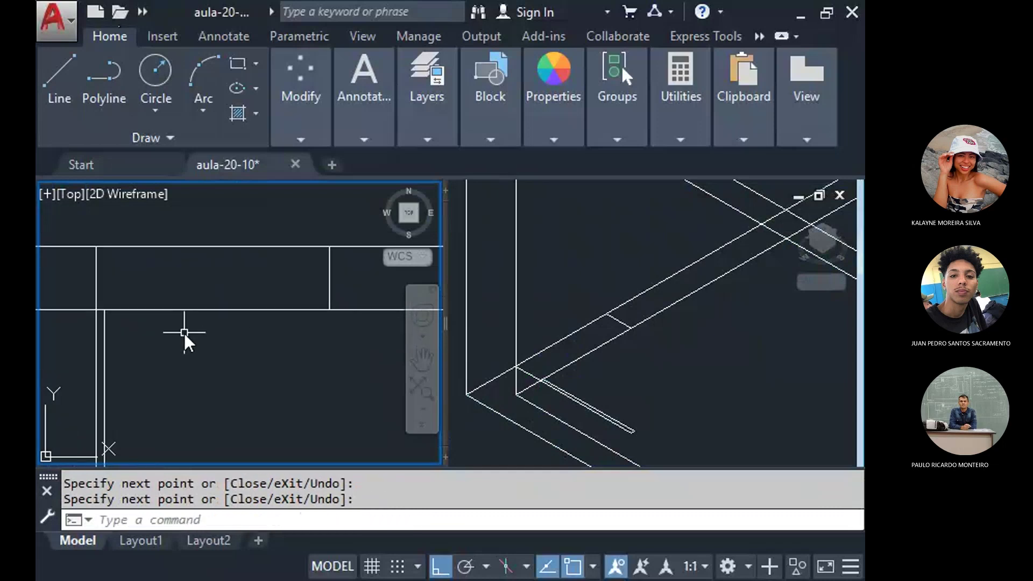
{"action": "left_click", "coordinate": [585, 342]}
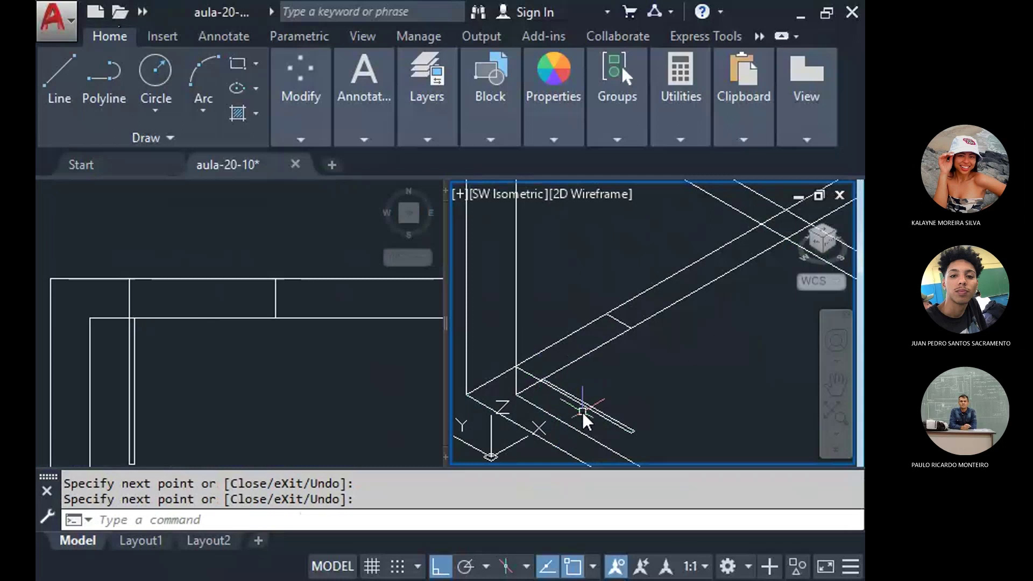
{"action": "middle_click_drag", "start_coordinate": [582, 412], "coordinate": [618, 338]}
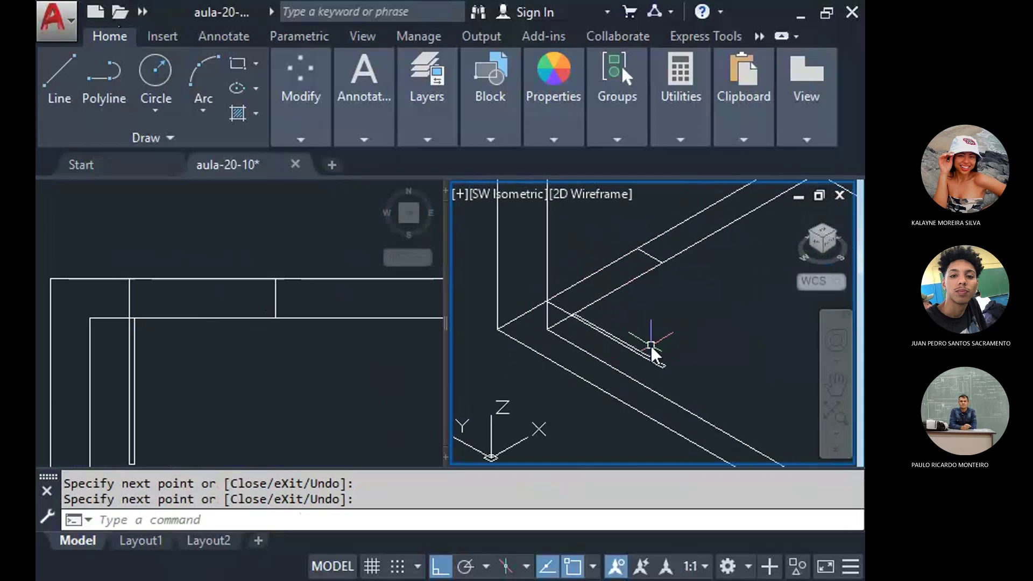
{"action": "scroll", "coordinate": [648, 353], "scroll_direction": "up", "scroll_amount": 2}
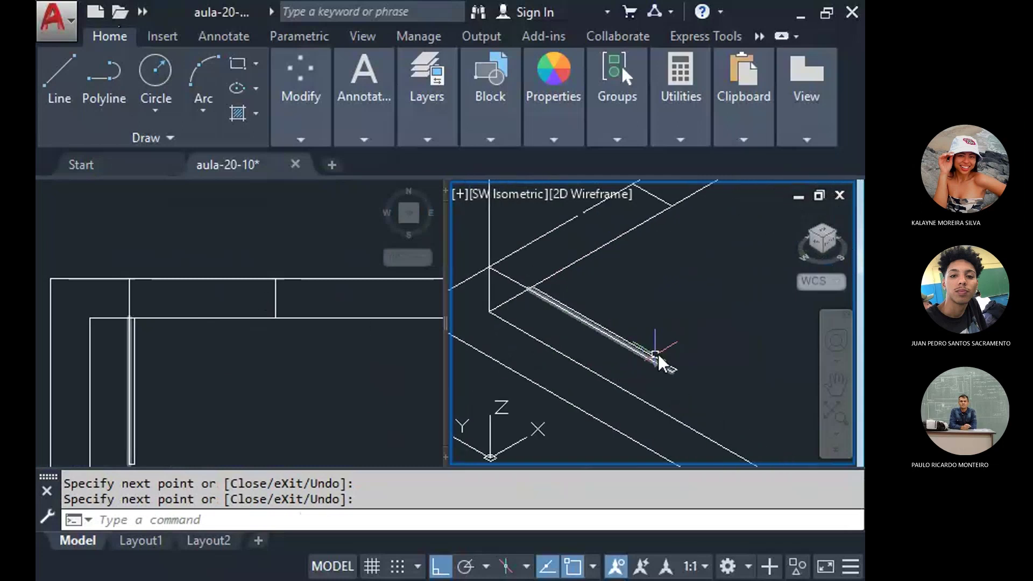
{"action": "left_click", "coordinate": [692, 354]}
{"action": "left_click", "coordinate": [712, 359]}
{"action": "scroll", "coordinate": [677, 372], "scroll_direction": "up", "scroll_amount": 2}
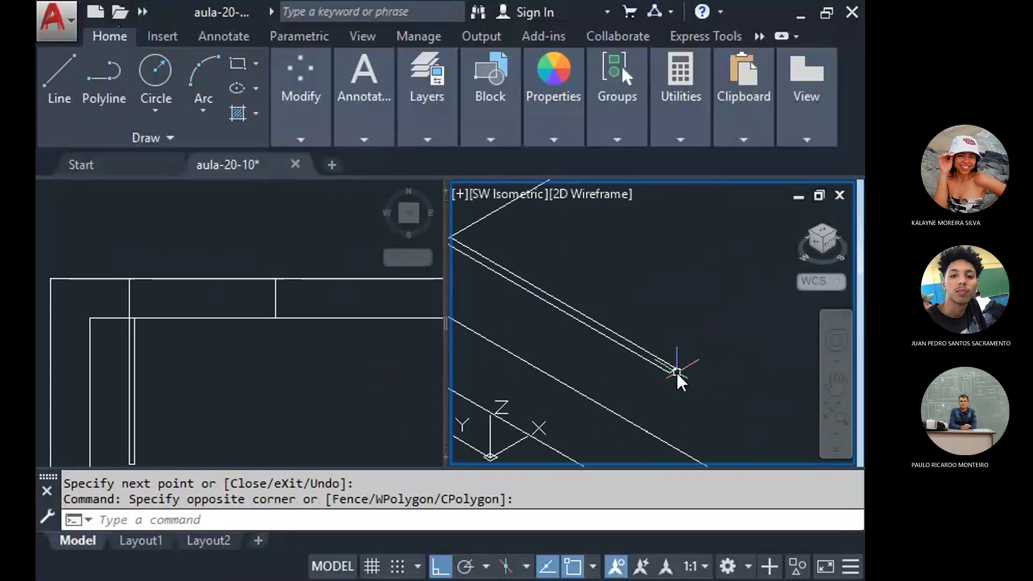
Start EXTRUDE and select all four door-profile lines.
{"action": "scroll", "coordinate": [680, 343], "scroll_direction": "down", "scroll_amount": 2}
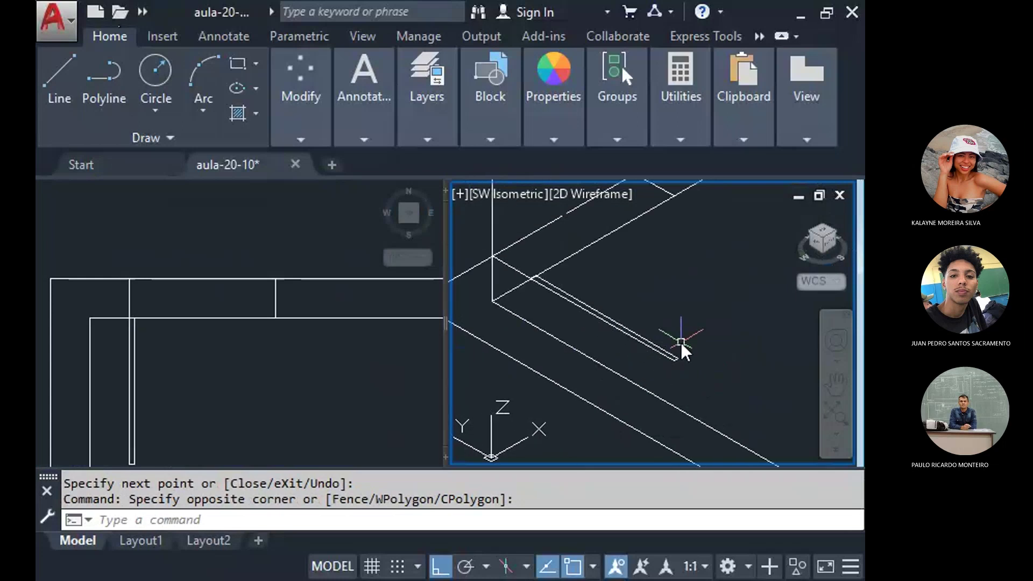
{"action": "type", "text": "extr"}
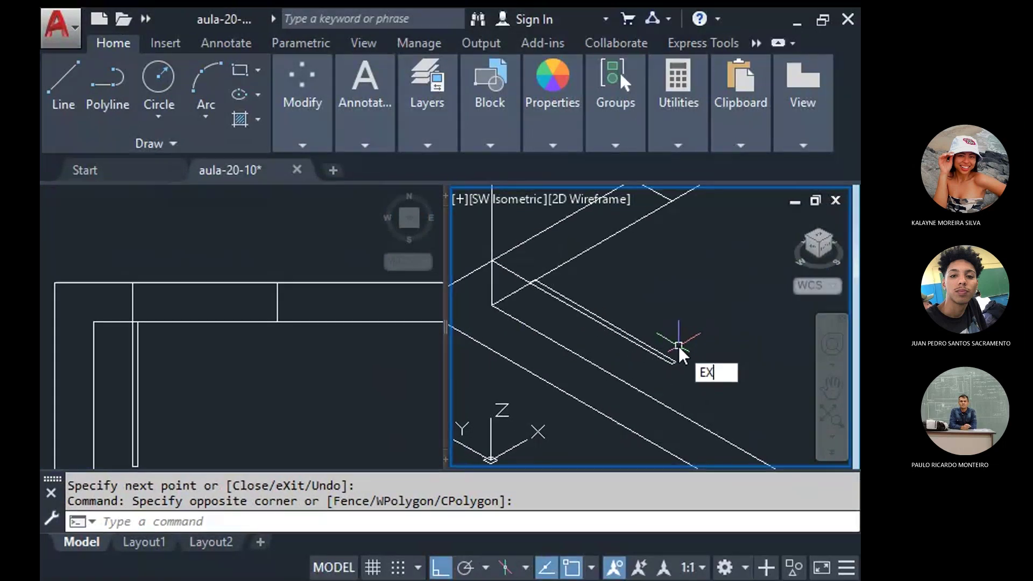
{"action": "key", "text": "Return"}
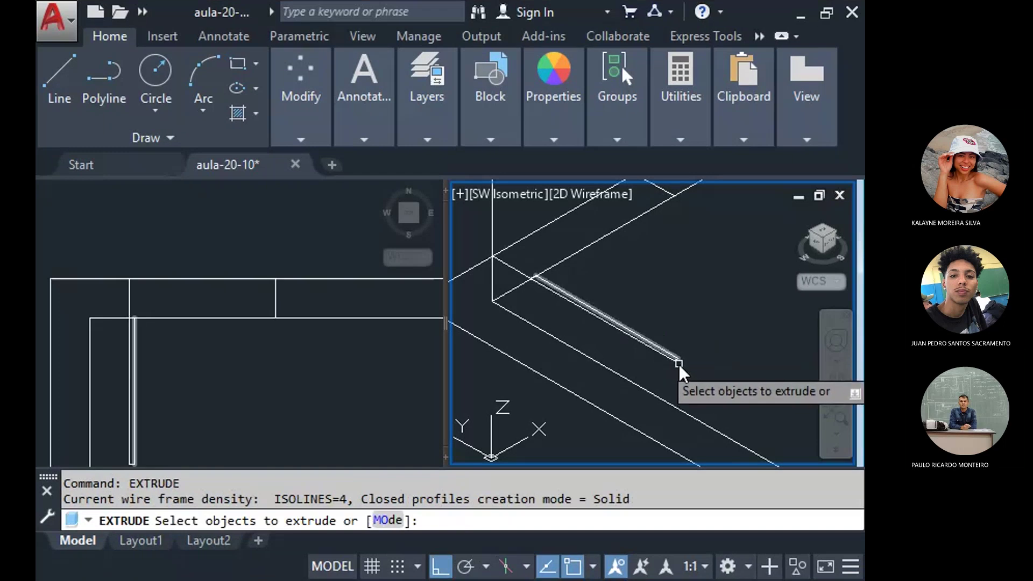
{"action": "scroll", "coordinate": [716, 376], "scroll_direction": "up", "scroll_amount": 2}
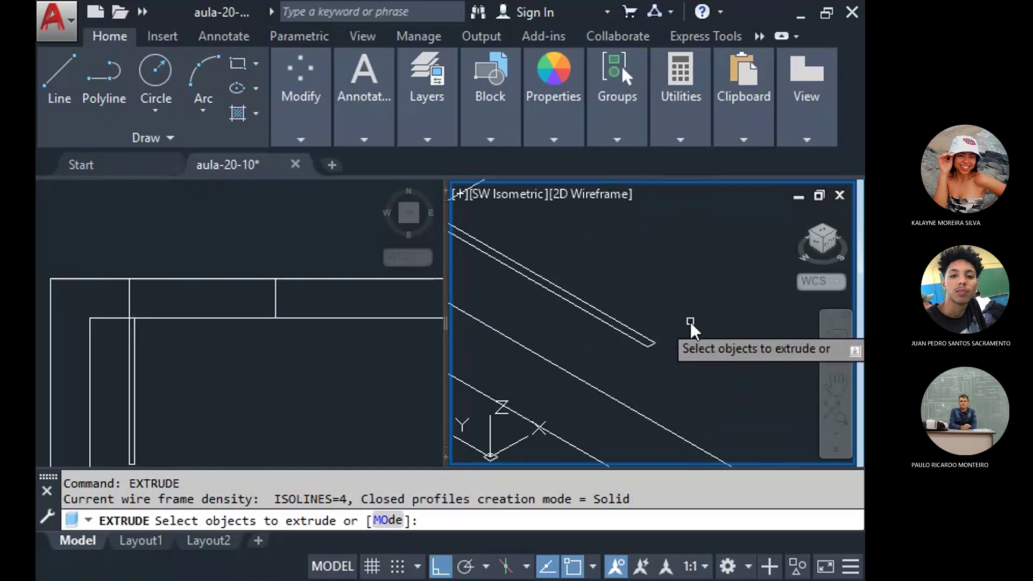
{"action": "left_click", "coordinate": [690, 321]}
{"action": "left_click", "coordinate": [643, 360]}
{"action": "middle_click_drag", "start_coordinate": [643, 360], "coordinate": [574, 280]}
{"action": "left_click", "coordinate": [569, 280]}
{"action": "scroll", "coordinate": [569, 279], "scroll_direction": "down", "scroll_amount": 3}
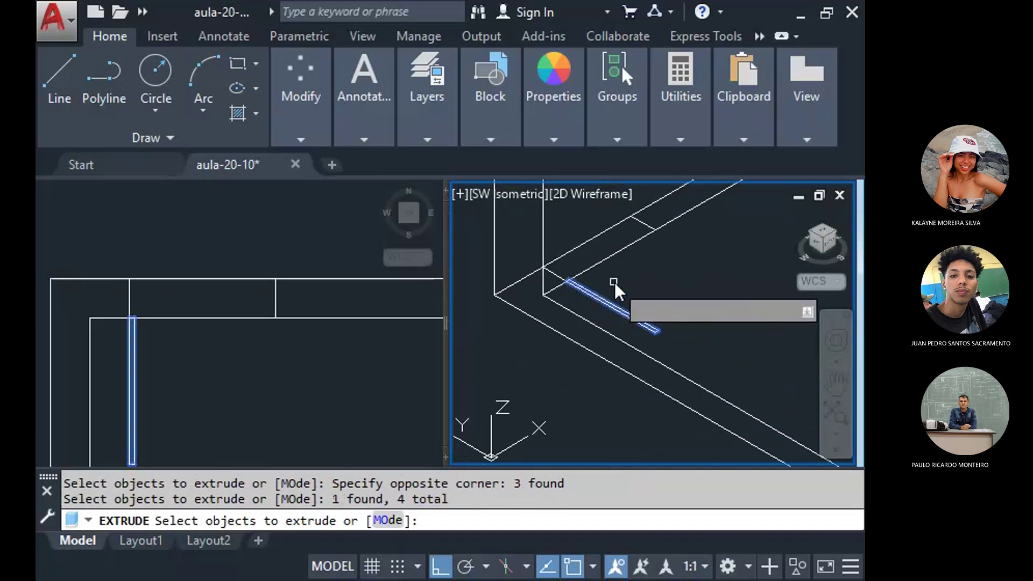
{"action": "key", "text": "Return"}
Extrude the selected door profile 2.1 units high.
{"action": "scroll", "coordinate": [668, 232], "scroll_direction": "up", "scroll_amount": 2}
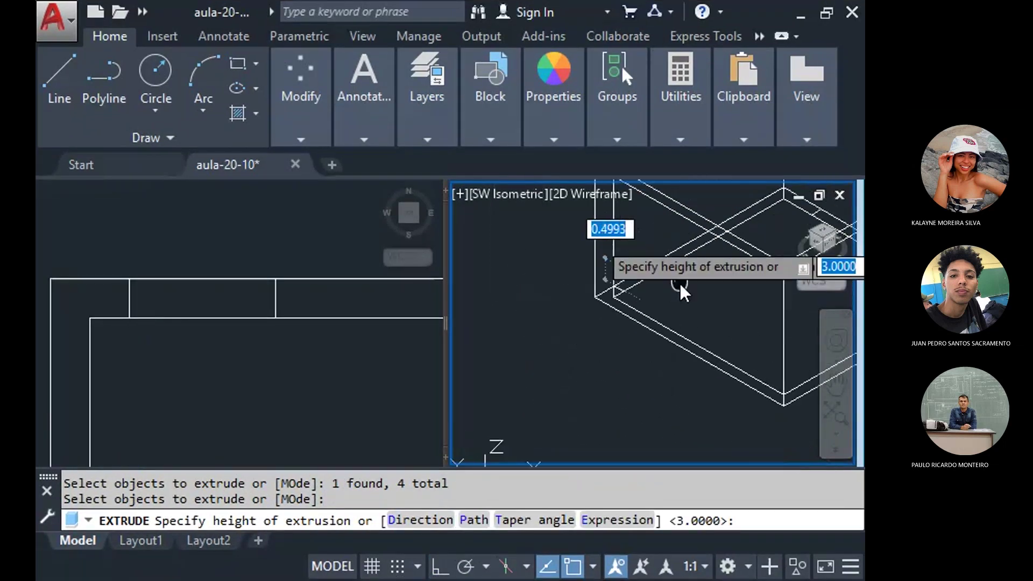
{"action": "scroll", "coordinate": [679, 282], "scroll_direction": "down", "scroll_amount": 3}
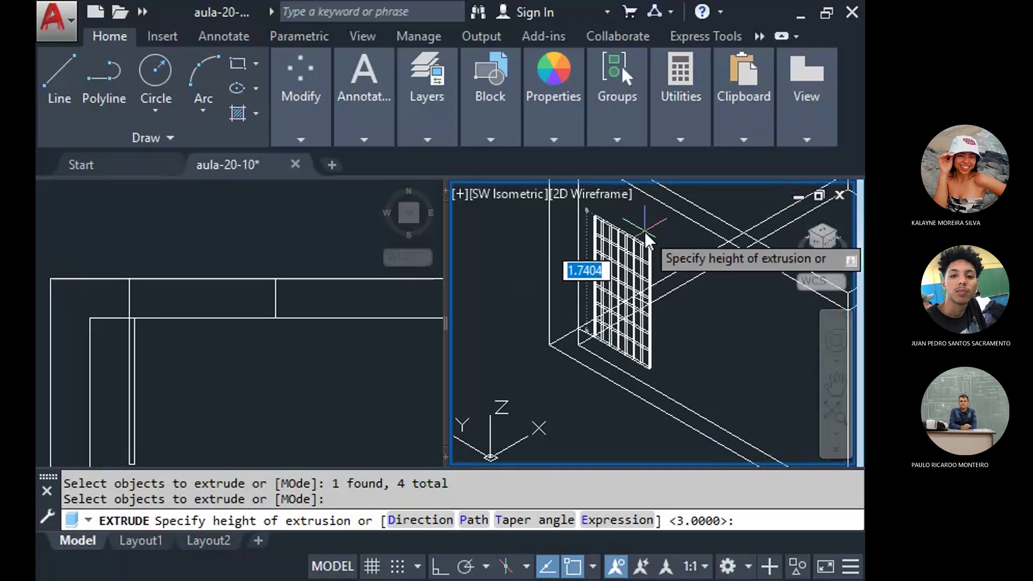
{"action": "scroll", "coordinate": [644, 231], "scroll_direction": "up", "scroll_amount": 2}
{"action": "scroll", "coordinate": [645, 231], "scroll_direction": "up", "scroll_amount": 2}
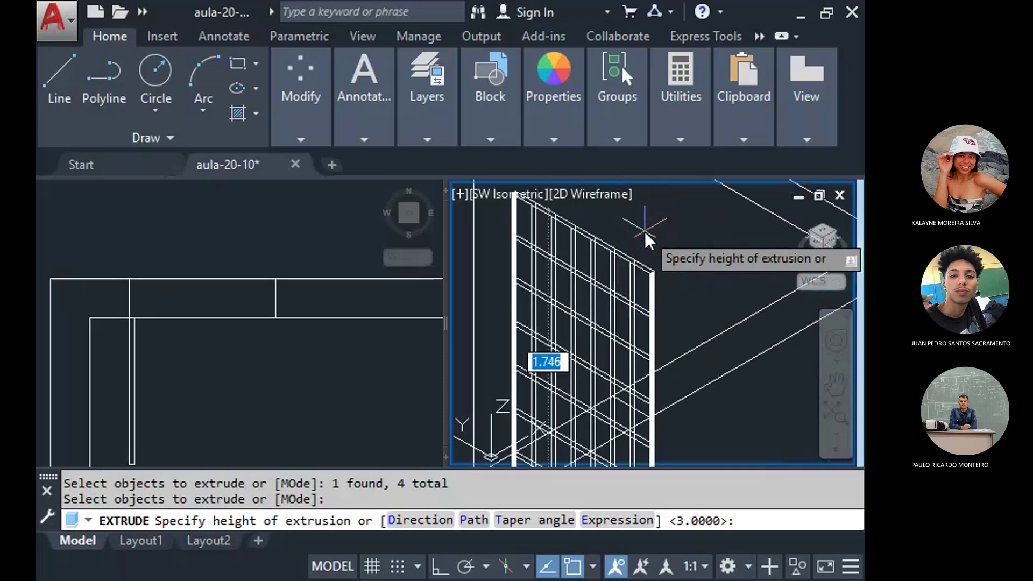
{"action": "scroll", "coordinate": [645, 231], "scroll_direction": "up", "scroll_amount": 3}
{"action": "scroll", "coordinate": [649, 247], "scroll_direction": "down", "scroll_amount": 3}
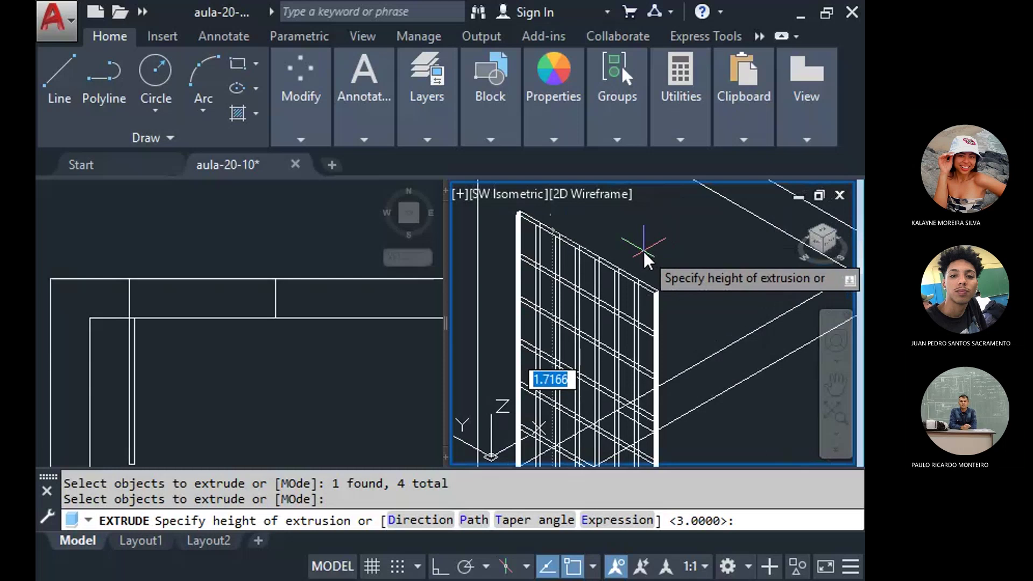
{"action": "type", "text": "2.1"}
{"action": "key", "text": "Return"}
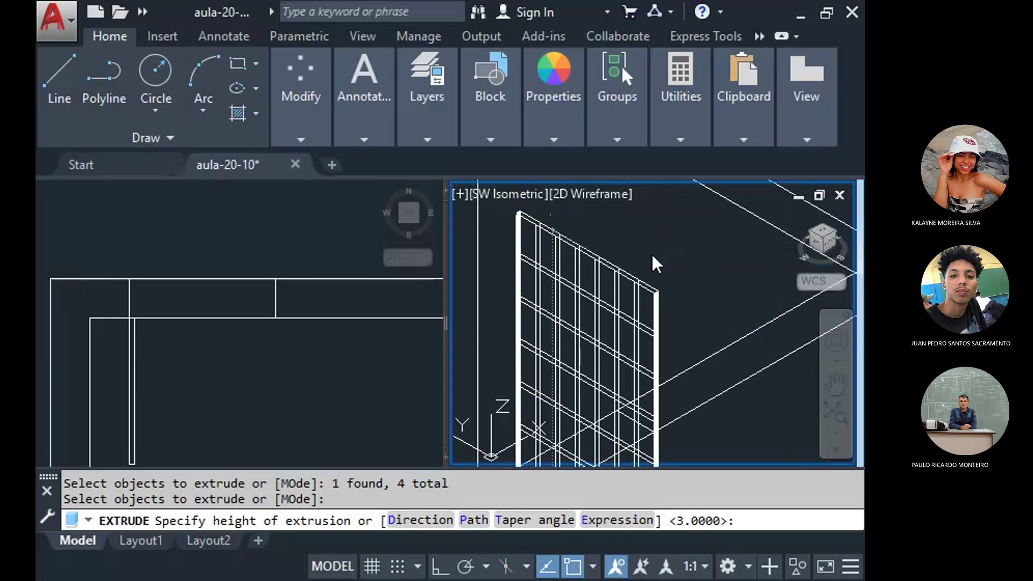
{"action": "scroll", "coordinate": [663, 279], "scroll_direction": "down", "scroll_amount": 5}
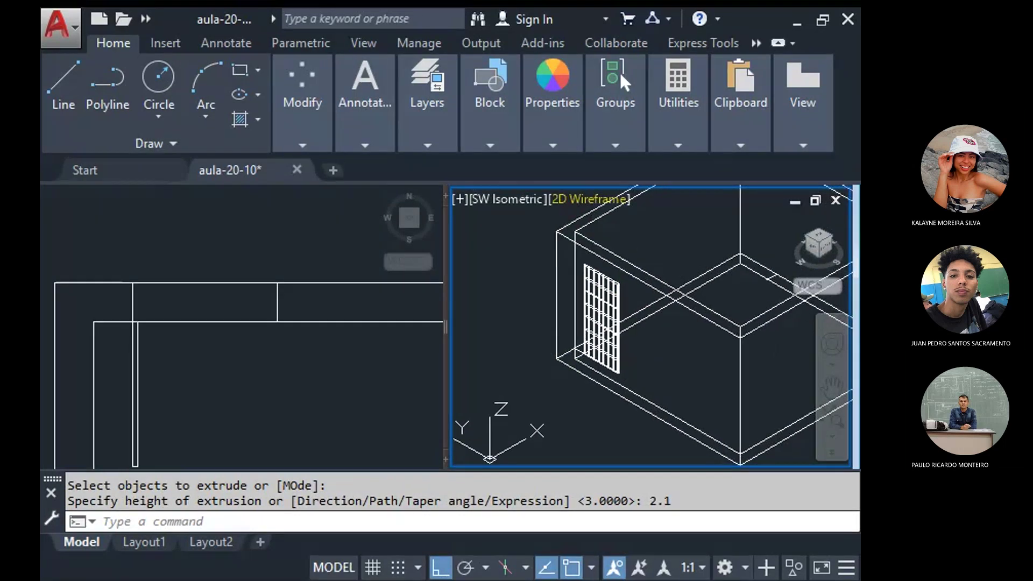
Shade the 3D view with edges and preview the box from the NE and SE isometric angles.
{"action": "left_click", "coordinate": [590, 200]}
{"action": "left_click", "coordinate": [667, 360]}
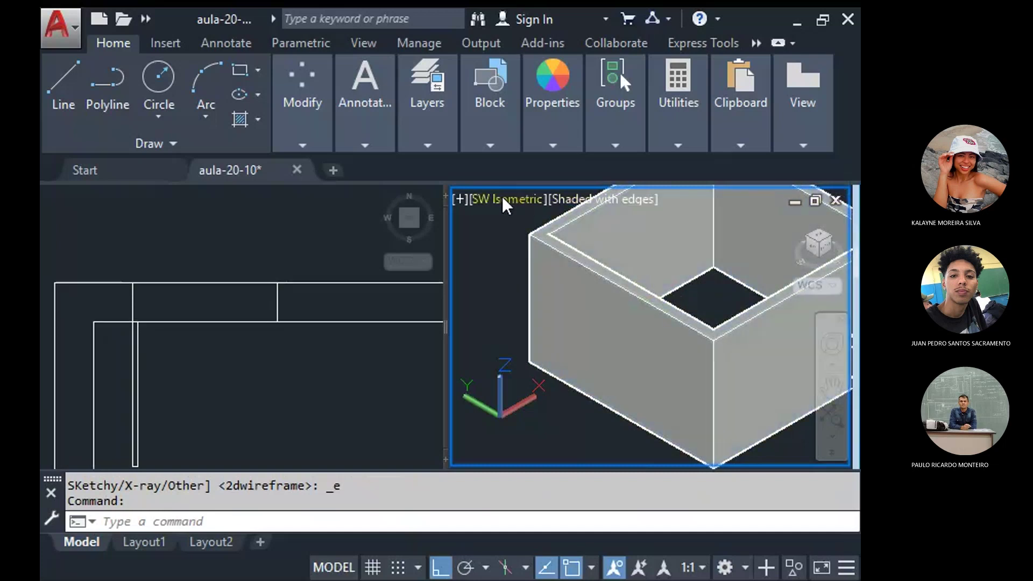
{"action": "left_click", "coordinate": [553, 434]}
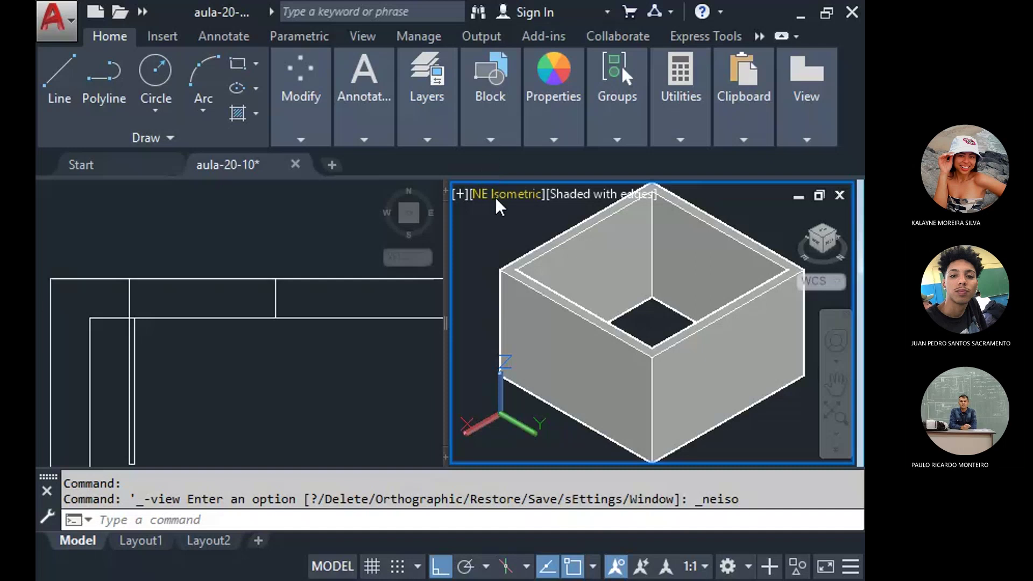
{"action": "left_click", "coordinate": [495, 195]}
{"action": "left_click", "coordinate": [577, 410]}
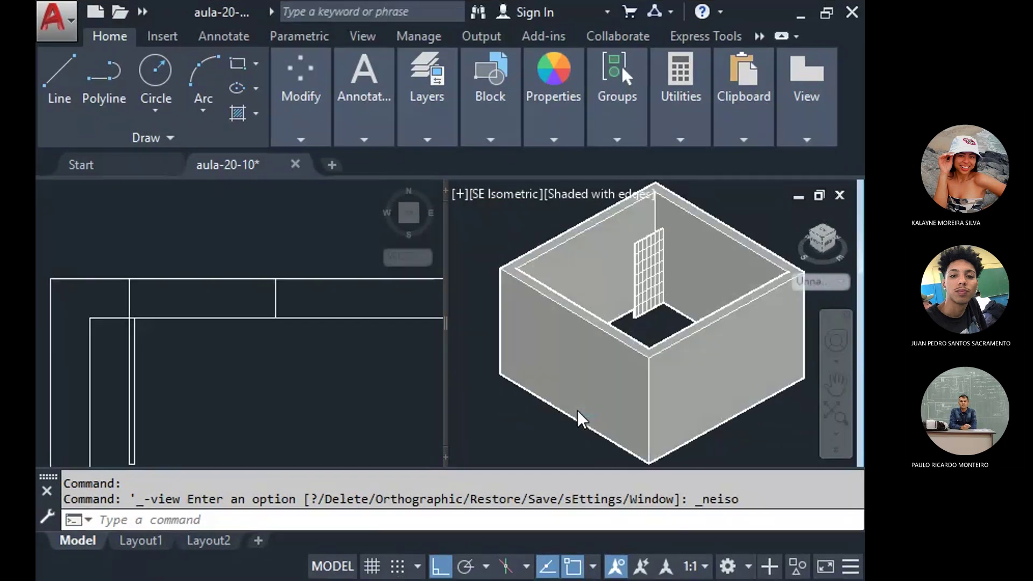
Inspect the door panel's top edge up close, then return to the SW isometric view.
{"action": "scroll", "coordinate": [651, 258], "scroll_direction": "up", "scroll_amount": 10}
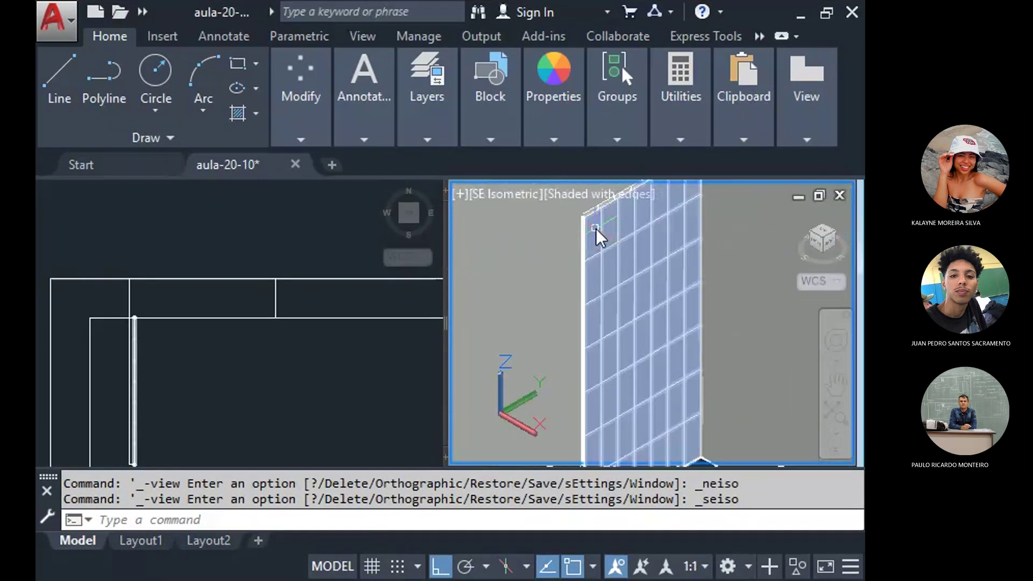
{"action": "middle_click_drag", "start_coordinate": [596, 228], "coordinate": [520, 269]}
{"action": "scroll", "coordinate": [634, 315], "scroll_direction": "up", "scroll_amount": 5}
{"action": "scroll", "coordinate": [633, 312], "scroll_direction": "down", "scroll_amount": 5}
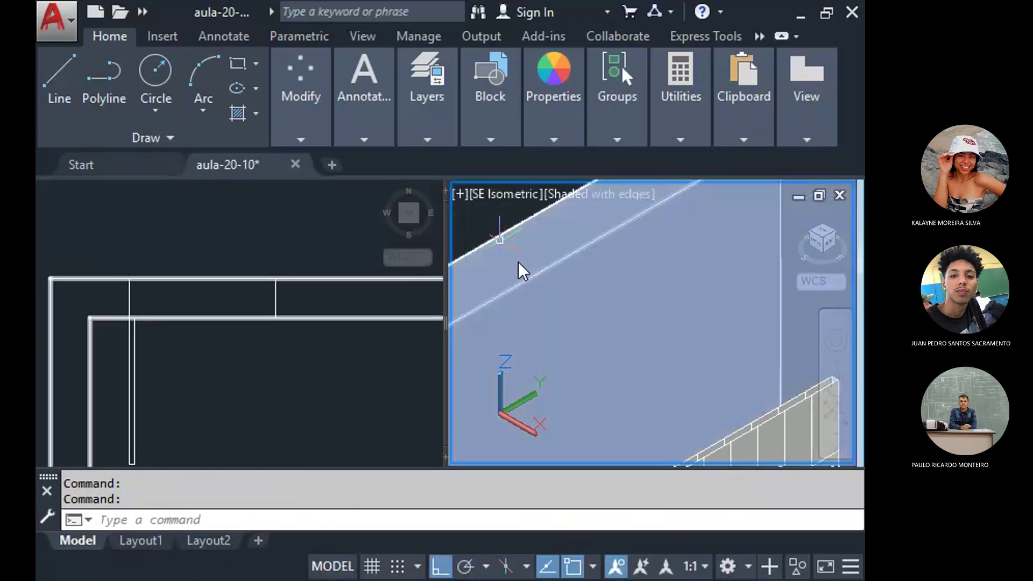
{"action": "scroll", "coordinate": [659, 409], "scroll_direction": "down", "scroll_amount": 3}
{"action": "middle_click_drag", "start_coordinate": [659, 409], "coordinate": [644, 346]}
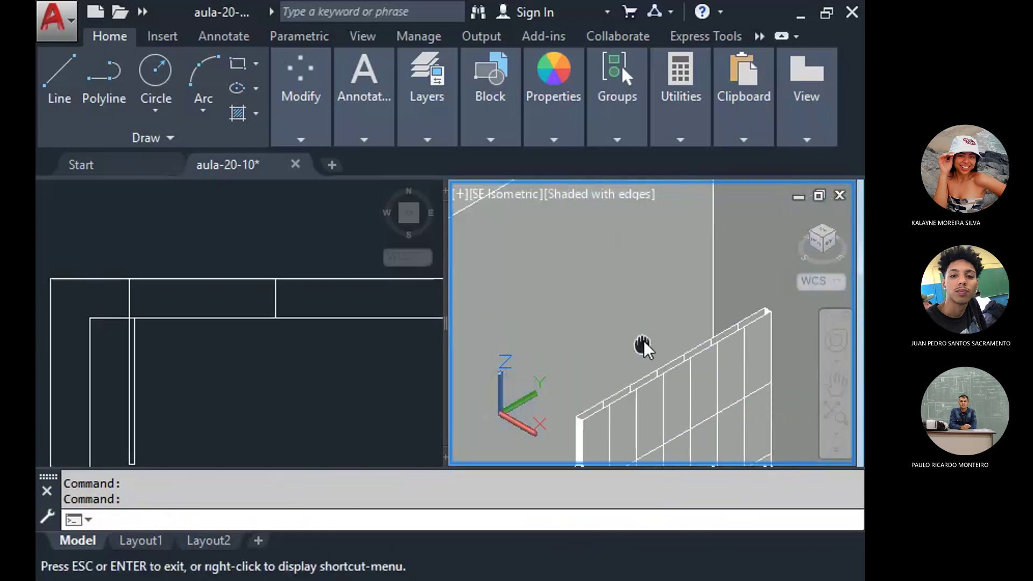
{"action": "scroll", "coordinate": [706, 385], "scroll_direction": "down", "scroll_amount": 4}
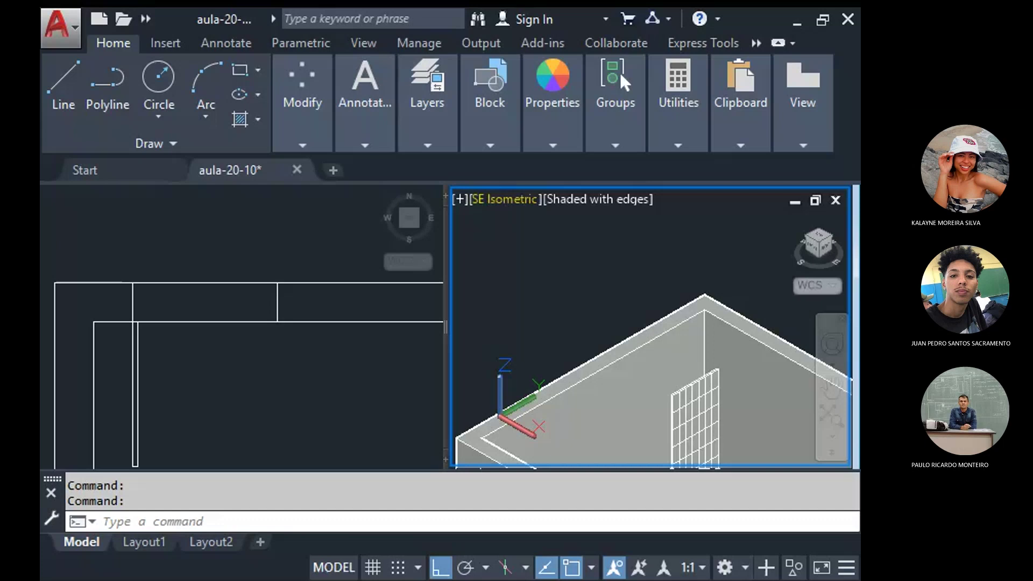
{"action": "left_click", "coordinate": [564, 377]}
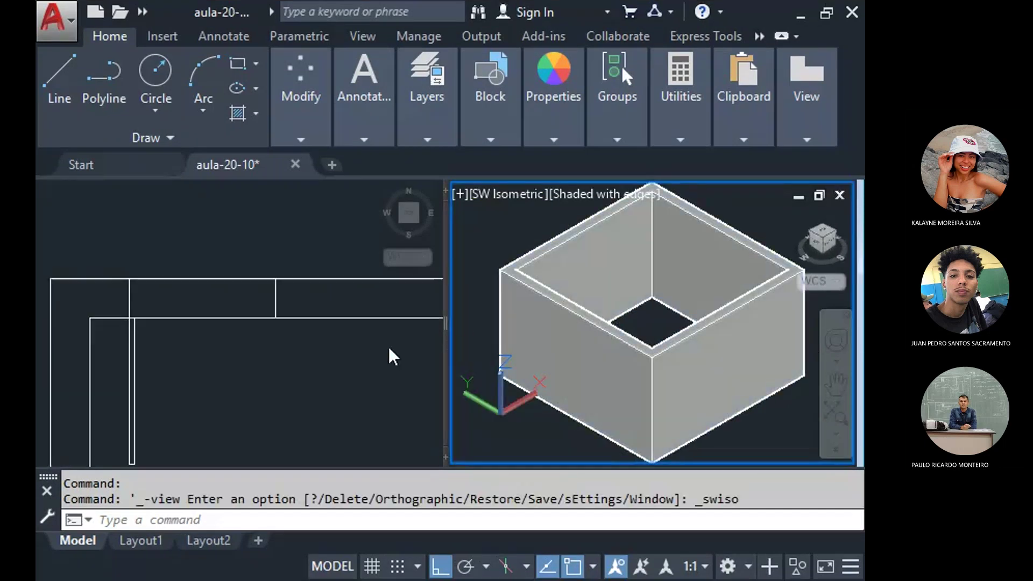
{"action": "left_click", "coordinate": [180, 346]}
Delete the old door panel and the small leftover piece in the plan view.
{"action": "middle_click_drag", "start_coordinate": [179, 346], "coordinate": [253, 279]}
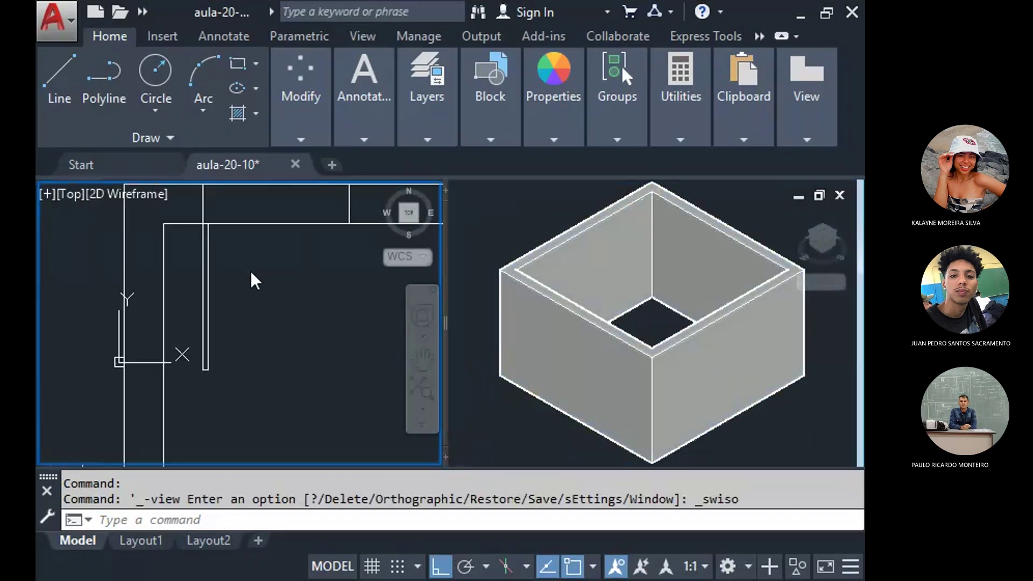
{"action": "left_click", "coordinate": [233, 330]}
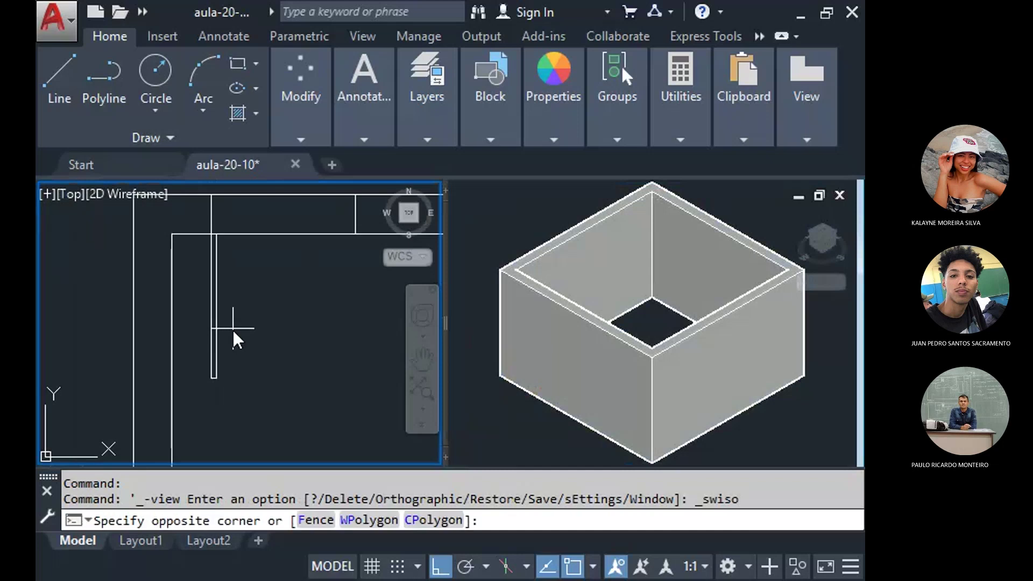
{"action": "left_click", "coordinate": [208, 405]}
{"action": "key", "text": "Delete"}
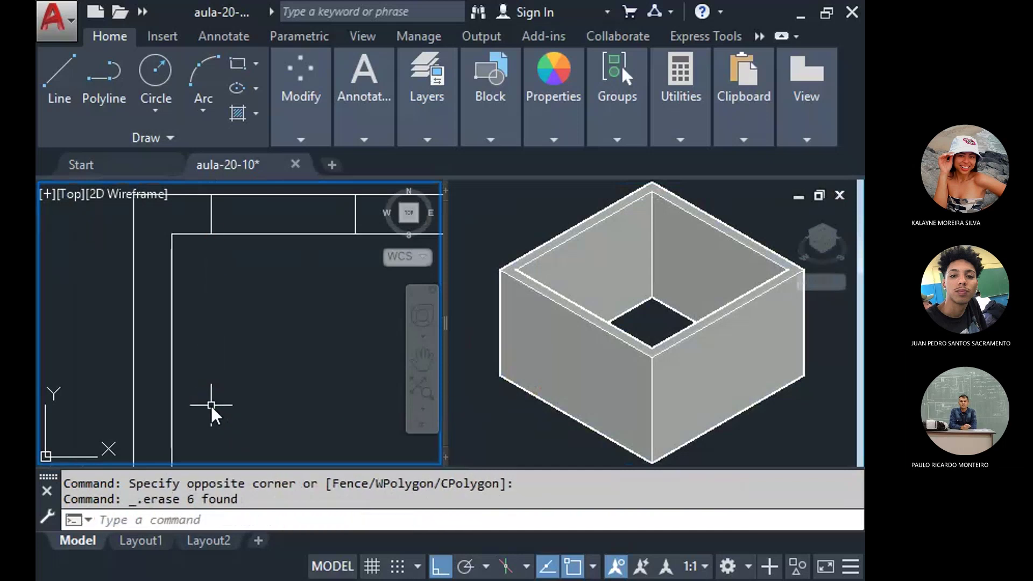
{"action": "scroll", "coordinate": [195, 196], "scroll_direction": "up", "scroll_amount": 2}
{"action": "left_click", "coordinate": [179, 254]}
{"action": "left_click", "coordinate": [239, 279]}
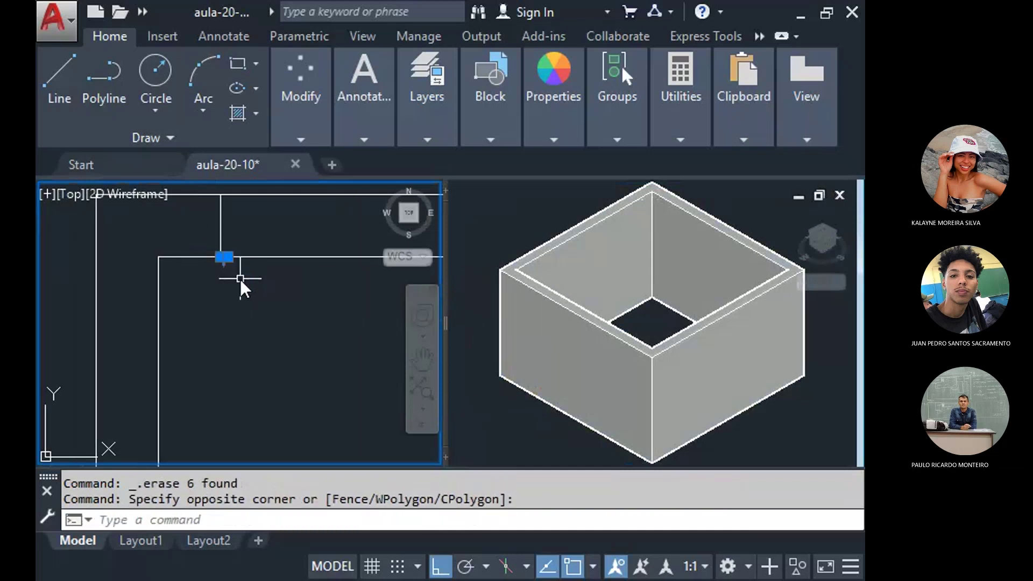
{"action": "key", "text": "Delete"}
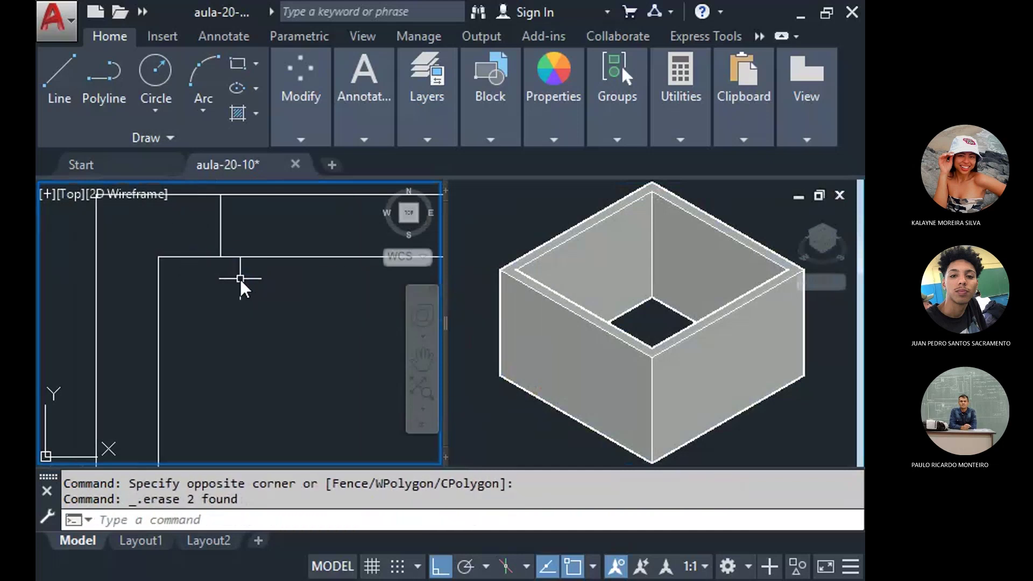
Cancel the stray polyline and selection, then set the isometric viewport to X-Ray.
{"action": "left_click", "coordinate": [104, 81]}
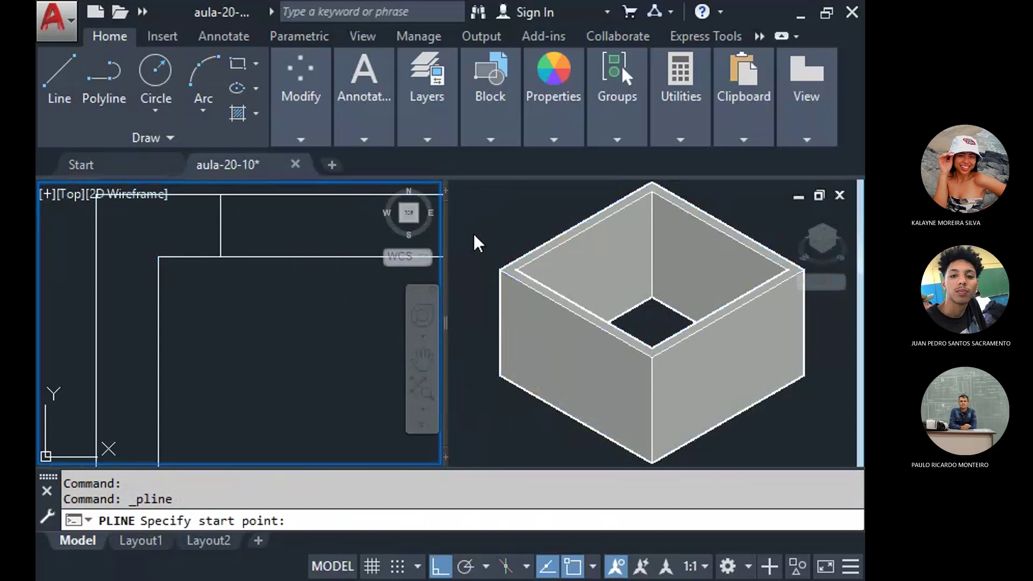
{"action": "left_click", "coordinate": [512, 195]}
{"action": "key", "text": "Escape"}
{"action": "key", "text": "Escape"}
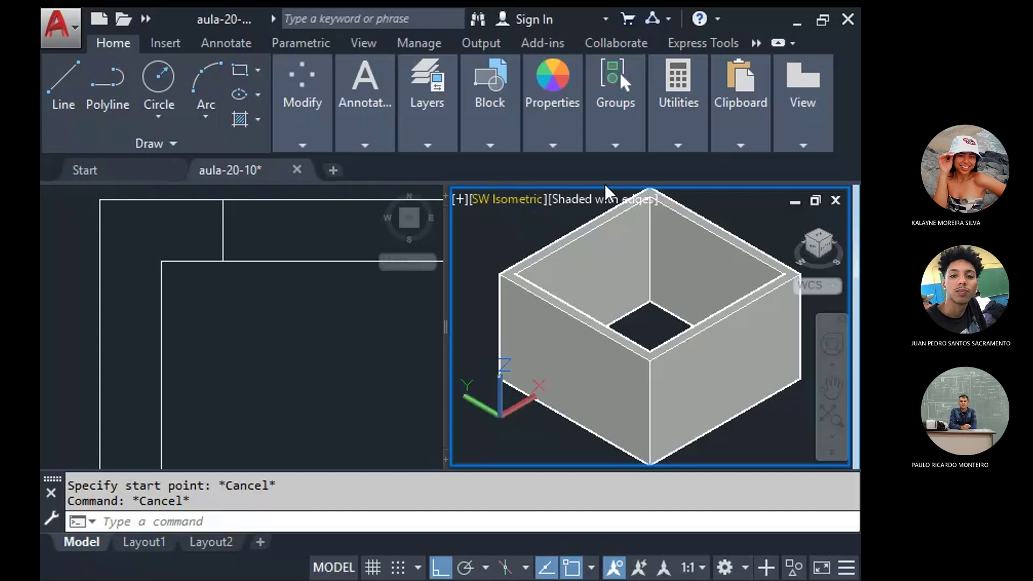
{"action": "left_click", "coordinate": [582, 189]}
{"action": "left_click", "coordinate": [575, 201]}
{"action": "key", "text": "Escape"}
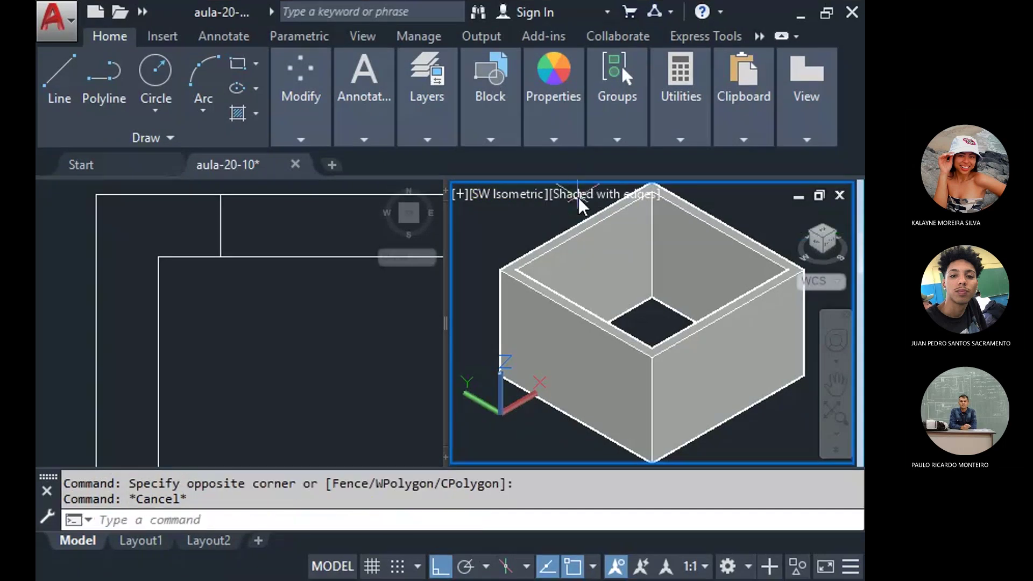
{"action": "key", "text": "Escape"}
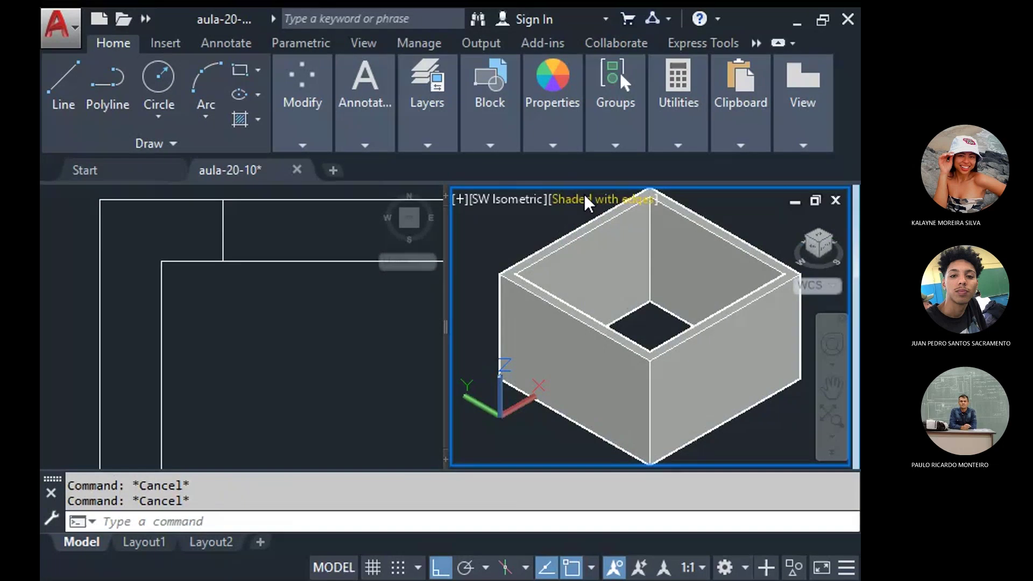
{"action": "left_click", "coordinate": [635, 199]}
{"action": "left_click", "coordinate": [676, 459]}
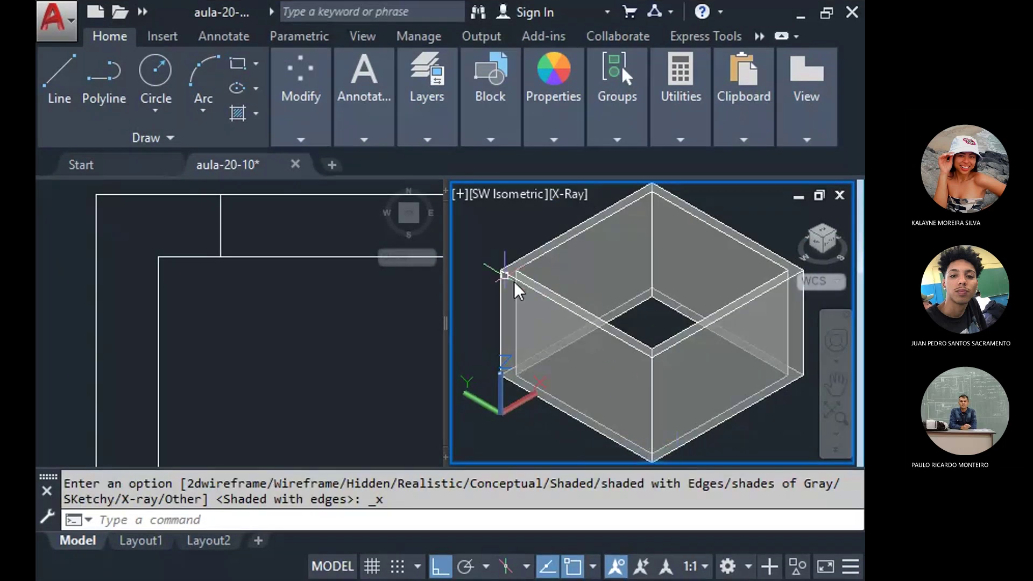
{"action": "left_click", "coordinate": [234, 296]}
Draw a closed polyline from the inner wall corner: 0.92 down, 0.03 right, 0.92 up.
{"action": "scroll", "coordinate": [234, 296], "scroll_direction": "down", "scroll_amount": 3}
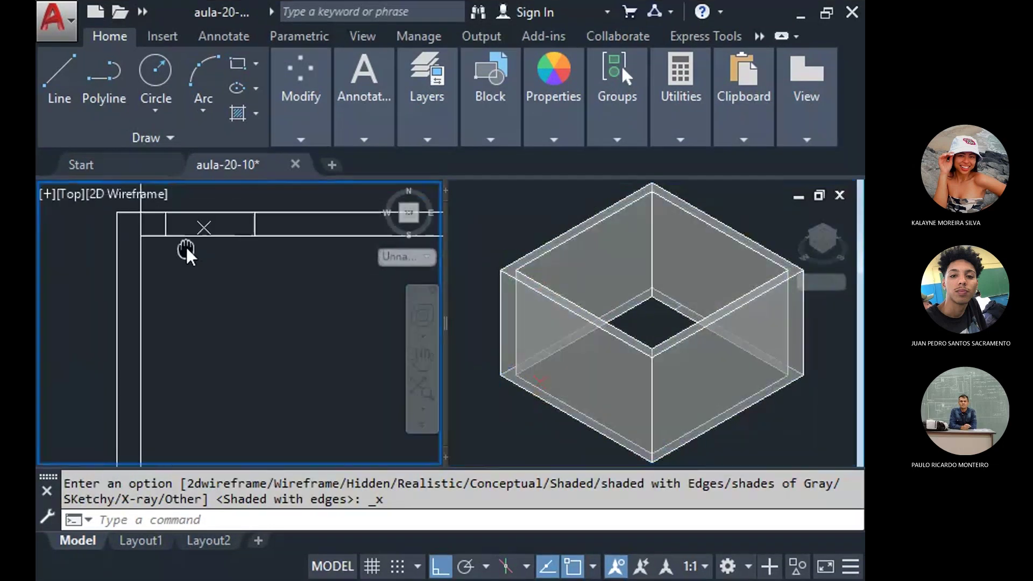
{"action": "left_click", "coordinate": [161, 237]}
{"action": "left_click", "coordinate": [116, 80]}
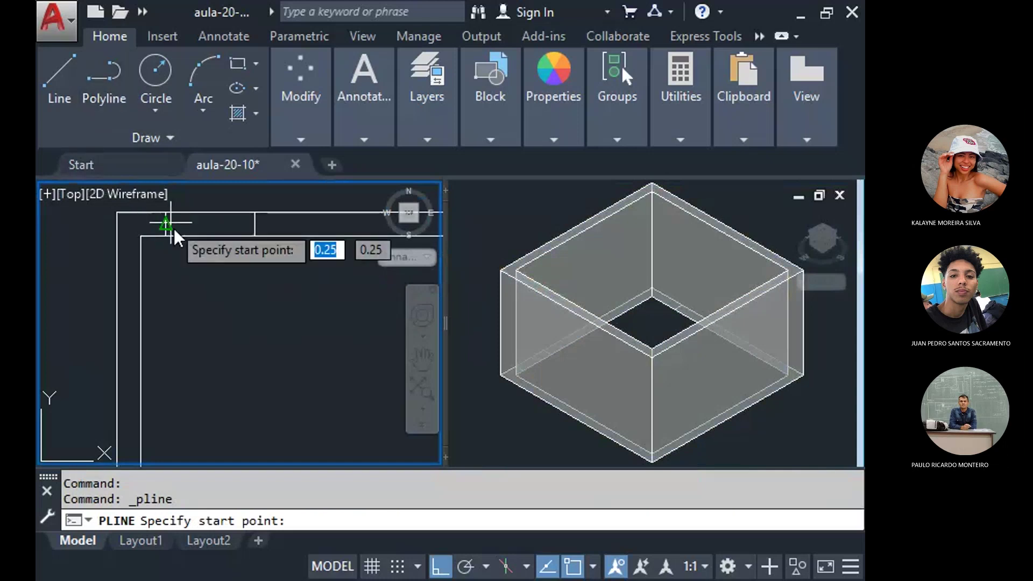
{"action": "left_click", "coordinate": [168, 233]}
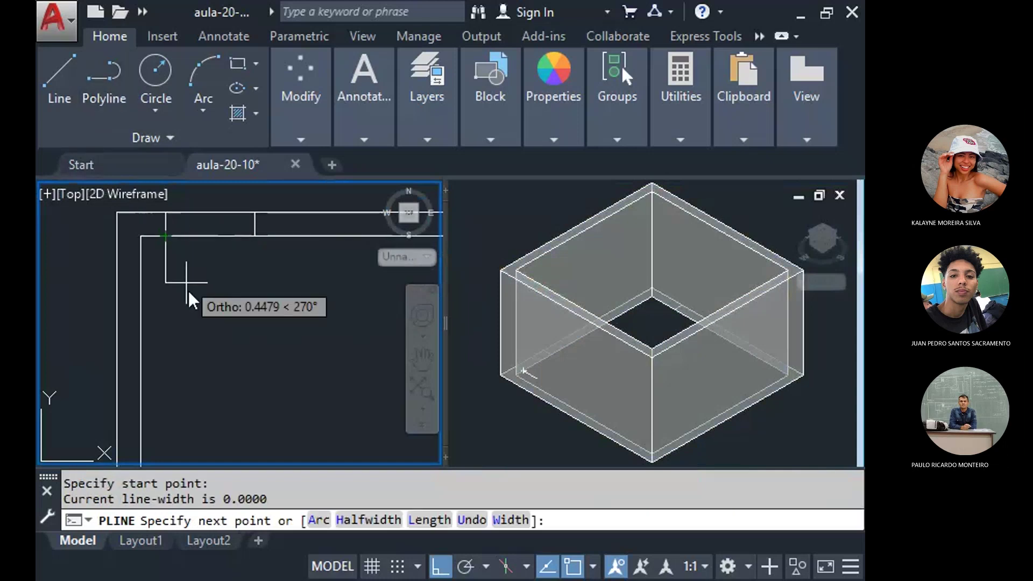
{"action": "type", "text": ".92"}
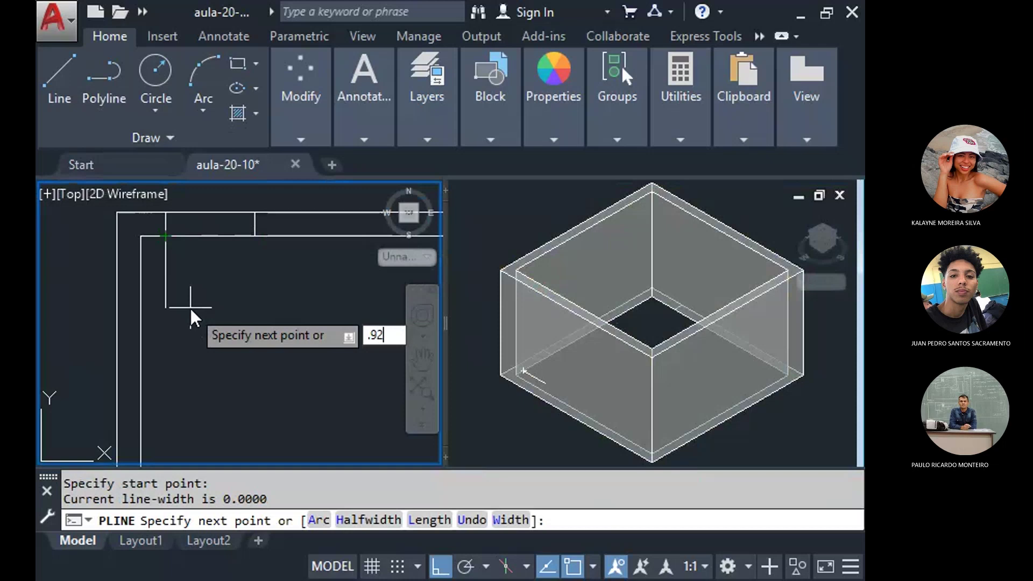
{"action": "key", "text": "Return"}
{"action": "type", "text": ".03"}
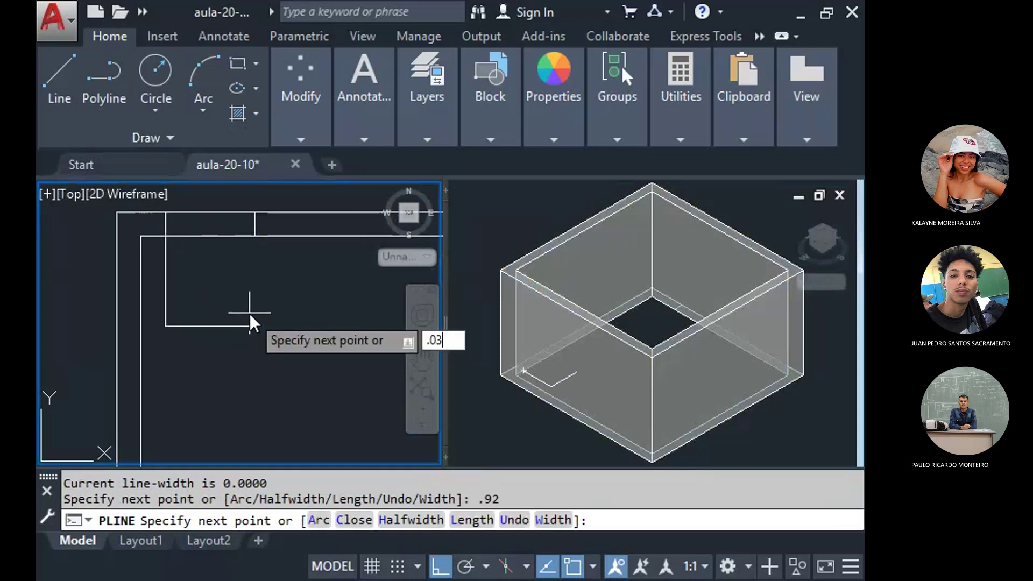
{"action": "key", "text": "Return"}
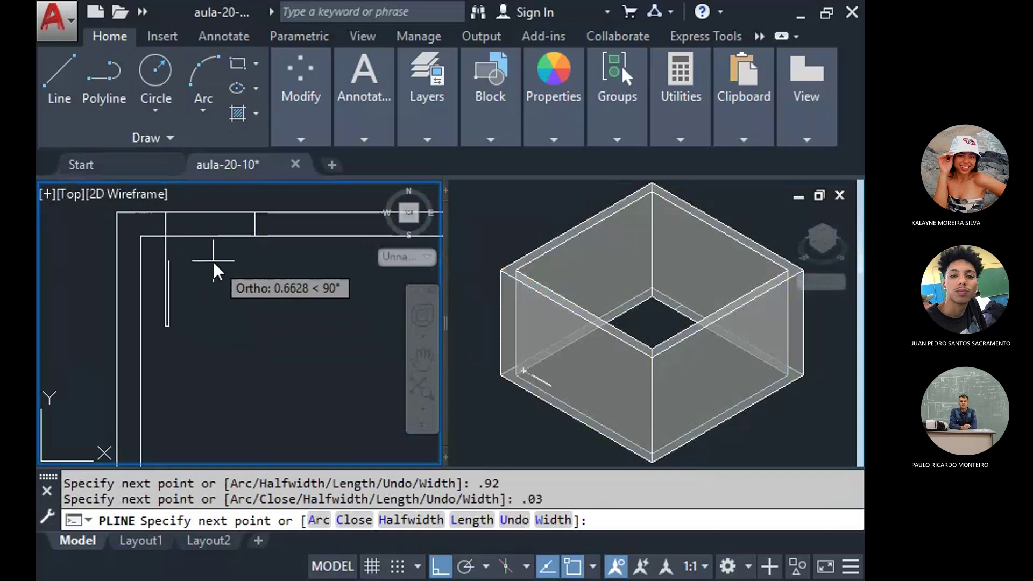
{"action": "type", "text": ".92"}
{"action": "key", "text": "Return"}
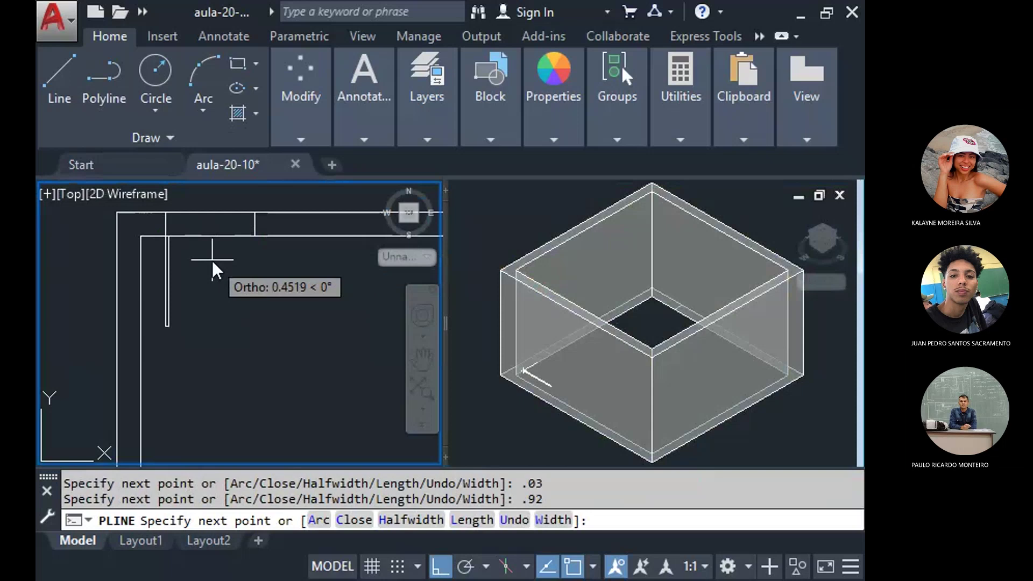
{"action": "scroll", "coordinate": [166, 204], "scroll_direction": "up", "scroll_amount": 2}
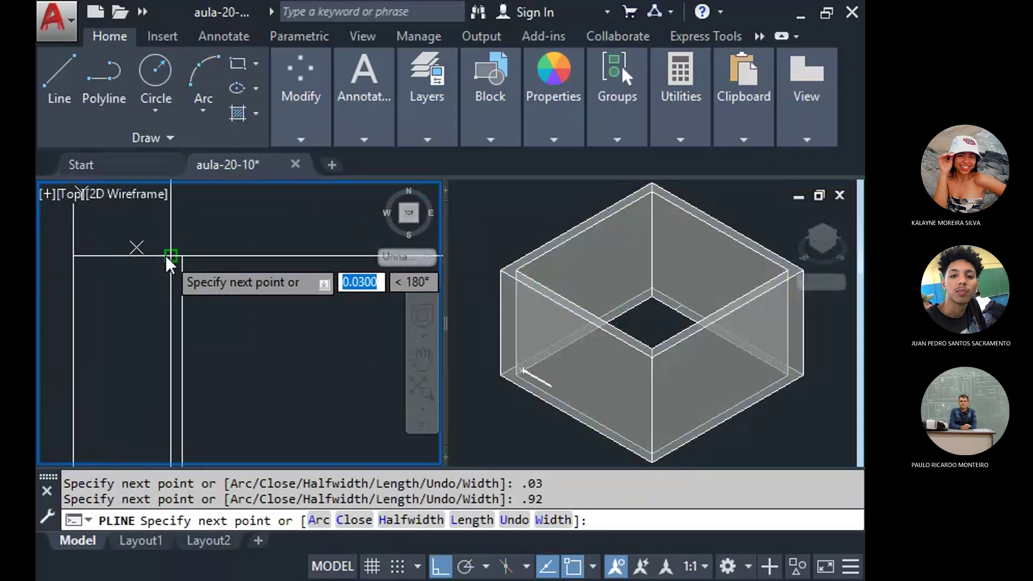
{"action": "left_click", "coordinate": [167, 255]}
{"action": "key", "text": "Return"}
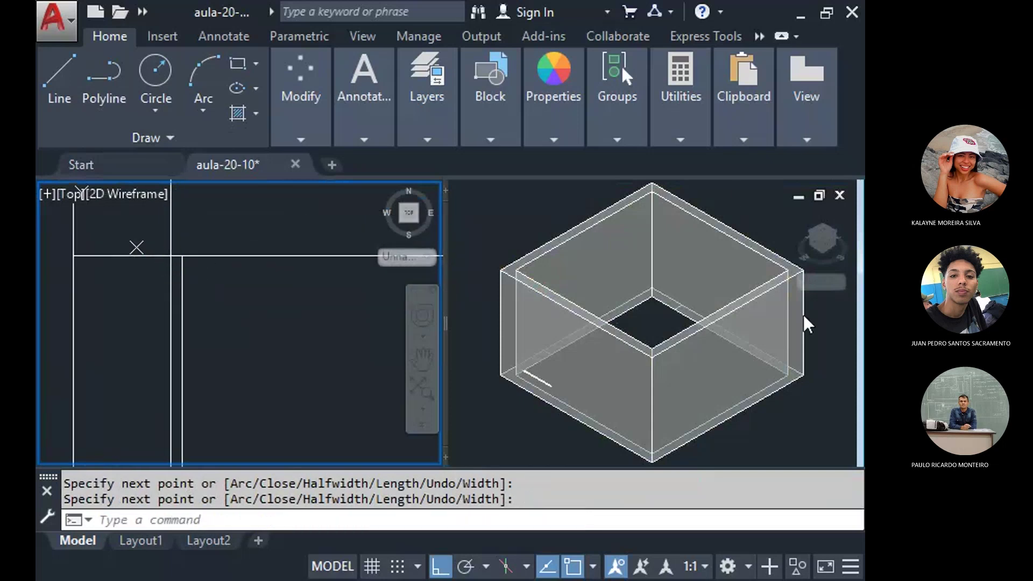
Bring the top wall into view in the plan and enter the EXT command.
{"action": "scroll", "coordinate": [274, 294], "scroll_direction": "up", "scroll_amount": 4}
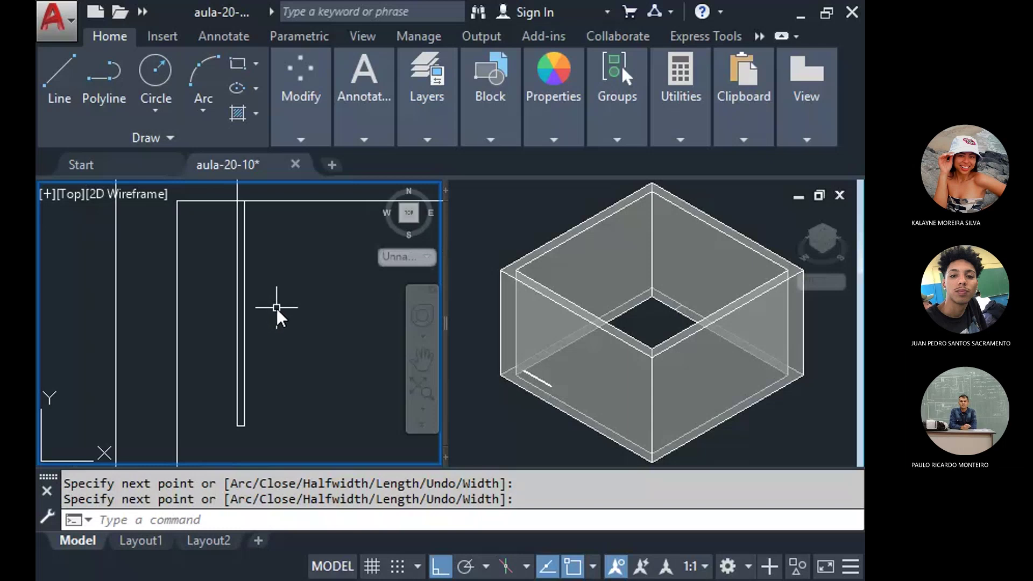
{"action": "middle_click_drag", "start_coordinate": [245, 374], "coordinate": [166, 370]}
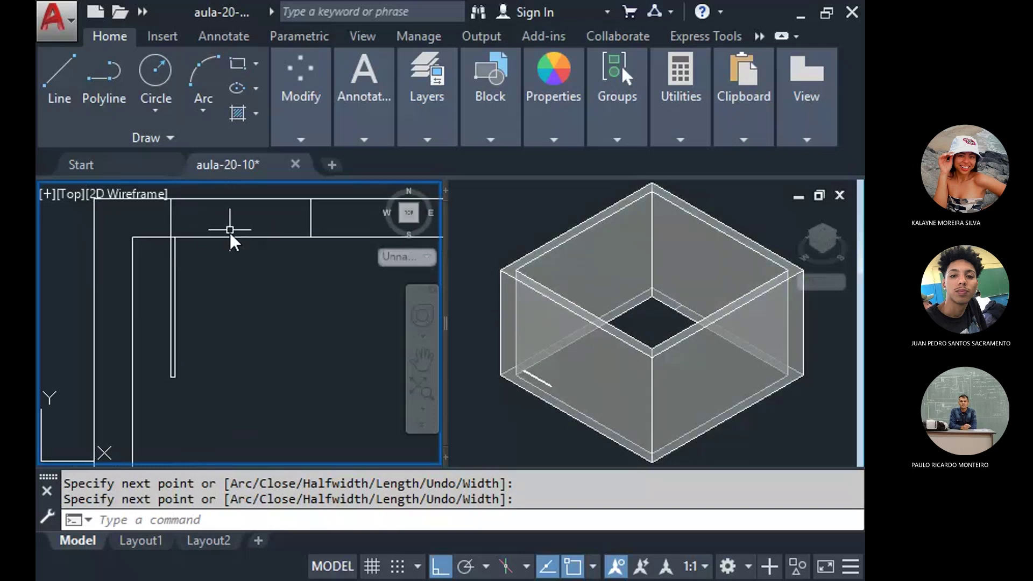
{"action": "middle_click_drag", "start_coordinate": [242, 230], "coordinate": [227, 237]}
{"action": "scroll", "coordinate": [228, 259], "scroll_direction": "down", "scroll_amount": 2}
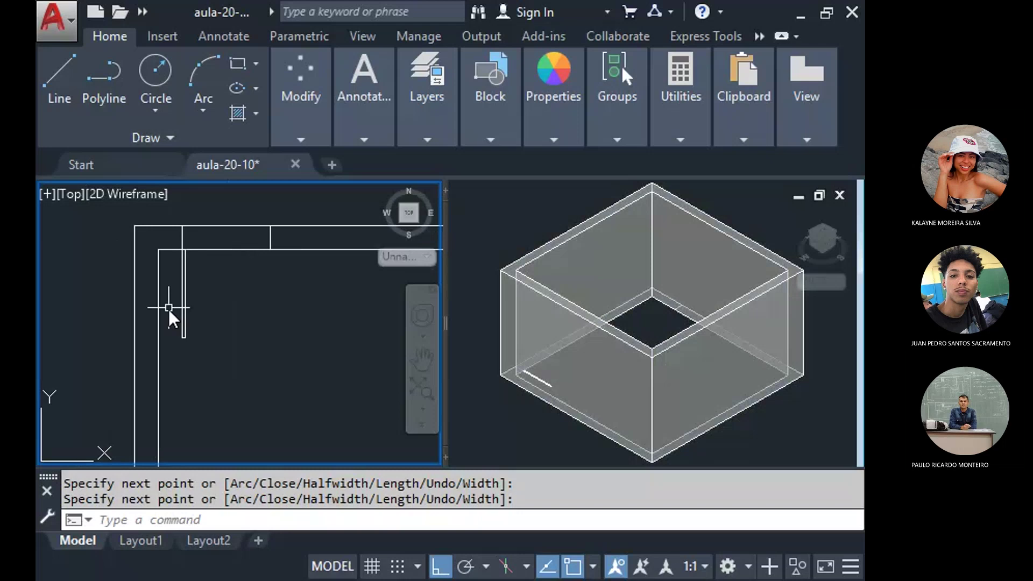
{"action": "scroll", "coordinate": [189, 253], "scroll_direction": "up", "scroll_amount": 3}
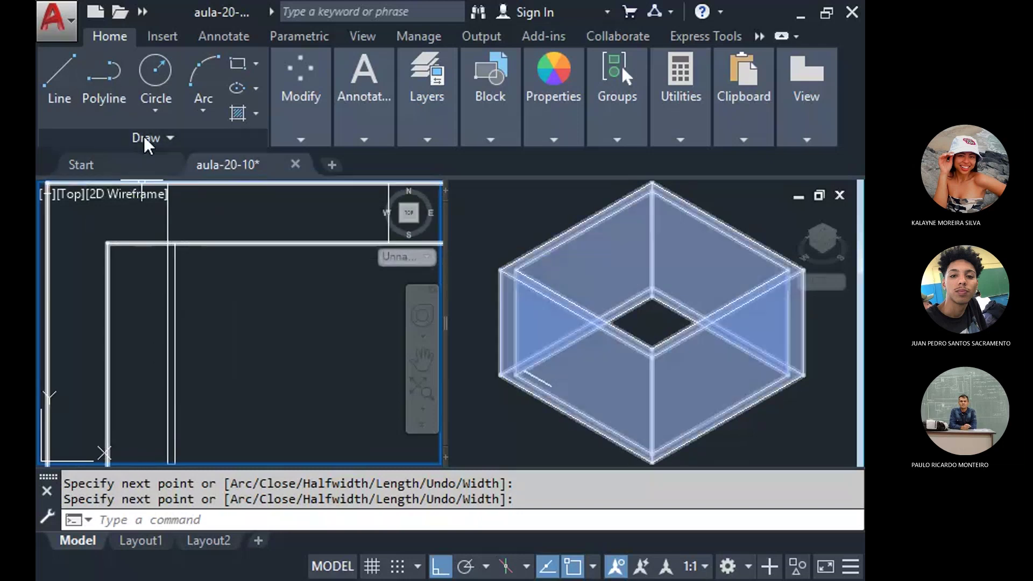
{"action": "type", "text": "ext"}
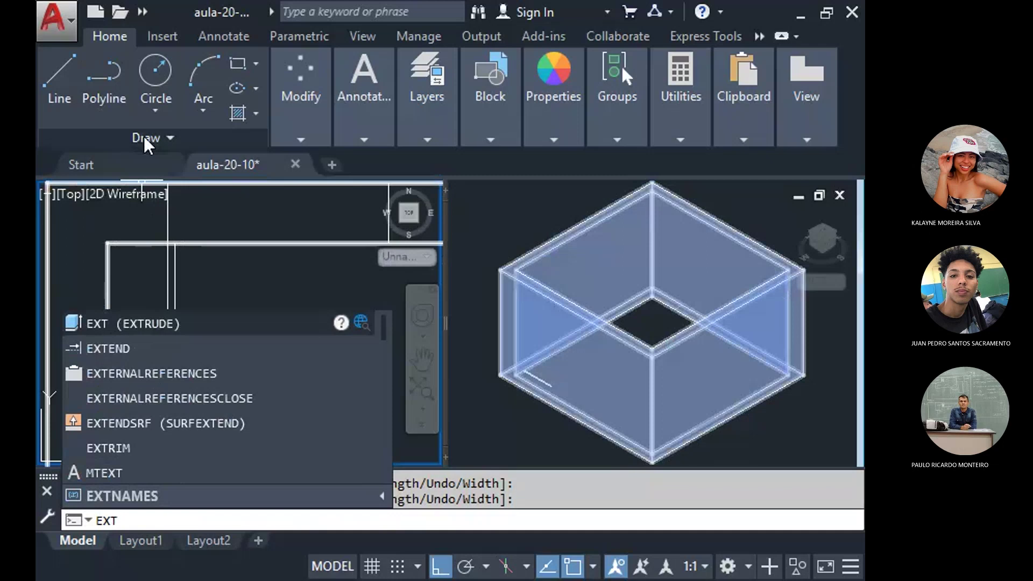
Begin extruding the door outline, then cancel the attempt.
{"action": "key", "text": "Return"}
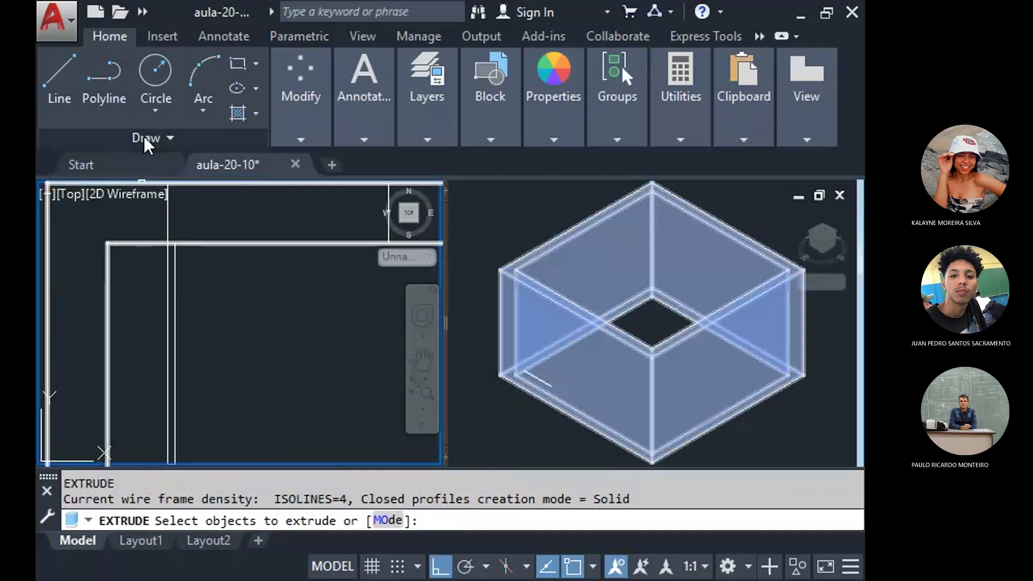
{"action": "middle_click_drag", "start_coordinate": [108, 335], "coordinate": [97, 302]}
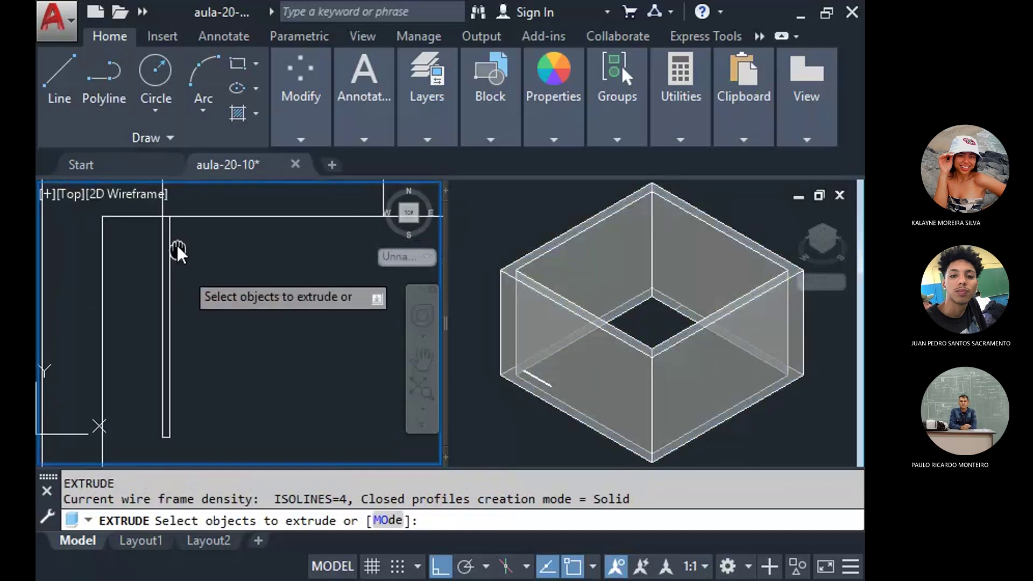
{"action": "left_click", "coordinate": [165, 296]}
{"action": "left_click", "coordinate": [528, 414]}
{"action": "scroll", "coordinate": [529, 390], "scroll_direction": "up", "scroll_amount": 4}
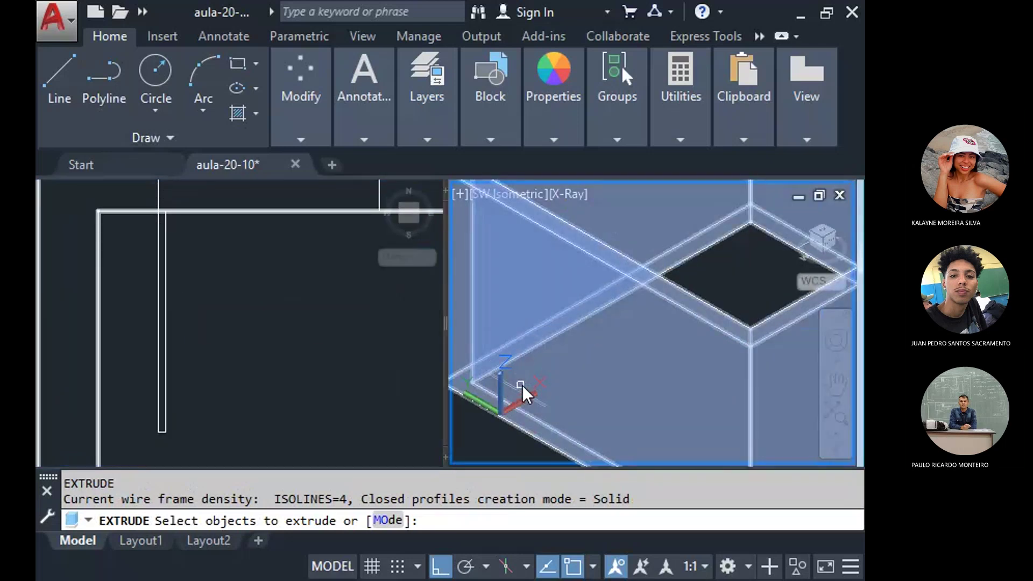
{"action": "middle_click_drag", "start_coordinate": [522, 386], "coordinate": [591, 356]}
{"action": "scroll", "coordinate": [562, 347], "scroll_direction": "down", "scroll_amount": 1}
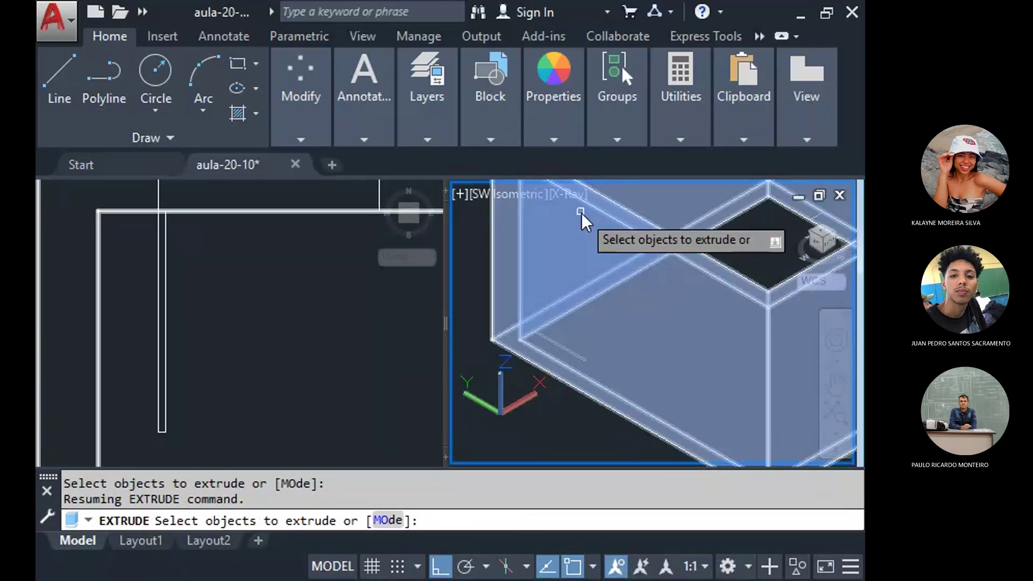
{"action": "key", "text": "Escape"}
{"action": "key", "text": "Escape"}
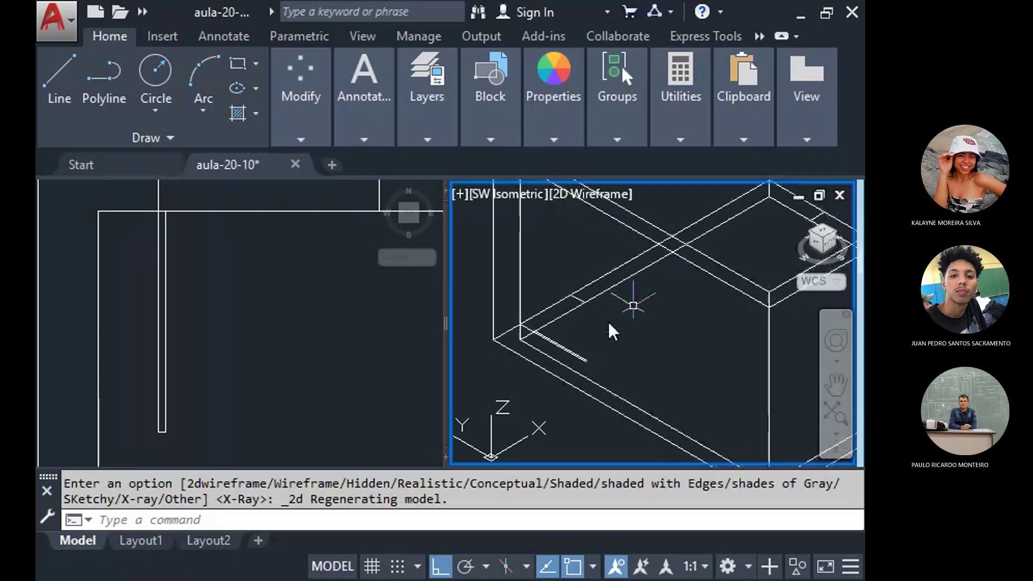
Extrude the door outline 2.1 units high from the isometric viewport.
{"action": "left_click", "coordinate": [172, 255]}
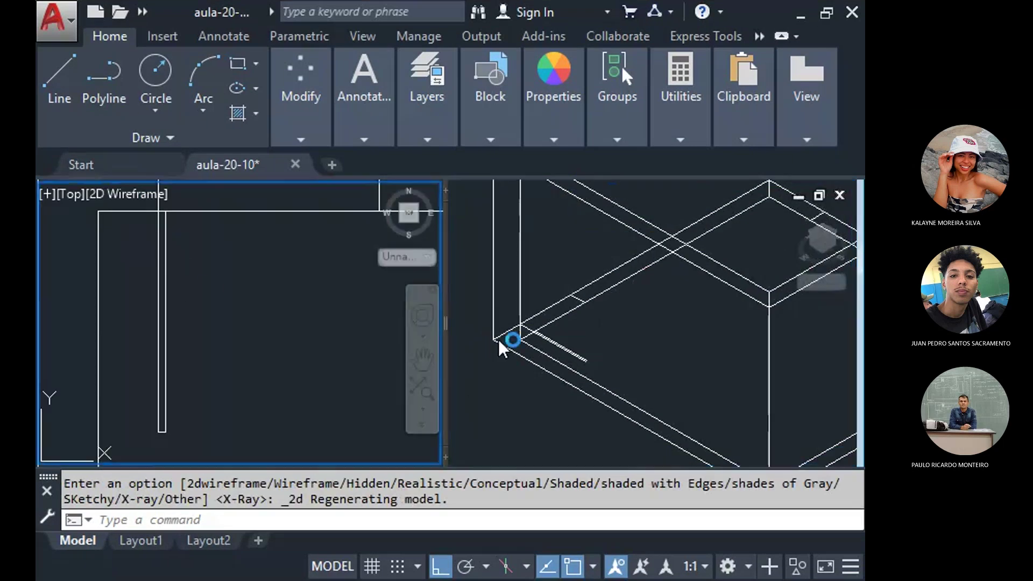
{"action": "left_click", "coordinate": [482, 389]}
{"action": "type", "text": "EXT"}
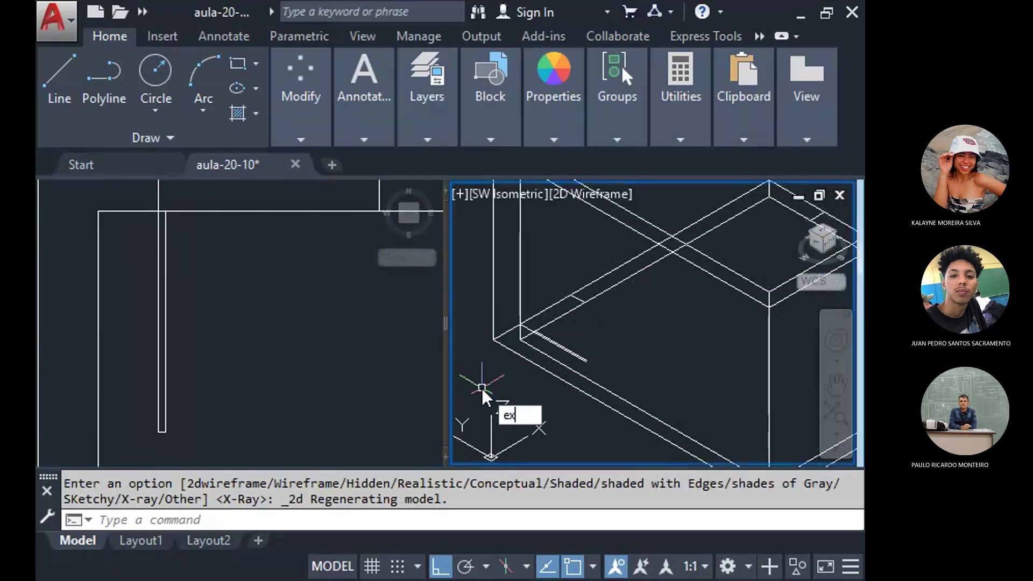
{"action": "key", "text": "Return"}
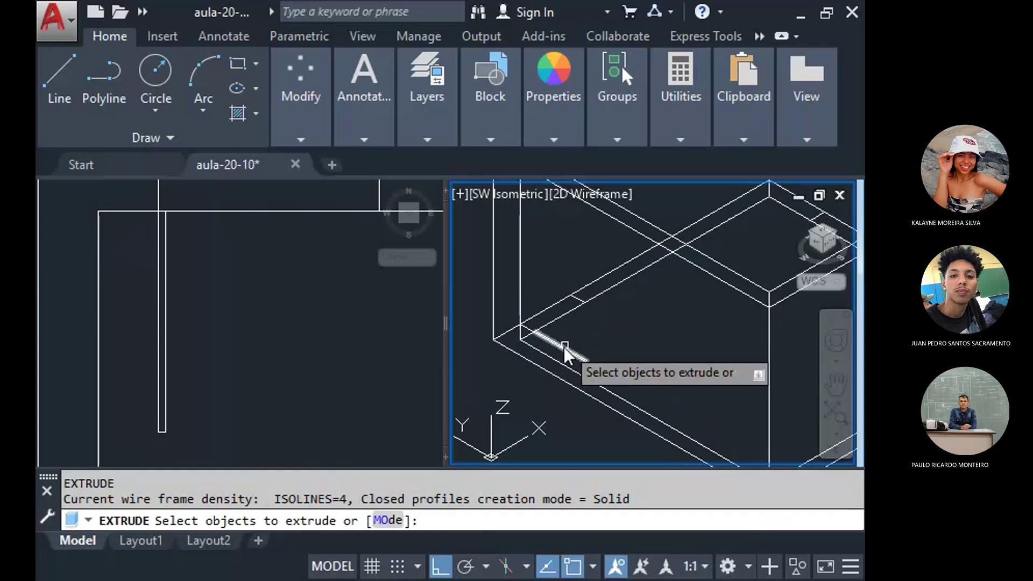
{"action": "scroll", "coordinate": [557, 345], "scroll_direction": "up", "scroll_amount": 3}
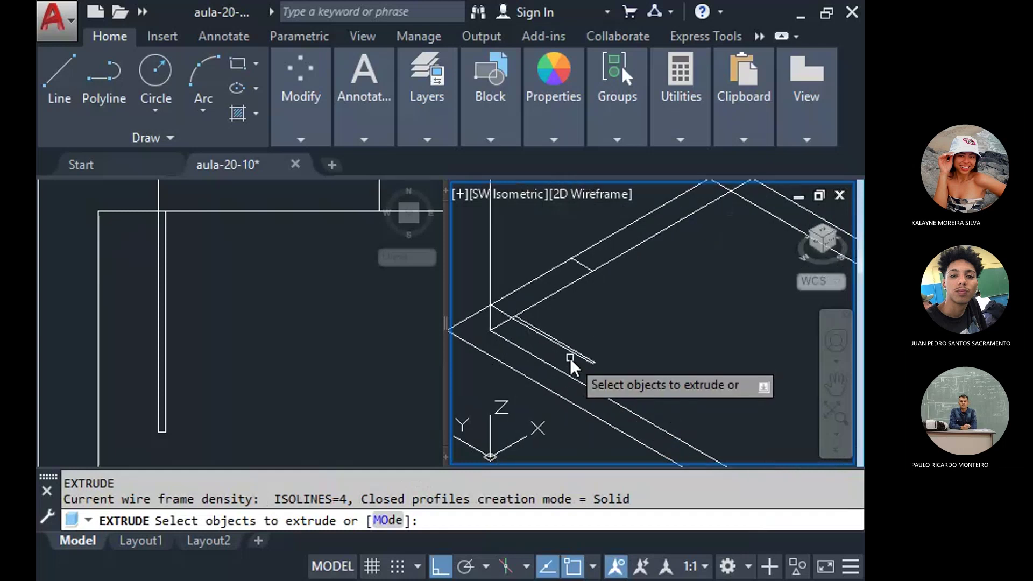
{"action": "left_click", "coordinate": [588, 361]}
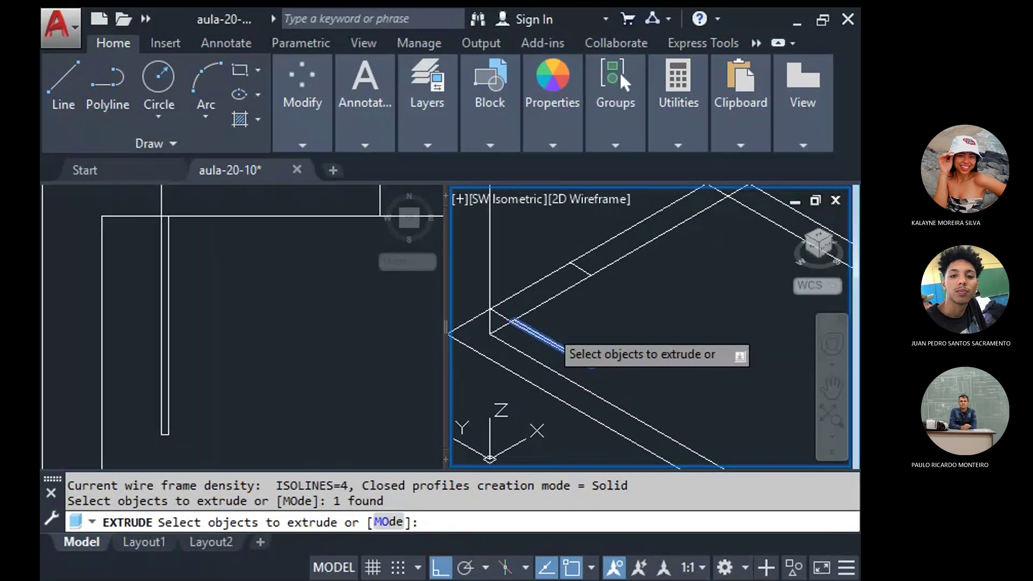
{"action": "right_click", "coordinate": [576, 329]}
{"action": "left_click", "coordinate": [586, 336]}
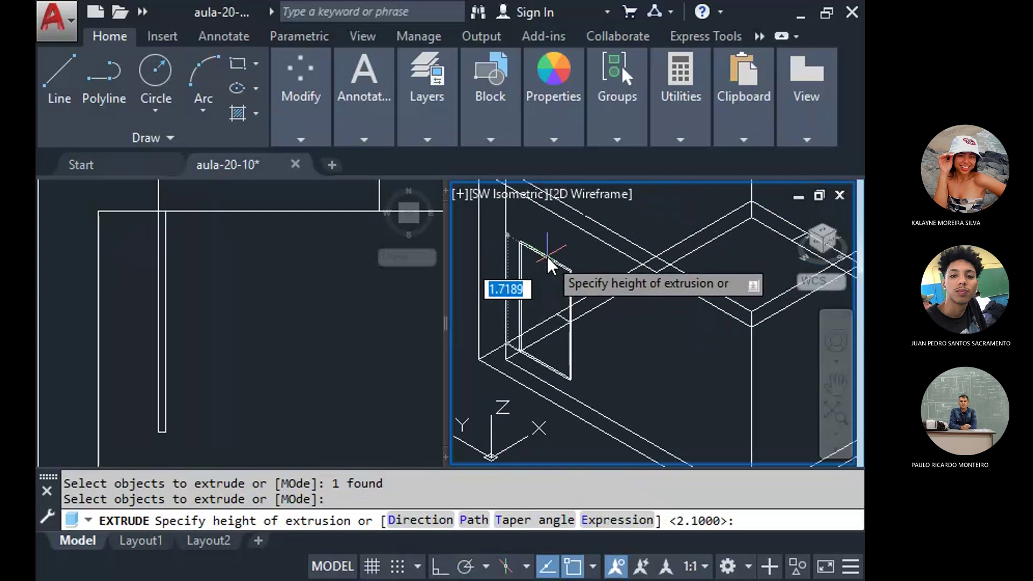
{"action": "type", "text": "2.1"}
{"action": "key", "text": "Return"}
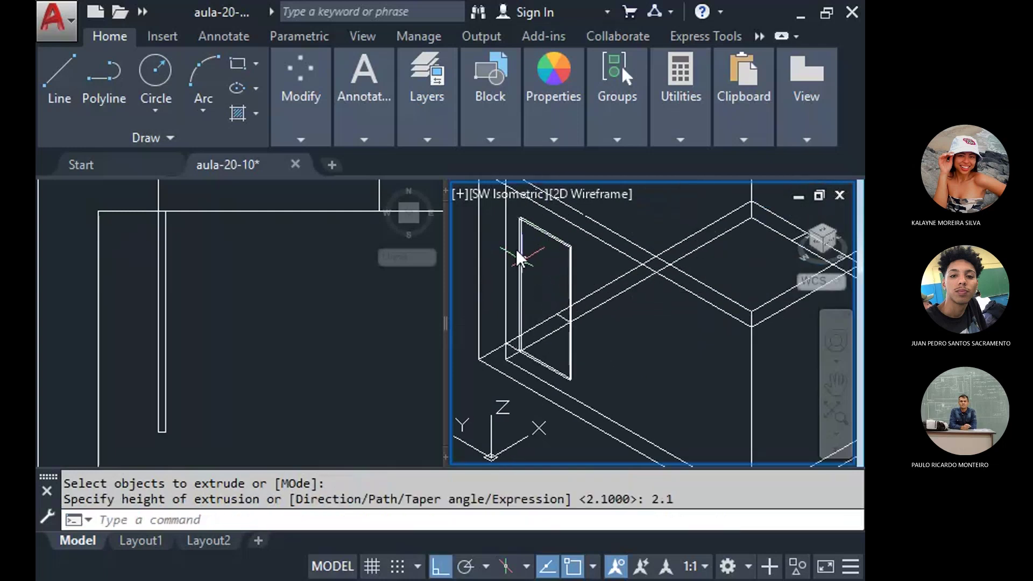
{"action": "middle_click_drag", "start_coordinate": [596, 421], "coordinate": [577, 438]}
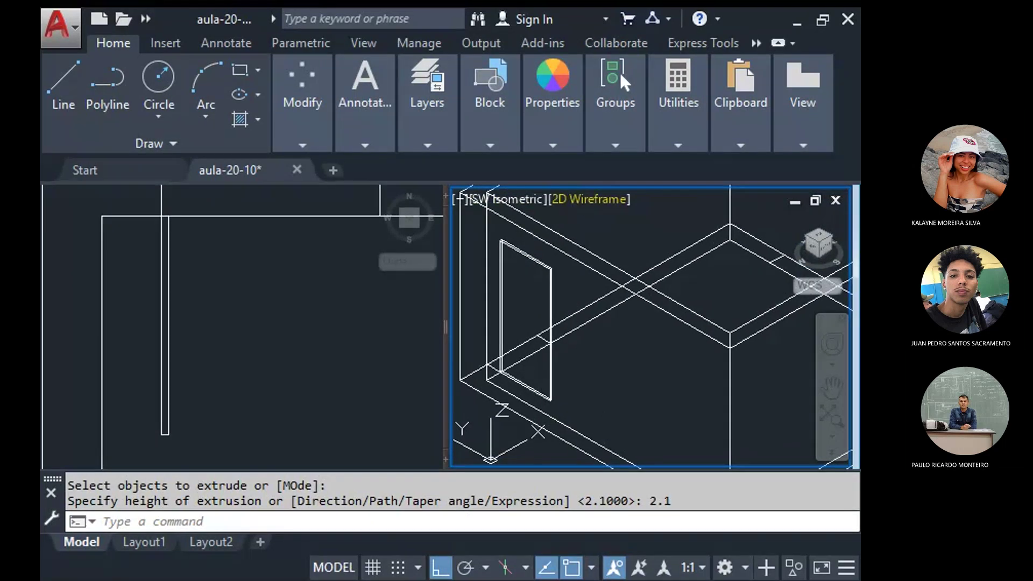
Switch the 3D view from Shaded with Edges to the X-Ray visual style.
{"action": "left_click", "coordinate": [589, 199]}
{"action": "left_click", "coordinate": [603, 304]}
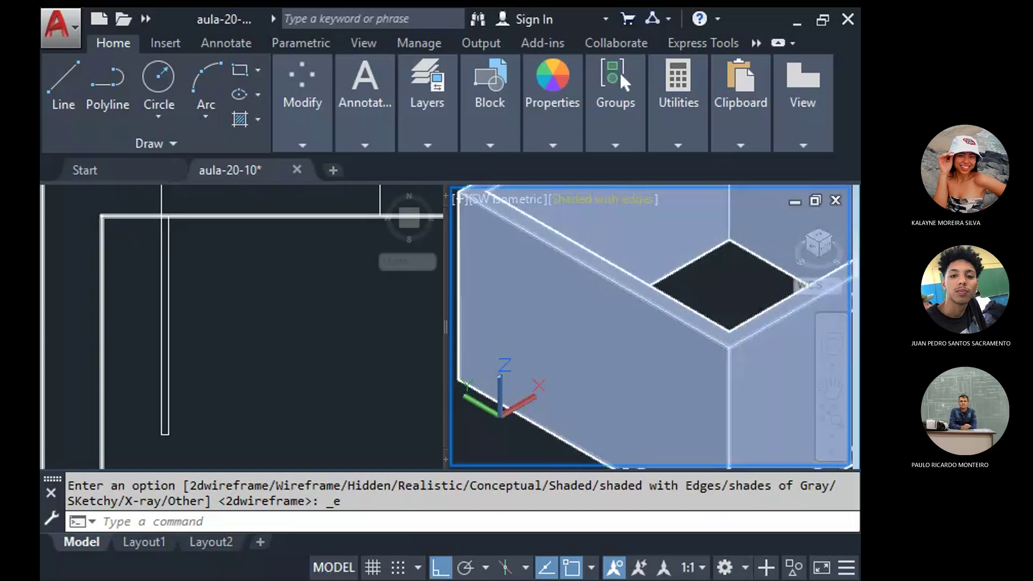
{"action": "left_click", "coordinate": [603, 377]}
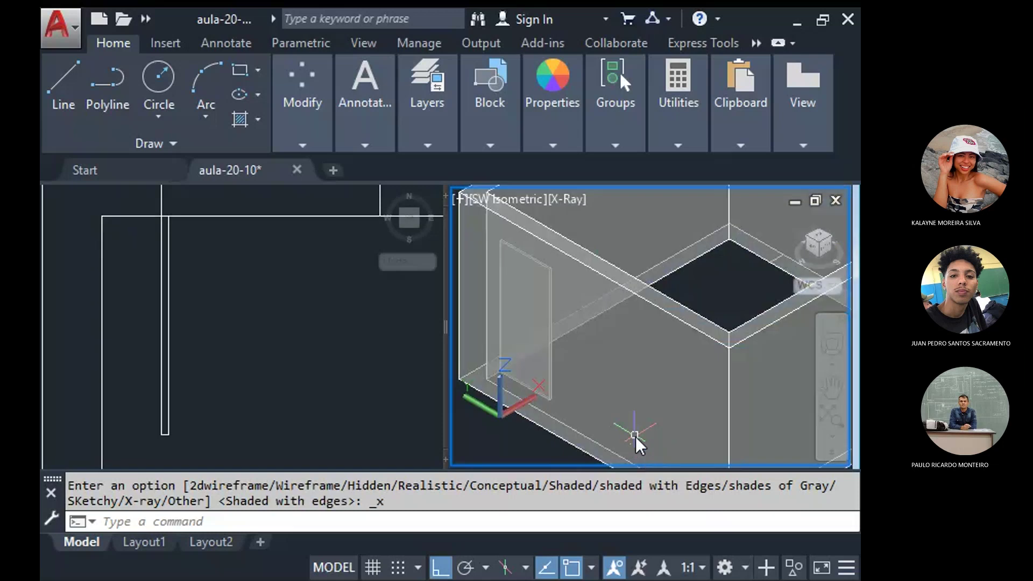
{"action": "mouse_move", "coordinate": [635, 437]}
{"action": "middle_mouse_down"}
{"action": "mouse_move", "coordinate": [625, 312]}
{"action": "mouse_move", "coordinate": [605, 331]}
{"action": "mouse_move", "coordinate": [630, 301]}
{"action": "mouse_move", "coordinate": [614, 296]}
{"action": "middle_mouse_up"}
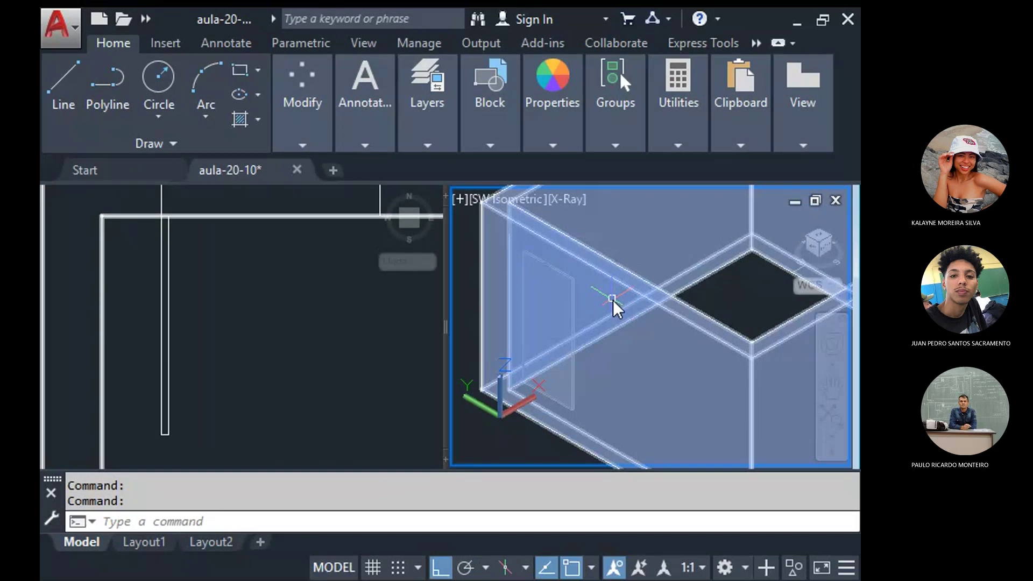
Orbit the room with 3DORBIT to look down inside the open box.
{"action": "type", "text": "3do"}
{"action": "key", "text": "Return"}
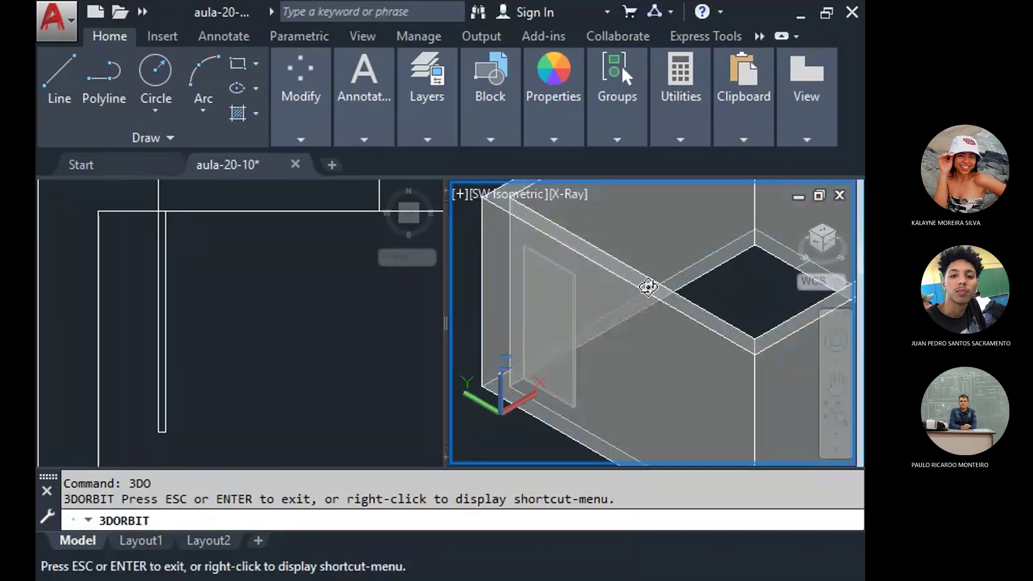
{"action": "left_click_drag", "start_coordinate": [648, 285], "coordinate": [551, 277]}
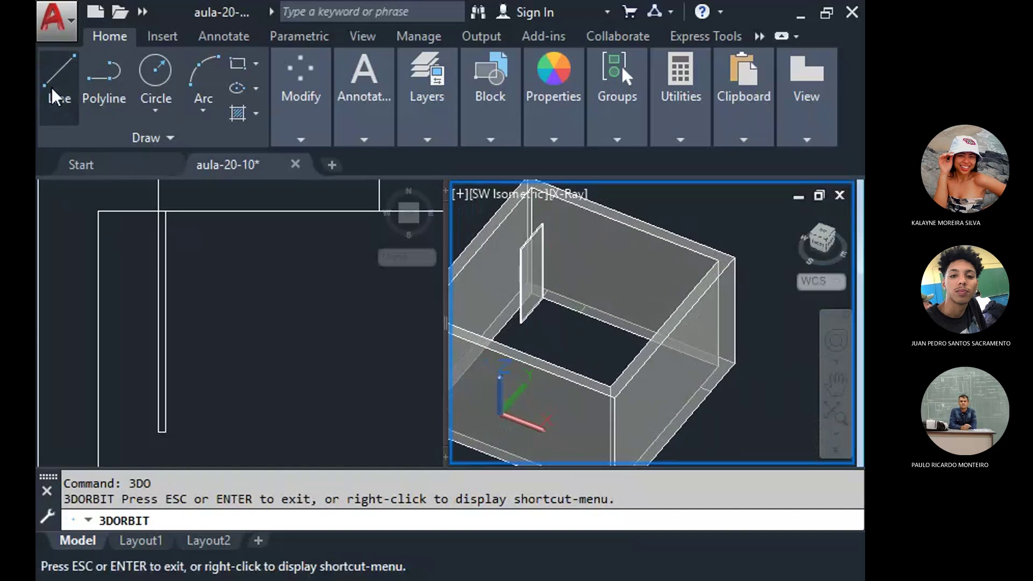
{"action": "key", "text": "Escape"}
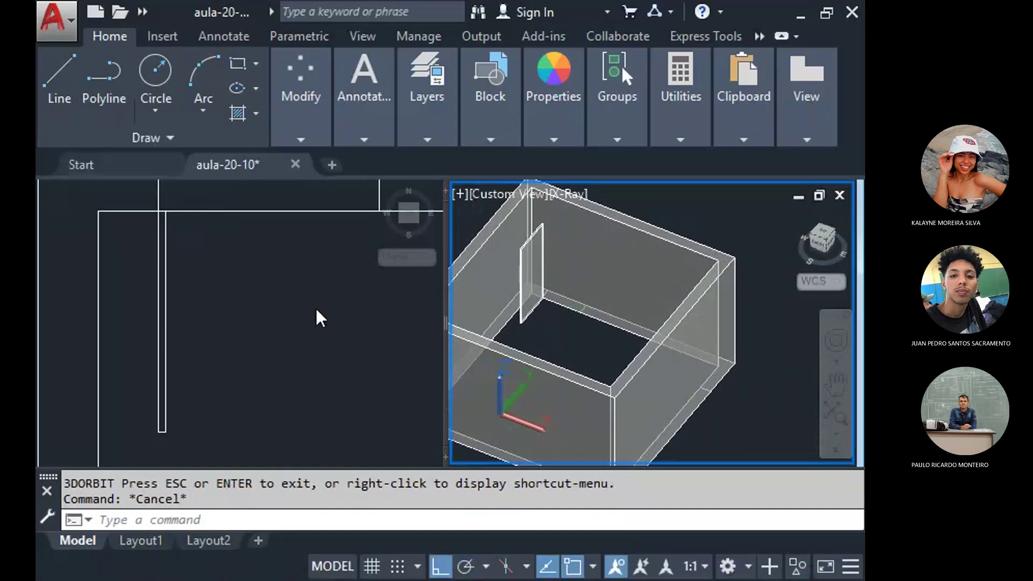
{"action": "left_click", "coordinate": [250, 263]}
Draw a rectangle in the plan view from the wall corner to an opposite corner point.
{"action": "middle_click_drag", "start_coordinate": [251, 263], "coordinate": [199, 345]}
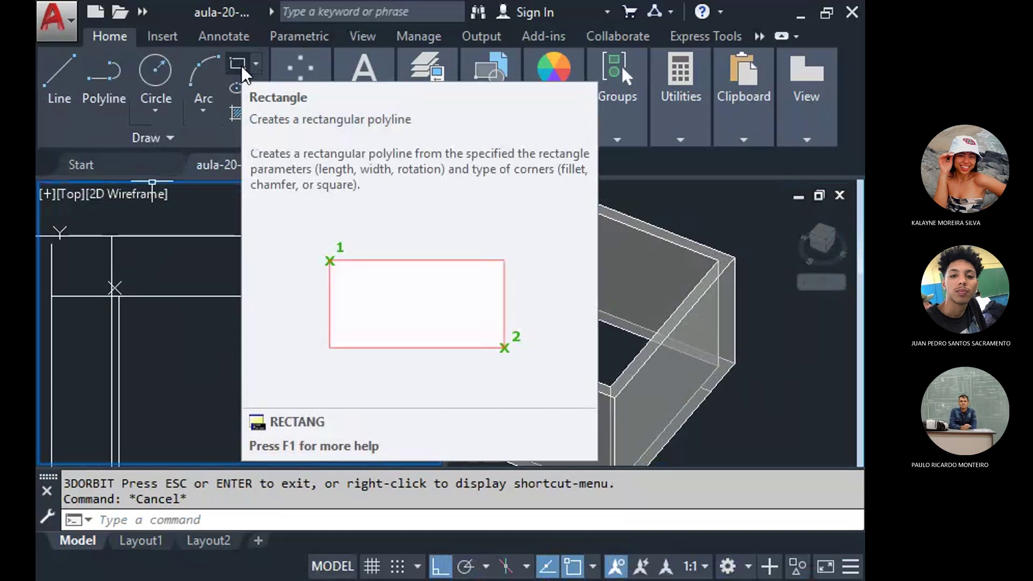
{"action": "left_click", "coordinate": [240, 64]}
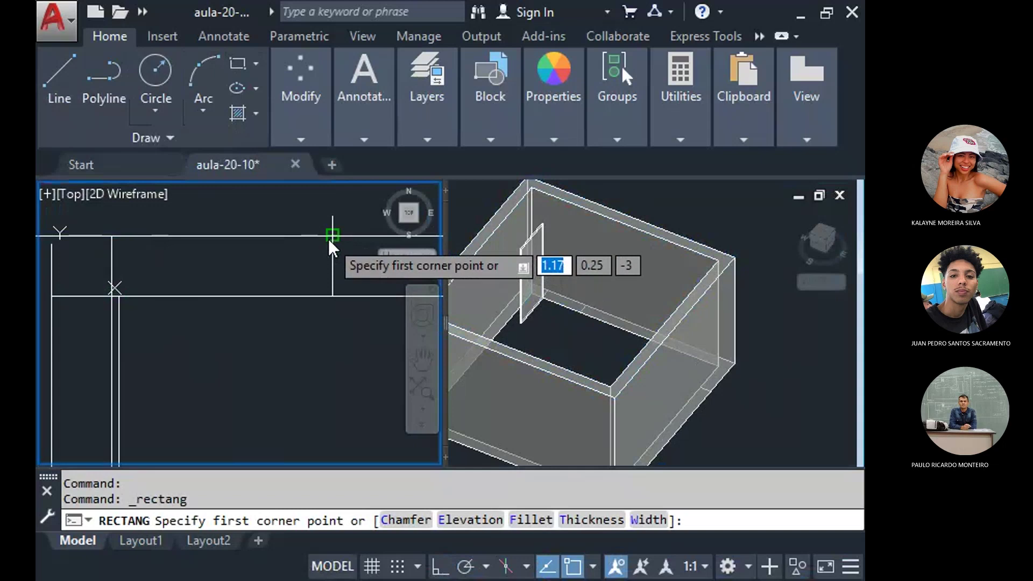
{"action": "left_click", "coordinate": [329, 240]}
{"action": "scroll", "coordinate": [91, 302], "scroll_direction": "up", "scroll_amount": 3}
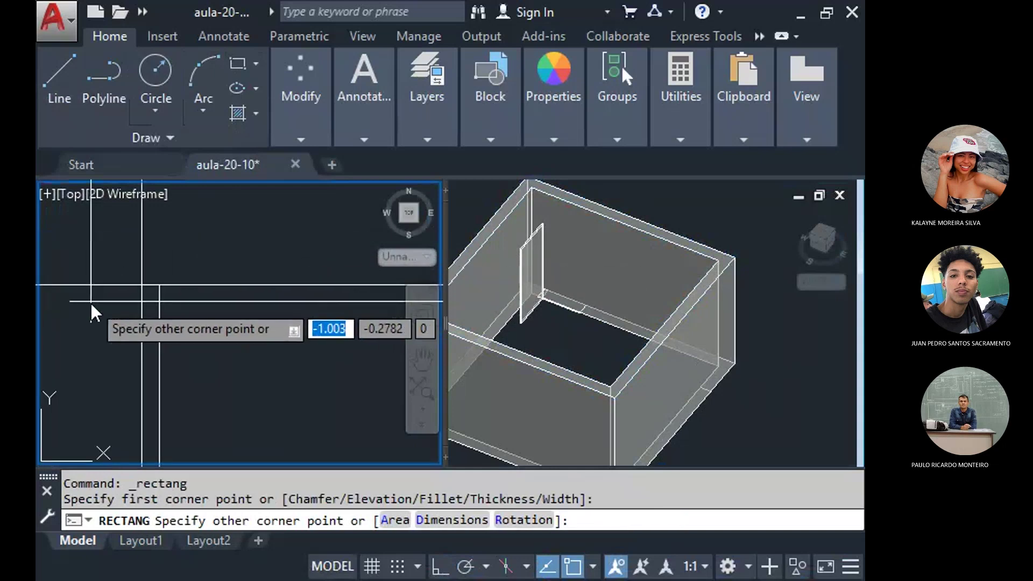
{"action": "left_click", "coordinate": [139, 284]}
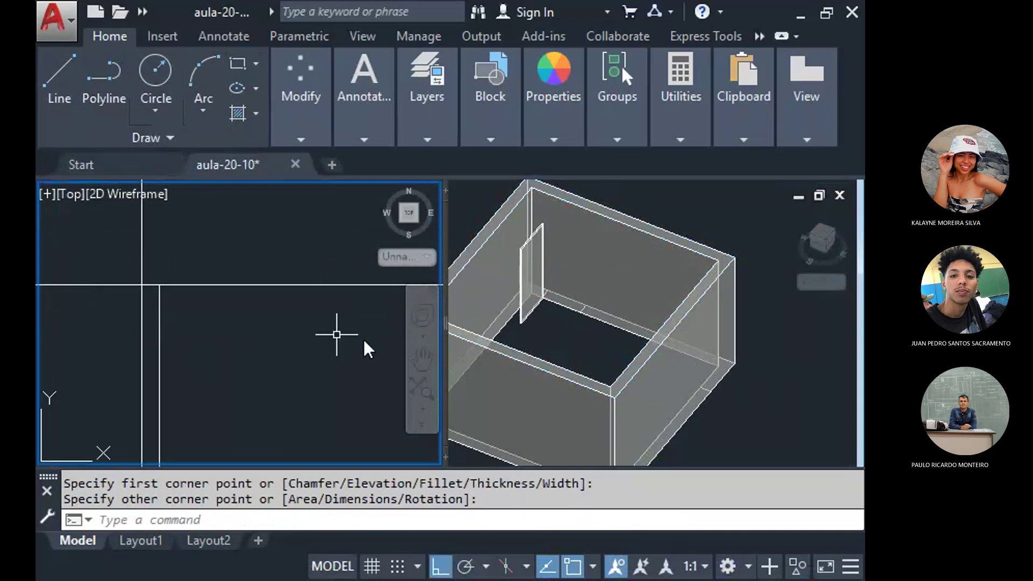
{"action": "middle_click_drag", "start_coordinate": [270, 301], "coordinate": [271, 341]}
{"action": "left_click", "coordinate": [592, 322]}
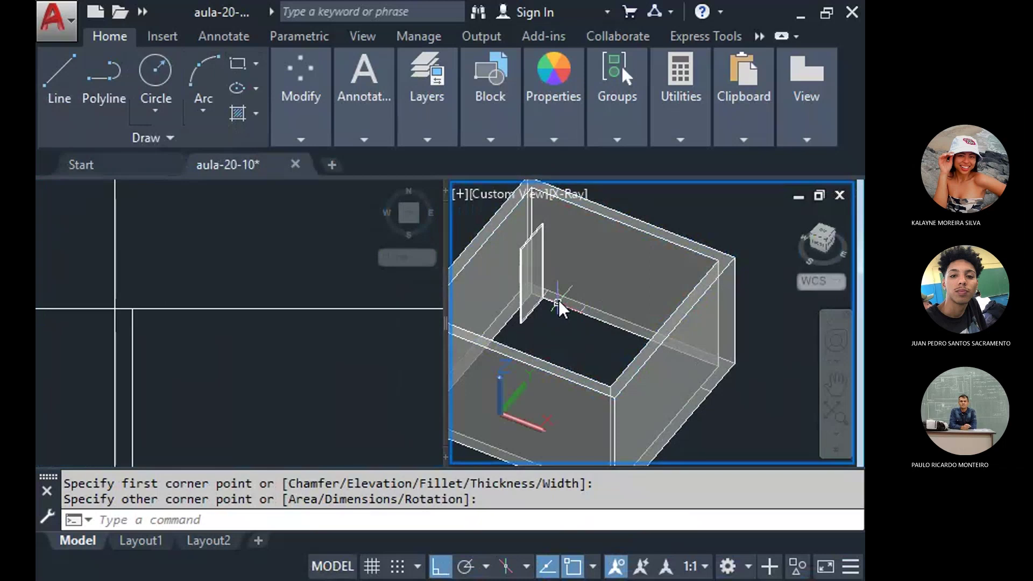
{"action": "scroll", "coordinate": [561, 304], "scroll_direction": "up", "scroll_amount": 5}
Window-select the short stray line along the wall and delete it.
{"action": "left_click", "coordinate": [557, 308]}
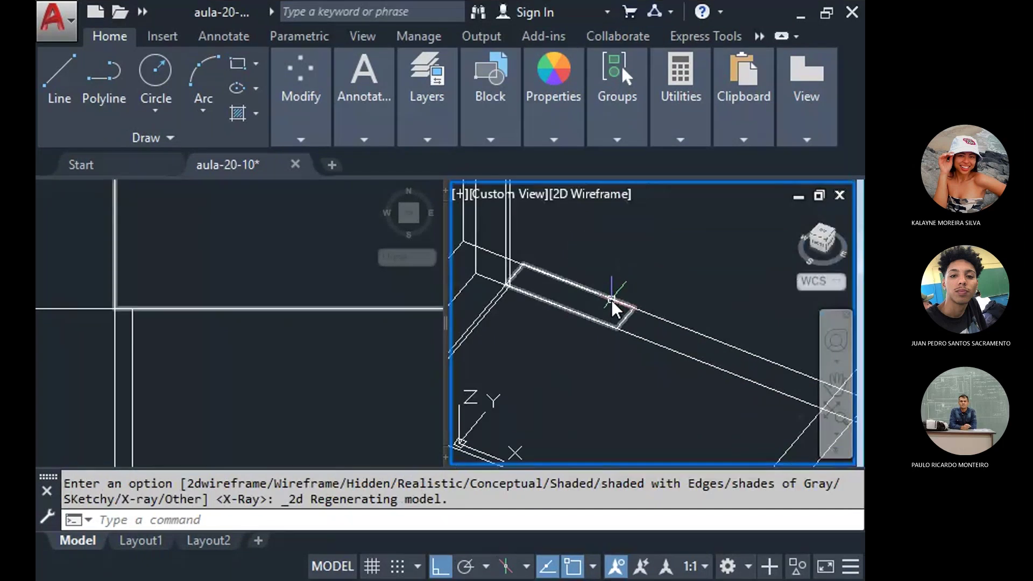
{"action": "key", "text": "Escape"}
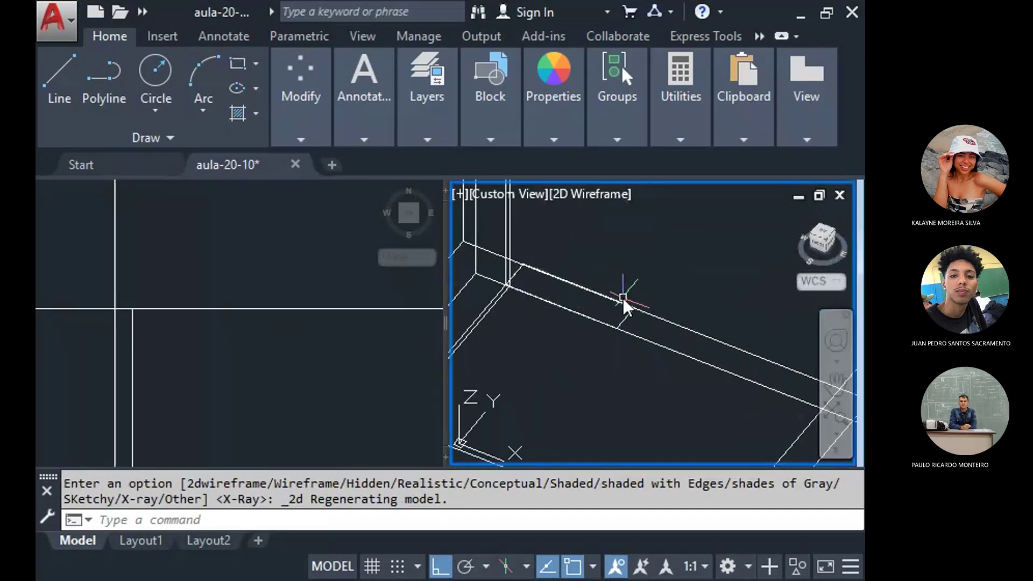
{"action": "left_click", "coordinate": [593, 253]}
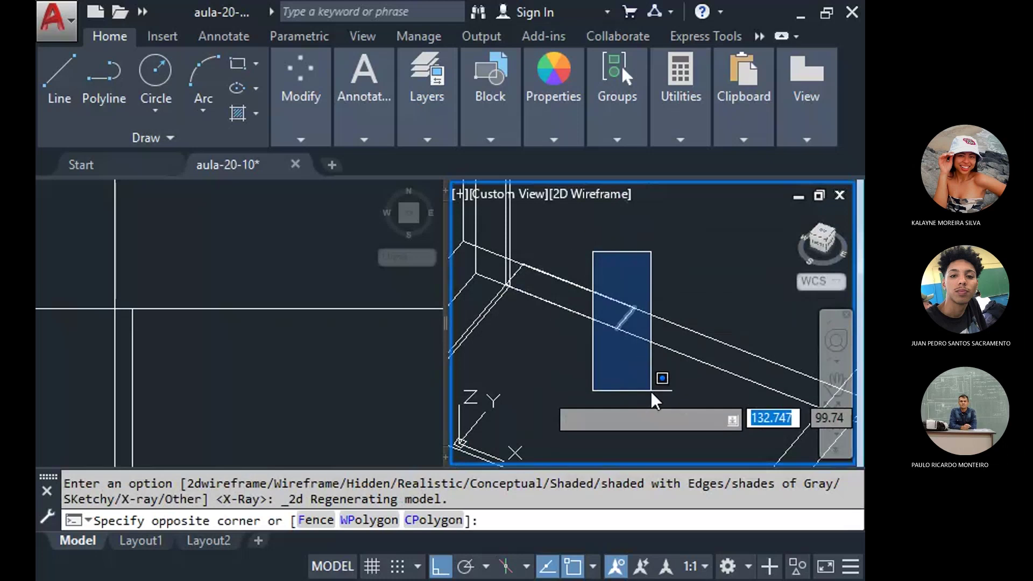
{"action": "left_click", "coordinate": [615, 290]}
{"action": "left_click", "coordinate": [614, 275]}
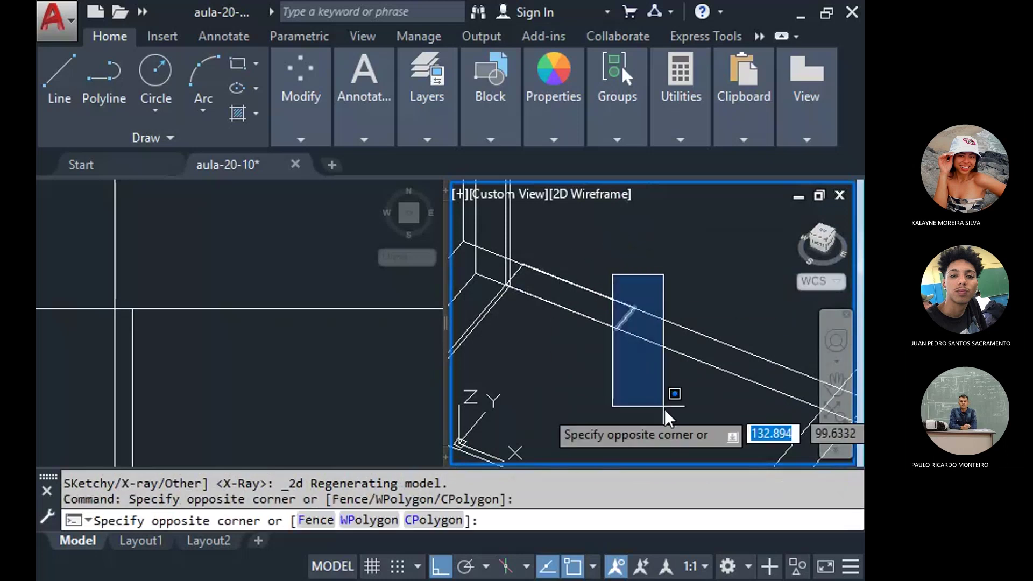
{"action": "left_click", "coordinate": [624, 304]}
{"action": "left_click", "coordinate": [578, 231]}
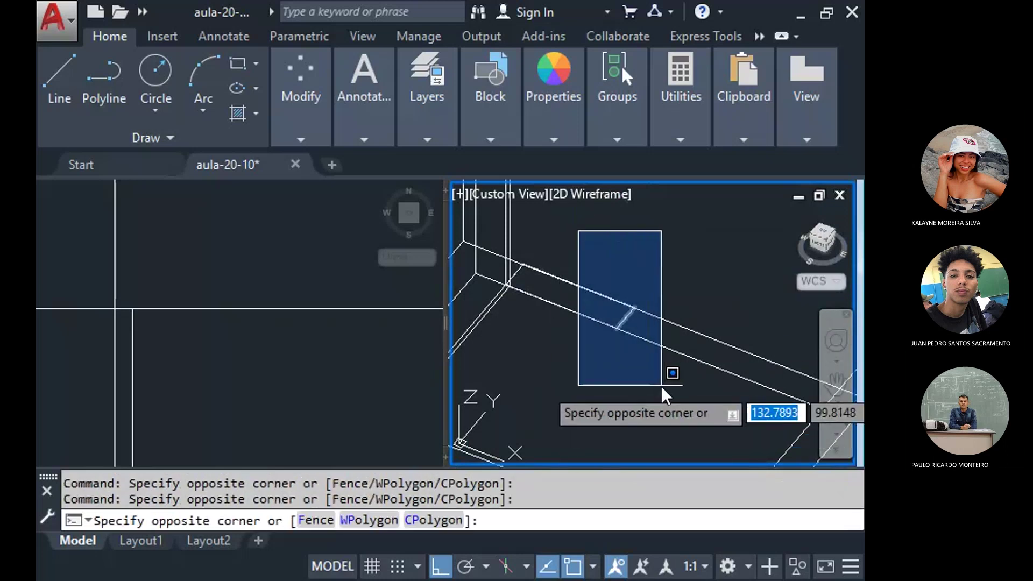
{"action": "left_click", "coordinate": [661, 386]}
{"action": "key", "text": "Delete"}
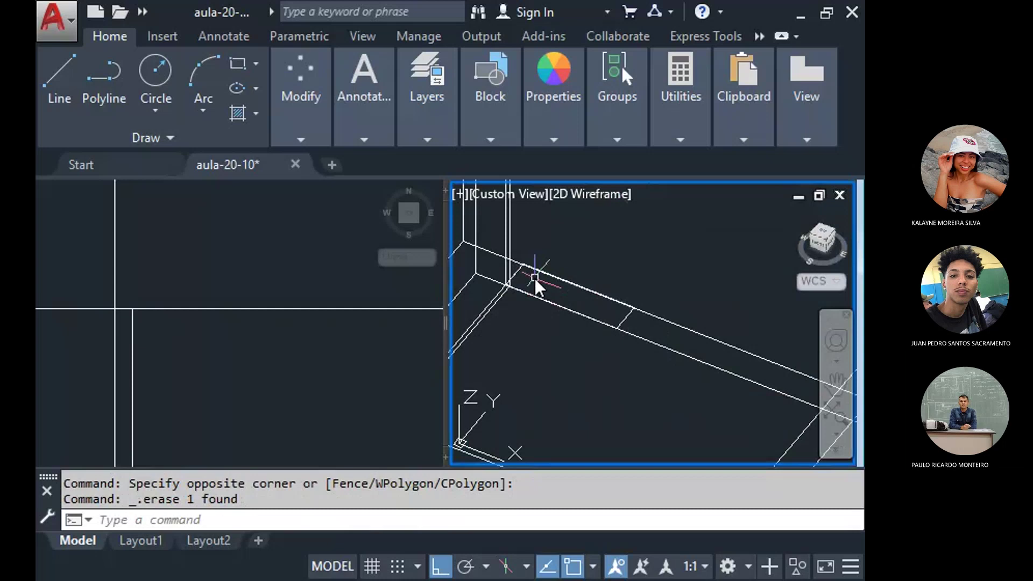
Window-select objects around the inner wall corner and wall top.
{"action": "left_click", "coordinate": [504, 234]}
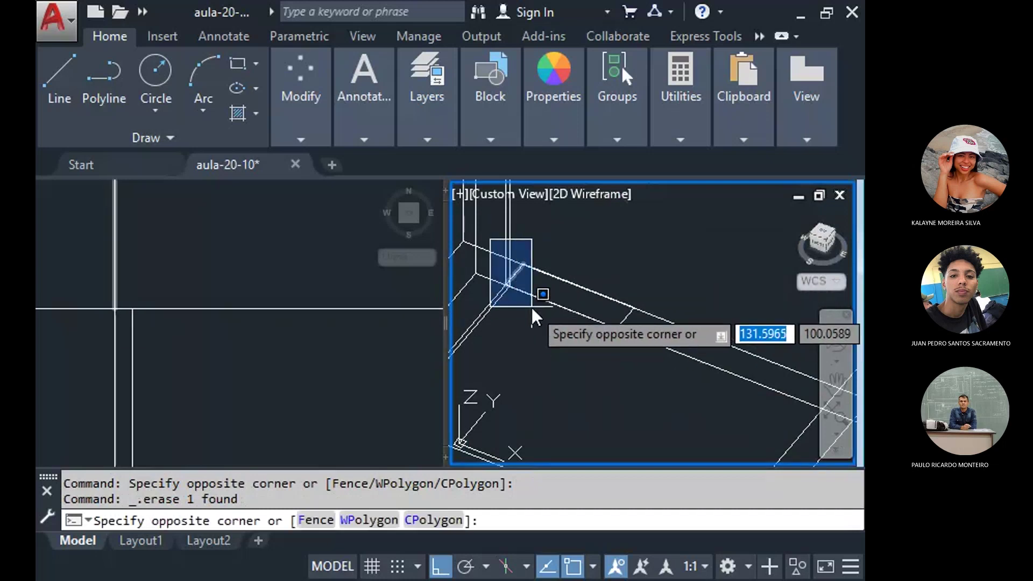
{"action": "left_click", "coordinate": [481, 226]}
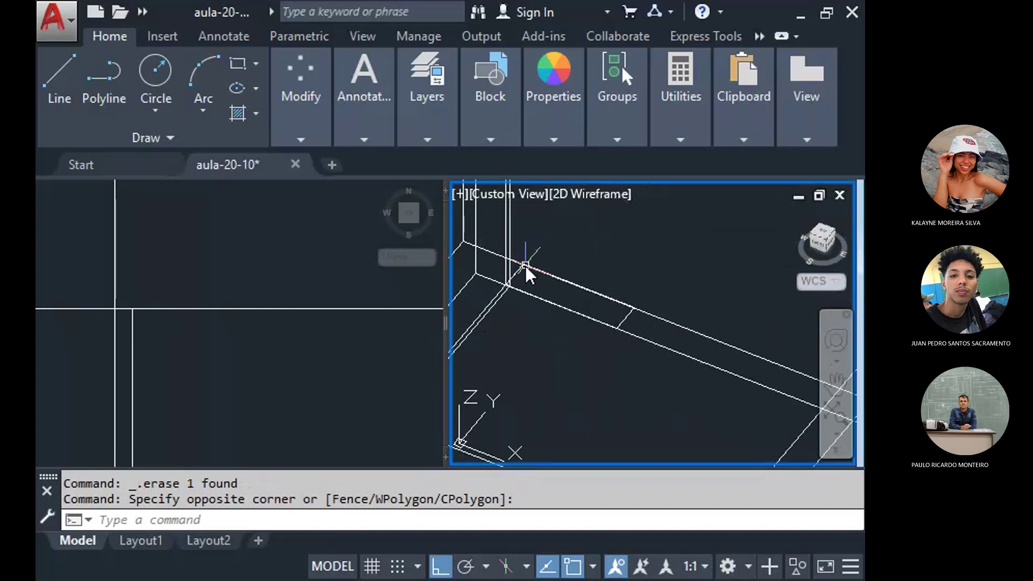
{"action": "left_click", "coordinate": [558, 235]}
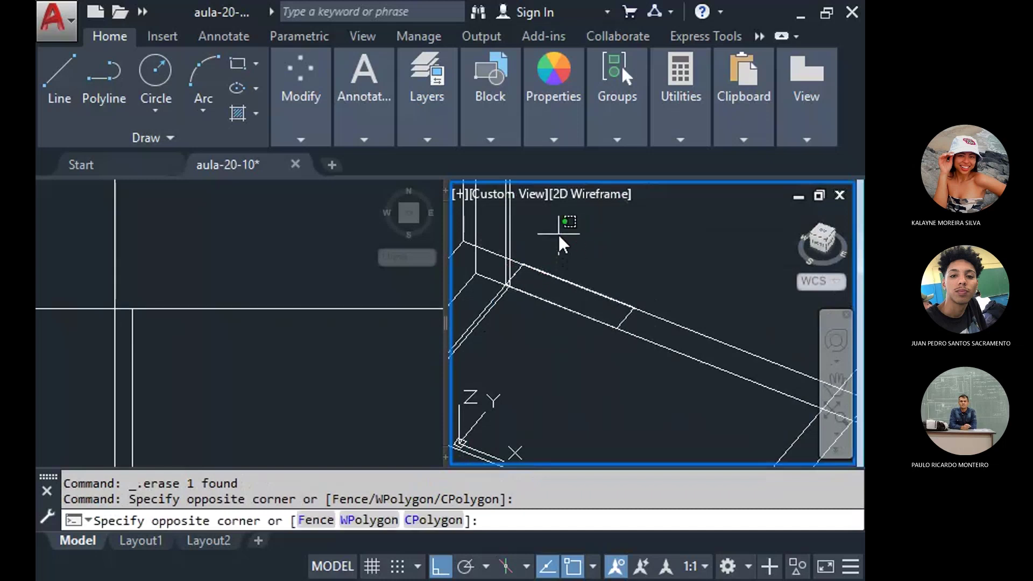
{"action": "left_click", "coordinate": [483, 314]}
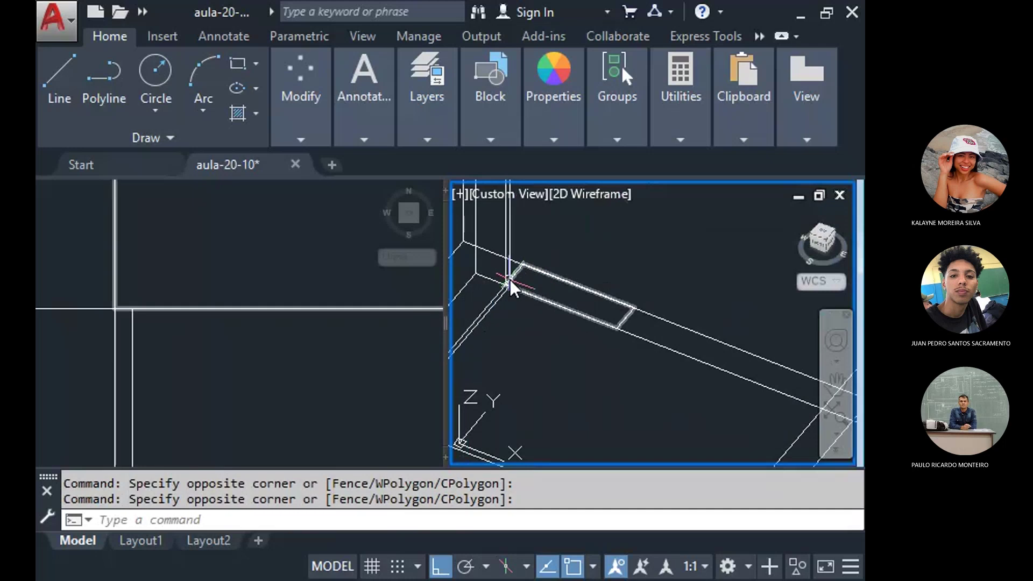
{"action": "scroll", "coordinate": [524, 276], "scroll_direction": "down", "scroll_amount": 1}
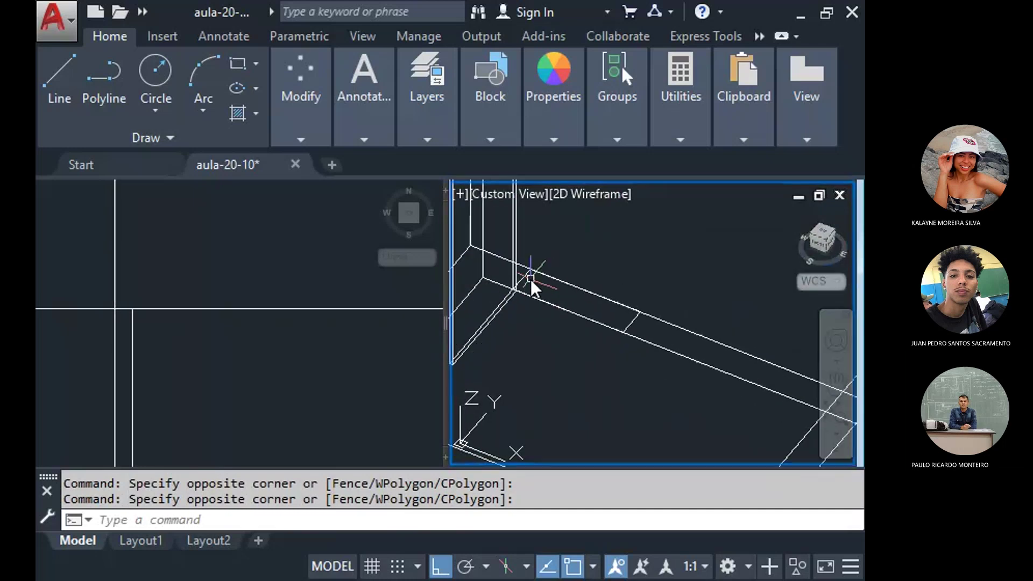
{"action": "left_click", "coordinate": [493, 232]}
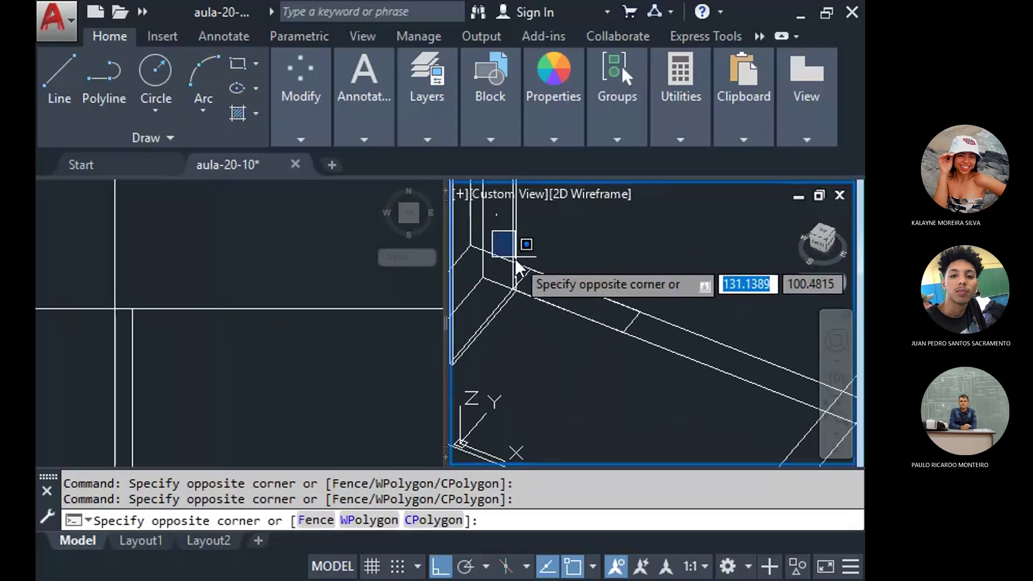
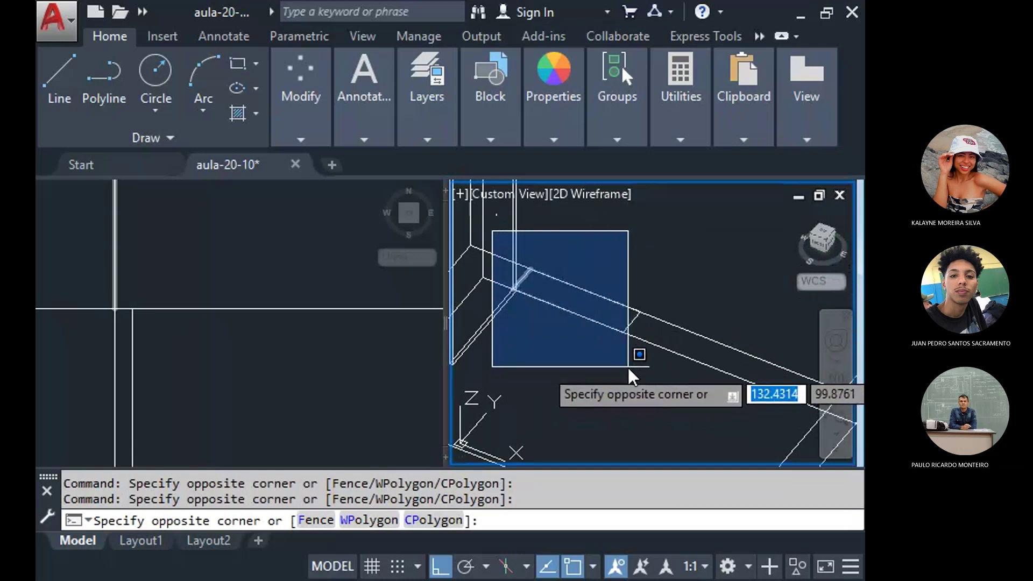
Delete the stray short diagonal line from the drawing.
{"action": "left_click", "coordinate": [565, 318]}
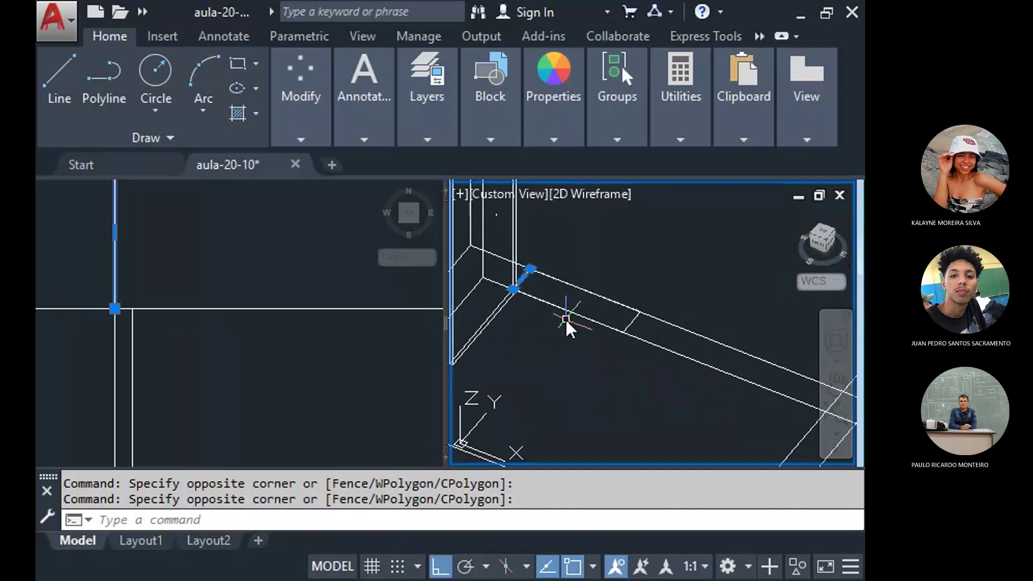
{"action": "key", "text": "Delete"}
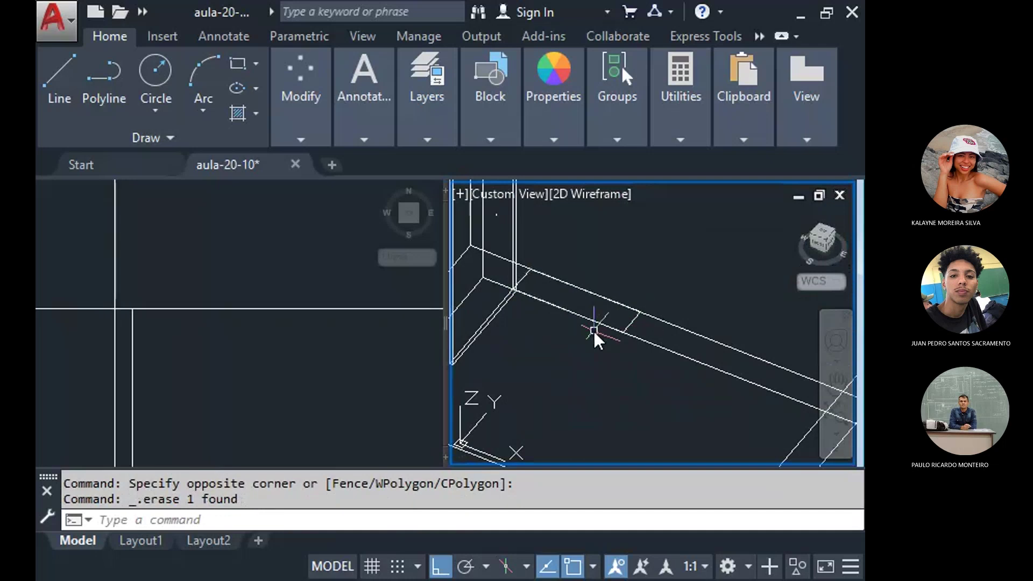
{"action": "scroll", "coordinate": [577, 340], "scroll_direction": "down", "scroll_amount": 2}
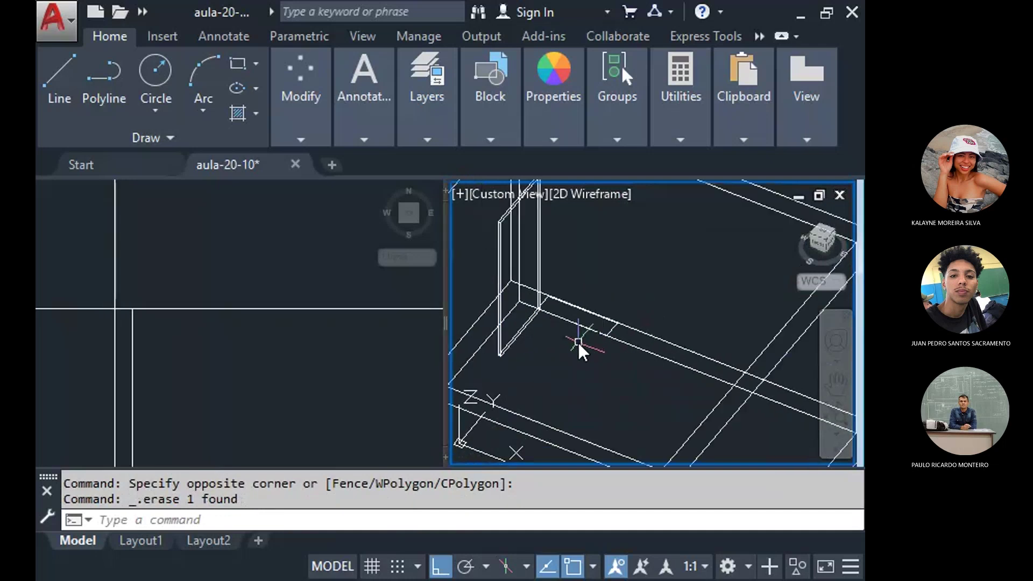
{"action": "scroll", "coordinate": [584, 316], "scroll_direction": "down", "scroll_amount": 2}
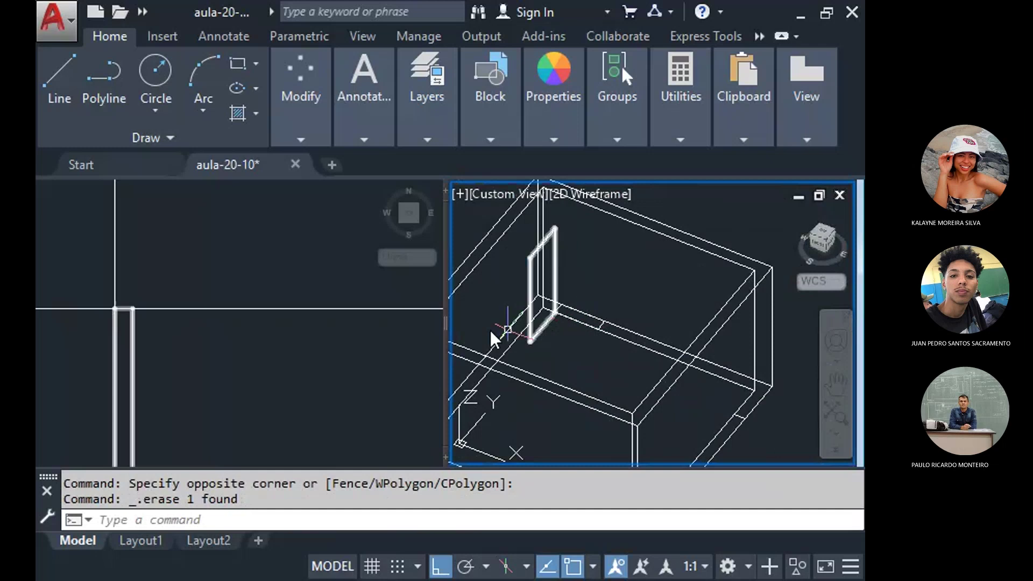
{"action": "scroll", "coordinate": [570, 294], "scroll_direction": "up", "scroll_amount": 3}
{"action": "scroll", "coordinate": [605, 309], "scroll_direction": "up", "scroll_amount": 1}
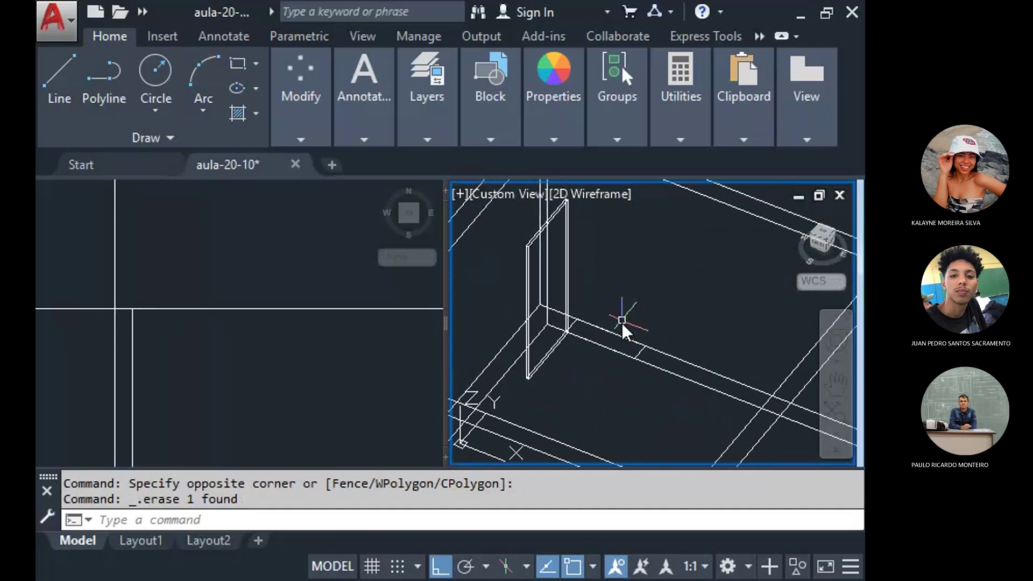
{"action": "scroll", "coordinate": [618, 331], "scroll_direction": "up", "scroll_amount": 1}
{"action": "scroll", "coordinate": [599, 334], "scroll_direction": "down", "scroll_amount": 1}
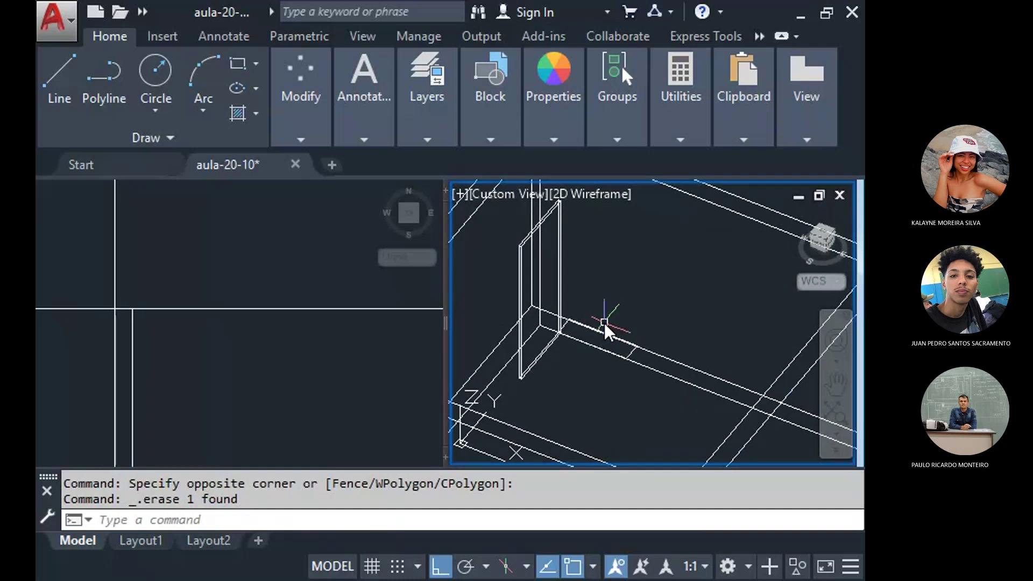
Extrude the small floor rectangle 2.1 high into a solid block beside the thin panel.
{"action": "type", "text": "EXT"}
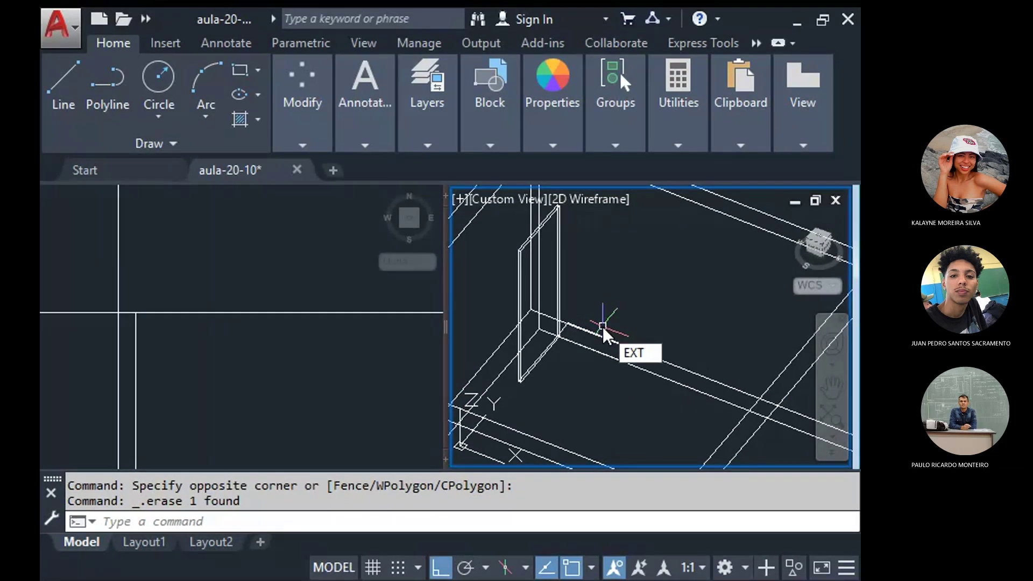
{"action": "key", "text": "Return"}
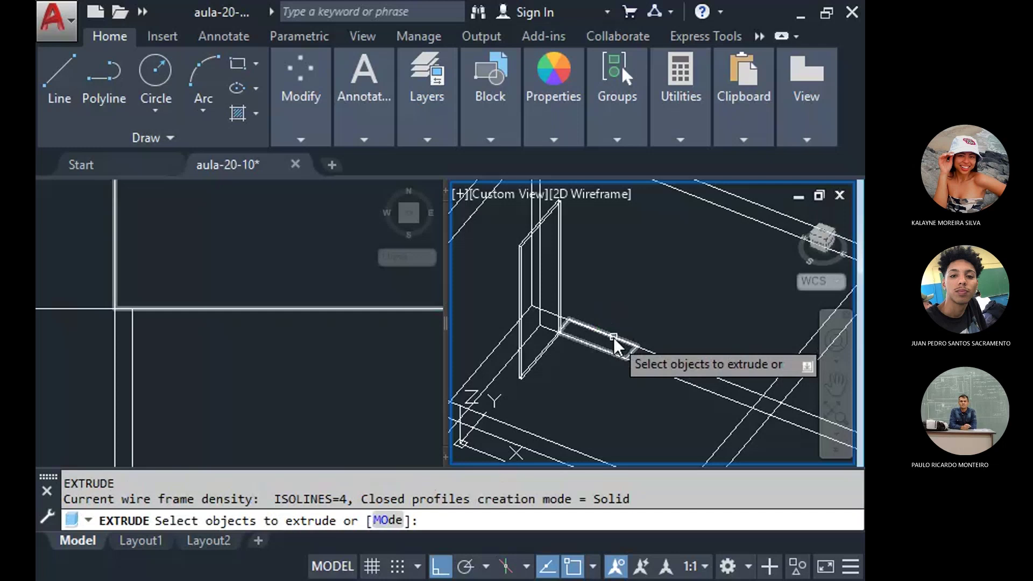
{"action": "left_click", "coordinate": [614, 338]}
{"action": "key", "text": "Return"}
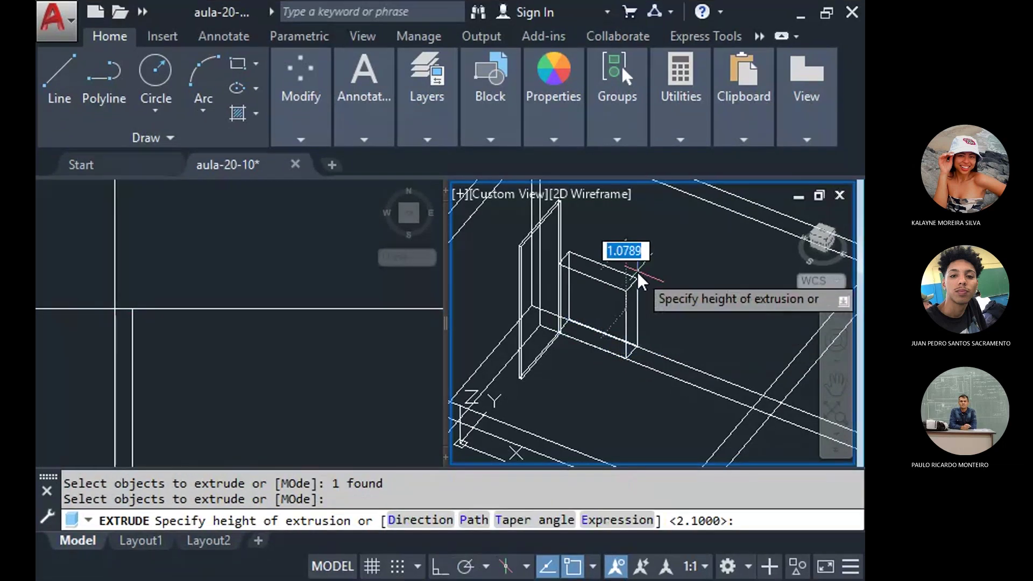
{"action": "type", "text": "2.1"}
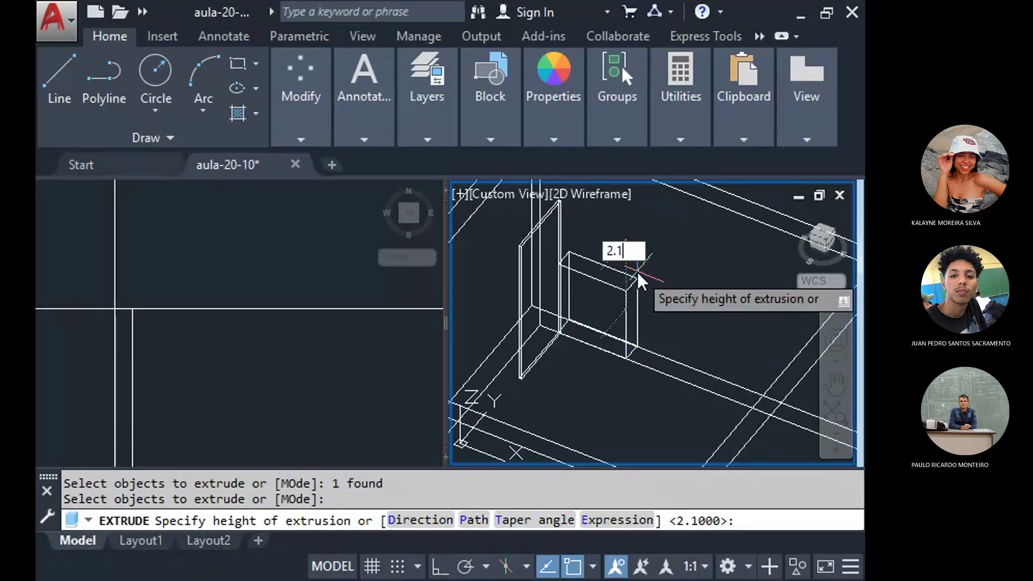
{"action": "key", "text": "Return"}
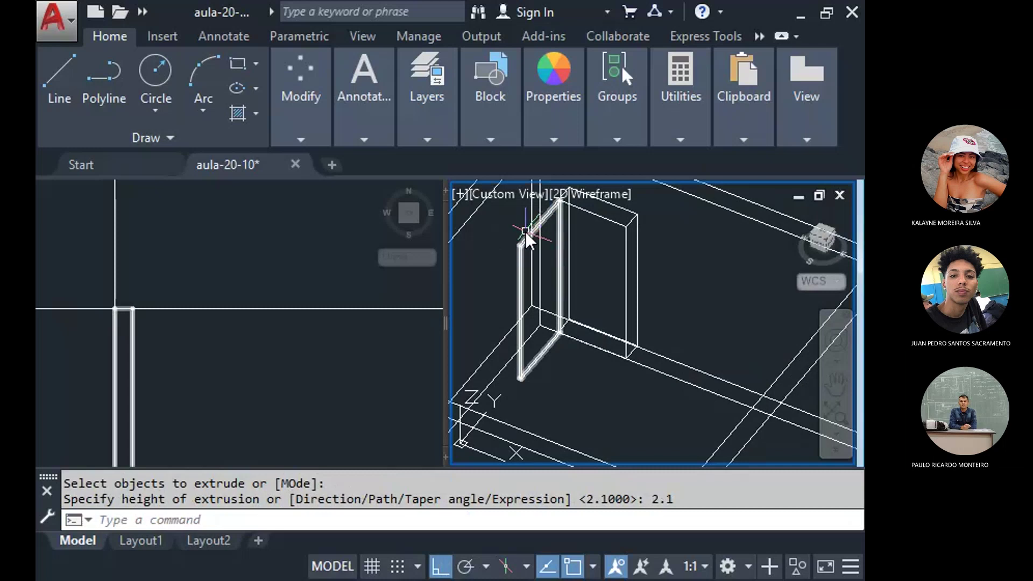
{"action": "middle_click_drag", "start_coordinate": [527, 236], "coordinate": [599, 232], "text": "shift"}
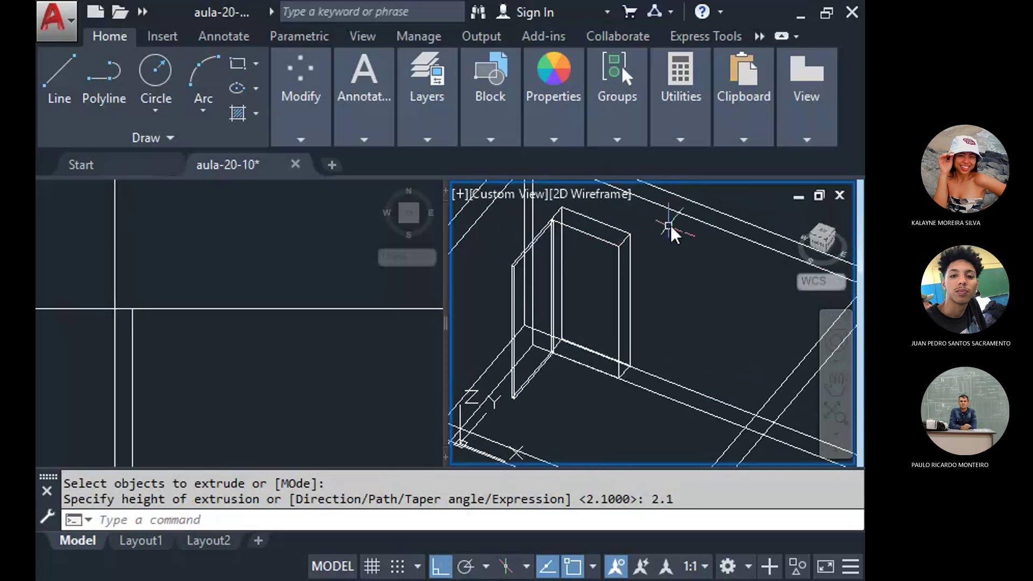
{"action": "middle_click_drag", "start_coordinate": [659, 240], "coordinate": [589, 199], "text": "shift"}
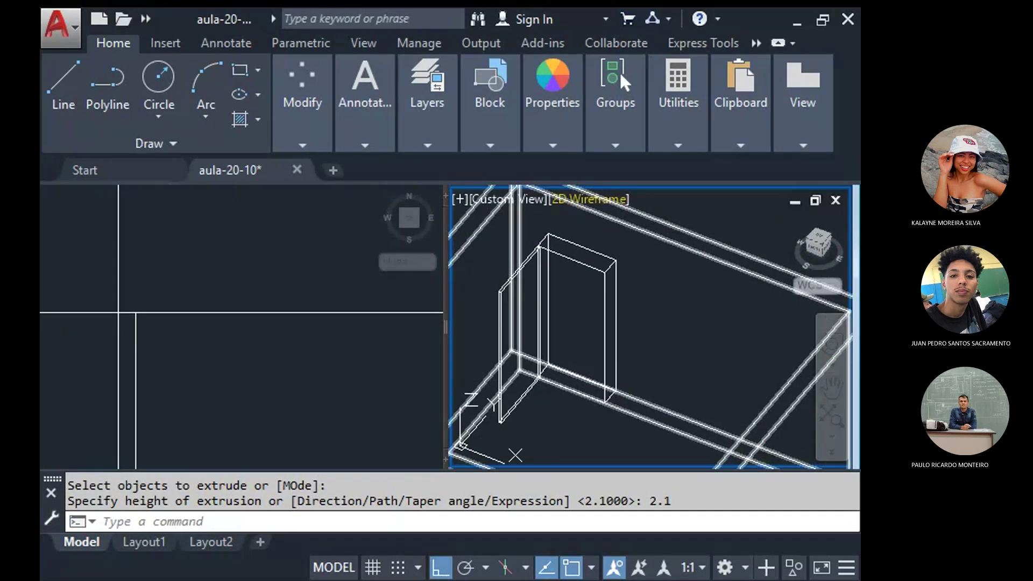
Set the 3D view to Shaded with Edges and start the SUBTRACT command.
{"action": "middle_click_drag", "start_coordinate": [638, 456], "coordinate": [637, 256], "text": "shift"}
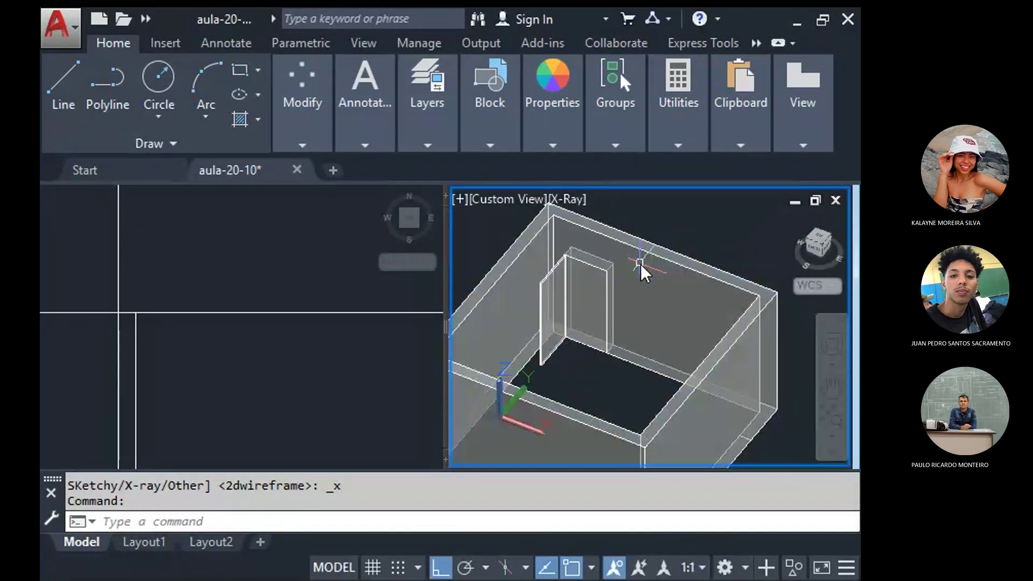
{"action": "scroll", "coordinate": [605, 272], "scroll_direction": "up", "scroll_amount": 3}
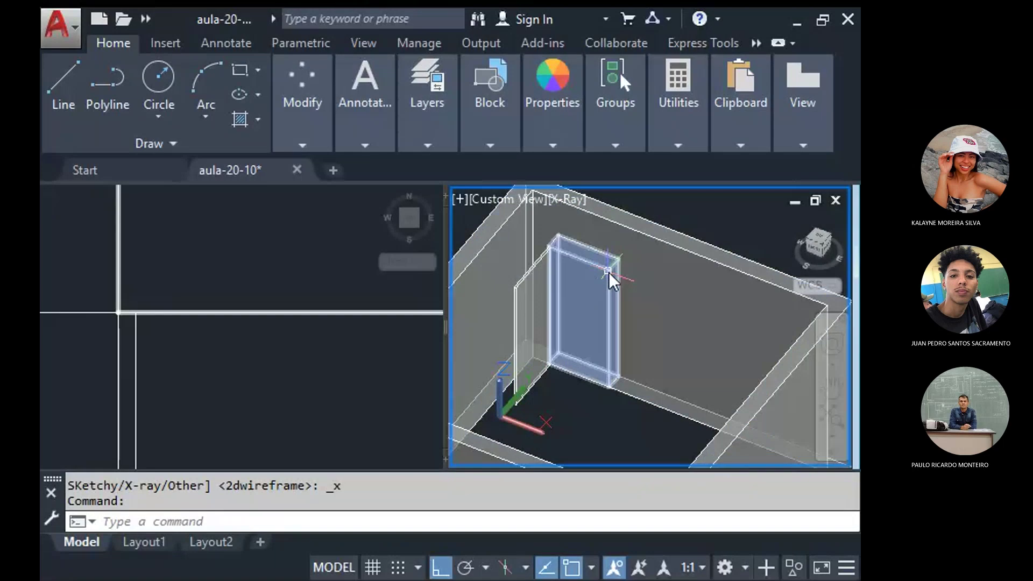
{"action": "scroll", "coordinate": [520, 291], "scroll_direction": "up", "scroll_amount": 4}
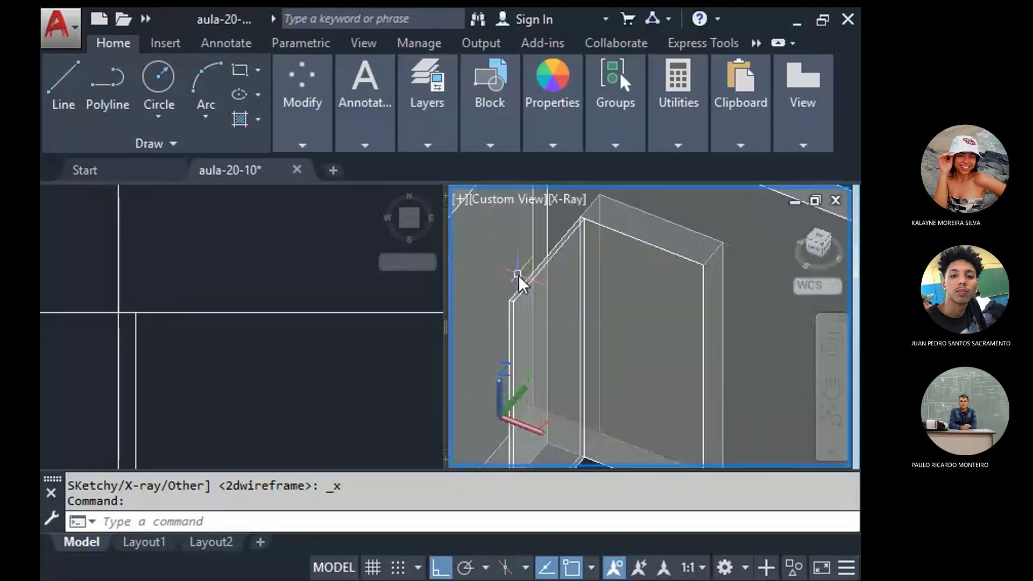
{"action": "scroll", "coordinate": [528, 302], "scroll_direction": "up", "scroll_amount": 2}
{"action": "scroll", "coordinate": [521, 296], "scroll_direction": "down", "scroll_amount": 4}
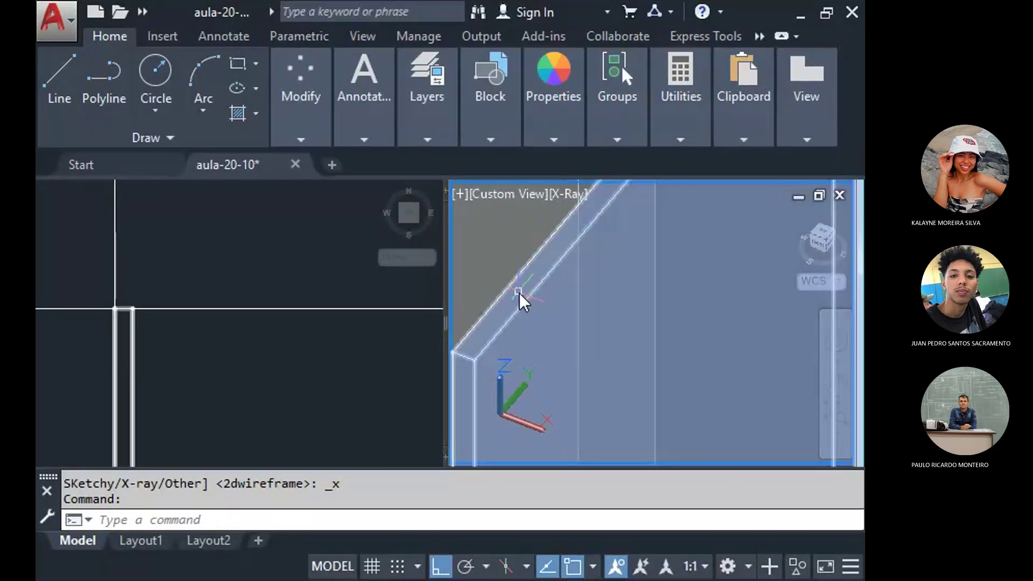
{"action": "scroll", "coordinate": [519, 295], "scroll_direction": "down", "scroll_amount": 4}
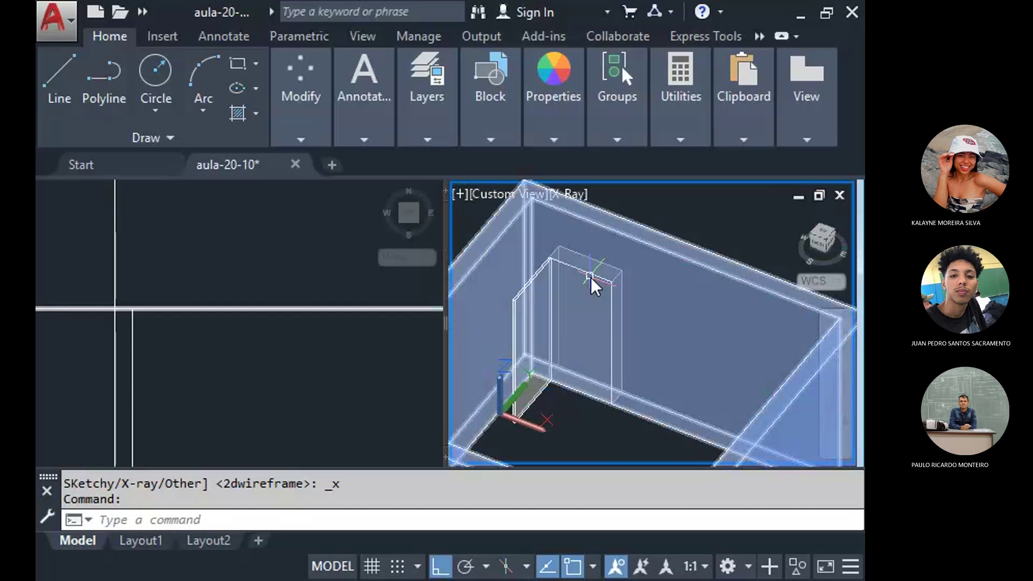
{"action": "scroll", "coordinate": [596, 273], "scroll_direction": "down", "scroll_amount": 2}
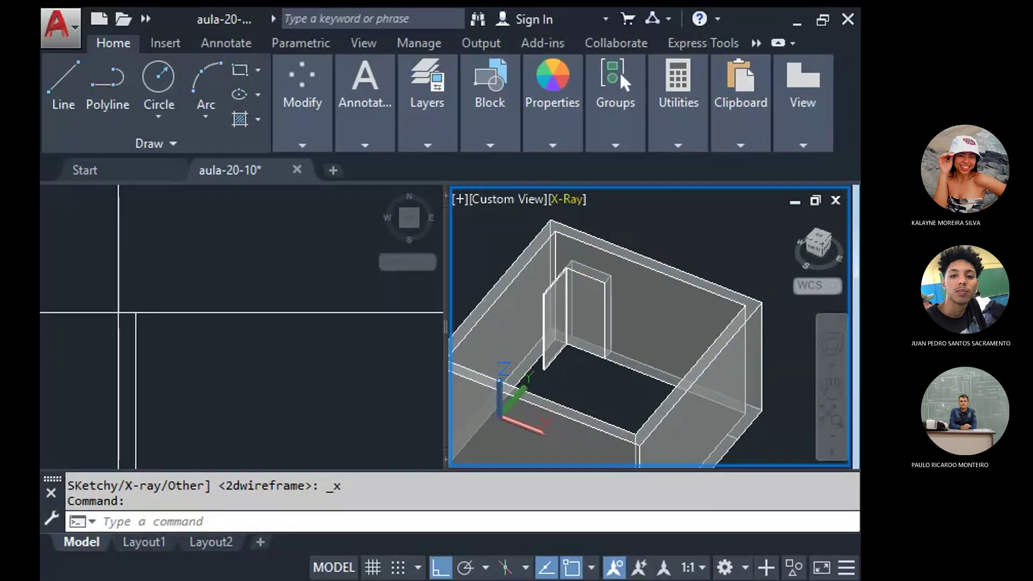
{"action": "left_click", "coordinate": [567, 199]}
{"action": "left_click", "coordinate": [597, 301]}
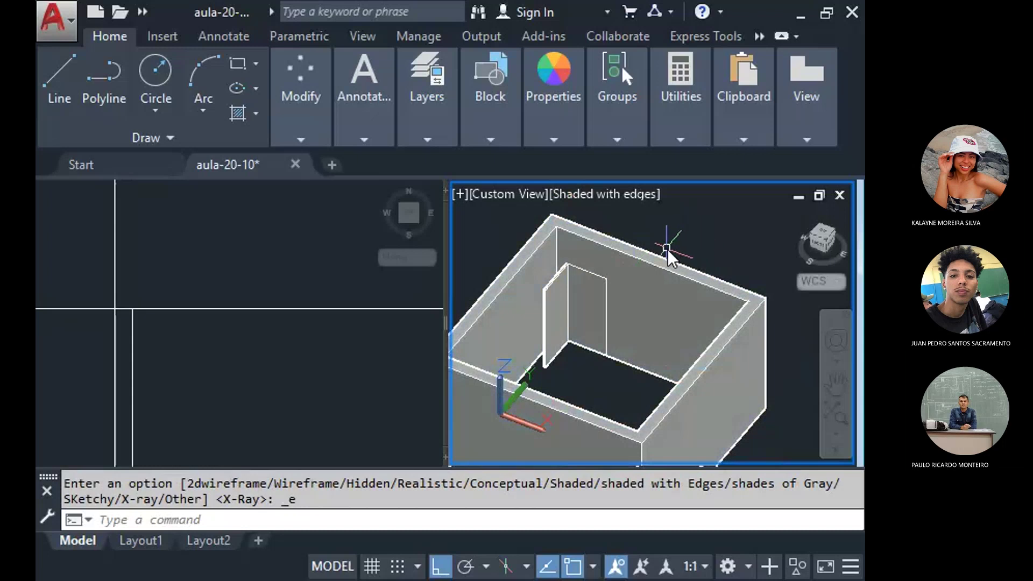
{"action": "type", "text": "sub"}
{"action": "key", "text": "Return"}
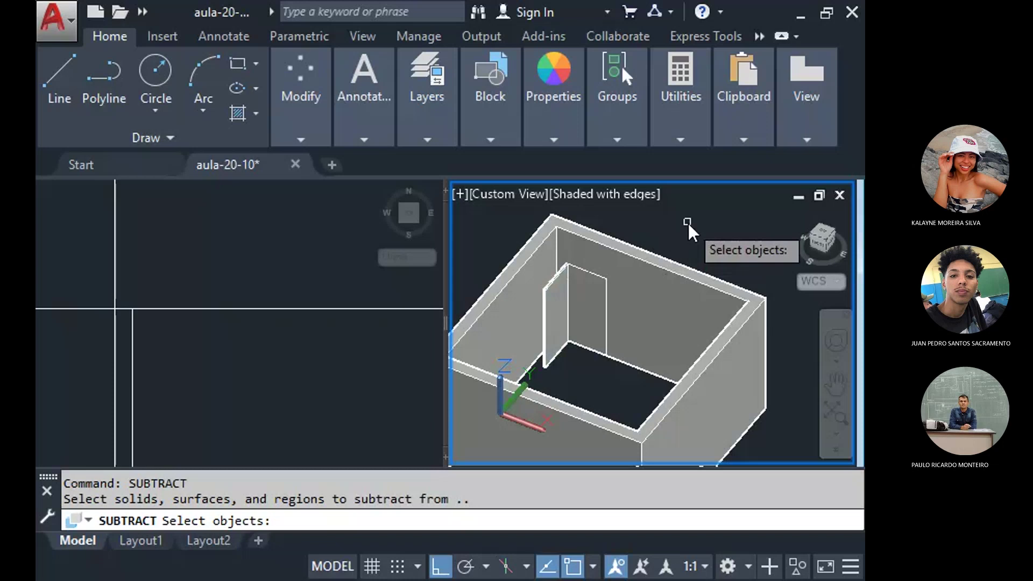
Try subtracting a solid from the room box, then undo the failed result.
{"action": "left_click", "coordinate": [624, 254]}
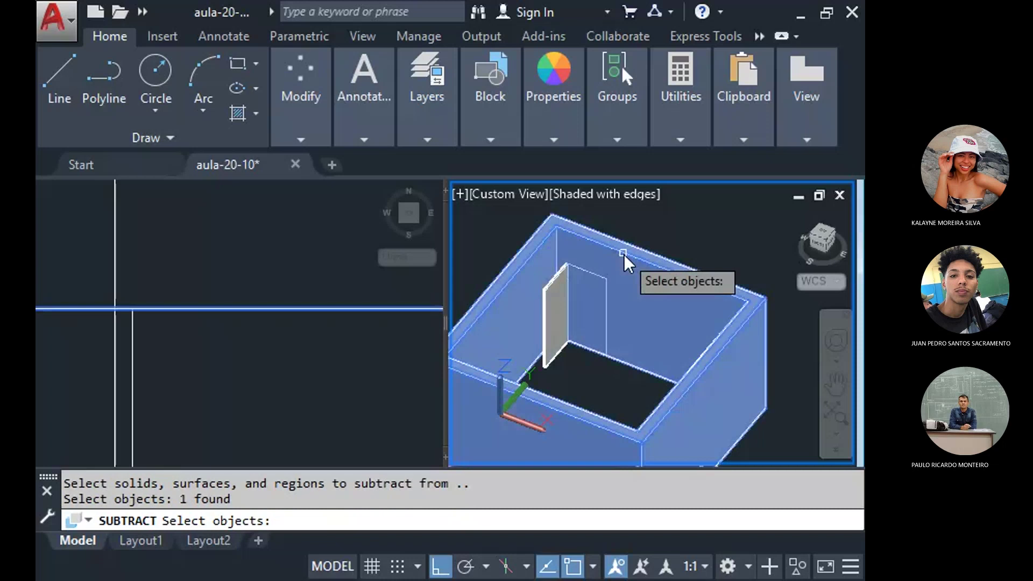
{"action": "key", "text": "Return"}
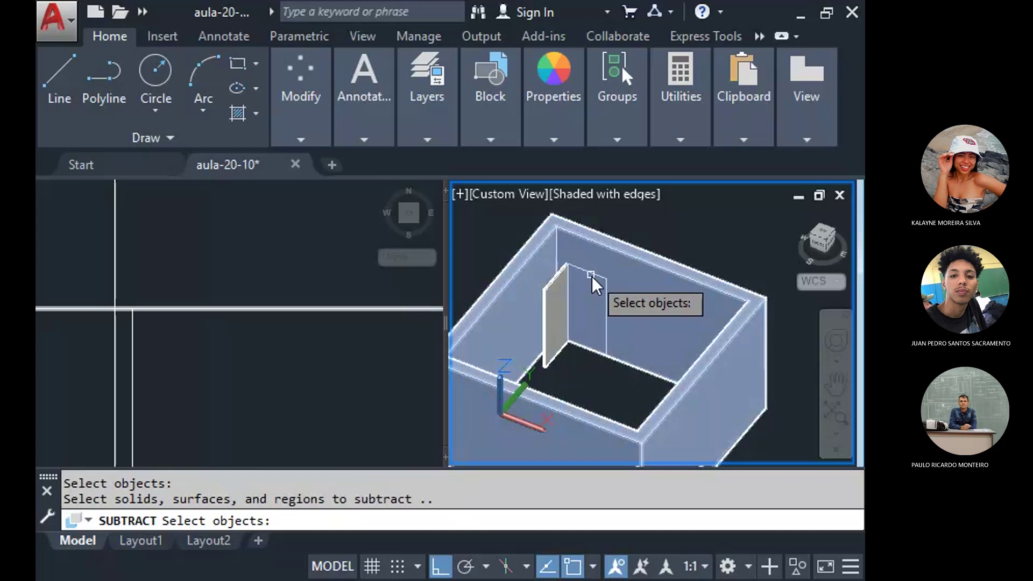
{"action": "scroll", "coordinate": [606, 270], "scroll_direction": "up", "scroll_amount": 2}
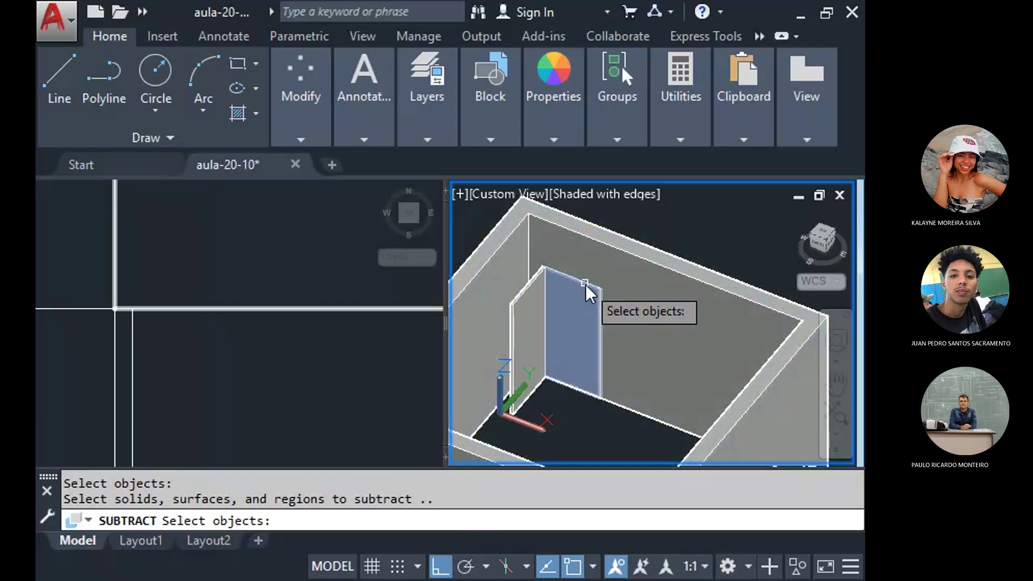
{"action": "left_click", "coordinate": [585, 284]}
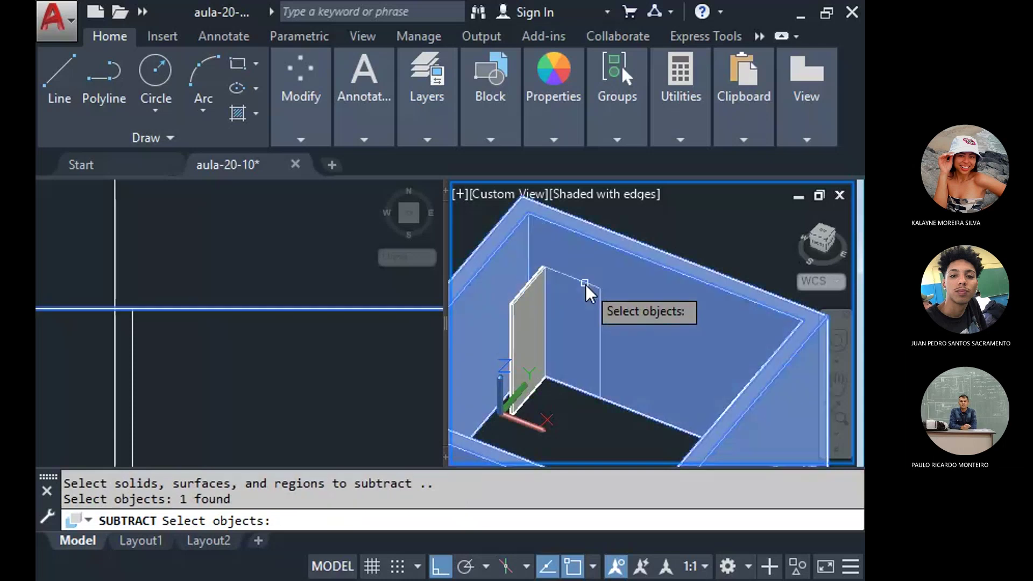
{"action": "key", "text": "Return"}
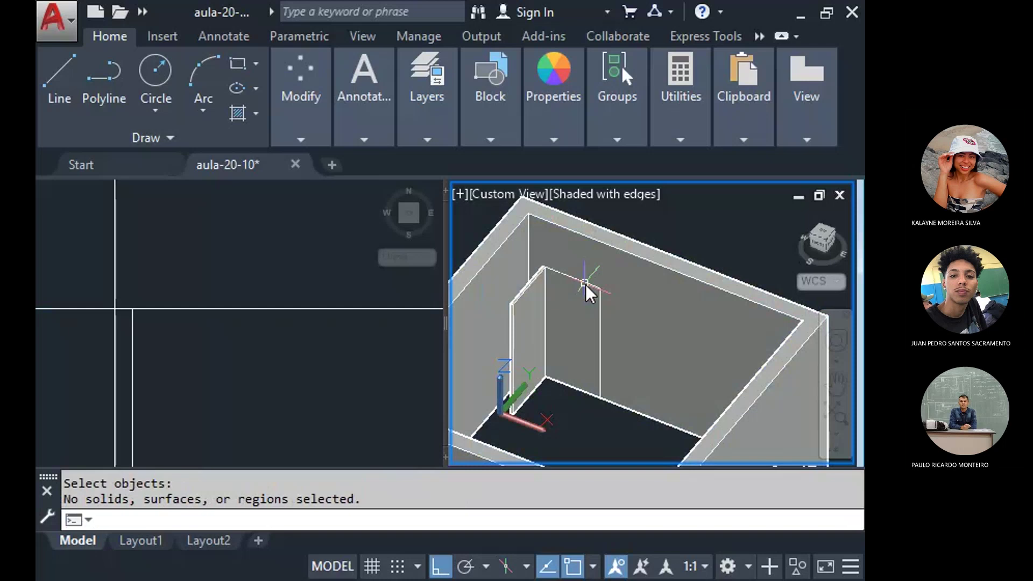
{"action": "key", "text": "ctrl+z"}
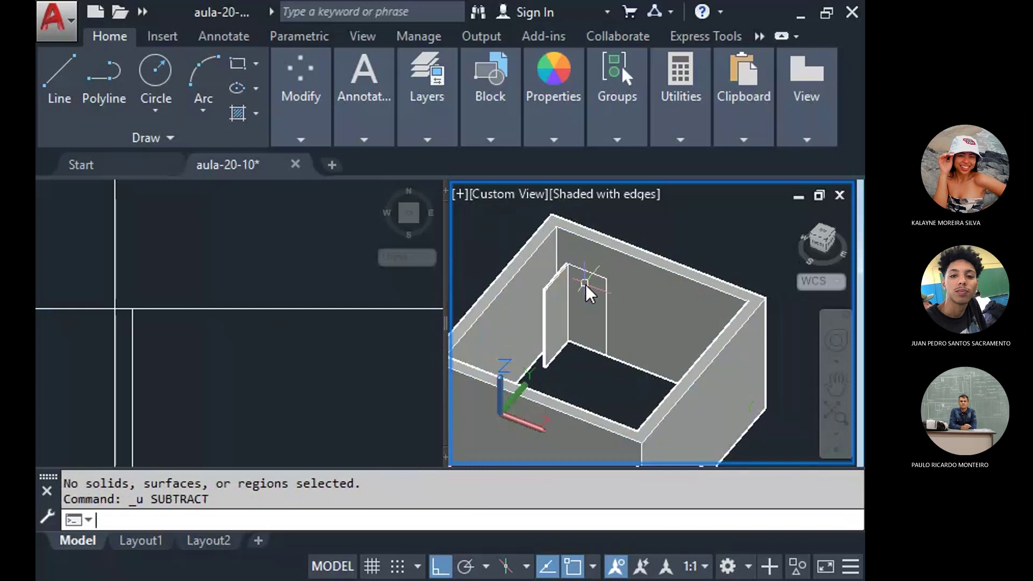
Subtract the tall door block from the room box to cut the doorway.
{"action": "type", "text": "SUB"}
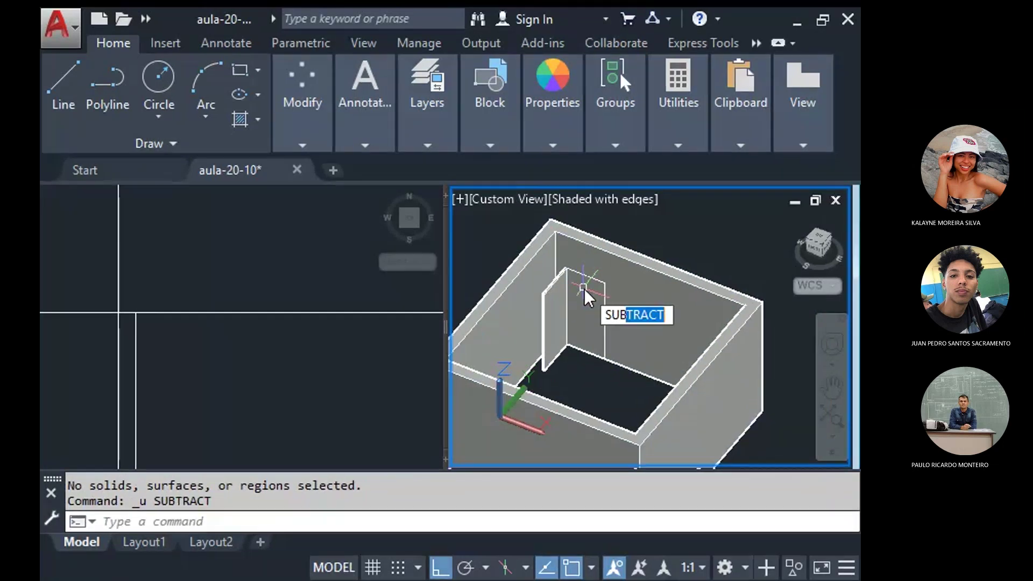
{"action": "key", "text": "Return"}
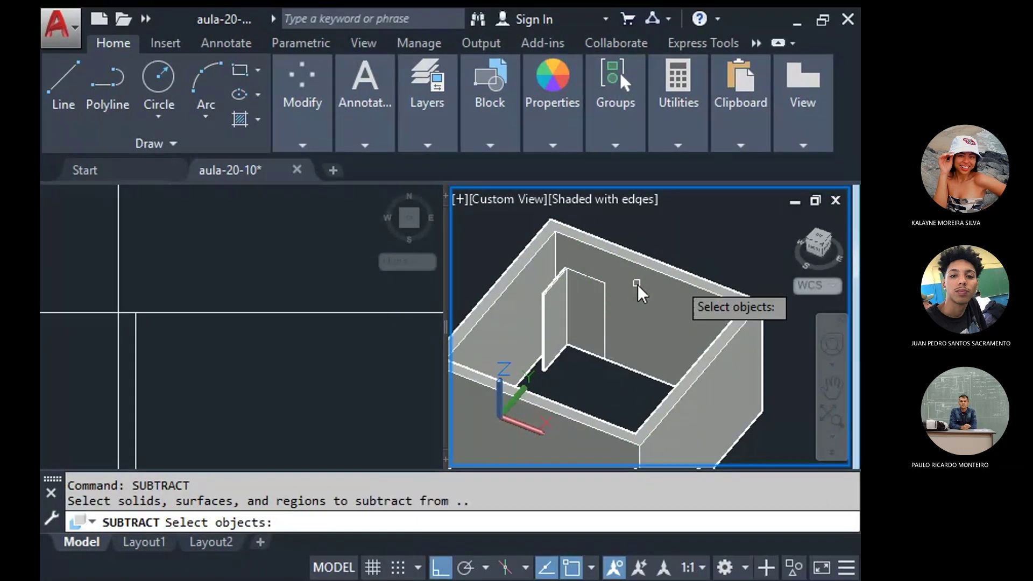
{"action": "left_click", "coordinate": [676, 284]}
{"action": "key", "text": "Return"}
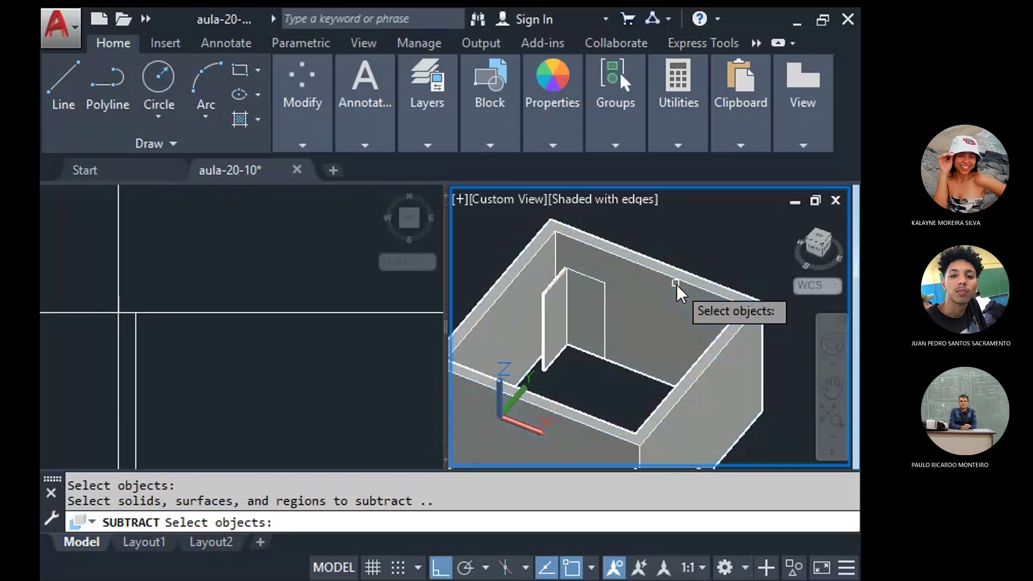
{"action": "left_click", "coordinate": [586, 318]}
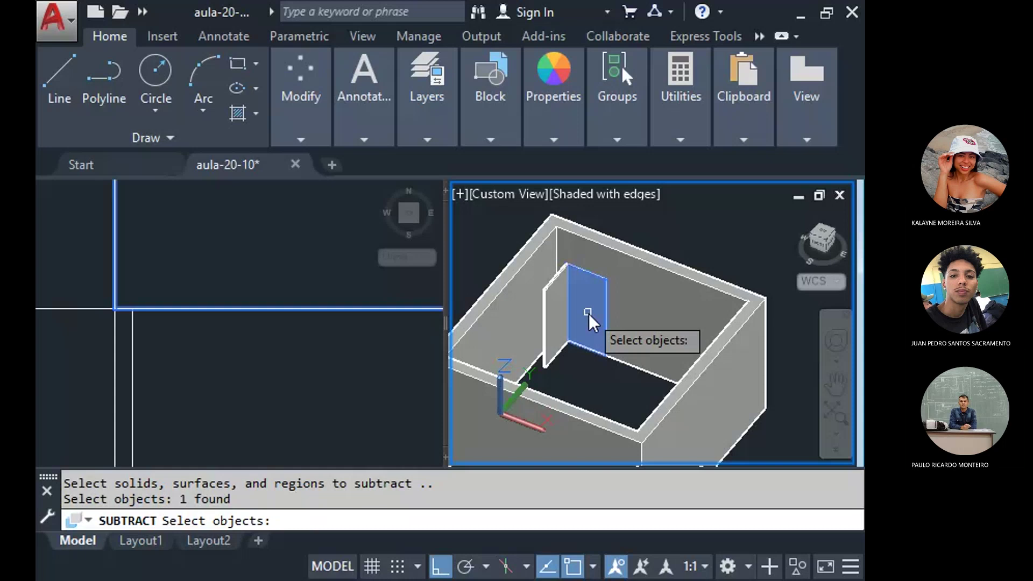
{"action": "key", "text": "Return"}
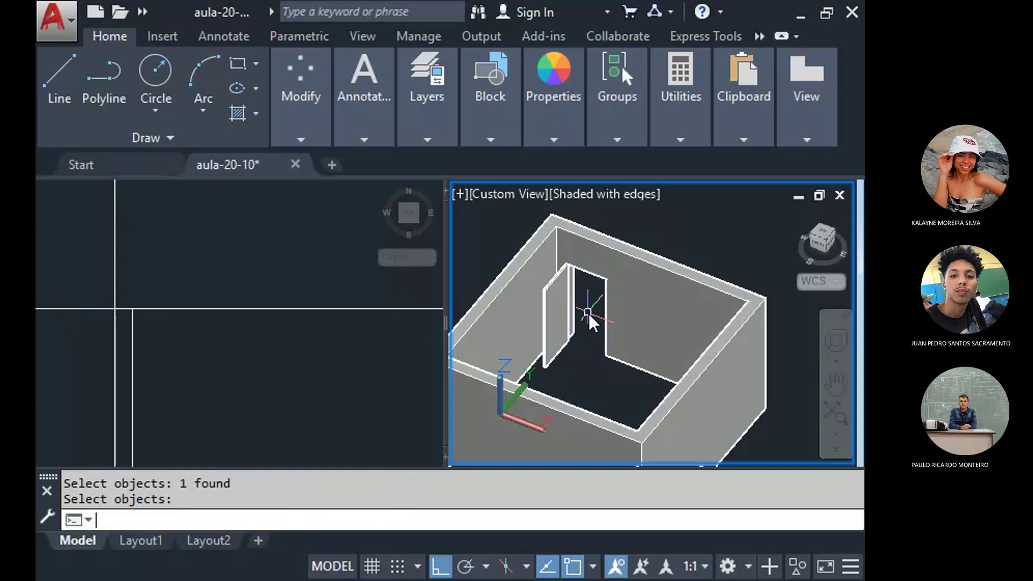
{"action": "key", "text": "Return"}
{"action": "scroll", "coordinate": [600, 334], "scroll_direction": "up", "scroll_amount": 2}
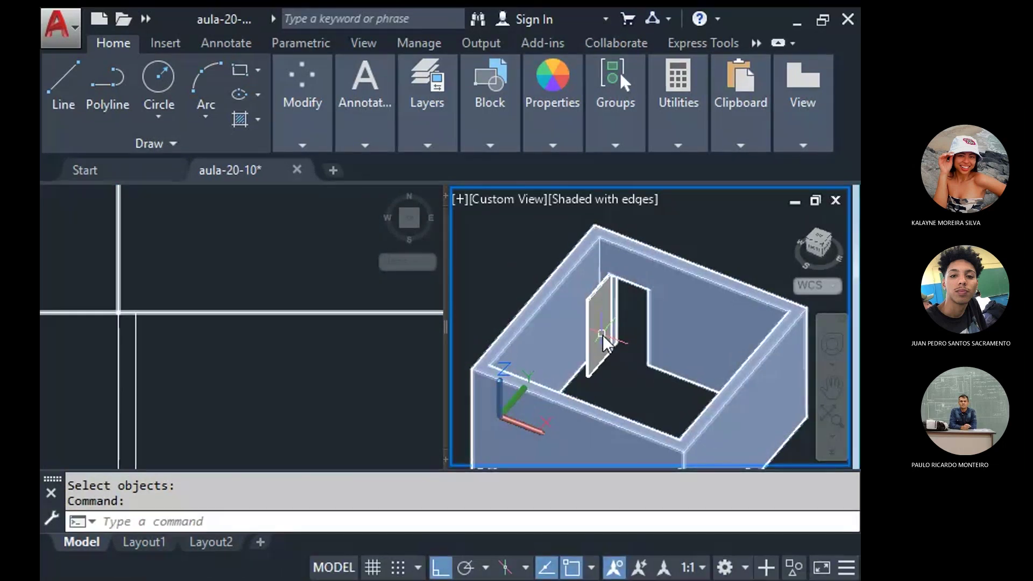
Orbit the 3D view and recentre both viewports on the square room.
{"action": "type", "text": "3DO"}
{"action": "key", "text": "Return"}
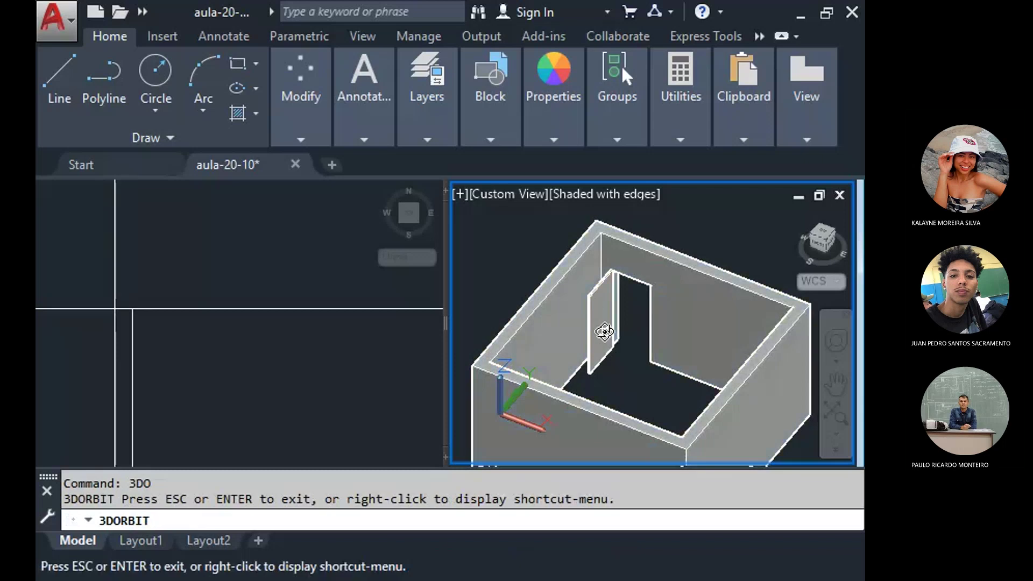
{"action": "left_click_drag", "start_coordinate": [604, 332], "coordinate": [729, 363]}
{"action": "scroll", "coordinate": [662, 316], "scroll_direction": "up", "scroll_amount": 3}
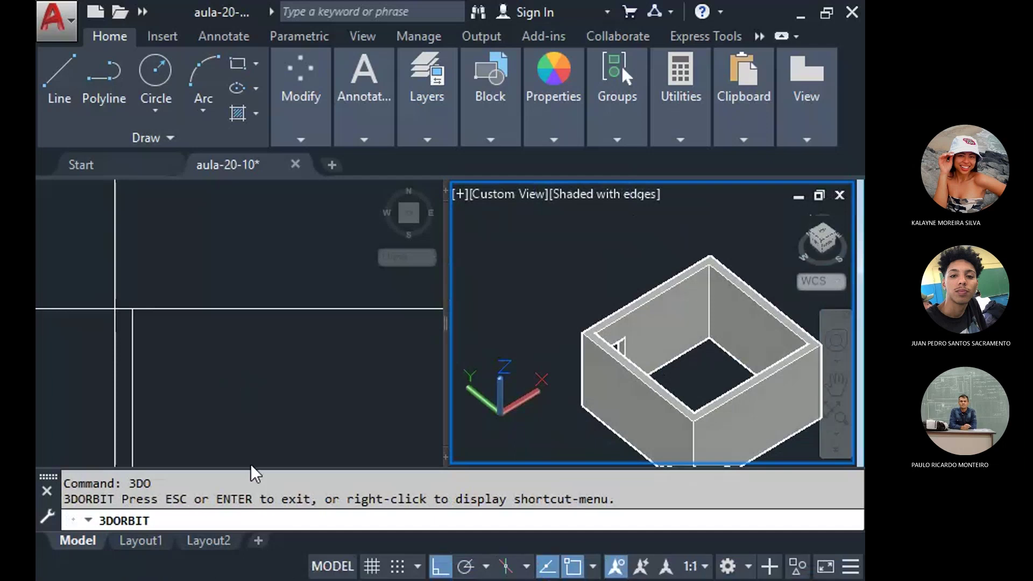
{"action": "key", "text": "Escape"}
{"action": "left_click", "coordinate": [286, 344]}
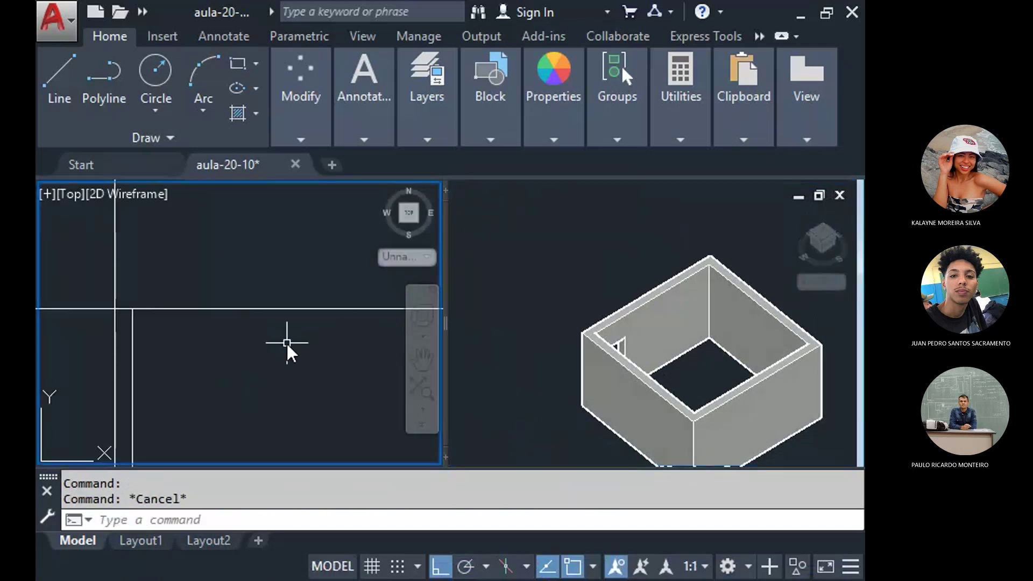
{"action": "scroll", "coordinate": [286, 343], "scroll_direction": "up", "scroll_amount": 3}
{"action": "middle_click_drag", "start_coordinate": [275, 363], "coordinate": [271, 311]}
{"action": "scroll", "coordinate": [271, 311], "scroll_direction": "down", "scroll_amount": 4}
{"action": "middle_click_drag", "start_coordinate": [300, 357], "coordinate": [243, 348]}
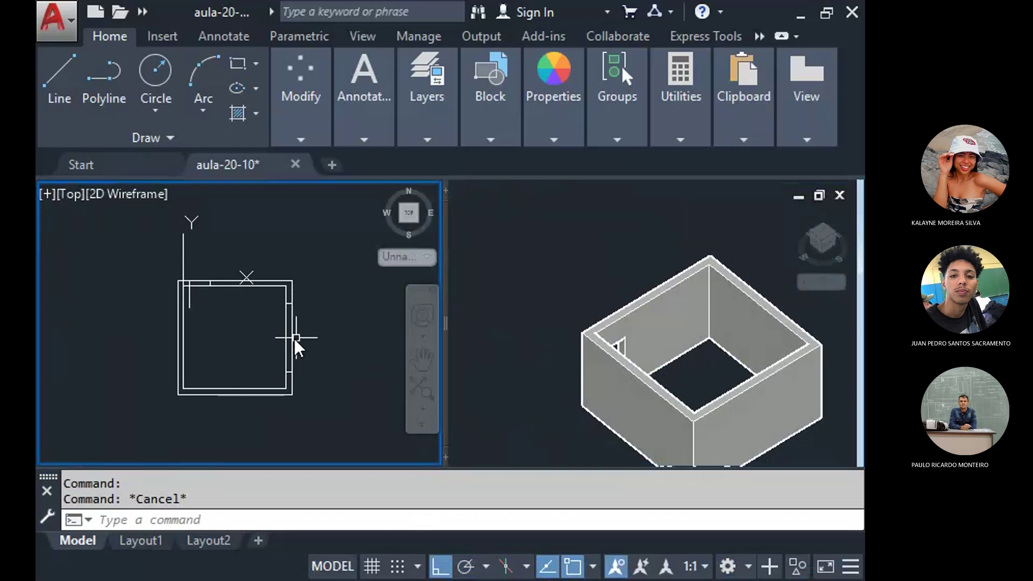
{"action": "scroll", "coordinate": [294, 338], "scroll_direction": "up", "scroll_amount": 2}
{"action": "left_click", "coordinate": [729, 369]}
{"action": "middle_click_drag", "start_coordinate": [745, 369], "coordinate": [671, 345]}
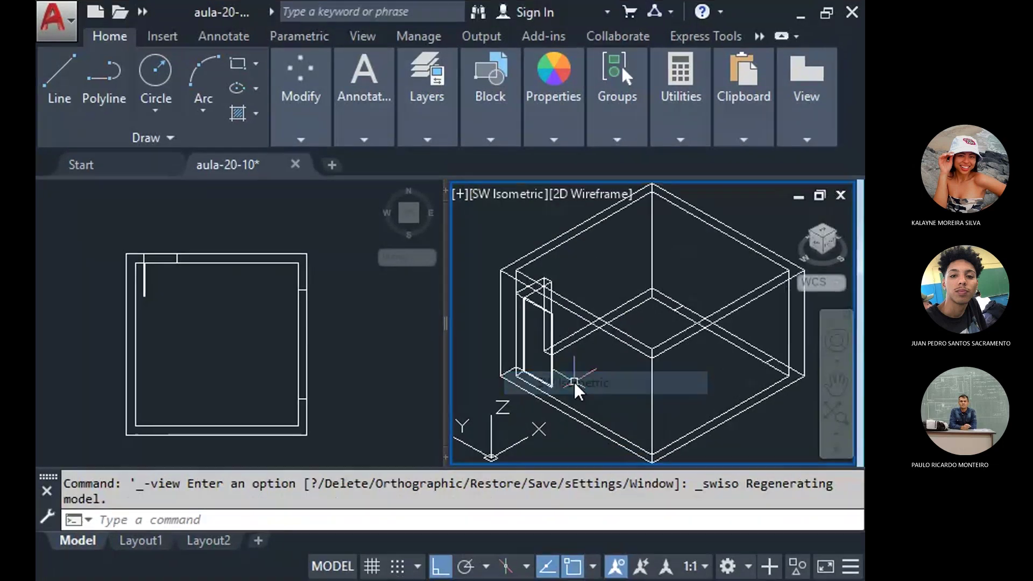
{"action": "scroll", "coordinate": [741, 345], "scroll_direction": "up", "scroll_amount": 4}
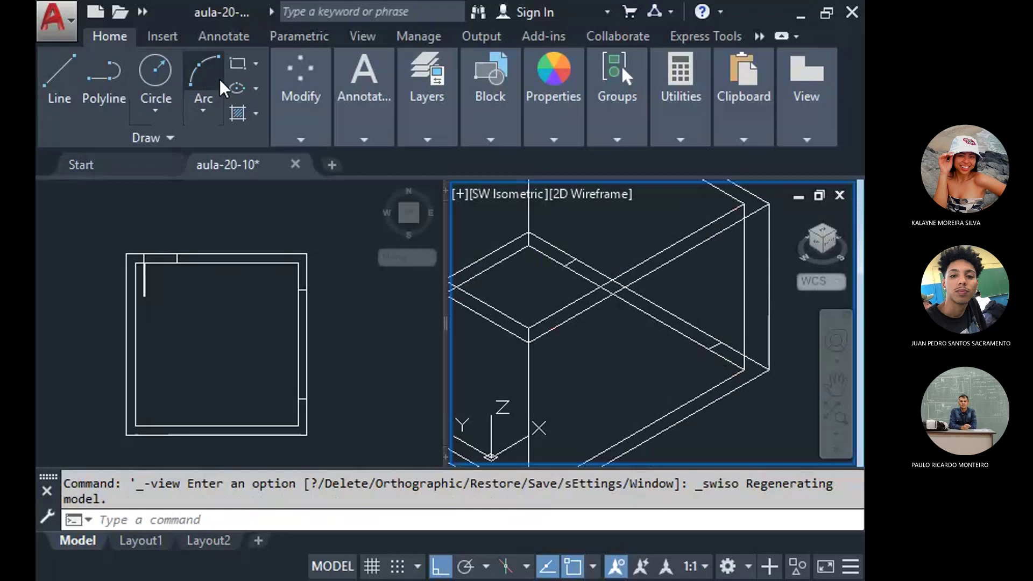
Draw a small rectangle across the room's right wall in the Top plan view.
{"action": "left_click", "coordinate": [237, 63]}
{"action": "left_click", "coordinate": [330, 276]}
{"action": "scroll", "coordinate": [329, 276], "scroll_direction": "up", "scroll_amount": 3}
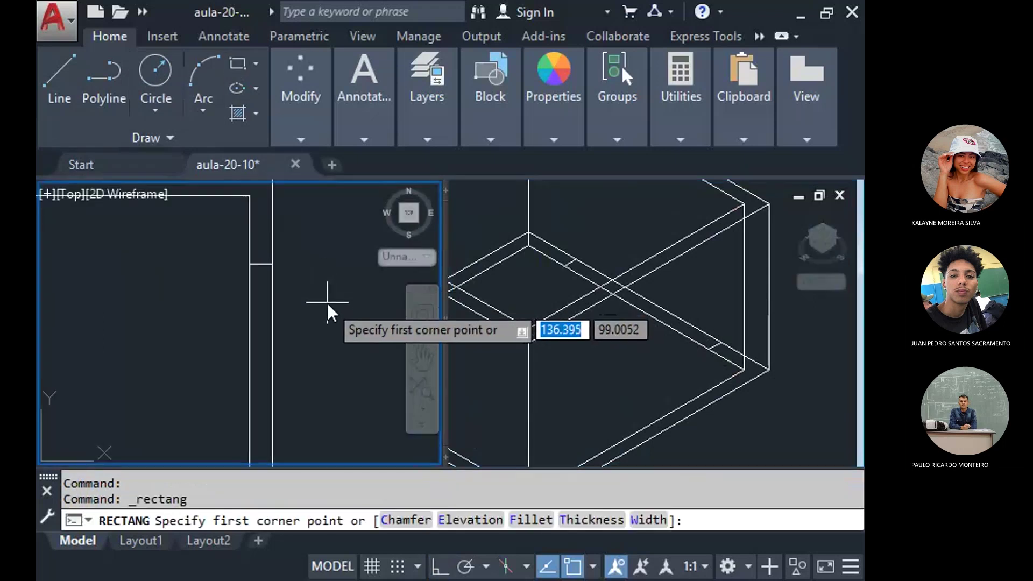
{"action": "left_click", "coordinate": [267, 267]}
{"action": "middle_click_drag", "start_coordinate": [260, 311], "coordinate": [257, 356]}
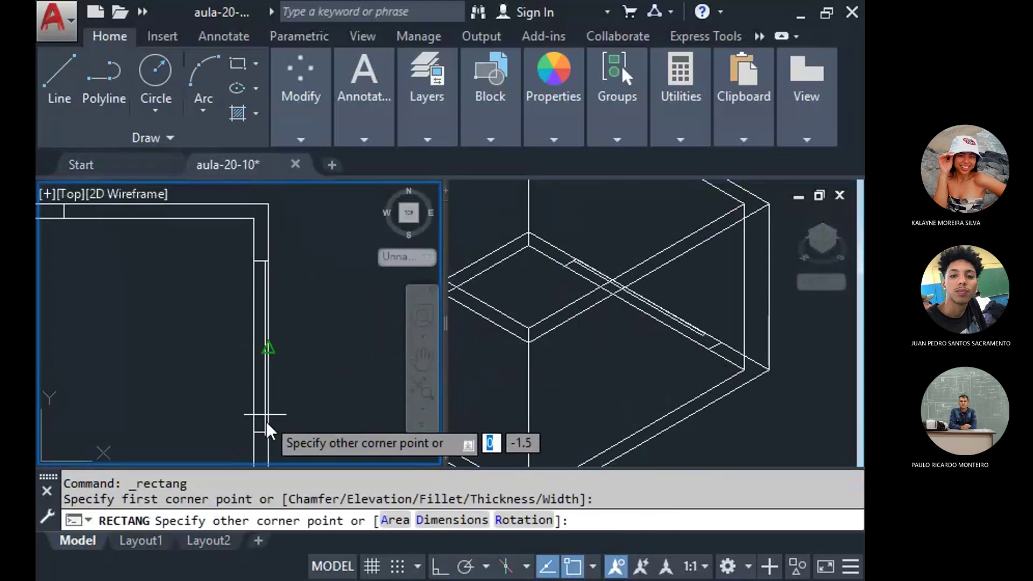
{"action": "left_click", "coordinate": [228, 440]}
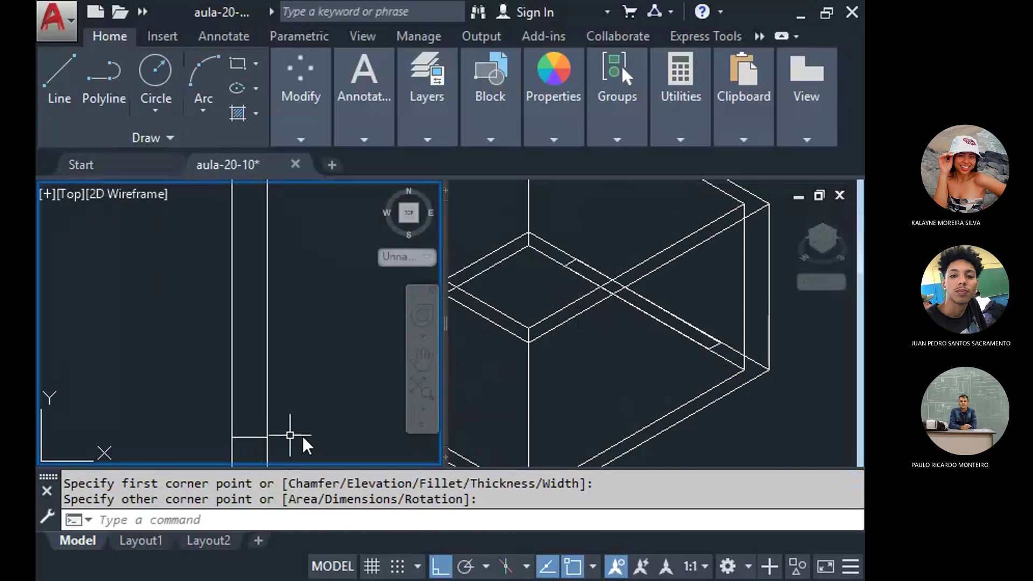
{"action": "left_click", "coordinate": [544, 269]}
Window-select the two small flat pieces on the wall top and delete them.
{"action": "left_click", "coordinate": [563, 233]}
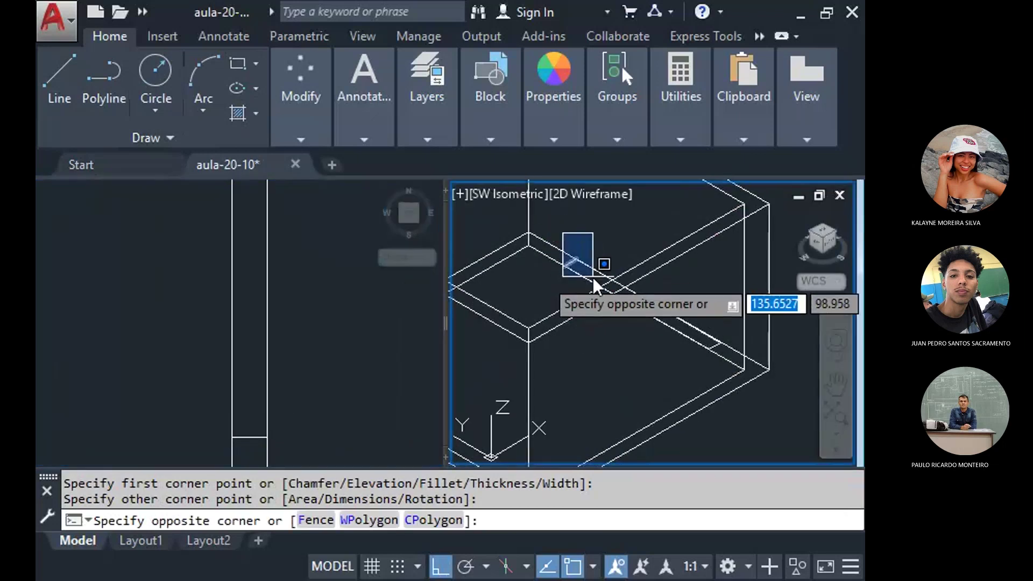
{"action": "left_click", "coordinate": [701, 312]}
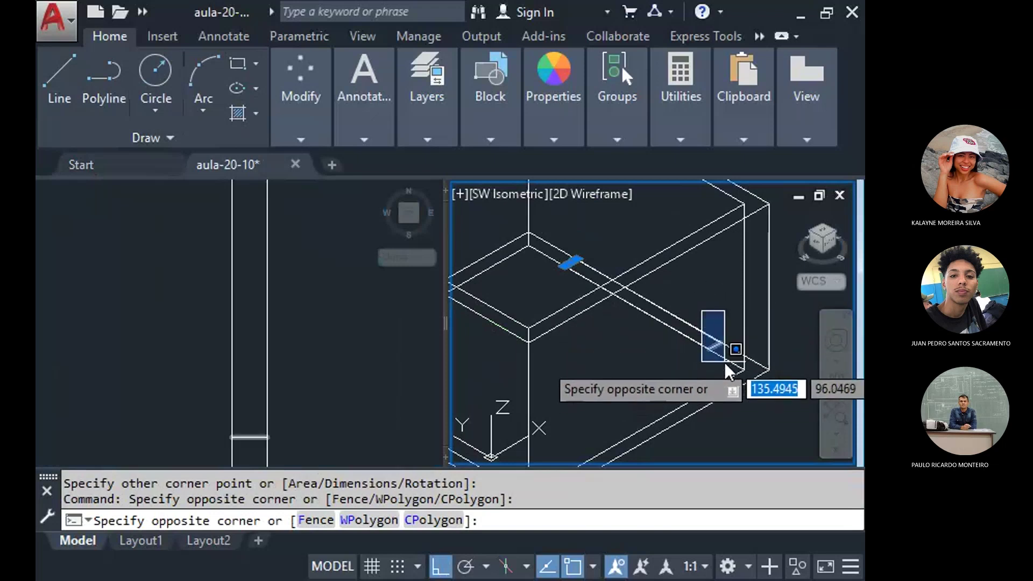
{"action": "scroll", "coordinate": [727, 372], "scroll_direction": "up", "scroll_amount": 2}
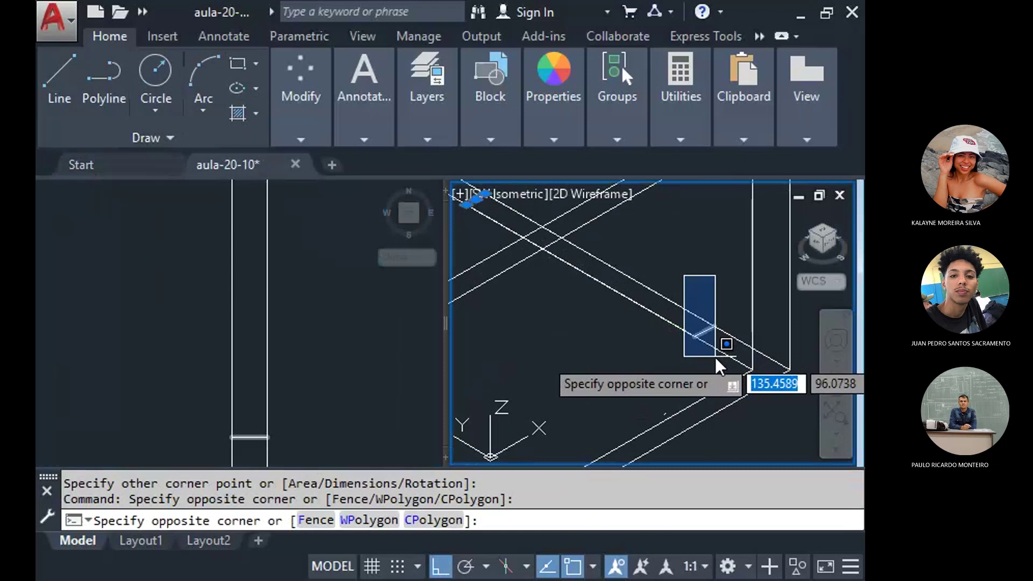
{"action": "scroll", "coordinate": [715, 357], "scroll_direction": "down", "scroll_amount": 2}
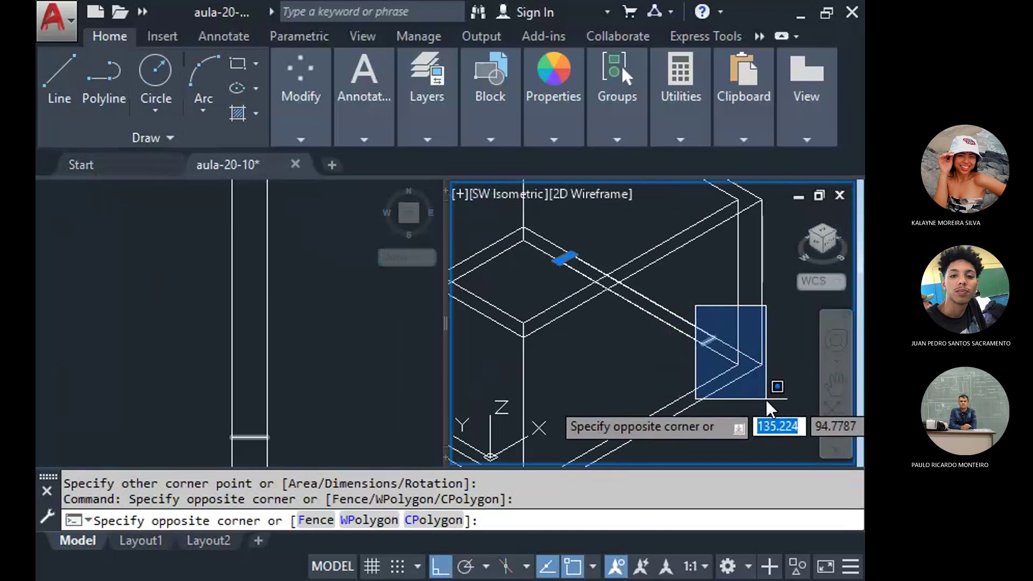
{"action": "left_click", "coordinate": [724, 376]}
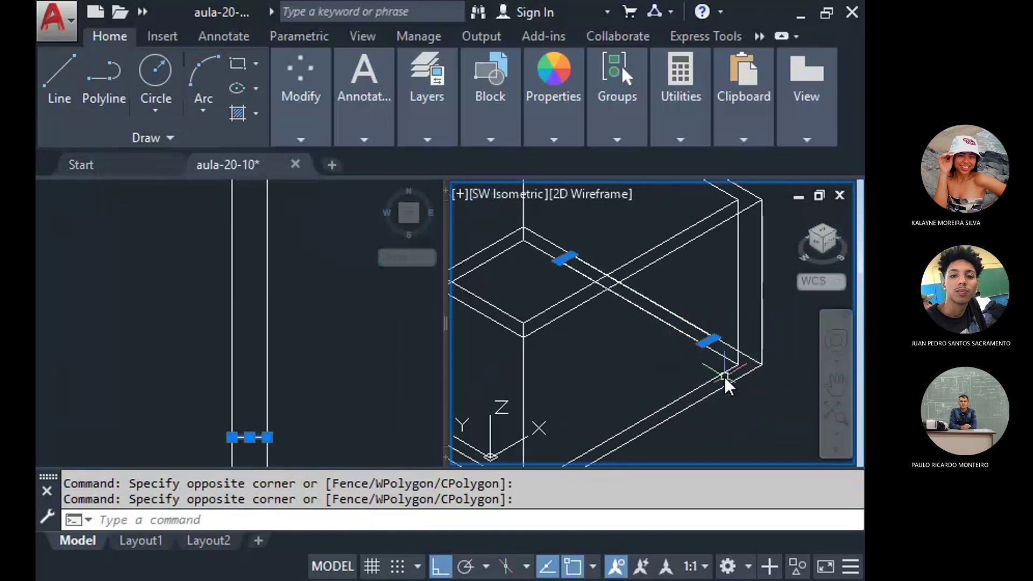
{"action": "key", "text": "Delete"}
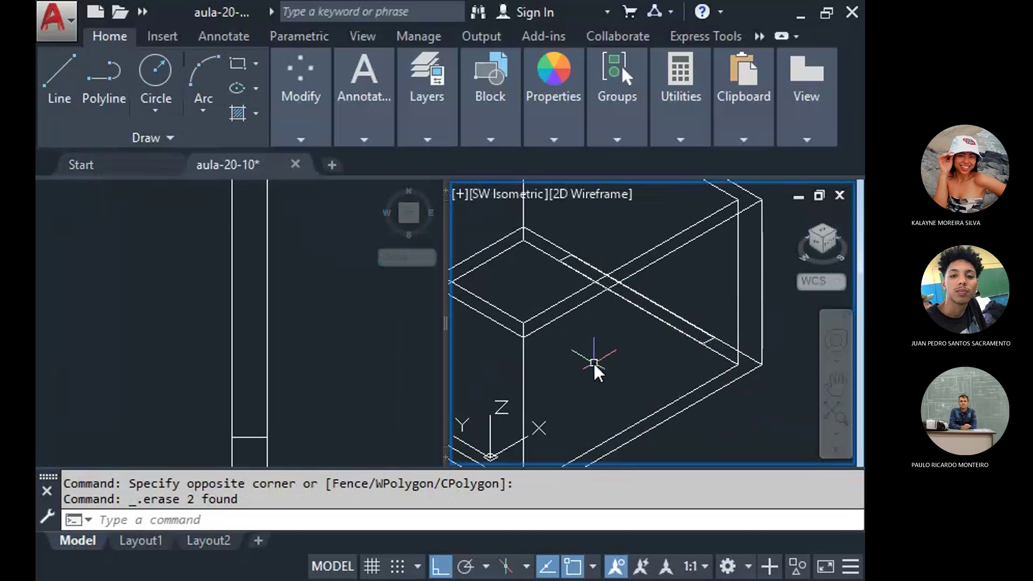
Pan the 3D view back to the wall top and expand the Modify panel.
{"action": "middle_click_drag", "start_coordinate": [555, 360], "coordinate": [721, 395]}
{"action": "middle_click_drag", "start_coordinate": [613, 364], "coordinate": [547, 350]}
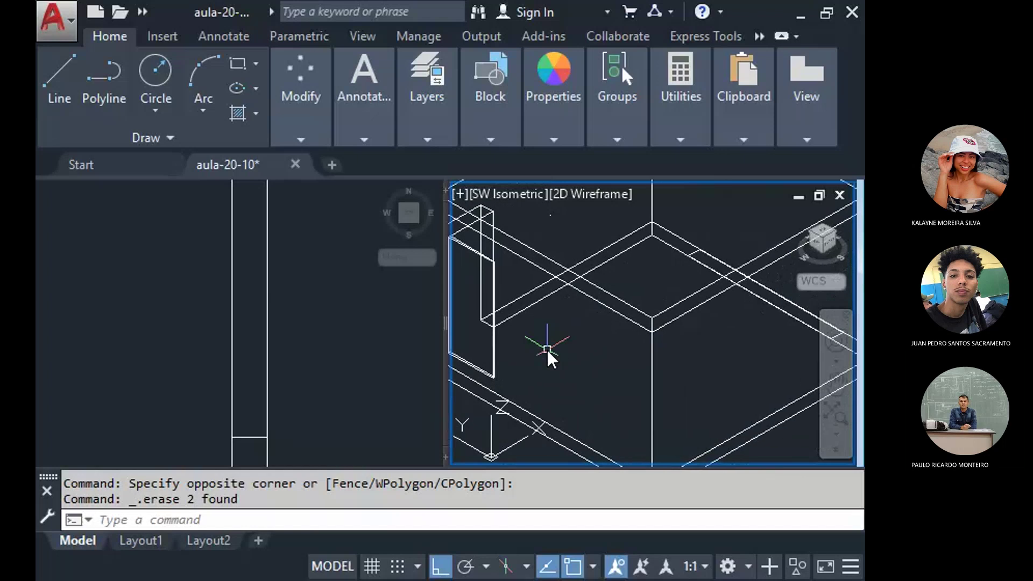
{"action": "middle_click_drag", "start_coordinate": [737, 337], "coordinate": [628, 353]}
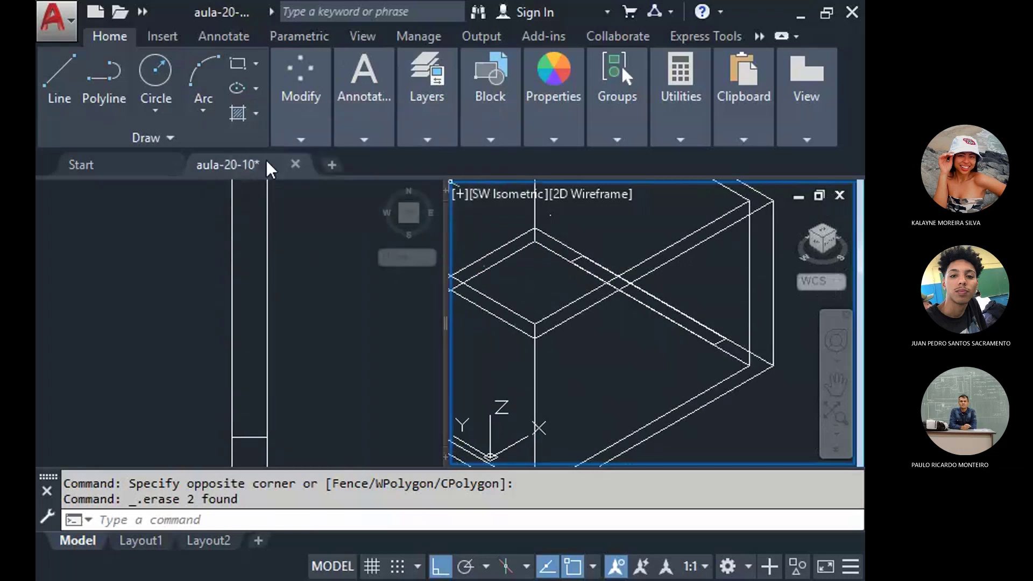
{"action": "left_click", "coordinate": [290, 75]}
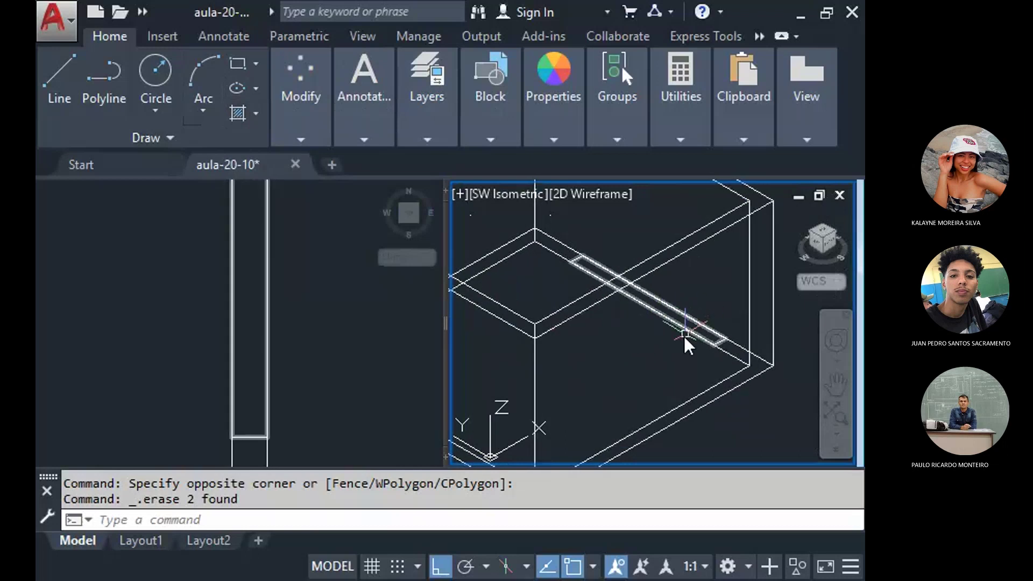
{"action": "left_click", "coordinate": [325, 129]}
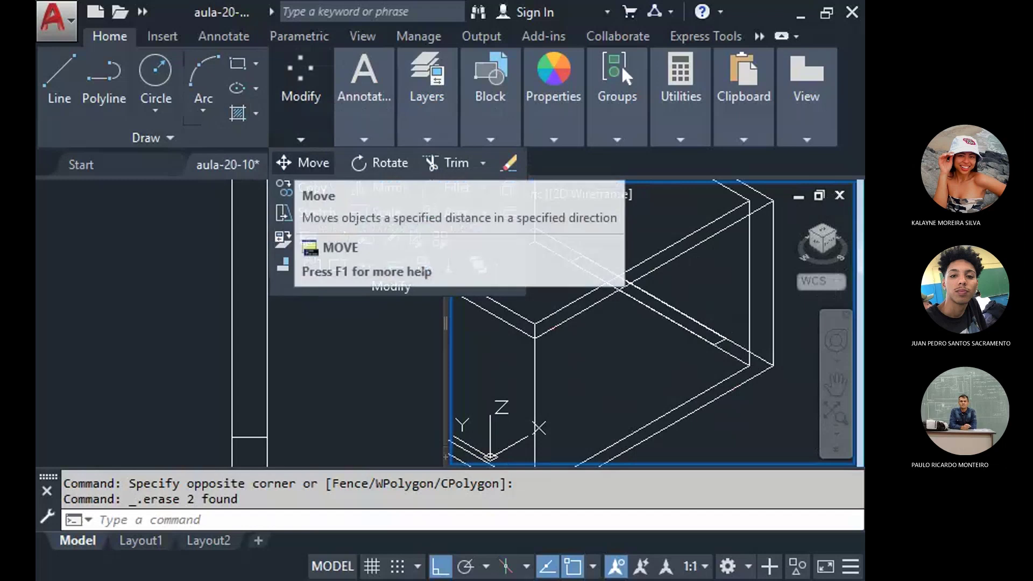
Move the long thin rectangle on the wall top 1.1 units straight up along Z.
{"action": "left_click", "coordinate": [304, 163]}
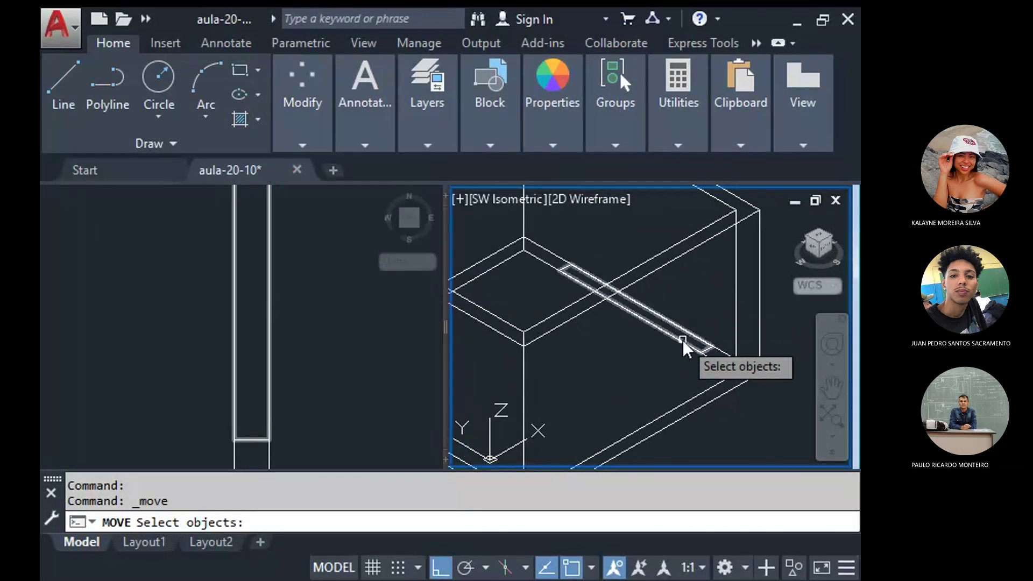
{"action": "scroll", "coordinate": [707, 356], "scroll_direction": "up", "scroll_amount": 2}
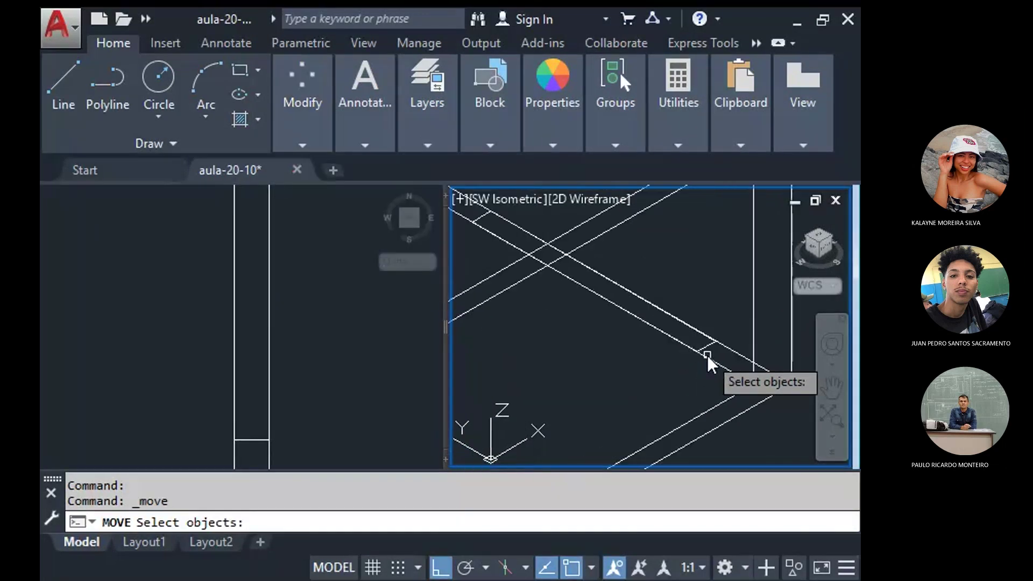
{"action": "left_click", "coordinate": [683, 344]}
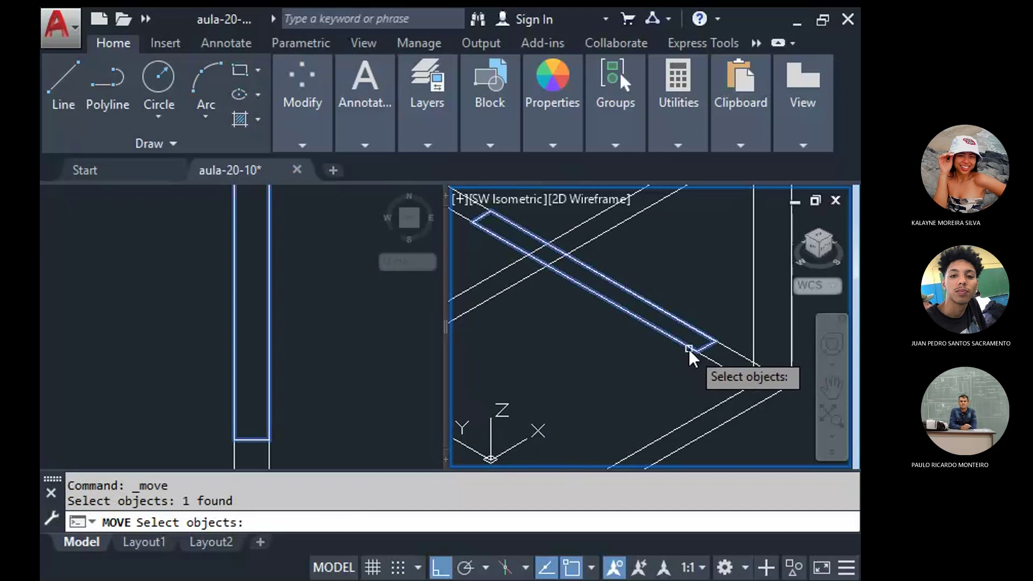
{"action": "key", "text": "Return"}
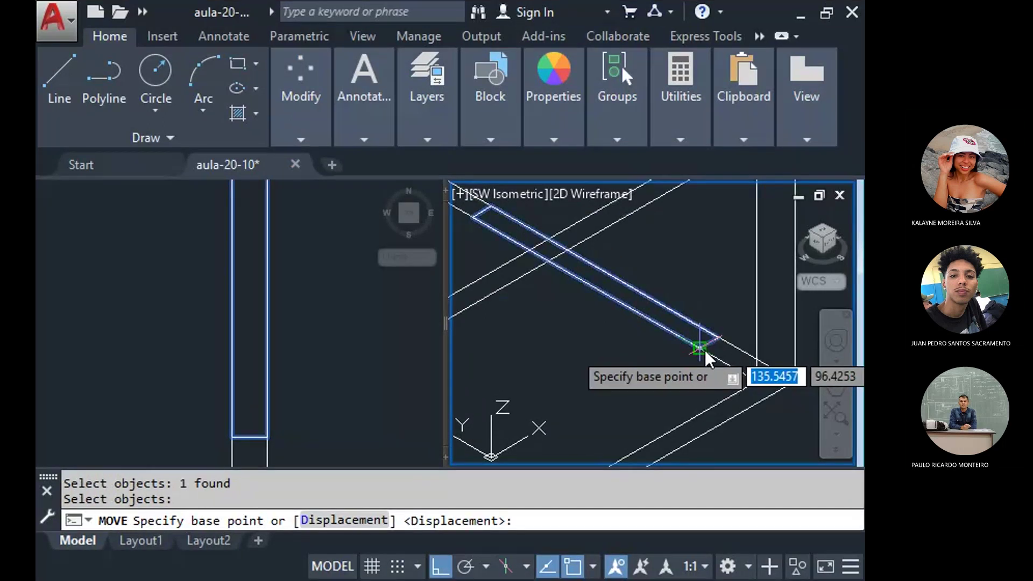
{"action": "scroll", "coordinate": [702, 349], "scroll_direction": "up", "scroll_amount": 5}
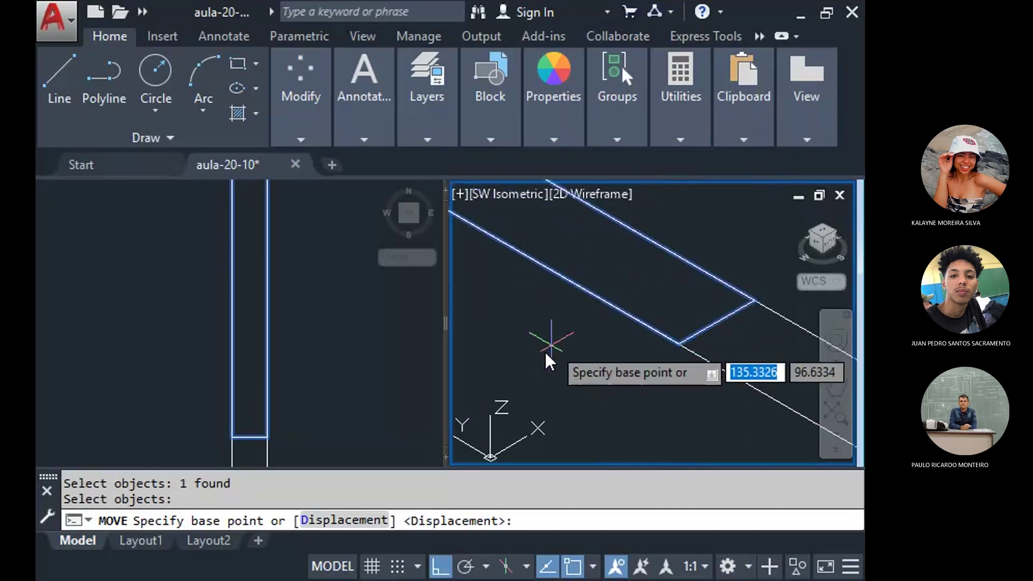
{"action": "left_click", "coordinate": [683, 348]}
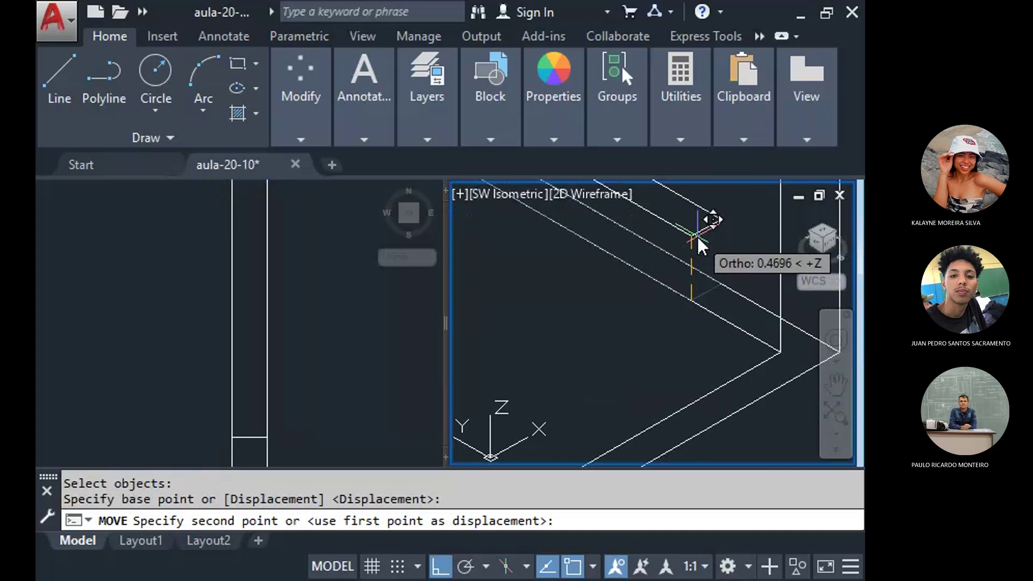
{"action": "type", "text": "1.1"}
{"action": "key", "text": "Return"}
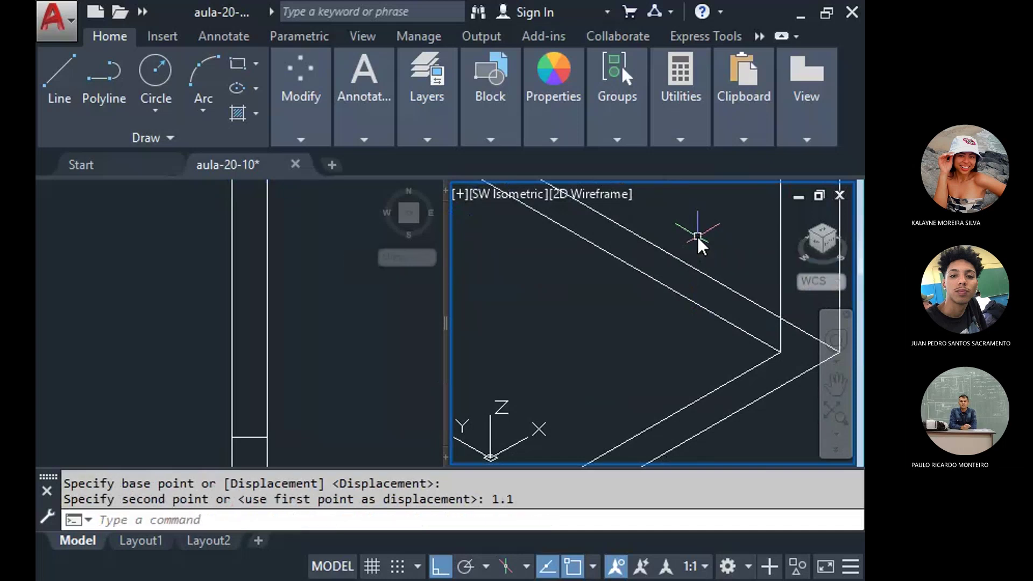
{"action": "scroll", "coordinate": [710, 251], "scroll_direction": "down", "scroll_amount": 3}
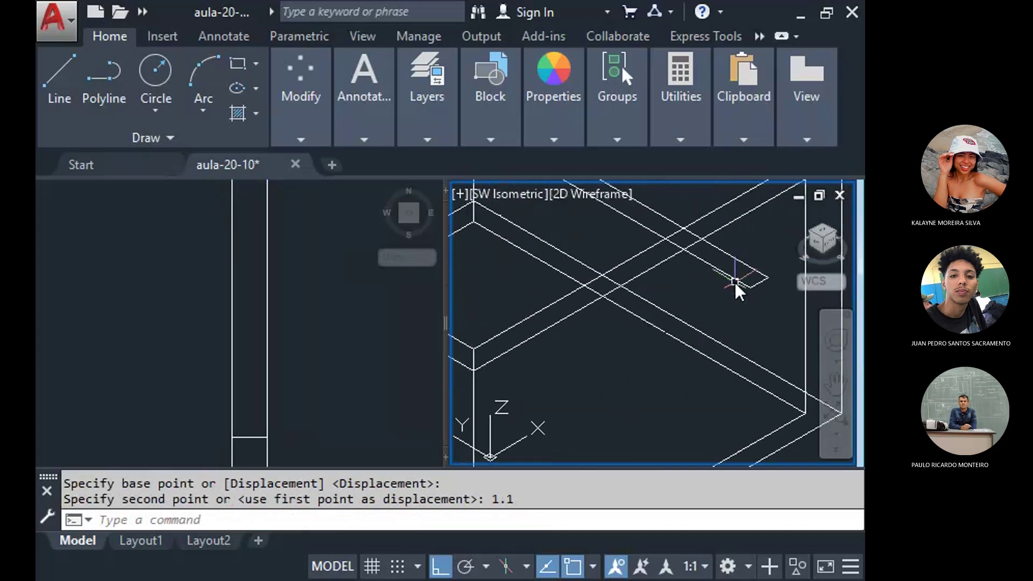
{"action": "middle_click_drag", "start_coordinate": [749, 284], "coordinate": [744, 333]}
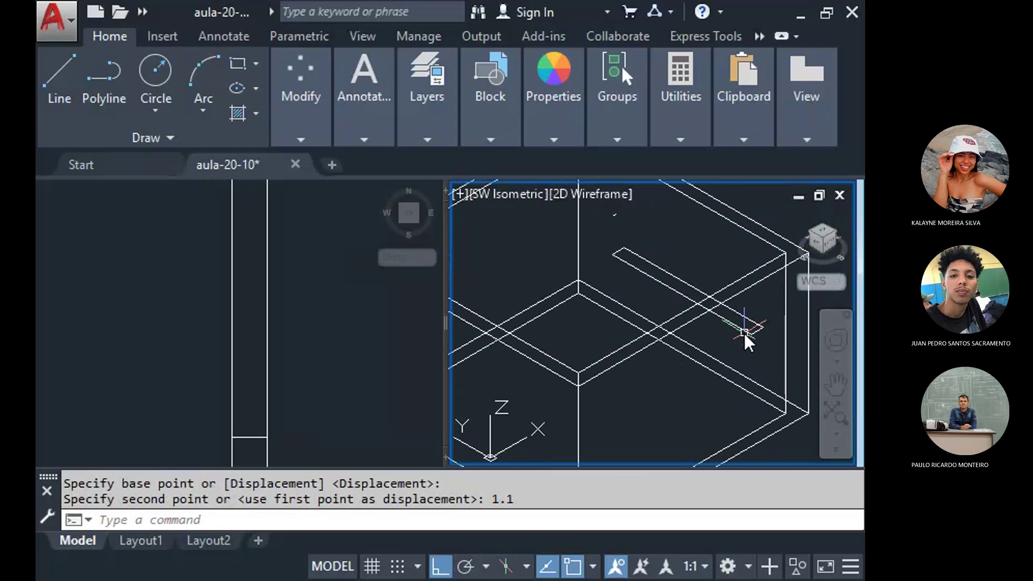
Extrude the raised thin rectangle on the back wall to a height of 1.
{"action": "type", "text": "extr"}
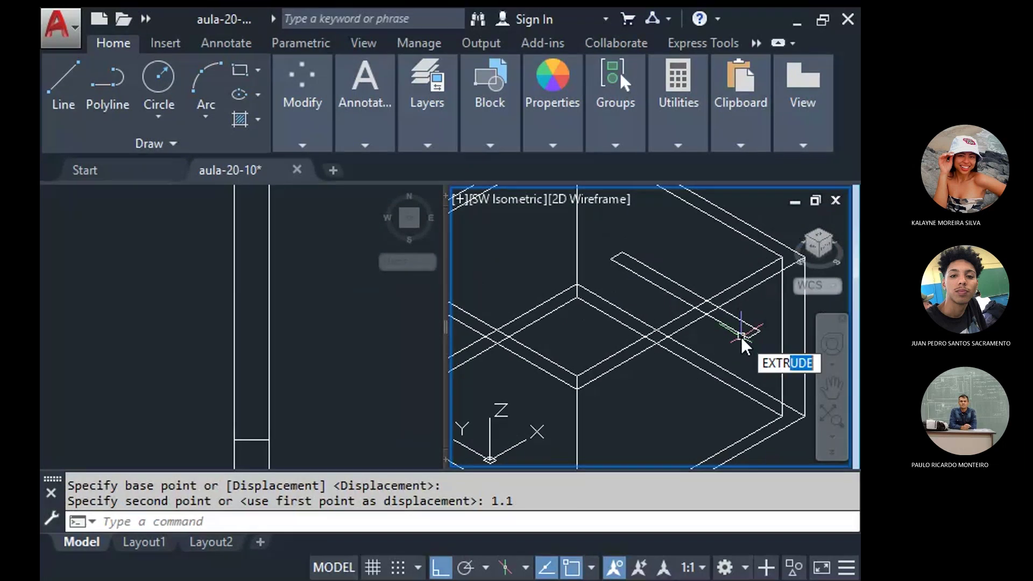
{"action": "key", "text": "Return"}
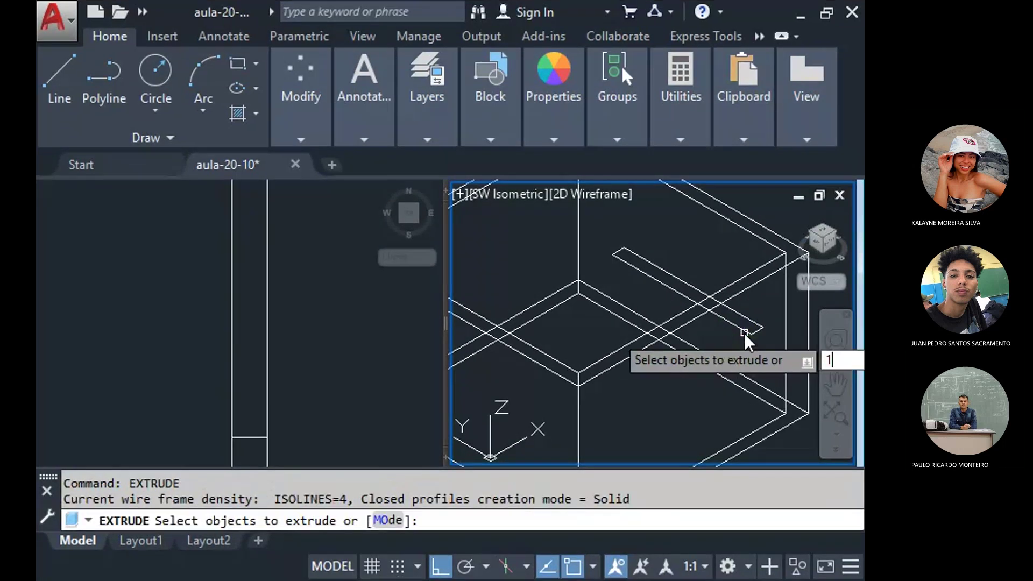
{"action": "left_click", "coordinate": [744, 334]}
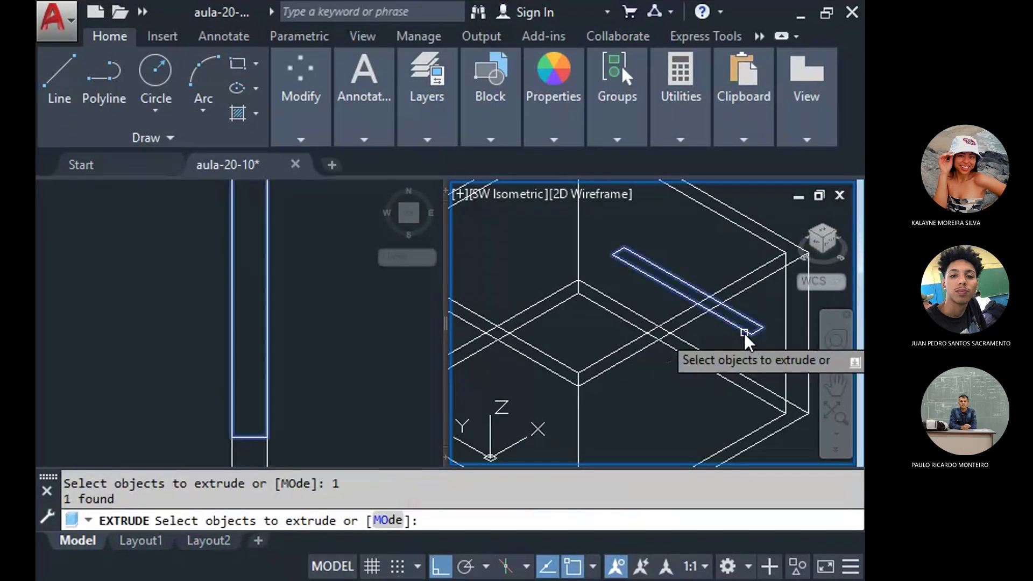
{"action": "left_click", "coordinate": [650, 278]}
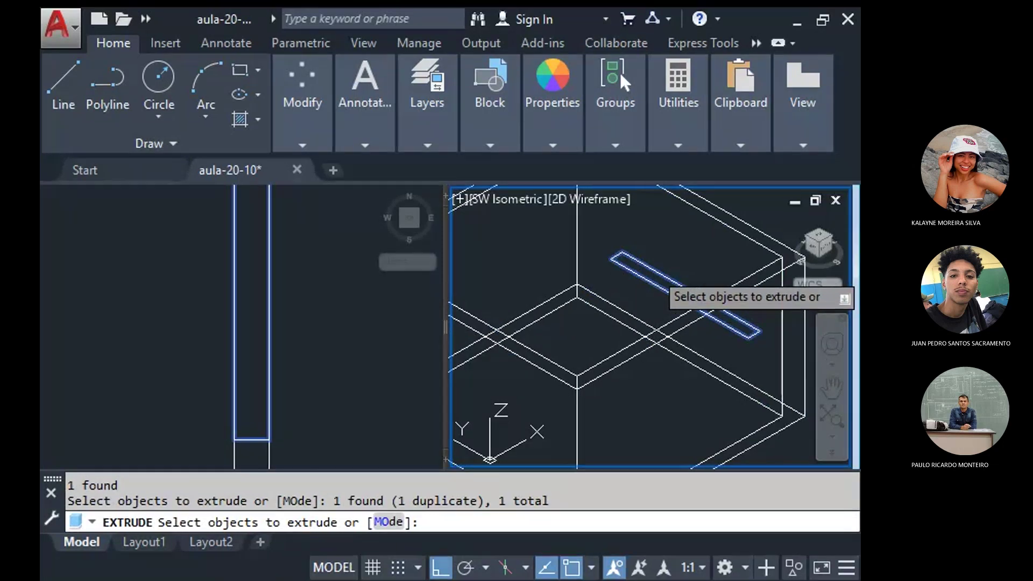
{"action": "key", "text": "Return"}
{"action": "type", "text": "1"}
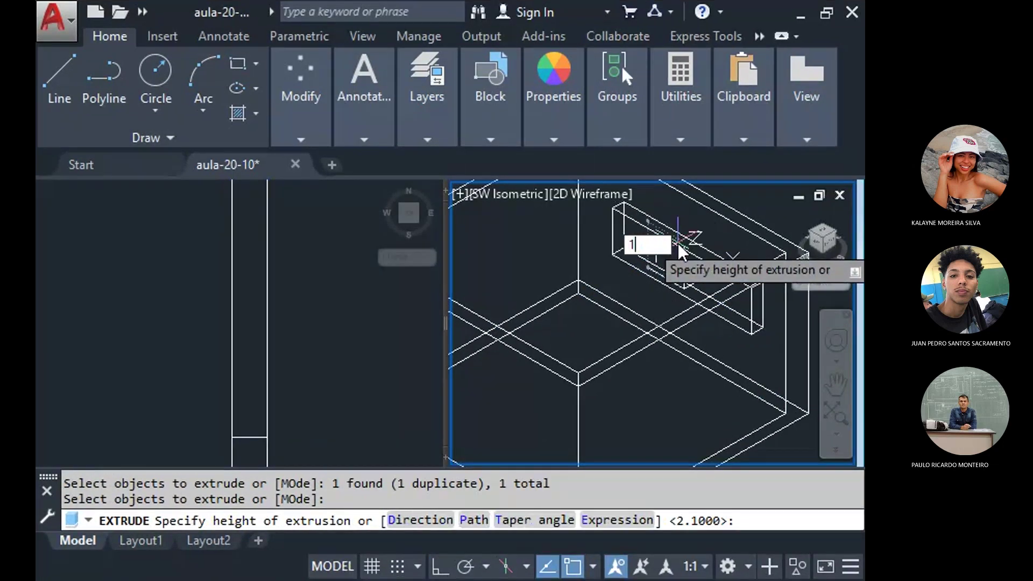
{"action": "key", "text": "Return"}
{"action": "scroll", "coordinate": [619, 308], "scroll_direction": "down", "scroll_amount": 1}
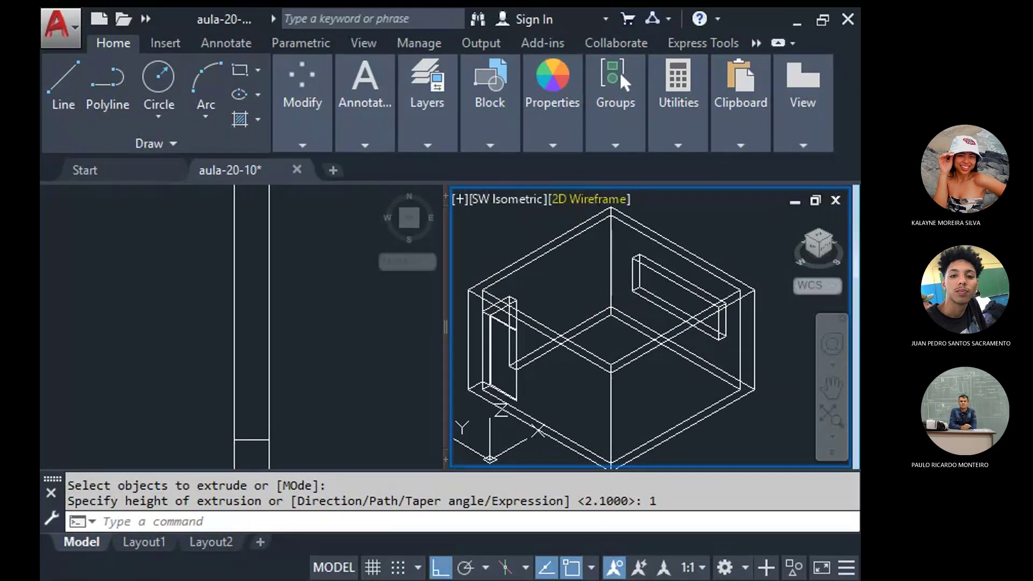
{"action": "left_click", "coordinate": [591, 199]}
Shade the isometric view with visible edges.
{"action": "left_click", "coordinate": [696, 360]}
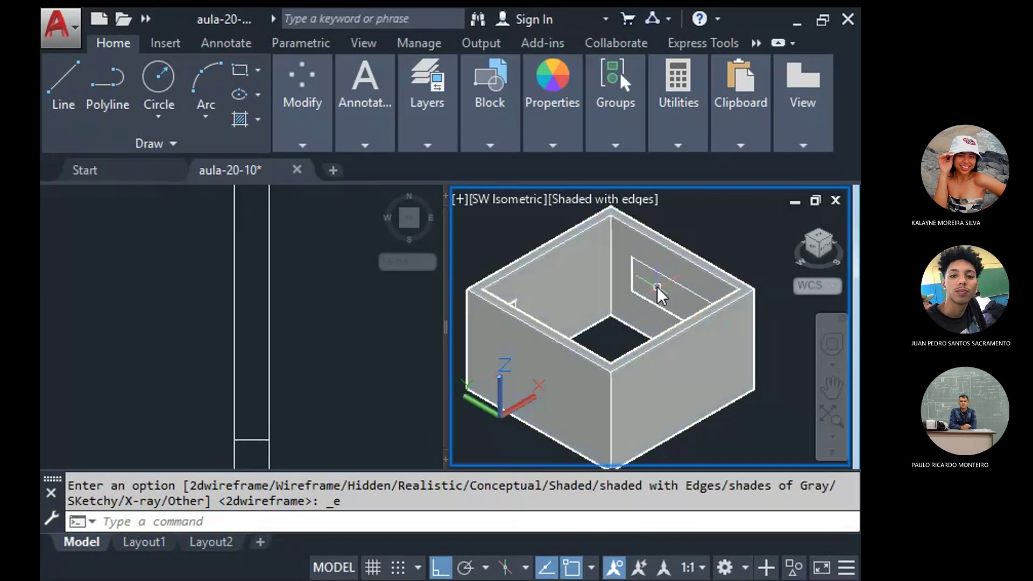
{"action": "scroll", "coordinate": [651, 259], "scroll_direction": "up", "scroll_amount": 3}
{"action": "scroll", "coordinate": [635, 279], "scroll_direction": "up", "scroll_amount": 3}
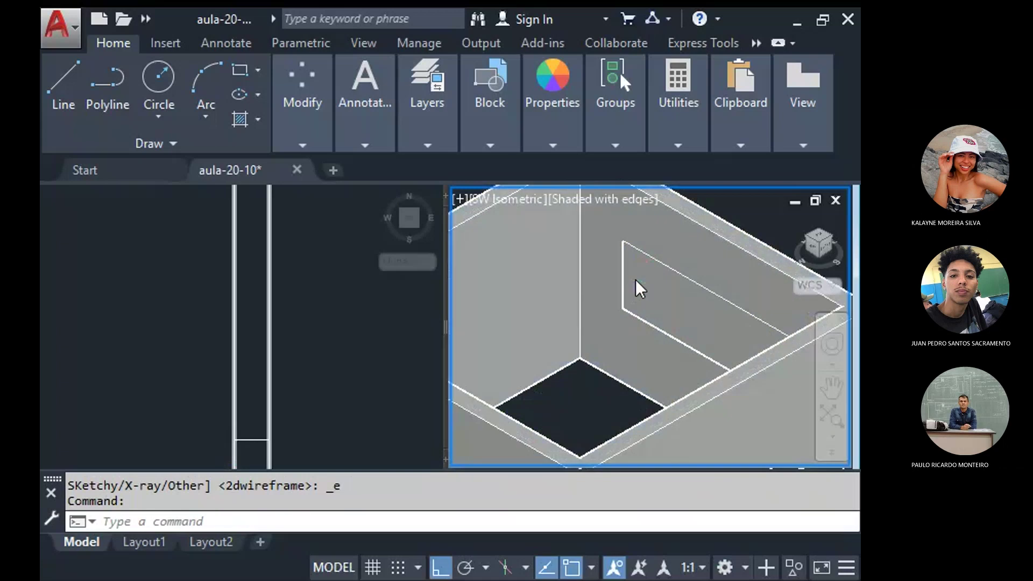
{"action": "scroll", "coordinate": [664, 296], "scroll_direction": "down", "scroll_amount": 3}
Try subtracting the window box from the wall solid, then undo the failed result.
{"action": "left_click", "coordinate": [631, 283]}
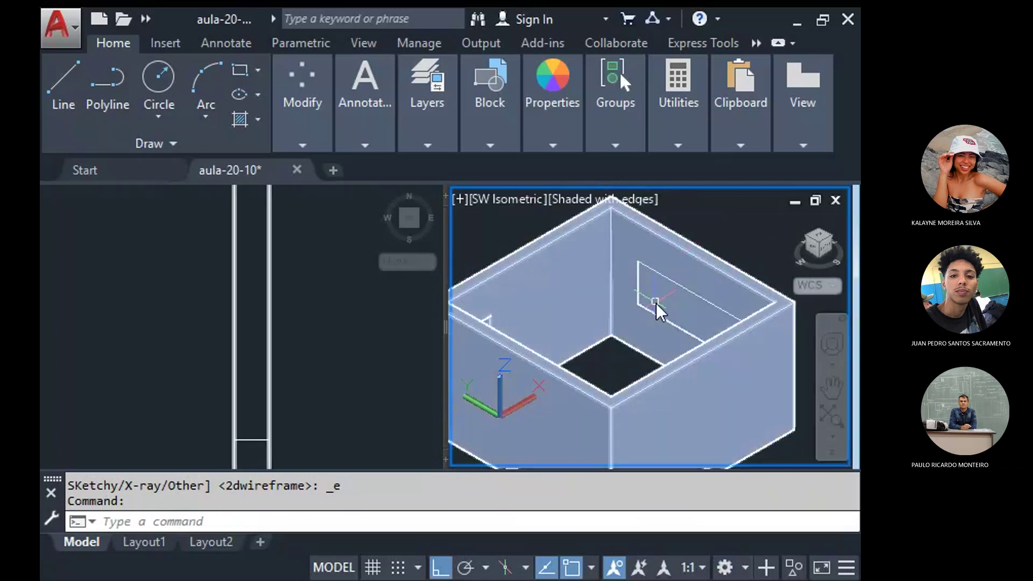
{"action": "type", "text": "sub"}
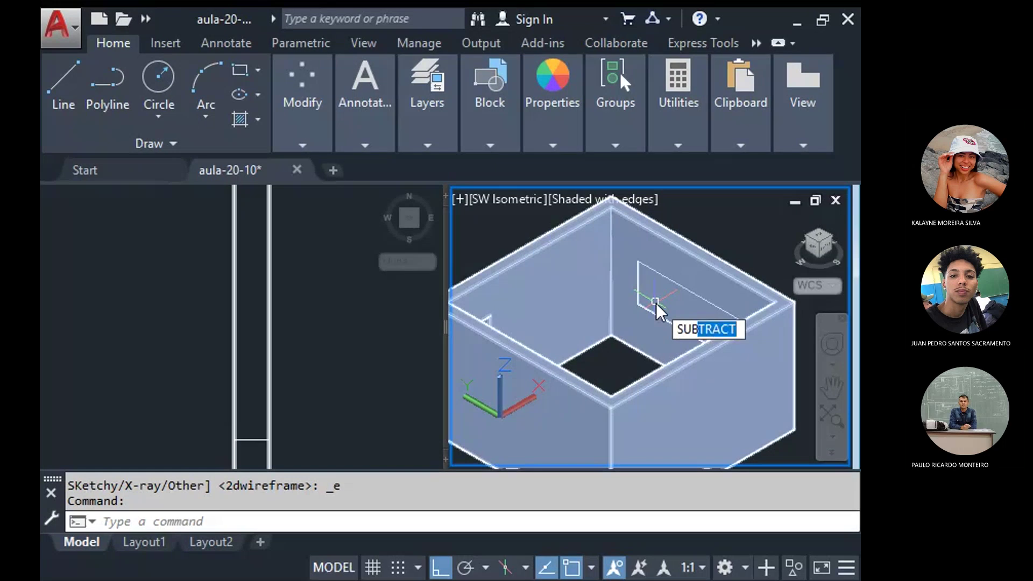
{"action": "key", "text": "Escape"}
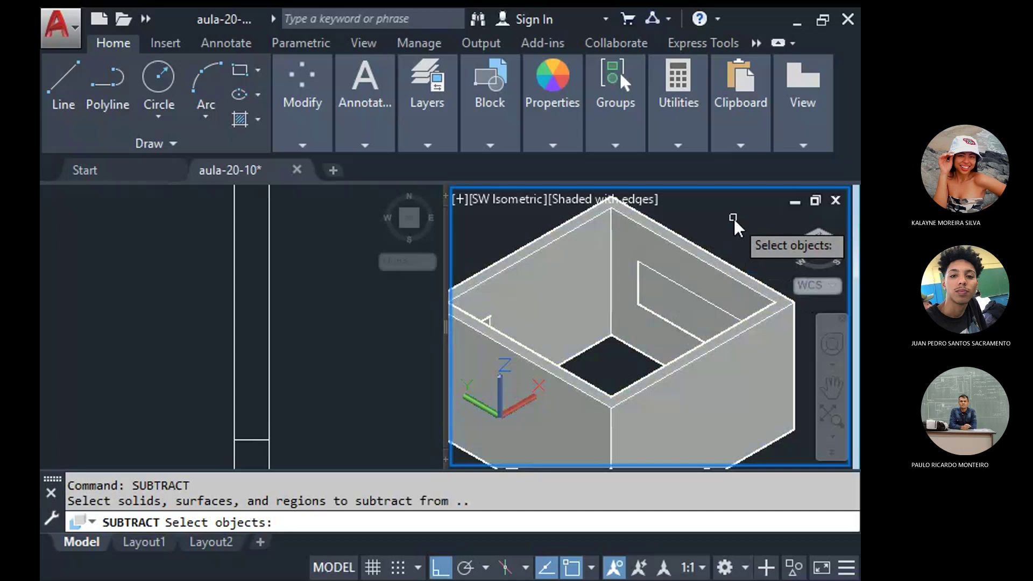
{"action": "left_click", "coordinate": [691, 254]}
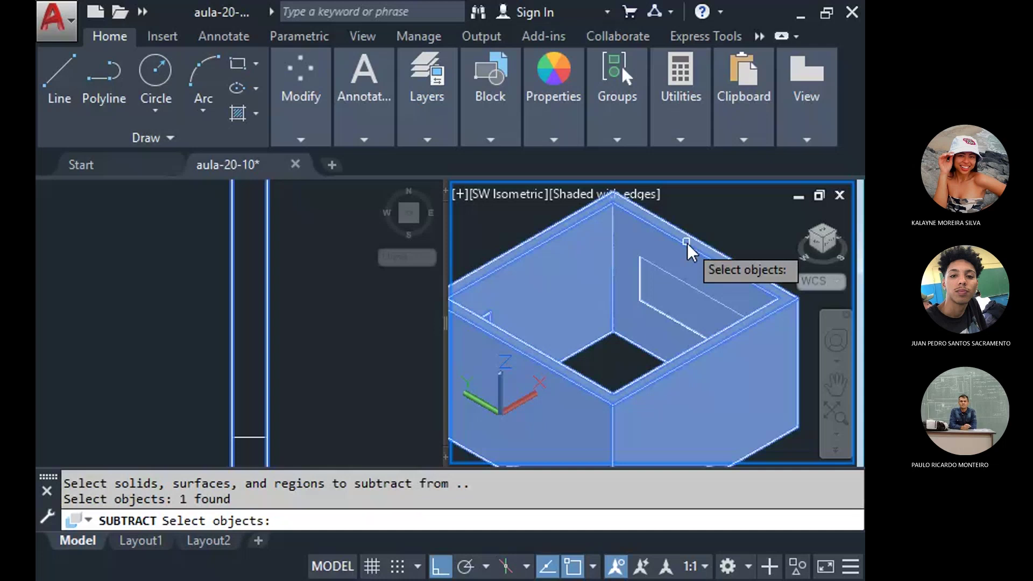
{"action": "key", "text": "Return"}
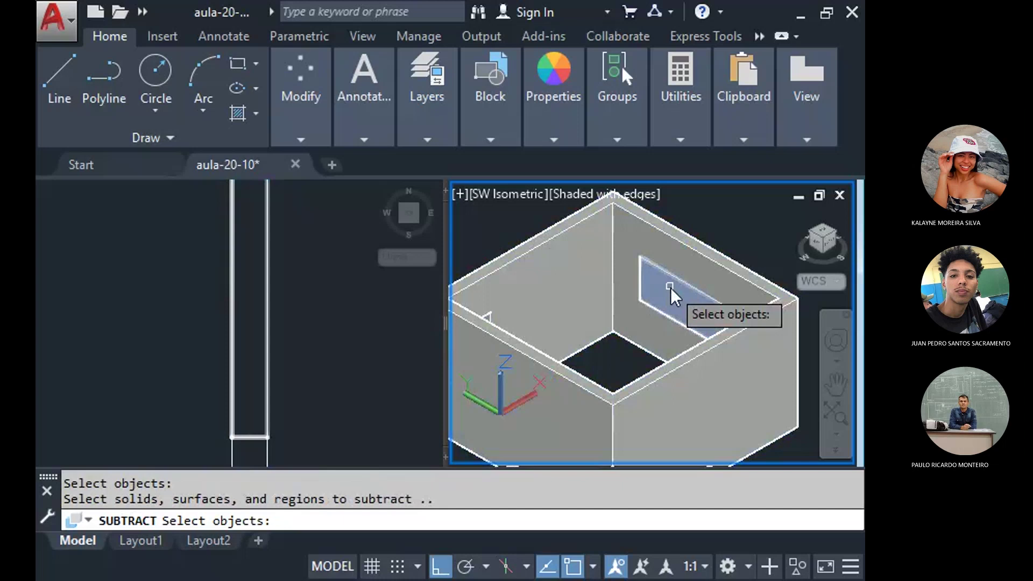
{"action": "left_click", "coordinate": [670, 287]}
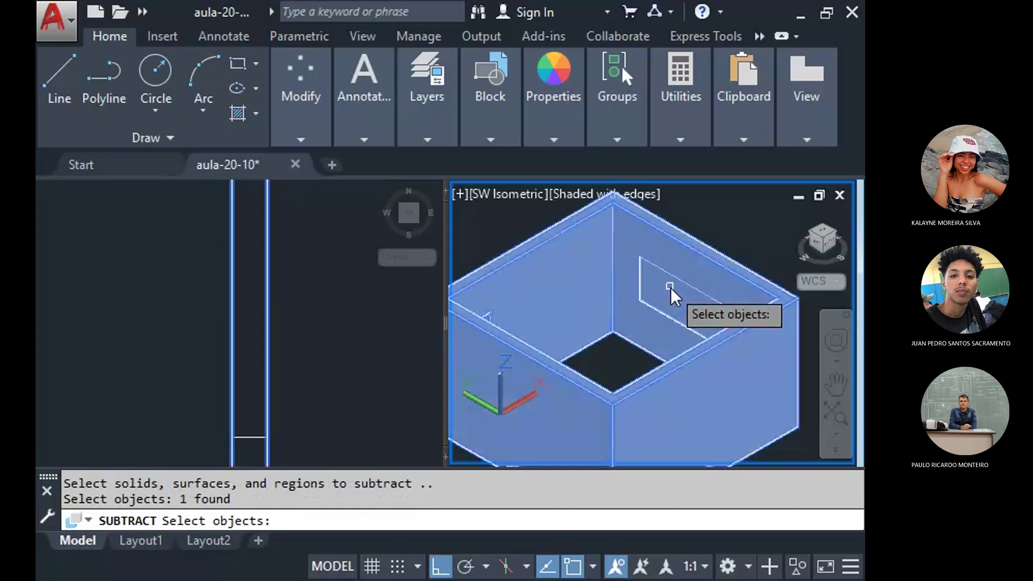
{"action": "key", "text": "Return"}
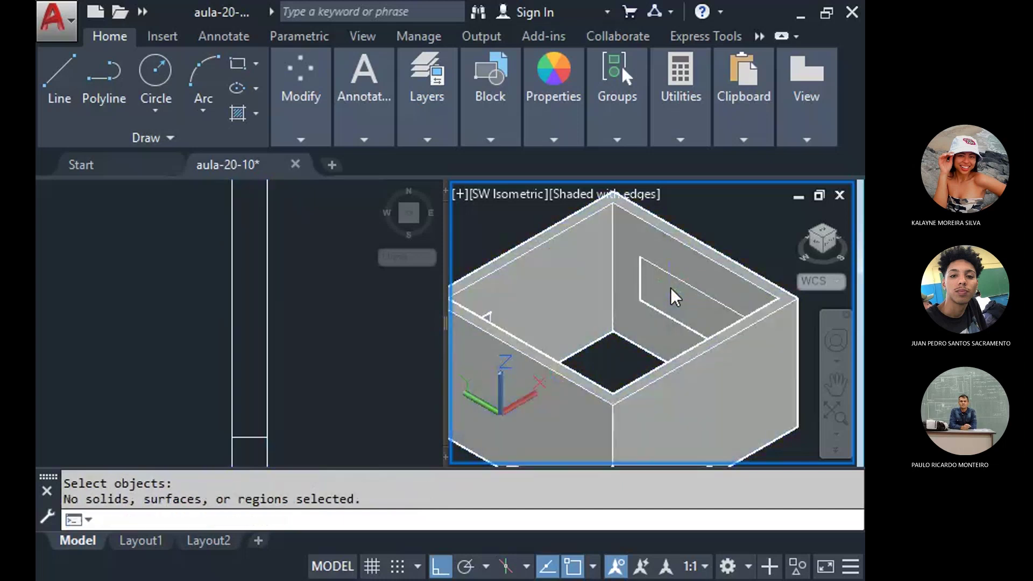
{"action": "key", "text": "ctrl+z"}
Subtract the extruded box from the back wall to cut the window opening.
{"action": "type", "text": "s"}
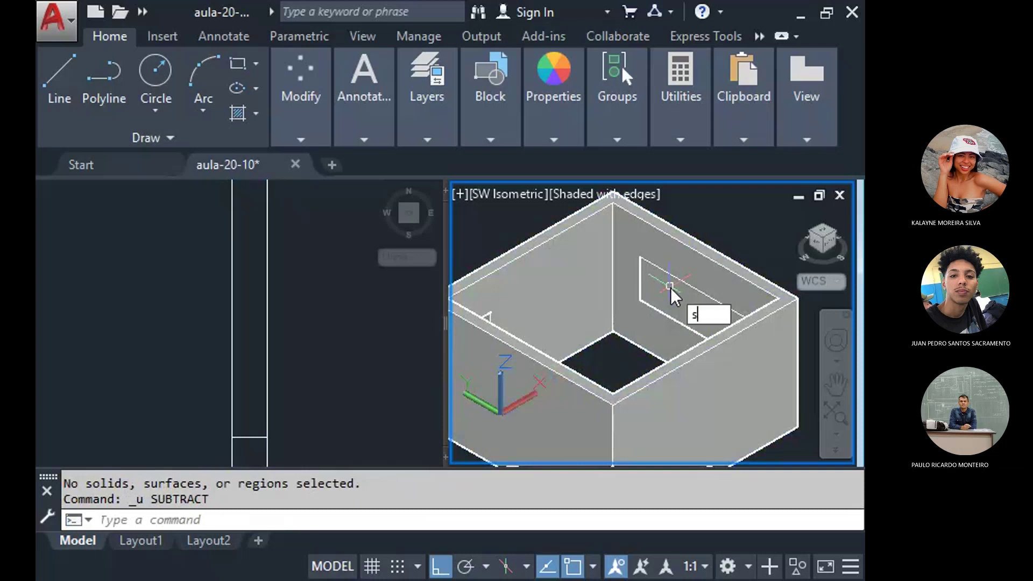
{"action": "type", "text": "u"}
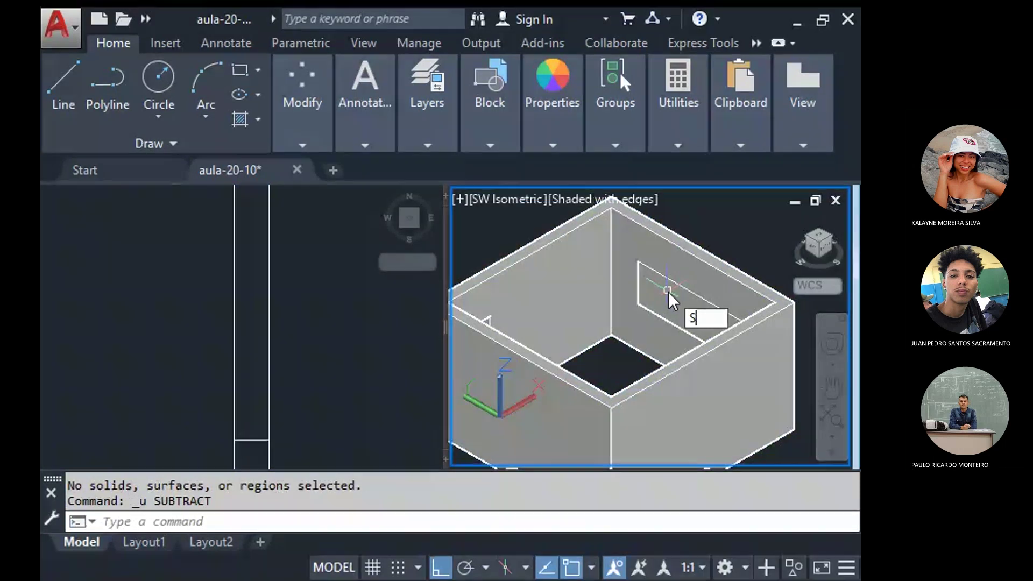
{"action": "key", "text": "Return"}
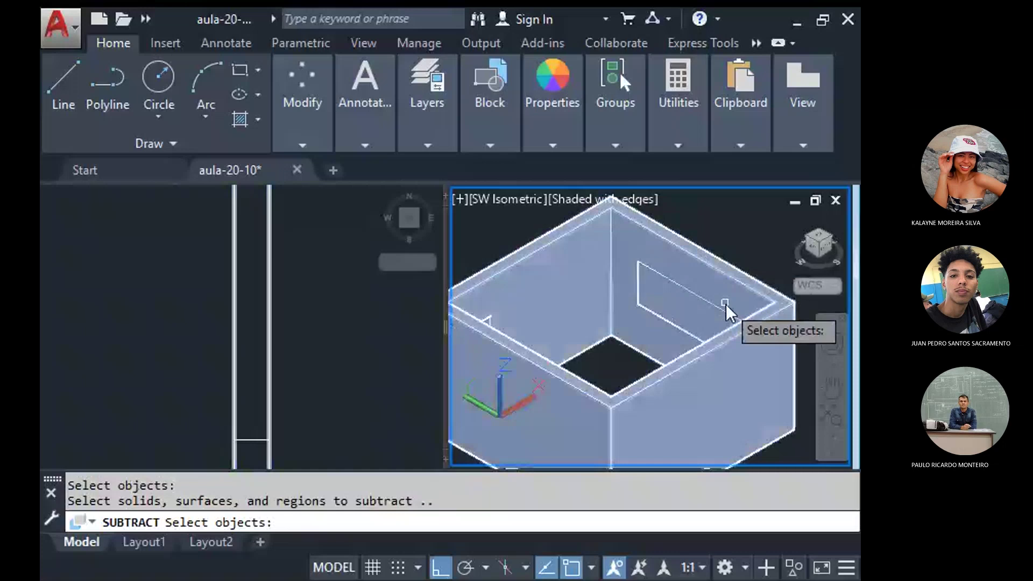
{"action": "left_click", "coordinate": [683, 305]}
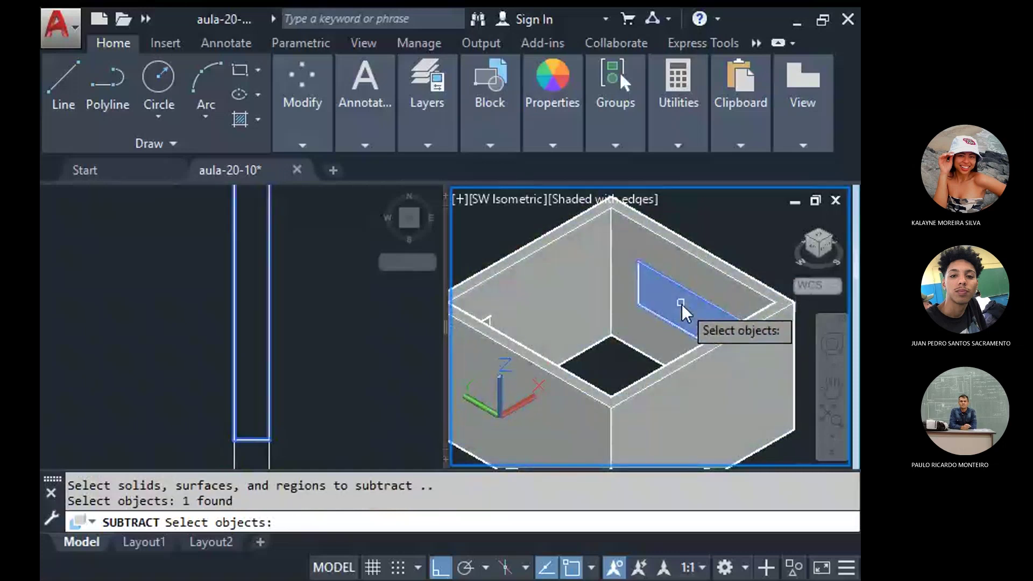
{"action": "key", "text": "Return"}
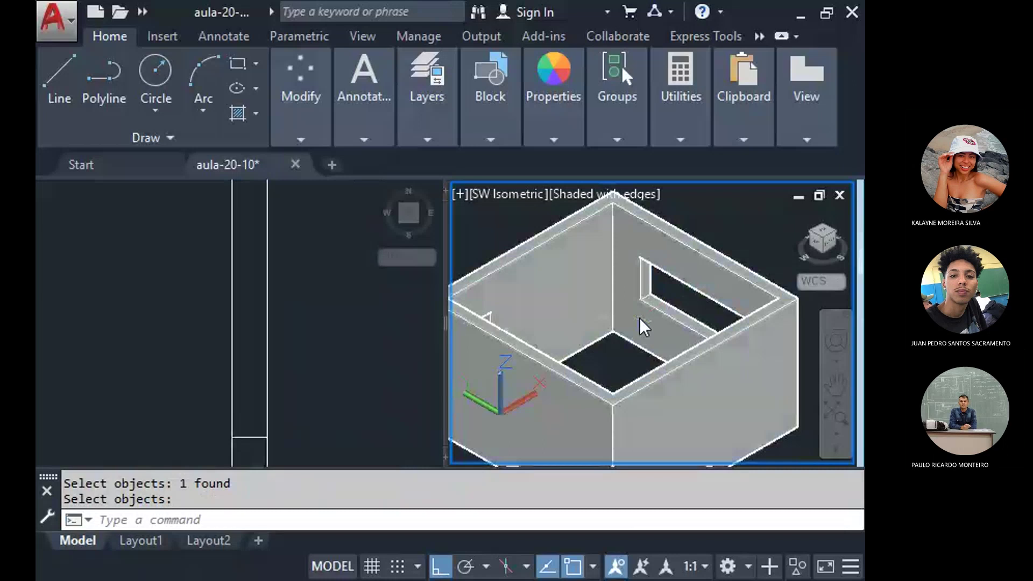
{"action": "middle_click_drag", "start_coordinate": [639, 317], "coordinate": [657, 302]}
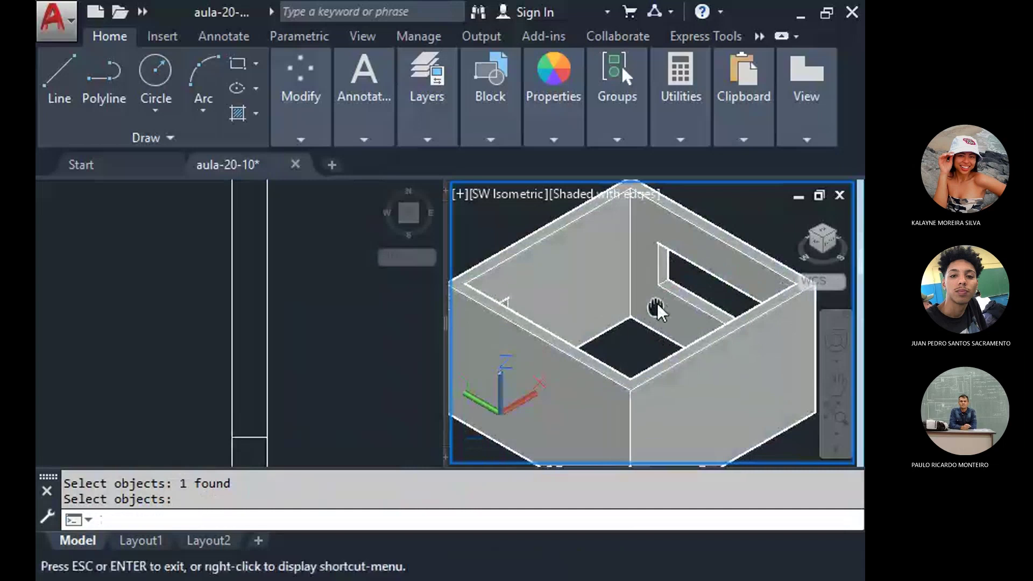
{"action": "key", "text": "Return"}
Orbit the 3D room with 3DORBIT to a view showing the new window opening.
{"action": "type", "text": "3DO"}
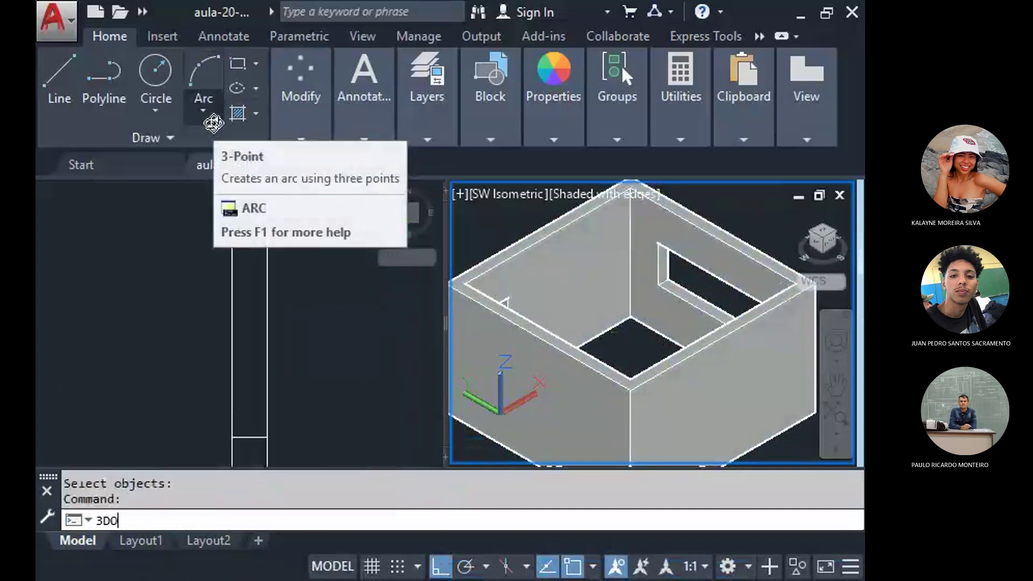
{"action": "key", "text": "Return"}
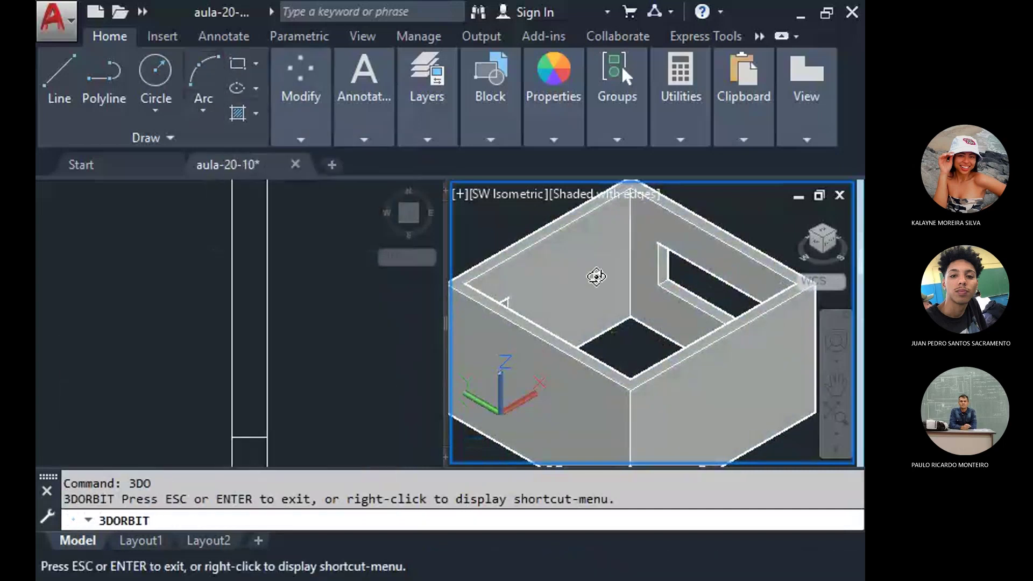
{"action": "left_click_drag", "start_coordinate": [598, 275], "coordinate": [612, 353]}
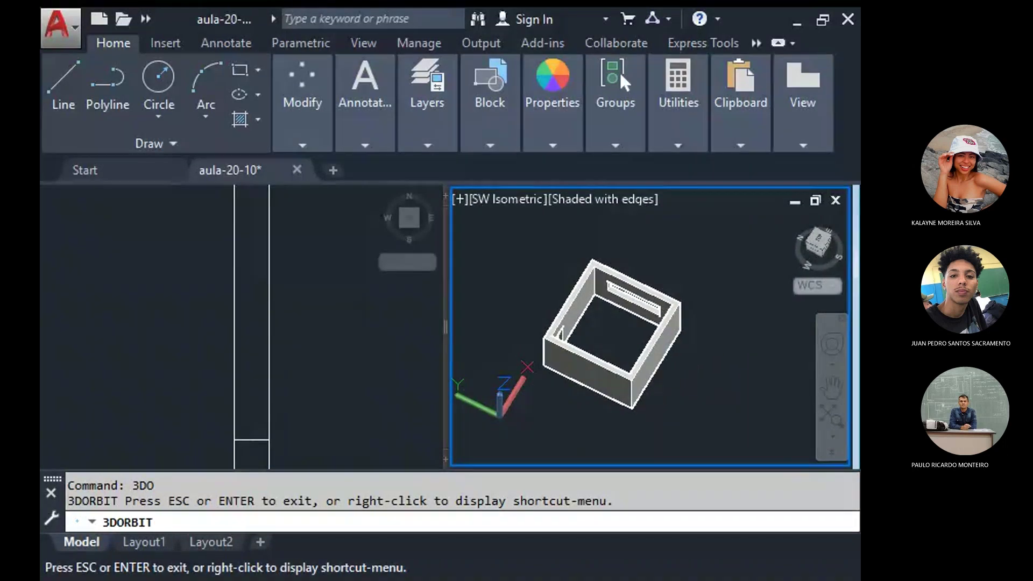
{"action": "left_click", "coordinate": [207, 357]}
{"action": "scroll", "coordinate": [211, 355], "scroll_direction": "down", "scroll_amount": 3}
{"action": "left_click", "coordinate": [286, 352]}
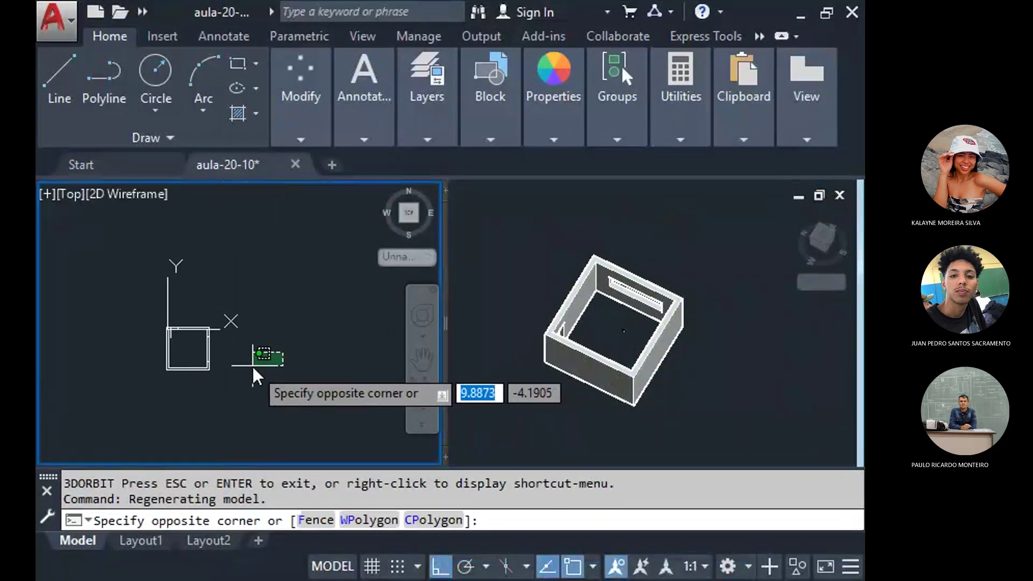
{"action": "left_click", "coordinate": [252, 366]}
{"action": "left_click", "coordinate": [609, 338]}
{"action": "scroll", "coordinate": [609, 337], "scroll_direction": "up", "scroll_amount": 1}
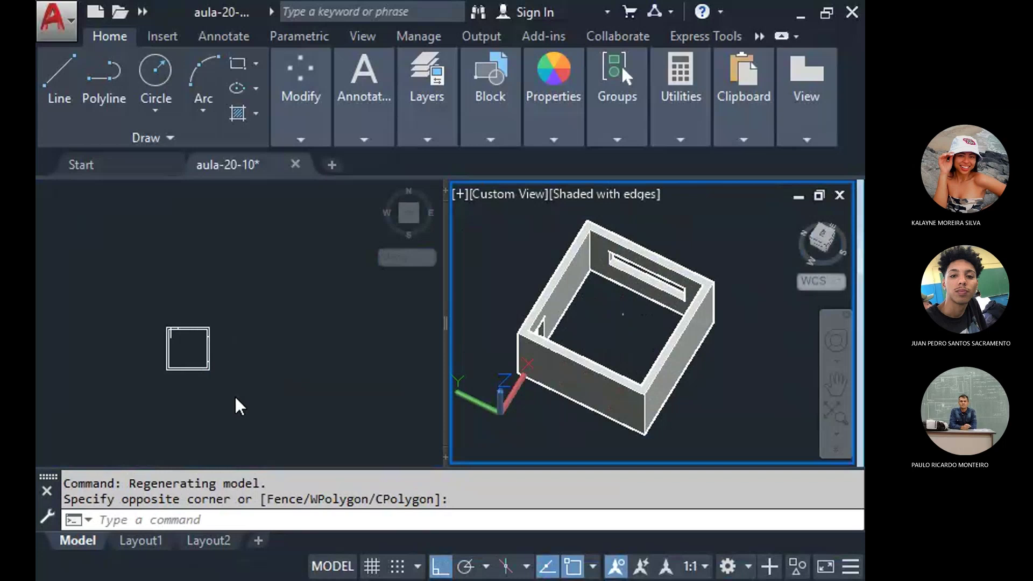
Draw a rectangle in the Top plan from the wall's top-left to bottom-right corner.
{"action": "left_click", "coordinate": [173, 371]}
{"action": "scroll", "coordinate": [173, 370], "scroll_direction": "up", "scroll_amount": 4}
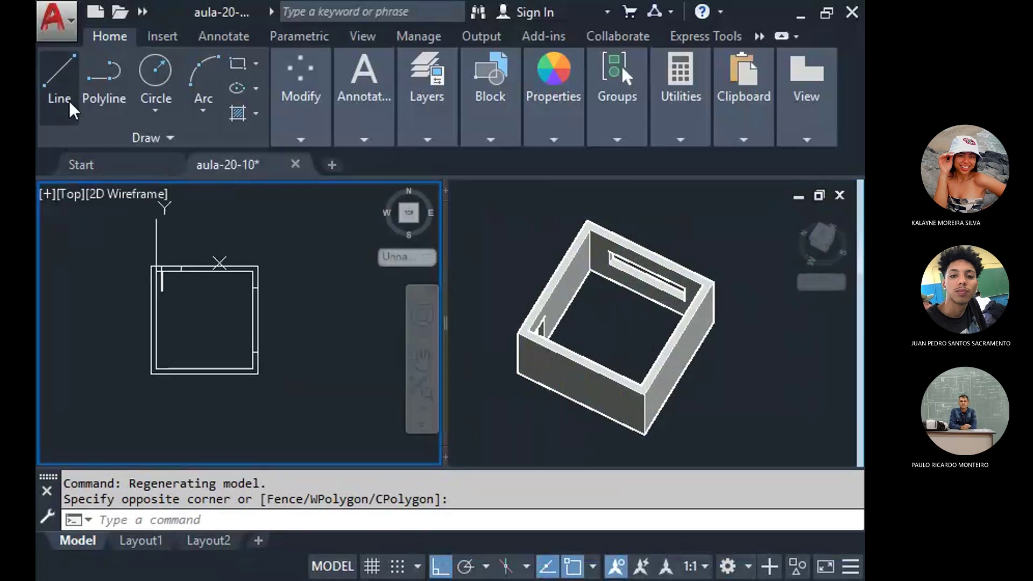
{"action": "left_click", "coordinate": [237, 64]}
{"action": "scroll", "coordinate": [169, 276], "scroll_direction": "up", "scroll_amount": 3}
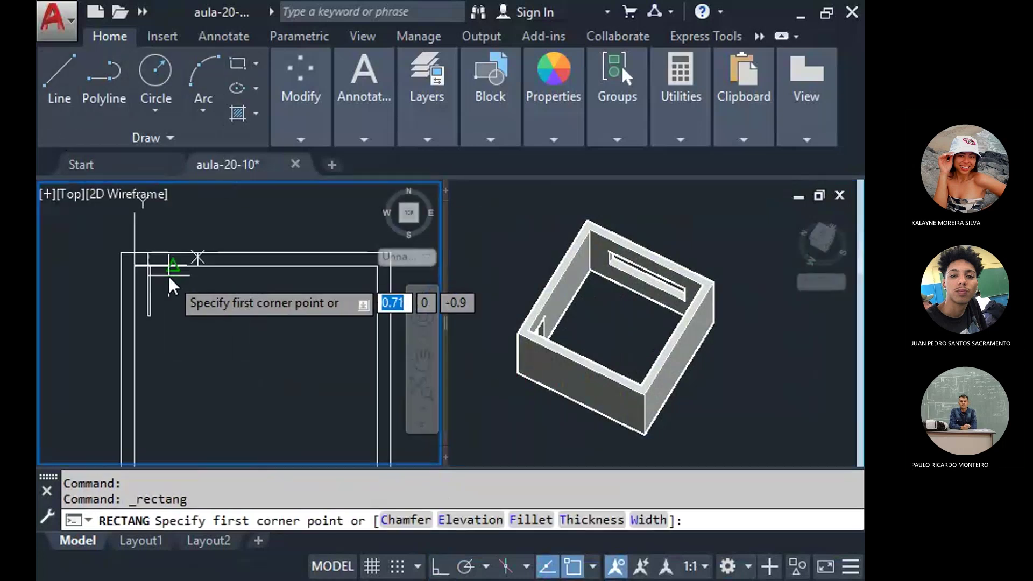
{"action": "scroll", "coordinate": [137, 273], "scroll_direction": "up", "scroll_amount": 1}
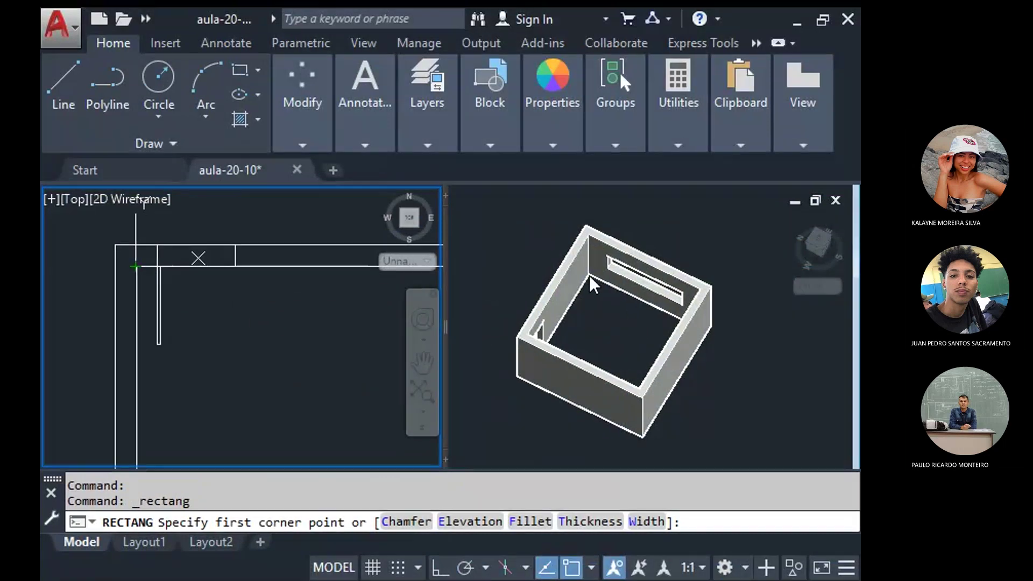
{"action": "left_click", "coordinate": [590, 276]}
{"action": "scroll", "coordinate": [591, 236], "scroll_direction": "up", "scroll_amount": 5}
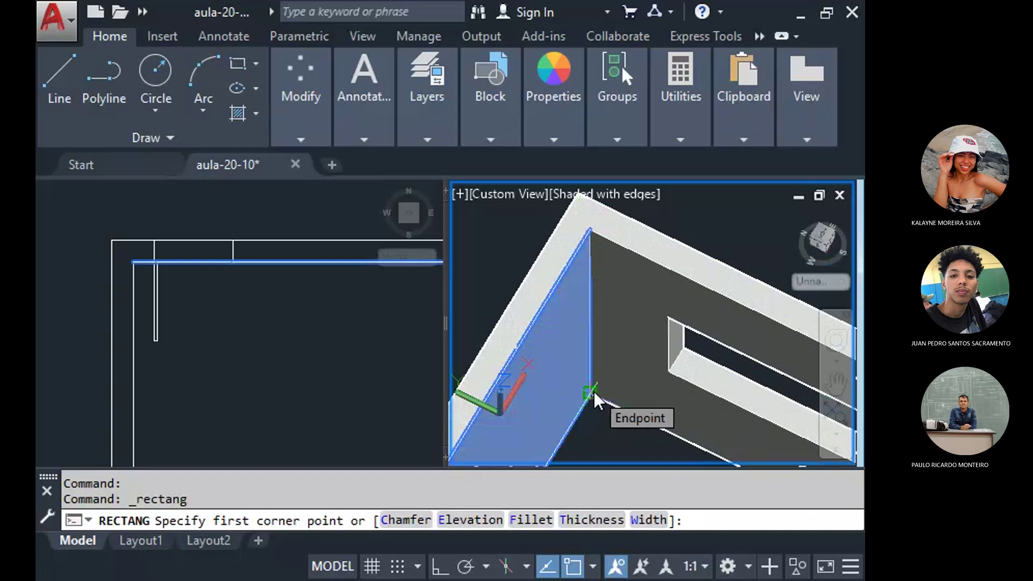
{"action": "left_click", "coordinate": [122, 263]}
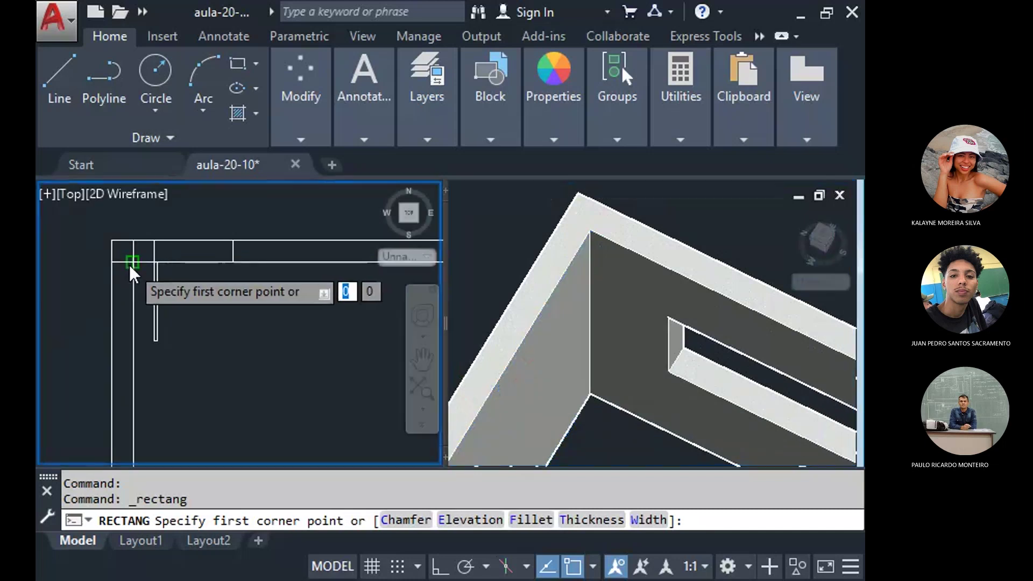
{"action": "left_click", "coordinate": [129, 265]}
{"action": "scroll", "coordinate": [221, 340], "scroll_direction": "down", "scroll_amount": 5}
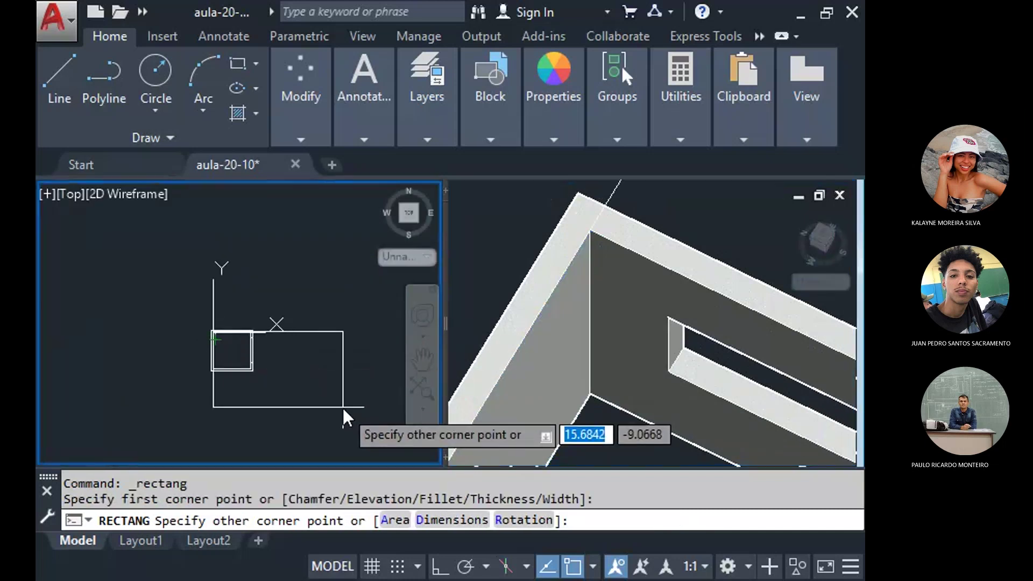
{"action": "scroll", "coordinate": [288, 296], "scroll_direction": "up", "scroll_amount": 2}
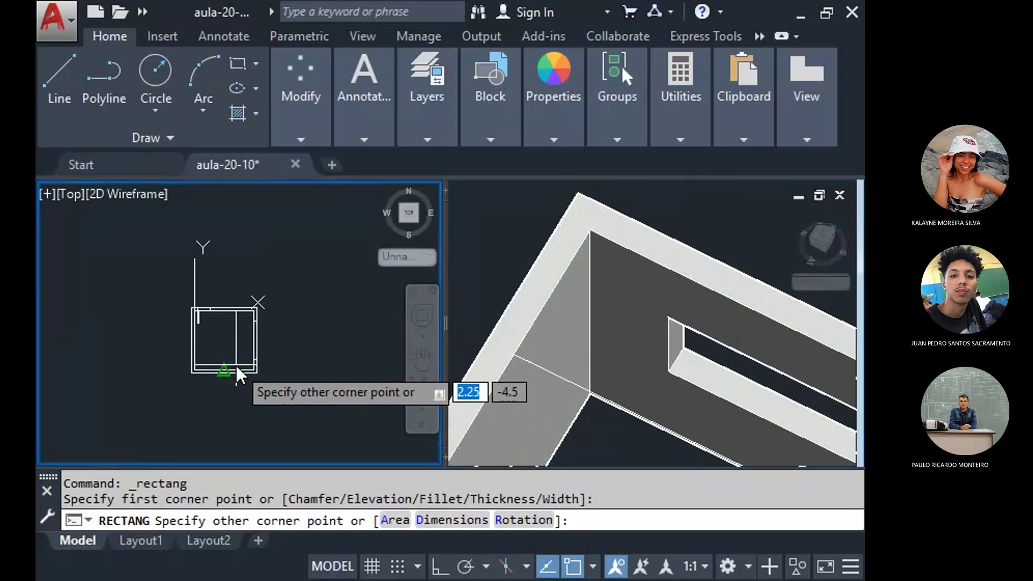
{"action": "scroll", "coordinate": [251, 370], "scroll_direction": "up", "scroll_amount": 2}
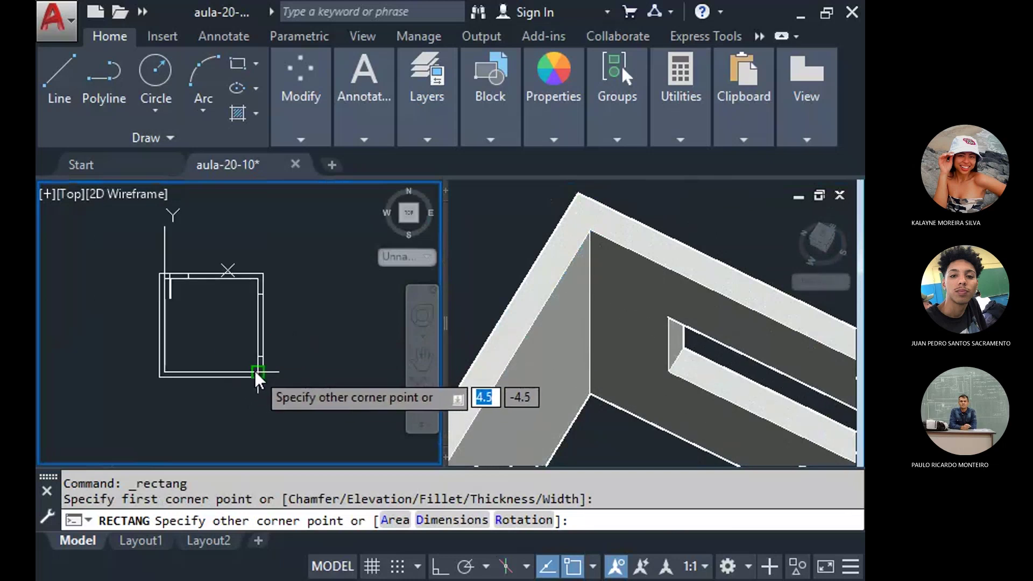
{"action": "left_click", "coordinate": [256, 370]}
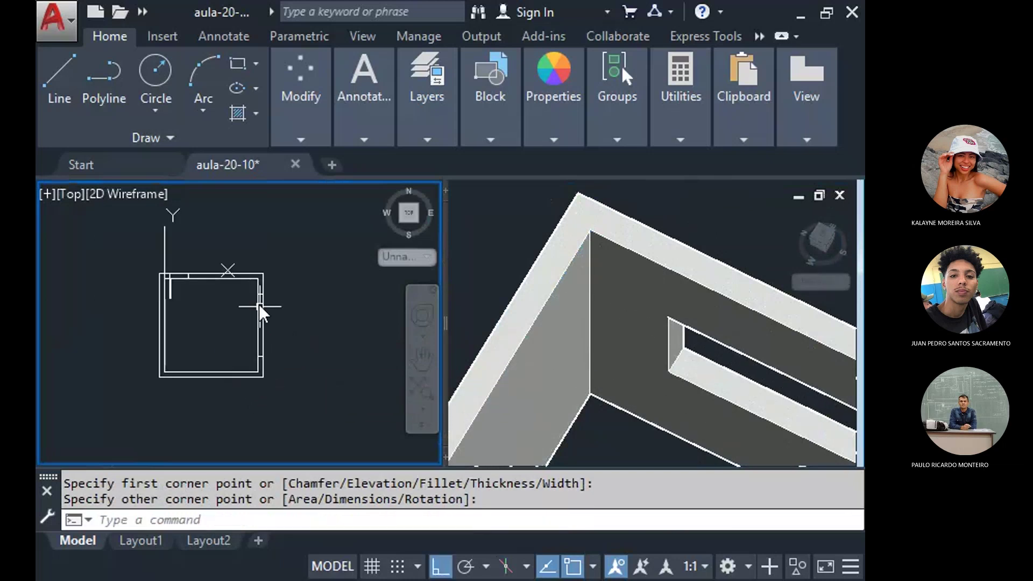
Undo the last change, select all objects, and orbit the 3D room to a new angle.
{"action": "key", "text": "ctrl+z"}
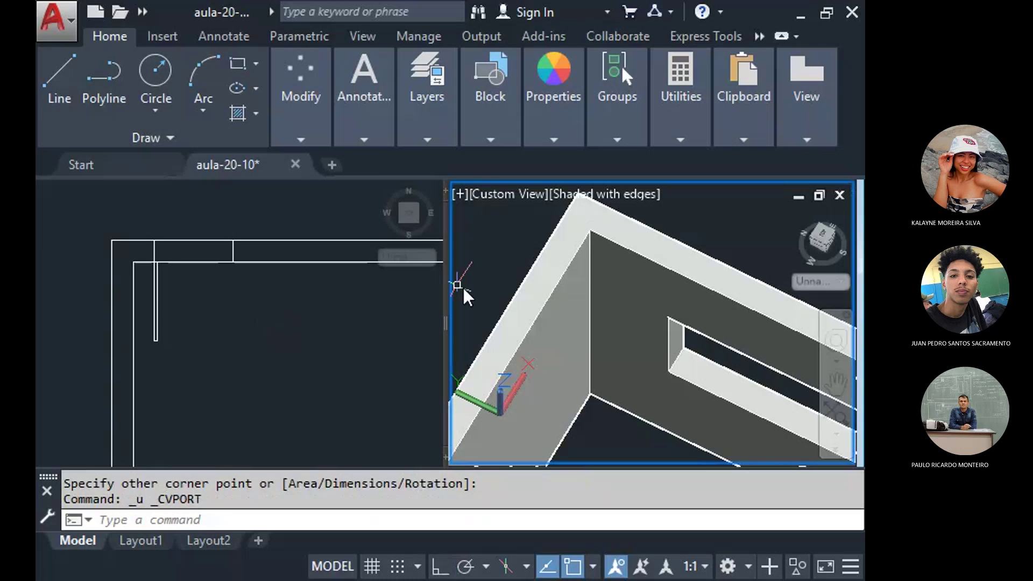
{"action": "key", "text": "ctrl+a"}
{"action": "scroll", "coordinate": [613, 347], "scroll_direction": "down", "scroll_amount": 5}
{"action": "middle_click_drag", "start_coordinate": [624, 368], "coordinate": [618, 321], "text": "shift"}
Draw a rectangle from the wall corner in the 3D view to the opposite wall corner in plan.
{"action": "left_click", "coordinate": [619, 321]}
{"action": "key", "text": "Escape"}
{"action": "key", "text": "Escape"}
{"action": "key", "text": "Escape"}
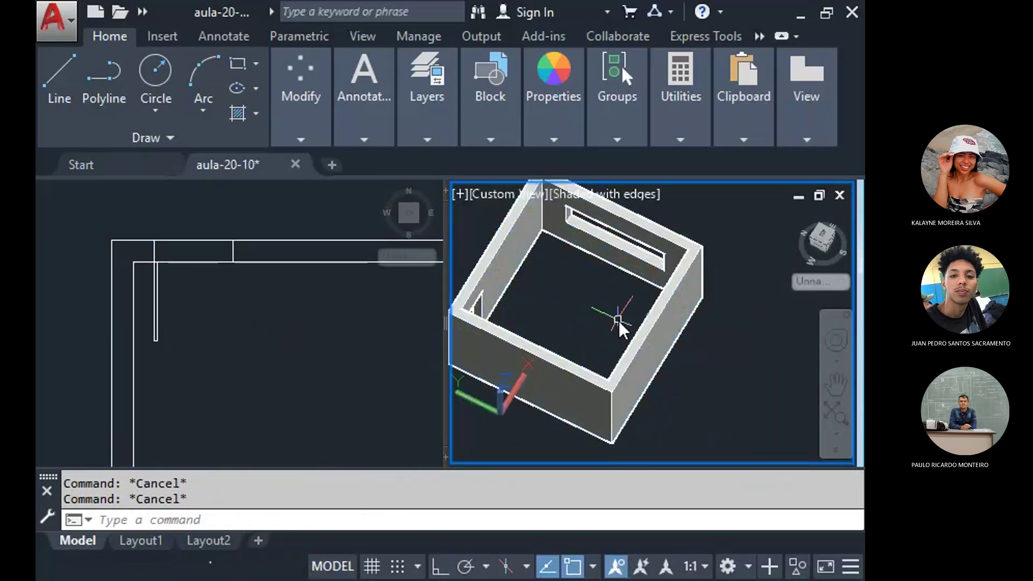
{"action": "left_click", "coordinate": [235, 66]}
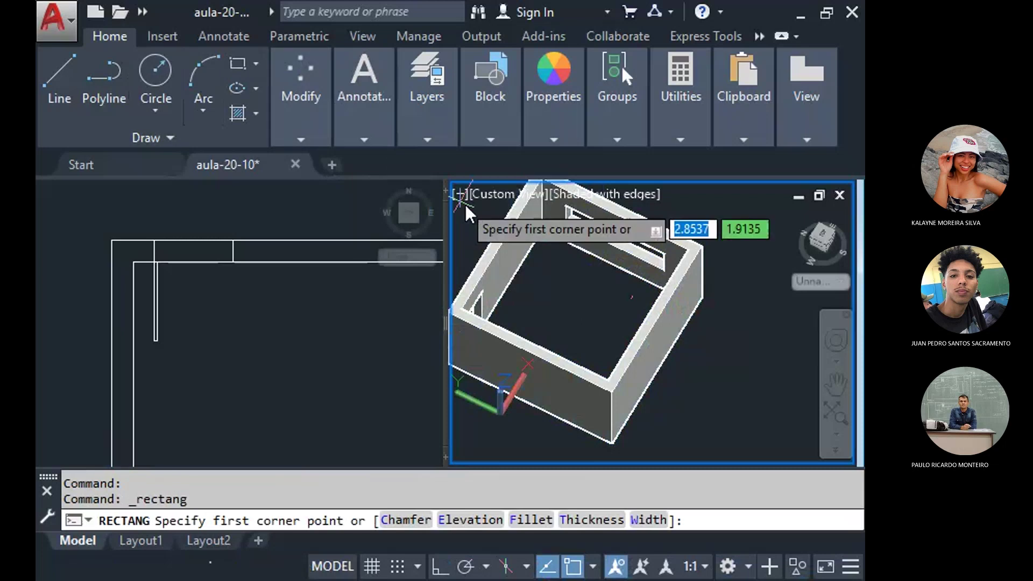
{"action": "scroll", "coordinate": [544, 240], "scroll_direction": "up", "scroll_amount": 4}
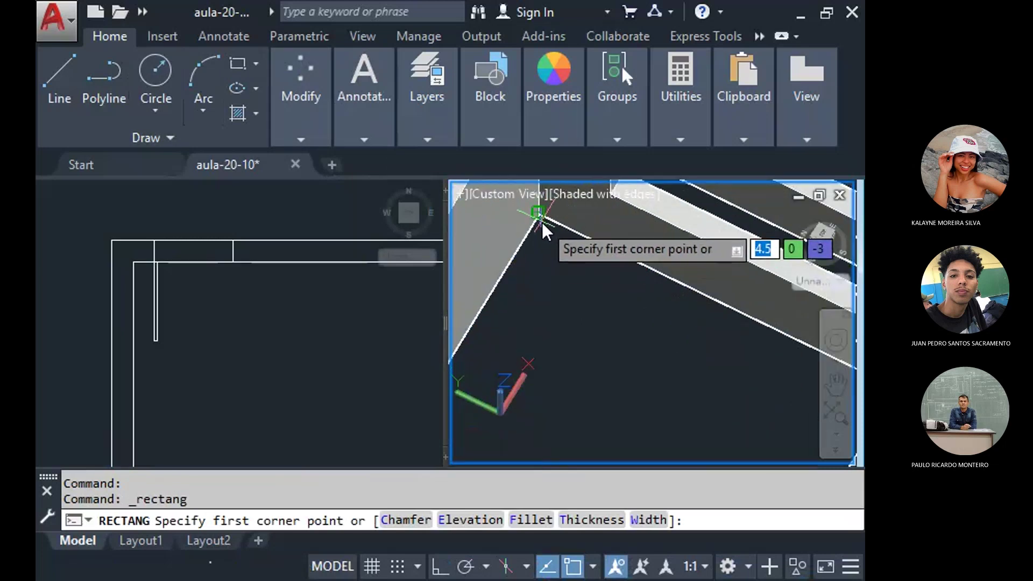
{"action": "left_click", "coordinate": [540, 215]}
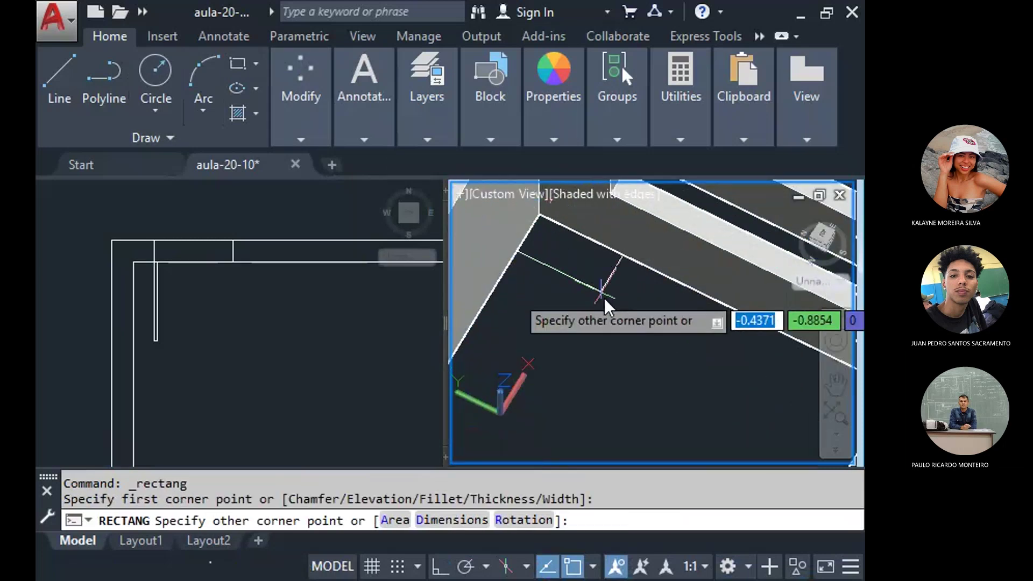
{"action": "scroll", "coordinate": [634, 331], "scroll_direction": "down", "scroll_amount": 2}
{"action": "scroll", "coordinate": [634, 331], "scroll_direction": "down", "scroll_amount": 3}
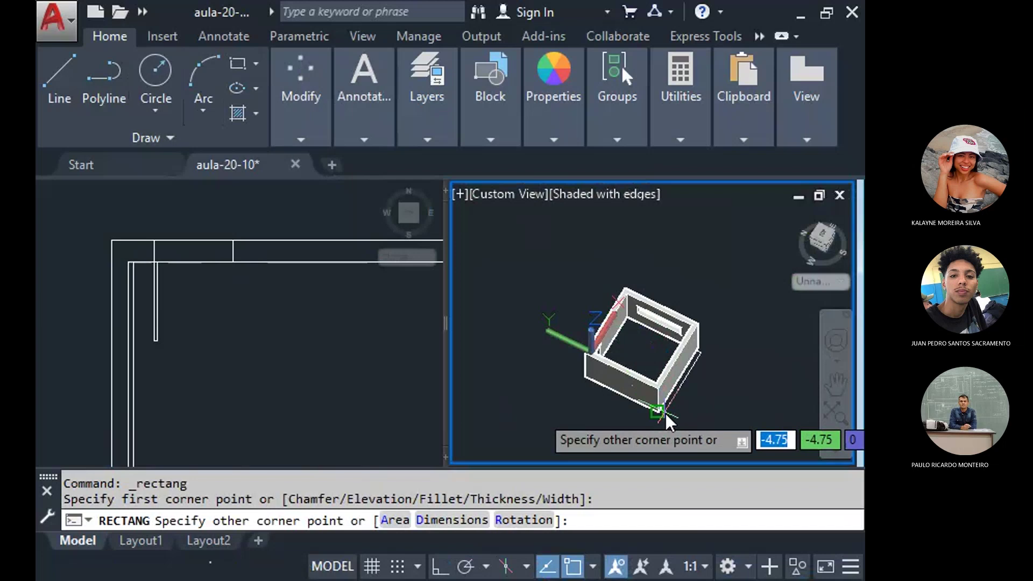
{"action": "scroll", "coordinate": [648, 406], "scroll_direction": "up", "scroll_amount": 2}
{"action": "left_click", "coordinate": [318, 328]}
{"action": "scroll", "coordinate": [320, 312], "scroll_direction": "down", "scroll_amount": 4}
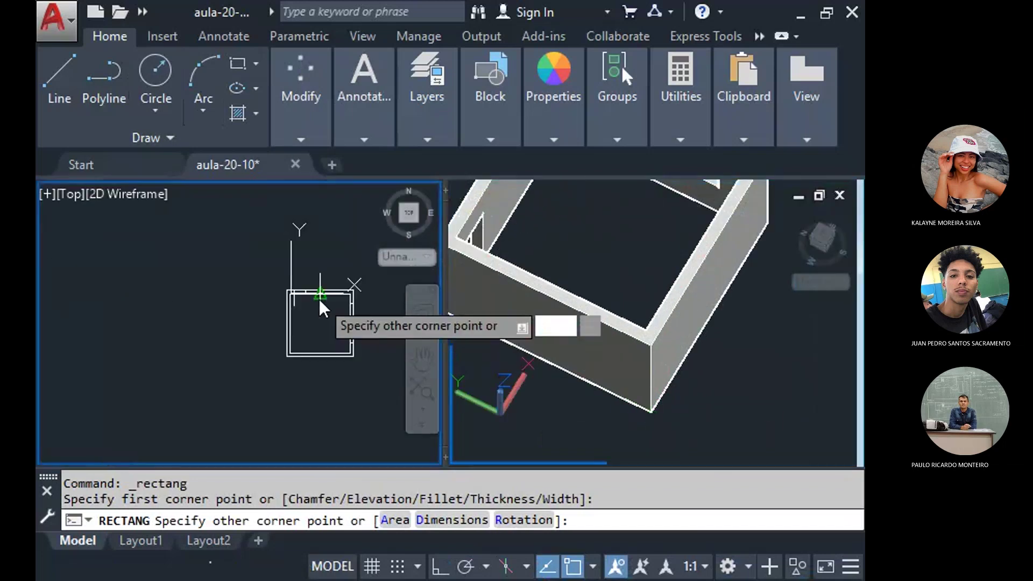
{"action": "scroll", "coordinate": [318, 312], "scroll_direction": "up", "scroll_amount": 5}
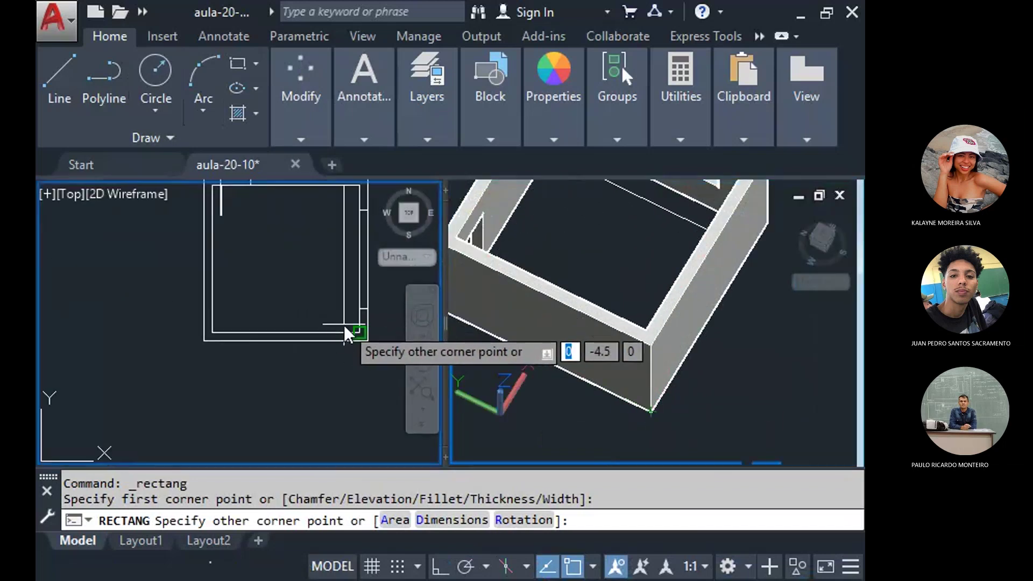
{"action": "left_click", "coordinate": [359, 332]}
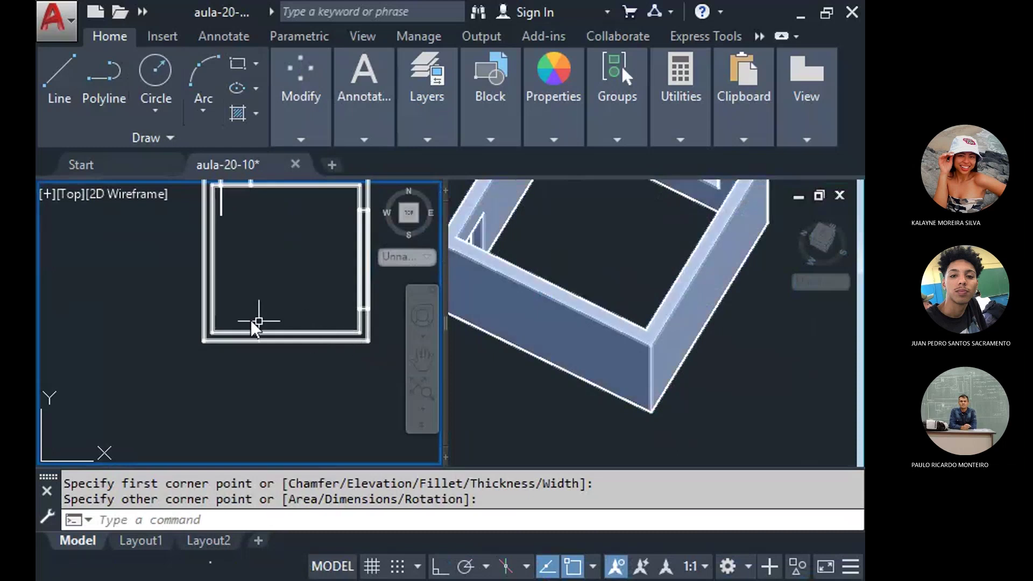
Select the wall box along the room's top edge in the Top viewport.
{"action": "scroll", "coordinate": [215, 314], "scroll_direction": "up", "scroll_amount": 4}
{"action": "scroll", "coordinate": [210, 323], "scroll_direction": "down", "scroll_amount": 5}
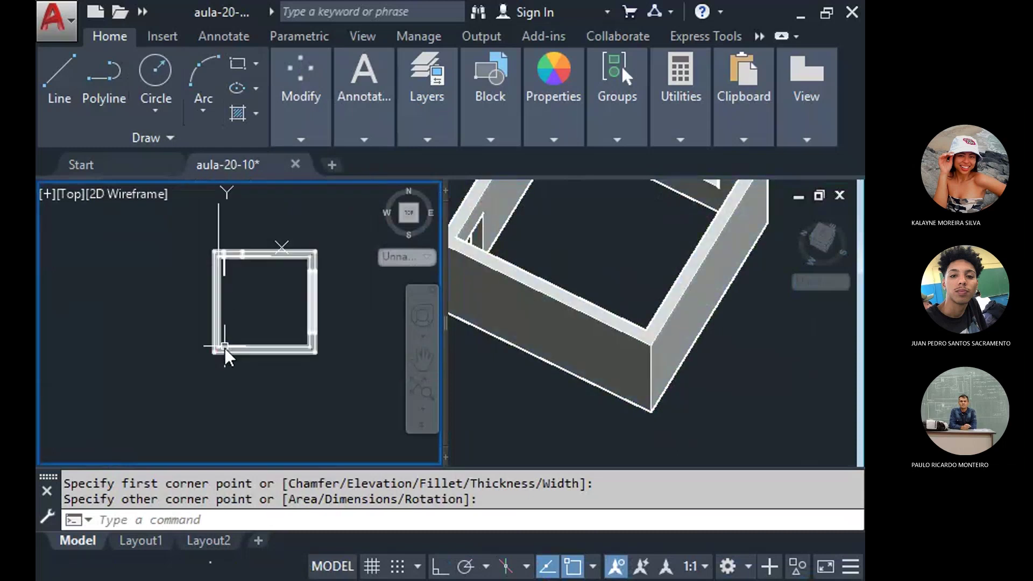
{"action": "left_click", "coordinate": [624, 268]}
{"action": "scroll", "coordinate": [635, 346], "scroll_direction": "down", "scroll_amount": 5}
{"action": "scroll", "coordinate": [691, 269], "scroll_direction": "up", "scroll_amount": 5}
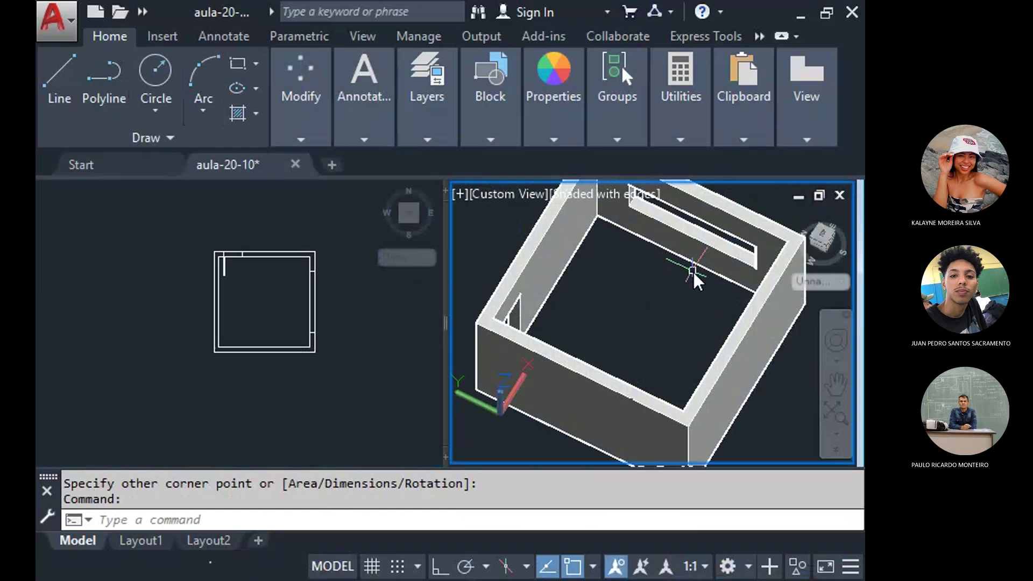
{"action": "left_click", "coordinate": [245, 285]}
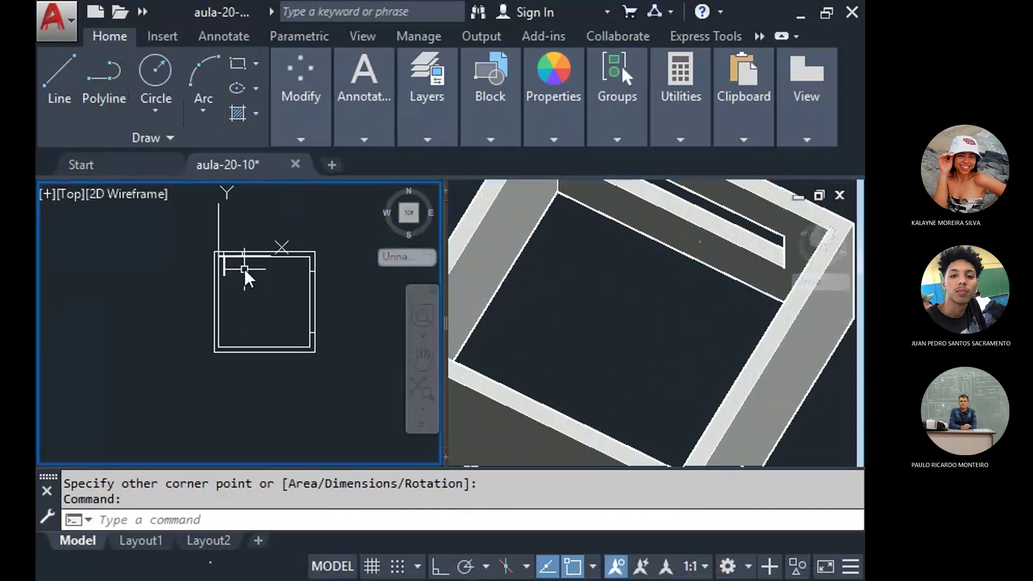
{"action": "scroll", "coordinate": [250, 258], "scroll_direction": "up", "scroll_amount": 5}
{"action": "left_click", "coordinate": [257, 247]}
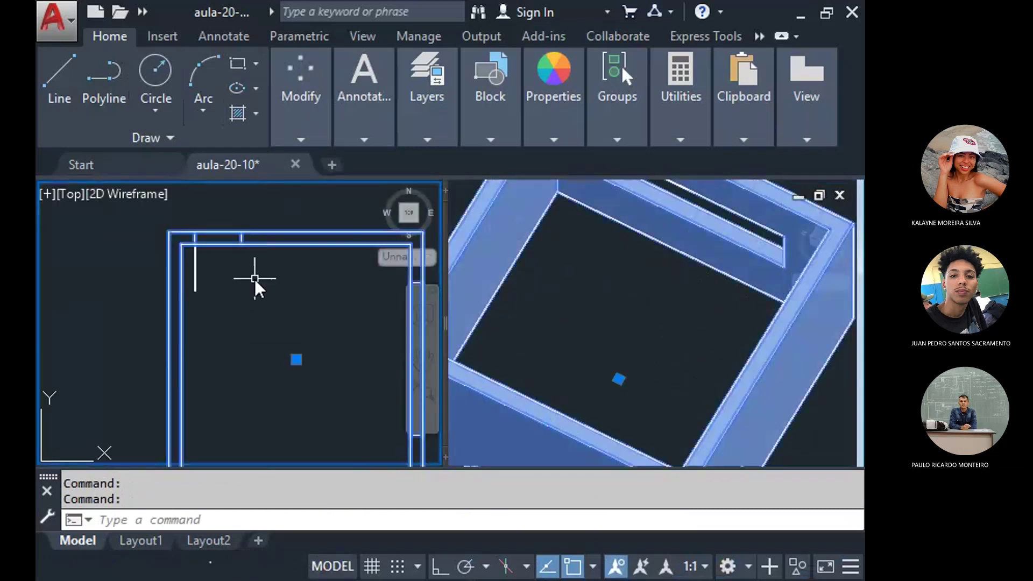
Trace a polyline in the Top view from the wall corner to the inner wall corner.
{"action": "key", "text": "Escape"}
{"action": "key", "text": "Escape"}
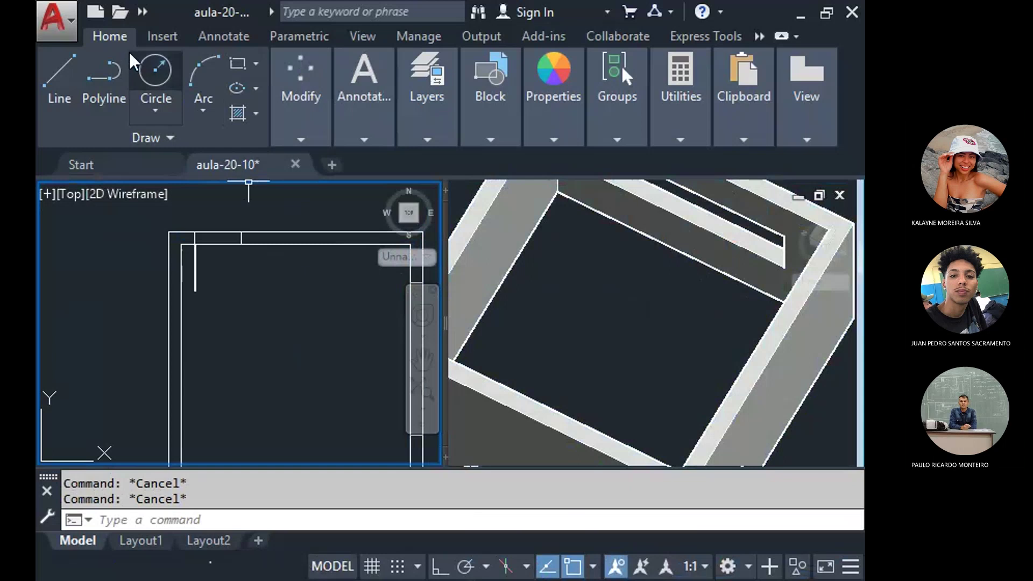
{"action": "left_click", "coordinate": [99, 77]}
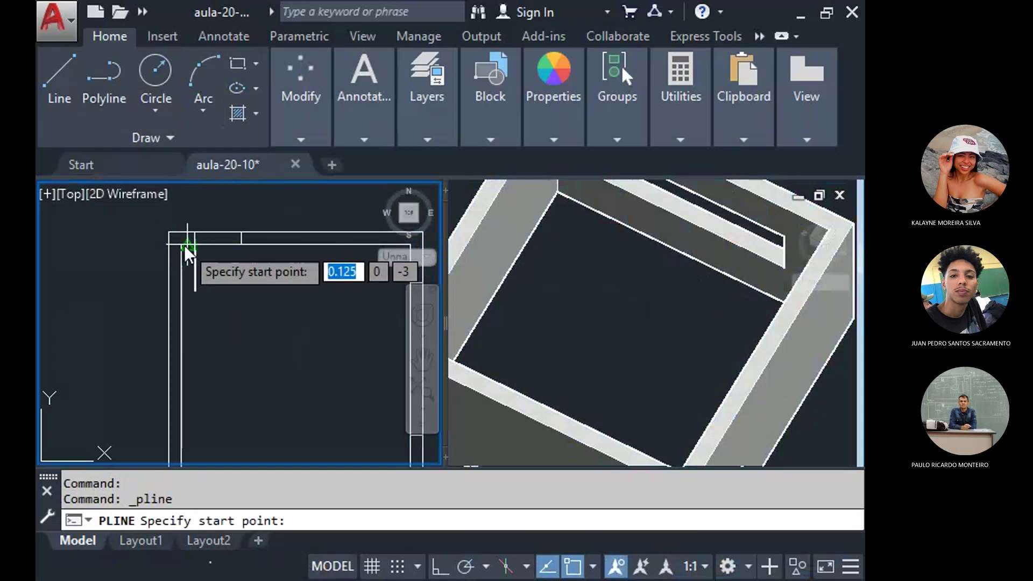
{"action": "left_click", "coordinate": [180, 244]}
{"action": "scroll", "coordinate": [258, 280], "scroll_direction": "down", "scroll_amount": 5}
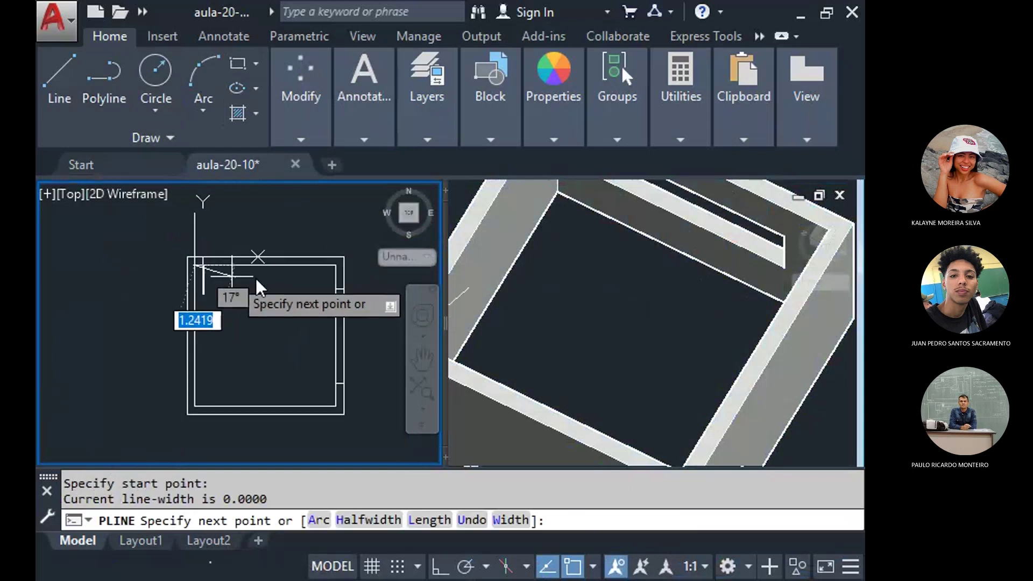
{"action": "scroll", "coordinate": [224, 269], "scroll_direction": "up", "scroll_amount": 5}
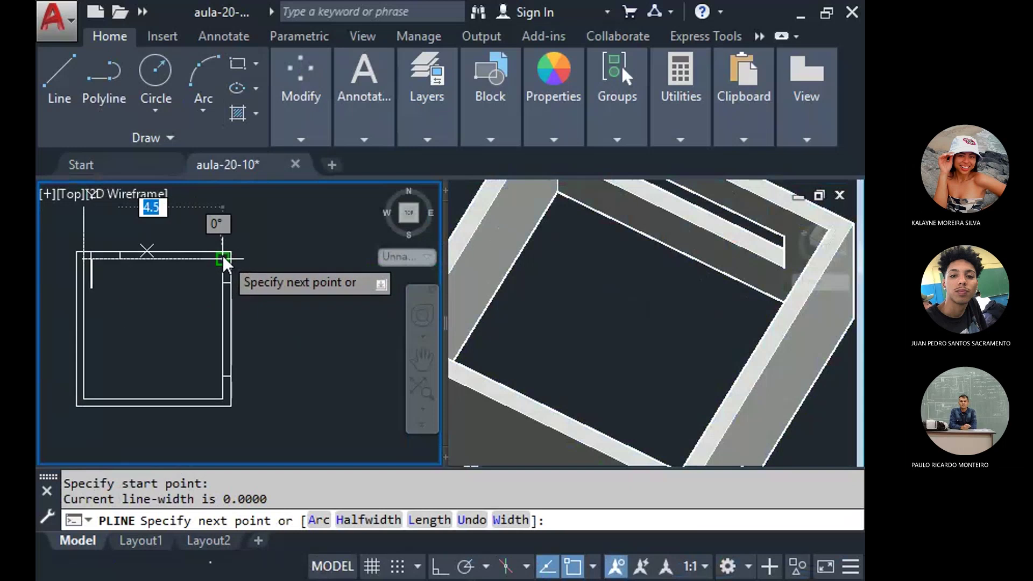
{"action": "left_click", "coordinate": [218, 269]}
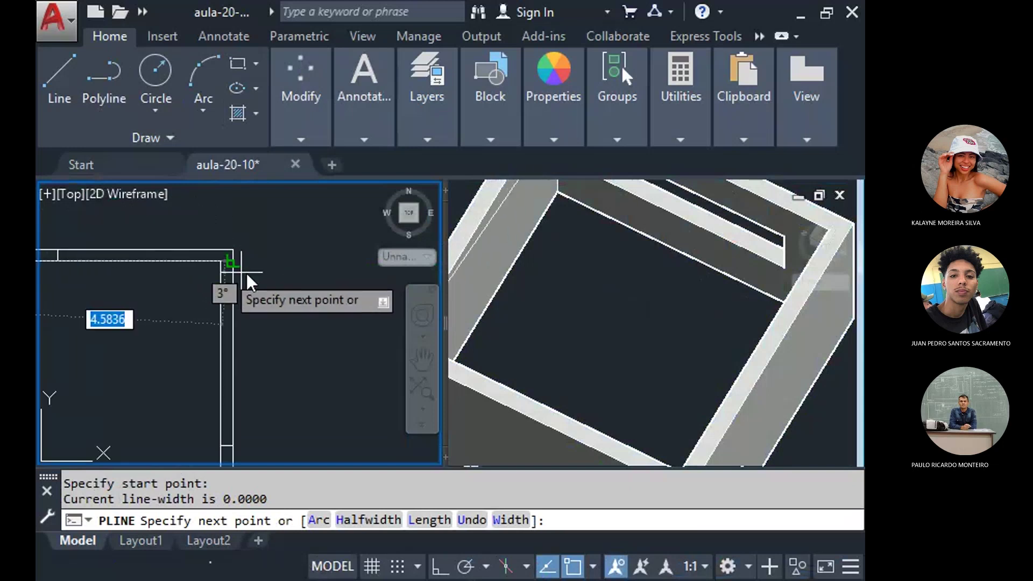
{"action": "key", "text": "Escape"}
Start another polyline at the top wall corner in the 3D view, then cancel it.
{"action": "left_click", "coordinate": [601, 269]}
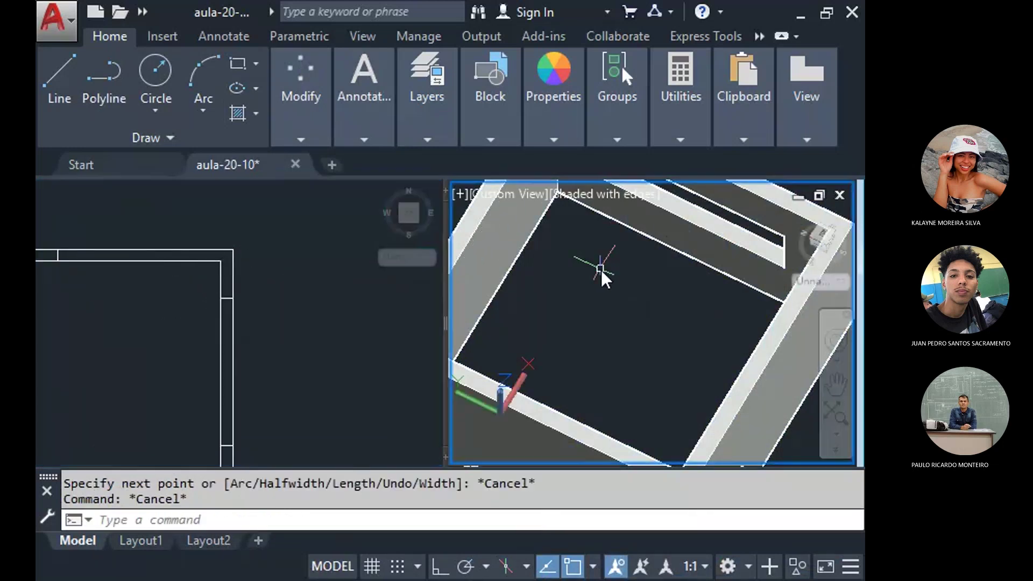
{"action": "middle_click_drag", "start_coordinate": [602, 270], "coordinate": [554, 258]}
{"action": "scroll", "coordinate": [554, 236], "scroll_direction": "up", "scroll_amount": 3}
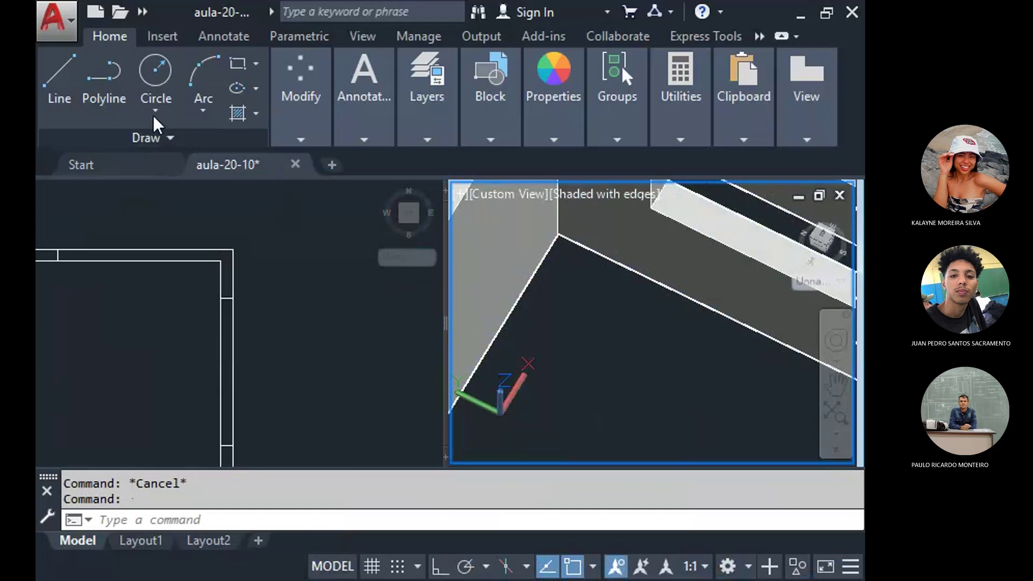
{"action": "left_click", "coordinate": [107, 73]}
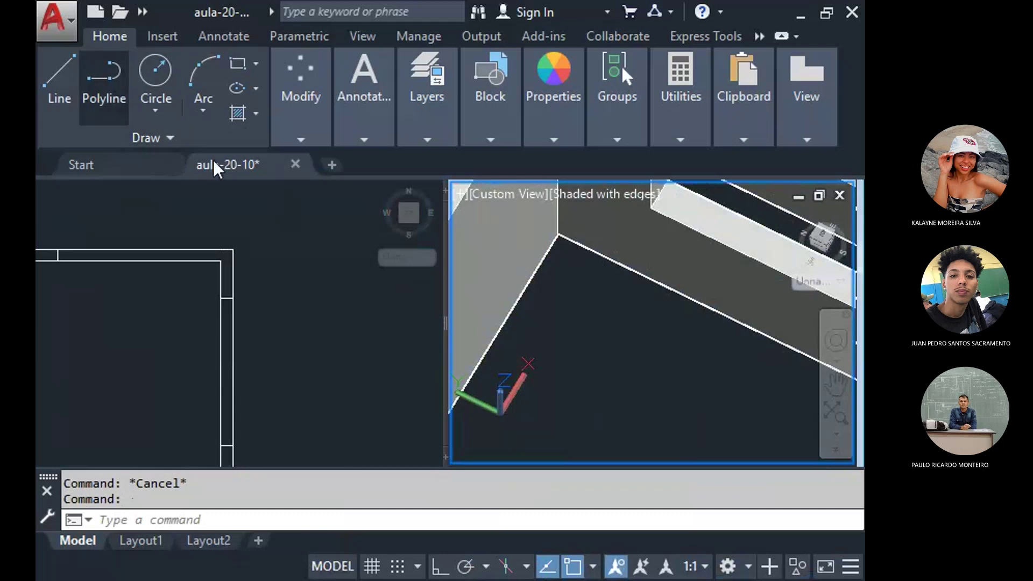
{"action": "left_click", "coordinate": [558, 238]}
{"action": "scroll", "coordinate": [582, 312], "scroll_direction": "down", "scroll_amount": 5}
{"action": "middle_click_drag", "start_coordinate": [615, 328], "coordinate": [721, 250]}
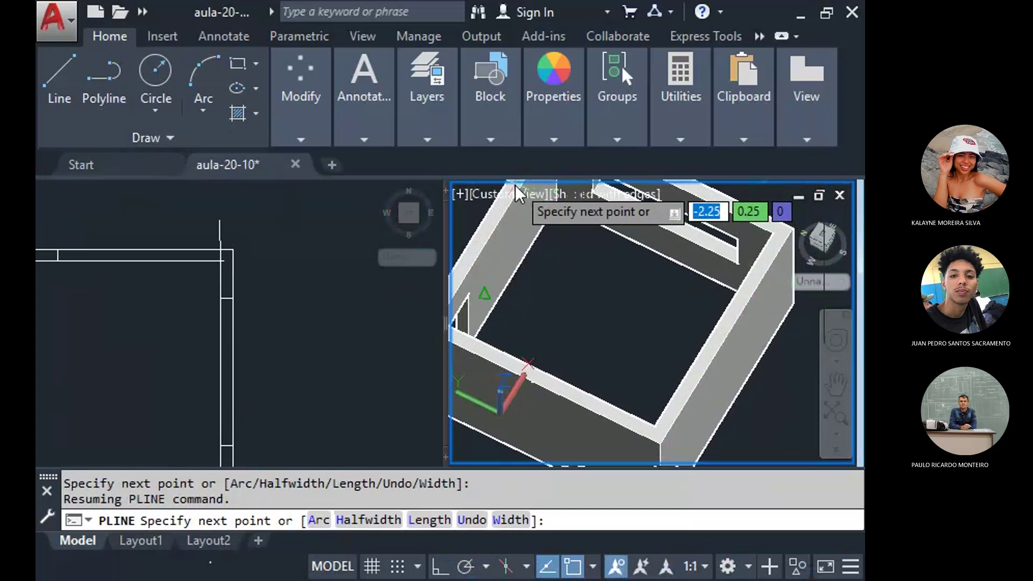
{"action": "key", "text": "Escape"}
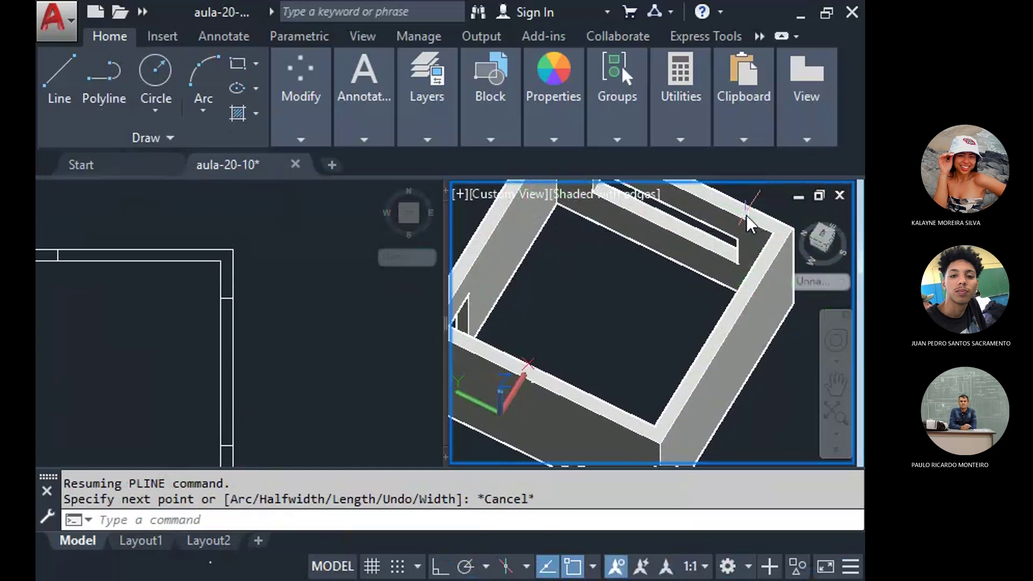
Switch the 3D view to 2D Wireframe and orbit it with 3DO to a front-facing view.
{"action": "left_click", "coordinate": [608, 192]}
{"action": "left_click", "coordinate": [619, 208]}
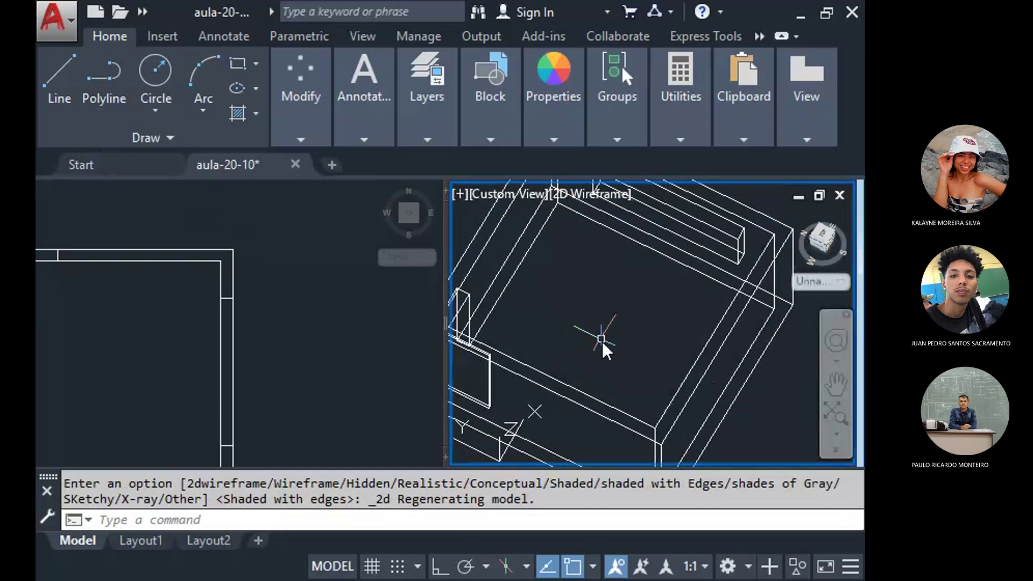
{"action": "middle_click_drag", "start_coordinate": [602, 341], "coordinate": [590, 377], "text": "shift"}
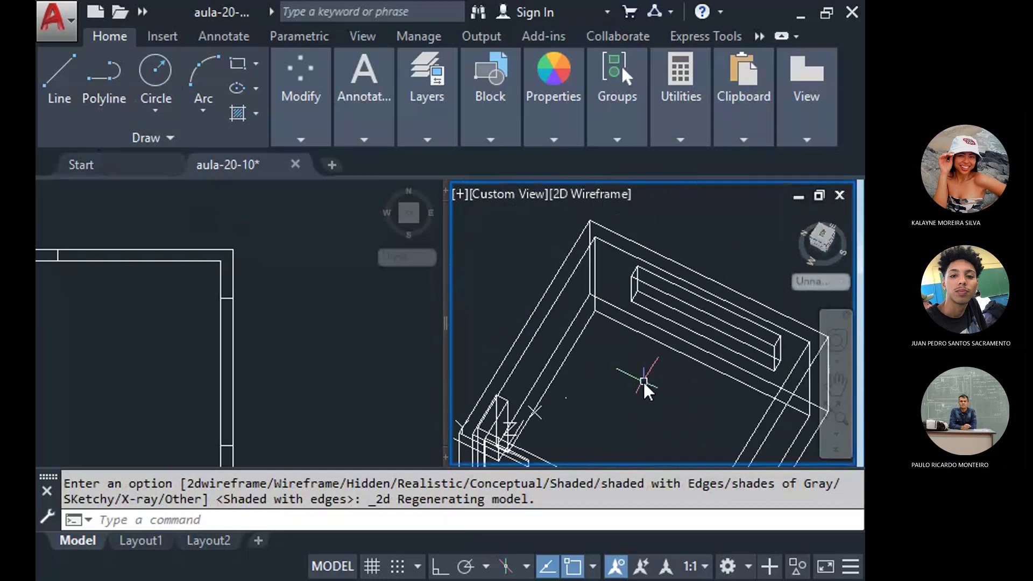
{"action": "type", "text": "3DO"}
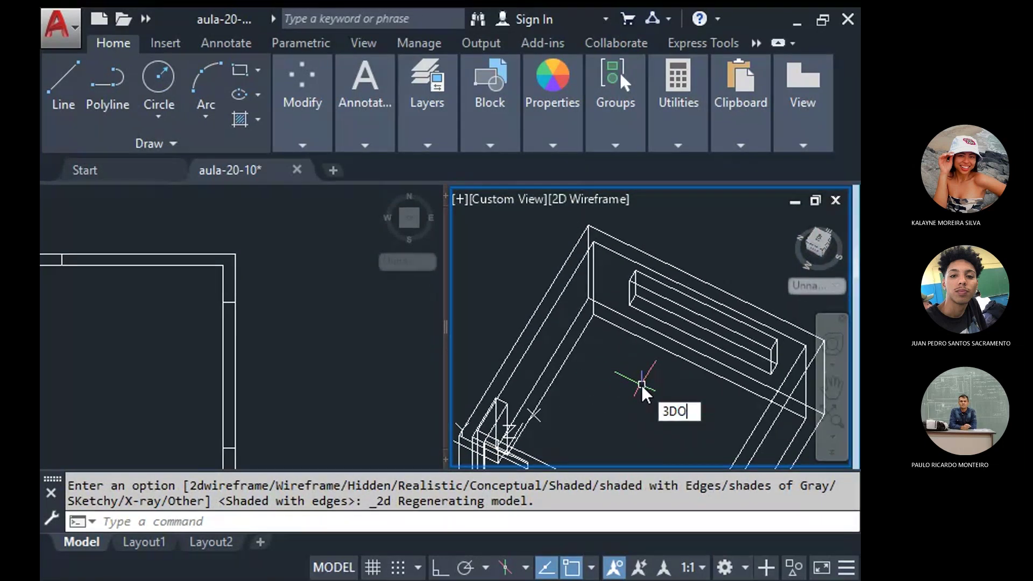
{"action": "key", "text": "Return"}
{"action": "left_click_drag", "start_coordinate": [706, 384], "coordinate": [611, 399]}
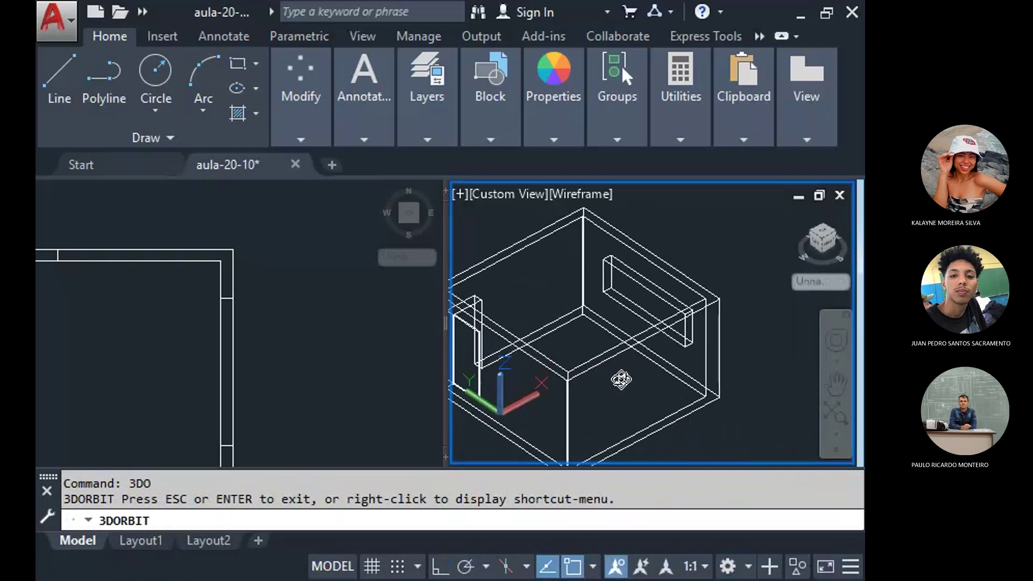
{"action": "middle_click_drag", "start_coordinate": [621, 379], "coordinate": [652, 366]}
{"action": "key", "text": "Escape"}
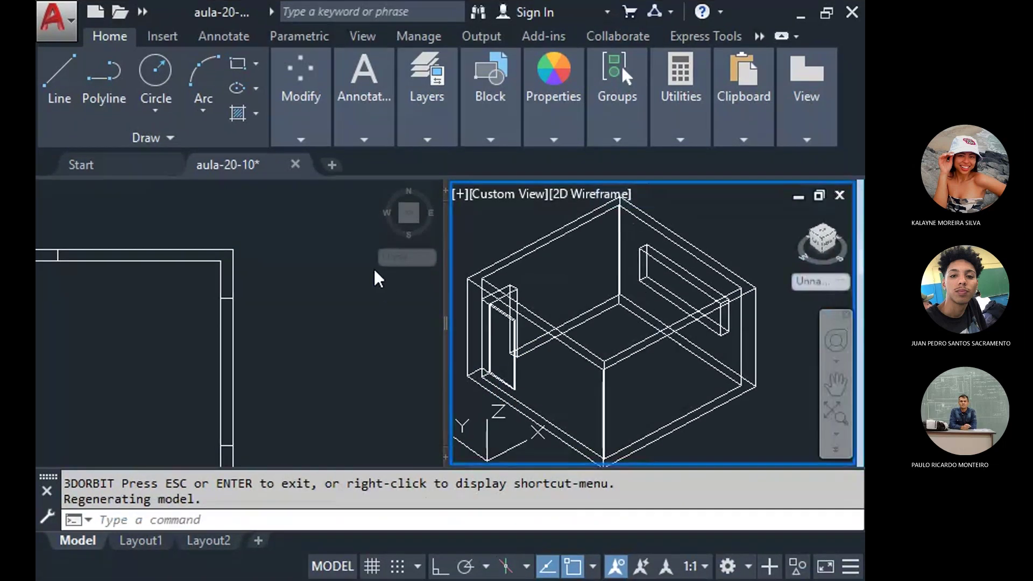
Start a polyline at a wall corner and extend it to the lower wall corner.
{"action": "left_click", "coordinate": [107, 81]}
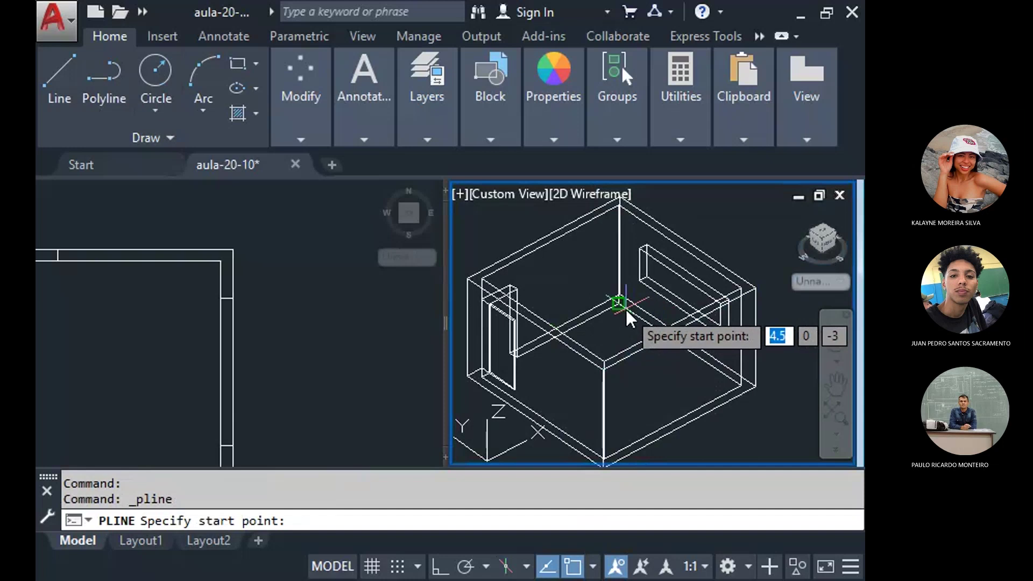
{"action": "scroll", "coordinate": [626, 308], "scroll_direction": "up", "scroll_amount": 4}
{"action": "left_click", "coordinate": [570, 277]}
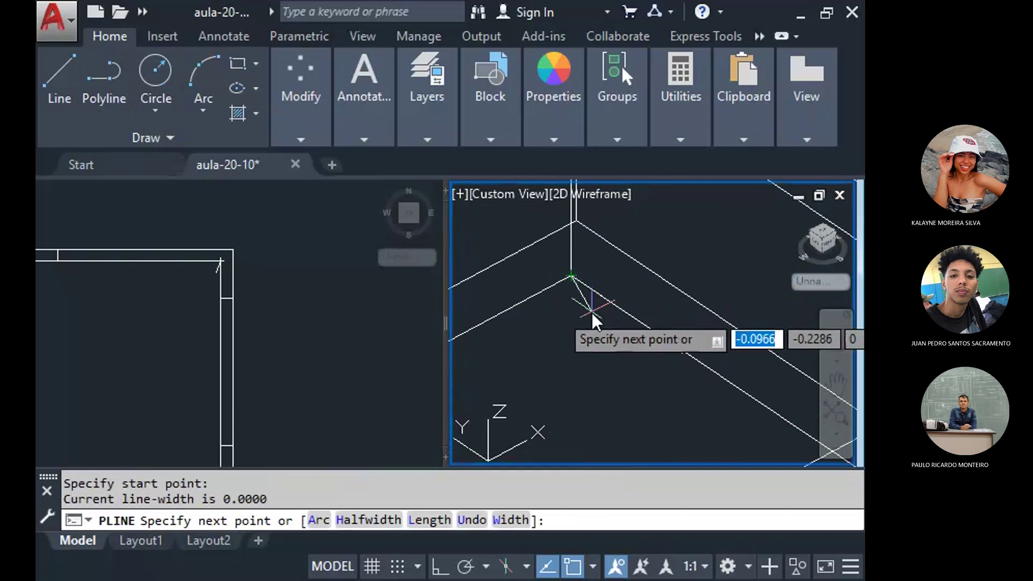
{"action": "scroll", "coordinate": [591, 312], "scroll_direction": "down", "scroll_amount": 4}
{"action": "scroll", "coordinate": [700, 395], "scroll_direction": "up", "scroll_amount": 3}
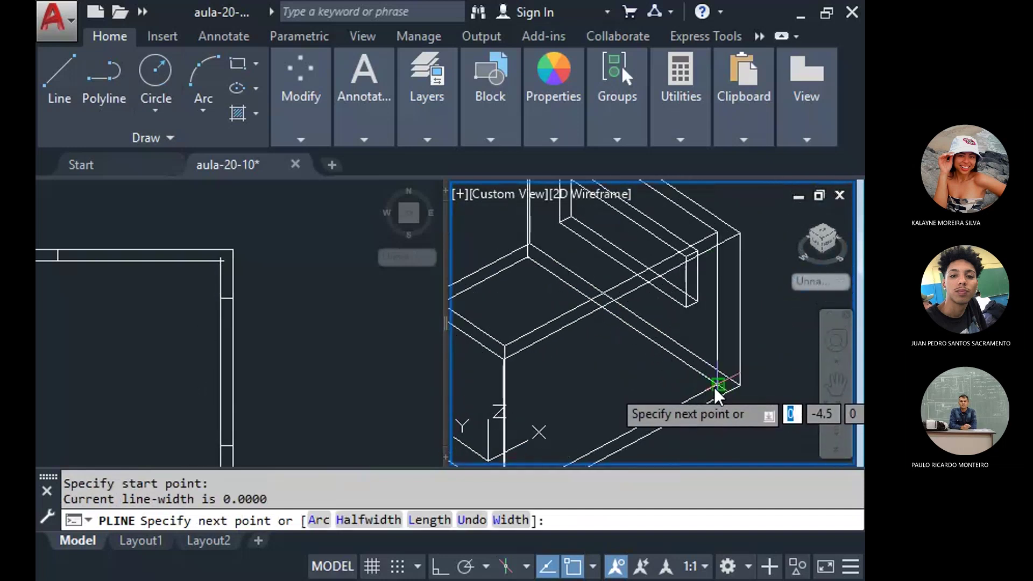
{"action": "left_click", "coordinate": [714, 385]}
Continue the outline through two more inner wall corners and finish it.
{"action": "scroll", "coordinate": [664, 329], "scroll_direction": "down", "scroll_amount": 4}
{"action": "scroll", "coordinate": [621, 373], "scroll_direction": "up", "scroll_amount": 5}
{"action": "scroll", "coordinate": [621, 373], "scroll_direction": "up", "scroll_amount": 3}
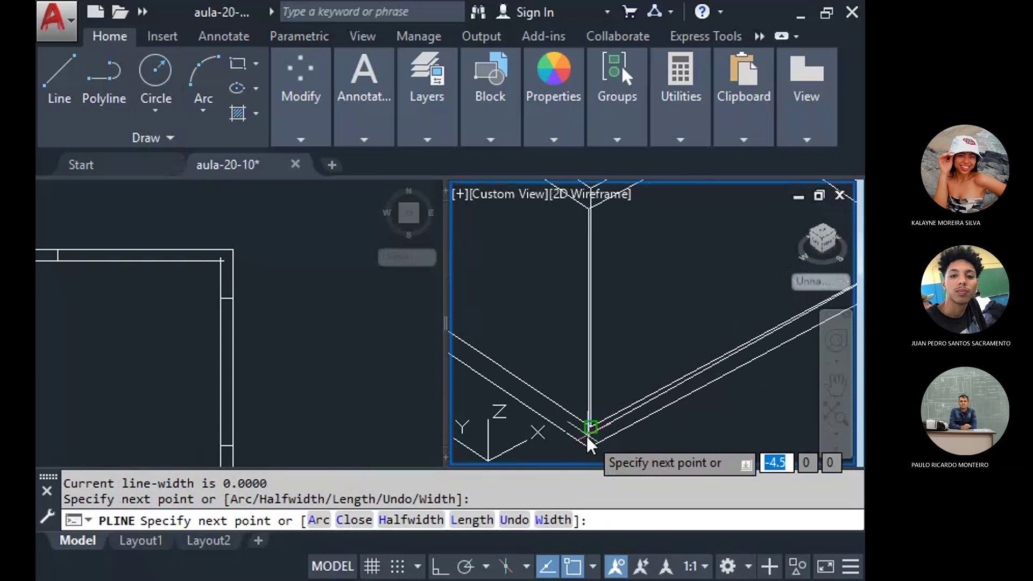
{"action": "left_click", "coordinate": [589, 415]}
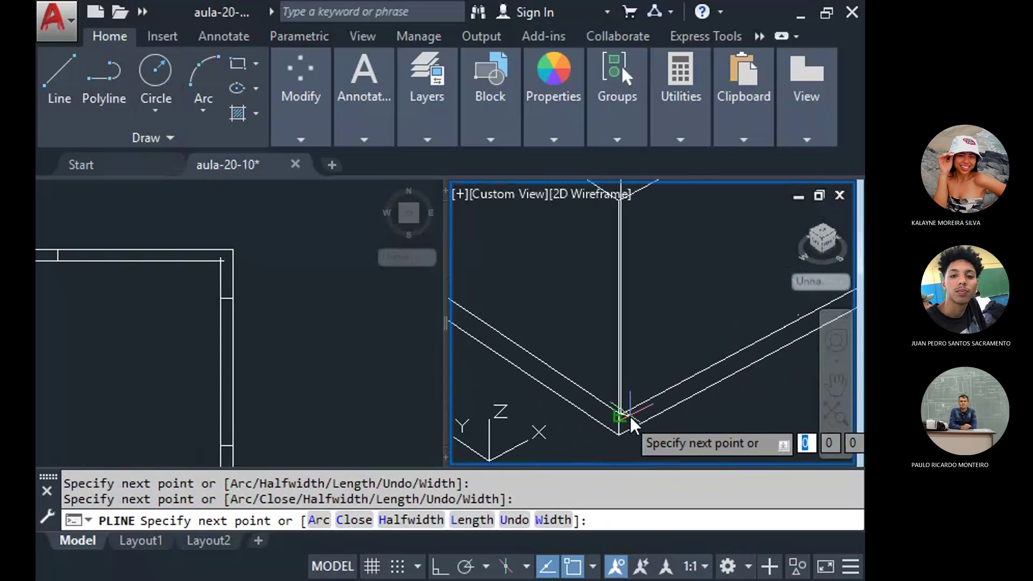
{"action": "scroll", "coordinate": [631, 415], "scroll_direction": "down", "scroll_amount": 4}
{"action": "scroll", "coordinate": [498, 357], "scroll_direction": "up", "scroll_amount": 5}
{"action": "left_click", "coordinate": [486, 389]}
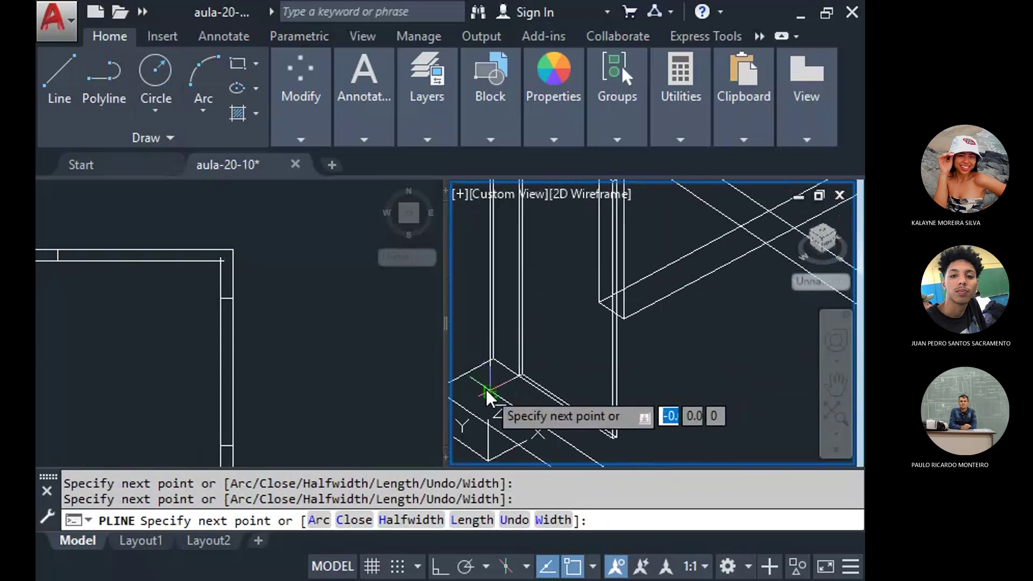
{"action": "scroll", "coordinate": [486, 396], "scroll_direction": "down", "scroll_amount": 4}
{"action": "scroll", "coordinate": [618, 331], "scroll_direction": "up", "scroll_amount": 5}
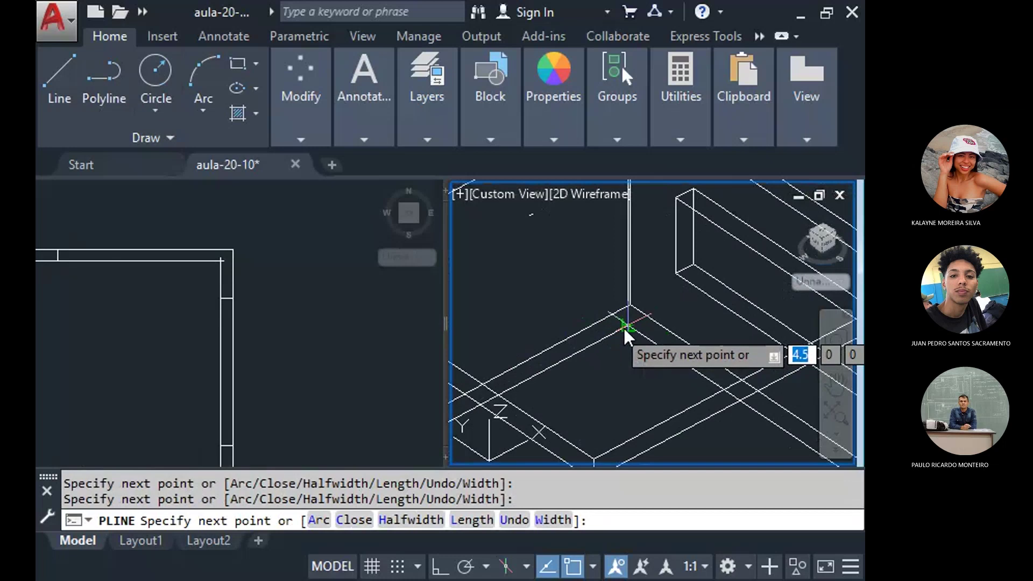
{"action": "key", "text": "Return"}
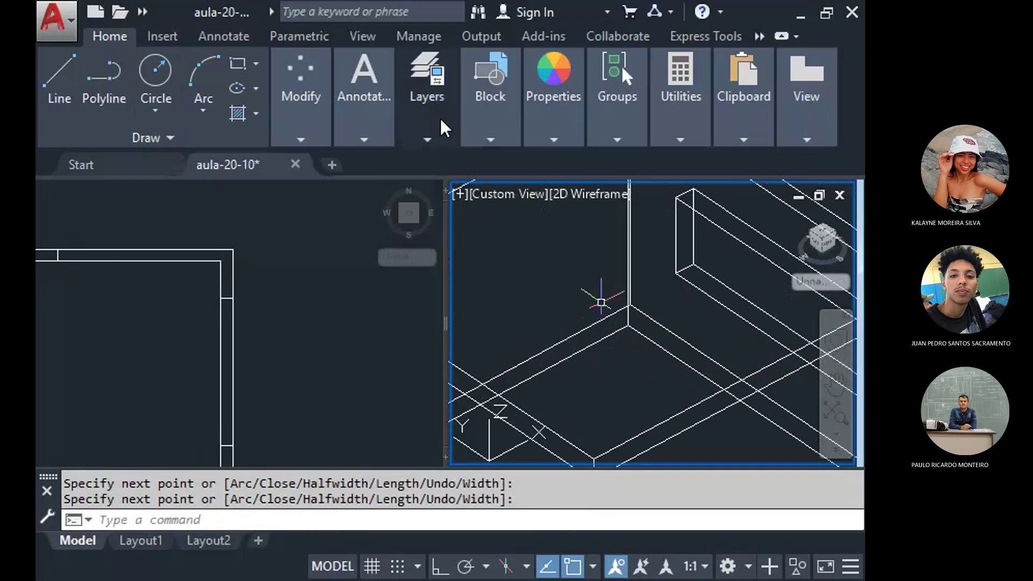
Make the picked object's layer current using Layers > Make Current.
{"action": "left_click", "coordinate": [428, 92]}
{"action": "left_click", "coordinate": [570, 185]}
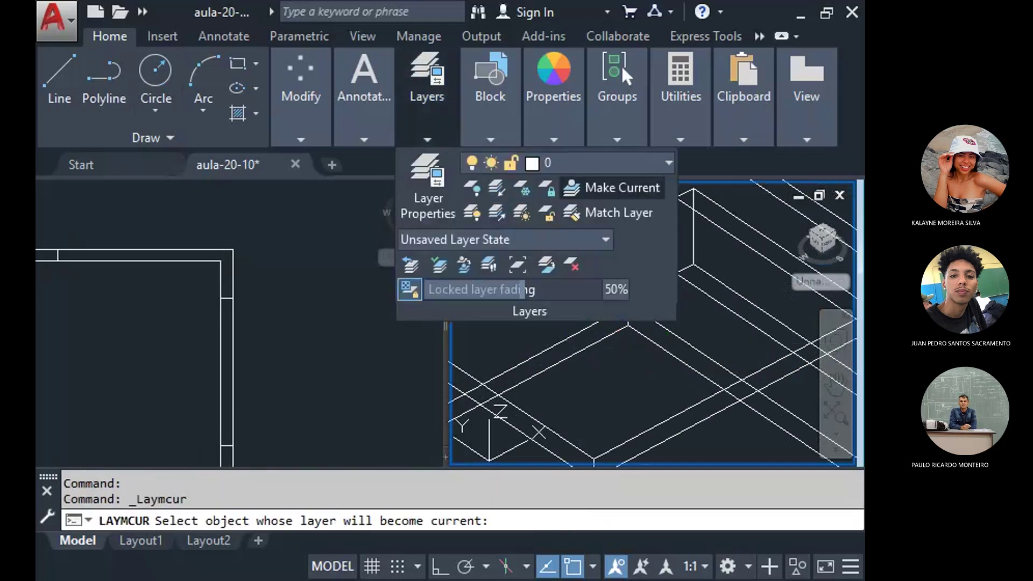
{"action": "left_click", "coordinate": [350, 242]}
{"action": "left_click", "coordinate": [511, 226]}
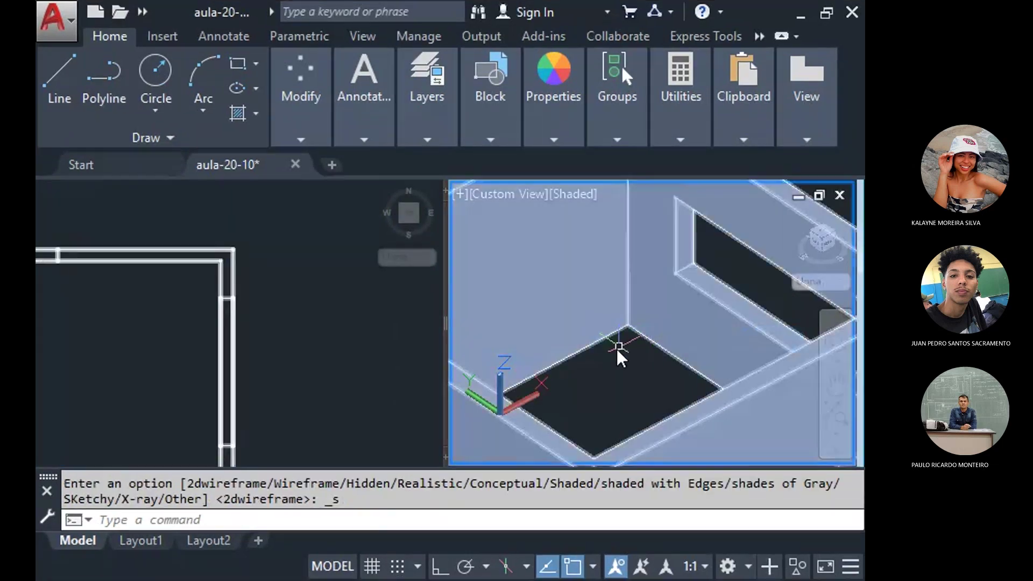
Start a polyline level with the room's top edge and, with Ortho on, draw a 5-unit top side.
{"action": "scroll", "coordinate": [608, 348], "scroll_direction": "down", "scroll_amount": 3}
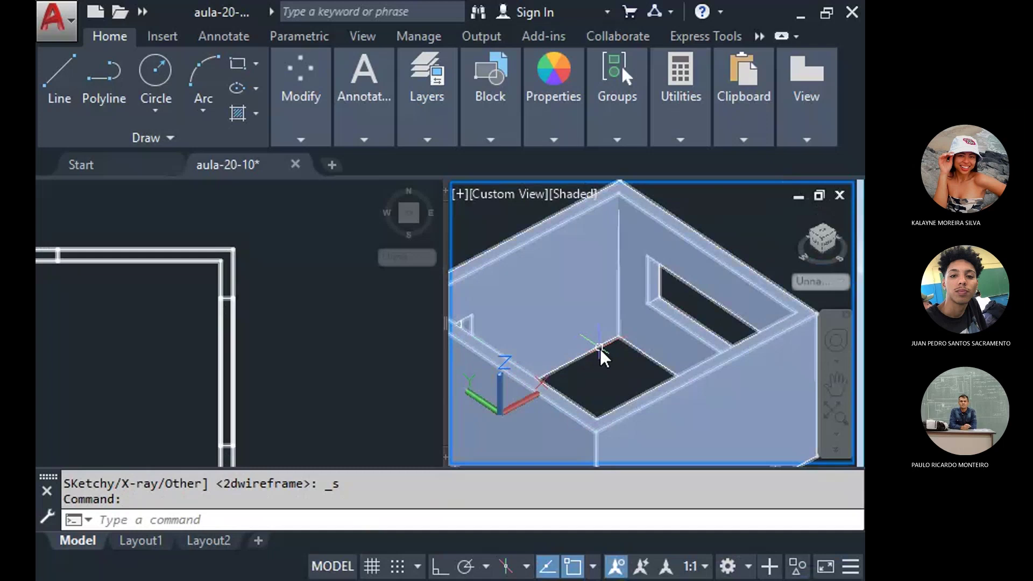
{"action": "left_click", "coordinate": [100, 79]}
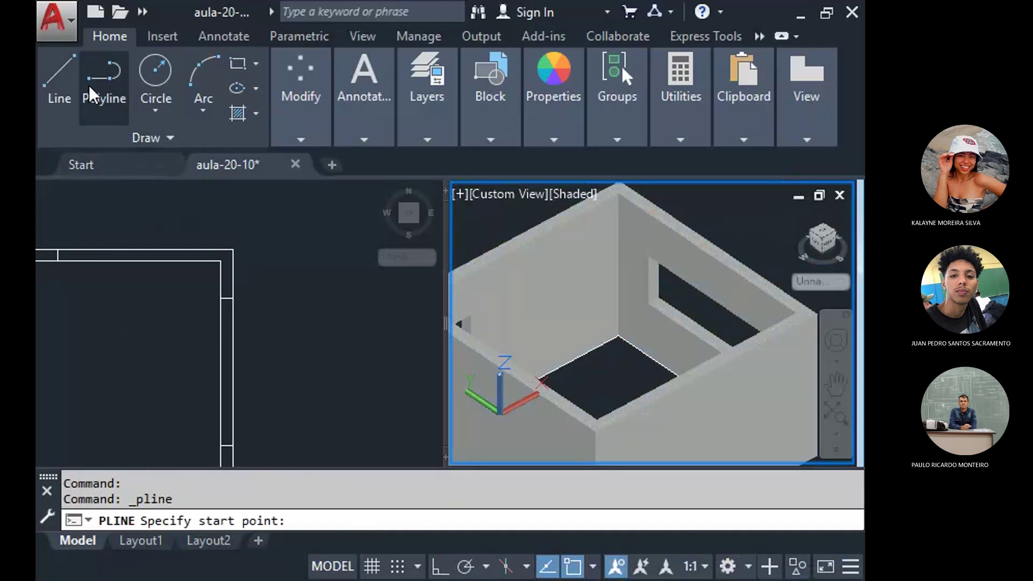
{"action": "left_click", "coordinate": [267, 296]}
{"action": "scroll", "coordinate": [267, 296], "scroll_direction": "down", "scroll_amount": 3}
{"action": "scroll", "coordinate": [224, 272], "scroll_direction": "up", "scroll_amount": 2}
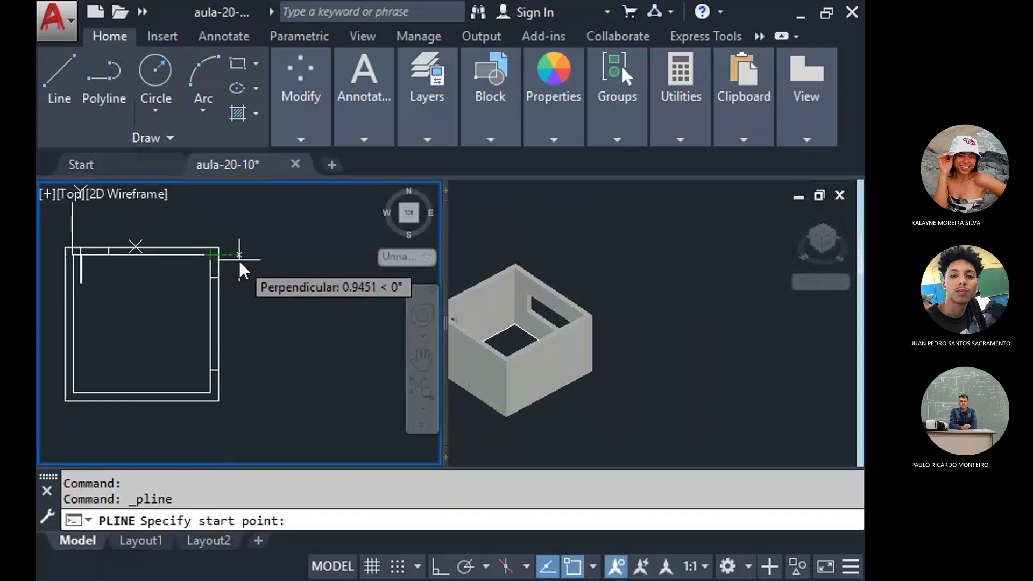
{"action": "left_click", "coordinate": [239, 260]}
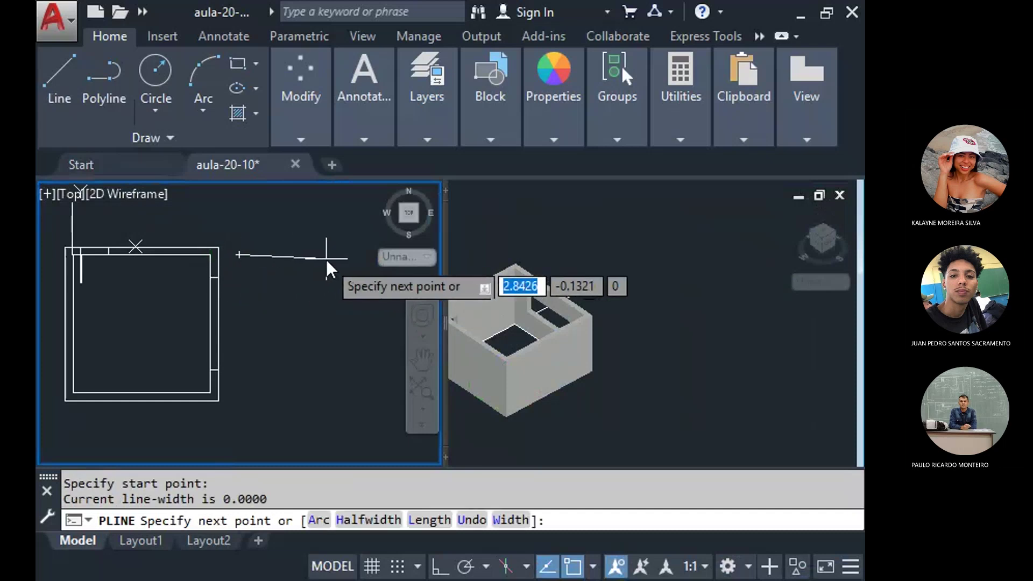
{"action": "key", "text": "F8"}
{"action": "type", "text": "5"}
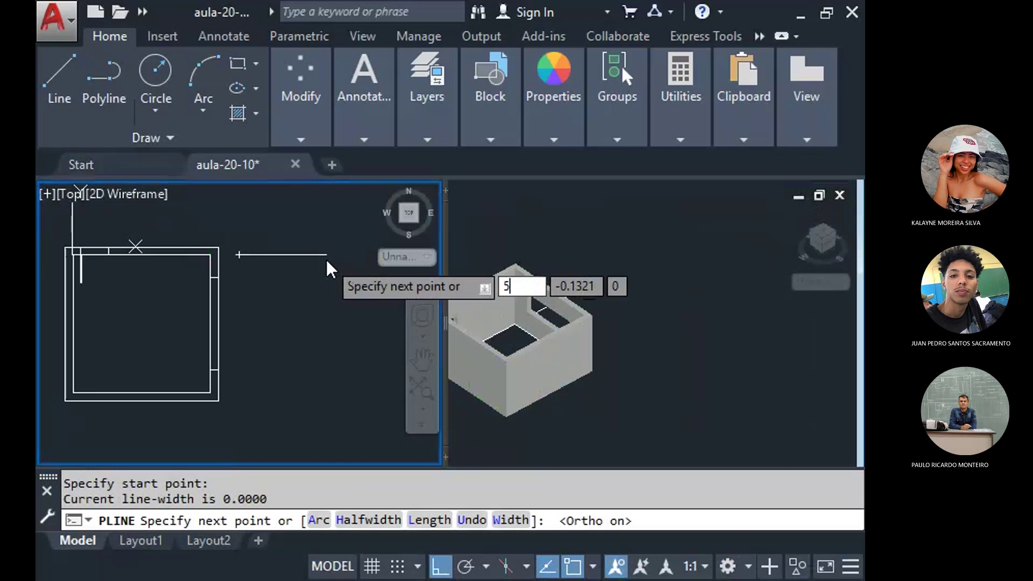
{"action": "key", "text": "Return"}
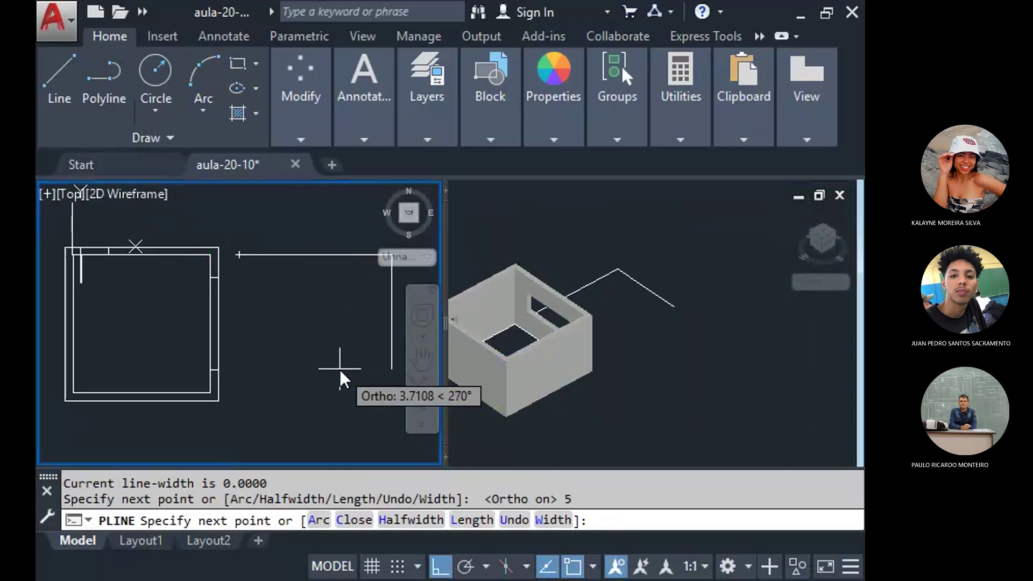
Add 5-unit right and bottom sides and close the square at its start point.
{"action": "type", "text": "5"}
{"action": "key", "text": "Return"}
{"action": "type", "text": "5"}
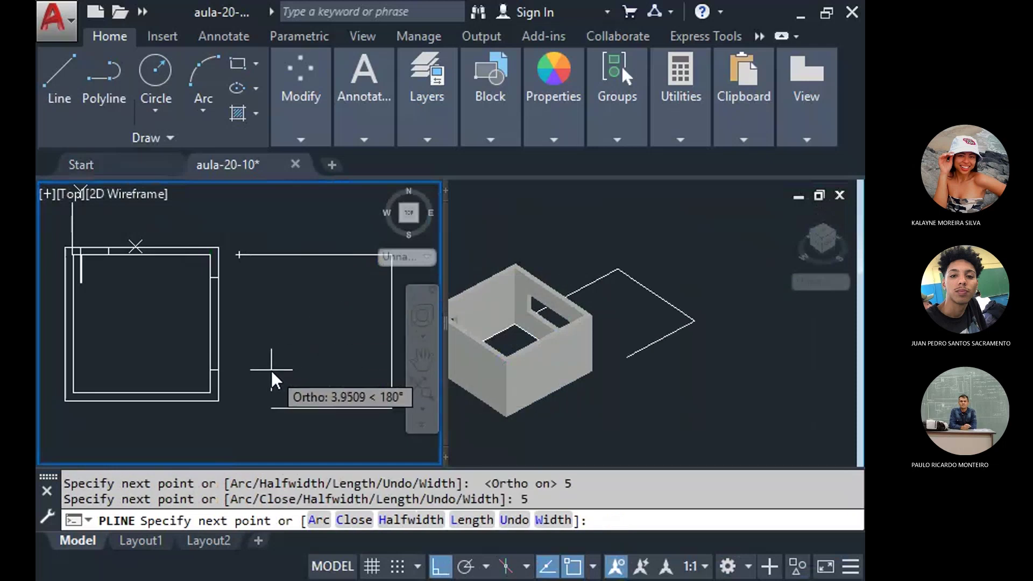
{"action": "key", "text": "Return"}
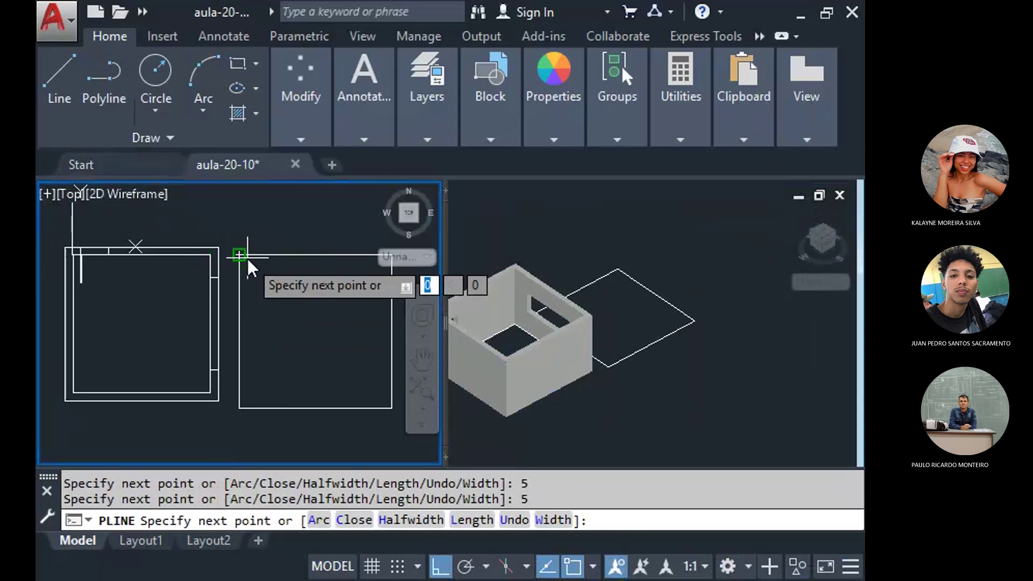
{"action": "left_click", "coordinate": [239, 256]}
{"action": "key", "text": "Return"}
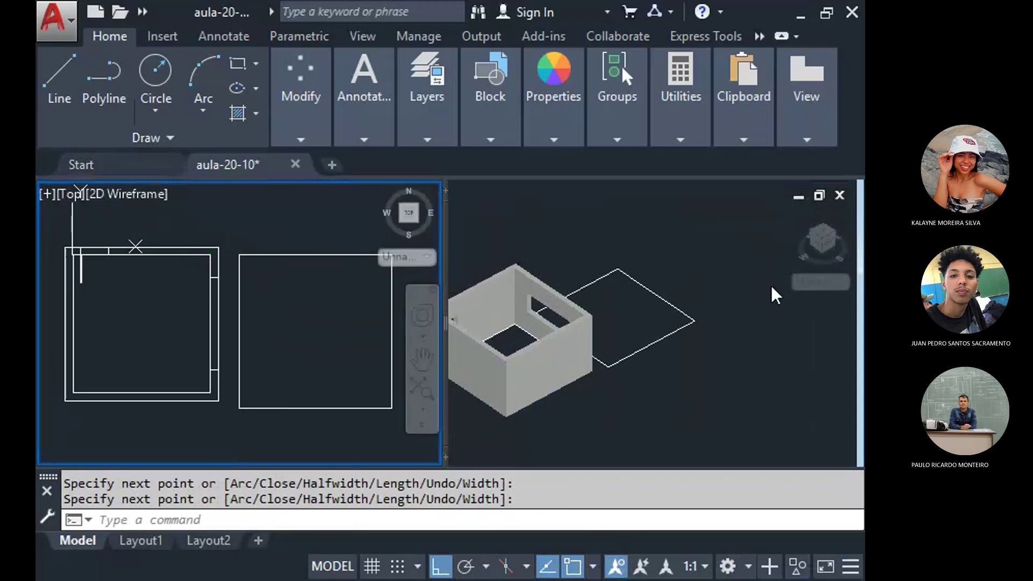
{"action": "left_click", "coordinate": [638, 282]}
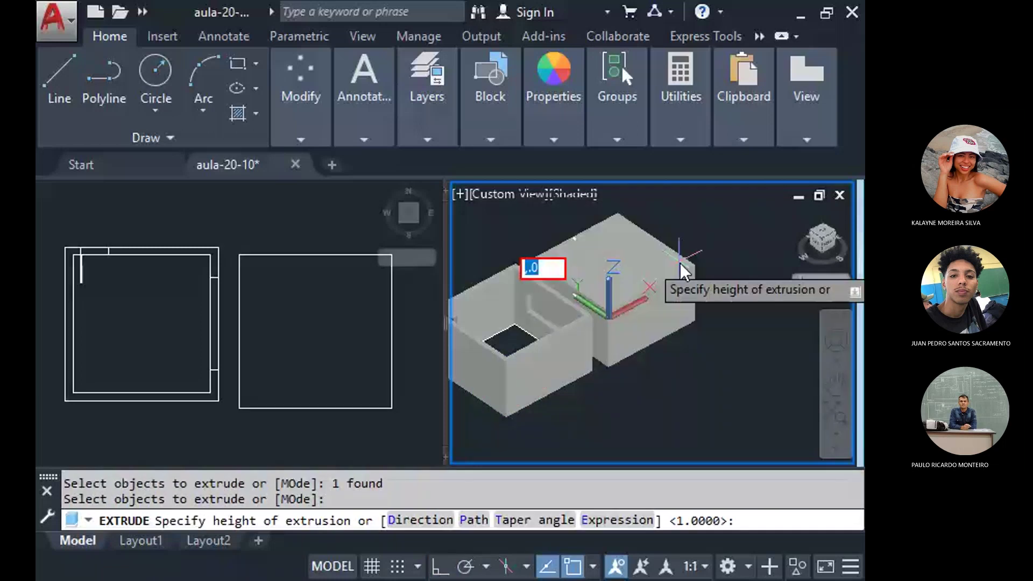
Extrude the square outline to a height of 0.01, forming a thin slab.
{"action": "type", "text": "1"}
{"action": "key", "text": "Return"}
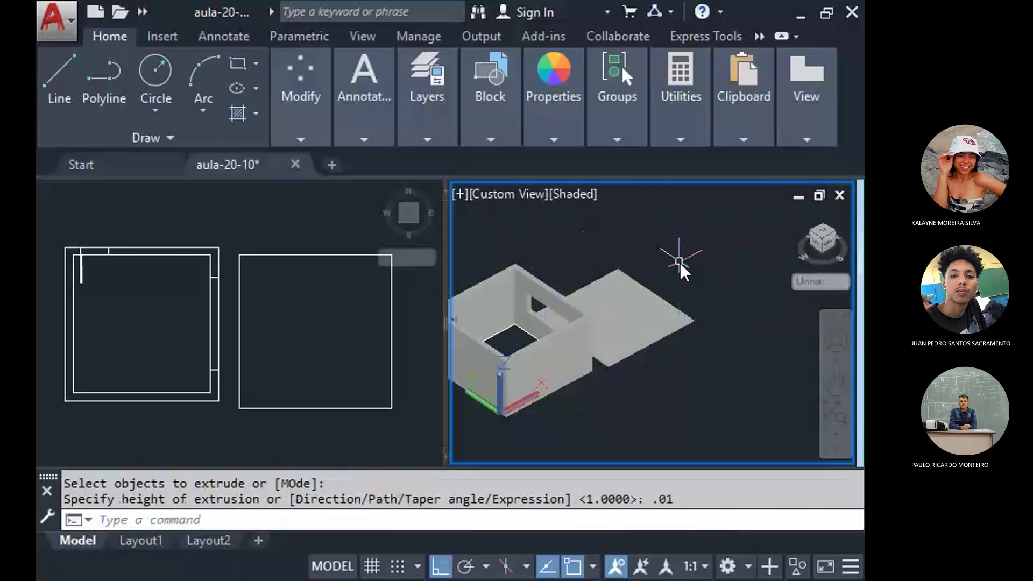
{"action": "scroll", "coordinate": [696, 389], "scroll_direction": "up", "scroll_amount": 5}
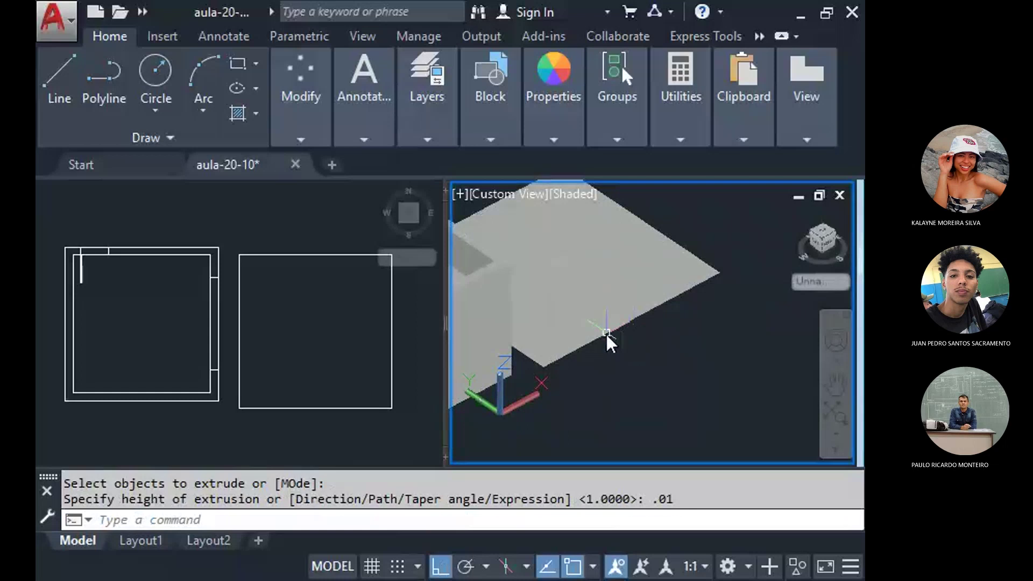
{"action": "scroll", "coordinate": [606, 334], "scroll_direction": "up", "scroll_amount": 2}
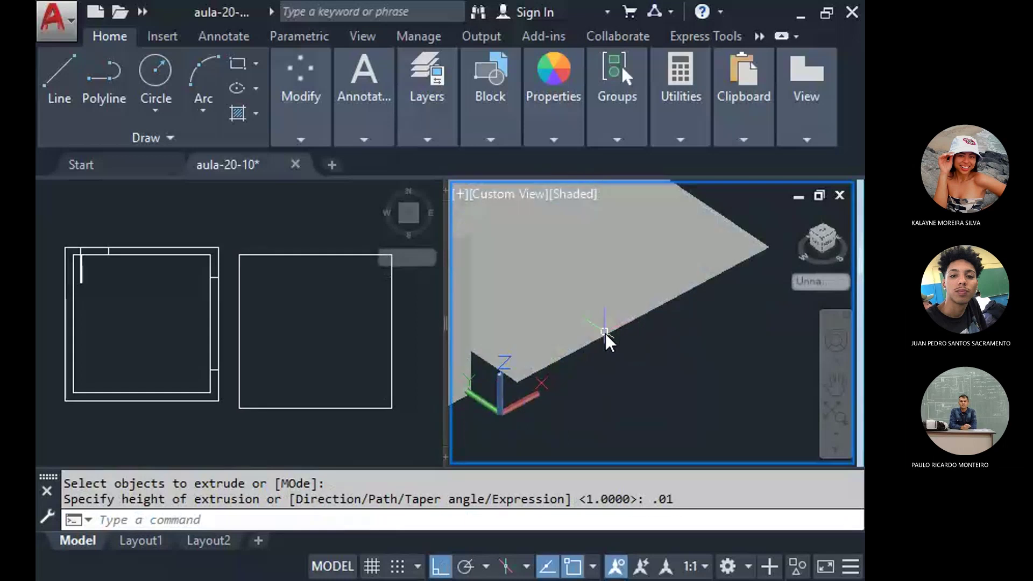
{"action": "scroll", "coordinate": [605, 334], "scroll_direction": "down", "scroll_amount": 2}
{"action": "left_click", "coordinate": [300, 140]}
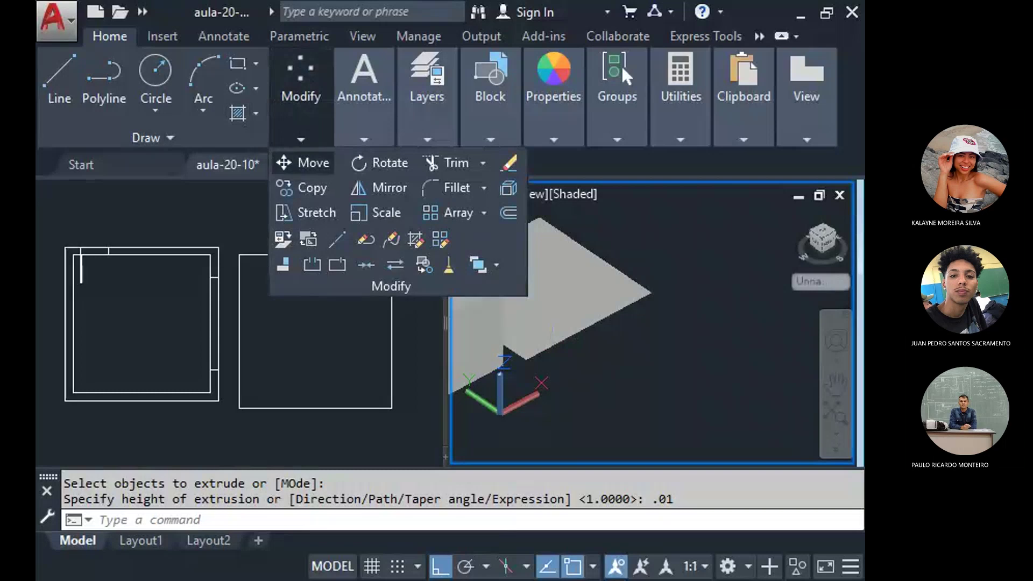
Move the slab by its corner onto the room's corner in the Top viewport.
{"action": "left_click", "coordinate": [304, 163]}
{"action": "left_click", "coordinate": [669, 290]}
{"action": "left_click", "coordinate": [646, 313]}
{"action": "scroll", "coordinate": [646, 302], "scroll_direction": "up", "scroll_amount": 2}
{"action": "key", "text": "Return"}
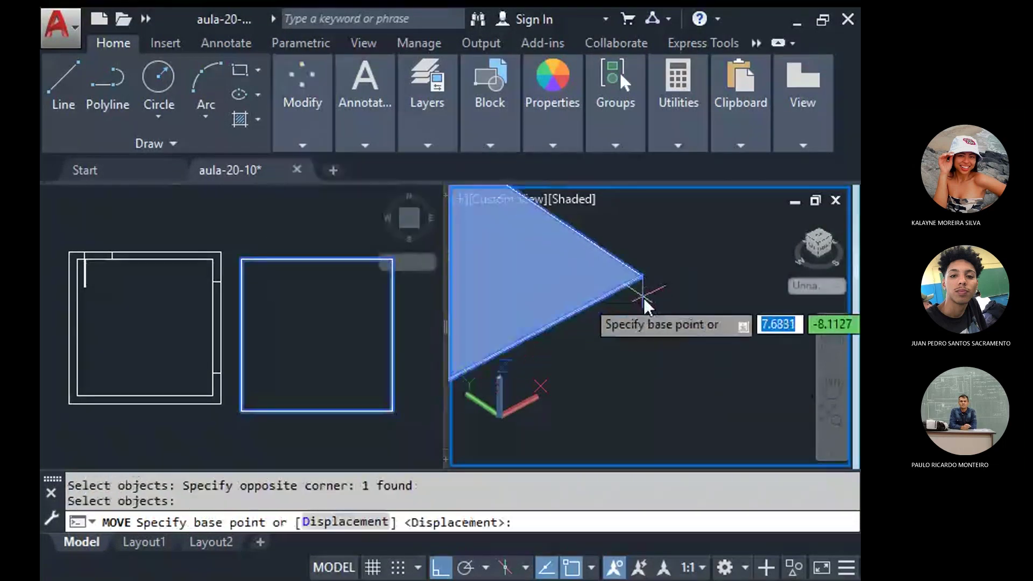
{"action": "middle_click_drag", "start_coordinate": [680, 218], "coordinate": [681, 247], "text": "shift"}
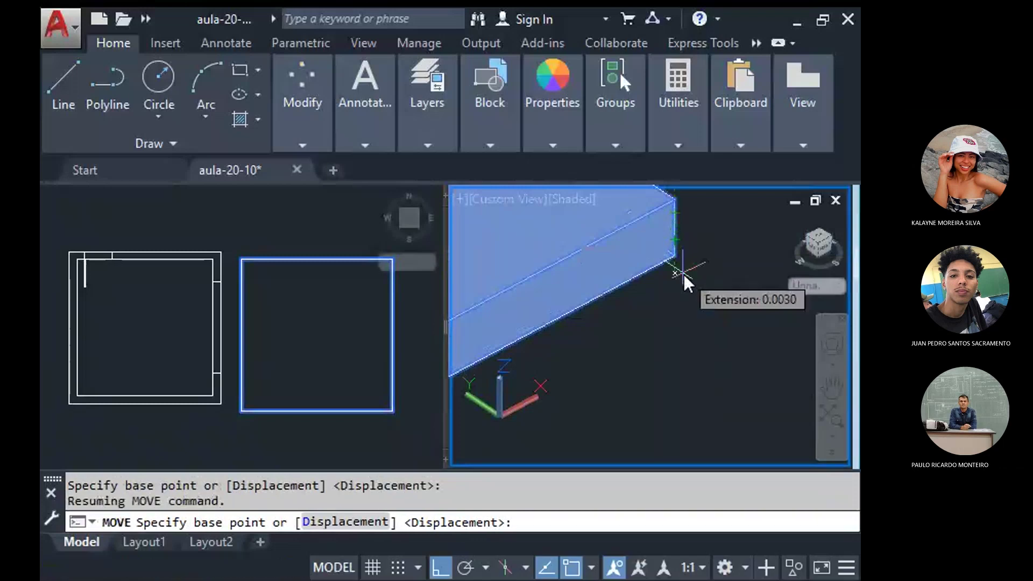
{"action": "left_click", "coordinate": [675, 257]}
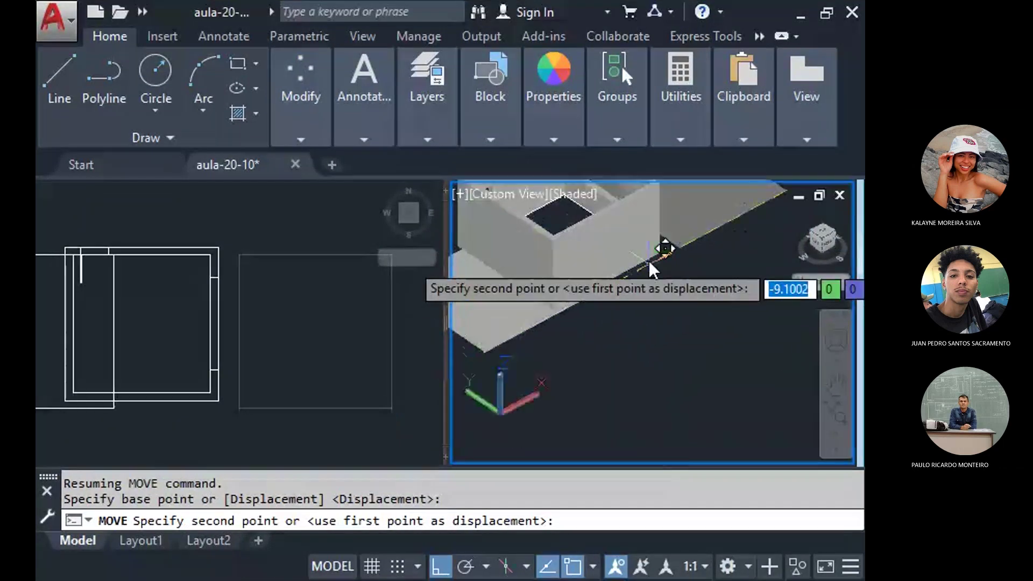
{"action": "scroll", "coordinate": [644, 257], "scroll_direction": "down", "scroll_amount": 5}
{"action": "left_click", "coordinate": [296, 383]}
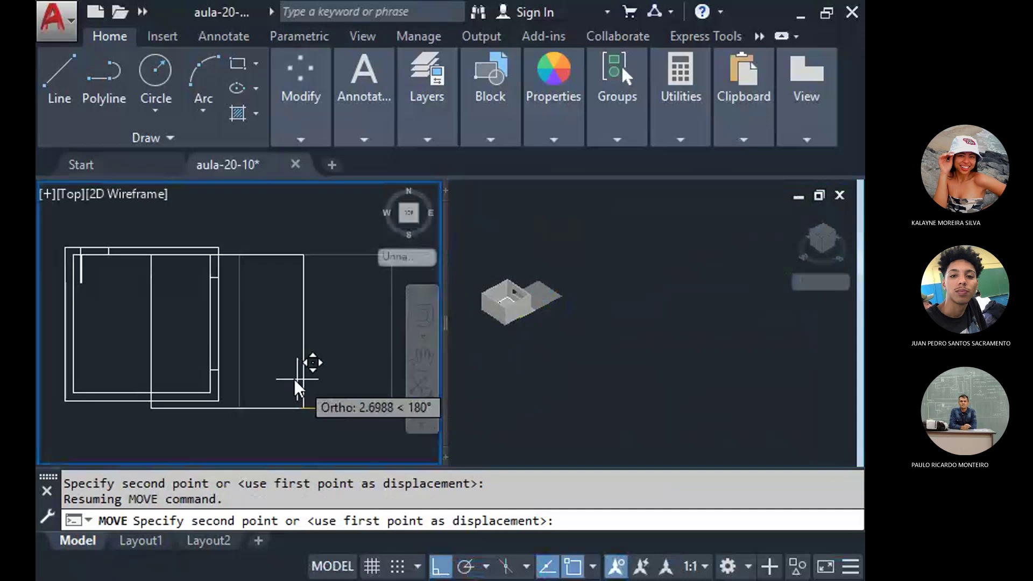
{"action": "scroll", "coordinate": [210, 395], "scroll_direction": "up", "scroll_amount": 4}
{"action": "left_click", "coordinate": [217, 388]}
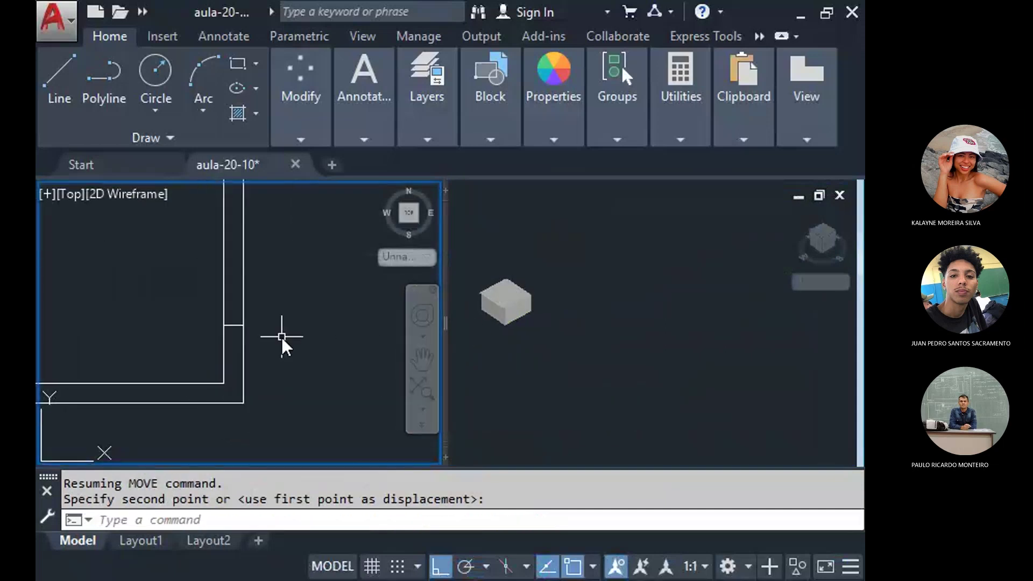
{"action": "scroll", "coordinate": [398, 323], "scroll_direction": "down", "scroll_amount": 2}
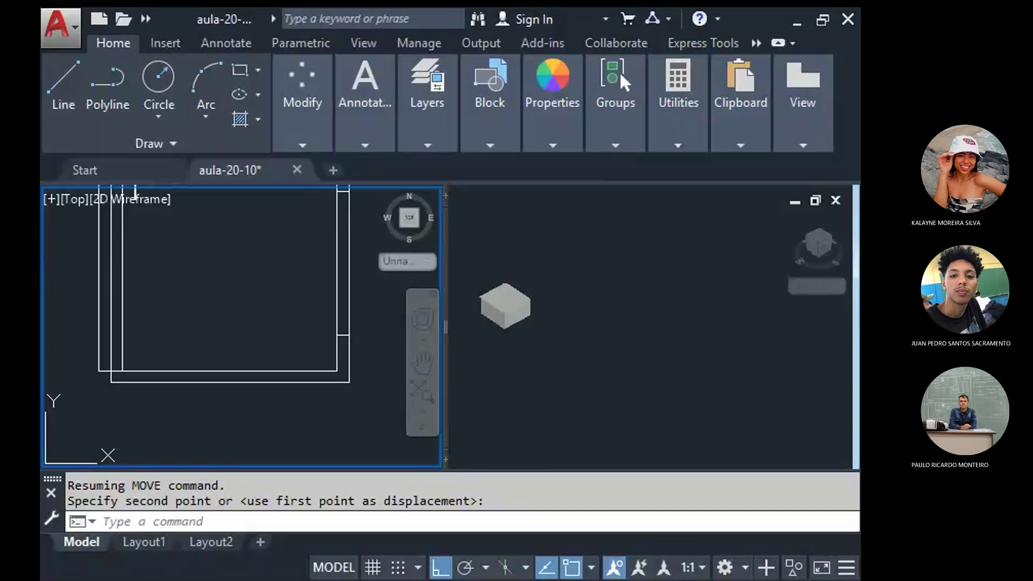
Start another move and select the box.
{"action": "key", "text": "Return"}
{"action": "left_click", "coordinate": [113, 371]}
{"action": "scroll", "coordinate": [242, 350], "scroll_direction": "up", "scroll_amount": 3}
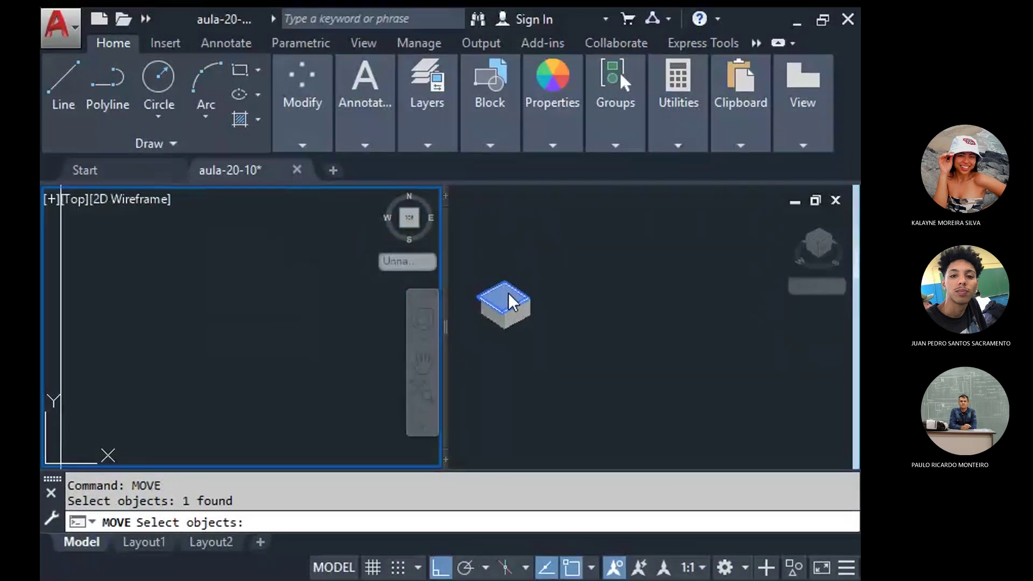
Move the box from its corner to a new position in the 3D view.
{"action": "left_click", "coordinate": [509, 293]}
{"action": "scroll", "coordinate": [511, 299], "scroll_direction": "up", "scroll_amount": 8}
{"action": "key", "text": "Return"}
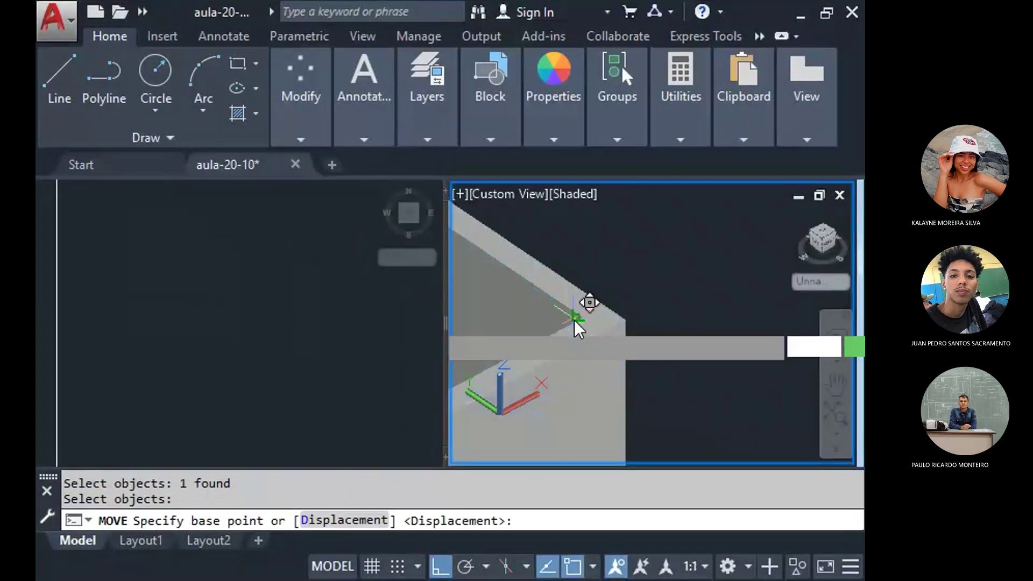
{"action": "left_click", "coordinate": [574, 322]}
{"action": "left_click", "coordinate": [627, 322]}
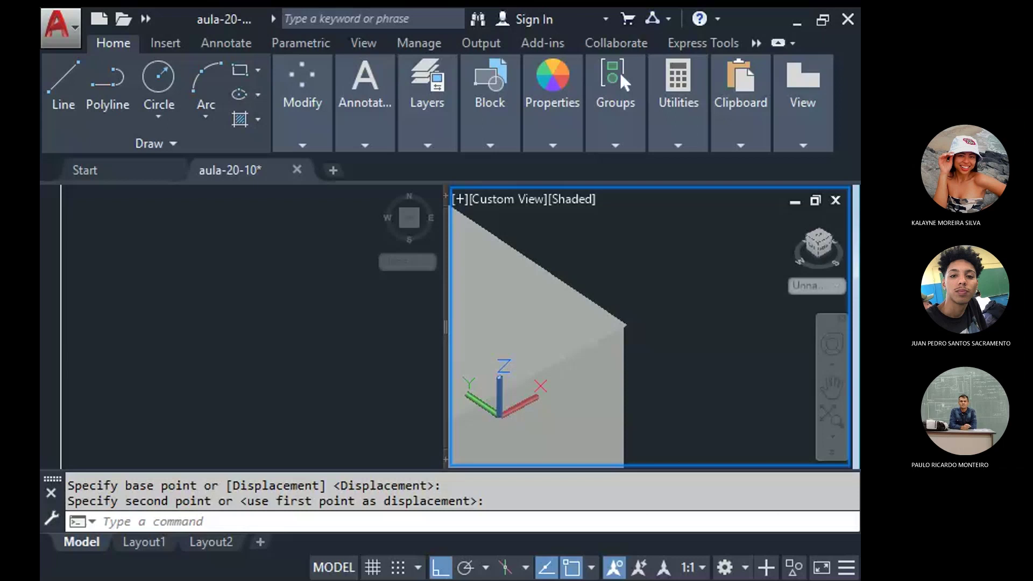
{"action": "right_click", "coordinate": [626, 323]}
{"action": "left_click", "coordinate": [667, 210]}
Move the slab 0.0473 units from its corner down to floor level.
{"action": "left_click", "coordinate": [626, 325]}
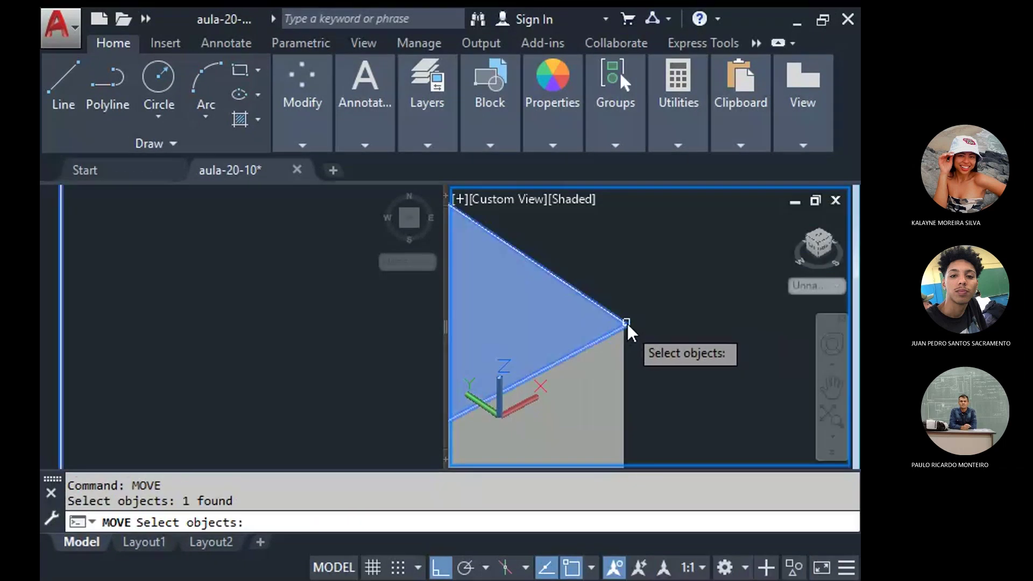
{"action": "scroll", "coordinate": [624, 325], "scroll_direction": "up", "scroll_amount": 3}
{"action": "key", "text": "Return"}
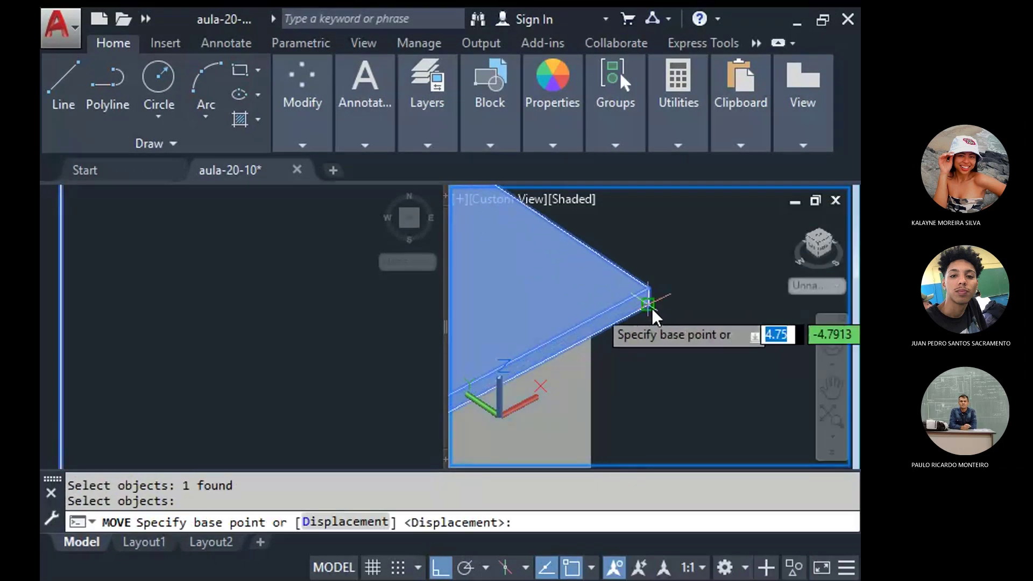
{"action": "left_click", "coordinate": [651, 308]}
{"action": "middle_click_drag", "start_coordinate": [651, 316], "coordinate": [640, 195]}
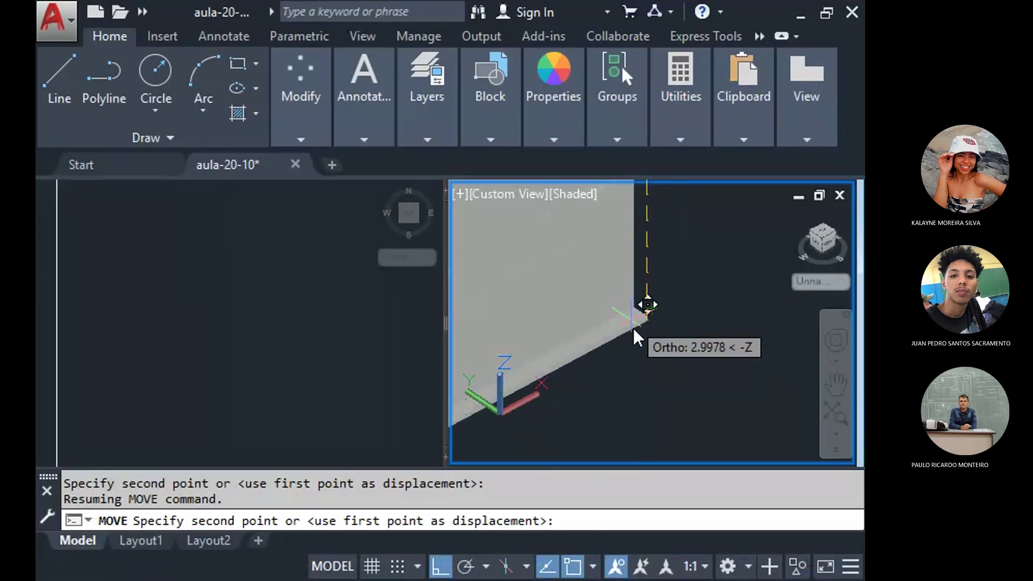
{"action": "type", "text": "0.0473"}
{"action": "key", "text": "Return"}
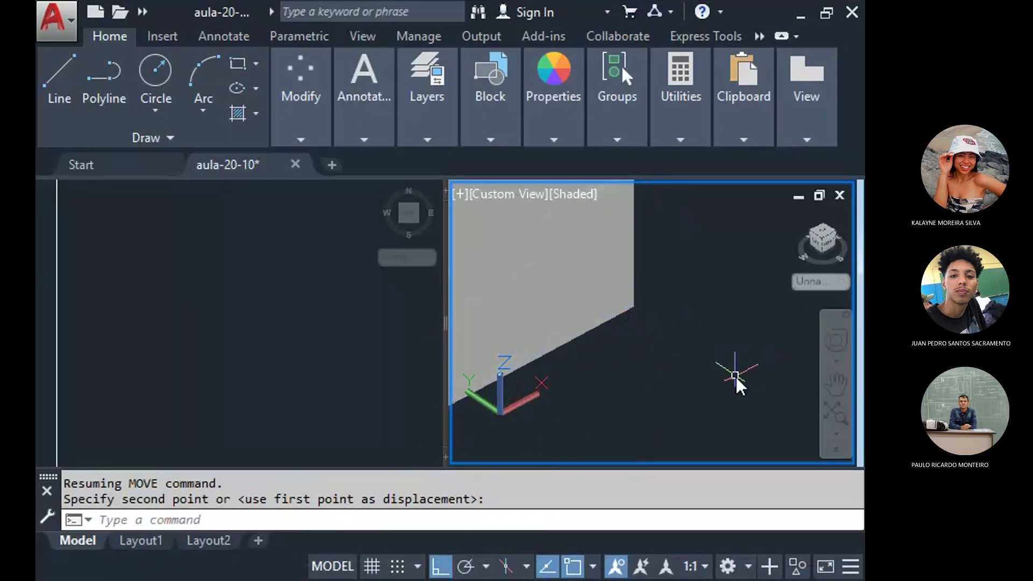
{"action": "scroll", "coordinate": [734, 376], "scroll_direction": "down", "scroll_amount": 5}
{"action": "scroll", "coordinate": [703, 361], "scroll_direction": "up", "scroll_amount": 8}
Orbit the shaded room with 3DO to a side-on view and zoom out.
{"action": "middle_click_drag", "start_coordinate": [695, 359], "coordinate": [669, 339]}
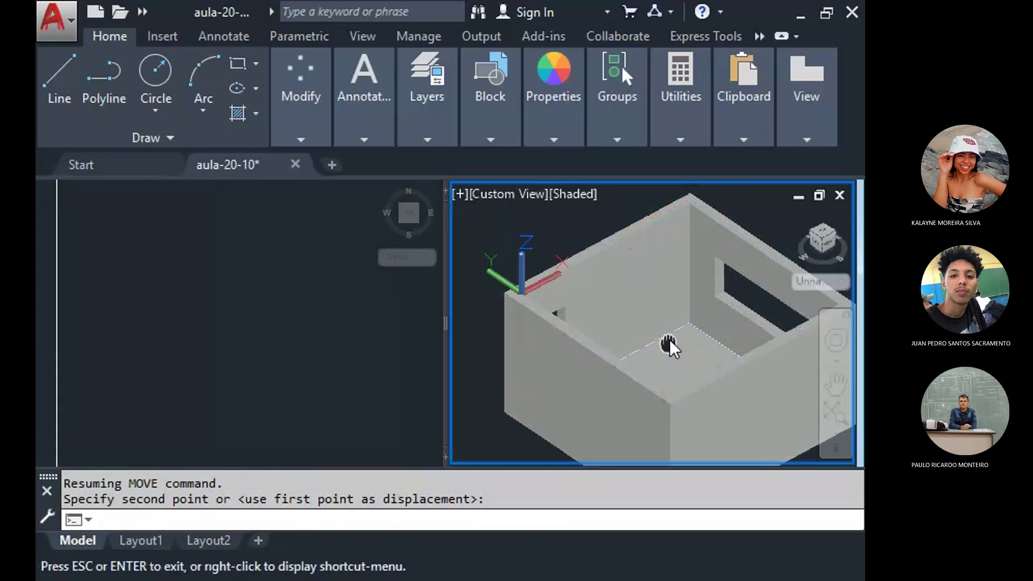
{"action": "key", "text": "Escape"}
{"action": "left_click", "coordinate": [595, 338]}
{"action": "type", "text": "3"}
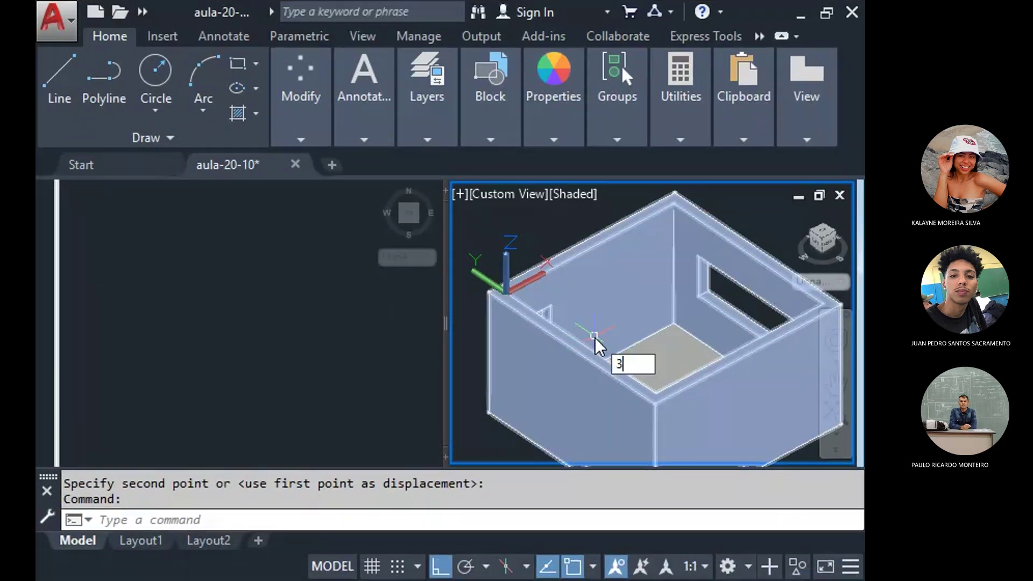
{"action": "type", "text": "DO"}
{"action": "key", "text": "Return"}
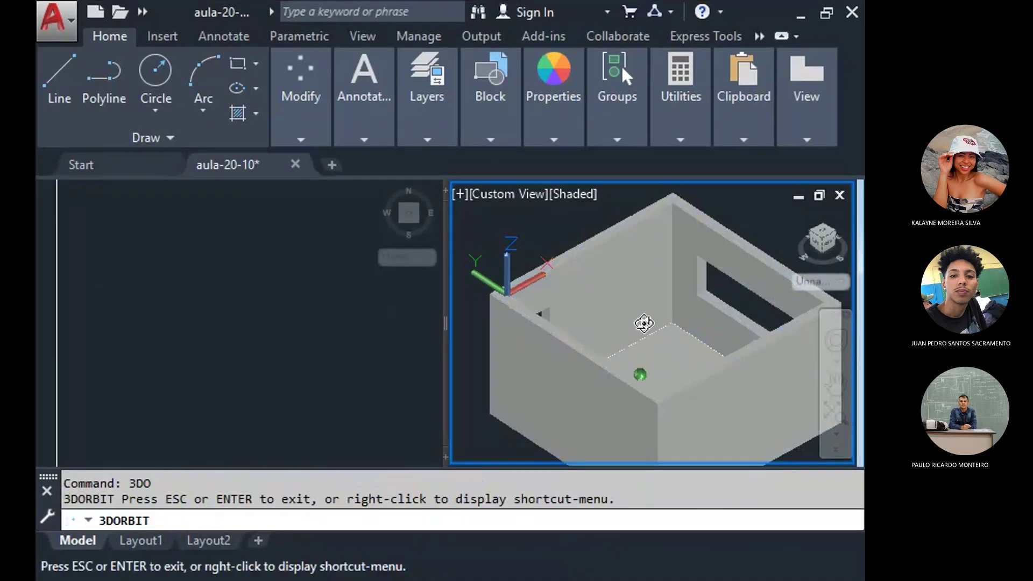
{"action": "mouse_move", "coordinate": [644, 323]}
{"action": "left_mouse_down"}
{"action": "mouse_move", "coordinate": [737, 348]}
{"action": "mouse_move", "coordinate": [676, 307]}
{"action": "mouse_move", "coordinate": [662, 315]}
{"action": "mouse_move", "coordinate": [694, 346]}
{"action": "mouse_move", "coordinate": [715, 346]}
{"action": "mouse_move", "coordinate": [719, 300]}
{"action": "mouse_move", "coordinate": [574, 268]}
{"action": "mouse_move", "coordinate": [599, 233]}
{"action": "mouse_move", "coordinate": [605, 247]}
{"action": "left_mouse_up"}
{"action": "mouse_move", "coordinate": [632, 362]}
{"action": "left_mouse_down"}
{"action": "mouse_move", "coordinate": [626, 347]}
{"action": "mouse_move", "coordinate": [638, 344]}
{"action": "mouse_move", "coordinate": [616, 337]}
{"action": "mouse_move", "coordinate": [632, 327]}
{"action": "mouse_move", "coordinate": [631, 294]}
{"action": "mouse_move", "coordinate": [603, 301]}
{"action": "left_mouse_up"}
{"action": "scroll", "coordinate": [621, 351], "scroll_direction": "down", "scroll_amount": 5}
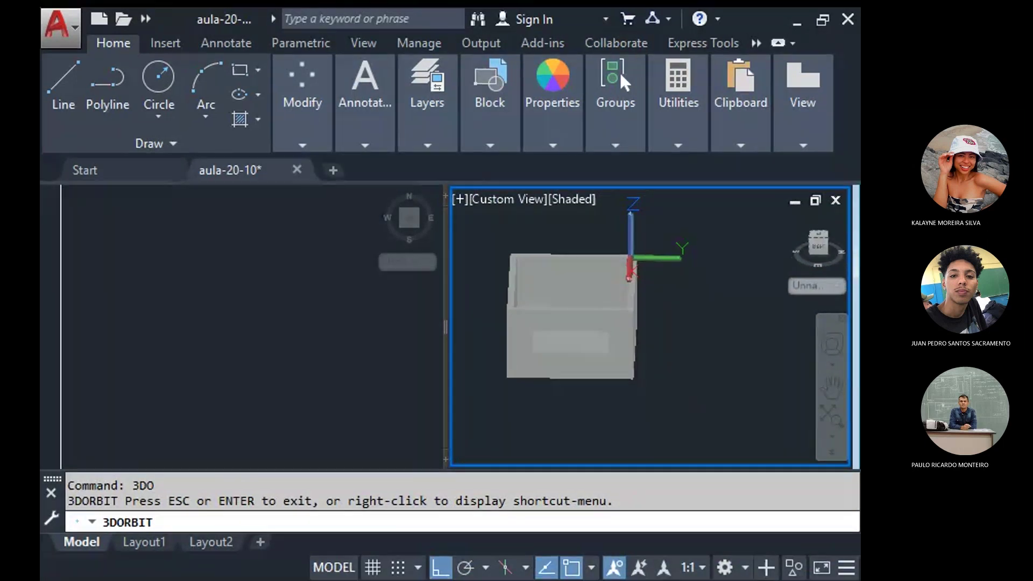
{"action": "key", "text": "Escape"}
Move all five room objects 3 units up along Z from the bottom corner.
{"action": "left_click", "coordinate": [294, 79]}
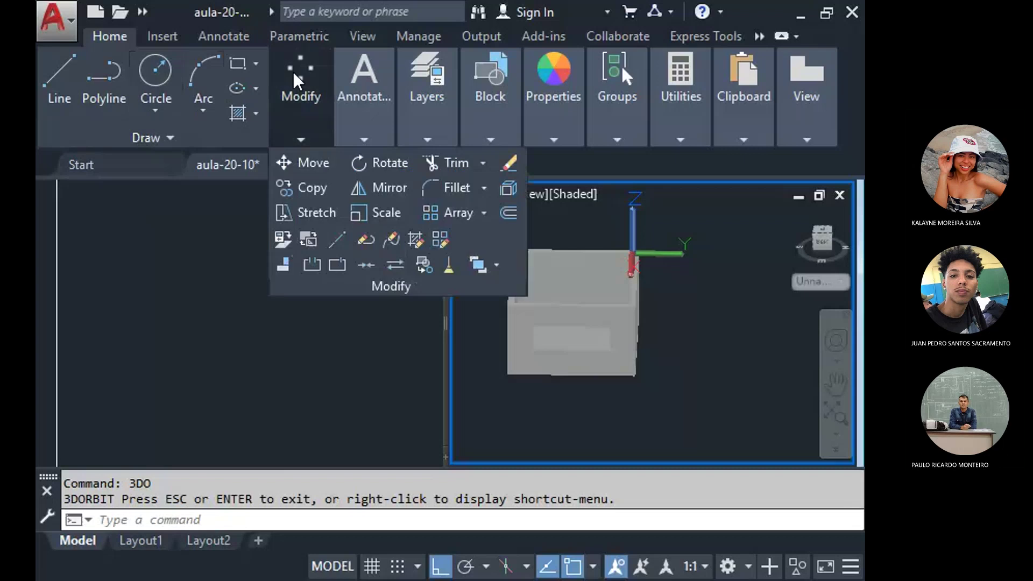
{"action": "left_click", "coordinate": [307, 163]}
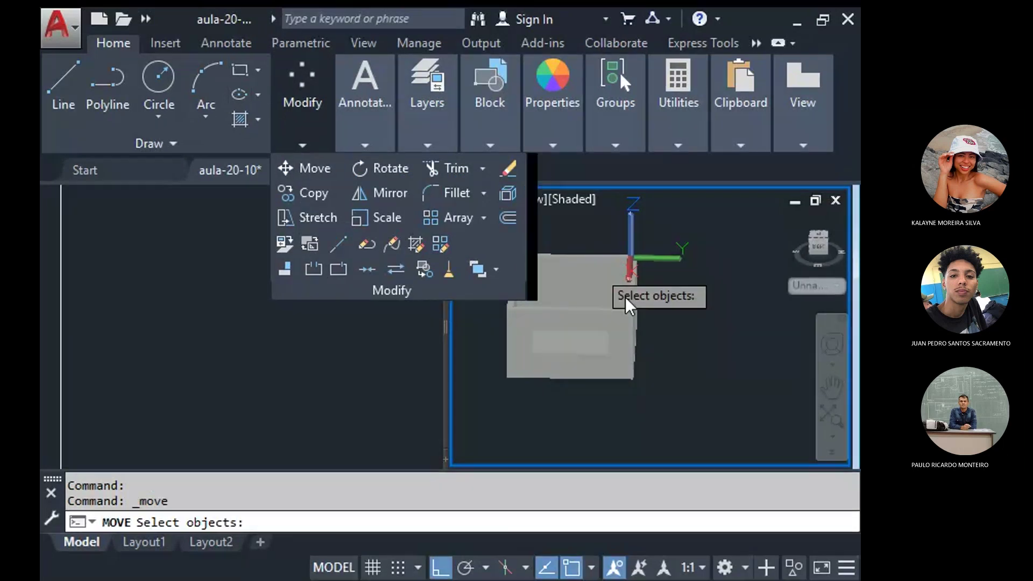
{"action": "left_click", "coordinate": [655, 212]}
{"action": "left_click", "coordinate": [483, 427]}
{"action": "key", "text": "Return"}
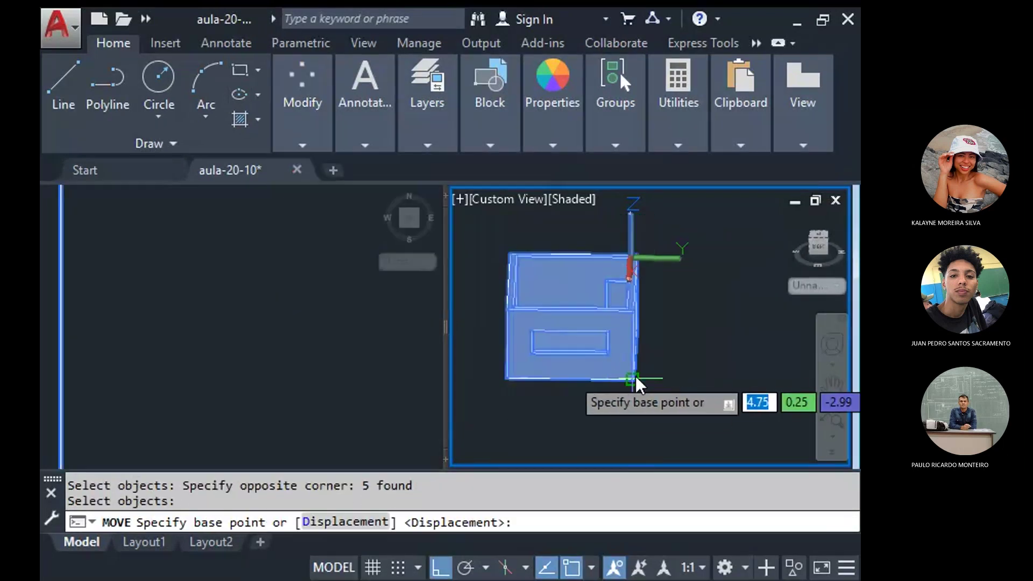
{"action": "scroll", "coordinate": [627, 386], "scroll_direction": "up", "scroll_amount": 2}
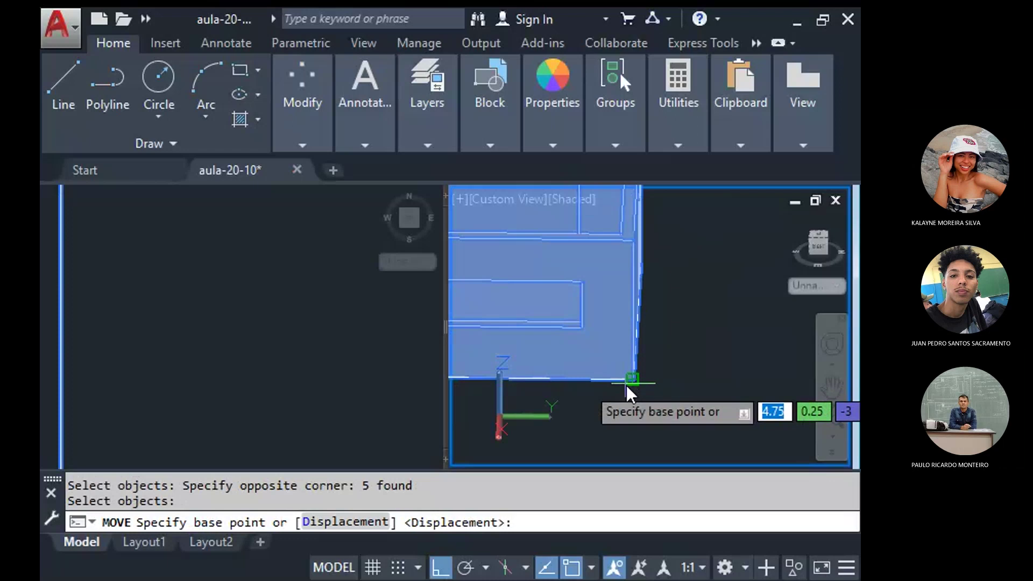
{"action": "left_click", "coordinate": [632, 380]}
{"action": "scroll", "coordinate": [636, 272], "scroll_direction": "down", "scroll_amount": 3}
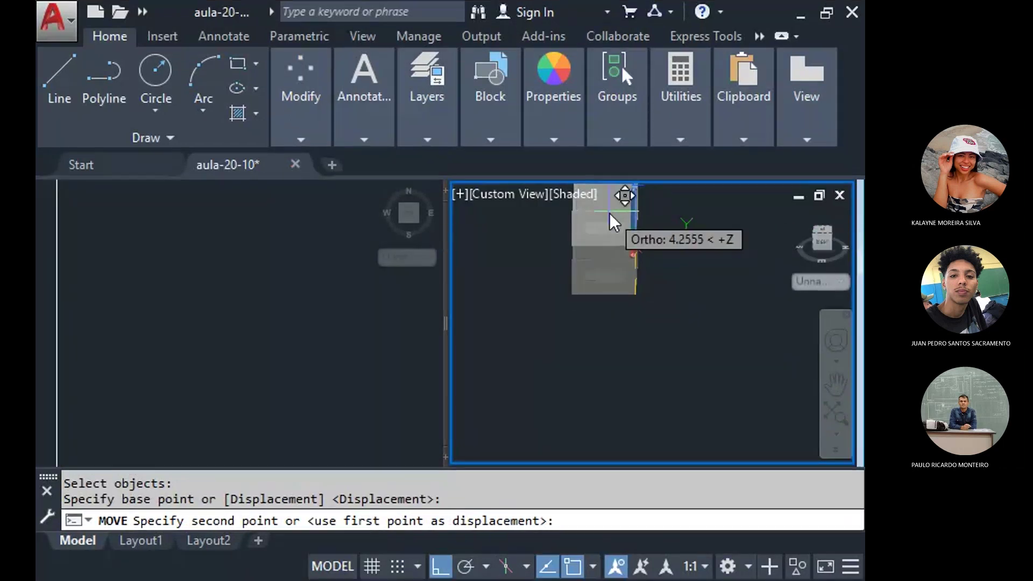
{"action": "type", "text": "3"}
{"action": "key", "text": "Return"}
Pan the view and undo the extra zoom.
{"action": "middle_click_drag", "start_coordinate": [606, 276], "coordinate": [671, 373]}
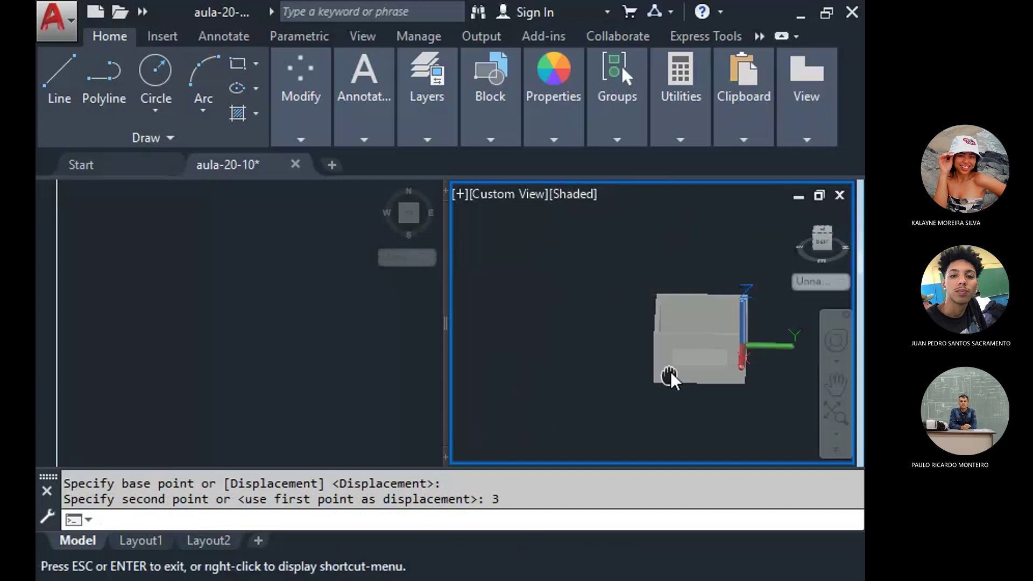
{"action": "scroll", "coordinate": [696, 357], "scroll_direction": "up", "scroll_amount": 5}
{"action": "scroll", "coordinate": [547, 325], "scroll_direction": "down", "scroll_amount": 8}
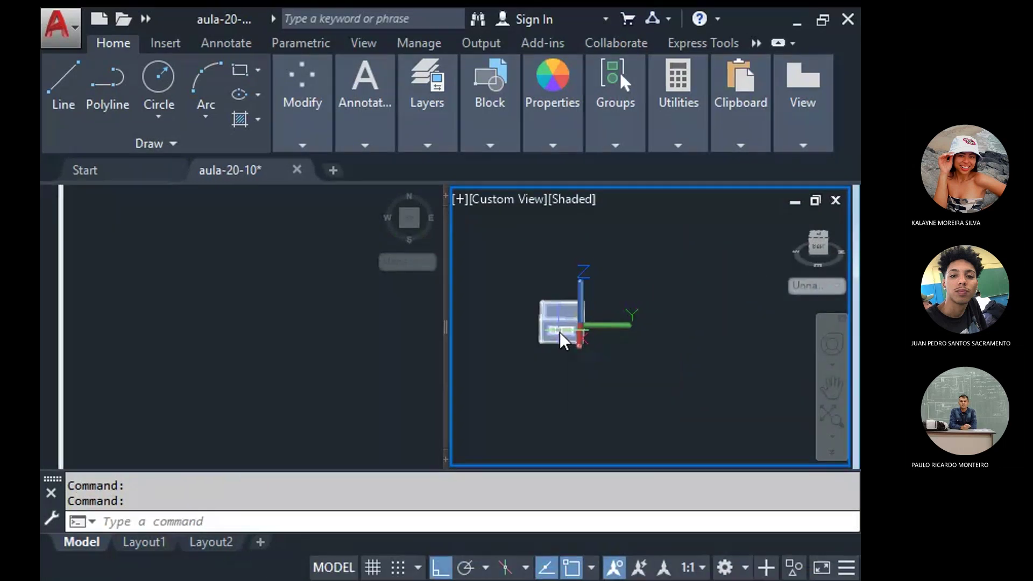
{"action": "key", "text": "ctrl+z"}
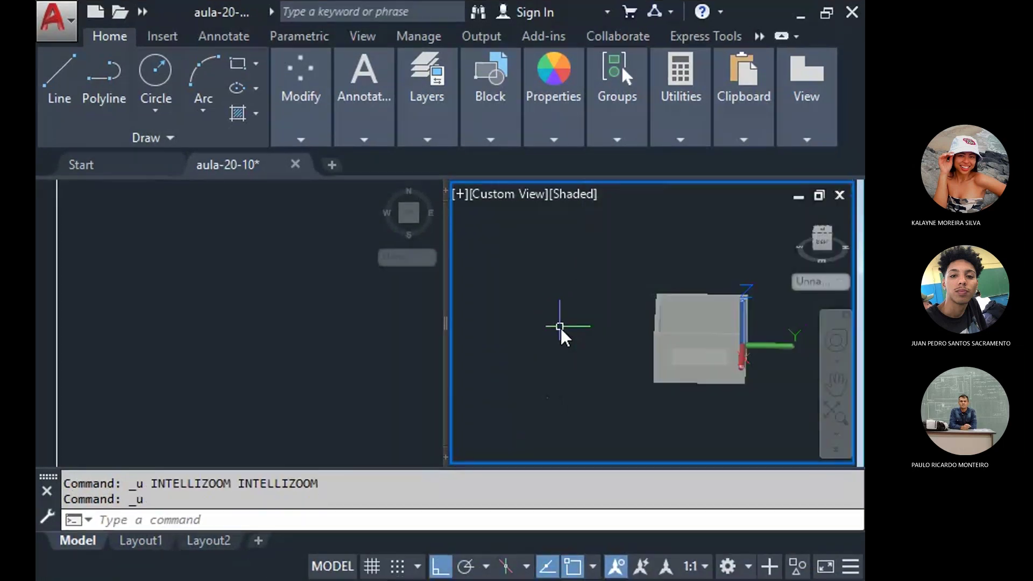
Undo the last zoom and zoom the Top plan to extents to show the whole room.
{"action": "key", "text": "ctrl+z"}
{"action": "key", "text": "ctrl+z"}
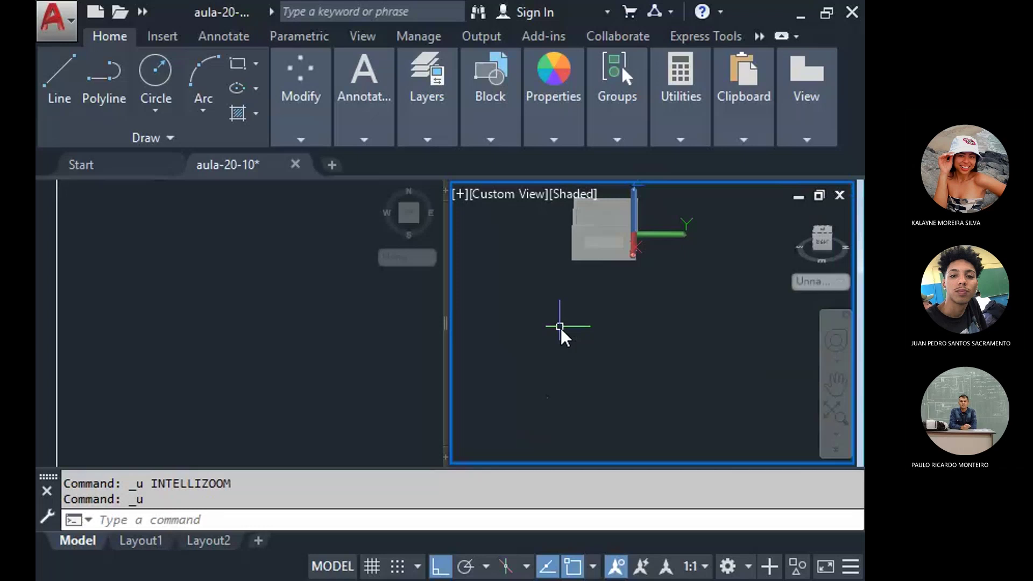
{"action": "left_click", "coordinate": [572, 317]}
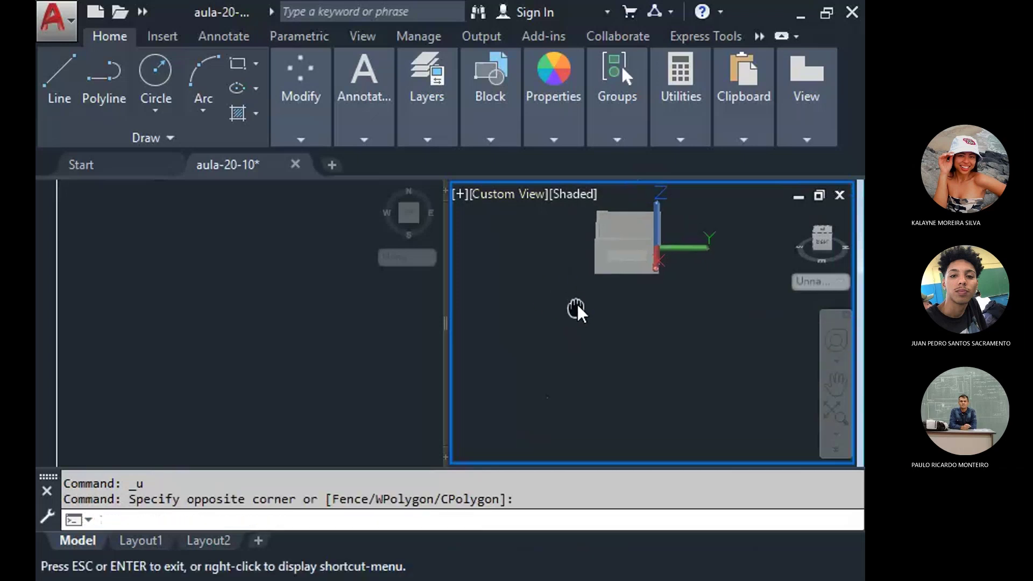
{"action": "left_click", "coordinate": [376, 379]}
{"action": "left_click", "coordinate": [413, 367]}
{"action": "middle_click", "coordinate": [324, 364]}
{"action": "middle_click", "coordinate": [323, 364]}
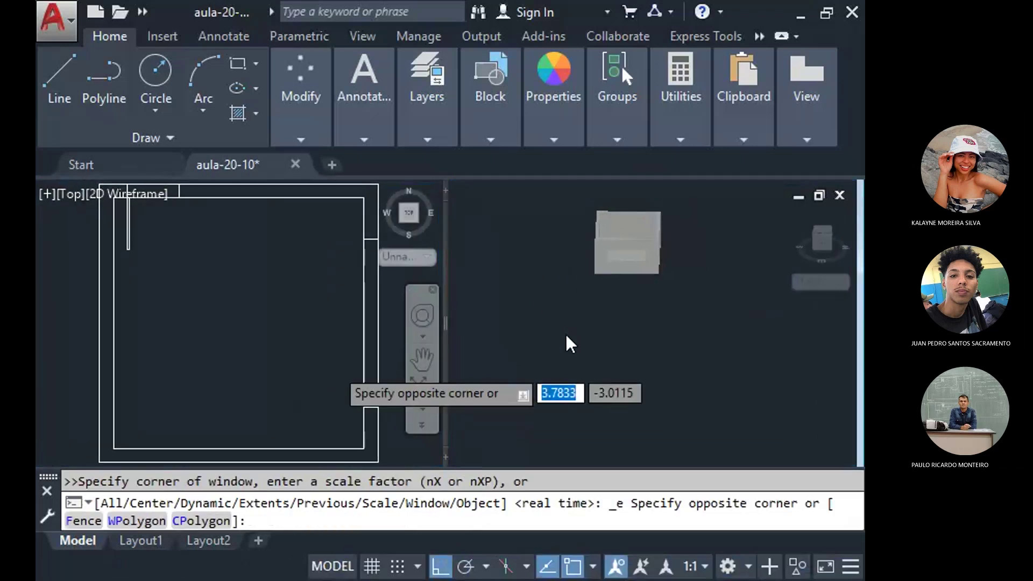
Switch the shaded right viewport to the SE Isometric view.
{"action": "left_click", "coordinate": [608, 317]}
{"action": "left_click", "coordinate": [517, 198]}
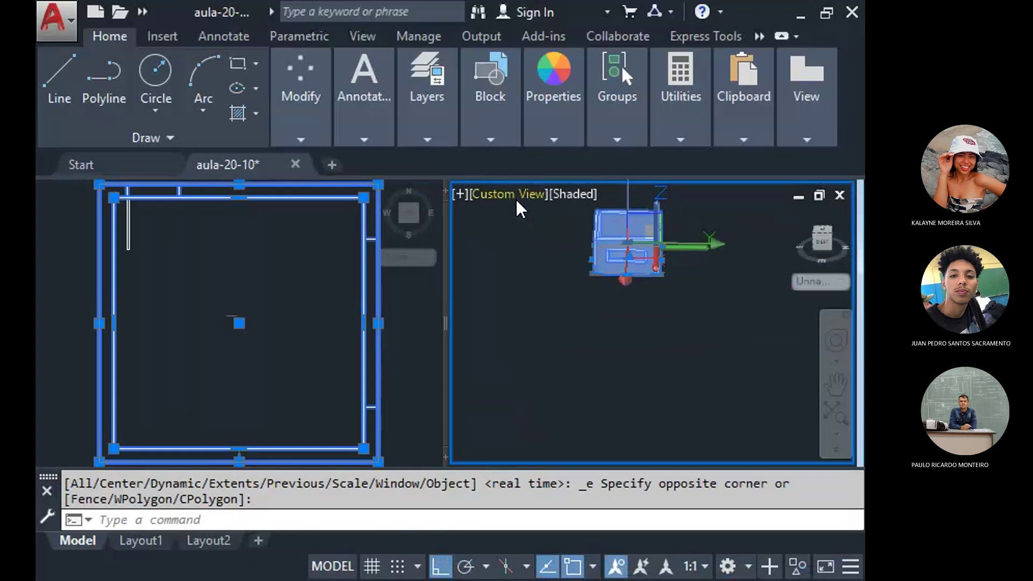
{"action": "left_click", "coordinate": [596, 401]}
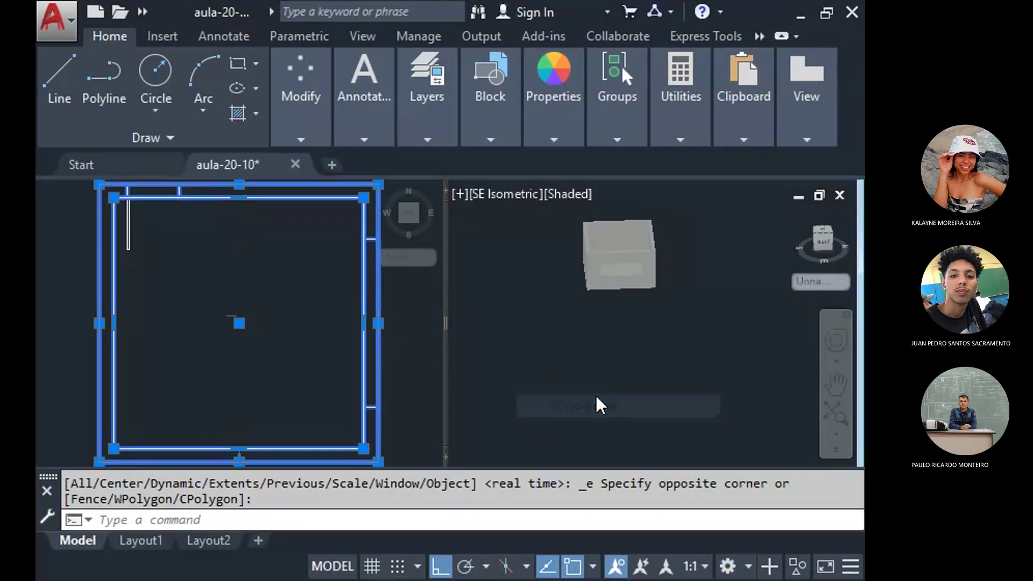
{"action": "scroll", "coordinate": [756, 237], "scroll_direction": "down", "scroll_amount": 4}
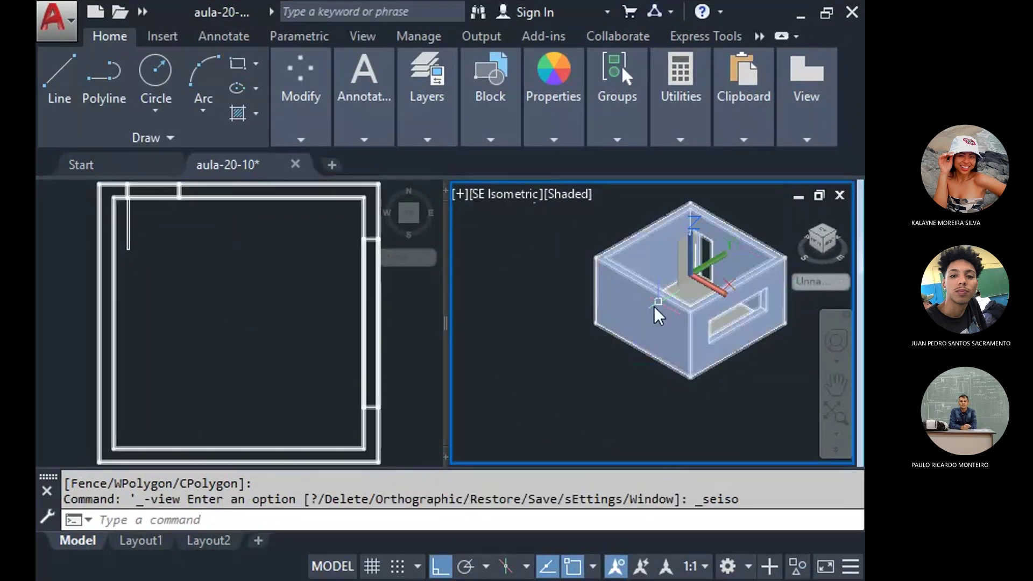
{"action": "left_click", "coordinate": [427, 333]}
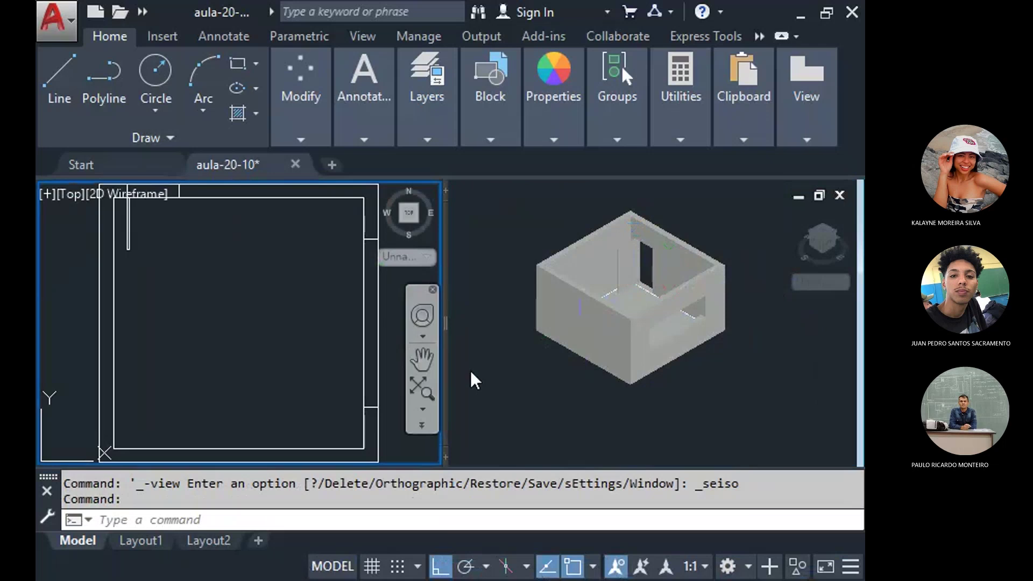
{"action": "left_click", "coordinate": [547, 421]}
Run VIEWPORTS and pick the Four: Equal layout in the Viewports dialog.
{"action": "type", "text": "VIEW"}
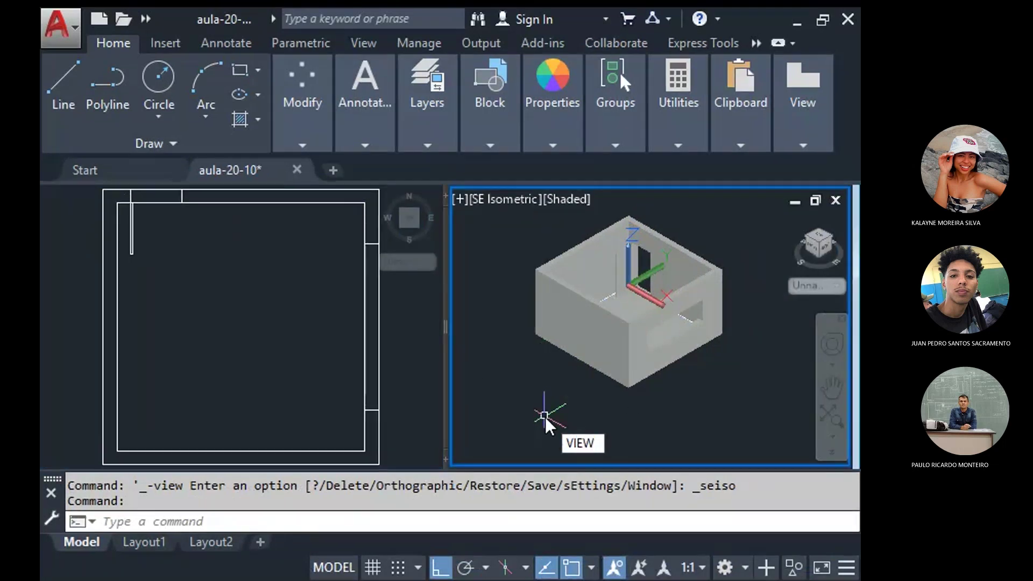
{"action": "type", "text": "p"}
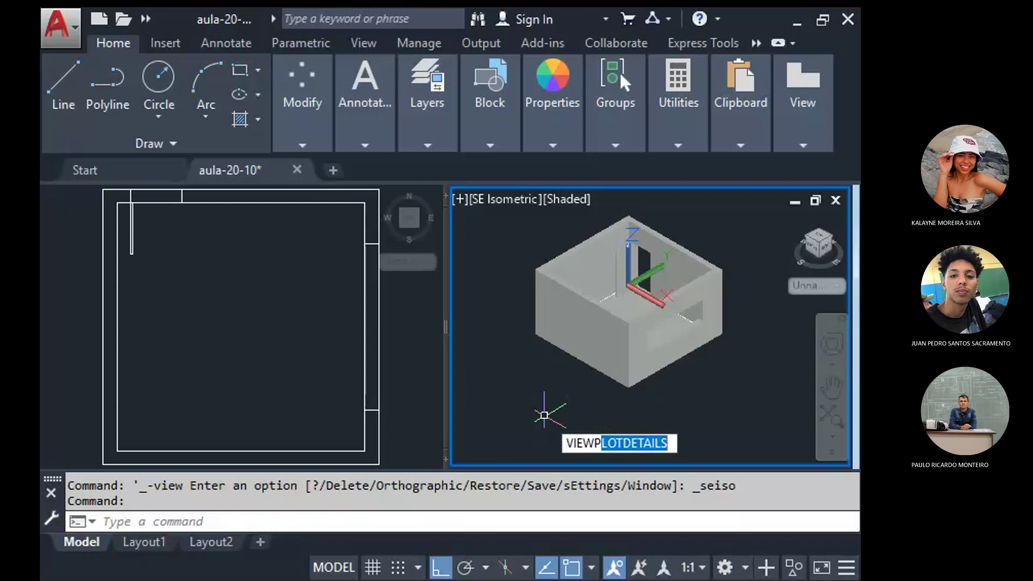
{"action": "type", "text": "orts"}
{"action": "key", "text": "Return"}
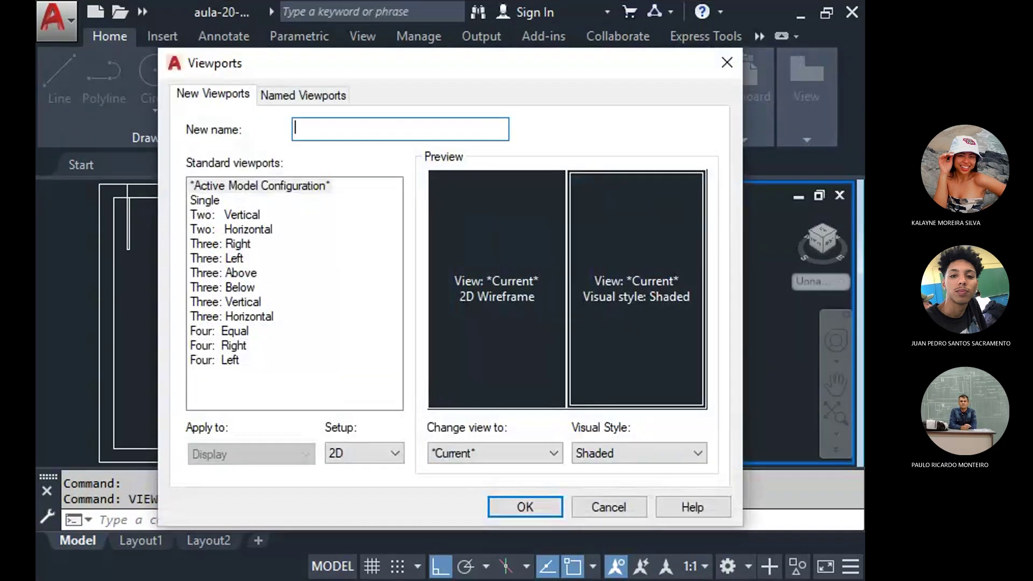
{"action": "left_click", "coordinate": [492, 331]}
{"action": "left_click", "coordinate": [668, 329]}
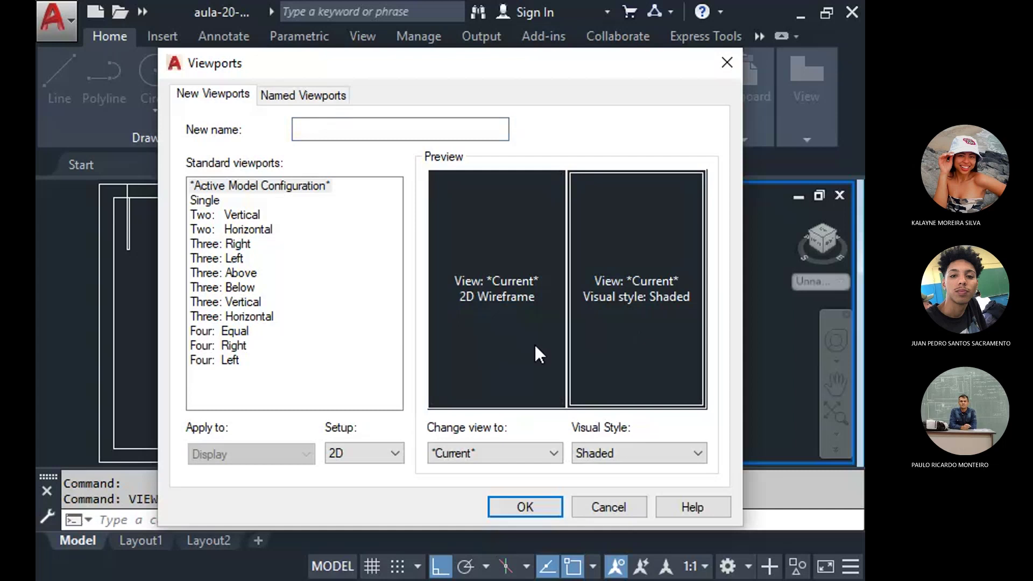
{"action": "left_click", "coordinate": [500, 291]}
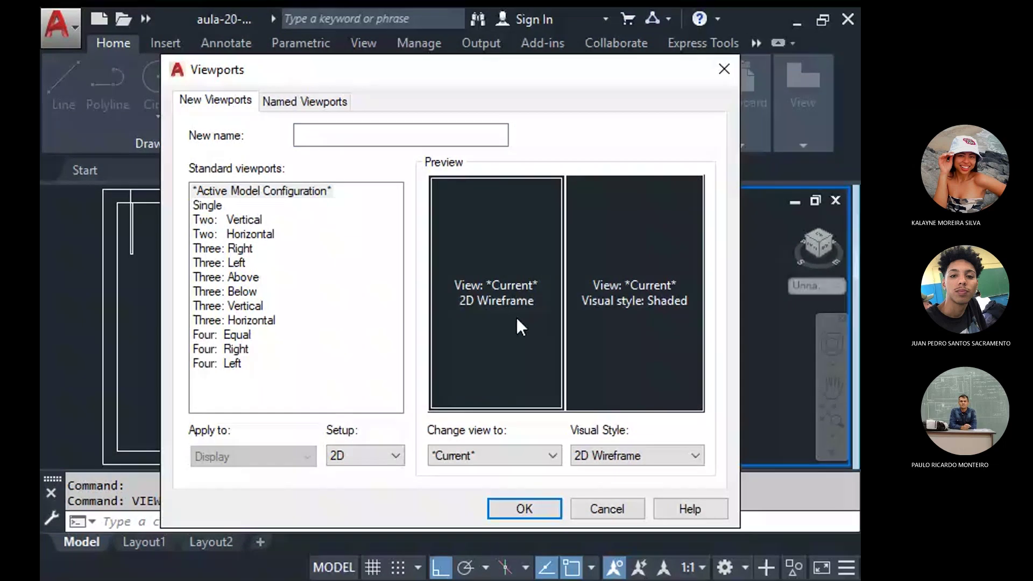
{"action": "left_click", "coordinate": [651, 325]}
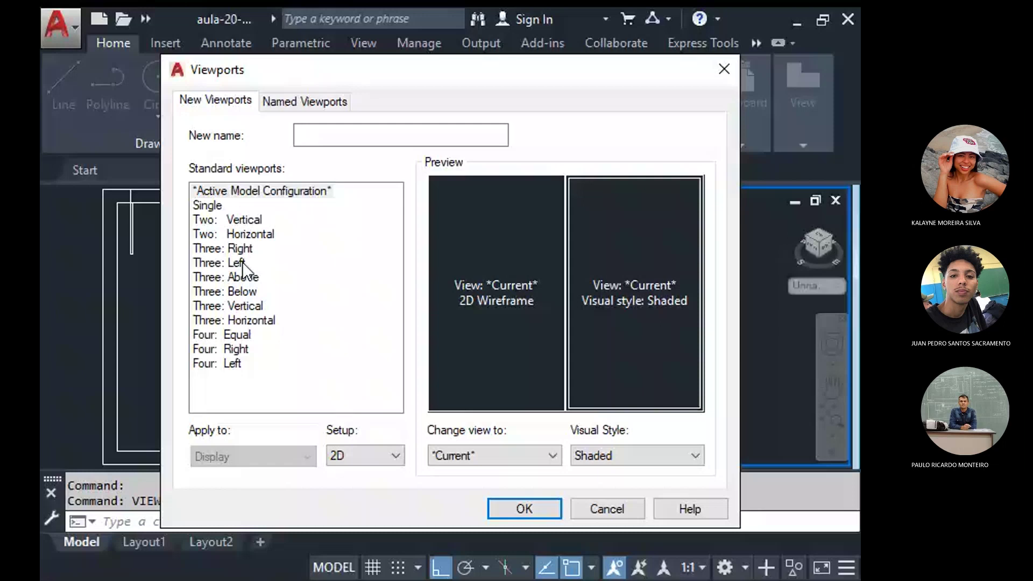
{"action": "left_click", "coordinate": [241, 262]}
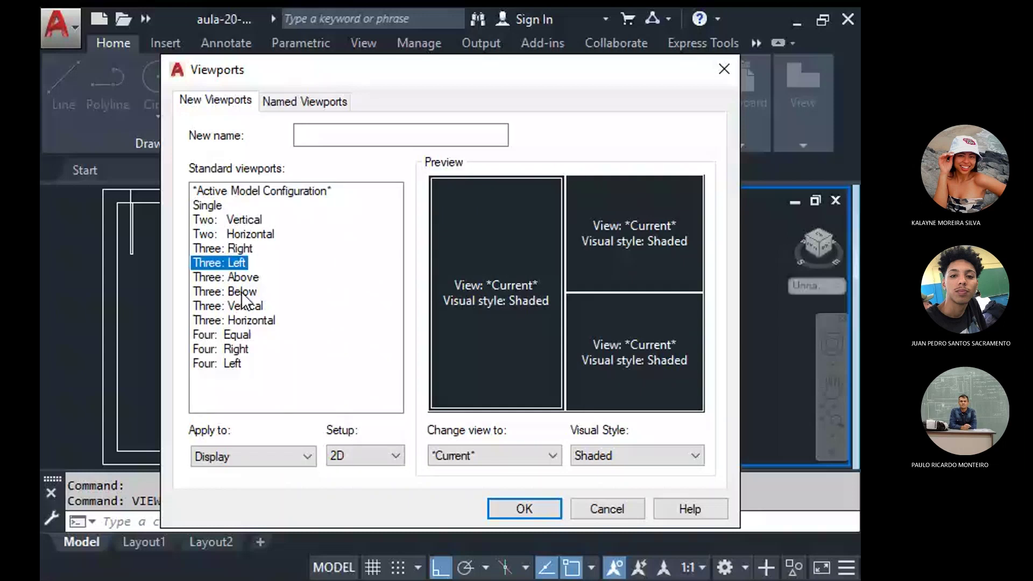
{"action": "left_click", "coordinate": [222, 335]}
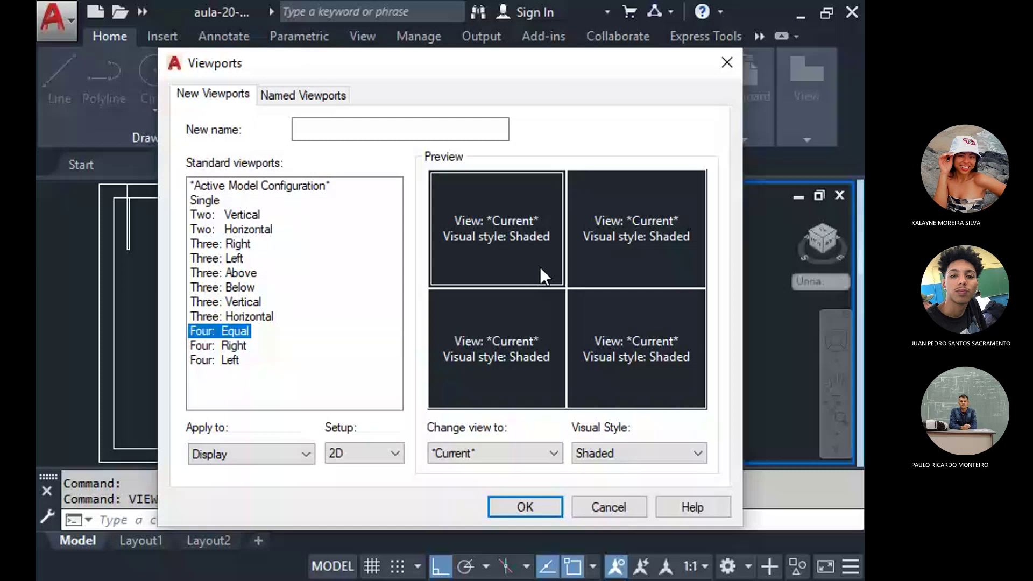
{"action": "left_click", "coordinate": [628, 225]}
Apply the four-viewport layout and set the top-left viewport to Top view.
{"action": "left_click", "coordinate": [525, 506]}
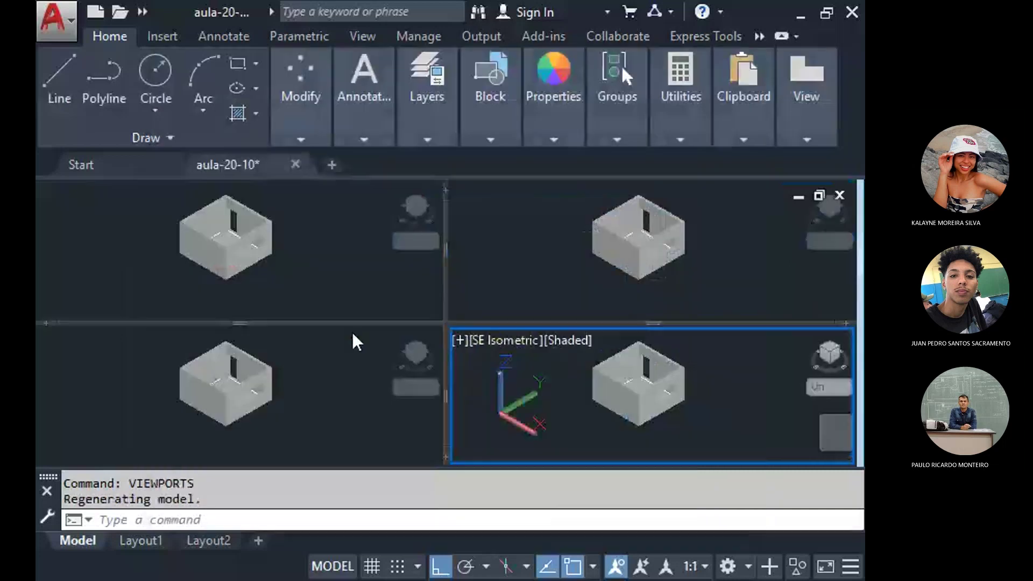
{"action": "left_click", "coordinate": [298, 271]}
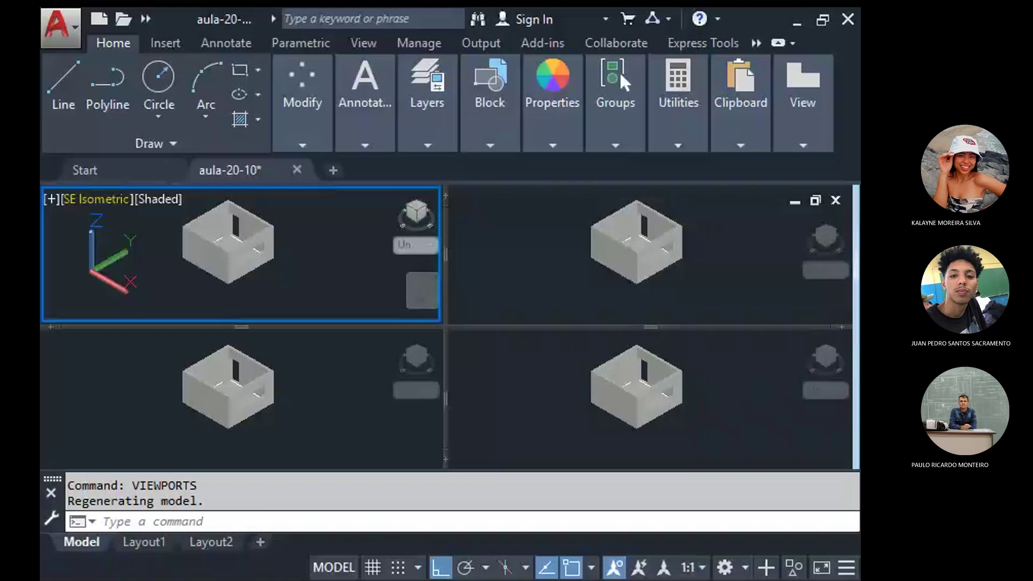
{"action": "left_click", "coordinate": [96, 199]}
{"action": "left_click", "coordinate": [105, 246]}
Cycle the bottom-left viewport through Left, Right and Front, ending on Left.
{"action": "left_click", "coordinate": [477, 204]}
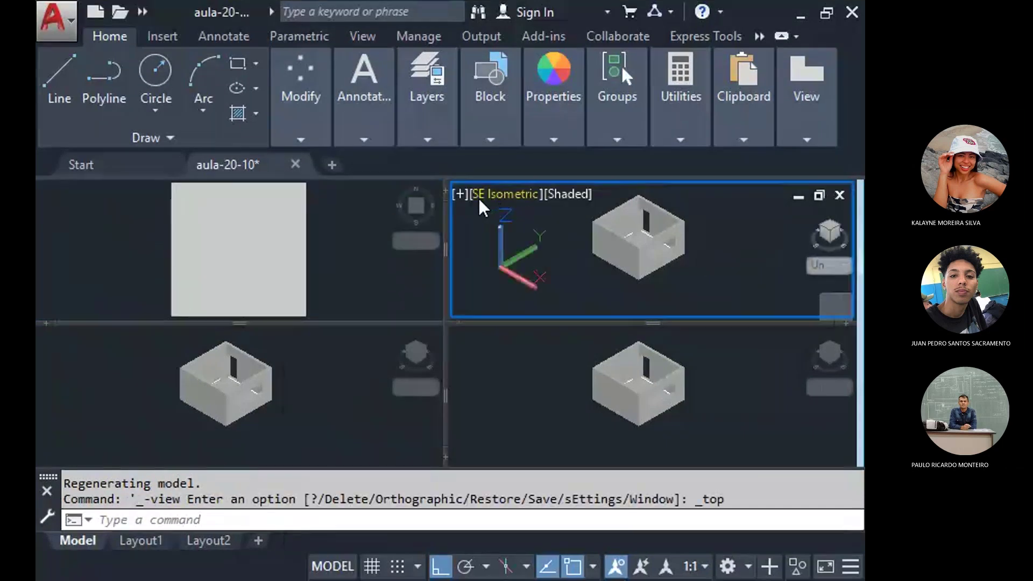
{"action": "left_click", "coordinate": [157, 349]}
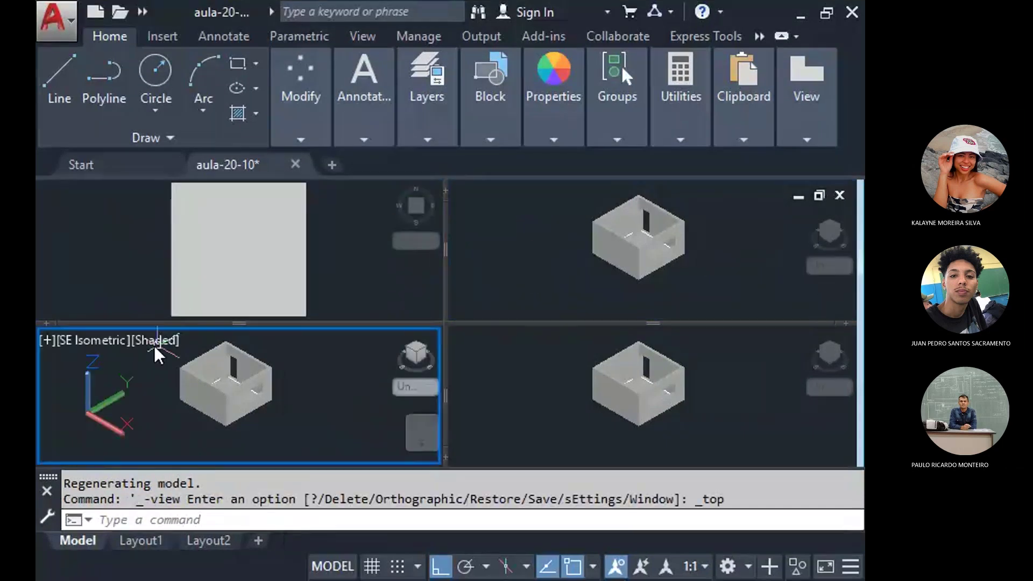
{"action": "left_click", "coordinate": [92, 341]}
{"action": "left_click", "coordinate": [108, 417]}
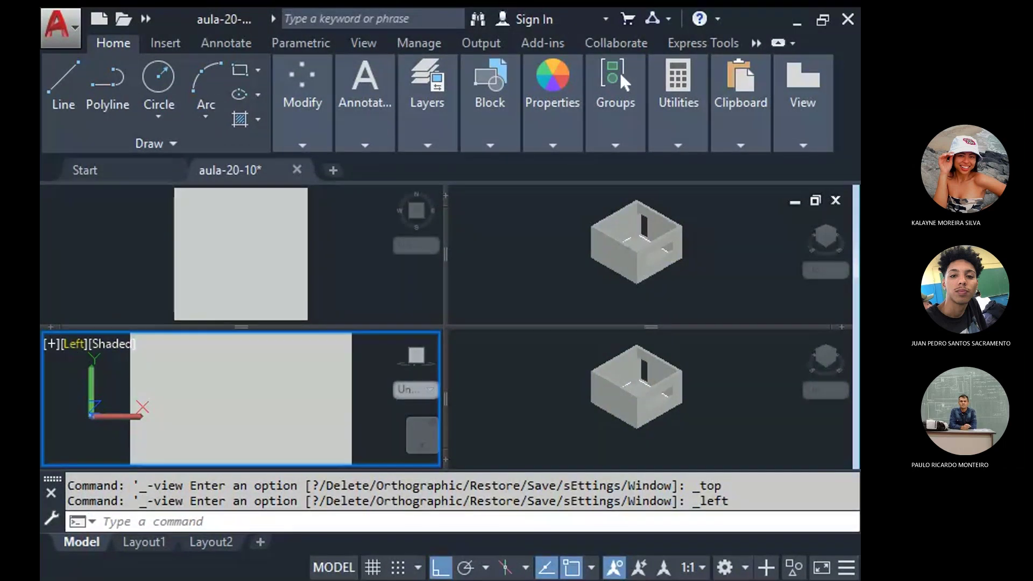
{"action": "left_click", "coordinate": [81, 343]}
{"action": "left_click", "coordinate": [108, 429]}
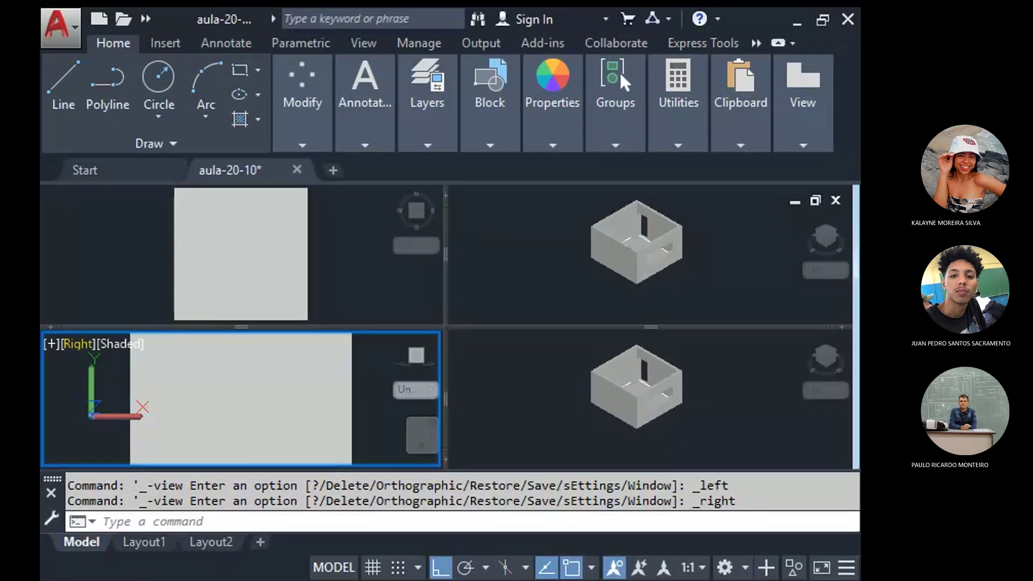
{"action": "left_click", "coordinate": [77, 344]}
{"action": "left_click", "coordinate": [108, 442]}
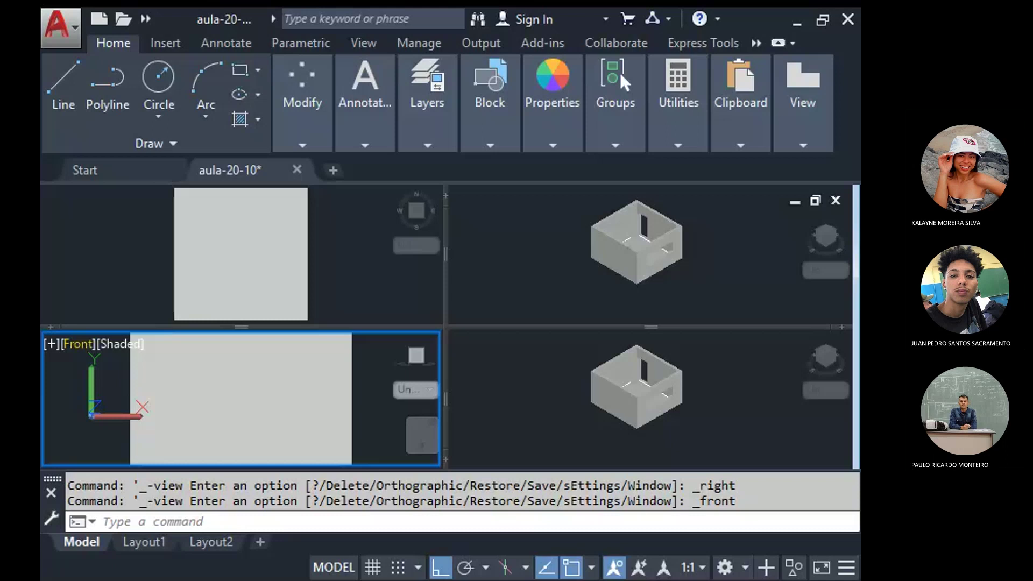
{"action": "left_click", "coordinate": [466, 338]}
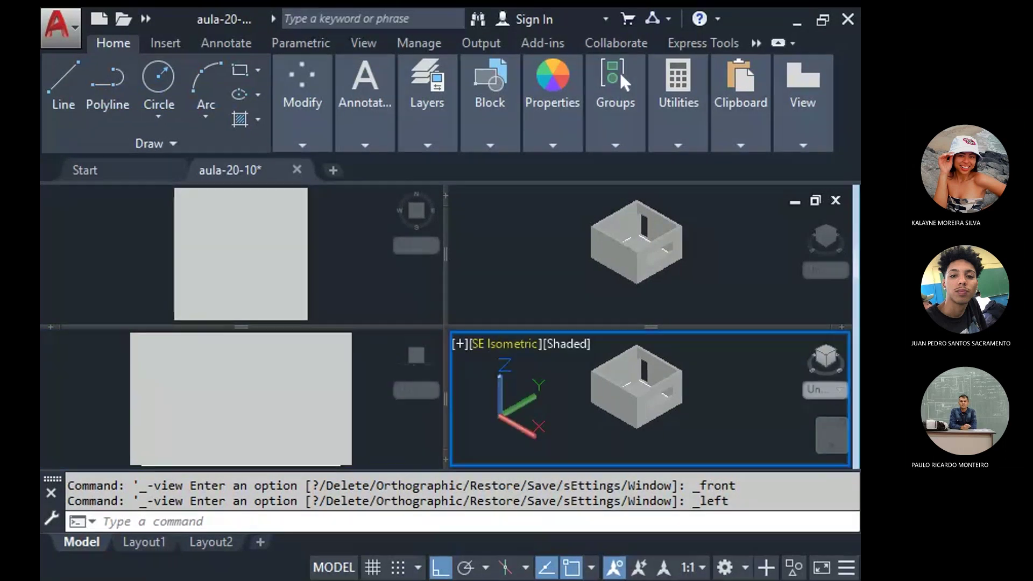
Change the bottom-right isometric viewport to a flat Front elevation.
{"action": "left_click", "coordinate": [578, 143]}
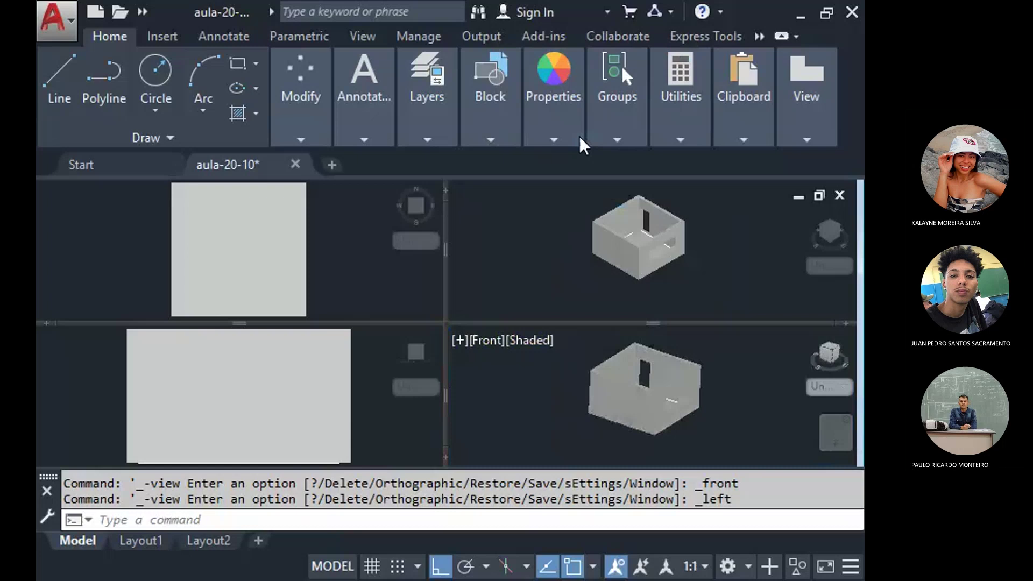
{"action": "left_click", "coordinate": [299, 359]}
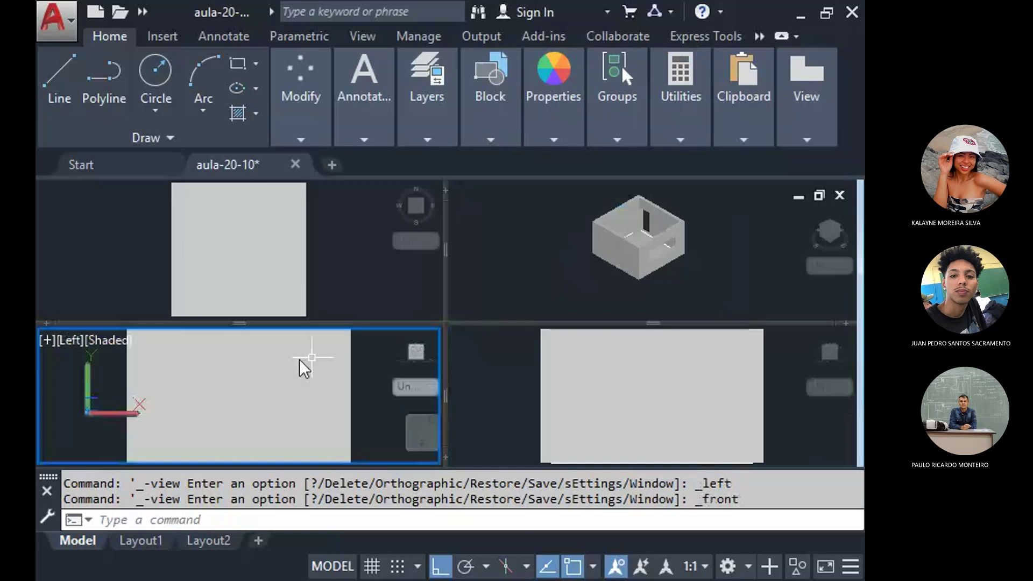
{"action": "left_click", "coordinate": [530, 340]}
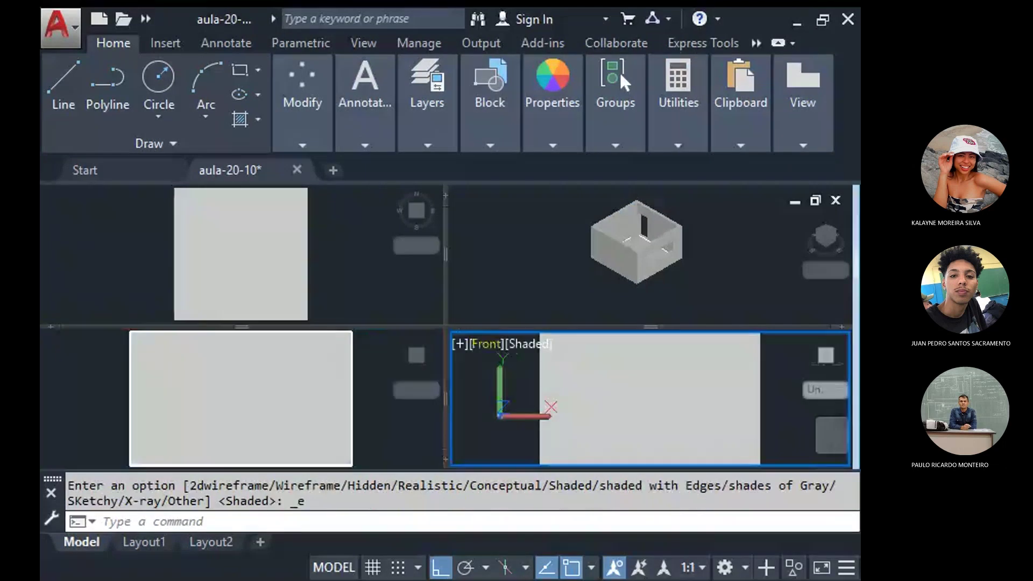
Render the Front view in X-ray and the Top plan in Sketchy style.
{"action": "left_click", "coordinate": [526, 358]}
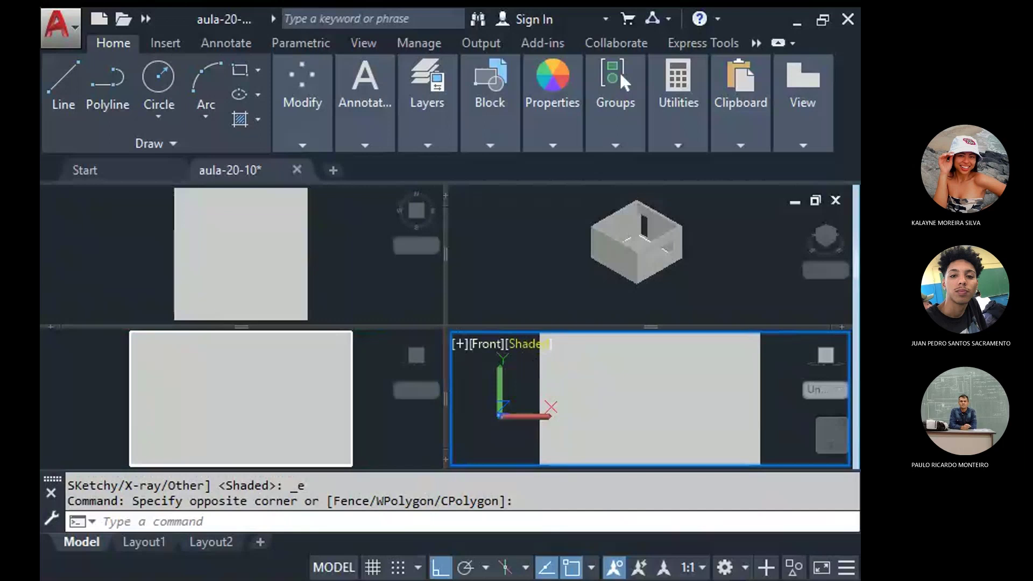
{"action": "left_click", "coordinate": [526, 344]}
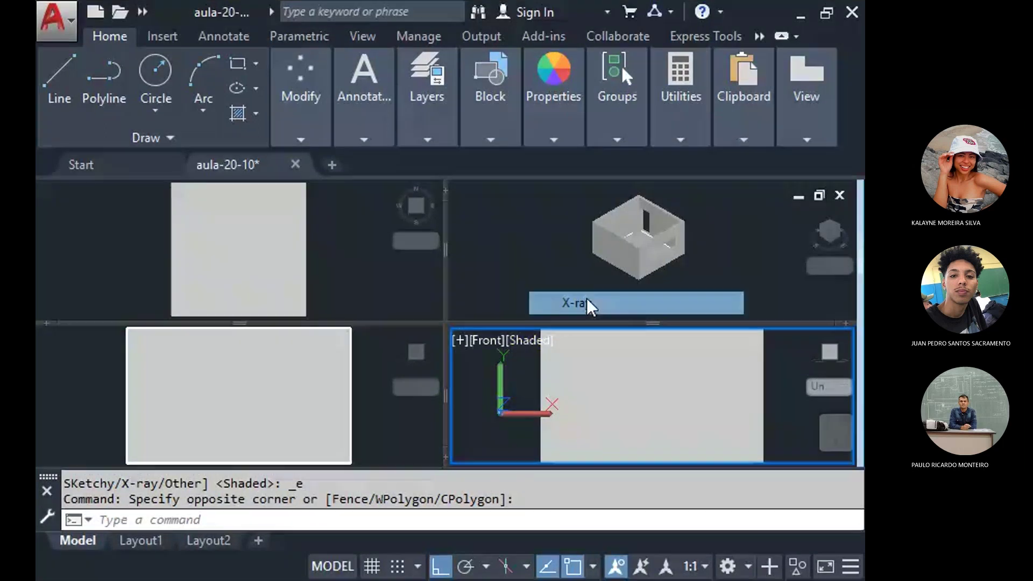
{"action": "left_click", "coordinate": [587, 299]}
{"action": "left_click", "coordinate": [122, 218]}
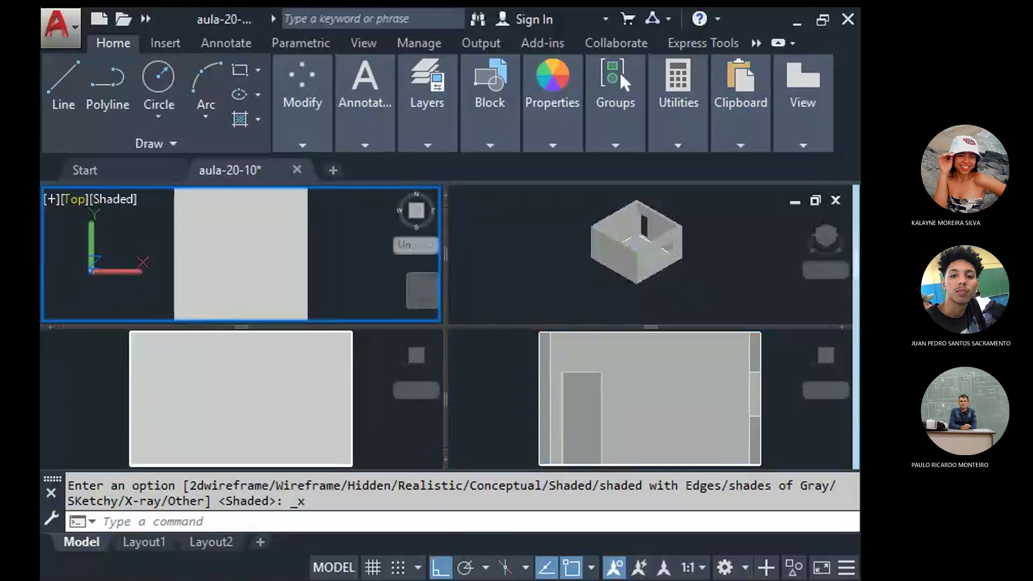
{"action": "left_click", "coordinate": [115, 202]}
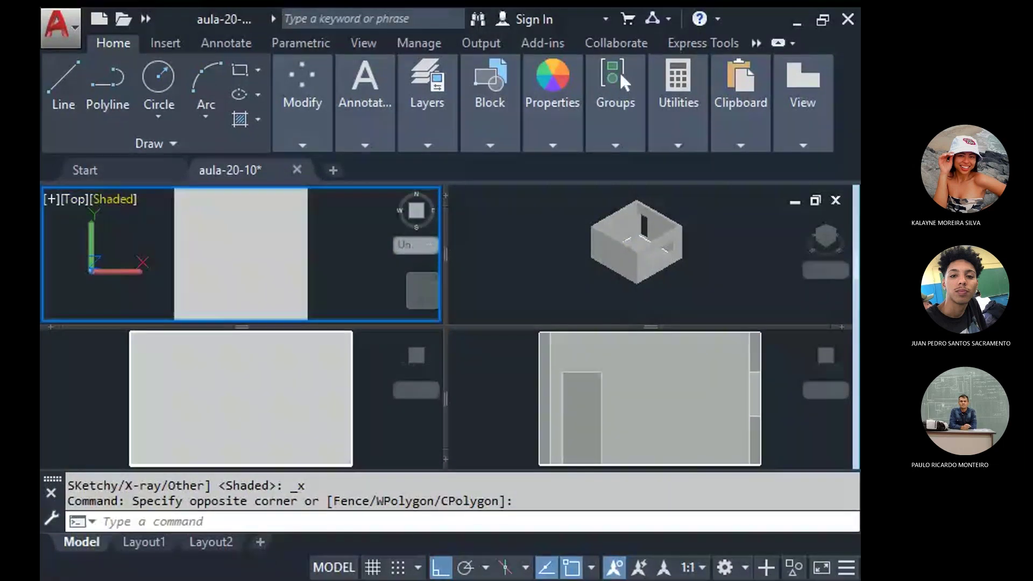
{"action": "left_click", "coordinate": [563, 259]}
{"action": "scroll", "coordinate": [563, 238], "scroll_direction": "up", "scroll_amount": 3}
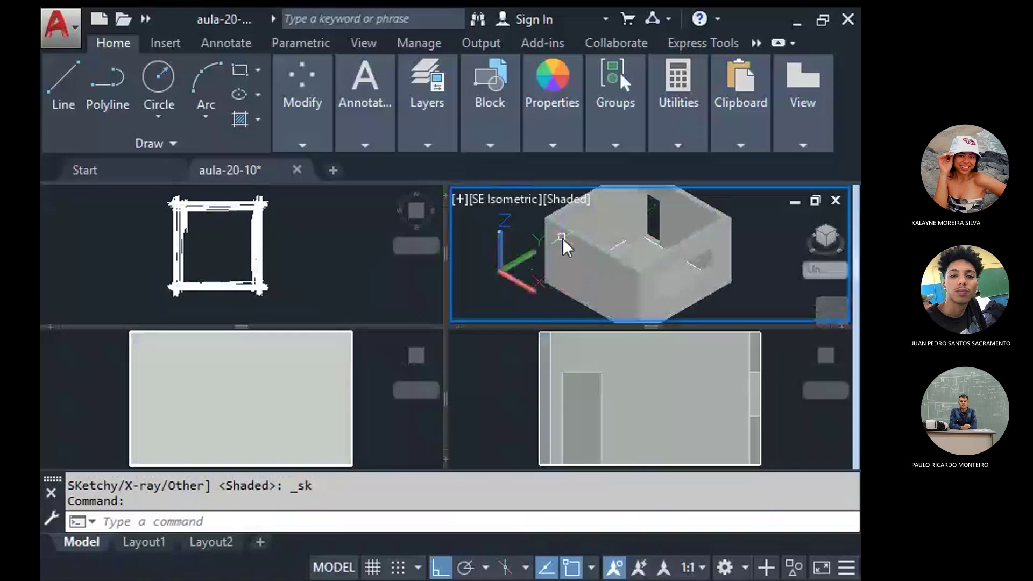
{"action": "left_click", "coordinate": [486, 369]}
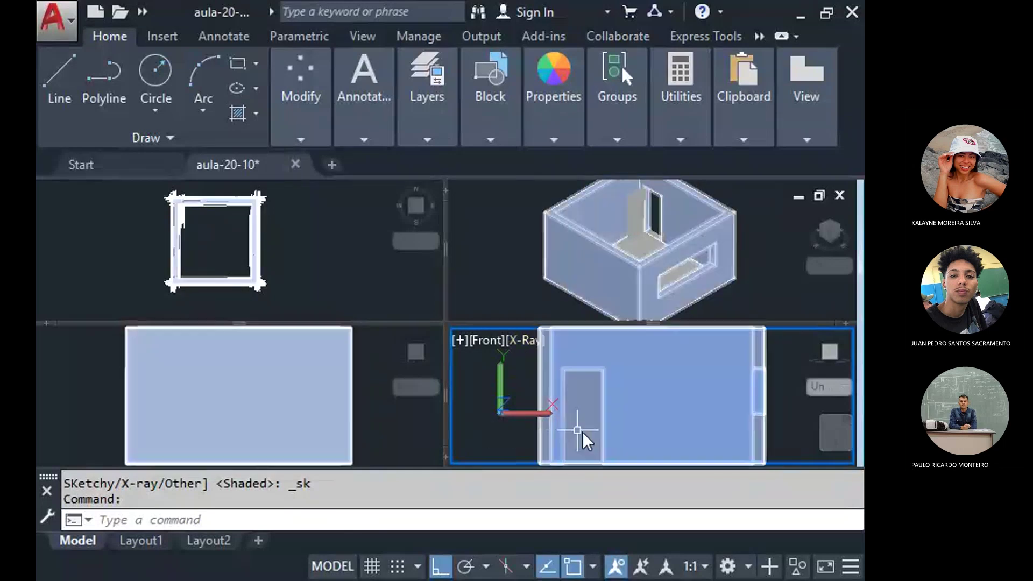
Make the lower-left view a Right-side view, Shaded with Edges.
{"action": "left_click", "coordinate": [52, 389]}
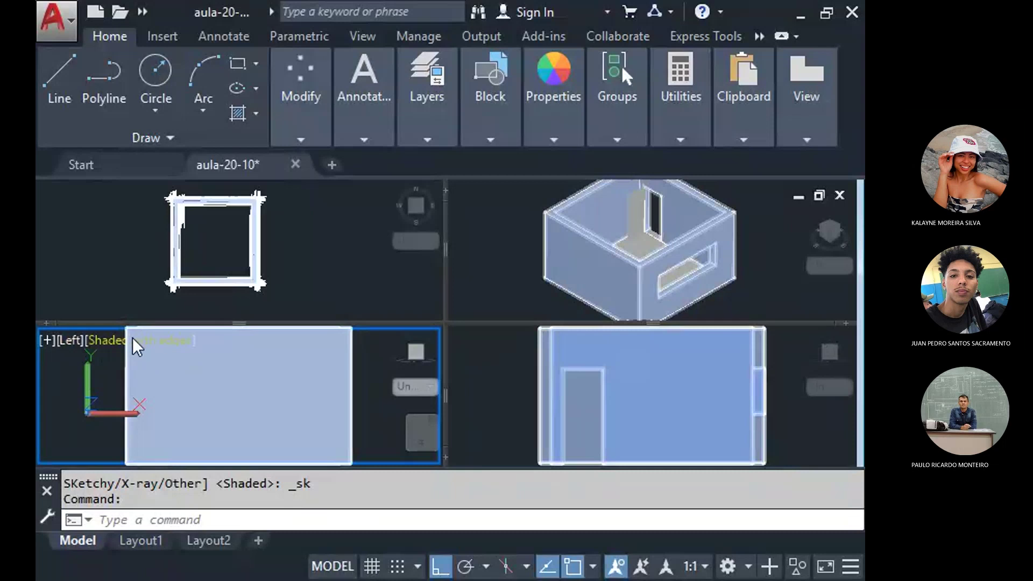
{"action": "left_click", "coordinate": [161, 343]}
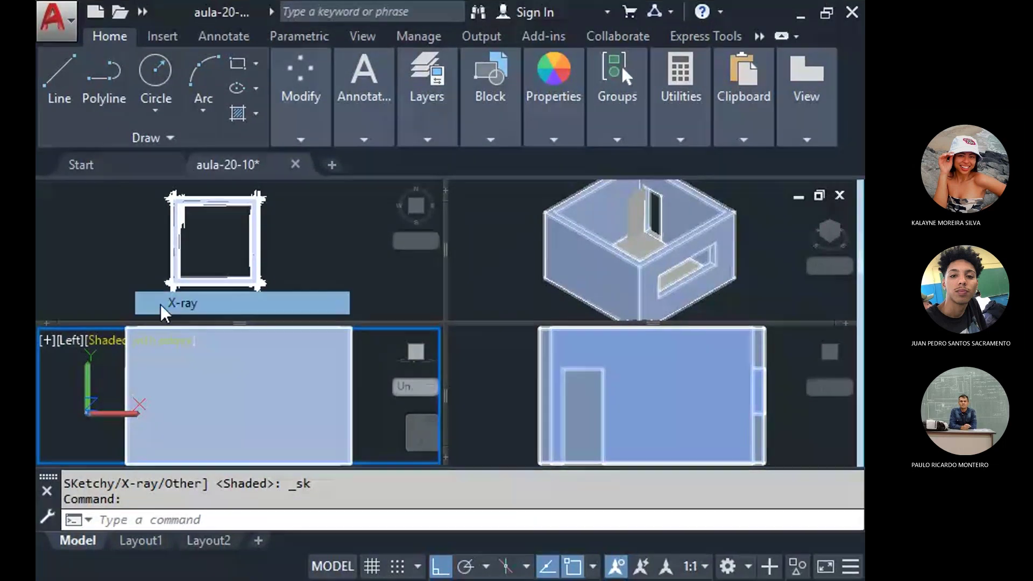
{"action": "left_click", "coordinate": [163, 309]}
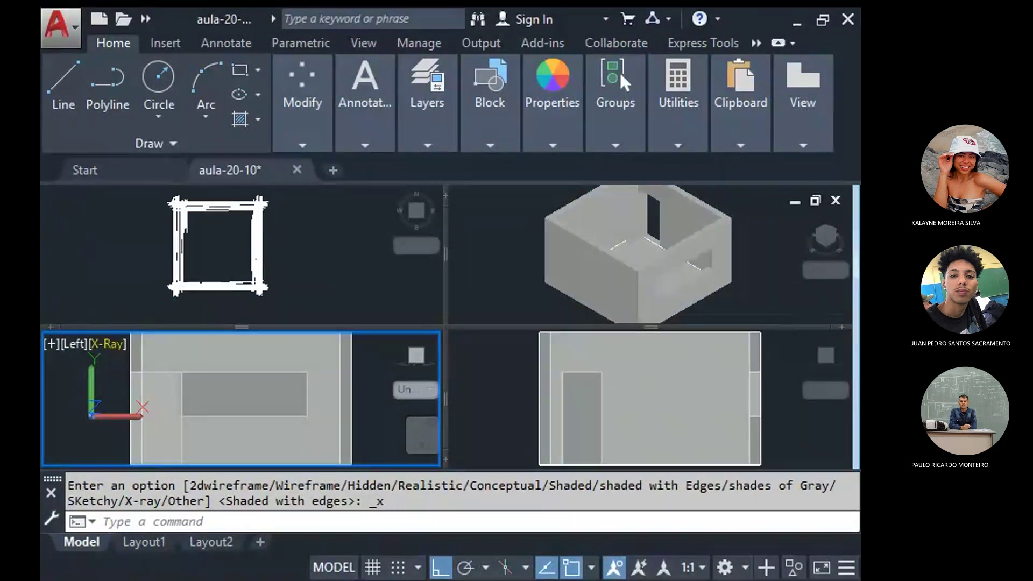
{"action": "left_click", "coordinate": [108, 344]}
{"action": "left_click", "coordinate": [124, 261]}
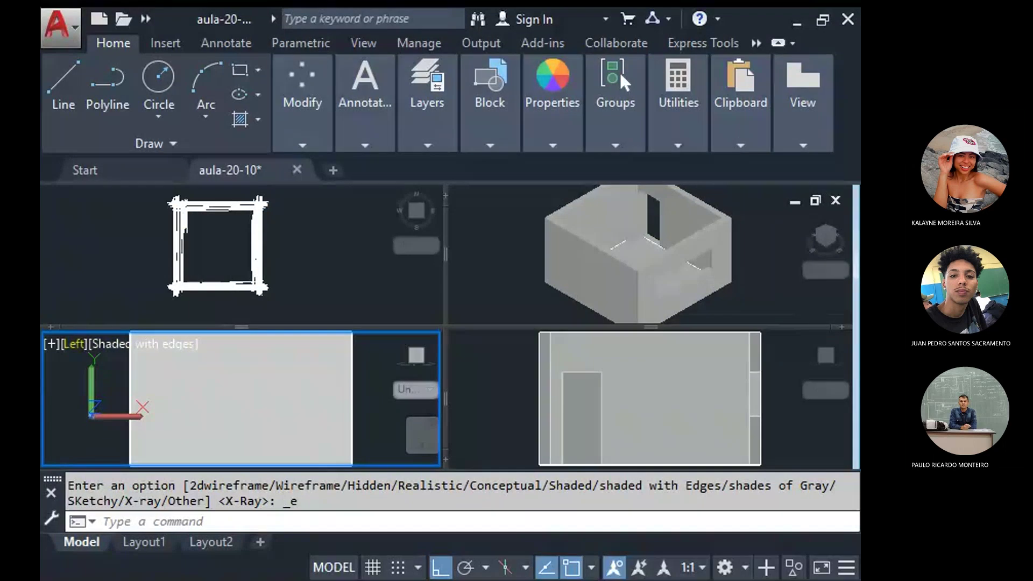
{"action": "left_click", "coordinate": [75, 344]}
{"action": "left_click", "coordinate": [97, 215]}
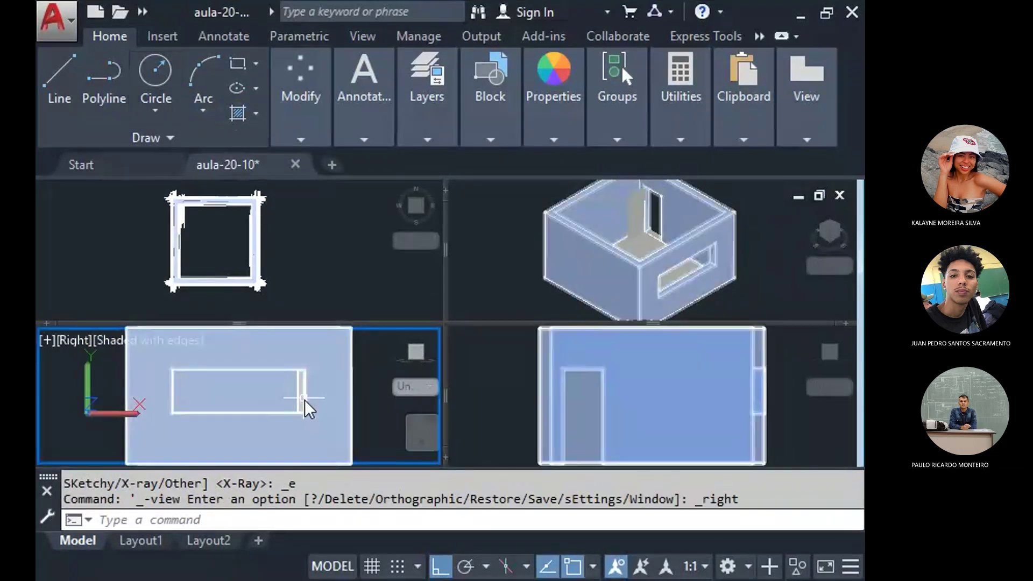
{"action": "scroll", "coordinate": [304, 399], "scroll_direction": "up", "scroll_amount": 1}
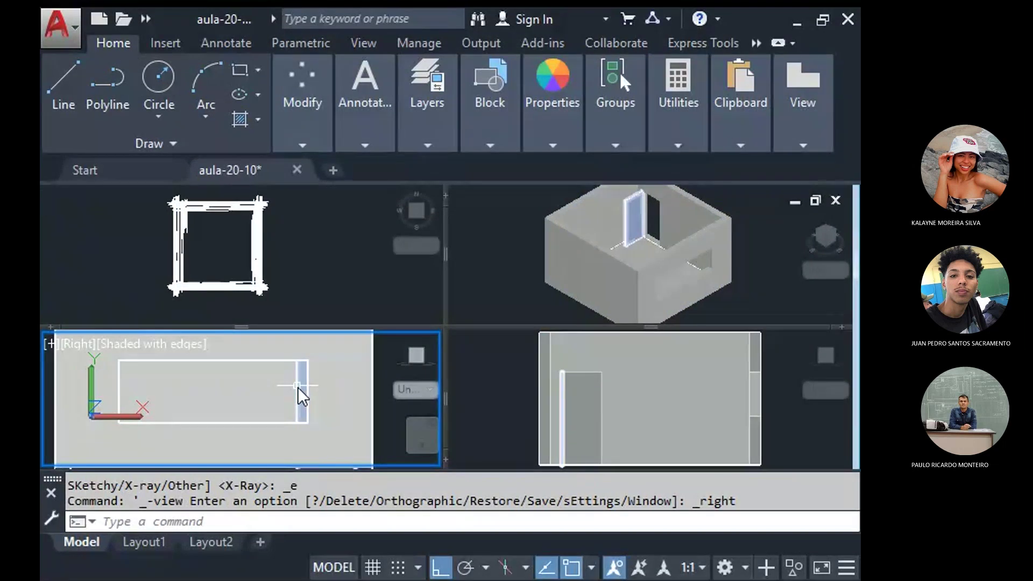
{"action": "left_click", "coordinate": [631, 215]}
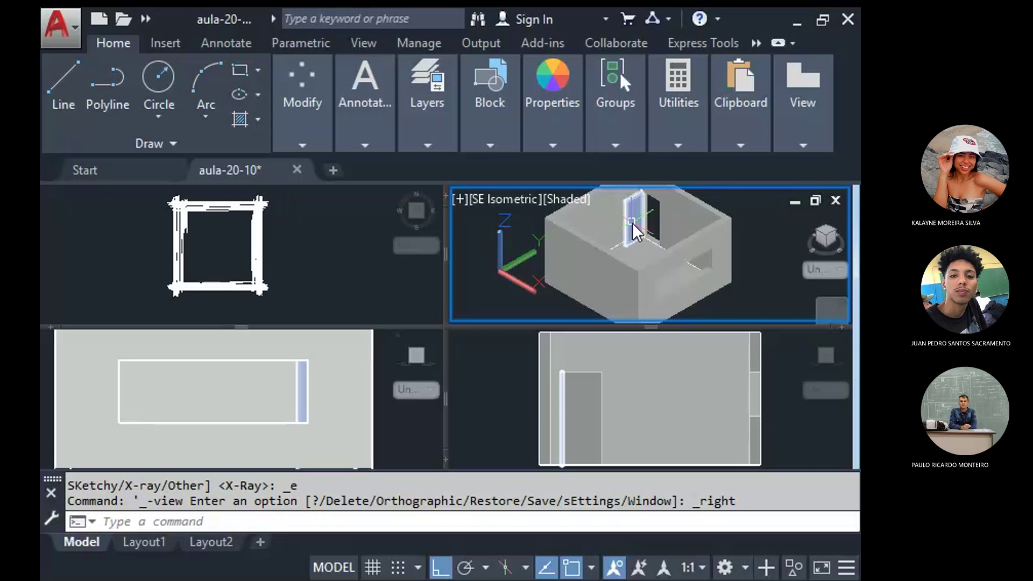
{"action": "left_click", "coordinate": [121, 245]}
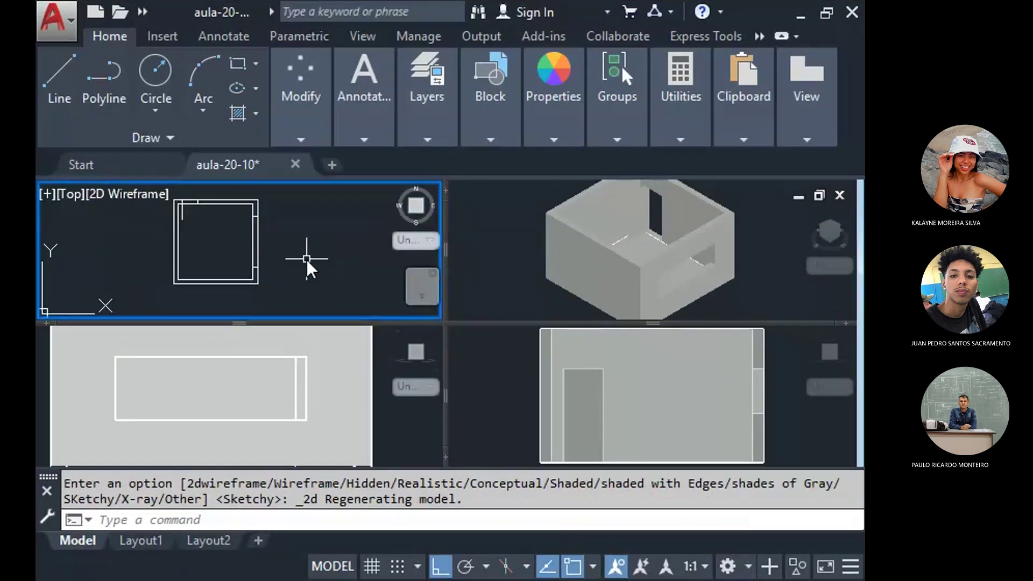
{"action": "scroll", "coordinate": [191, 225], "scroll_direction": "up", "scroll_amount": 2}
{"action": "scroll", "coordinate": [230, 254], "scroll_direction": "down", "scroll_amount": 2}
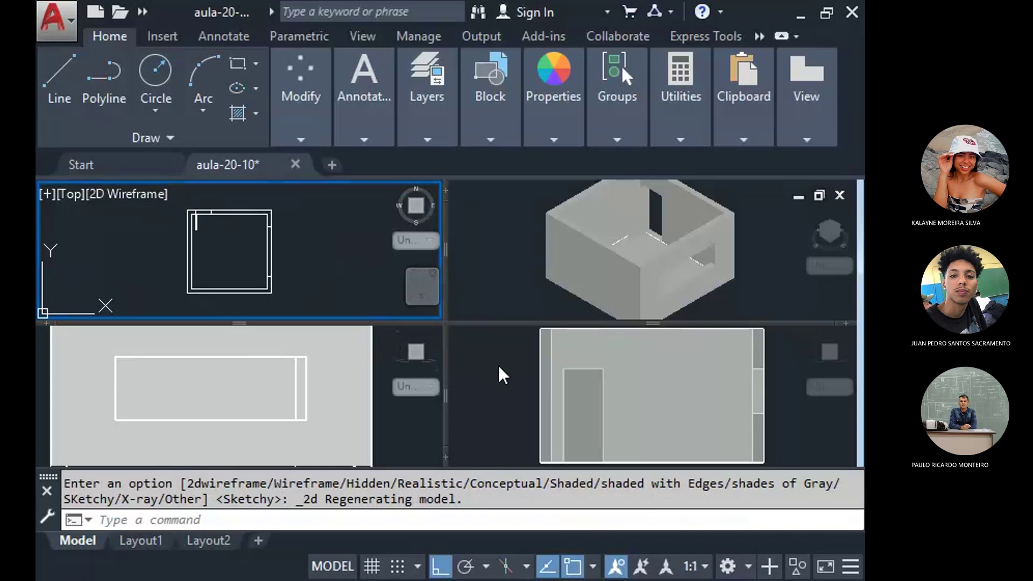
{"action": "left_click", "coordinate": [489, 387]}
{"action": "left_click", "coordinate": [496, 256]}
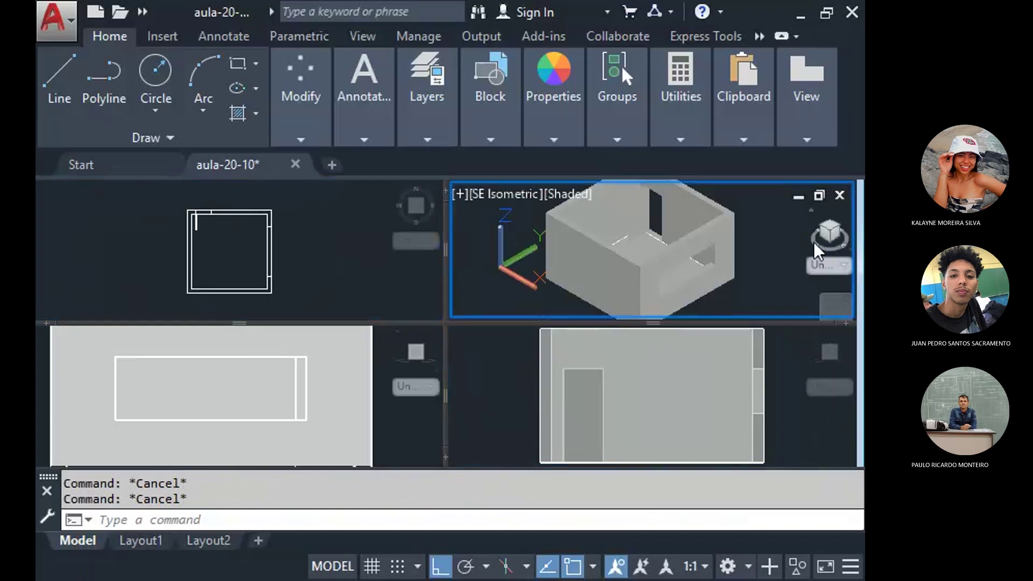
{"action": "type", "text": "Viwe"}
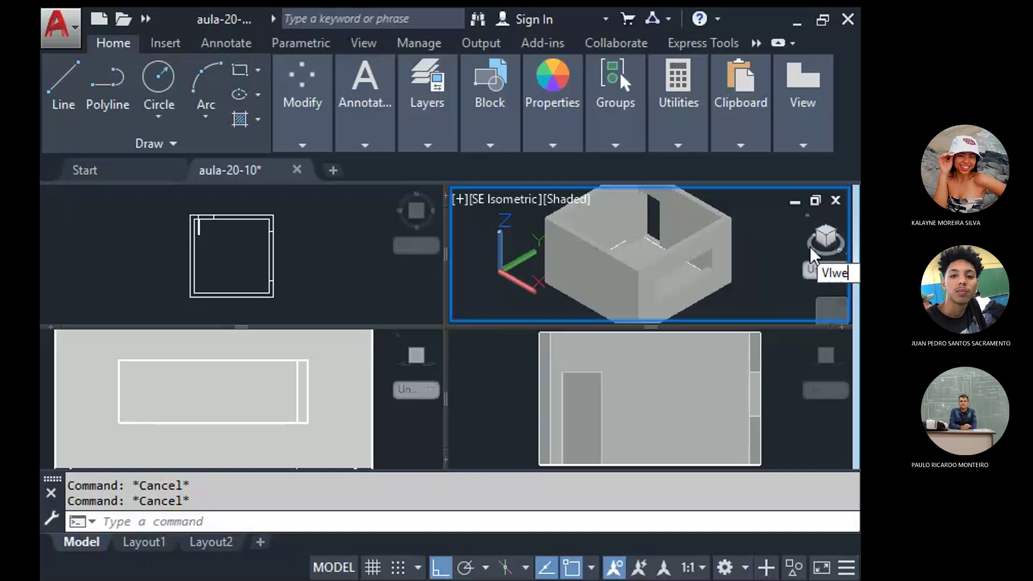
{"action": "type", "text": "po"}
{"action": "key", "text": "BackSpace"}
{"action": "key", "text": "BackSpace"}
{"action": "key", "text": "BackSpace"}
{"action": "key", "text": "BackSpace"}
{"action": "key", "text": "BackSpace"}
Run VIEWPORTS and apply the Three: Right layout.
{"action": "type", "text": "IEWP"}
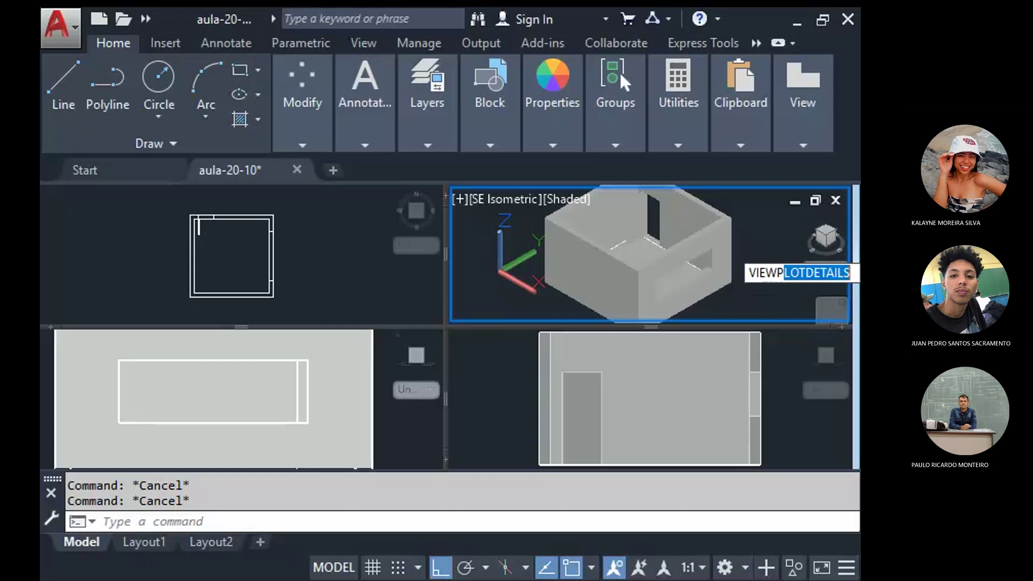
{"action": "type", "text": "ORTS"}
{"action": "key", "text": "Return"}
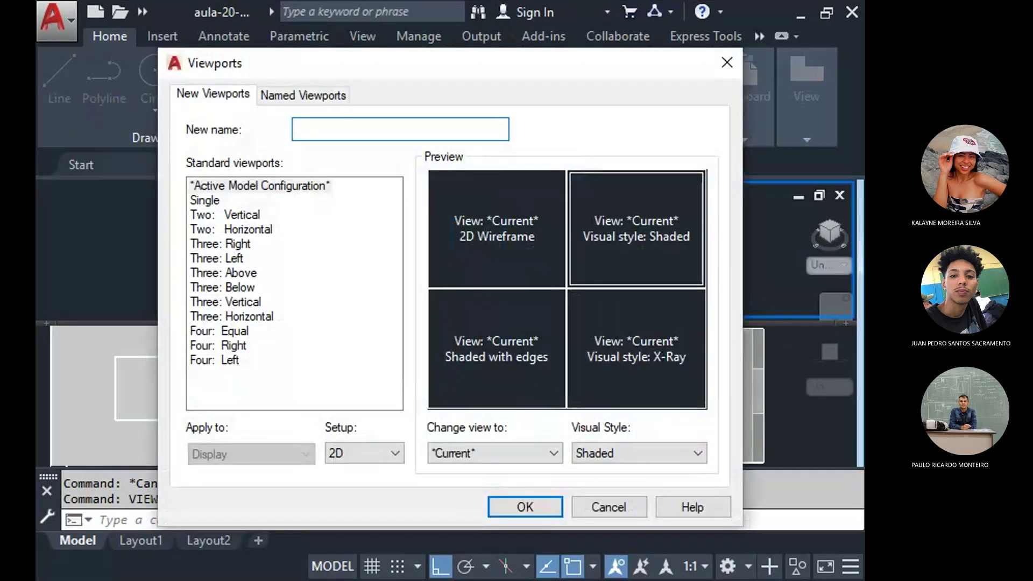
{"action": "left_click", "coordinate": [241, 257]}
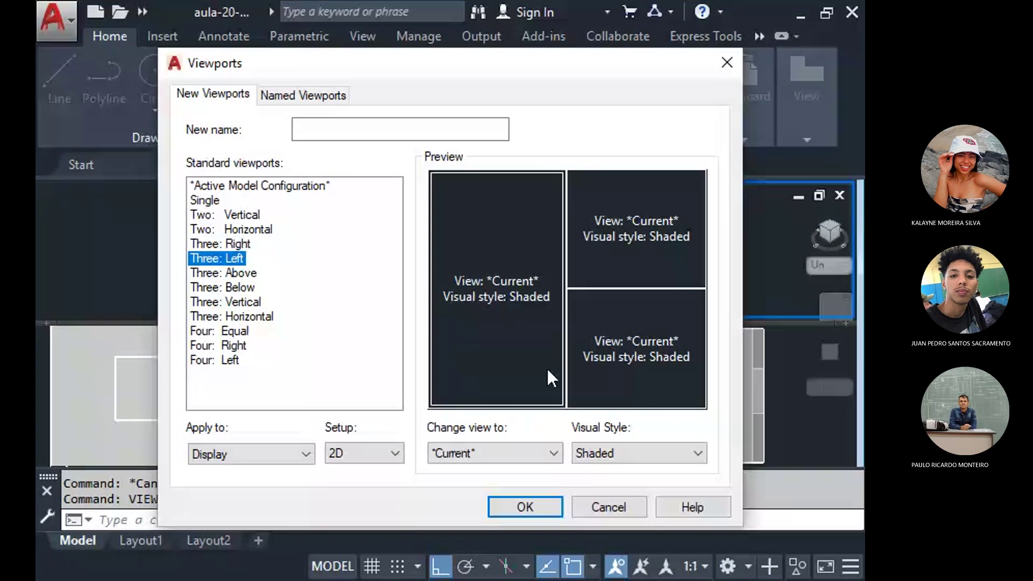
{"action": "key", "text": "Up"}
{"action": "key", "text": "Return"}
Clear the room selection and set the top-left viewport to Top plan in 2D Wireframe.
{"action": "left_click", "coordinate": [539, 235]}
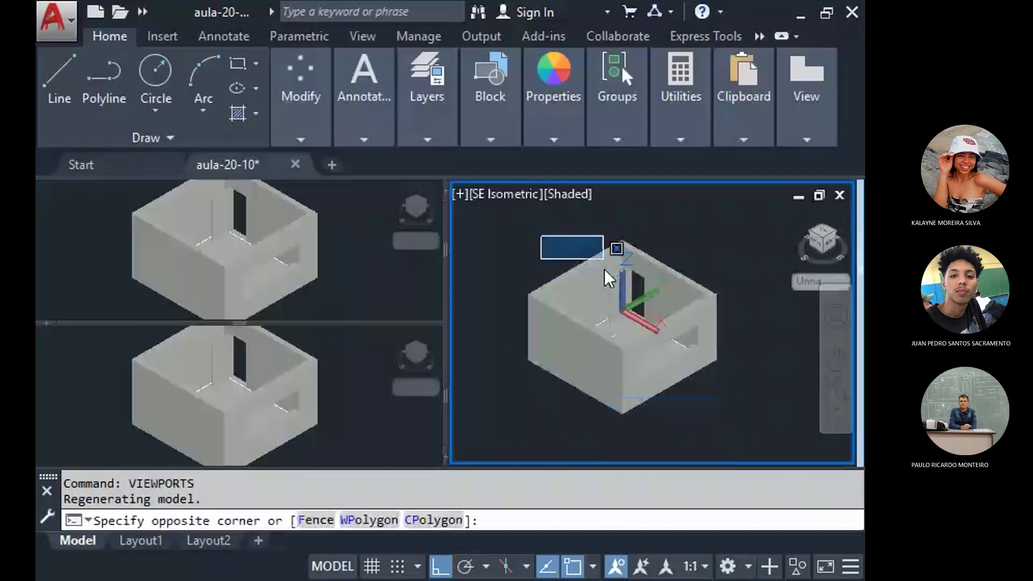
{"action": "left_click", "coordinate": [581, 280]}
{"action": "scroll", "coordinate": [581, 280], "scroll_direction": "up", "scroll_amount": 2}
{"action": "left_click", "coordinate": [191, 229]}
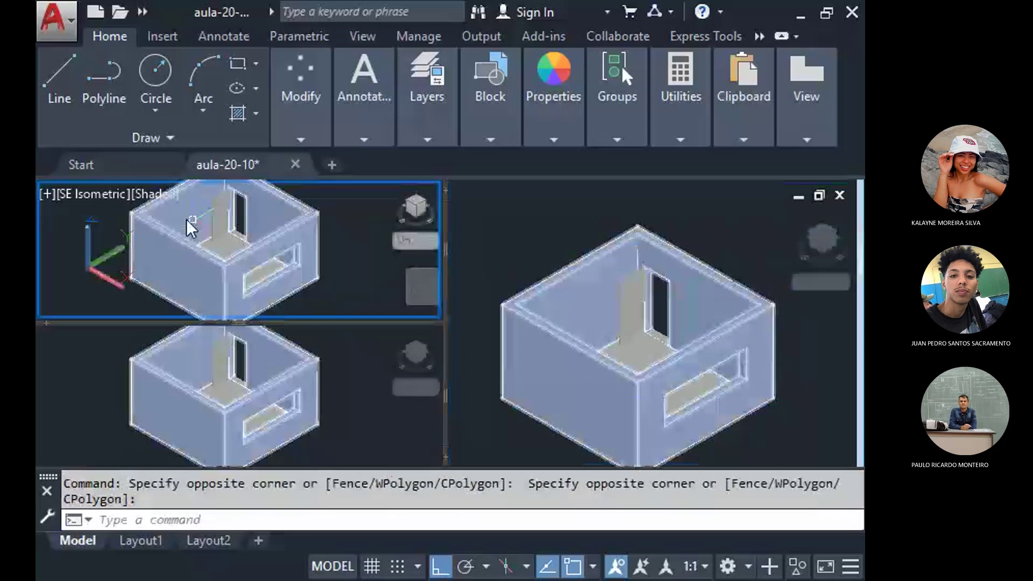
{"action": "key", "text": "Escape"}
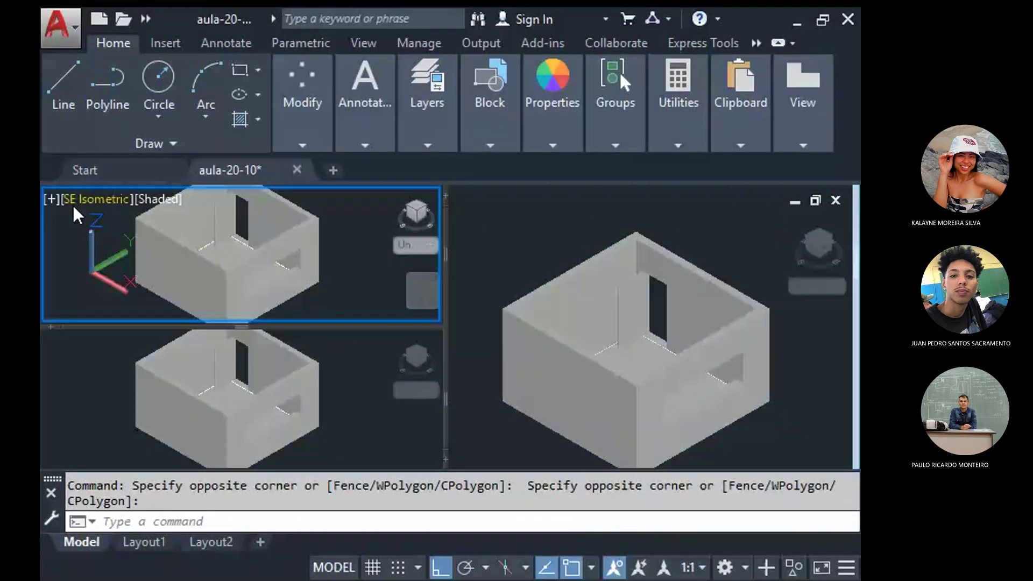
{"action": "left_click", "coordinate": [97, 199]}
{"action": "left_click", "coordinate": [107, 225]}
{"action": "left_click", "coordinate": [107, 201]}
{"action": "left_click", "coordinate": [129, 215]}
Cycle the lower-left viewport through Right and Back, ending on the Left view.
{"action": "left_click", "coordinate": [147, 352]}
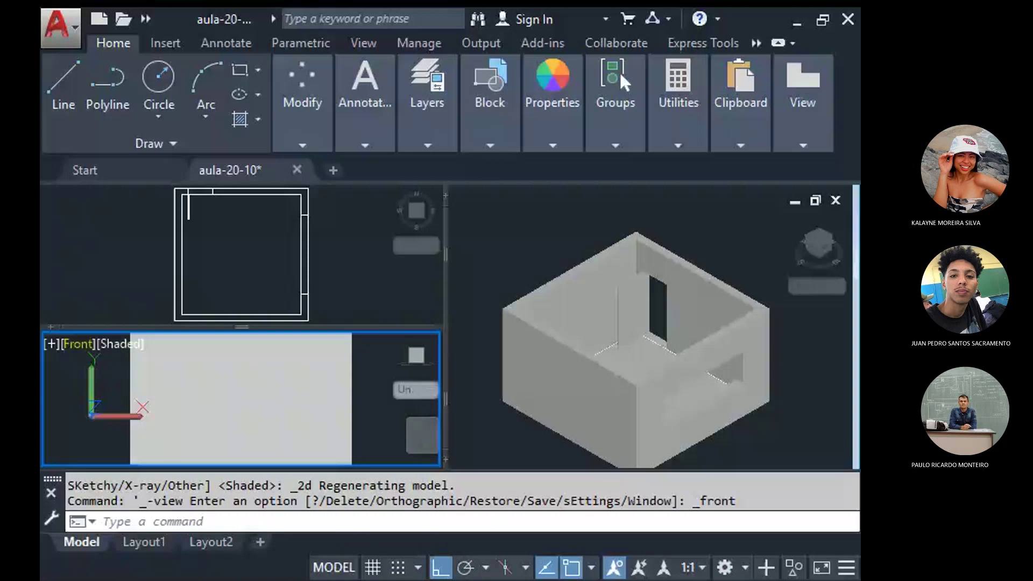
{"action": "left_click", "coordinate": [77, 344]}
{"action": "left_click", "coordinate": [161, 110]}
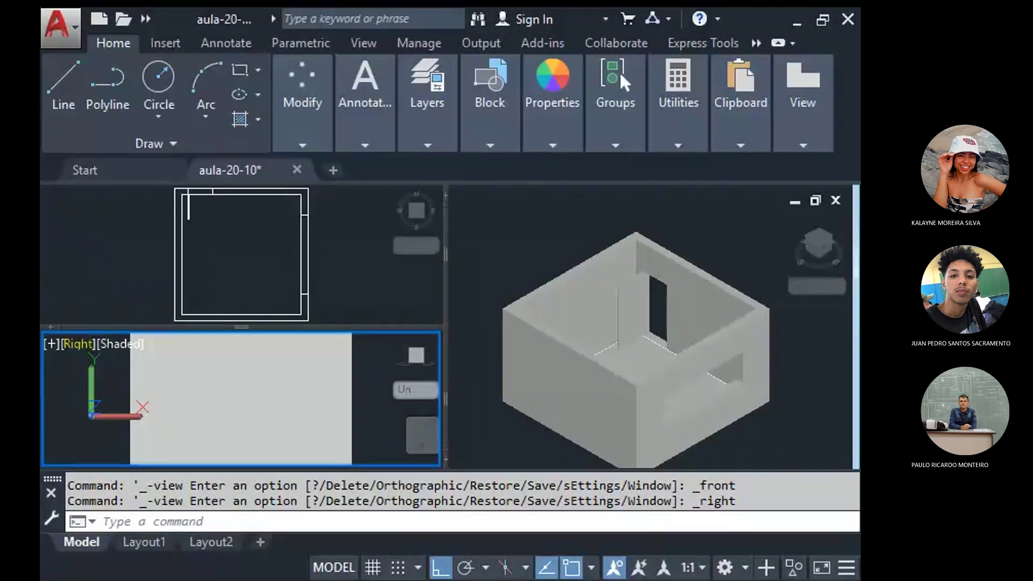
{"action": "left_click", "coordinate": [83, 351]}
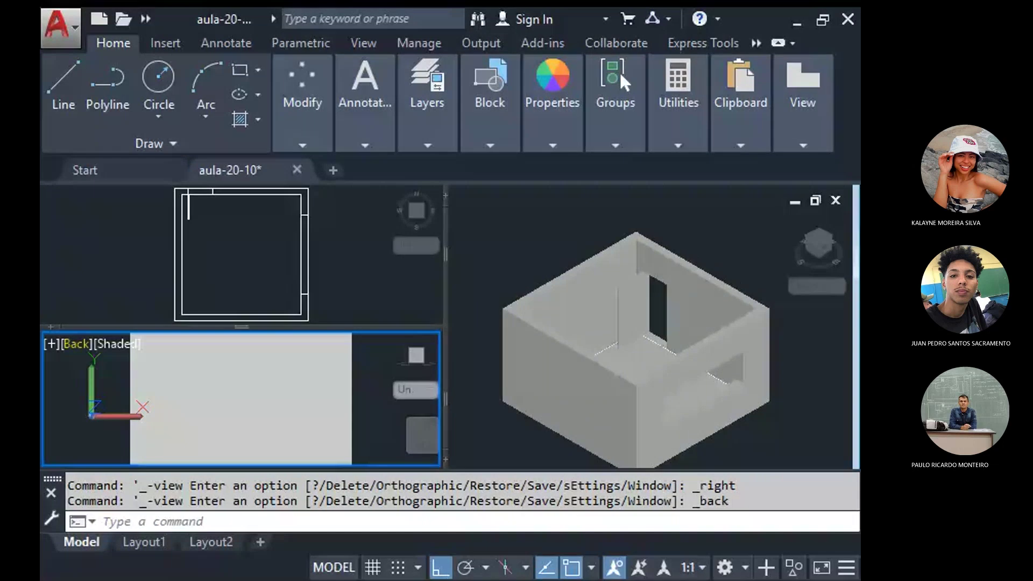
{"action": "left_click", "coordinate": [82, 356]}
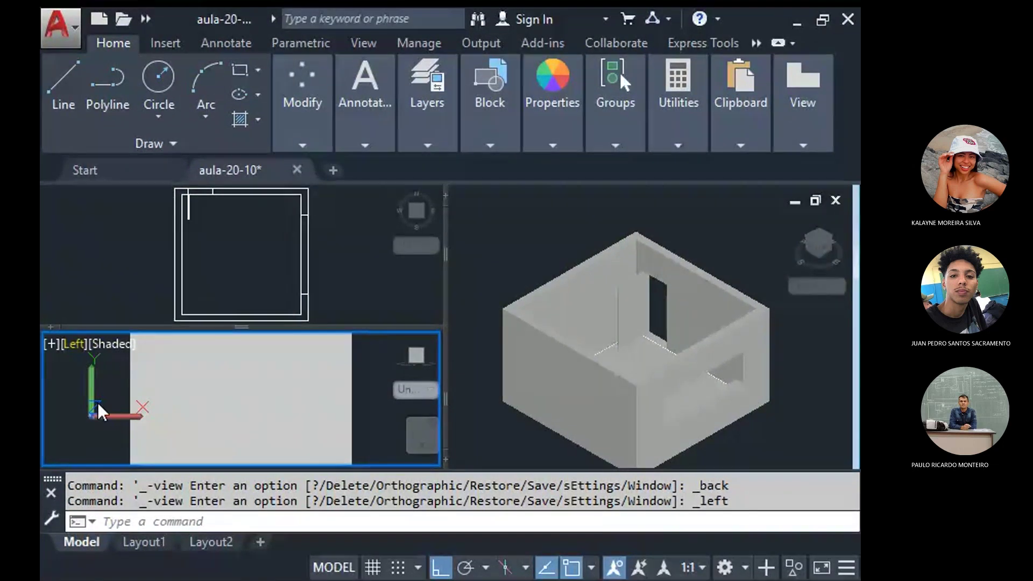
{"action": "left_click", "coordinate": [74, 414]}
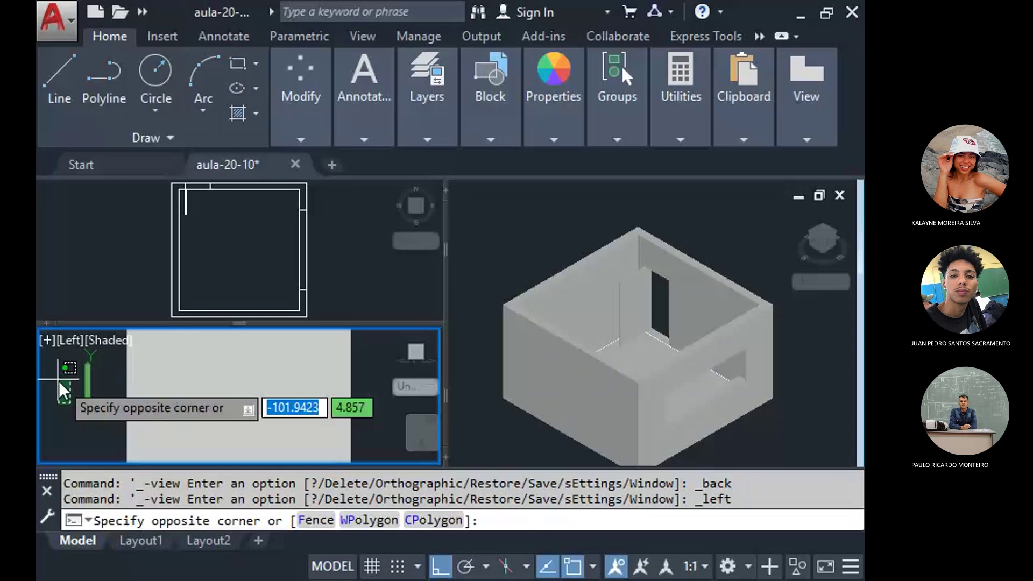
{"action": "left_click", "coordinate": [62, 389]}
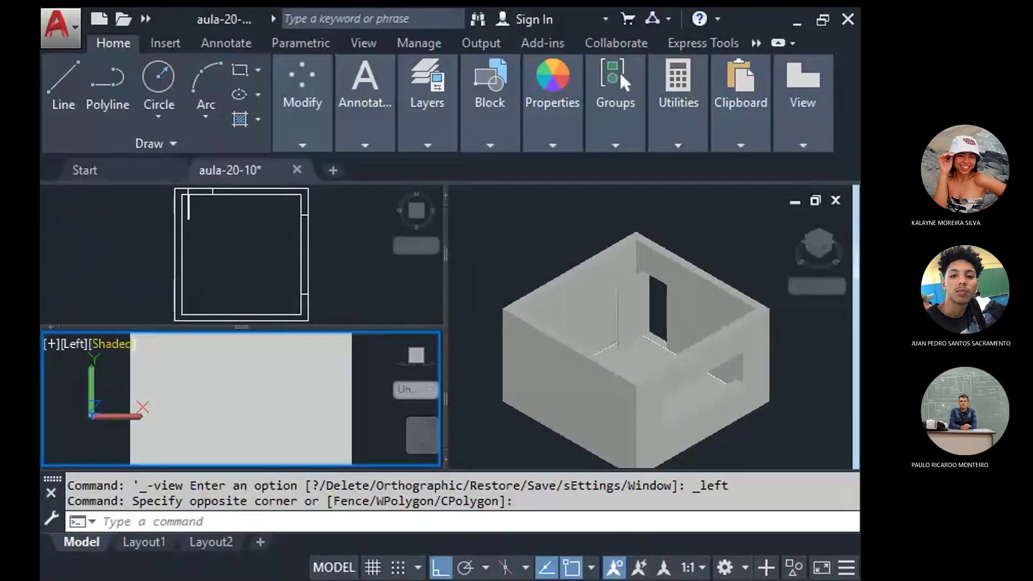
Set the lower-left viewport to Right view, Shaded with Edges.
{"action": "left_click", "coordinate": [110, 343]}
{"action": "left_click", "coordinate": [198, 426]}
{"action": "left_click", "coordinate": [76, 343]}
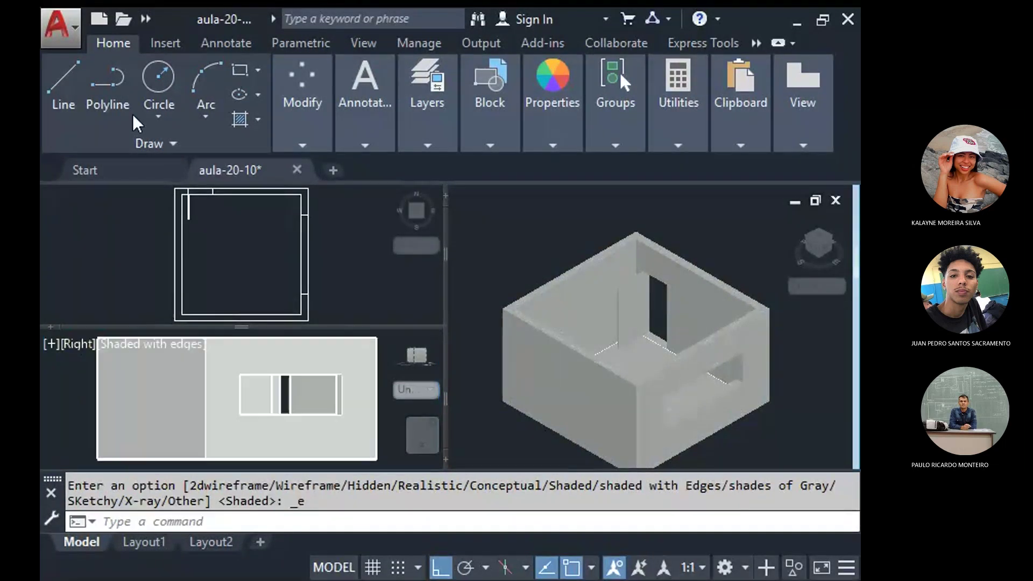
{"action": "left_click", "coordinate": [131, 177]}
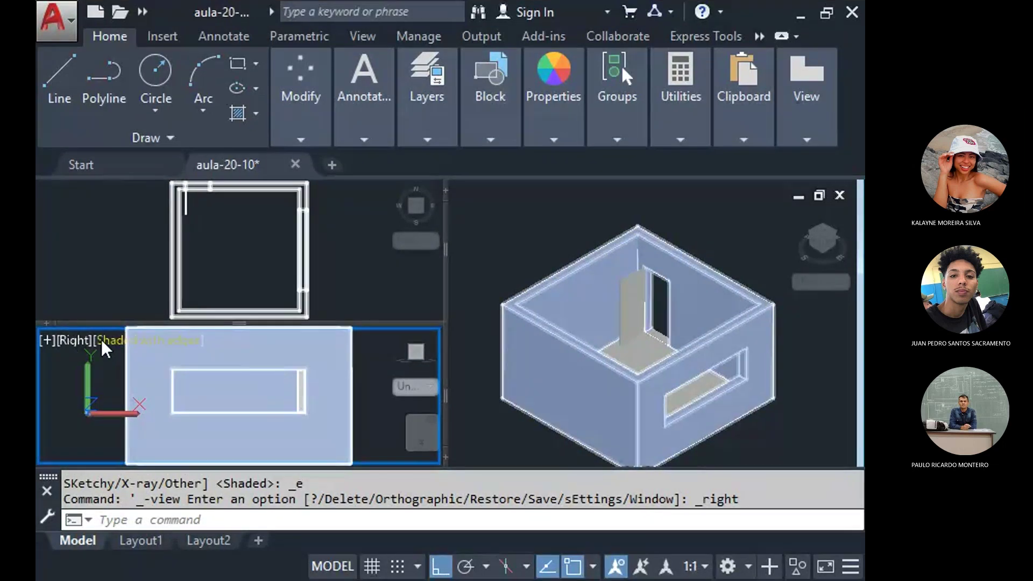
{"action": "left_click", "coordinate": [124, 343]}
{"action": "left_click", "coordinate": [146, 409]}
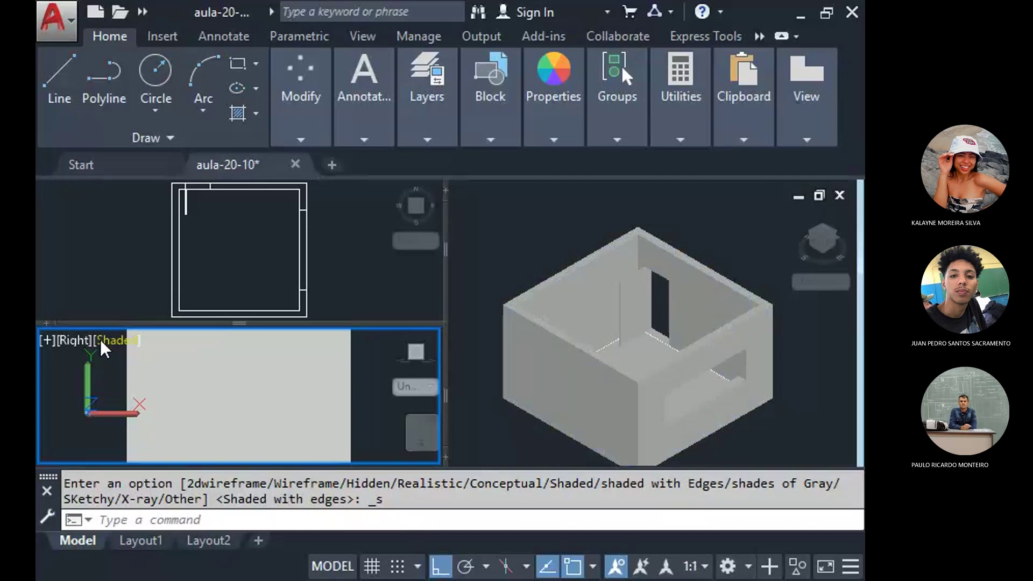
{"action": "left_click", "coordinate": [124, 343]}
{"action": "left_click", "coordinate": [151, 421]}
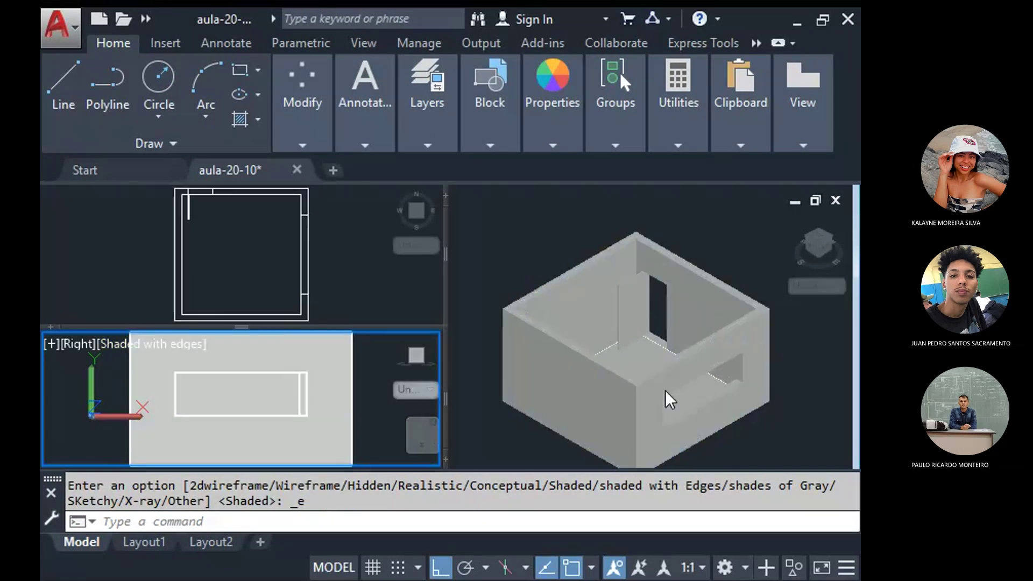
Pan the isometric room slightly to the left.
{"action": "left_click", "coordinate": [692, 290]}
{"action": "middle_click_drag", "start_coordinate": [692, 291], "coordinate": [670, 306]}
{"action": "key", "text": "Escape"}
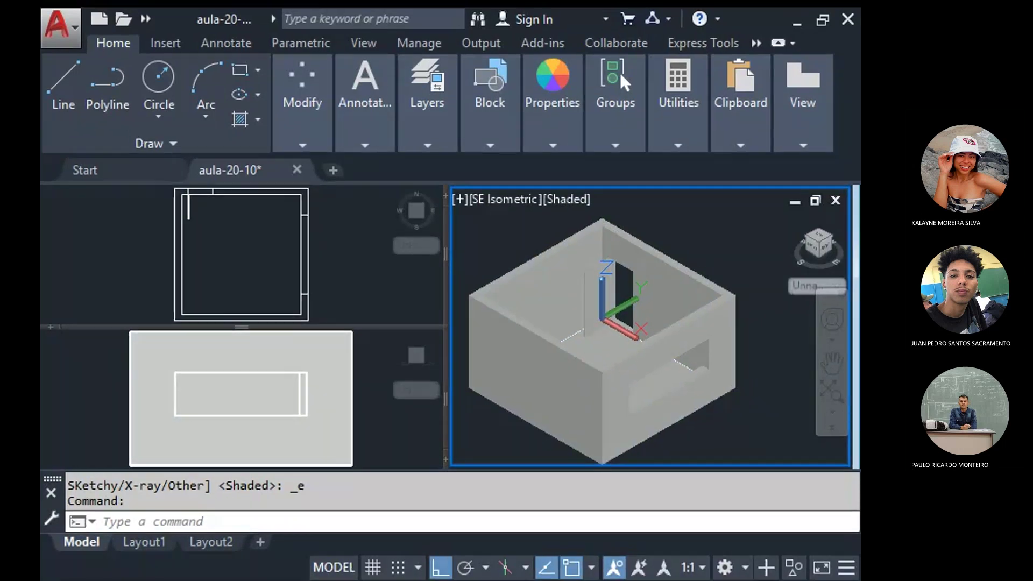
Switch the active viewport back and forth between the Top plan and the Right view.
{"action": "left_click", "coordinate": [392, 296]}
{"action": "left_click", "coordinate": [371, 361]}
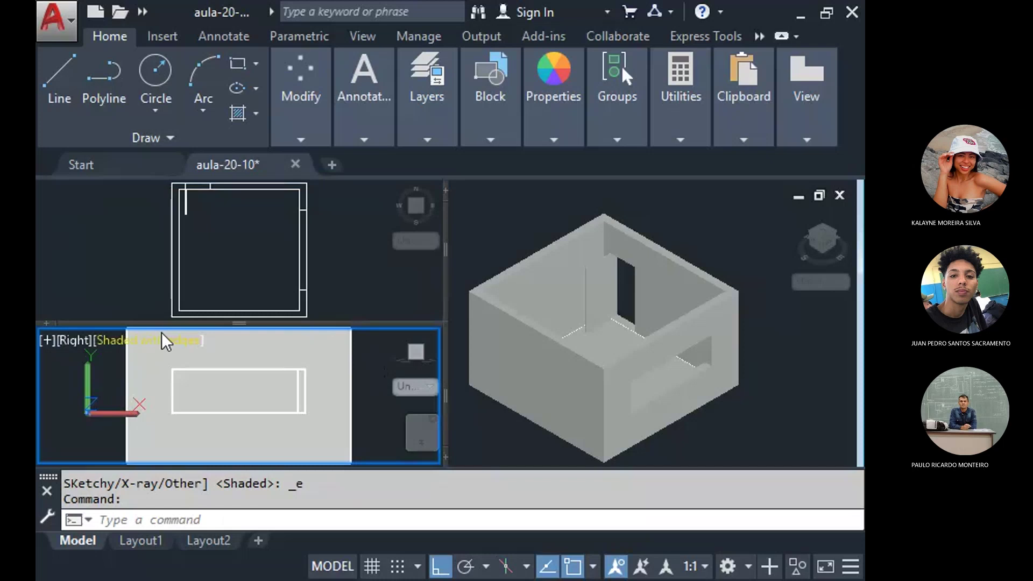
{"action": "left_click", "coordinate": [214, 249]}
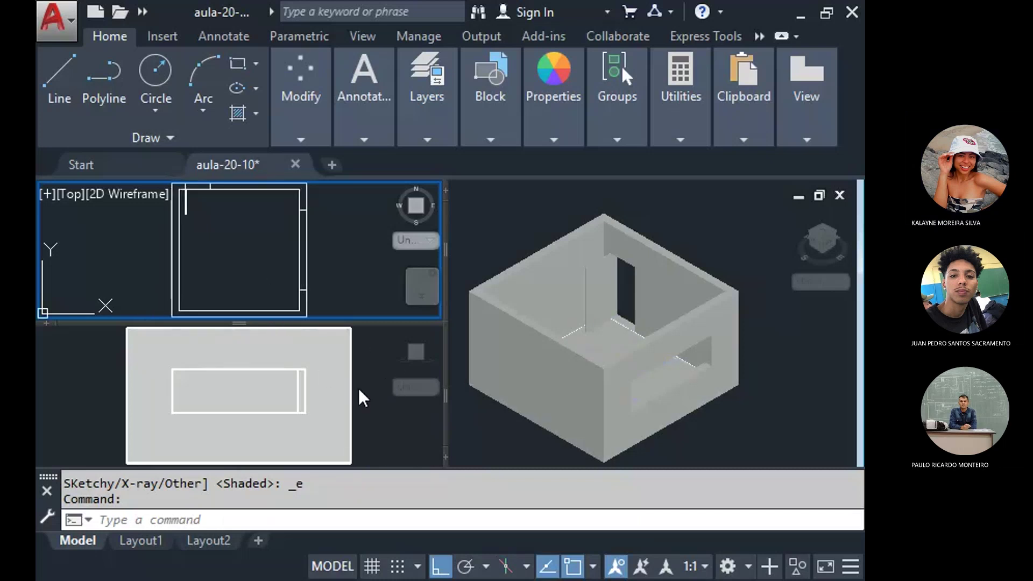
{"action": "left_click", "coordinate": [378, 387]}
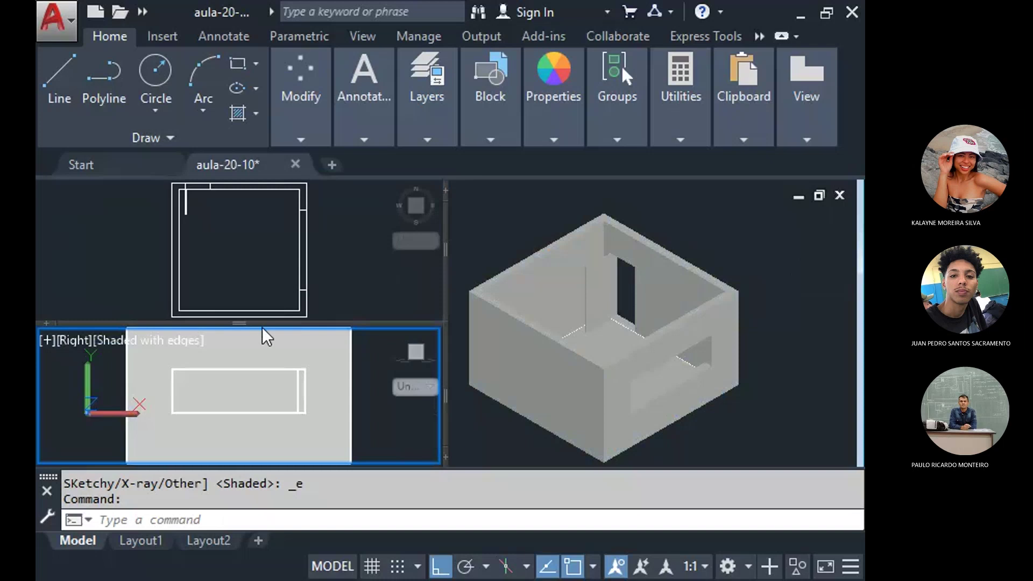
{"action": "left_click", "coordinate": [355, 268]}
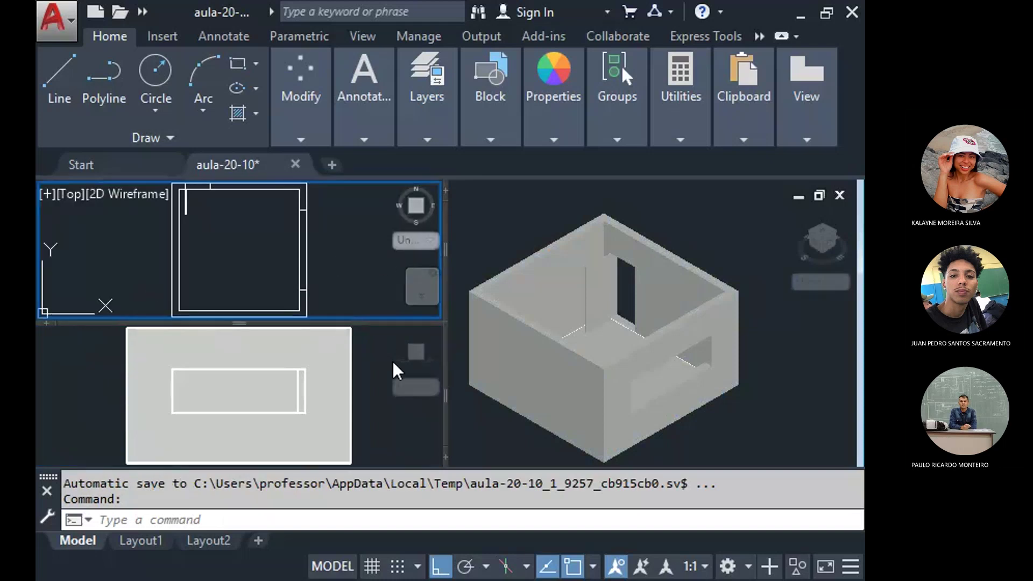
{"action": "left_click", "coordinate": [376, 417]}
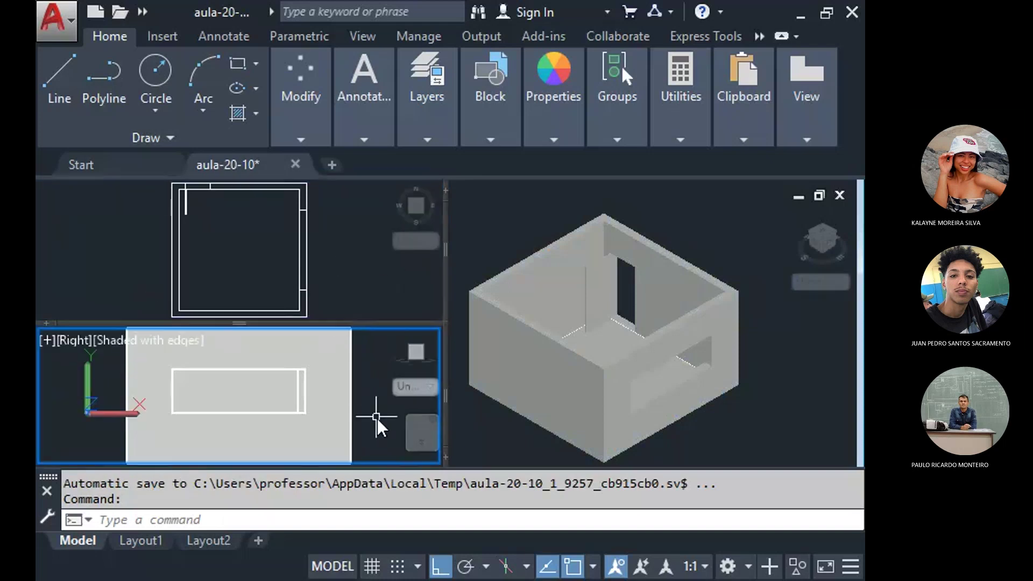
{"action": "left_click", "coordinate": [381, 295]}
{"action": "left_click", "coordinate": [396, 405]}
{"action": "left_click", "coordinate": [483, 213]}
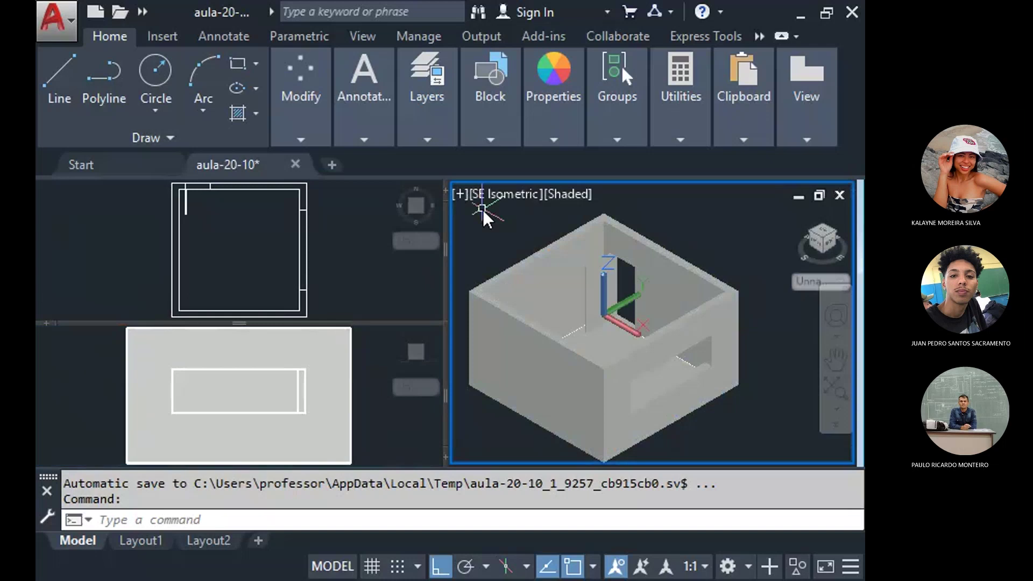
{"action": "type", "text": "VIEW"}
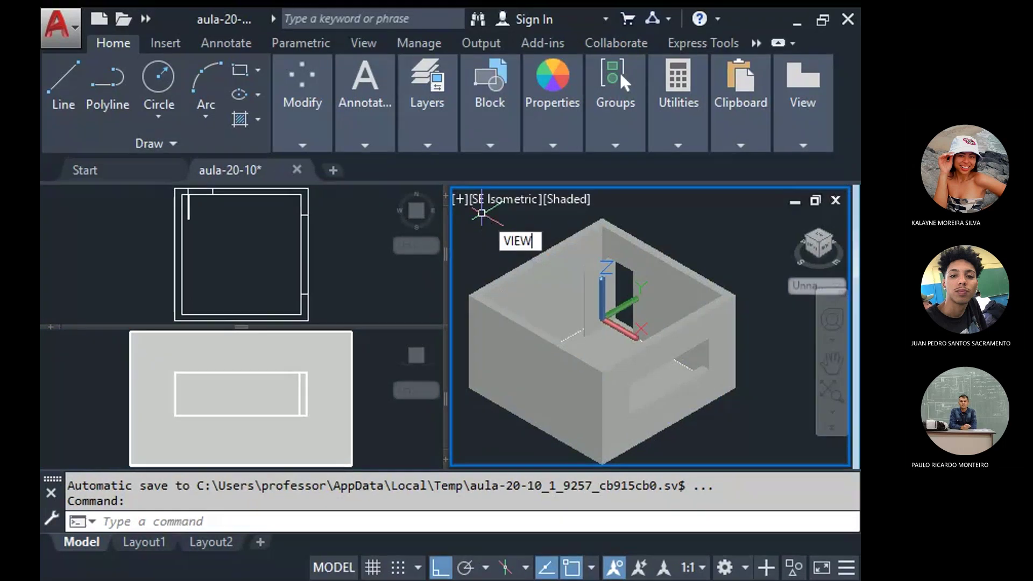
{"action": "type", "text": "P"}
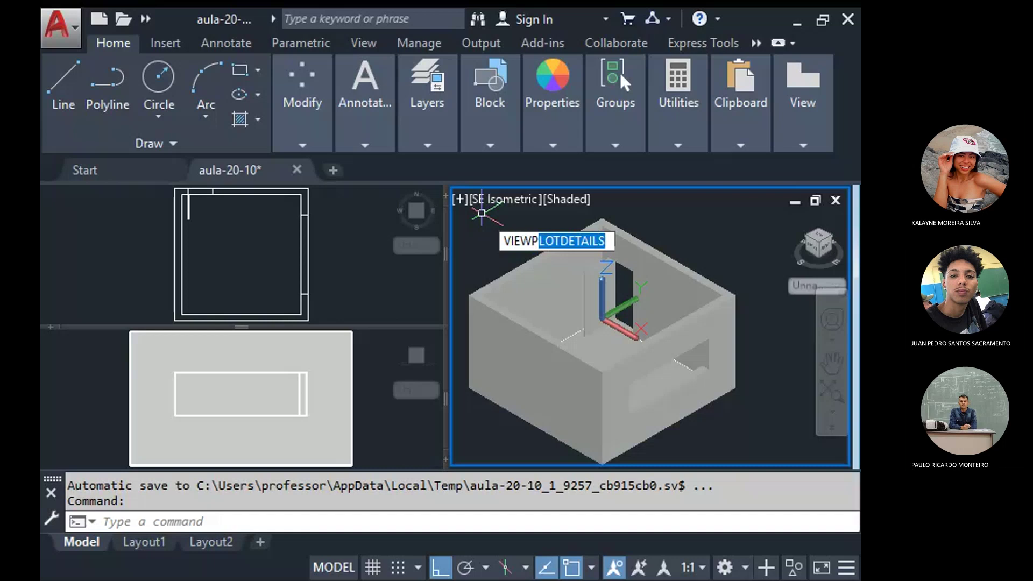
{"action": "key", "text": "Escape"}
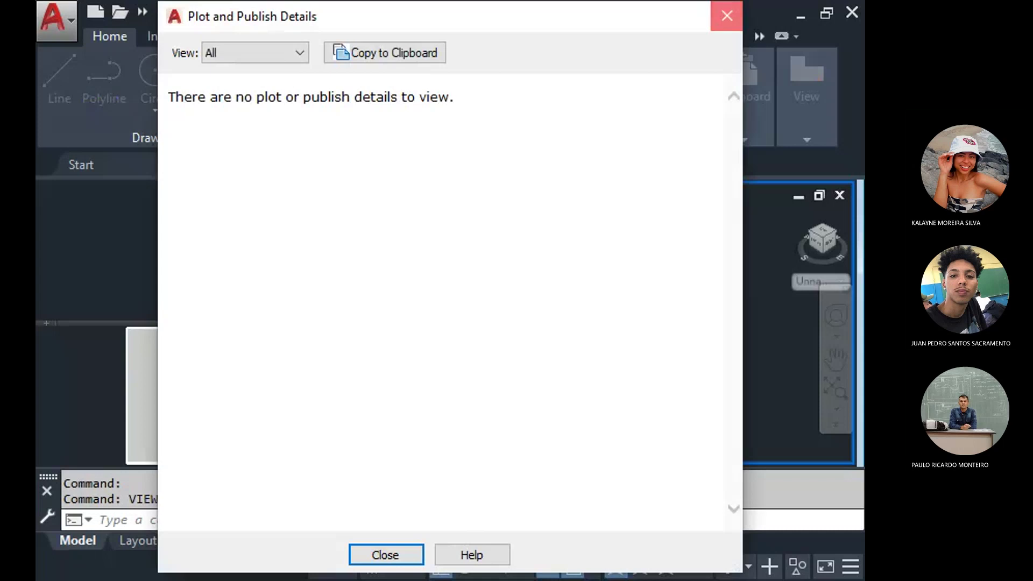
{"action": "left_click", "coordinate": [727, 16]}
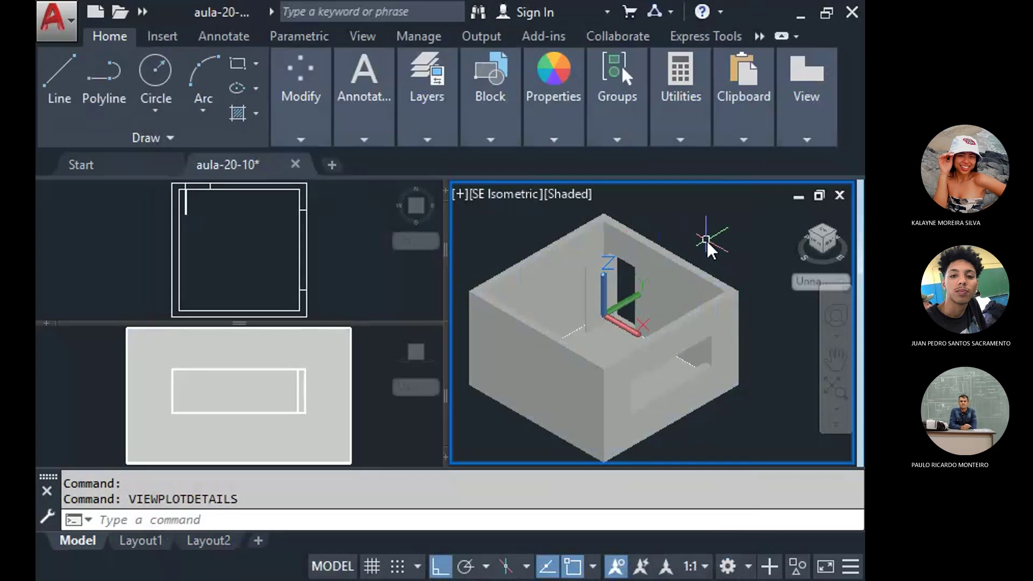
{"action": "type", "text": "VIEWPLOTDETAILS"}
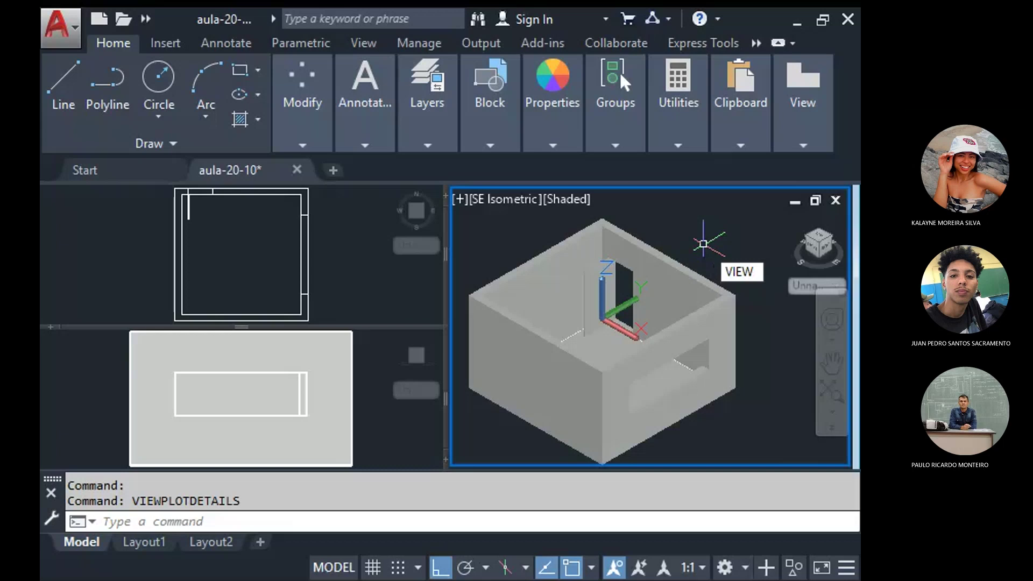
Apply the Two: Vertical viewport layout.
{"action": "key", "text": "Return"}
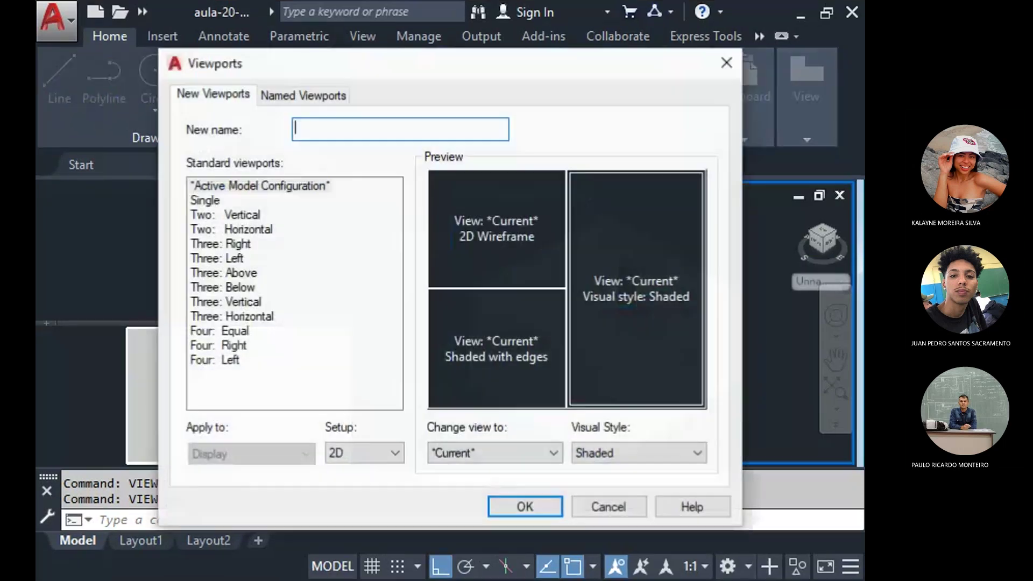
{"action": "left_click", "coordinate": [247, 216]}
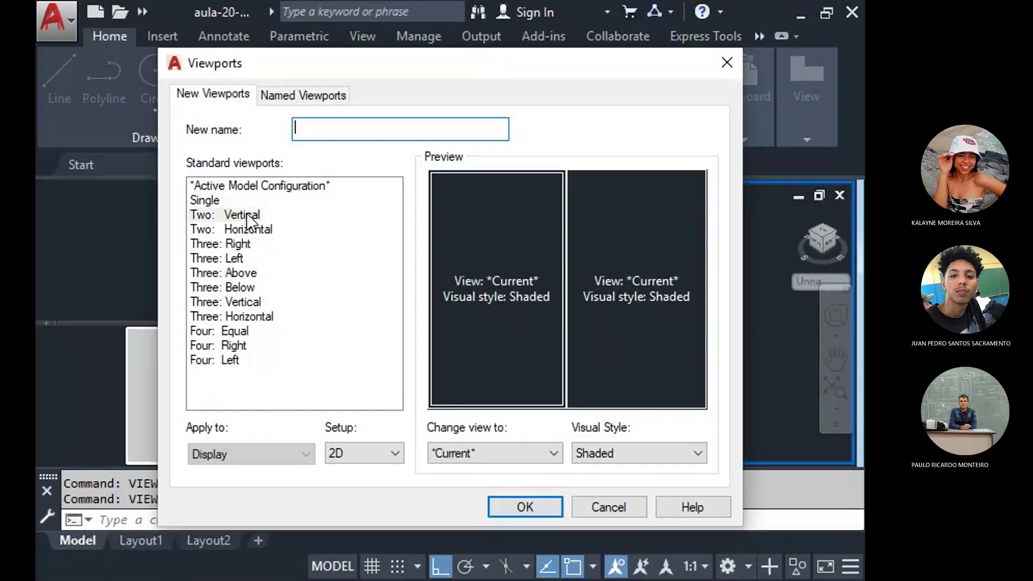
{"action": "left_click", "coordinate": [543, 512]}
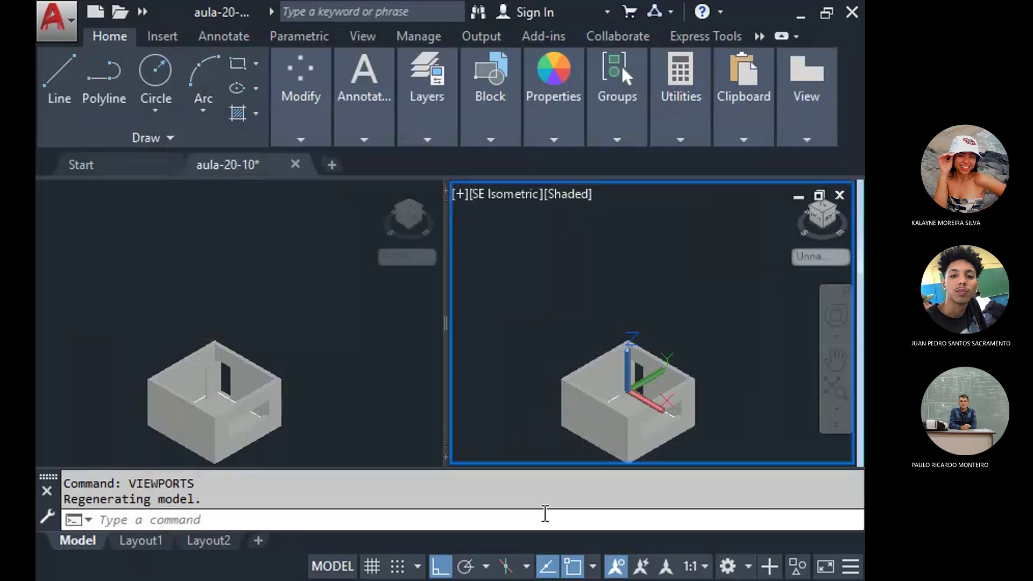
Set the left viewport to Top view in 2D Wireframe and zoom the isometric view.
{"action": "left_click", "coordinate": [280, 291]}
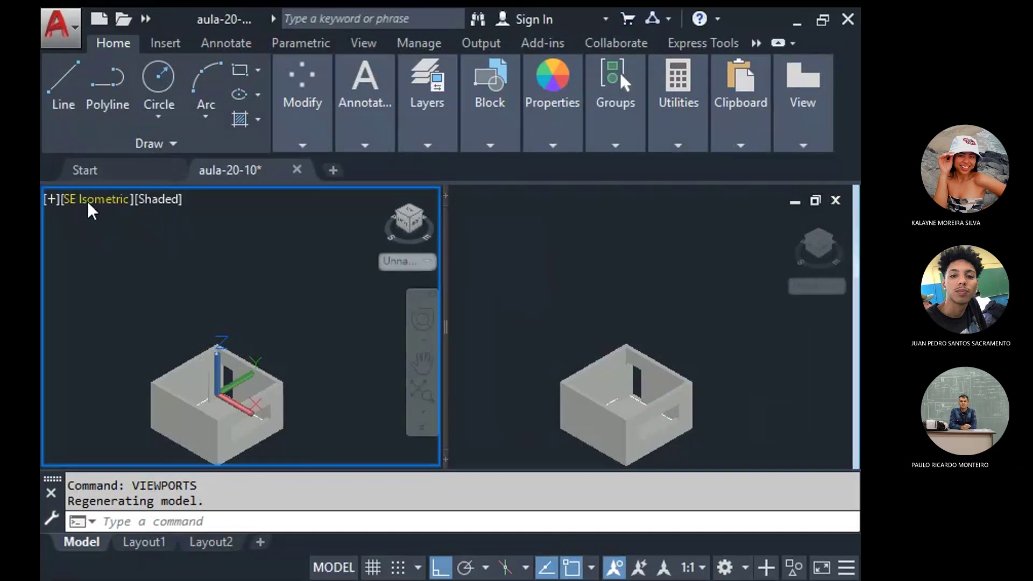
{"action": "left_click", "coordinate": [91, 208]}
{"action": "left_click", "coordinate": [127, 248]}
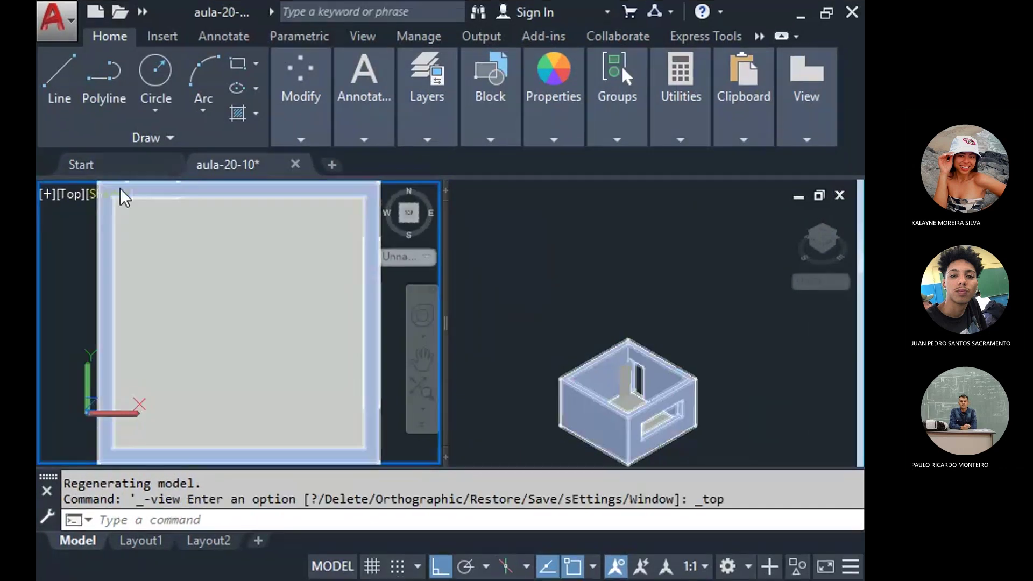
{"action": "left_click", "coordinate": [118, 195]}
{"action": "left_click", "coordinate": [156, 249]}
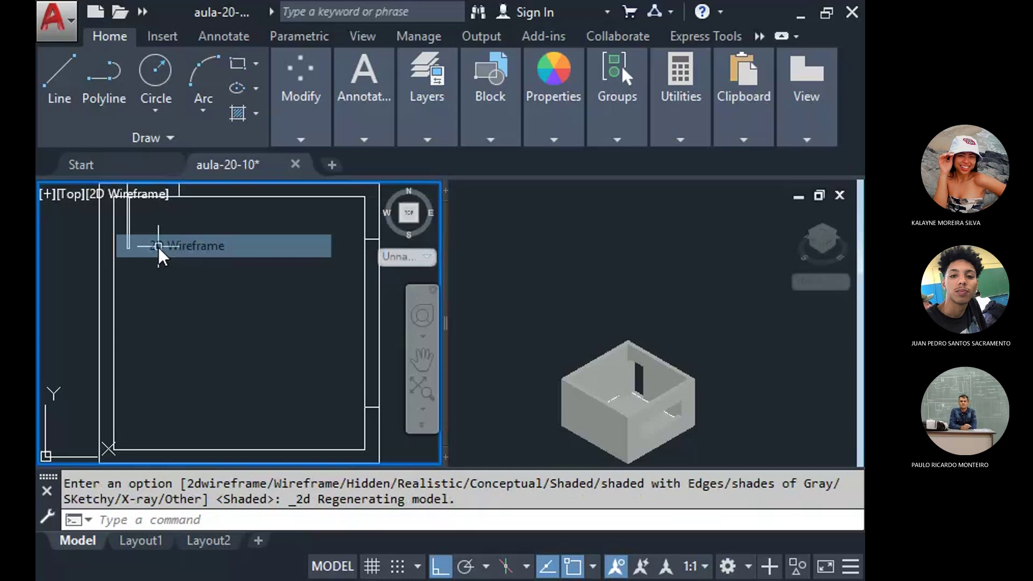
{"action": "left_click", "coordinate": [630, 373]}
{"action": "scroll", "coordinate": [628, 350], "scroll_direction": "up", "scroll_amount": 5}
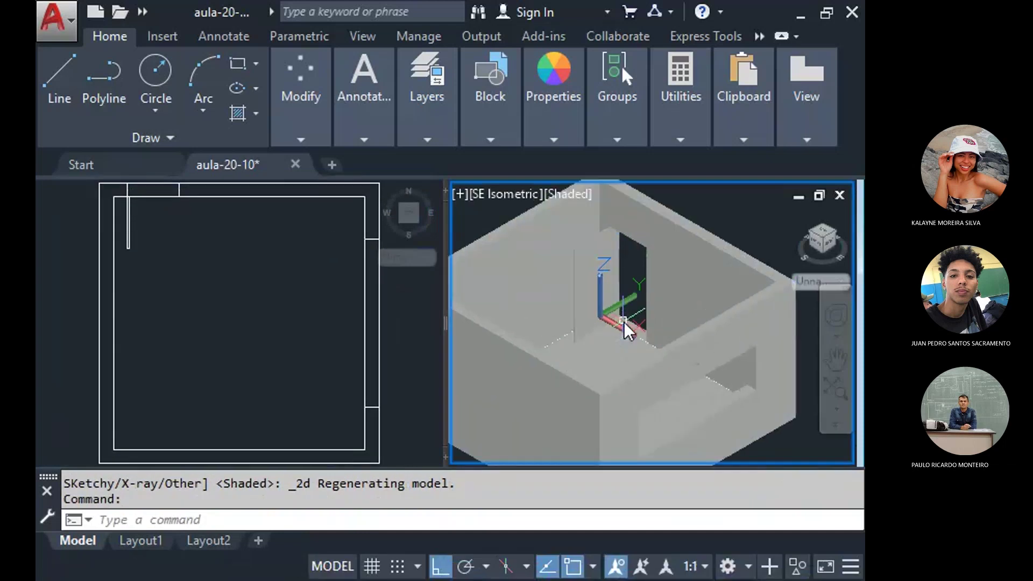
{"action": "scroll", "coordinate": [627, 325], "scroll_direction": "down", "scroll_amount": 5}
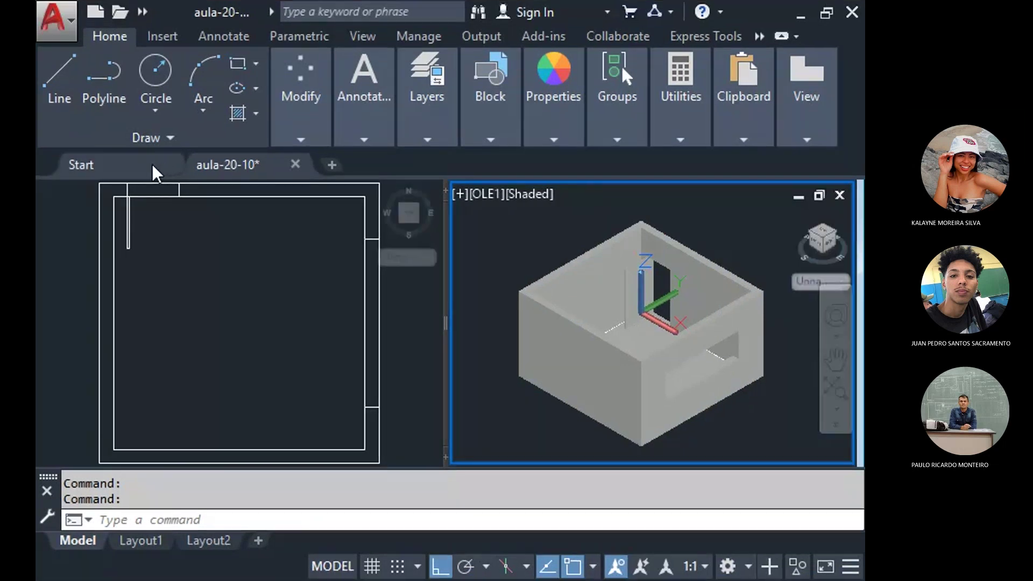
Save the drawing as aula-20-10.dwg and restore the window from full screen.
{"action": "key", "text": "ctrl+s"}
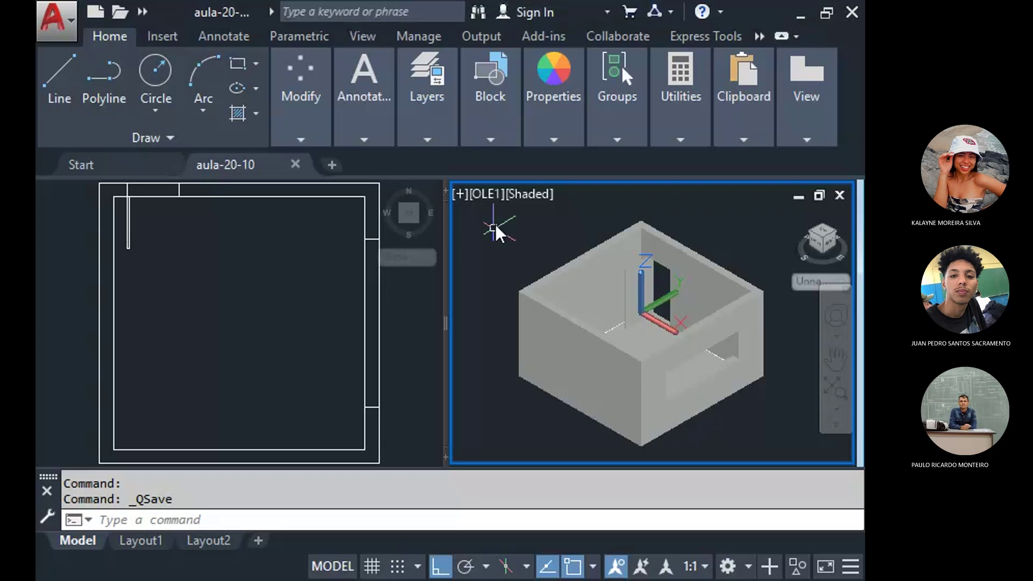
{"action": "left_click", "coordinate": [831, 17]}
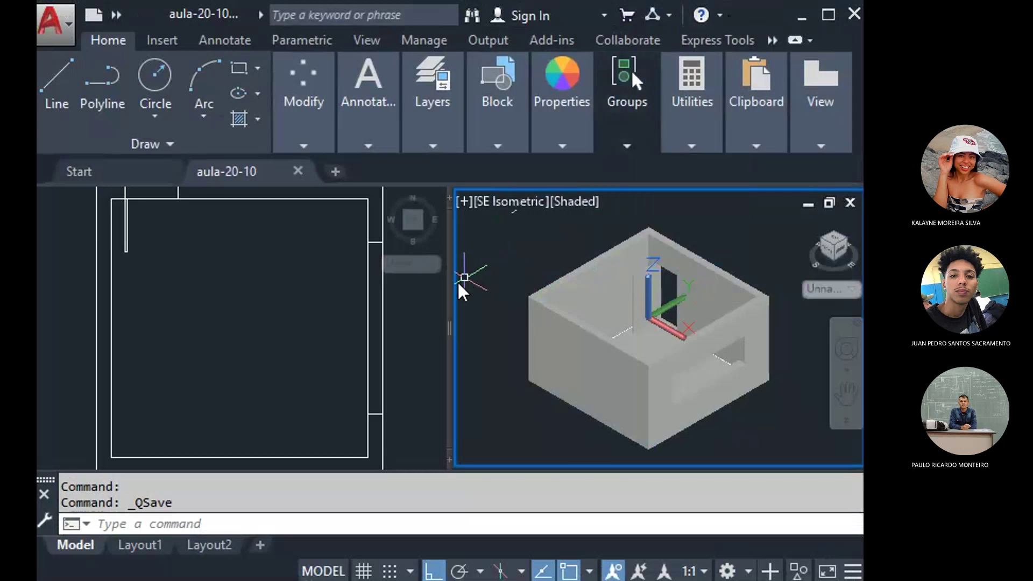
{"action": "mouse_move", "coordinate": [395, 81]}
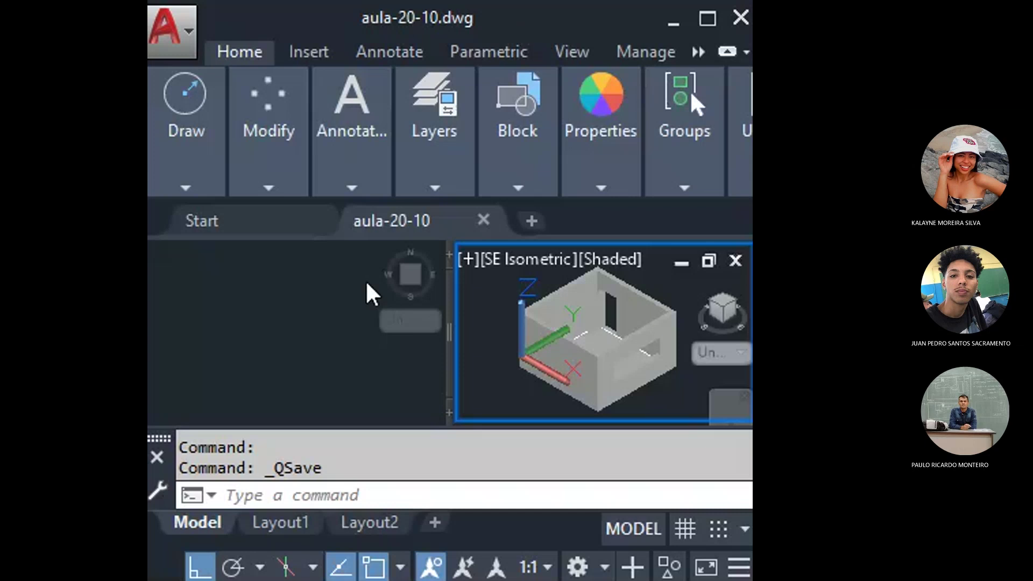
Zoom the Top plan to extents so the whole room fits.
{"action": "left_click", "coordinate": [290, 366]}
{"action": "middle_click", "coordinate": [296, 379]}
{"action": "middle_click", "coordinate": [296, 380]}
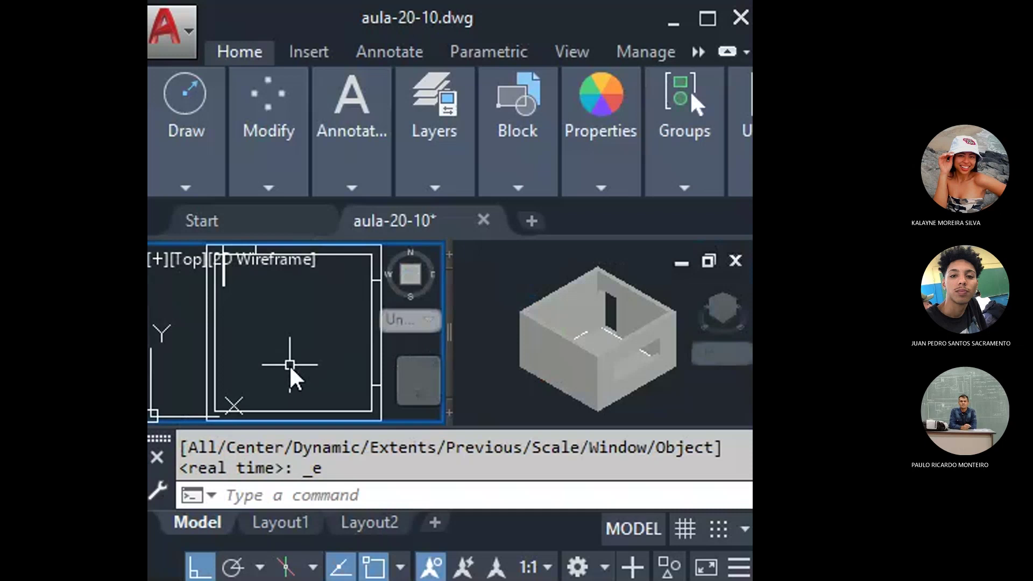
{"action": "left_click", "coordinate": [495, 281]}
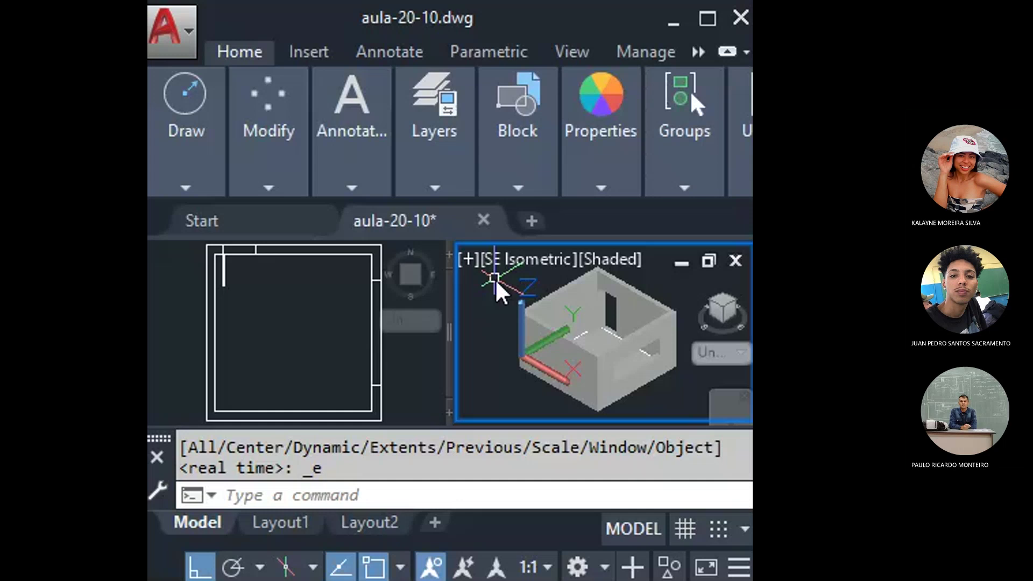
Maximize the AutoCAD window to full screen to enlarge the ribbon and room viewports.
{"action": "left_click", "coordinate": [708, 20]}
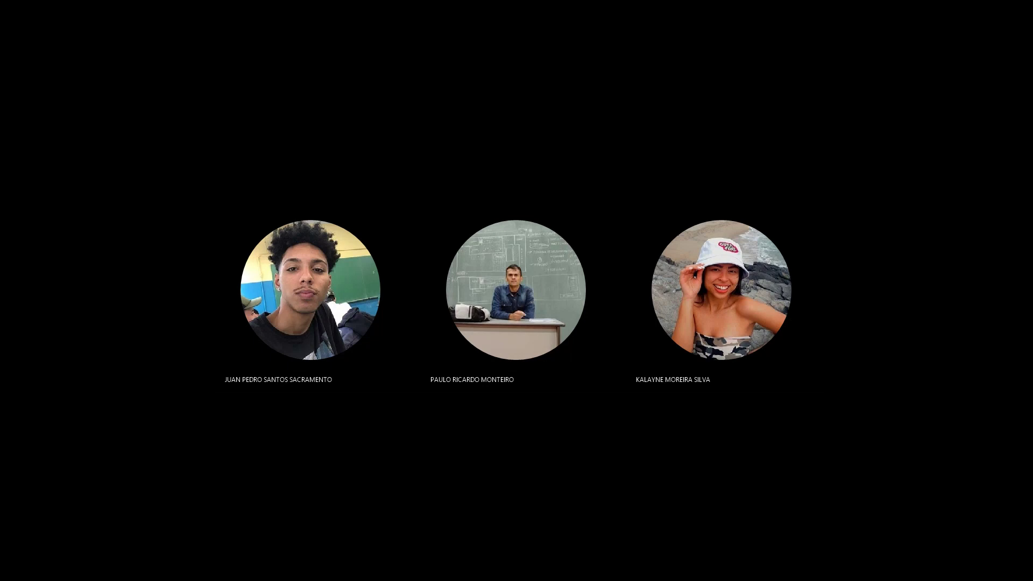
{"action": "scroll", "coordinate": [673, 392], "scroll_direction": "up", "scroll_amount": 6}
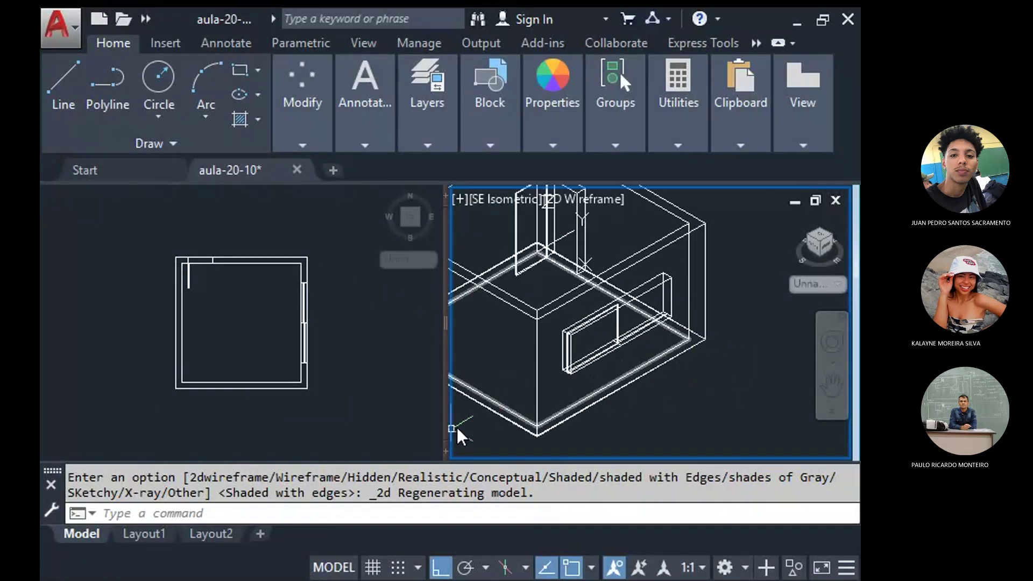
Pan the SE Isometric viewport right and down to center the whole 3D room.
{"action": "middle_click_drag", "start_coordinate": [593, 347], "coordinate": [663, 373]}
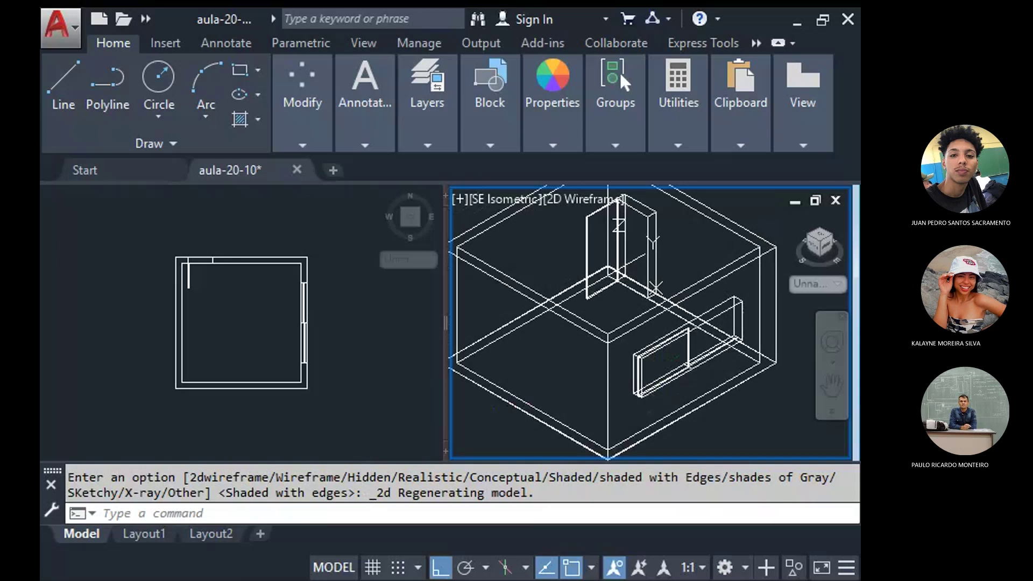
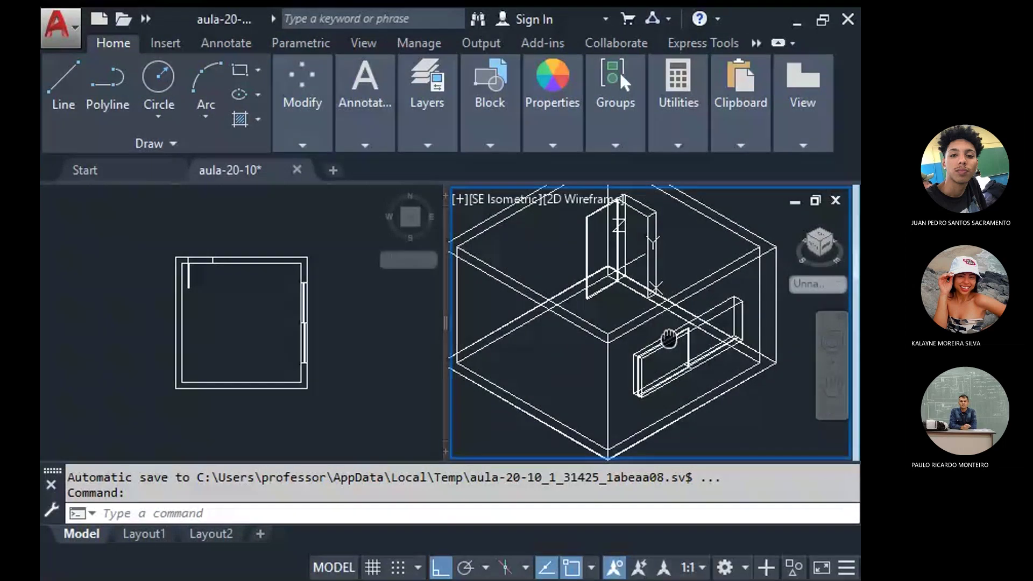
Make the left Top plan viewport the active viewport.
{"action": "left_click", "coordinate": [395, 346]}
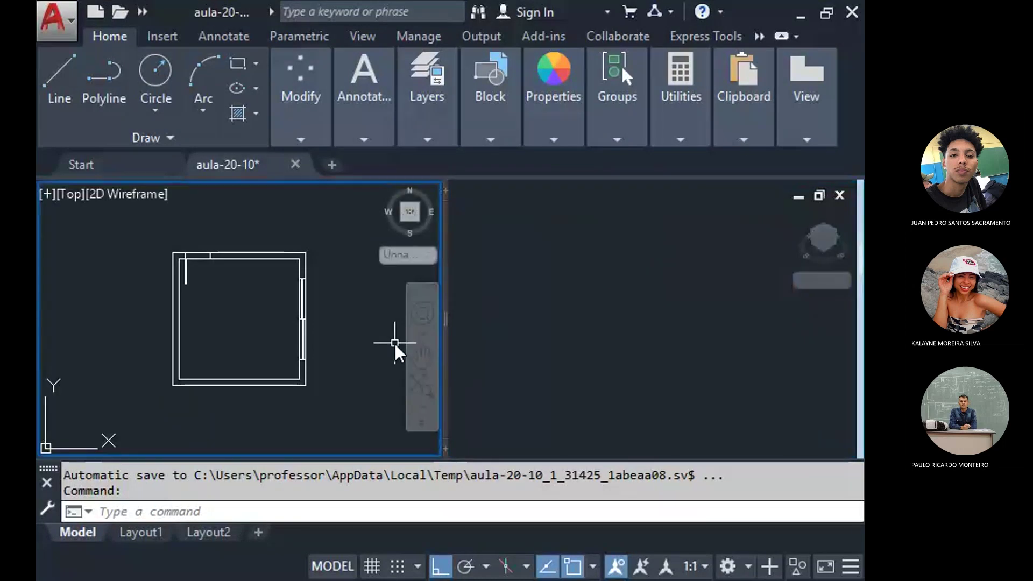
Activate the right SE Isometric 2D Wireframe viewport and zoom out on the house.
{"action": "left_click", "coordinate": [395, 343]}
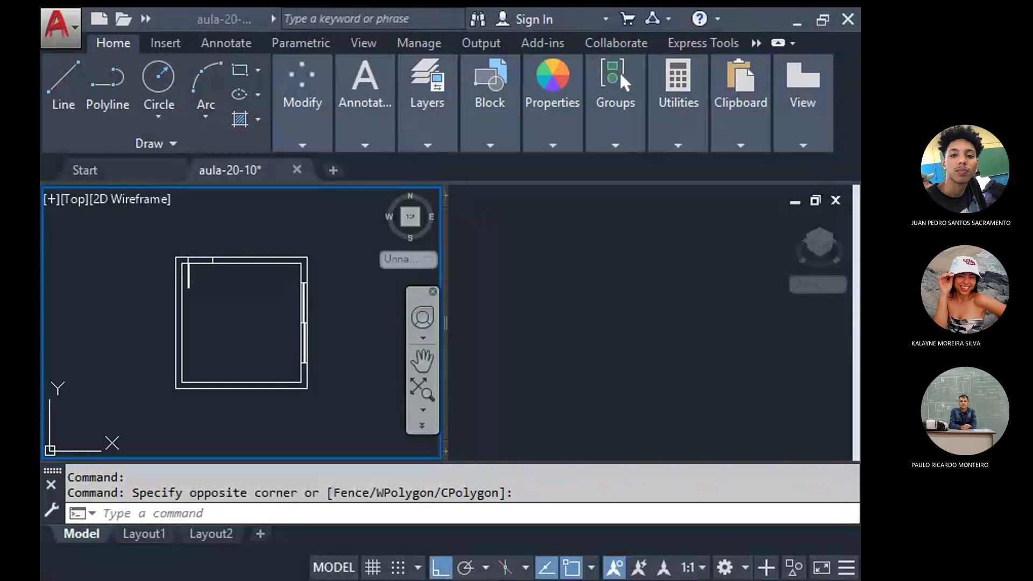
{"action": "left_click", "coordinate": [561, 358]}
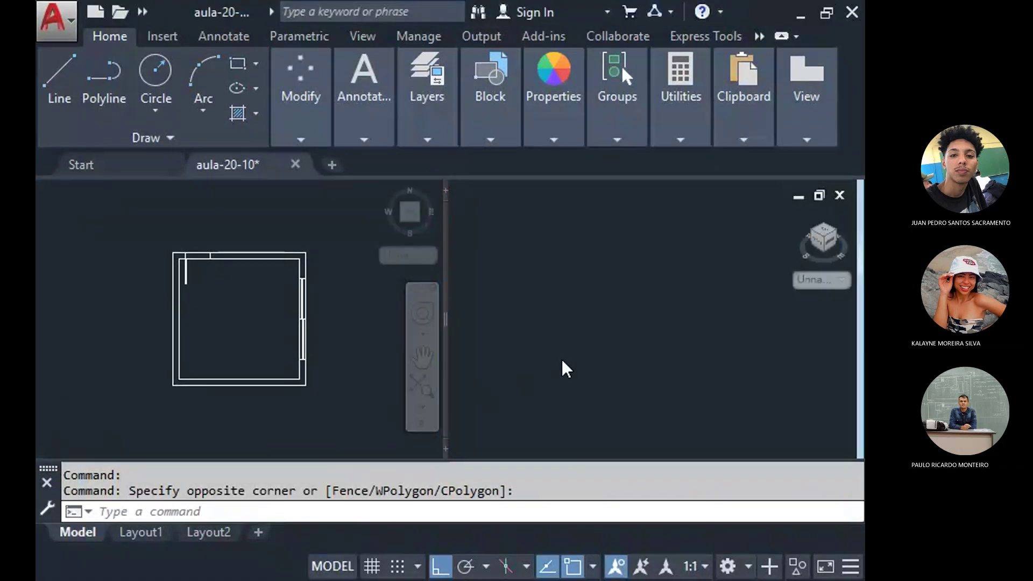
{"action": "scroll", "coordinate": [577, 330], "scroll_direction": "down", "scroll_amount": 5}
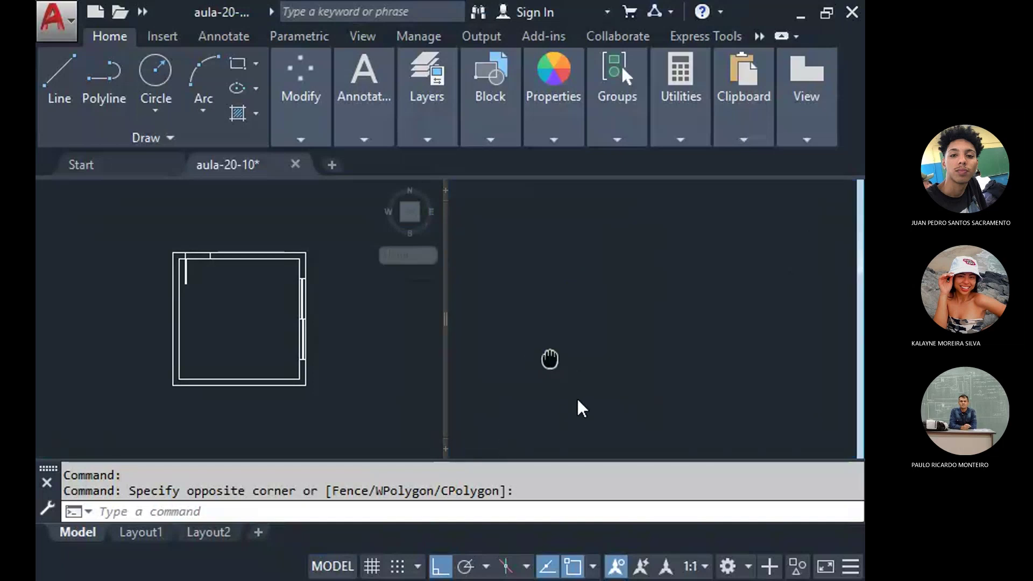
Undo the recent EXTRUDE, OFFSET, RECTANG and PLINE operations, back to the walls with opening block.
{"action": "middle_click_drag", "start_coordinate": [548, 396], "coordinate": [615, 346]}
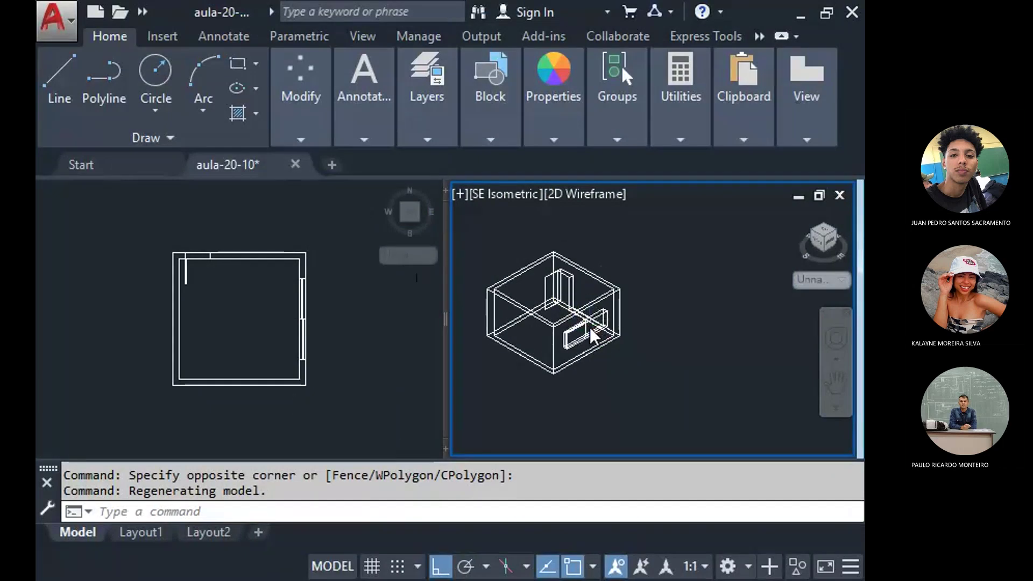
{"action": "scroll", "coordinate": [590, 327], "scroll_direction": "up", "scroll_amount": 3}
{"action": "middle_click_drag", "start_coordinate": [589, 327], "coordinate": [617, 330]}
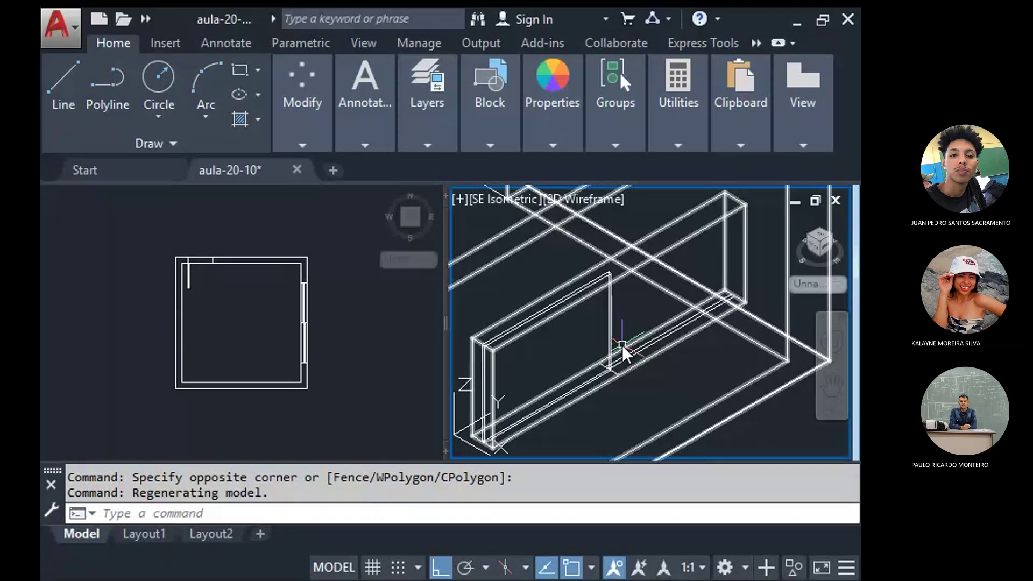
{"action": "scroll", "coordinate": [622, 345], "scroll_direction": "down", "scroll_amount": 4}
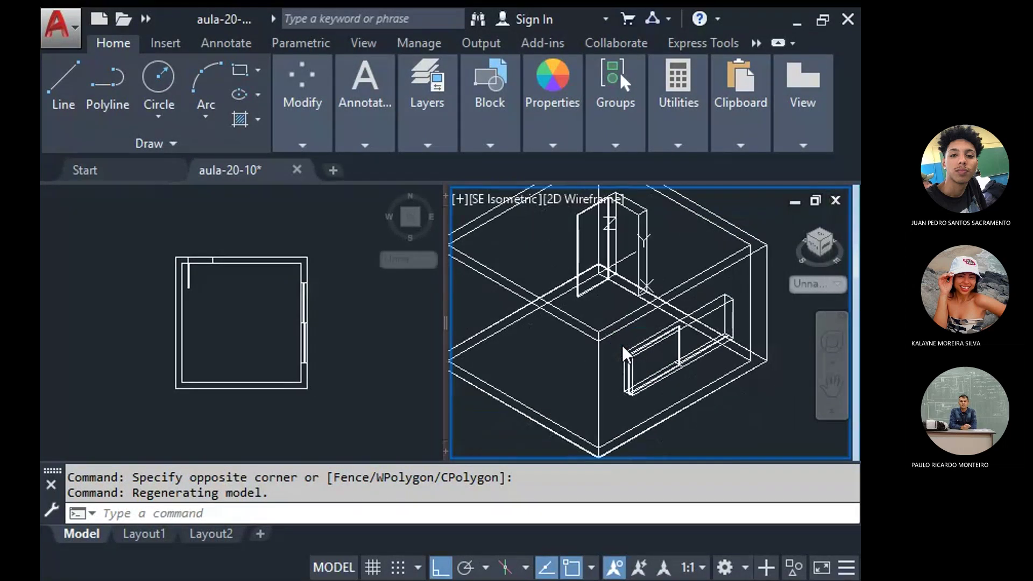
{"action": "key", "text": "ctrl+r"}
{"action": "key", "text": "ctrl+z"}
{"action": "key", "text": "ctrl+z"}
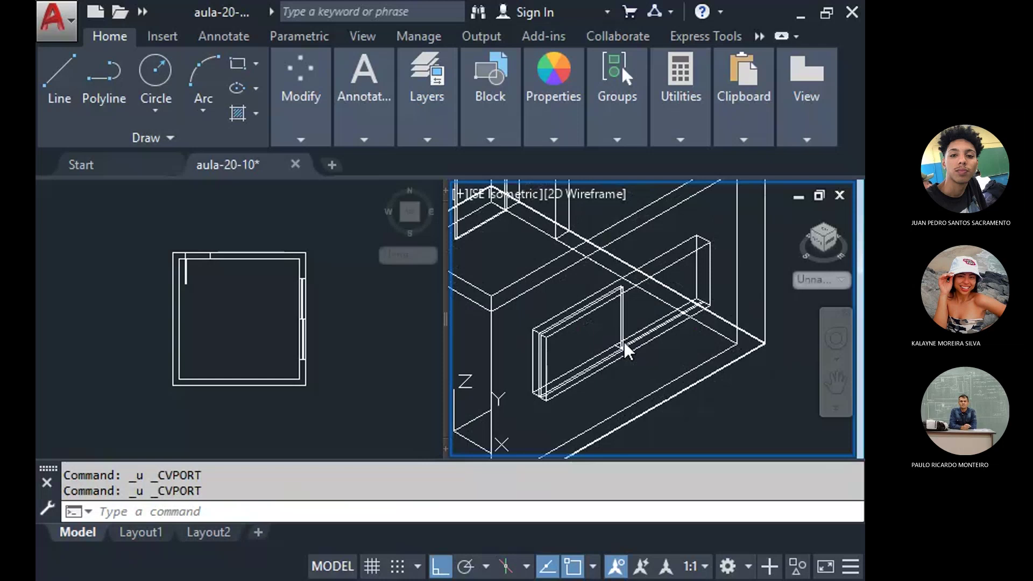
{"action": "key", "text": "ctrl+z"}
{"action": "key", "text": "ctrl+z"}
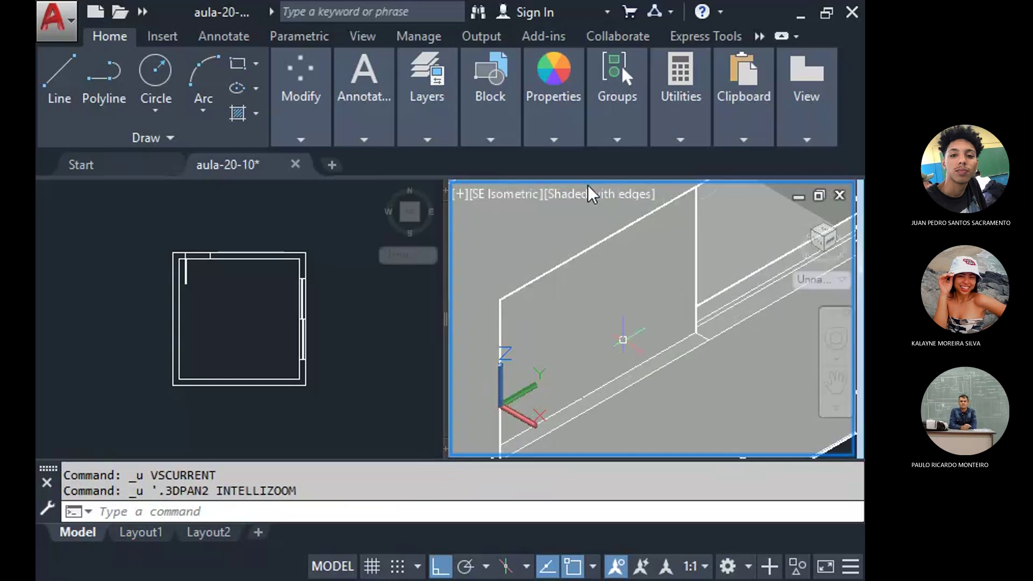
{"action": "key", "text": "ctrl+z"}
{"action": "key", "text": "ctrl+z"}
{"action": "key", "text": "ctrl+z"}
{"action": "key", "text": "ctrl+z"}
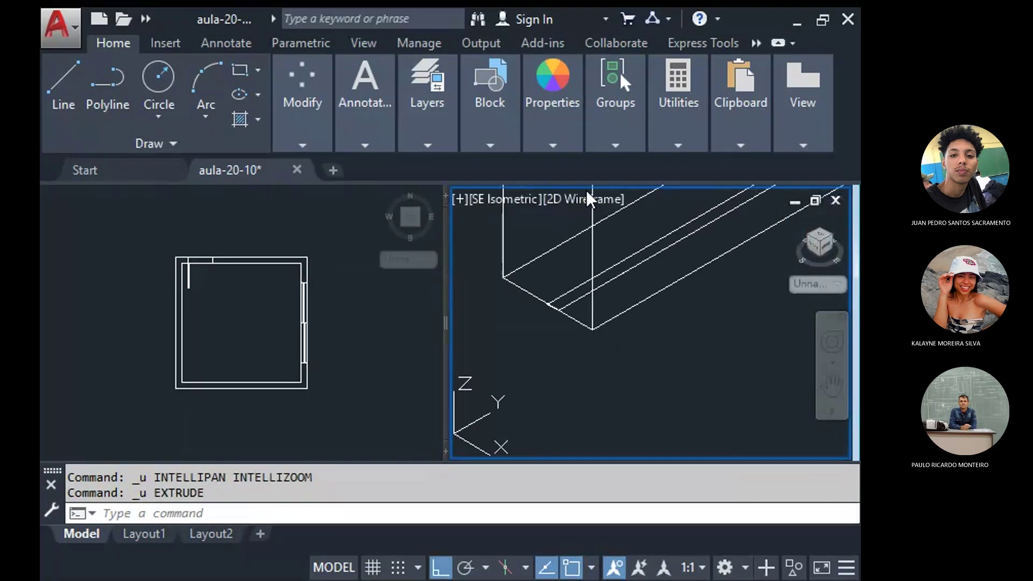
{"action": "key", "text": "ctrl+z"}
{"action": "key", "text": "ctrl+z"}
{"action": "key", "text": "ctrl+z"}
{"action": "key", "text": "ctrl+z"}
{"action": "key", "text": "ctrl+z"}
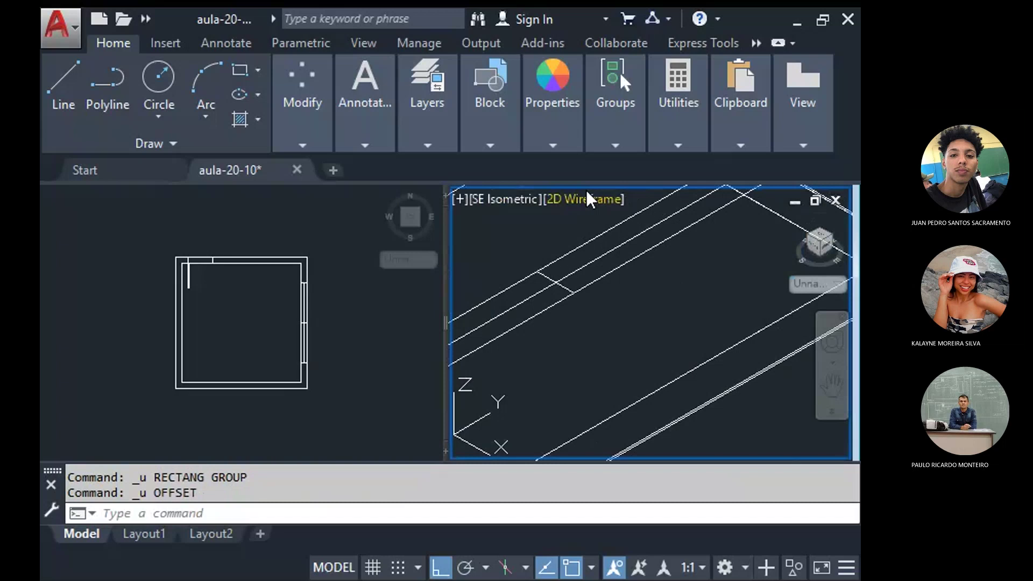
{"action": "key", "text": "ctrl+z"}
{"action": "key", "text": "ctrl+z"}
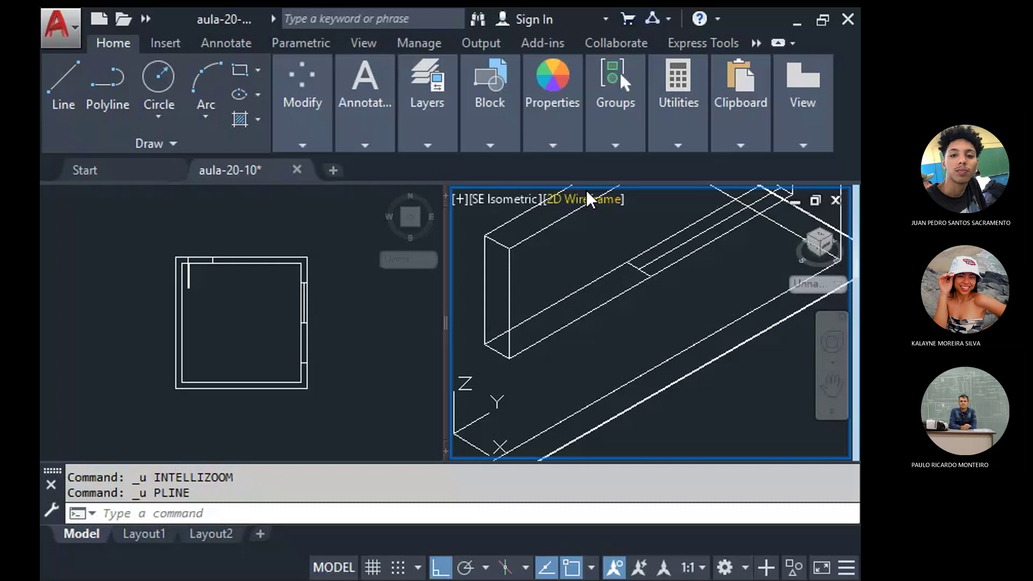
{"action": "key", "text": "ctrl+z"}
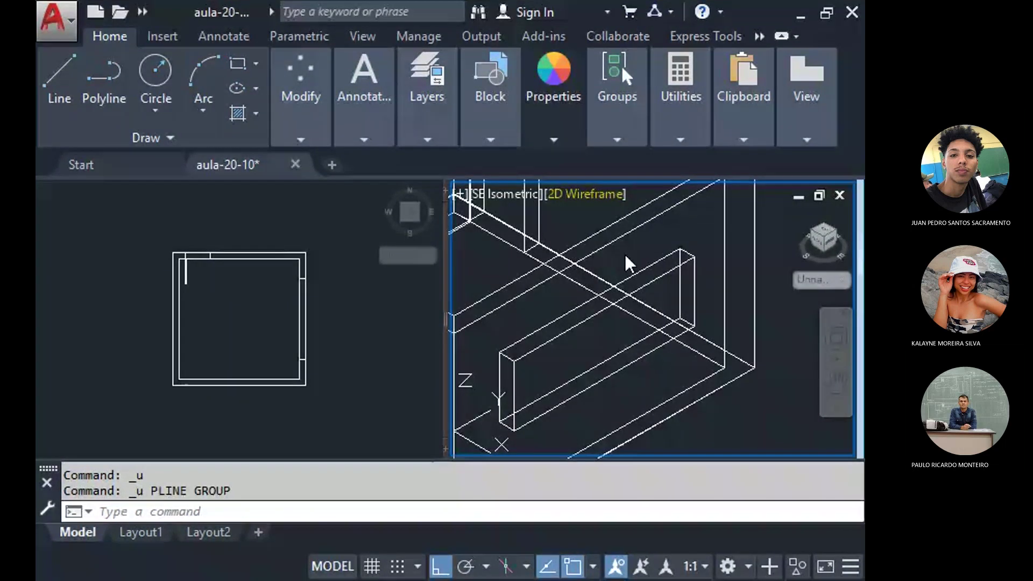
Window-select the objects along the wall edge in the isometric view.
{"action": "middle_click_drag", "start_coordinate": [458, 284], "coordinate": [503, 262]}
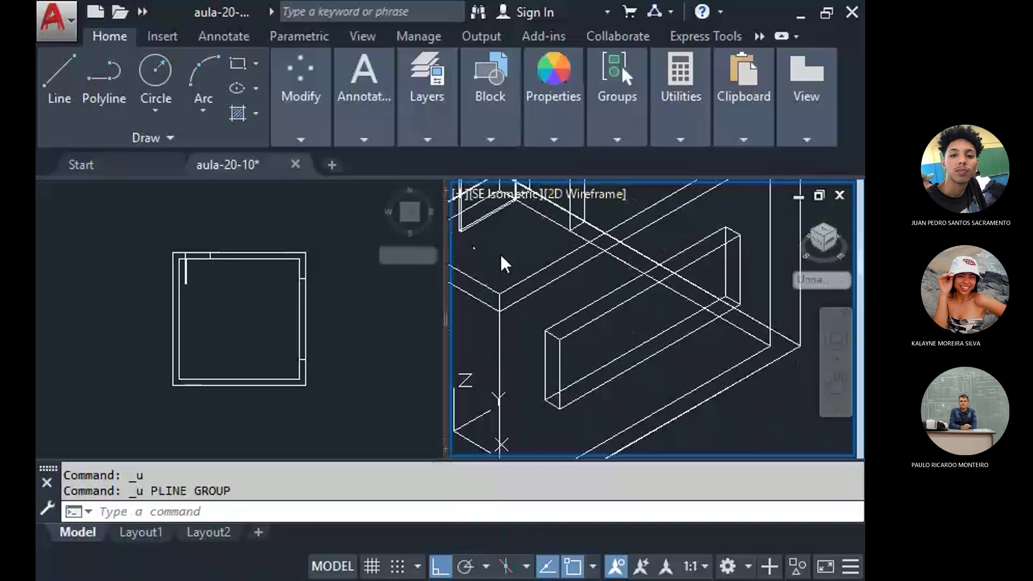
{"action": "left_click", "coordinate": [501, 255]}
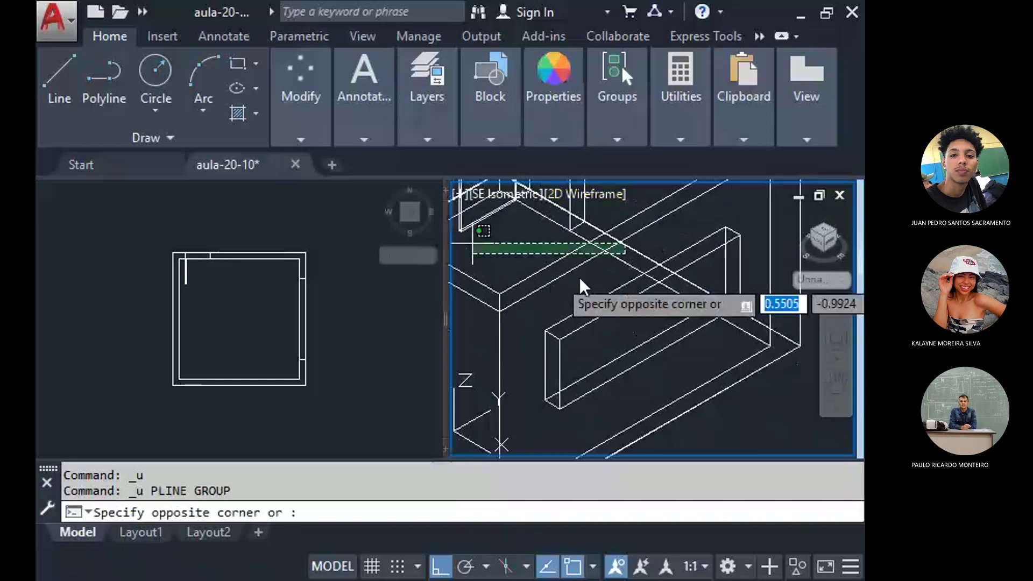
{"action": "left_click", "coordinate": [605, 293]}
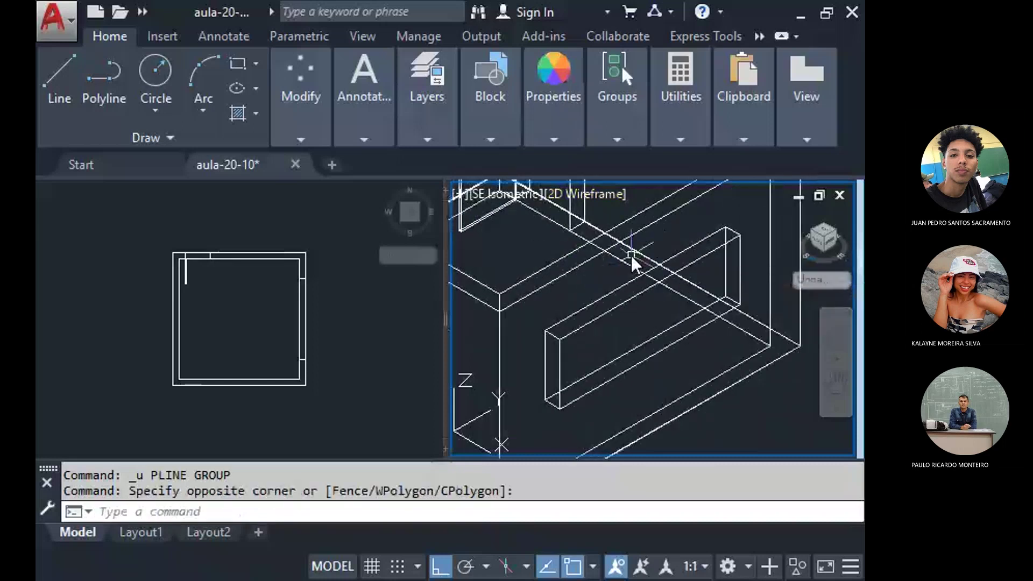
{"action": "middle_click_drag", "start_coordinate": [631, 255], "coordinate": [612, 276]}
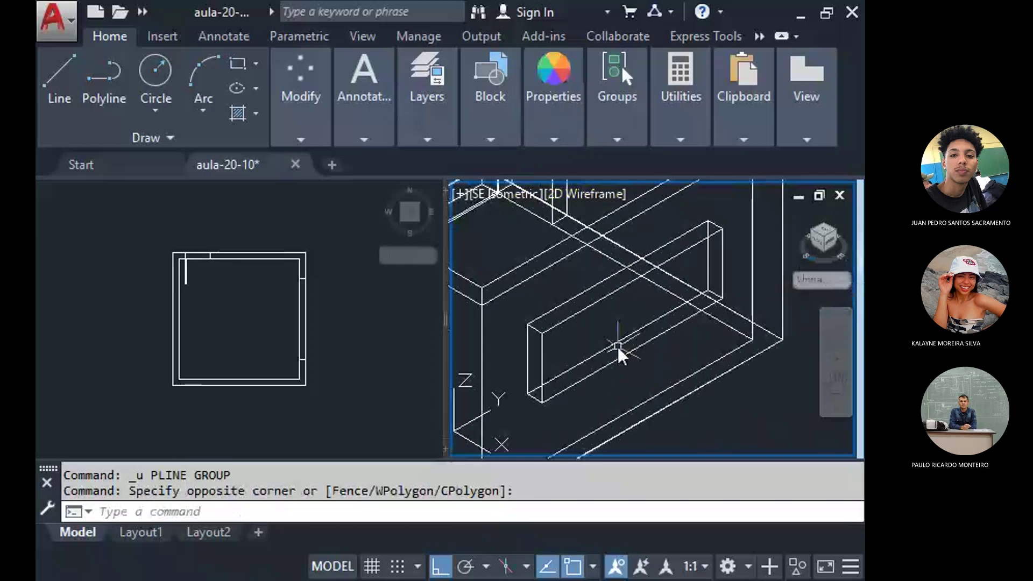
Draw a short polyline from the wall corner to the box corner along the step's top edge.
{"action": "left_click", "coordinate": [102, 76]}
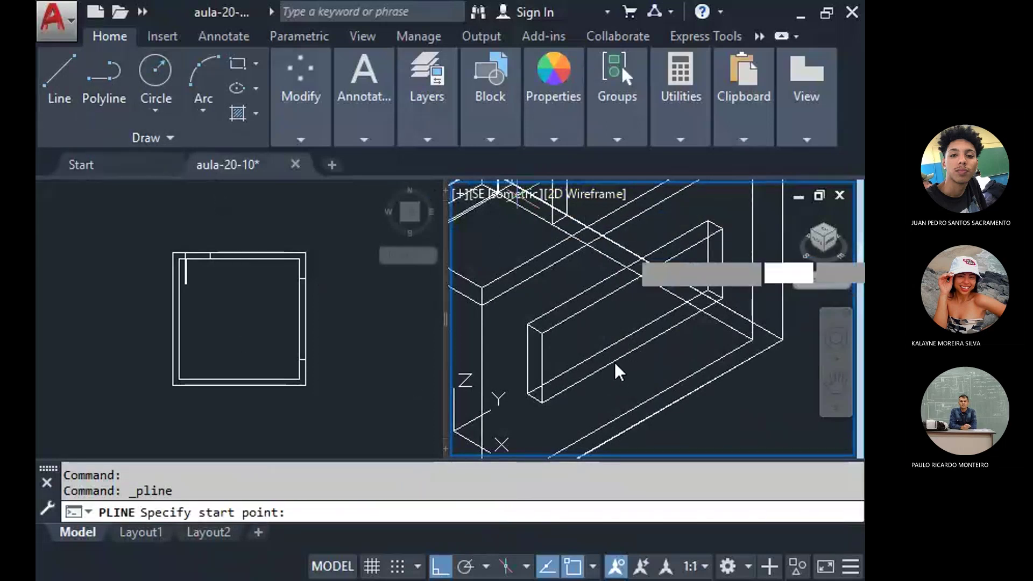
{"action": "scroll", "coordinate": [540, 392], "scroll_direction": "up", "scroll_amount": 2}
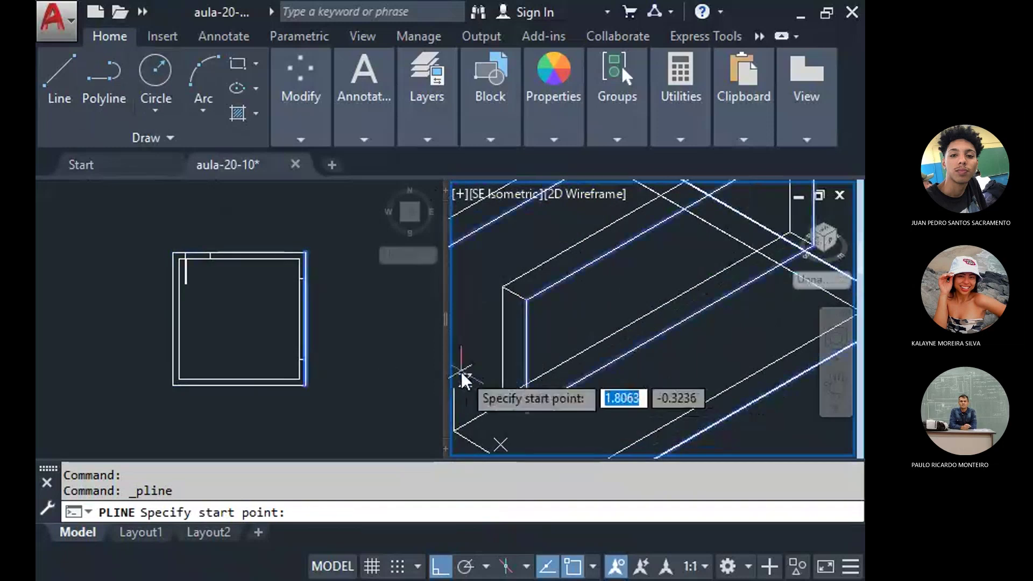
{"action": "scroll", "coordinate": [512, 404], "scroll_direction": "up", "scroll_amount": 3}
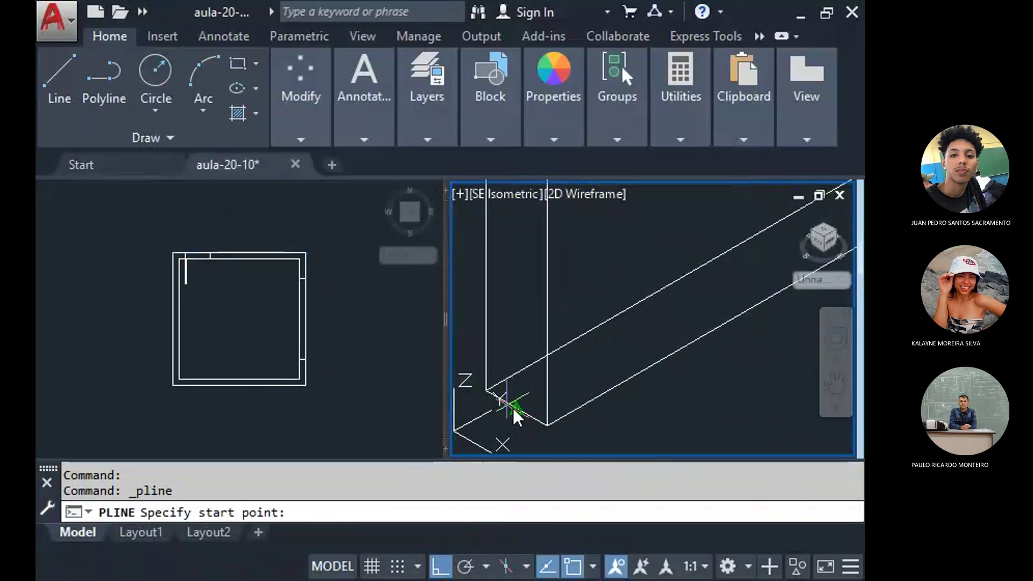
{"action": "scroll", "coordinate": [521, 402], "scroll_direction": "down", "scroll_amount": 3}
{"action": "left_click", "coordinate": [521, 401]}
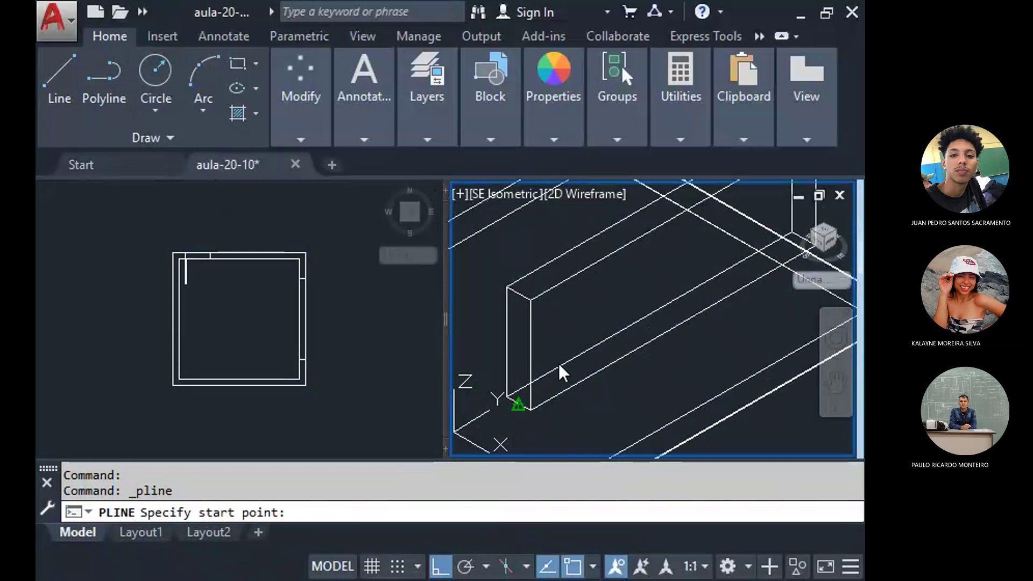
{"action": "middle_click_drag", "start_coordinate": [658, 285], "coordinate": [590, 279]}
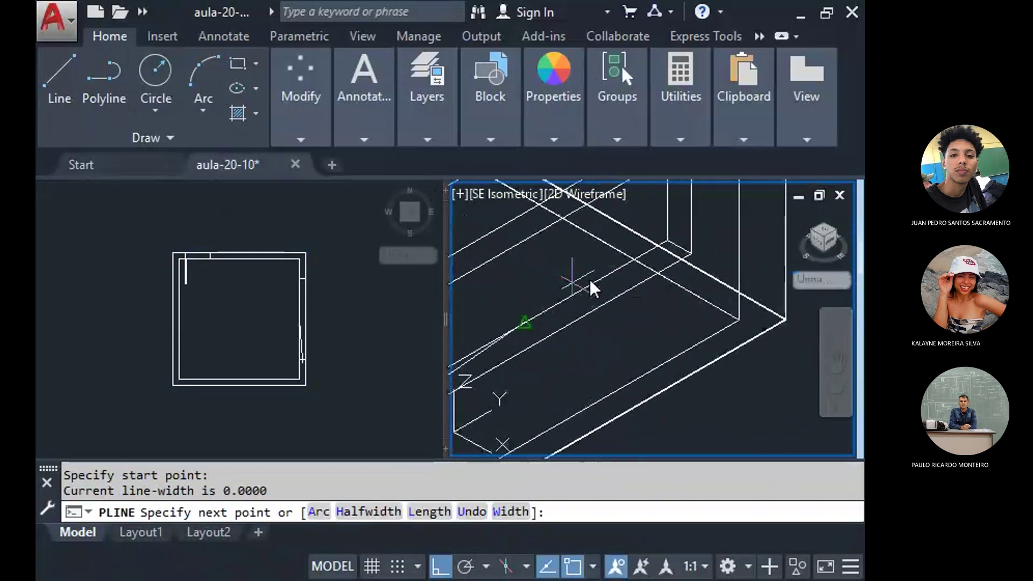
{"action": "scroll", "coordinate": [676, 247], "scroll_direction": "up", "scroll_amount": 3}
{"action": "left_click", "coordinate": [680, 247]}
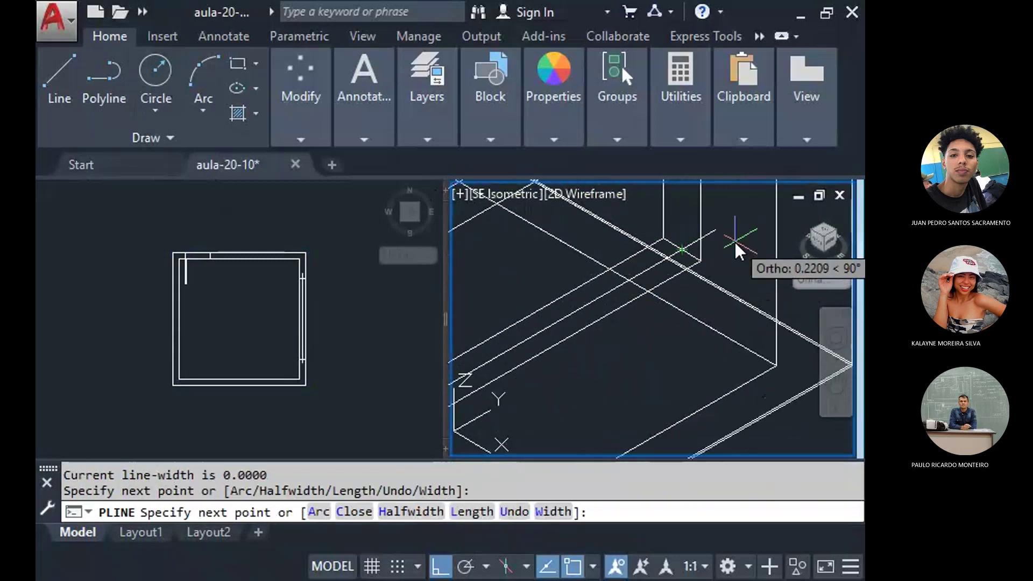
{"action": "key", "text": "Return"}
Draw a second short polyline starting on the same edge.
{"action": "scroll", "coordinate": [736, 246], "scroll_direction": "down", "scroll_amount": 2}
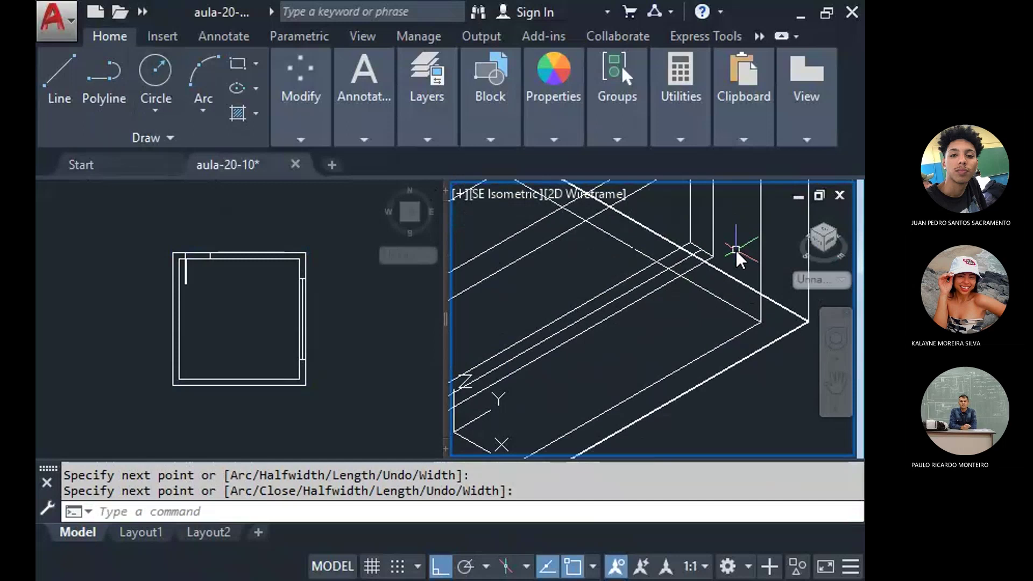
{"action": "key", "text": "Return"}
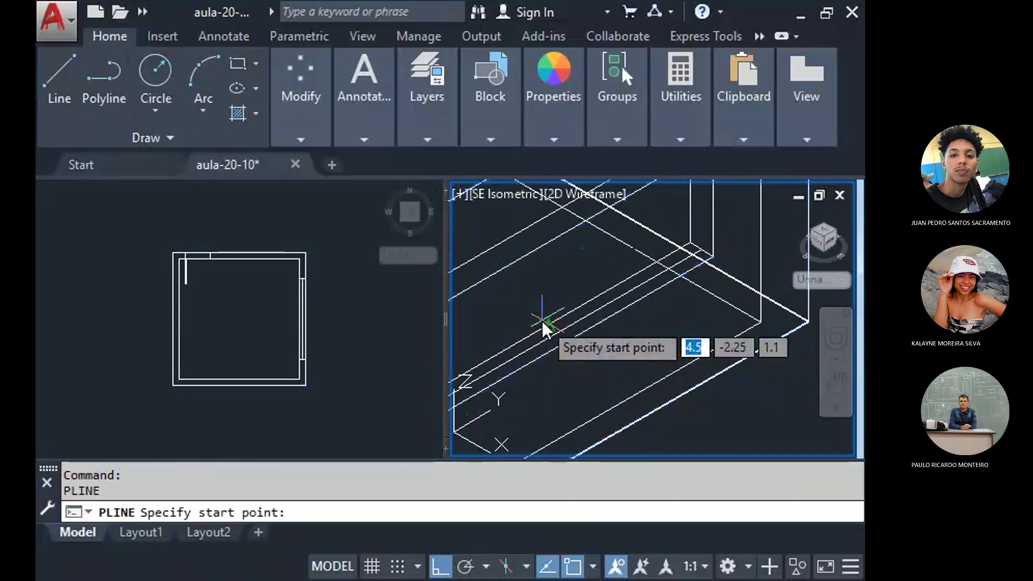
{"action": "middle_click_drag", "start_coordinate": [542, 321], "coordinate": [627, 311]}
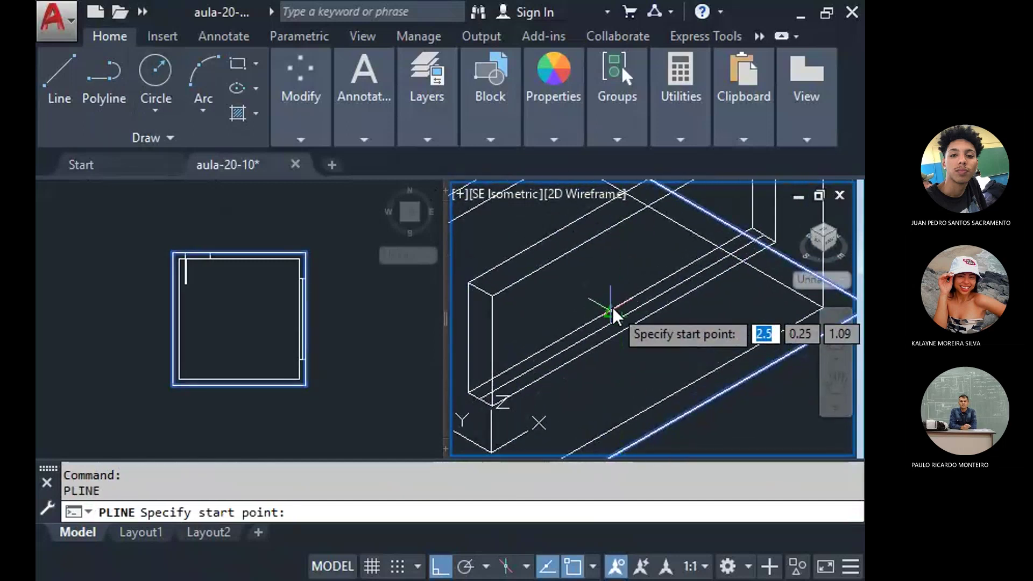
{"action": "left_click", "coordinate": [634, 322]}
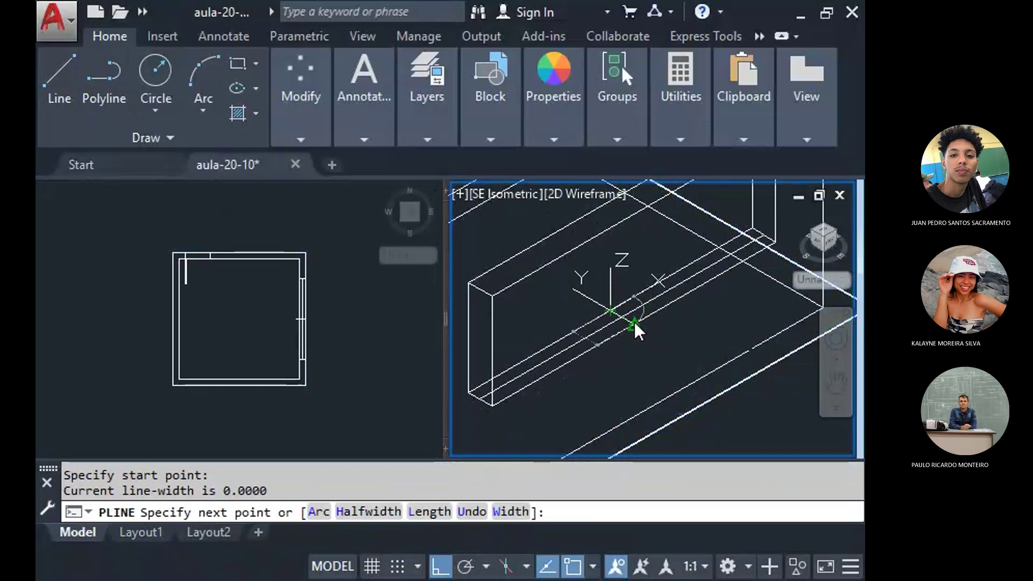
{"action": "key", "text": "Return"}
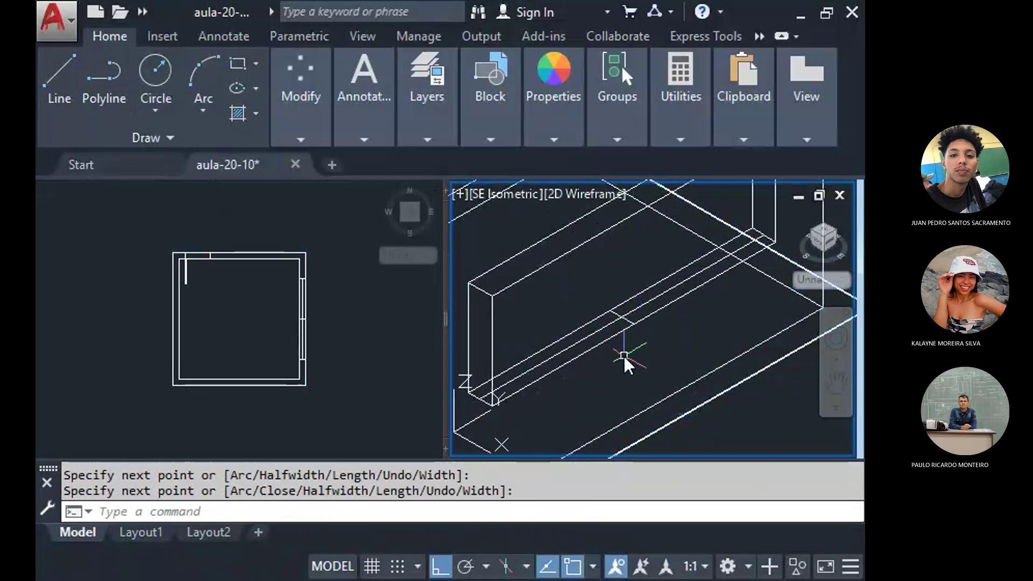
{"action": "middle_click_drag", "start_coordinate": [598, 345], "coordinate": [642, 311]}
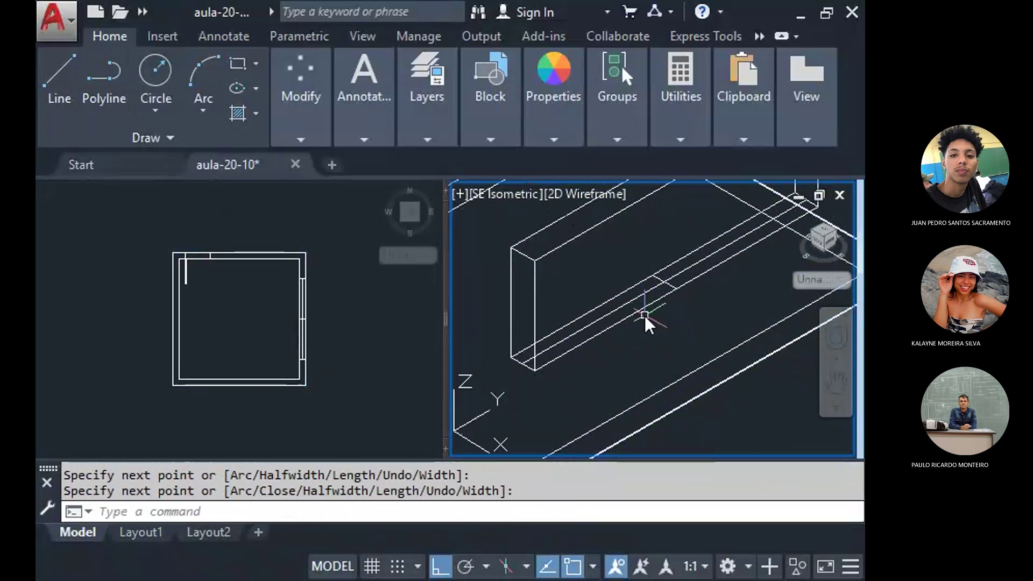
Offset the rail line 0.03, placing one copy below it and one above it.
{"action": "type", "text": "."}
{"action": "key", "text": "Return"}
{"action": "type", "text": ".03"}
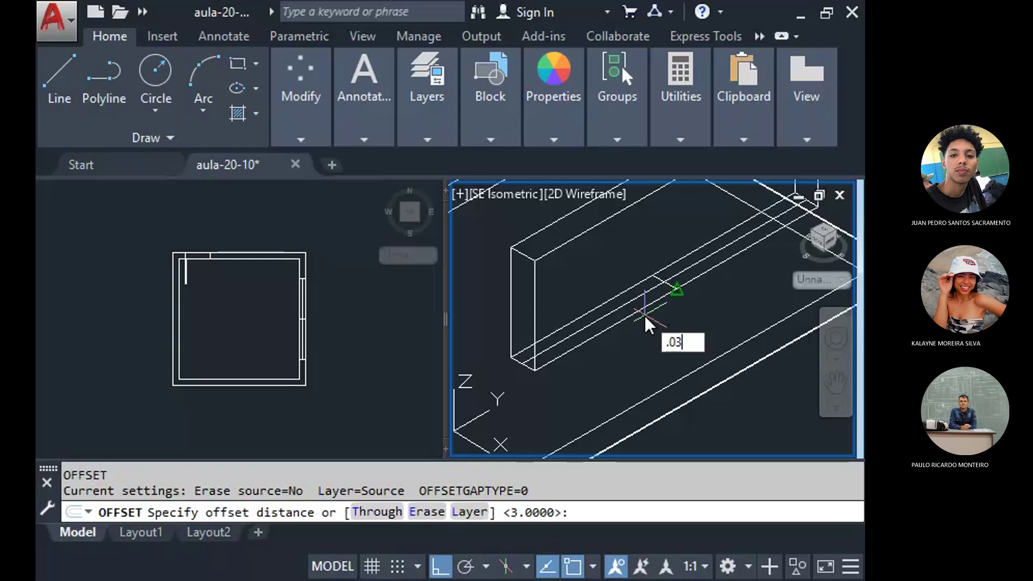
{"action": "key", "text": "Return"}
{"action": "scroll", "coordinate": [646, 297], "scroll_direction": "up", "scroll_amount": 3}
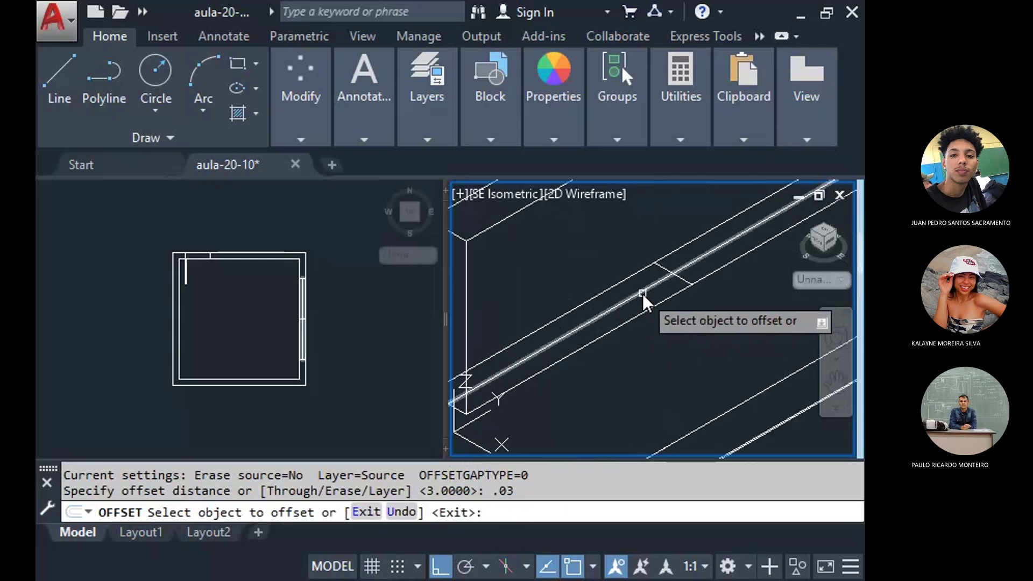
{"action": "left_click", "coordinate": [643, 294]}
{"action": "left_click", "coordinate": [691, 348]}
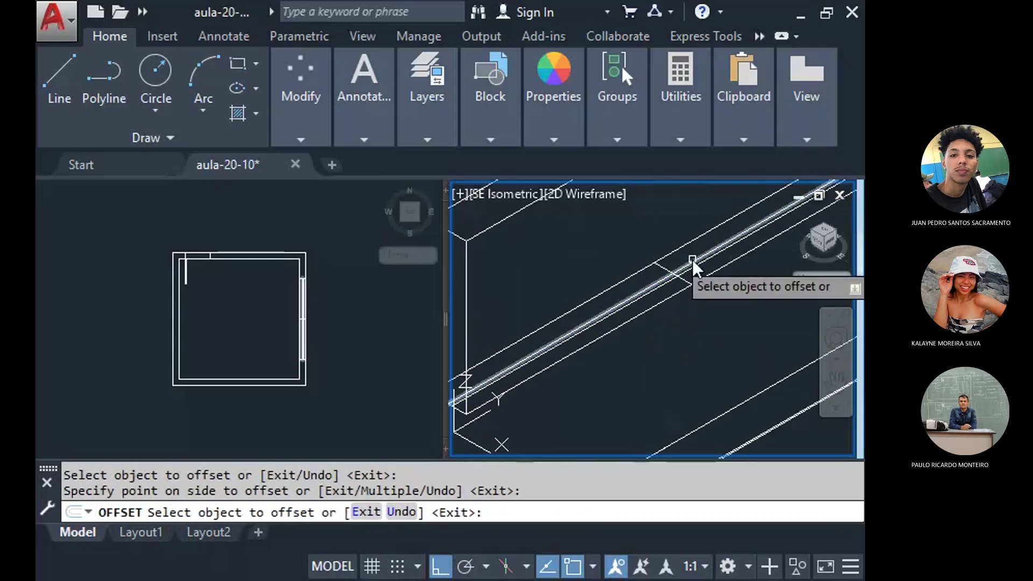
{"action": "left_click", "coordinate": [692, 260]}
{"action": "left_click", "coordinate": [645, 225]}
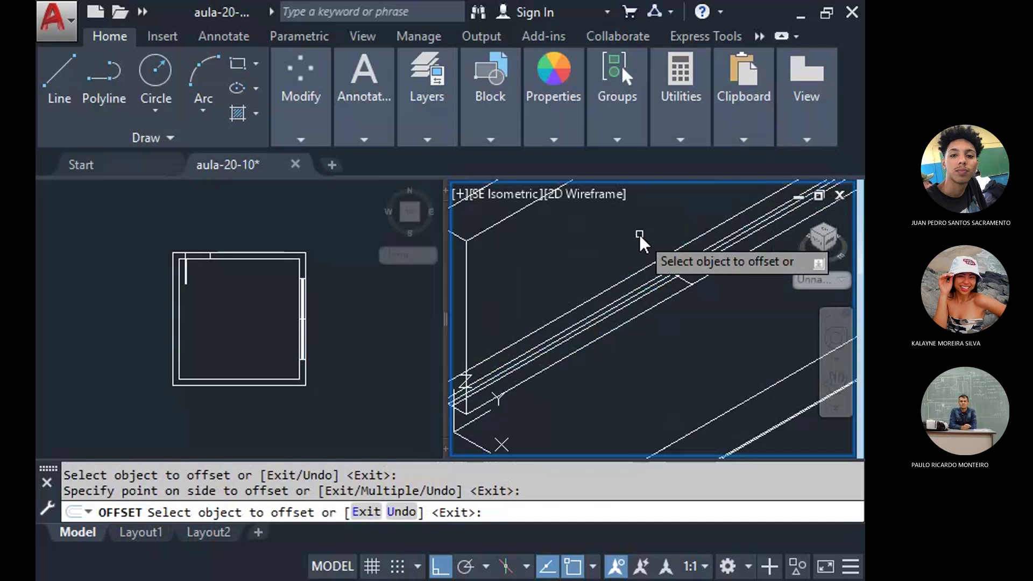
{"action": "key", "text": "Return"}
{"action": "middle_click_drag", "start_coordinate": [674, 338], "coordinate": [666, 285]}
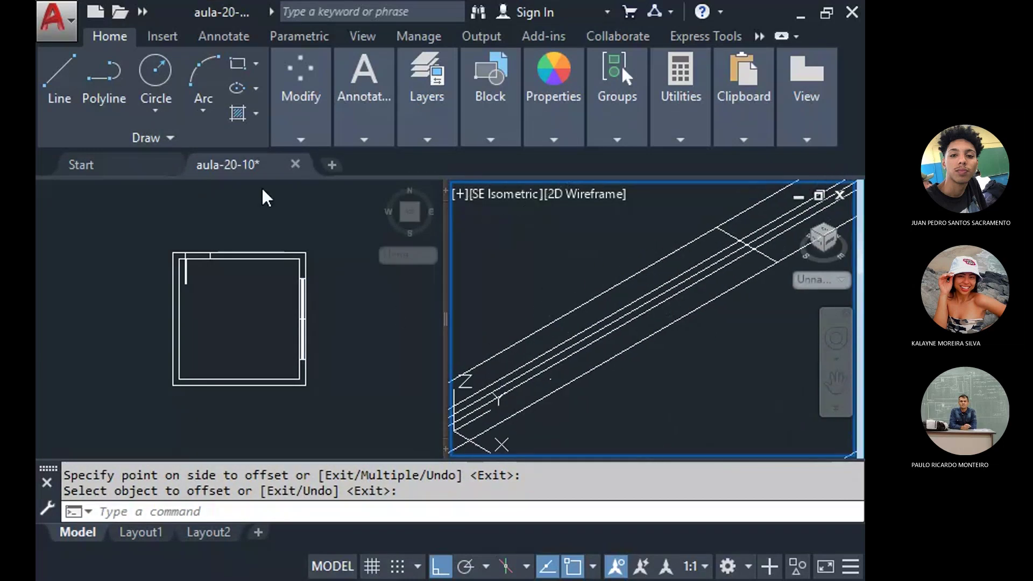
{"action": "left_click", "coordinate": [242, 66]}
{"action": "scroll", "coordinate": [501, 341], "scroll_direction": "up", "scroll_amount": 3}
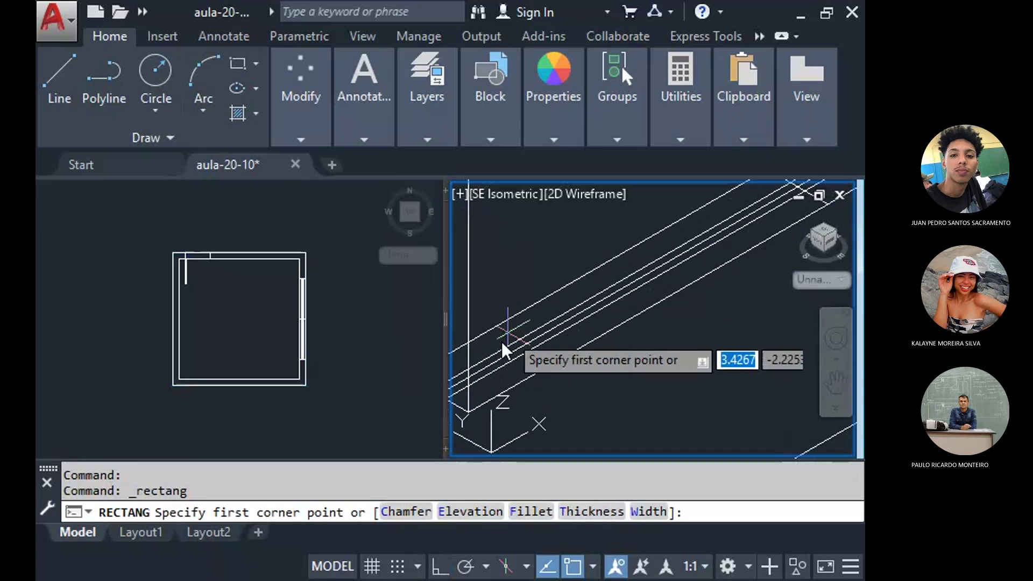
{"action": "scroll", "coordinate": [579, 290], "scroll_direction": "up", "scroll_amount": 2}
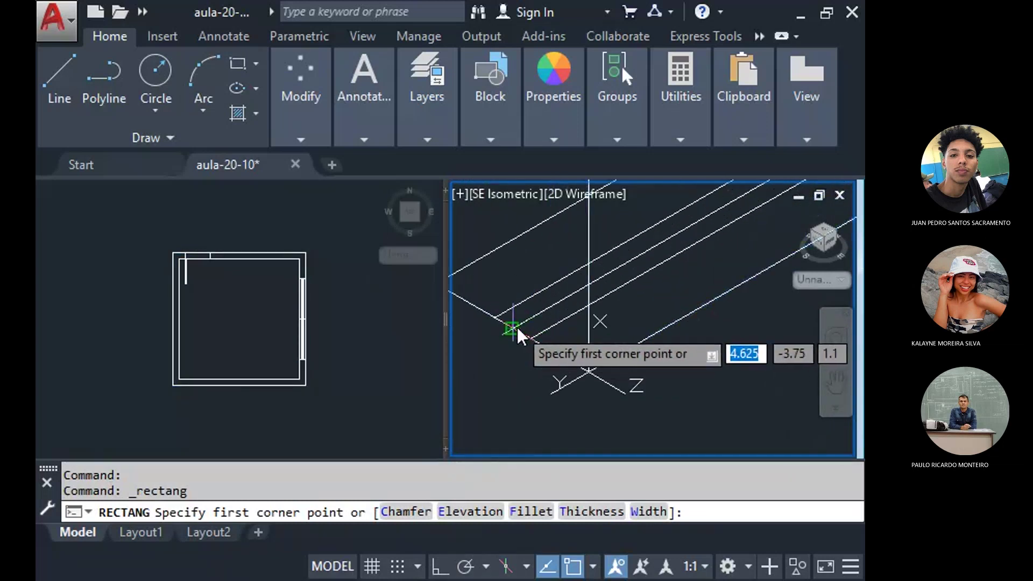
{"action": "left_click", "coordinate": [518, 326]}
{"action": "scroll", "coordinate": [538, 351], "scroll_direction": "down", "scroll_amount": 2}
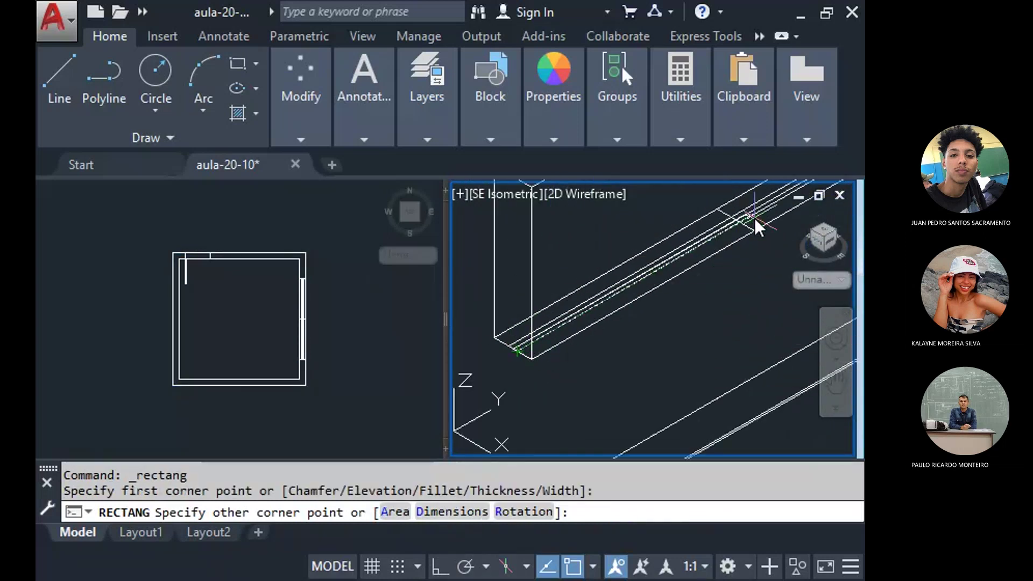
{"action": "scroll", "coordinate": [743, 216], "scroll_direction": "up", "scroll_amount": 2}
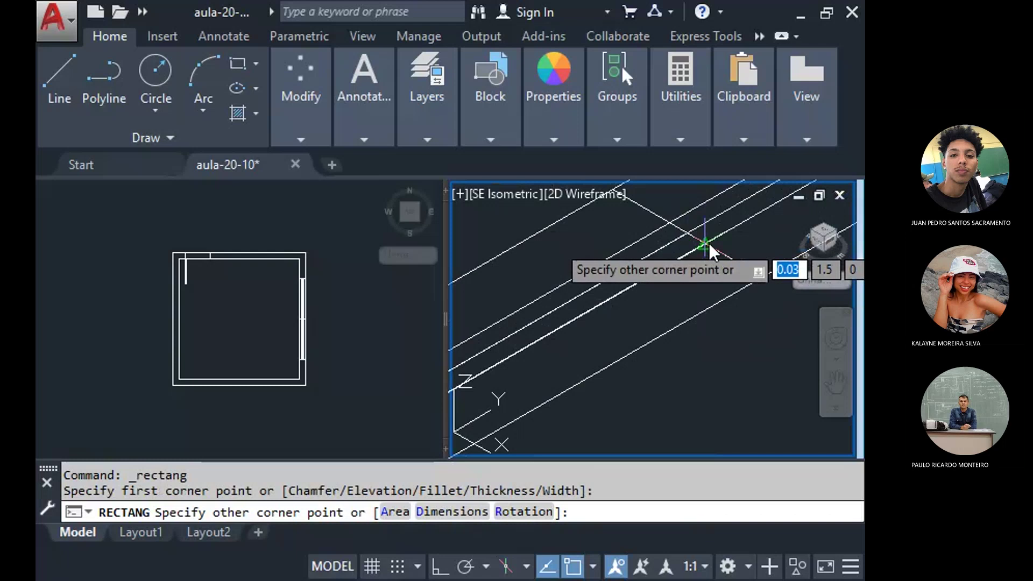
{"action": "left_click", "coordinate": [708, 243]}
{"action": "key", "text": "F8"}
{"action": "key", "text": "F8"}
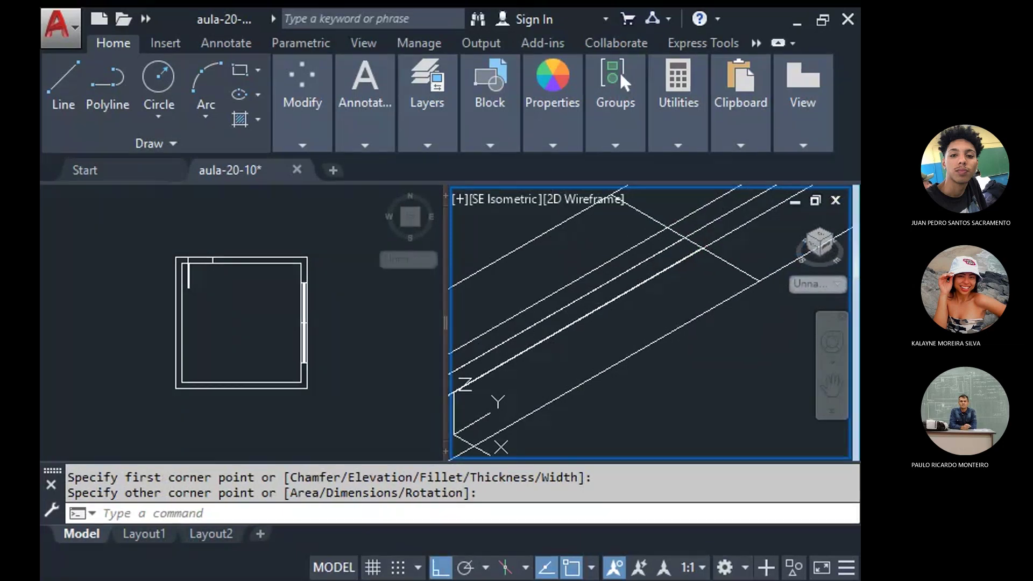
{"action": "key", "text": "Return"}
{"action": "left_click", "coordinate": [689, 230]}
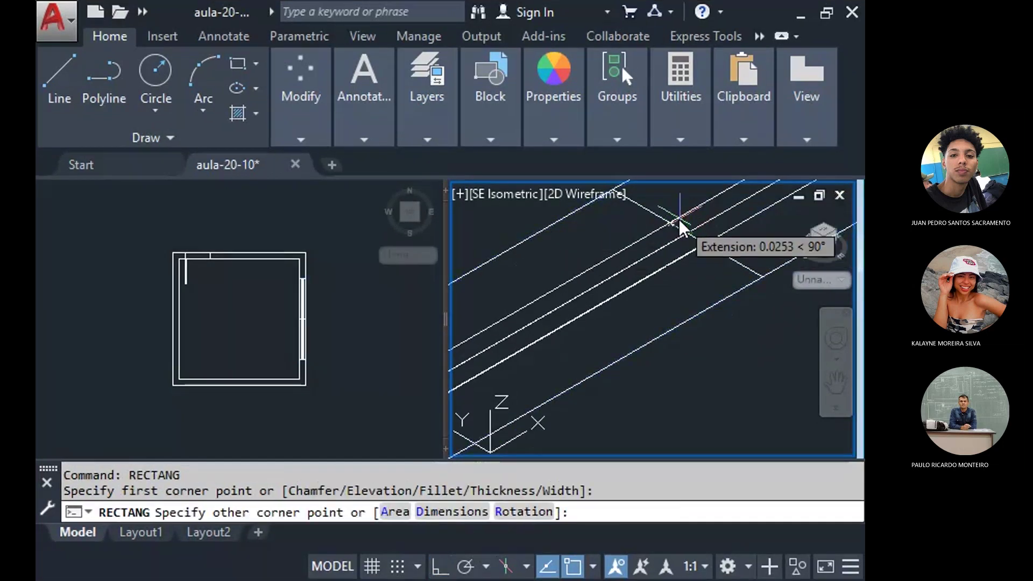
{"action": "left_click", "coordinate": [501, 359]}
{"action": "key", "text": "F8"}
{"action": "scroll", "coordinate": [572, 300], "scroll_direction": "down", "scroll_amount": 3}
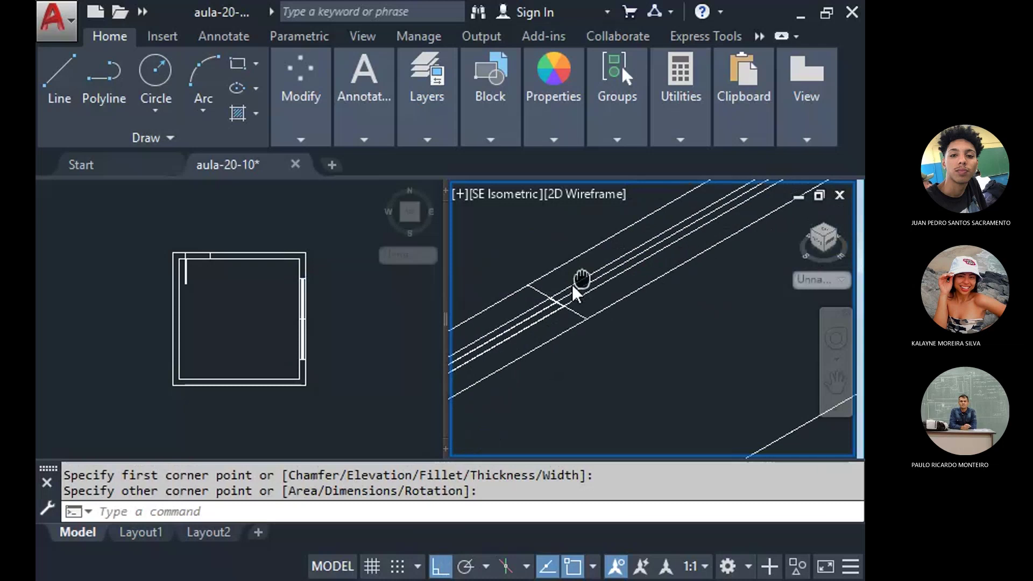
{"action": "left_click", "coordinate": [237, 63]}
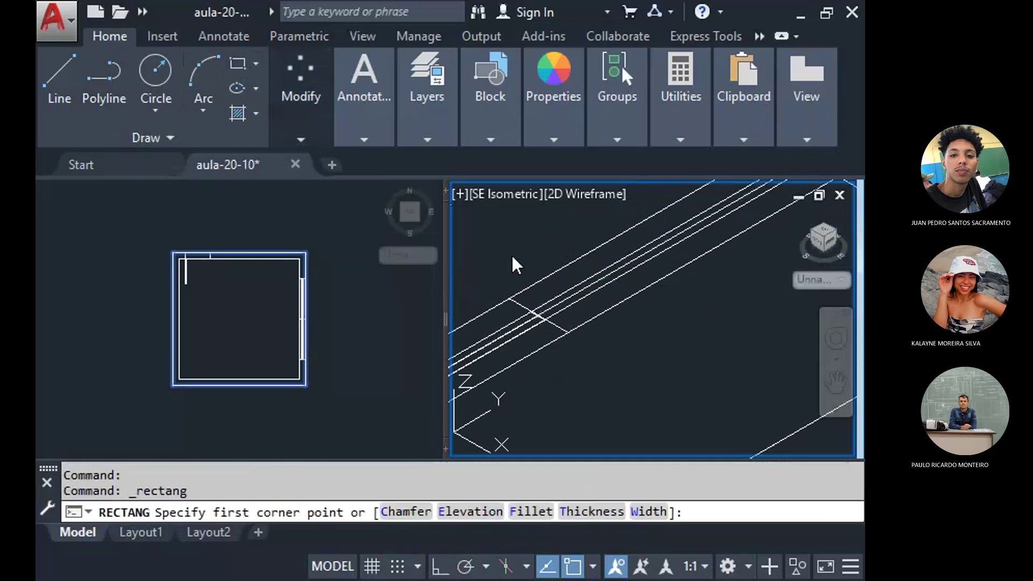
{"action": "scroll", "coordinate": [527, 309], "scroll_direction": "up", "scroll_amount": 3}
{"action": "left_click", "coordinate": [555, 340]}
{"action": "scroll", "coordinate": [572, 323], "scroll_direction": "down", "scroll_amount": 3}
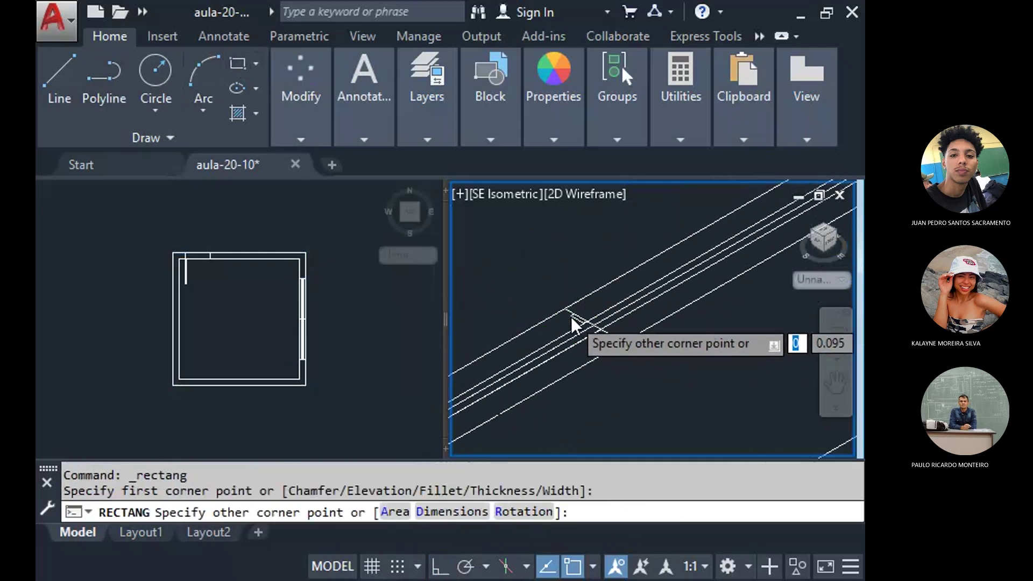
{"action": "scroll", "coordinate": [656, 301], "scroll_direction": "up", "scroll_amount": 5}
{"action": "scroll", "coordinate": [699, 253], "scroll_direction": "up", "scroll_amount": 3}
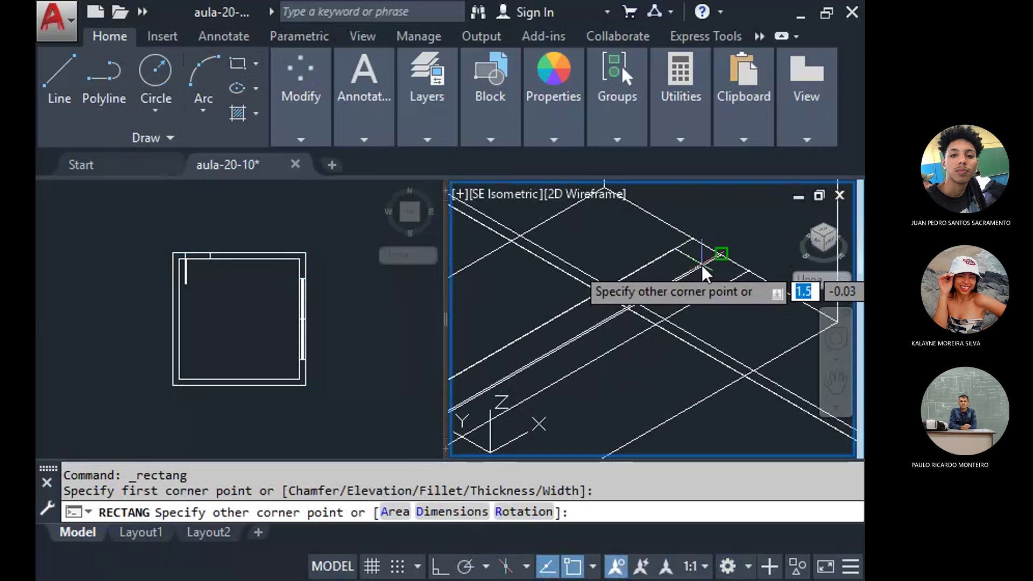
{"action": "left_click", "coordinate": [731, 258]}
{"action": "scroll", "coordinate": [715, 263], "scroll_direction": "up", "scroll_amount": 2}
{"action": "scroll", "coordinate": [710, 274], "scroll_direction": "down", "scroll_amount": 2}
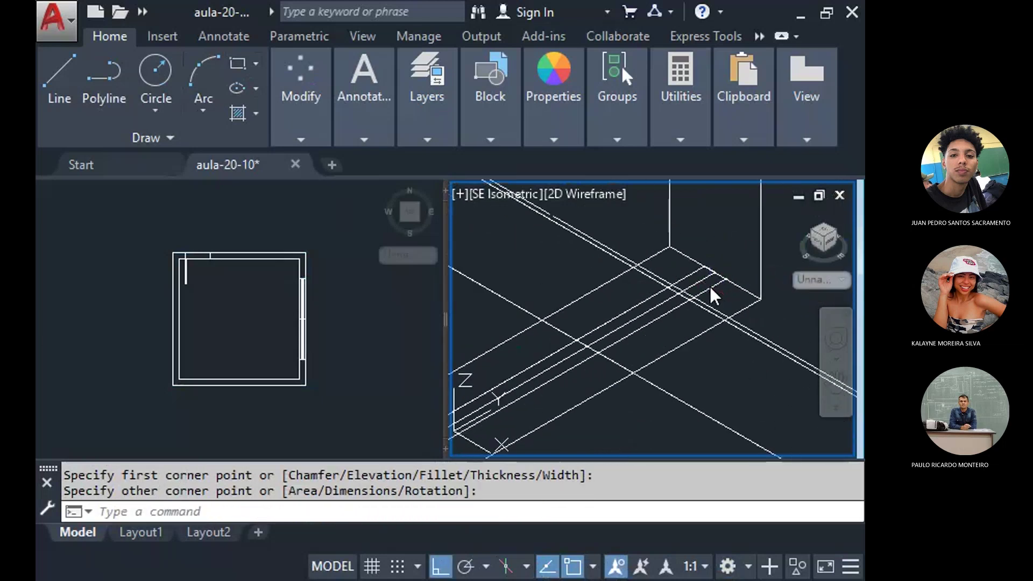
{"action": "left_click", "coordinate": [709, 287]}
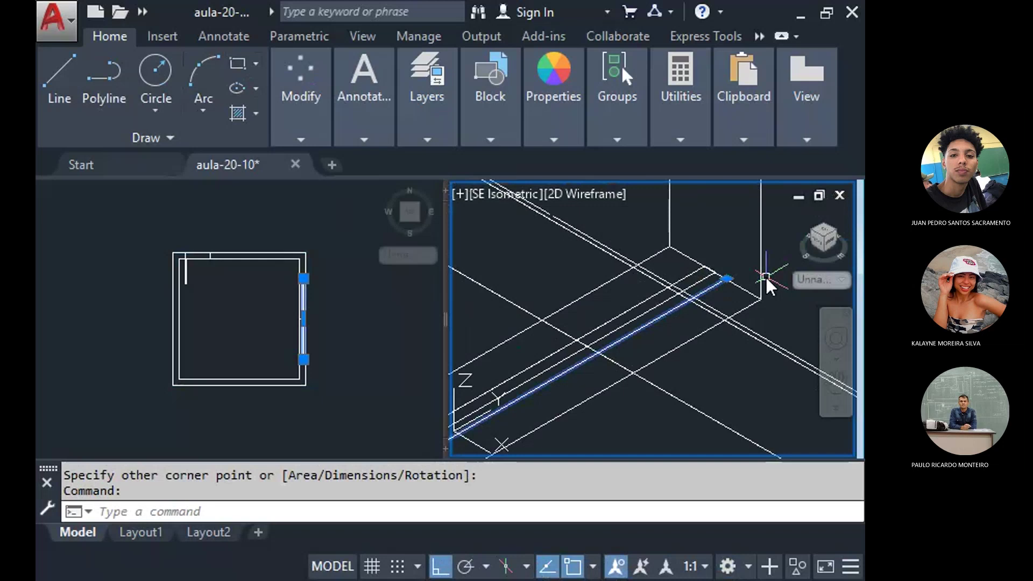
{"action": "key", "text": "Escape"}
{"action": "scroll", "coordinate": [583, 397], "scroll_direction": "down", "scroll_amount": 2}
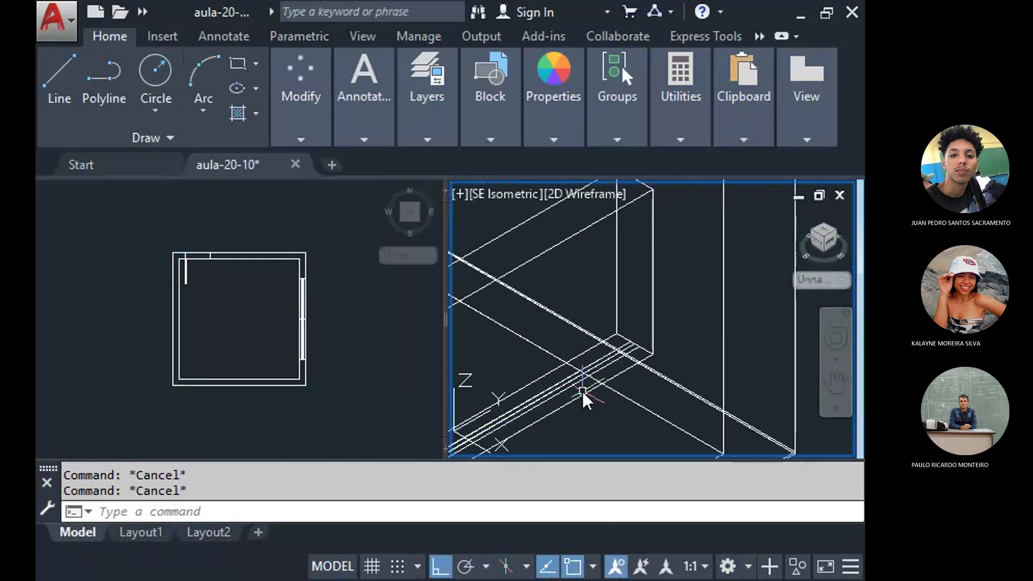
{"action": "middle_click_drag", "start_coordinate": [584, 397], "coordinate": [581, 325]}
{"action": "scroll", "coordinate": [578, 329], "scroll_direction": "up", "scroll_amount": 4}
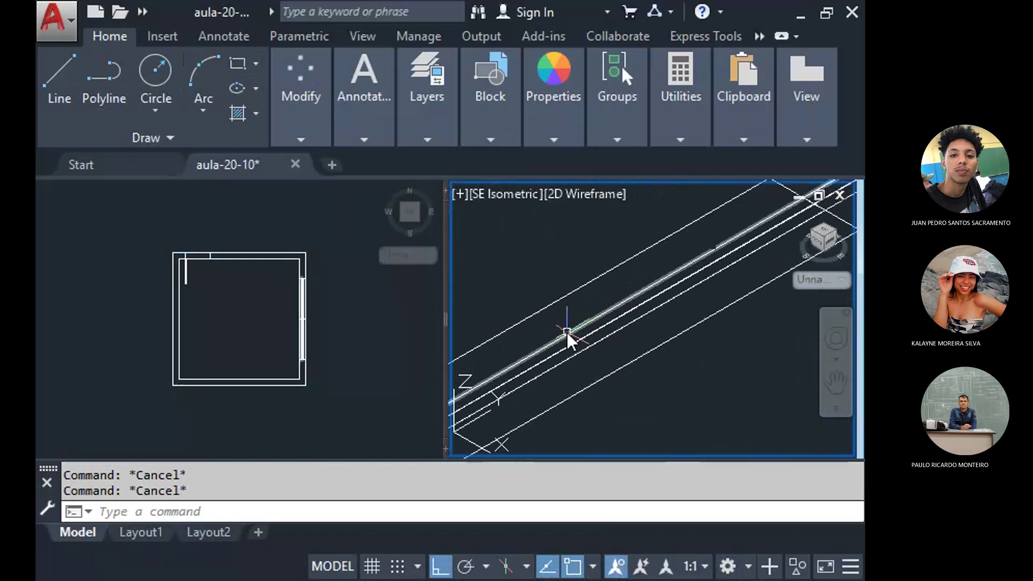
{"action": "scroll", "coordinate": [583, 356], "scroll_direction": "down", "scroll_amount": 1}
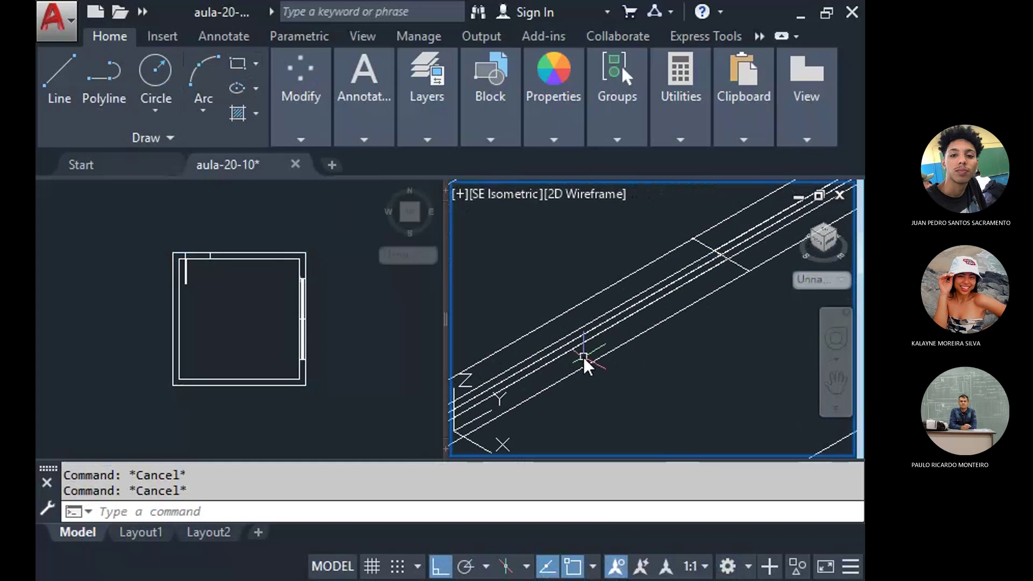
{"action": "left_click", "coordinate": [564, 348]}
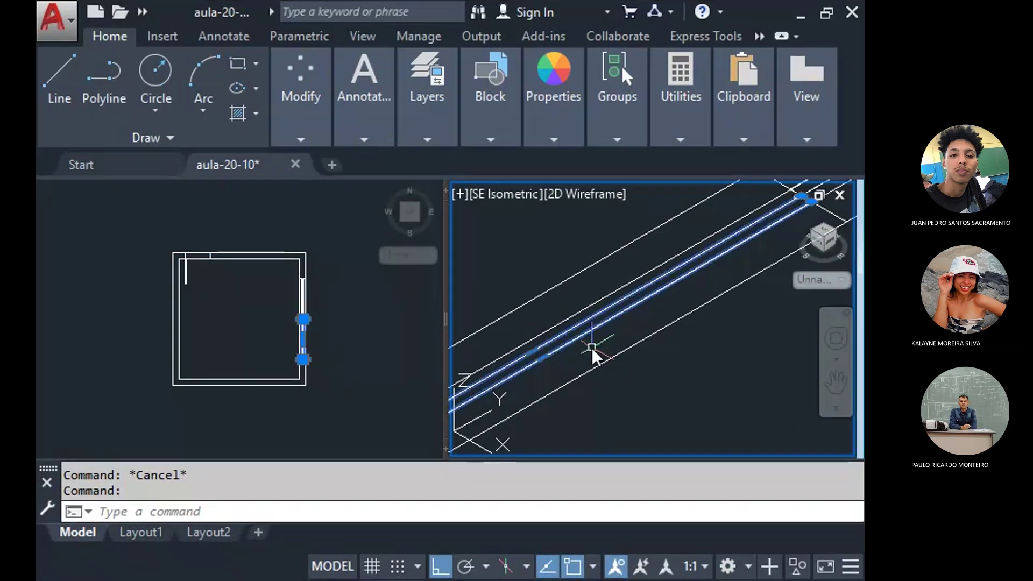
{"action": "left_click", "coordinate": [382, 350]}
{"action": "scroll", "coordinate": [314, 337], "scroll_direction": "up", "scroll_amount": 5}
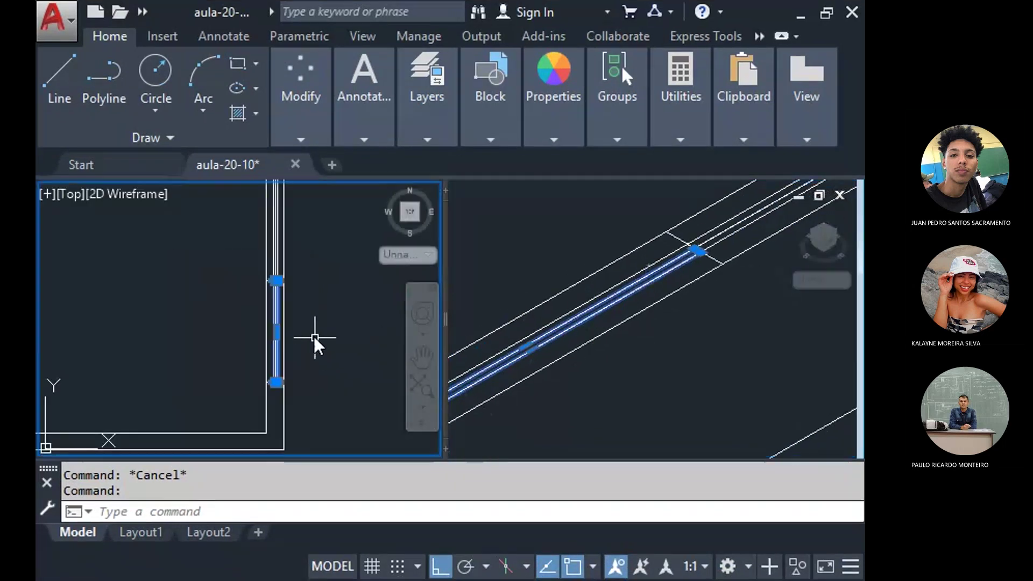
{"action": "left_click", "coordinate": [627, 215]}
{"action": "middle_click_drag", "start_coordinate": [692, 247], "coordinate": [640, 253]}
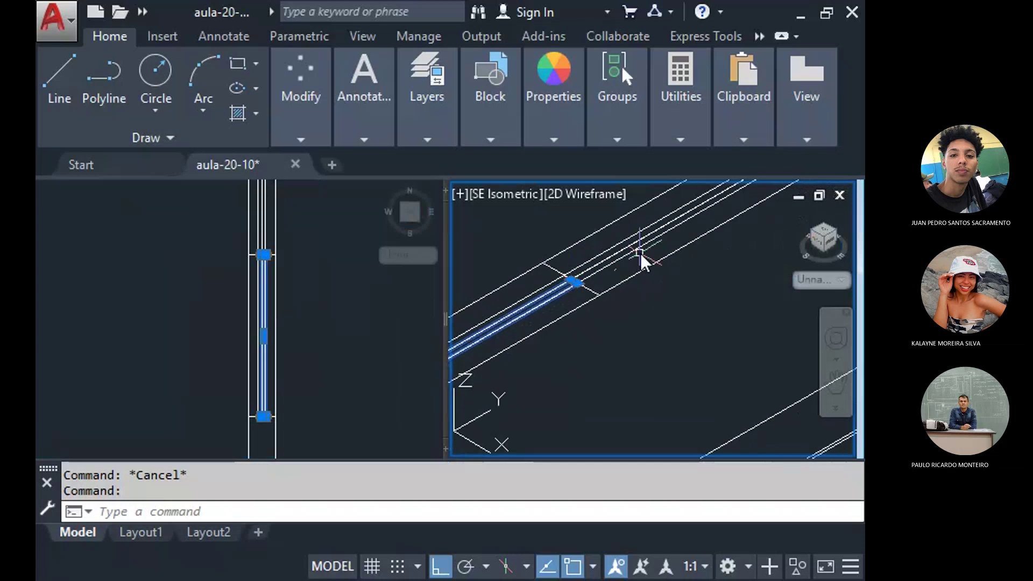
{"action": "left_click", "coordinate": [615, 241]}
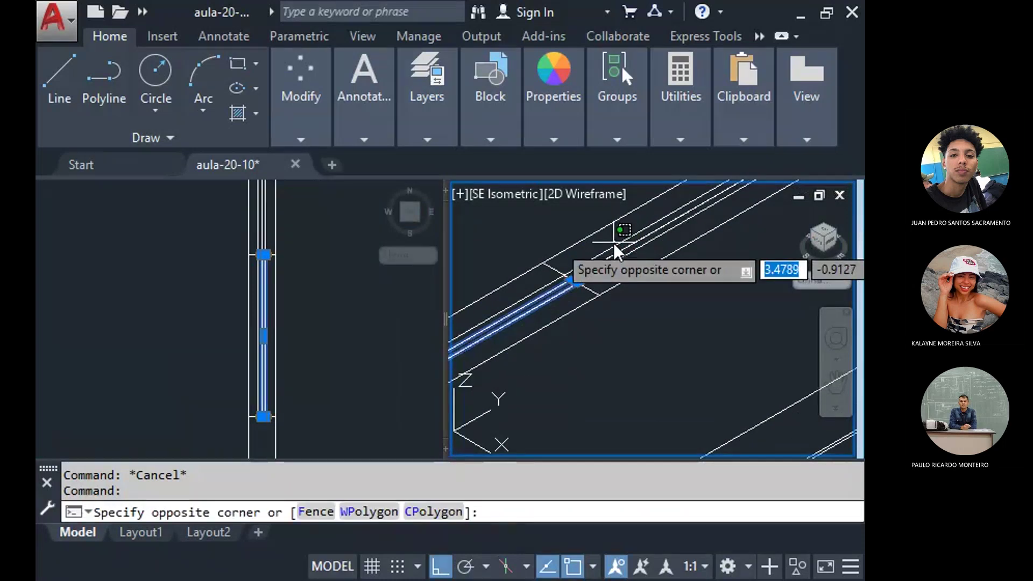
{"action": "left_click", "coordinate": [613, 243]}
{"action": "key", "text": "Escape"}
{"action": "key", "text": "Escape"}
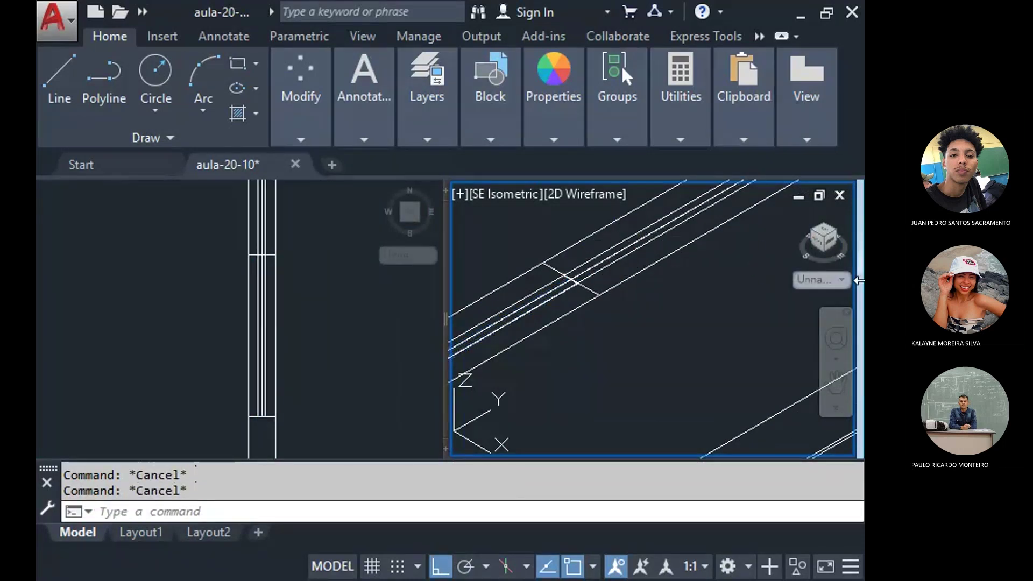
{"action": "middle_click_drag", "start_coordinate": [595, 329], "coordinate": [615, 331]}
{"action": "scroll", "coordinate": [614, 331], "scroll_direction": "down", "scroll_amount": 4}
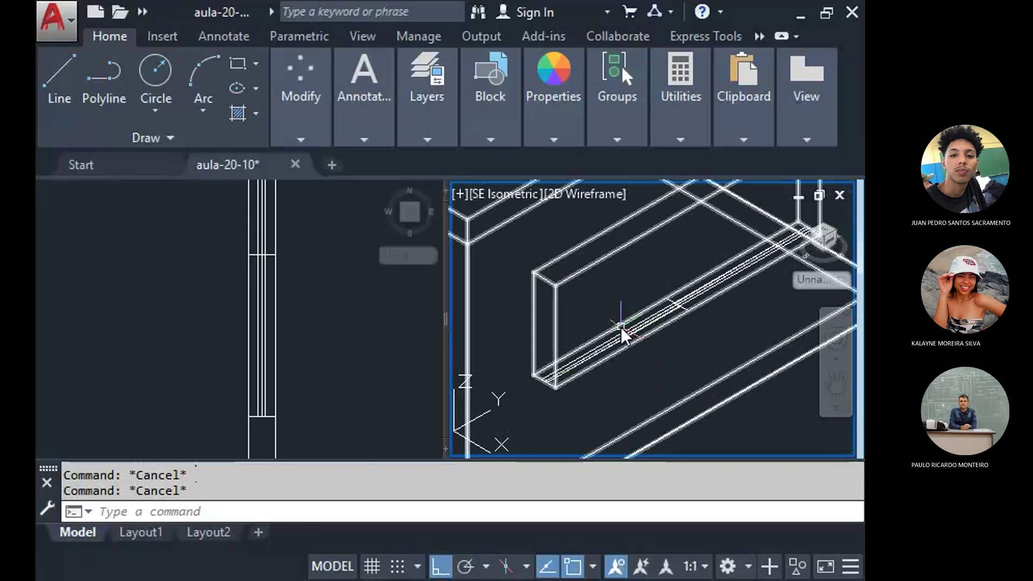
Extrude the window rail profile to a height of 1.
{"action": "type", "text": "EXT"}
{"action": "key", "text": "Return"}
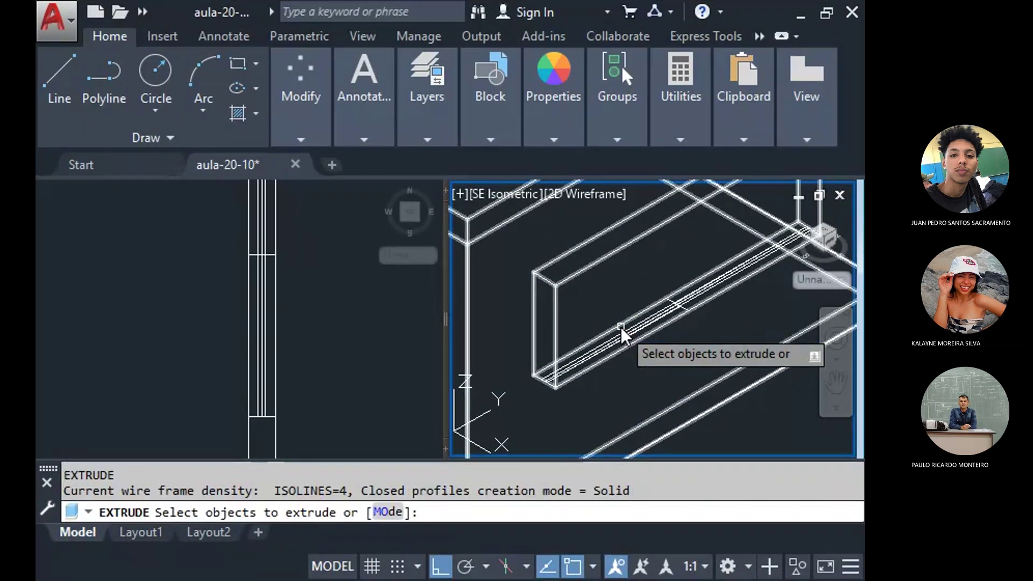
{"action": "scroll", "coordinate": [646, 344], "scroll_direction": "up", "scroll_amount": 2}
{"action": "scroll", "coordinate": [624, 320], "scroll_direction": "up", "scroll_amount": 2}
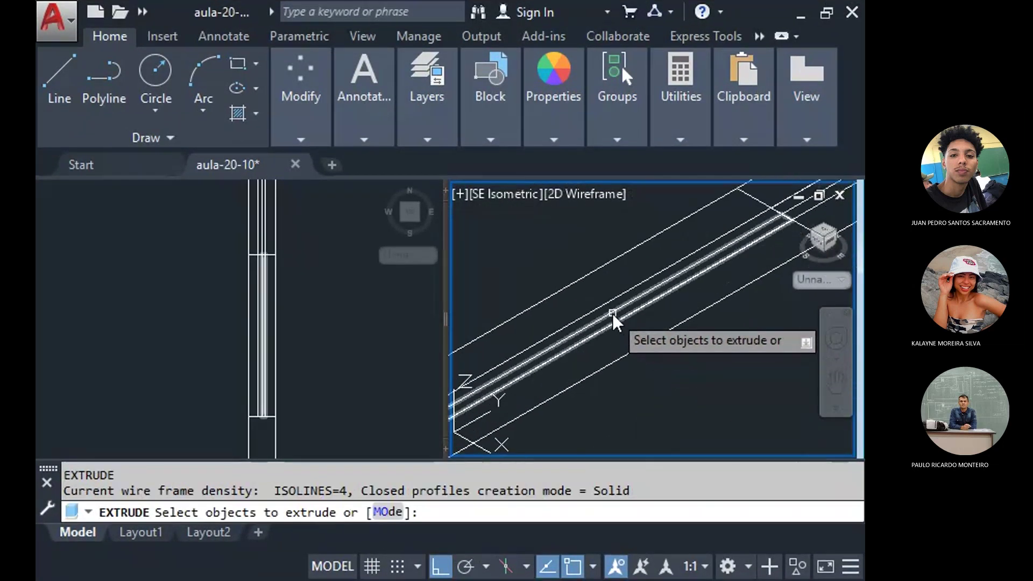
{"action": "left_click", "coordinate": [612, 312]}
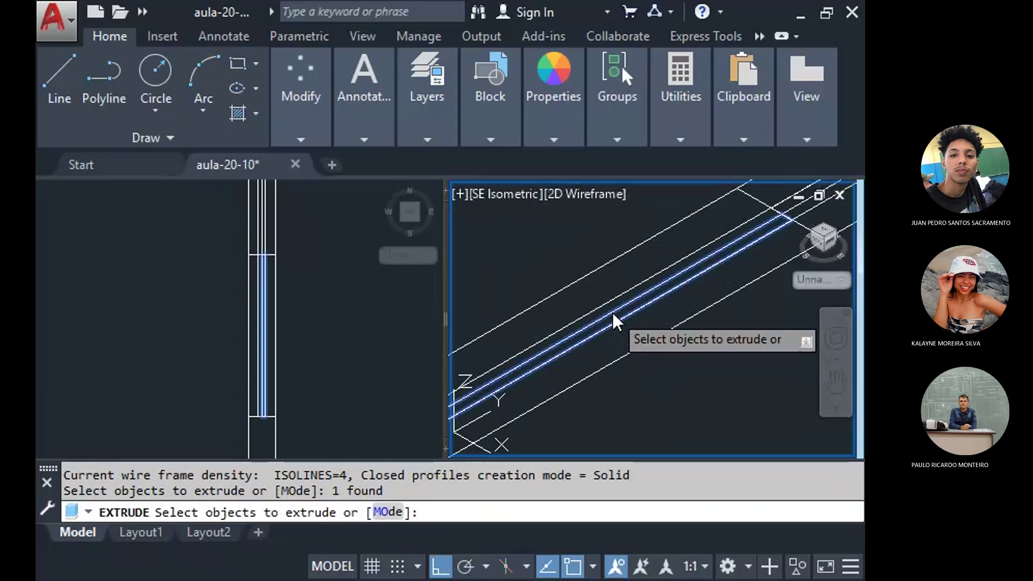
{"action": "key", "text": "Return"}
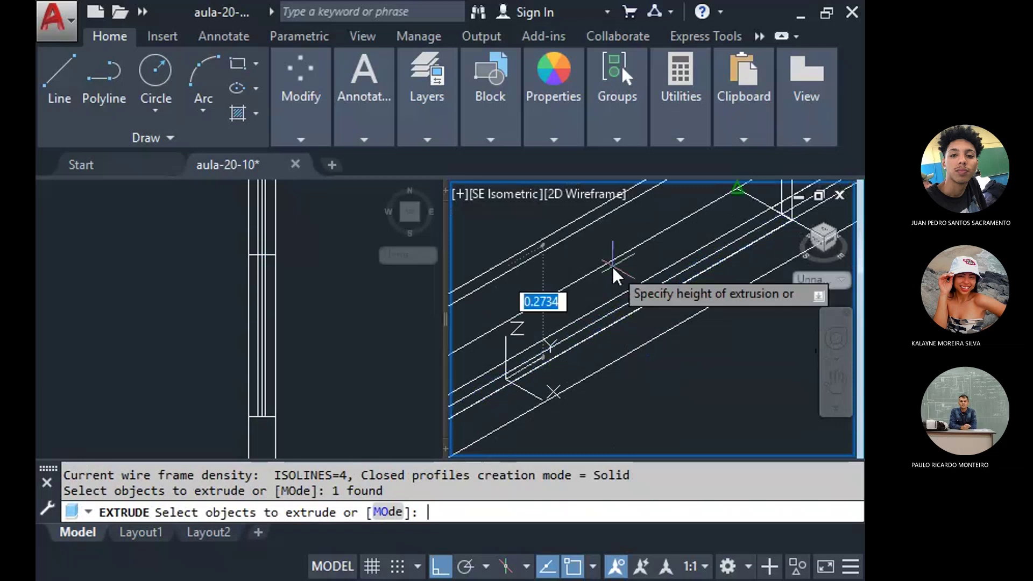
{"action": "scroll", "coordinate": [609, 272], "scroll_direction": "down", "scroll_amount": 2}
{"action": "middle_click_drag", "start_coordinate": [592, 236], "coordinate": [603, 273]}
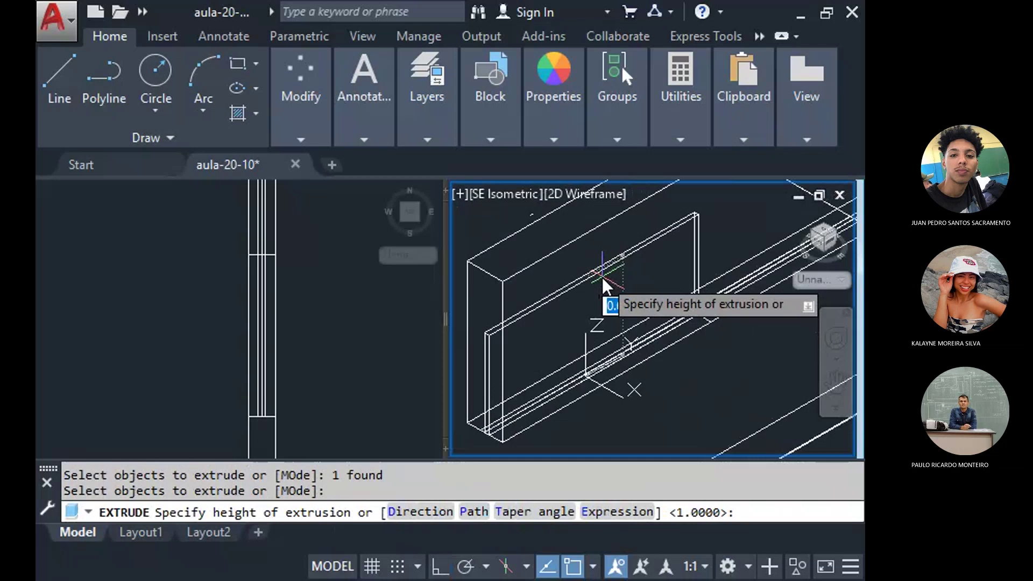
{"action": "type", "text": "1"}
{"action": "key", "text": "Return"}
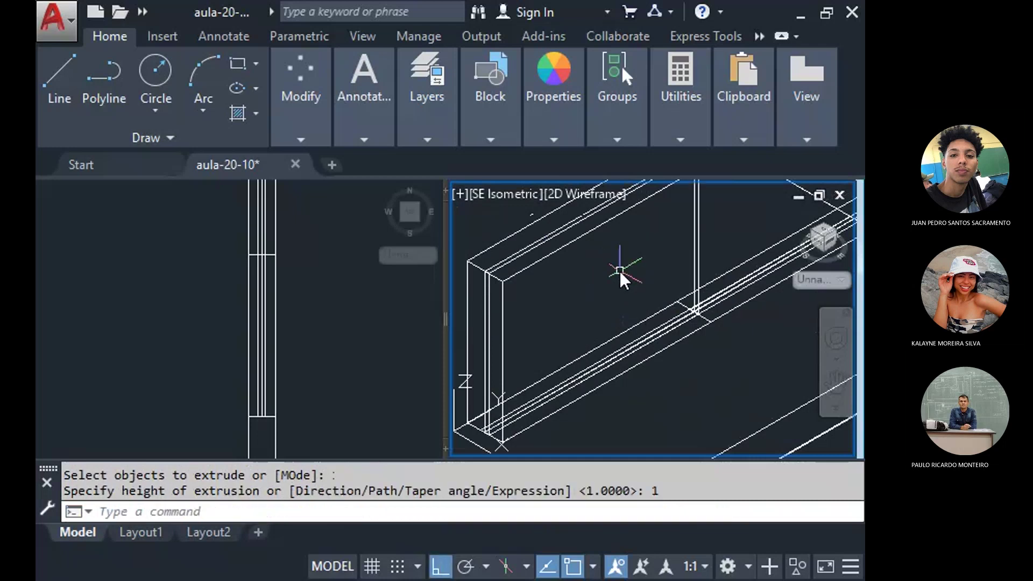
Set the isometric viewport's visual style to Shaded with Edges.
{"action": "scroll", "coordinate": [618, 272], "scroll_direction": "down", "scroll_amount": 2}
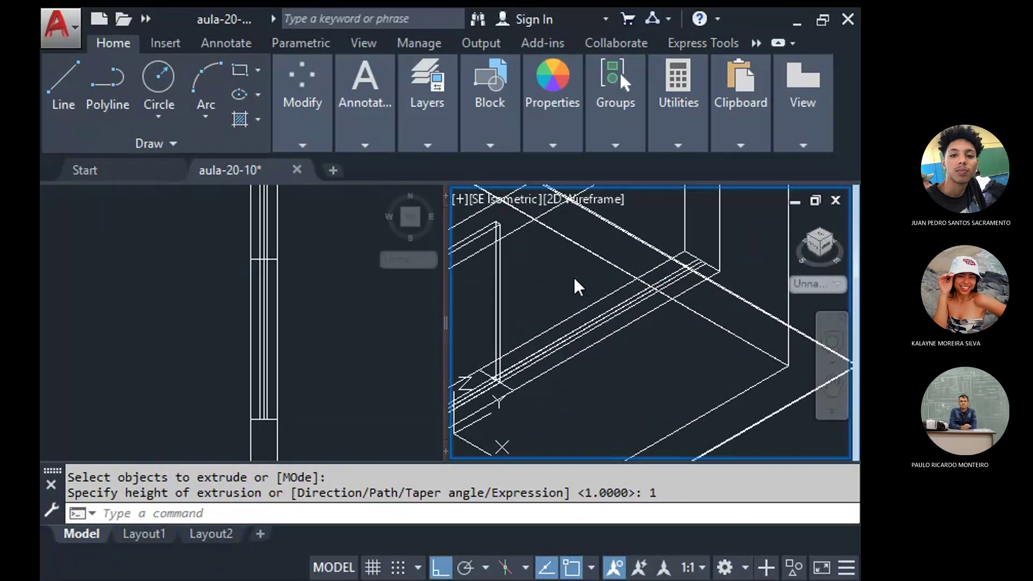
{"action": "left_click", "coordinate": [574, 279]}
{"action": "left_click", "coordinate": [550, 278]}
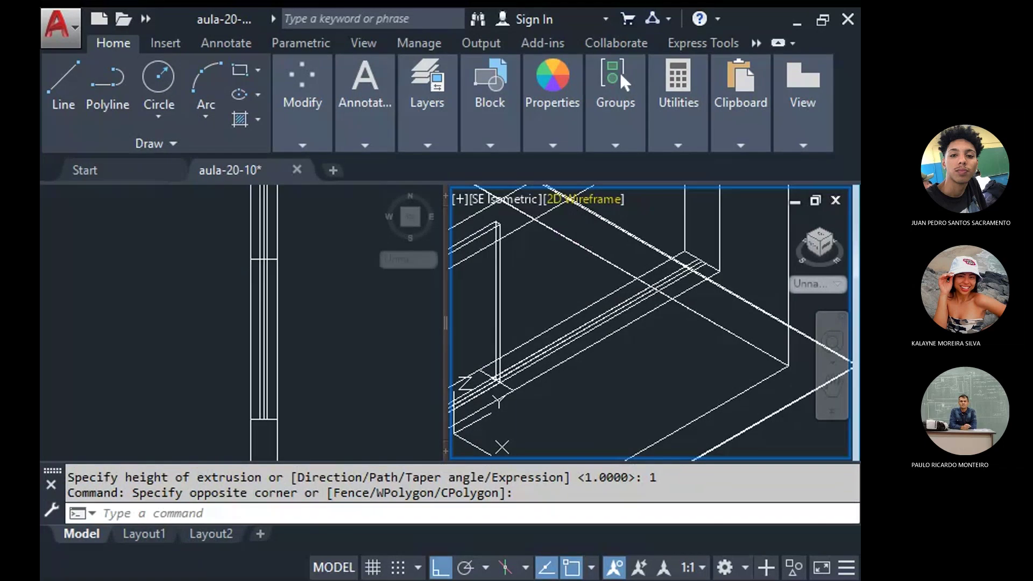
{"action": "left_click", "coordinate": [652, 353]}
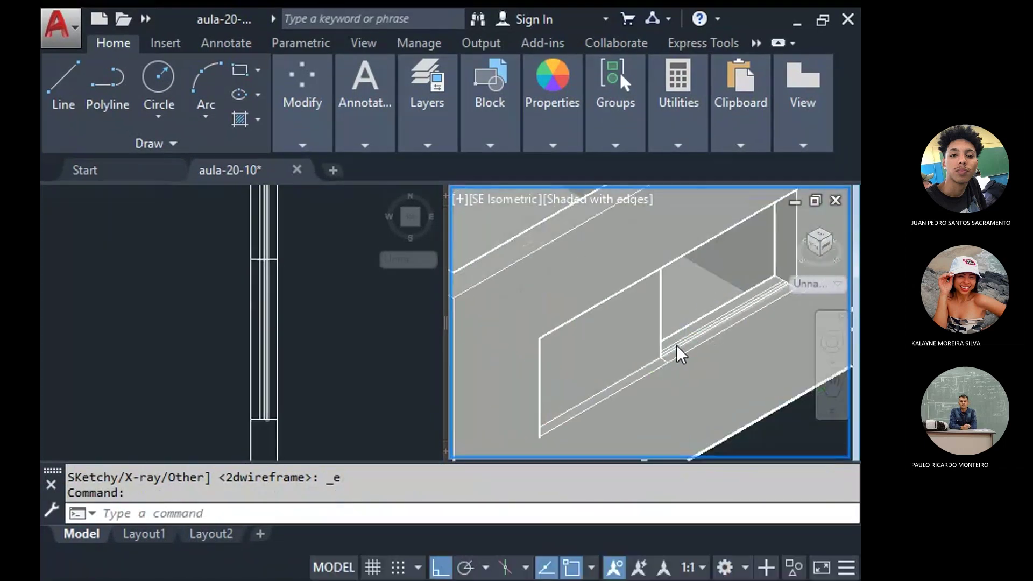
{"action": "scroll", "coordinate": [661, 352], "scroll_direction": "down", "scroll_amount": 4}
{"action": "scroll", "coordinate": [640, 350], "scroll_direction": "up", "scroll_amount": 4}
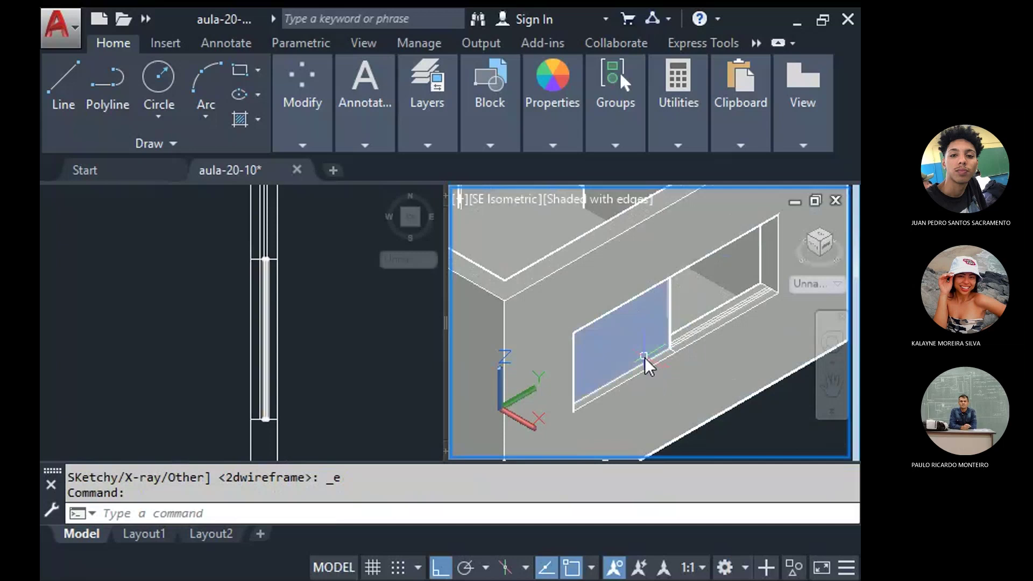
Orbit the model with 3DO toward the window opening, then pan to frame it.
{"action": "type", "text": "3DO"}
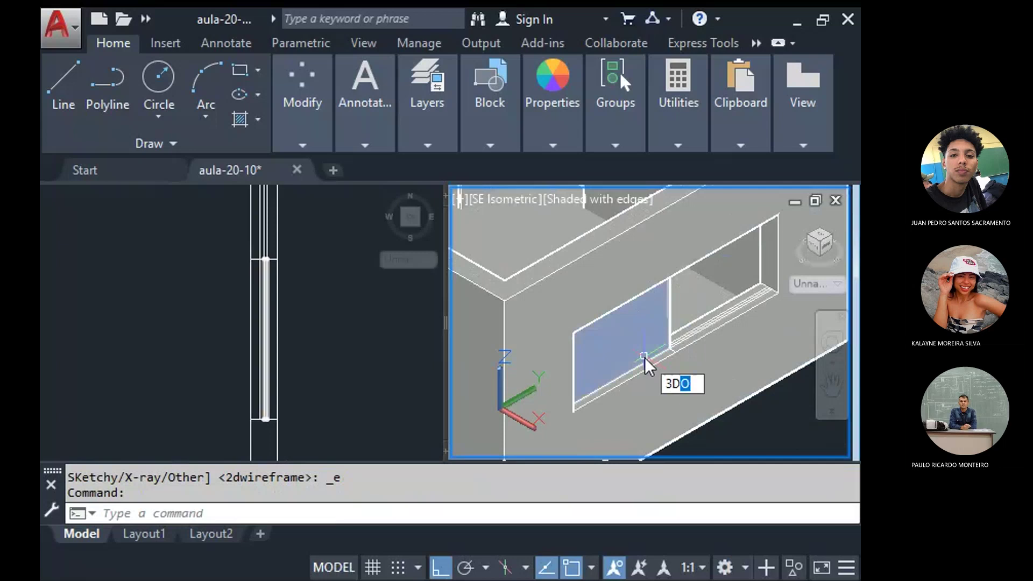
{"action": "key", "text": "Return"}
{"action": "left_click_drag", "start_coordinate": [619, 344], "coordinate": [728, 279]}
{"action": "left_click", "coordinate": [741, 271]}
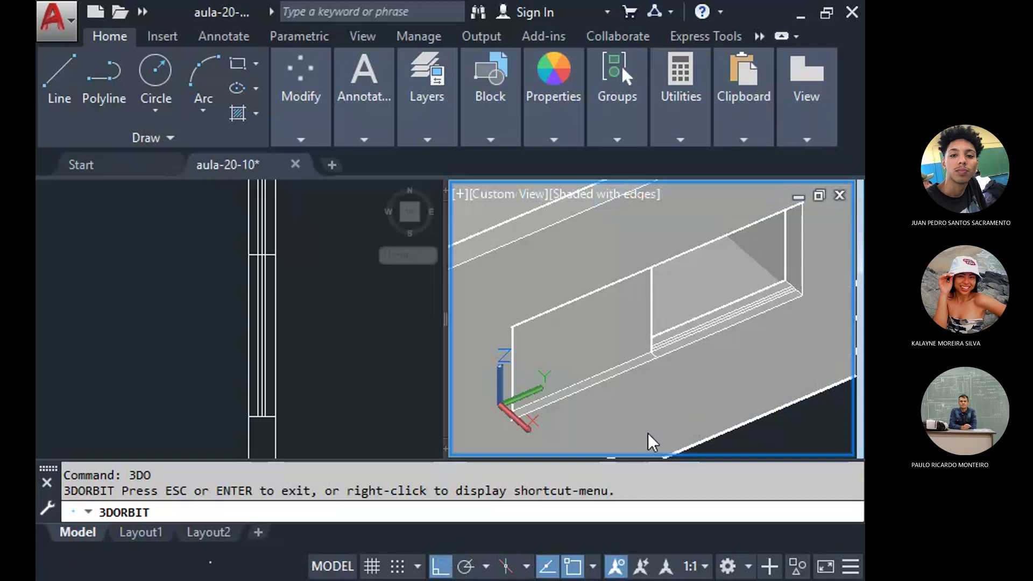
{"action": "key", "text": "Escape"}
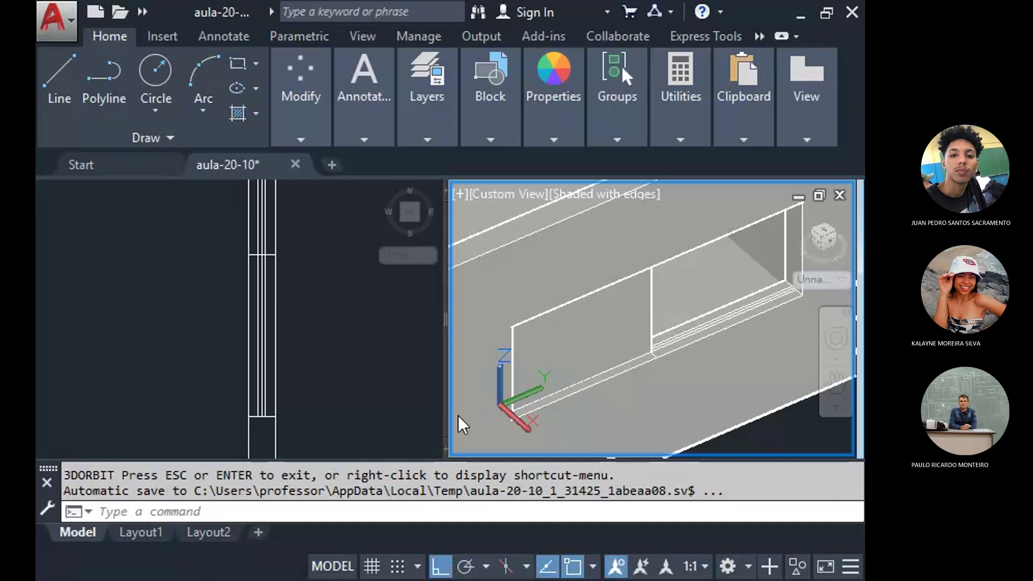
{"action": "middle_click", "coordinate": [628, 382]}
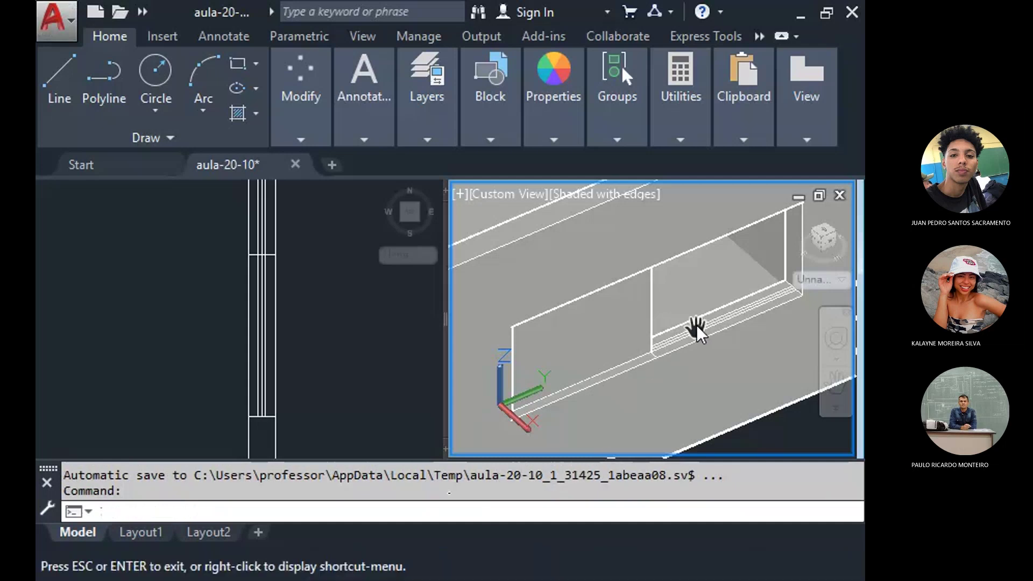
{"action": "left_click_drag", "start_coordinate": [696, 324], "coordinate": [647, 333]}
{"action": "key", "text": "Escape"}
{"action": "key", "text": "Escape"}
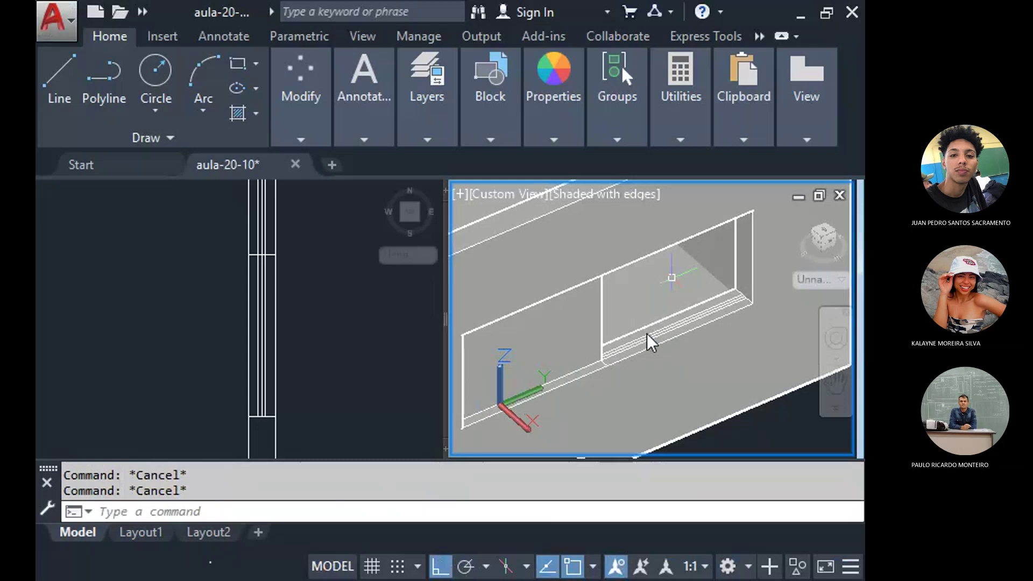
Extrude the second window profile to a height of 1.
{"action": "type", "text": "EXT"}
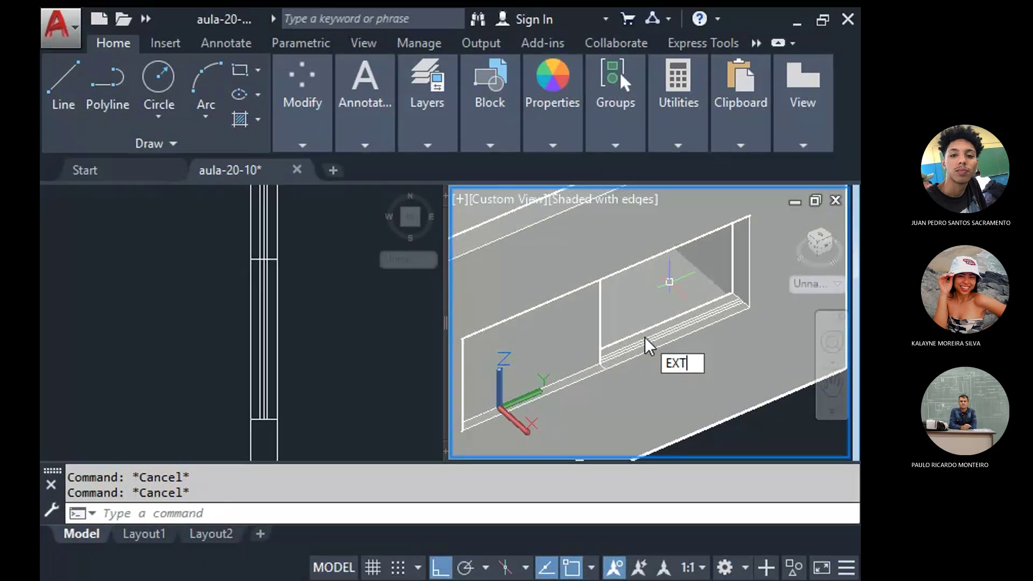
{"action": "key", "text": "Return"}
{"action": "scroll", "coordinate": [647, 333], "scroll_direction": "up", "scroll_amount": 5}
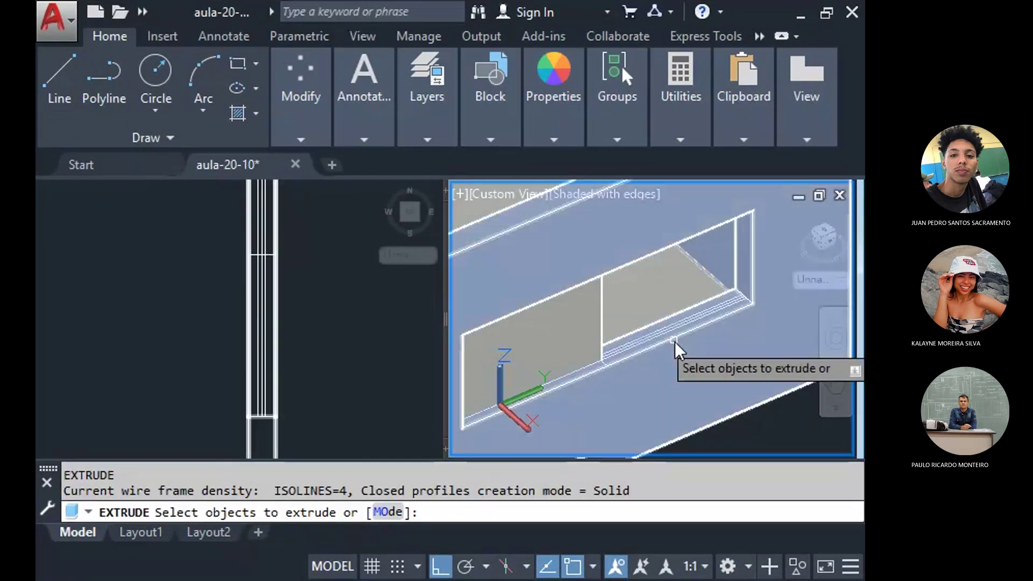
{"action": "left_click", "coordinate": [634, 331]}
{"action": "key", "text": "Return"}
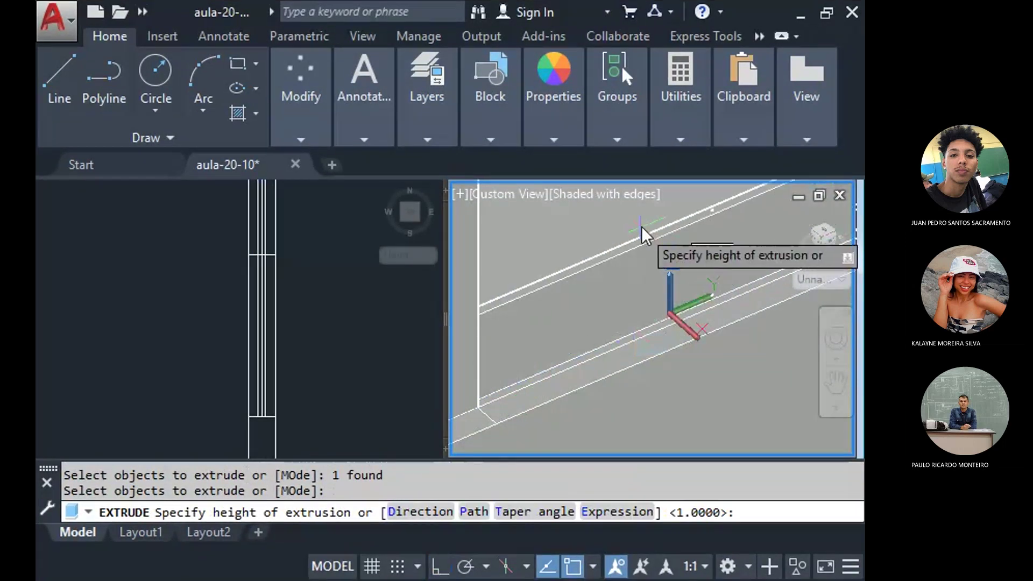
{"action": "scroll", "coordinate": [631, 224], "scroll_direction": "down", "scroll_amount": 3}
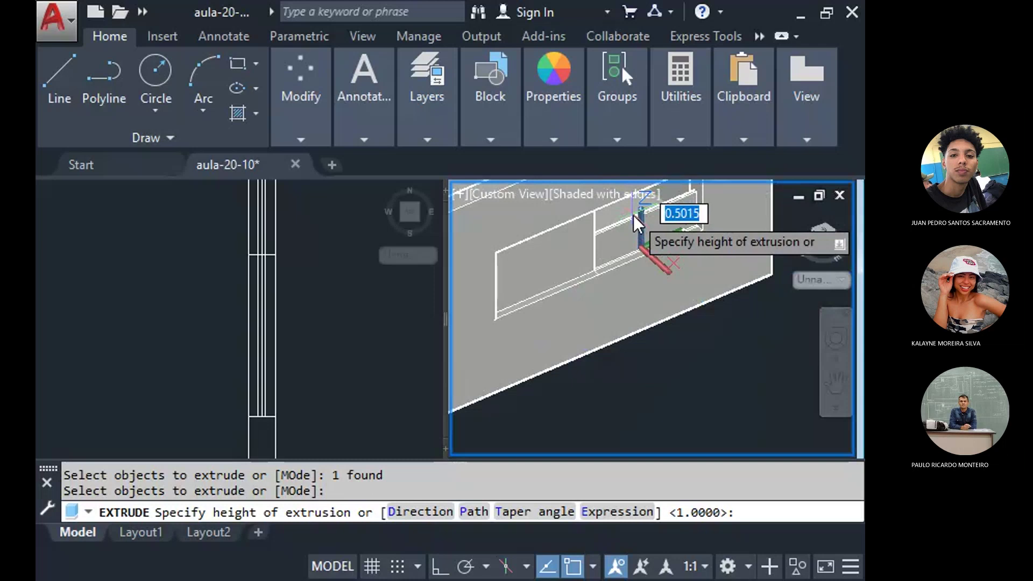
{"action": "type", "text": "1"}
{"action": "key", "text": "Return"}
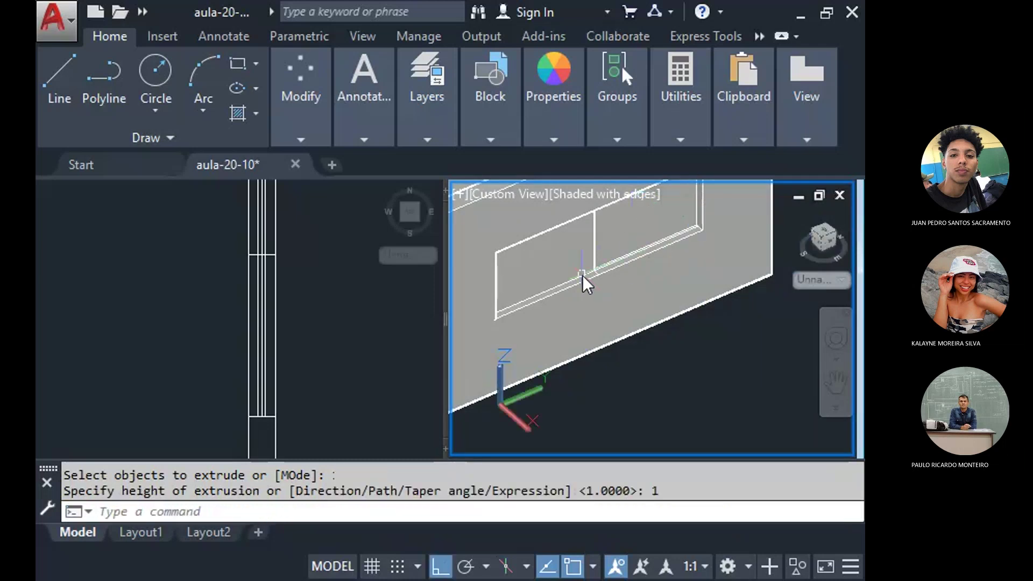
{"action": "middle_click_drag", "start_coordinate": [583, 275], "coordinate": [653, 295]}
Orbit out with 3DO to show the whole house.
{"action": "type", "text": "3"}
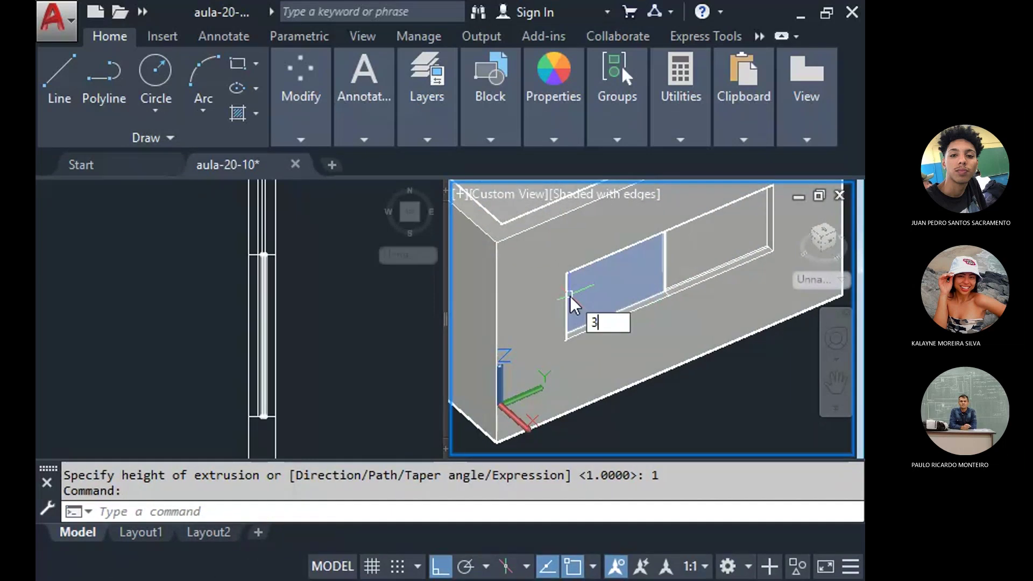
{"action": "type", "text": "DO"}
{"action": "key", "text": "Return"}
{"action": "left_click_drag", "start_coordinate": [604, 297], "coordinate": [567, 236]}
{"action": "left_click_drag", "start_coordinate": [691, 279], "coordinate": [634, 229]}
Frame the floor plan in the Top viewport and set the 3D viewport to 2D Wireframe.
{"action": "scroll", "coordinate": [635, 228], "scroll_direction": "up", "scroll_amount": 3}
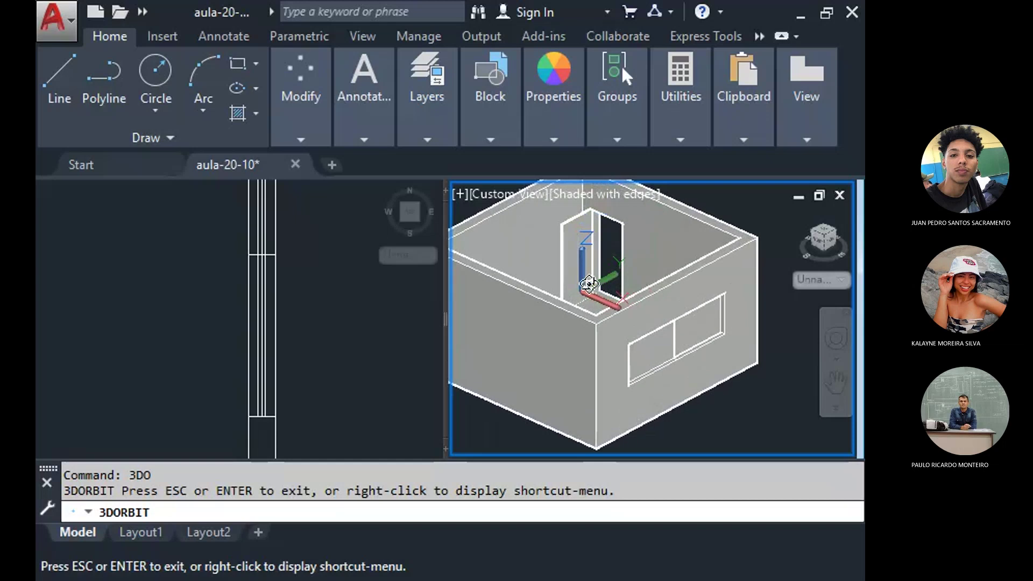
{"action": "key", "text": "Escape"}
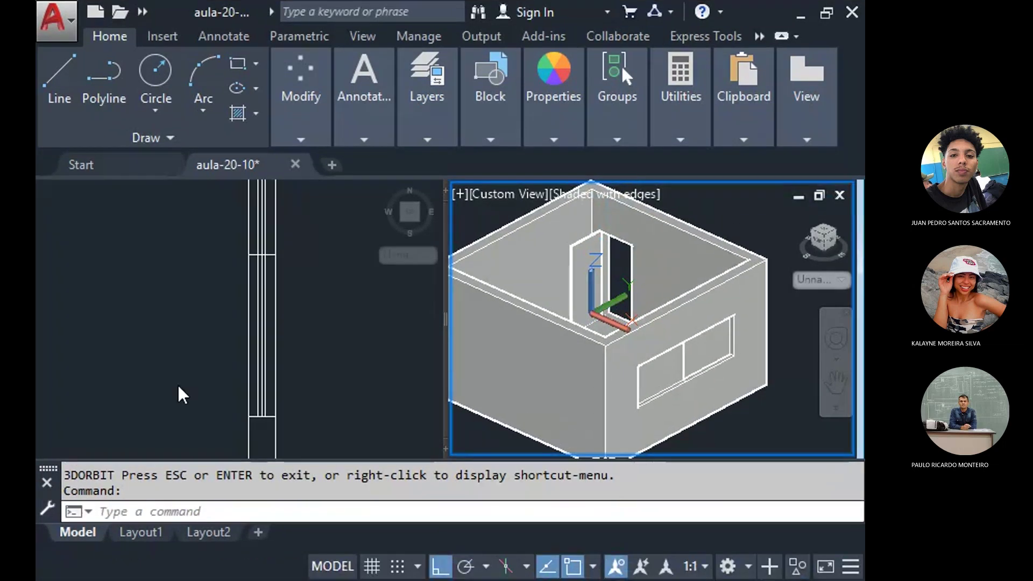
{"action": "left_click", "coordinate": [182, 360]}
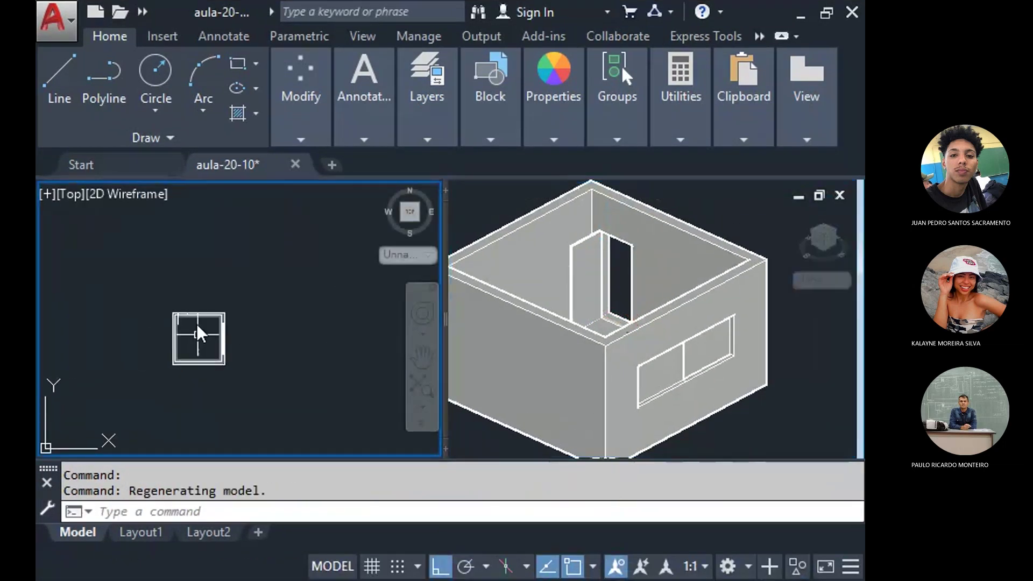
{"action": "scroll", "coordinate": [195, 324], "scroll_direction": "up", "scroll_amount": 3}
{"action": "middle_click_drag", "start_coordinate": [192, 317], "coordinate": [231, 248]}
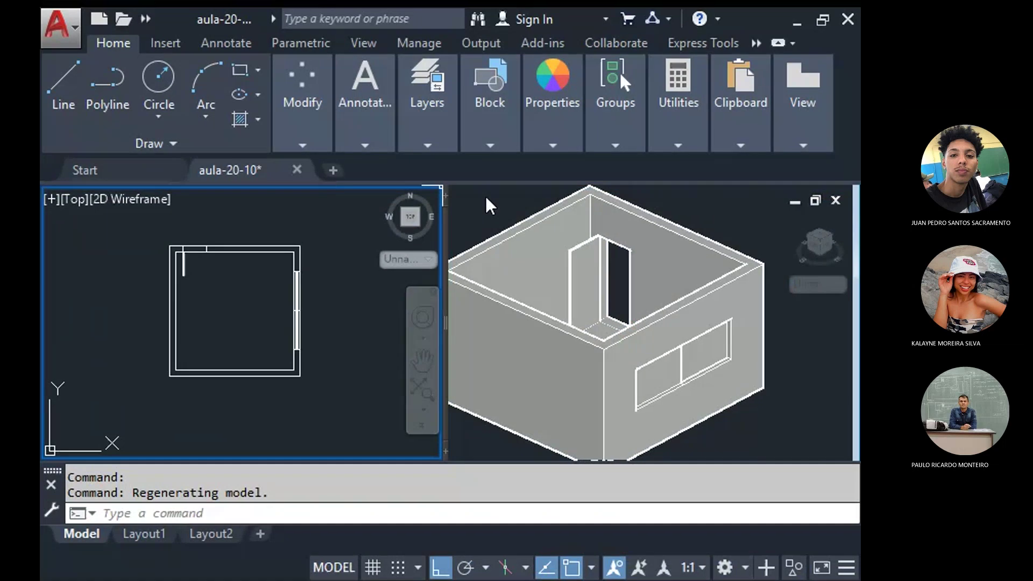
{"action": "left_click", "coordinate": [490, 198]}
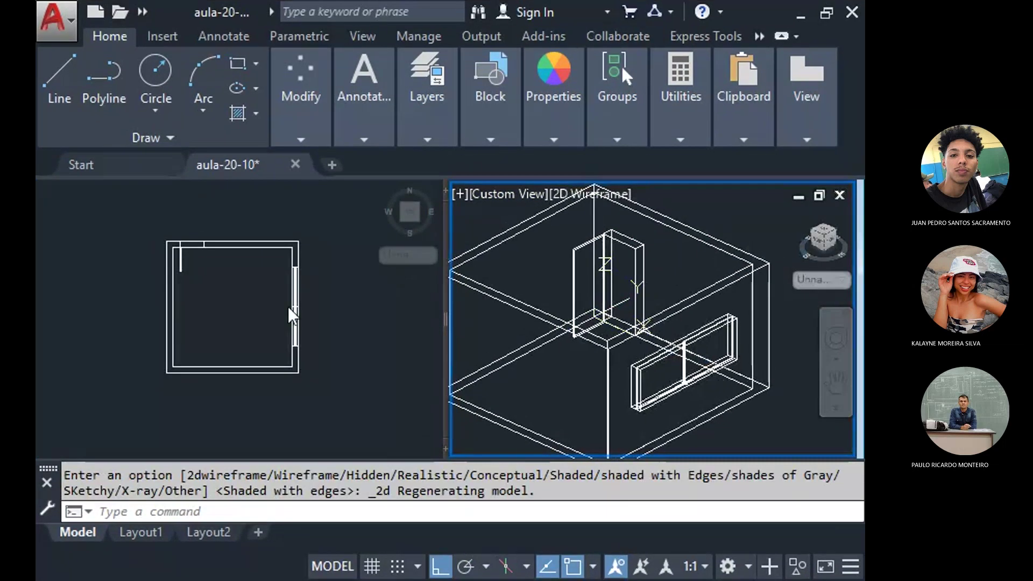
{"action": "left_click", "coordinate": [265, 312]}
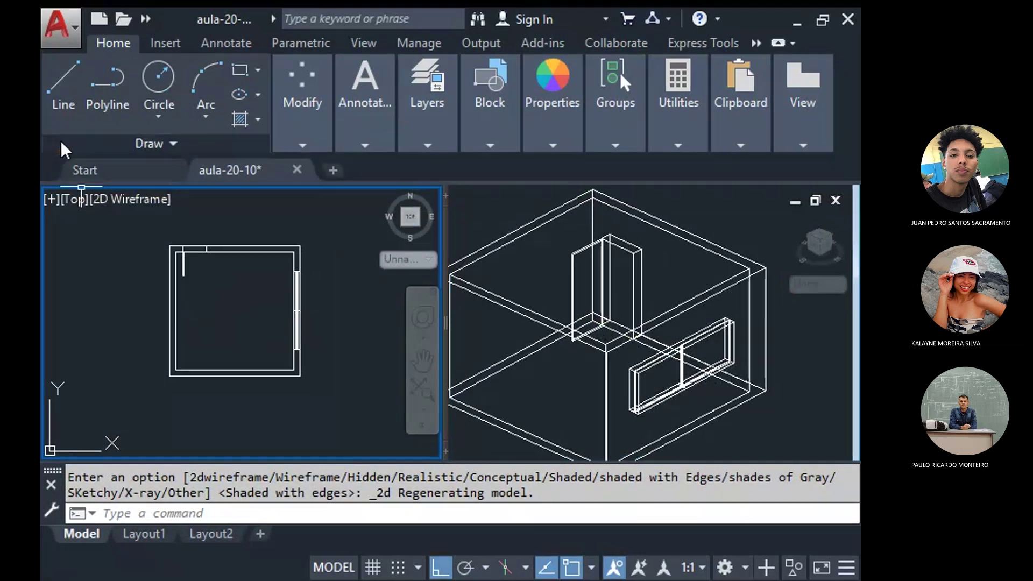
Draw a closed polyline rectangle 0.9 up by 0.3 across on the floor inside the house.
{"action": "left_click", "coordinate": [102, 81]}
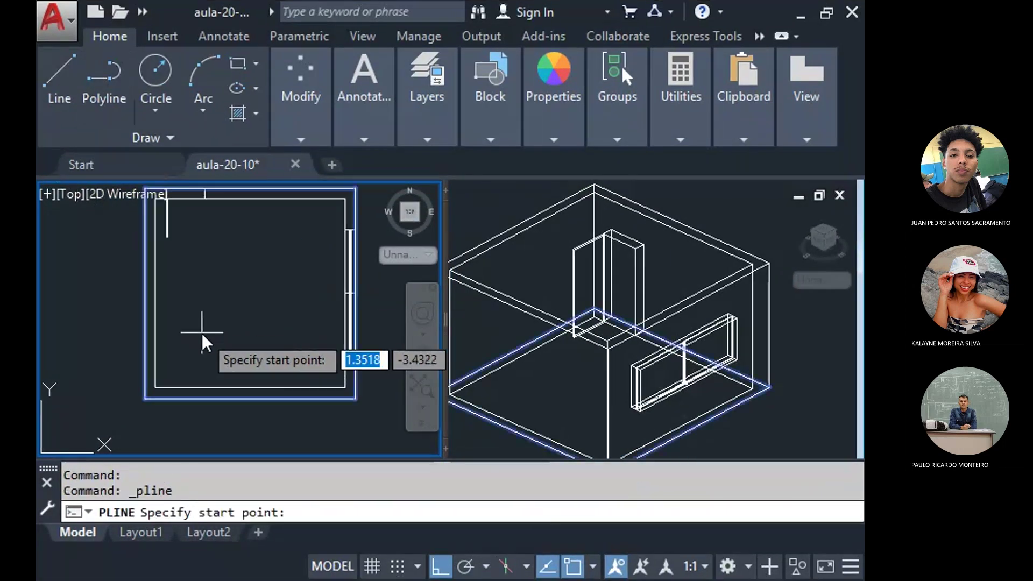
{"action": "scroll", "coordinate": [205, 334], "scroll_direction": "up", "scroll_amount": 3}
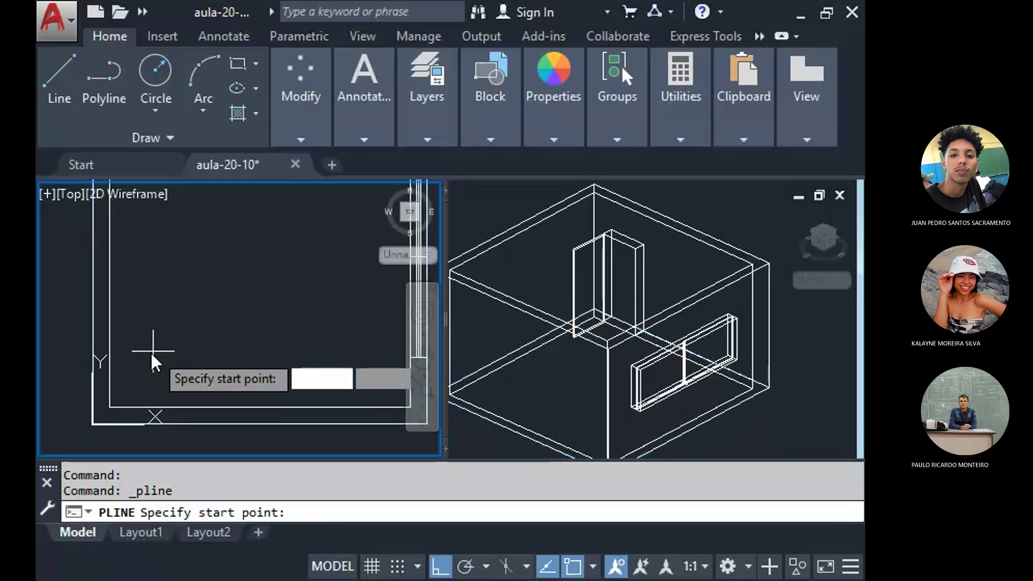
{"action": "left_click", "coordinate": [146, 358]}
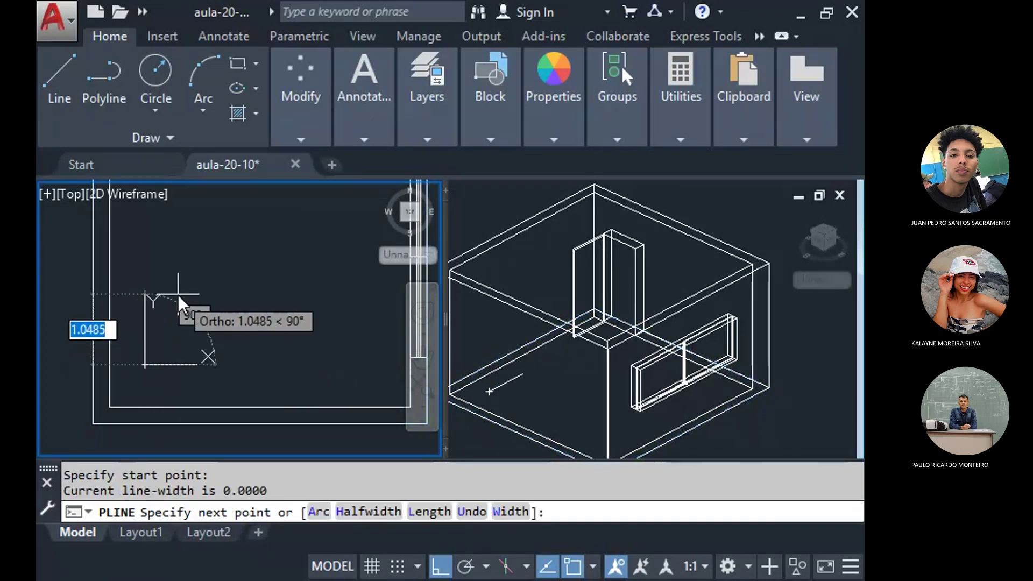
{"action": "type", "text": ".9"}
{"action": "key", "text": "Return"}
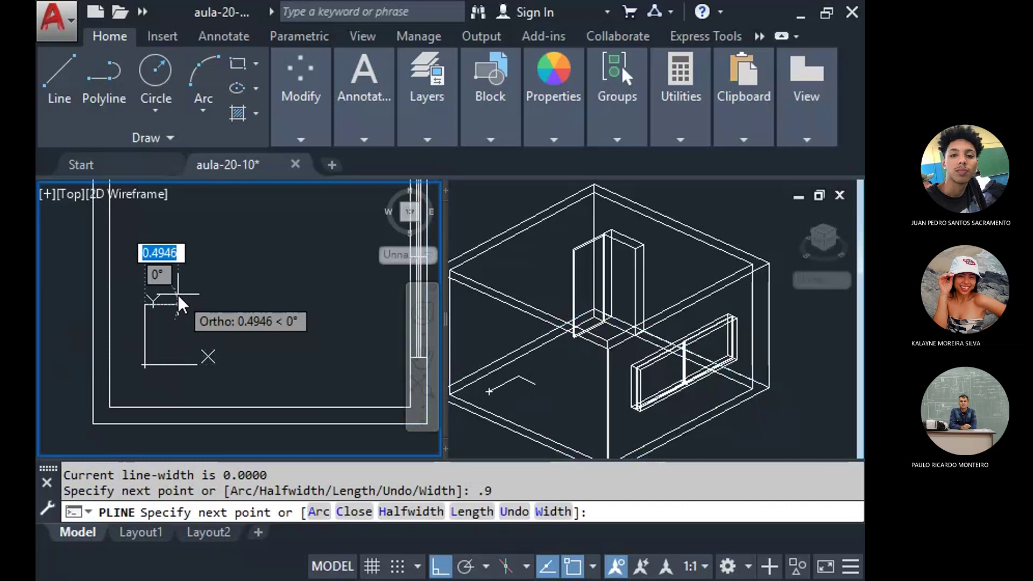
{"action": "type", "text": ".3"}
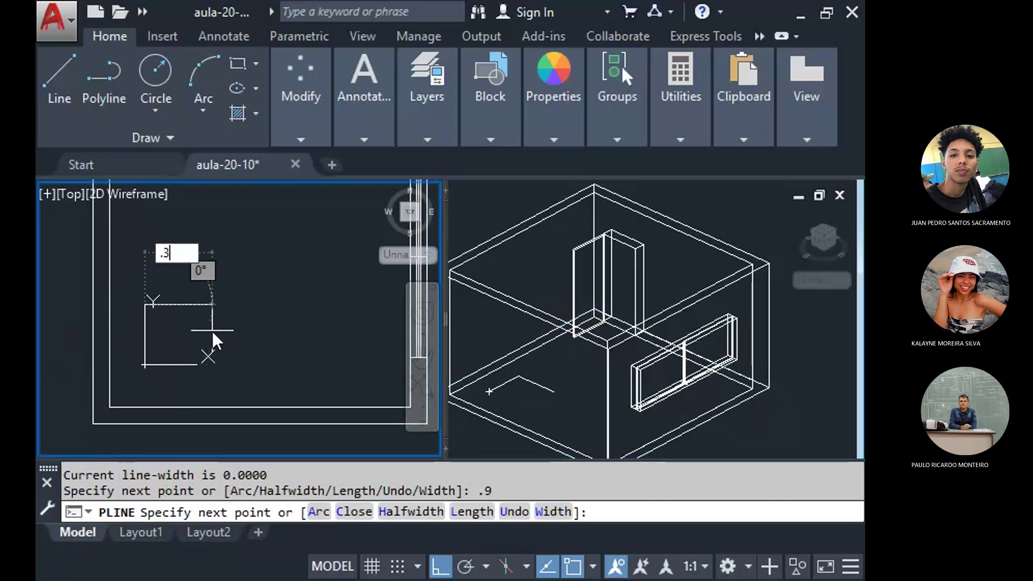
{"action": "key", "text": "Return"}
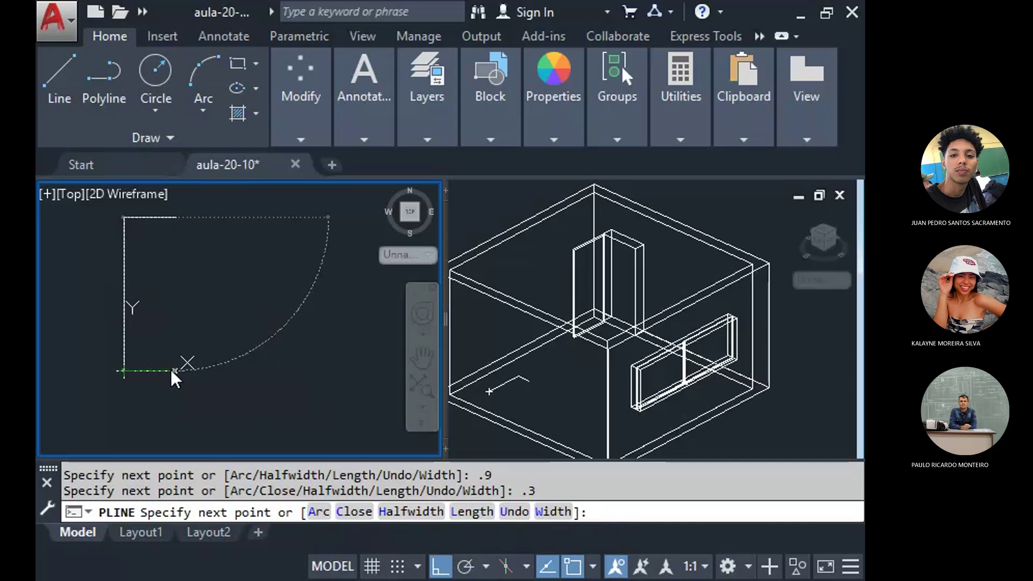
{"action": "left_click", "coordinate": [171, 370]}
{"action": "left_click", "coordinate": [124, 371]}
{"action": "key", "text": "Return"}
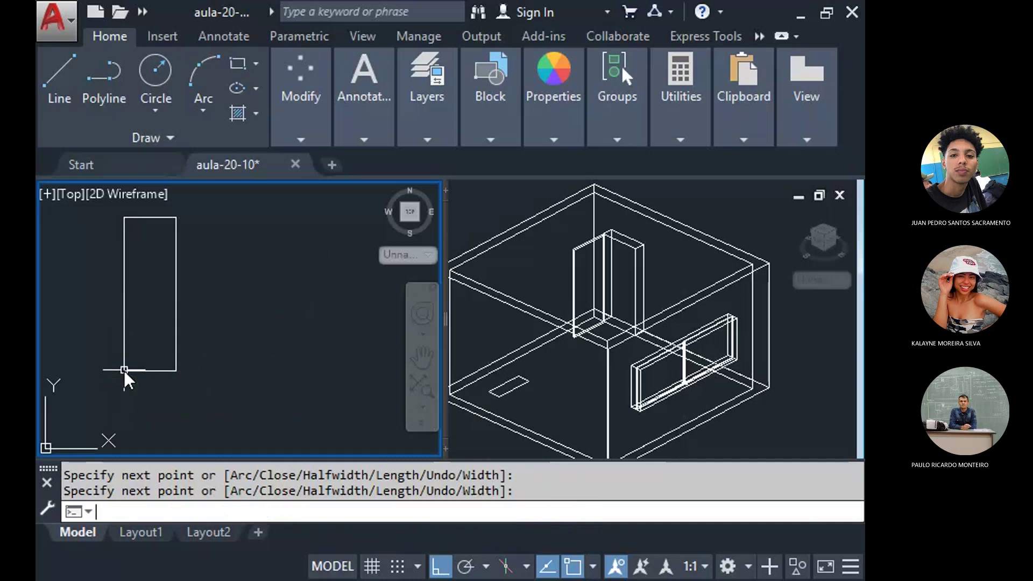
Extrude the floor rectangle 0.17 high into a step block and shade the 3D view with edges.
{"action": "type", "text": "ext"}
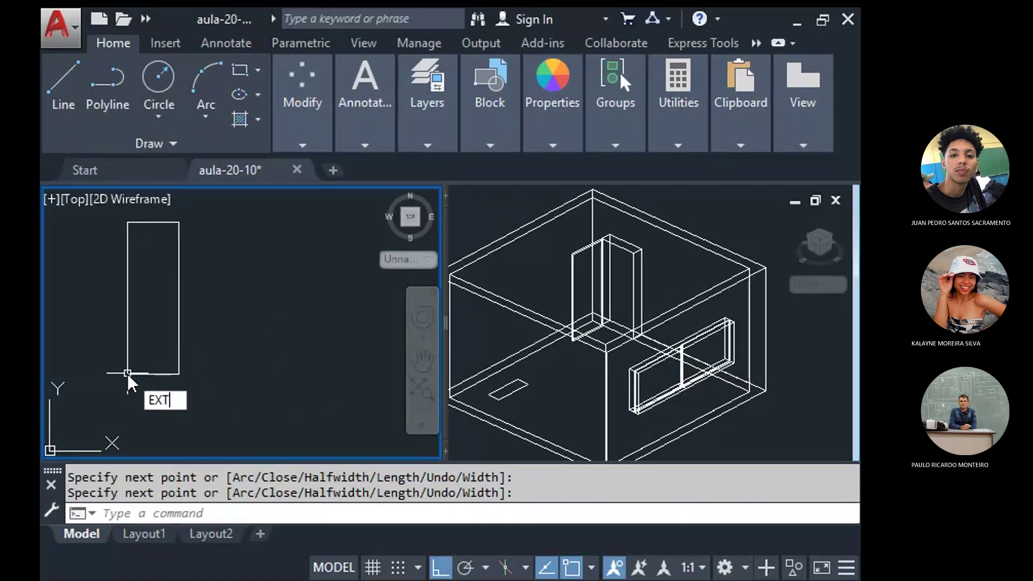
{"action": "key", "text": "Return"}
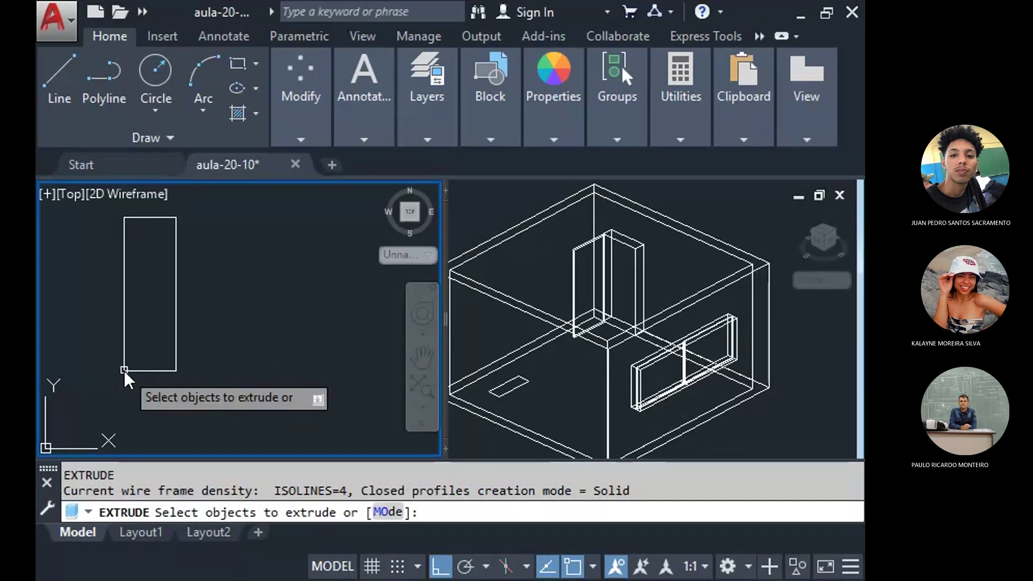
{"action": "left_click", "coordinate": [547, 399]}
{"action": "left_click", "coordinate": [515, 389]}
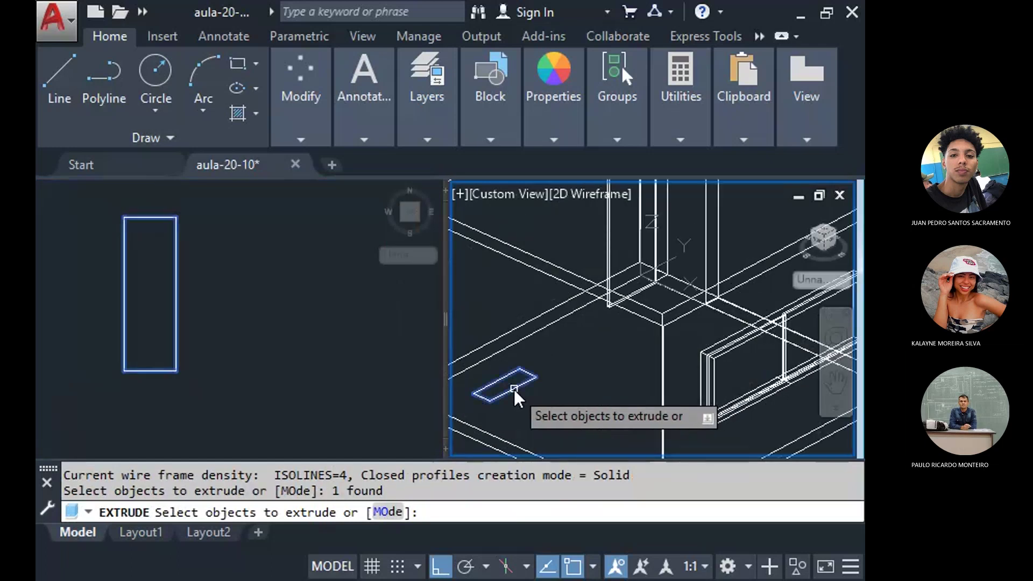
{"action": "scroll", "coordinate": [514, 389], "scroll_direction": "up", "scroll_amount": 3}
{"action": "key", "text": "Return"}
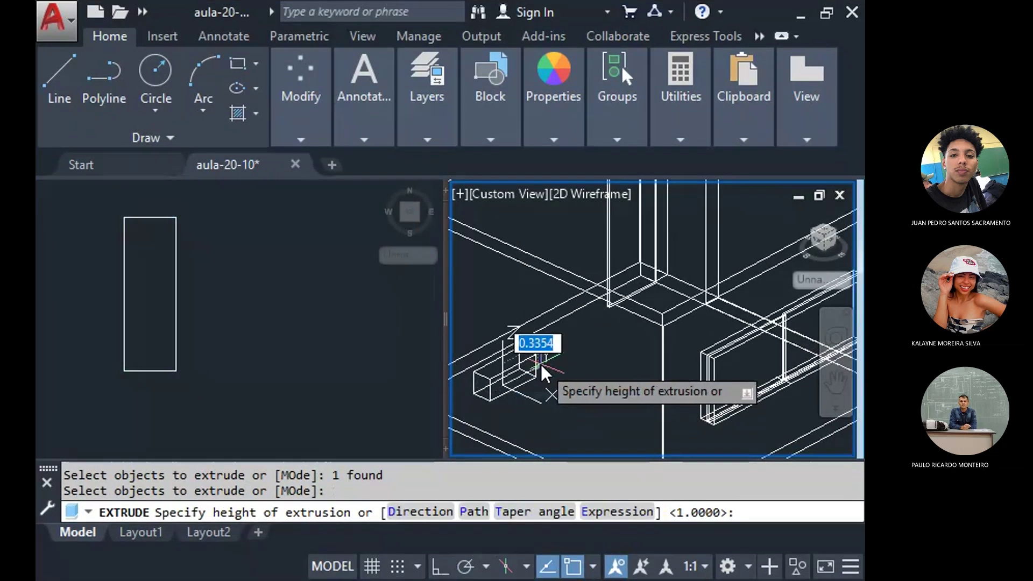
{"action": "key", "text": "Return"}
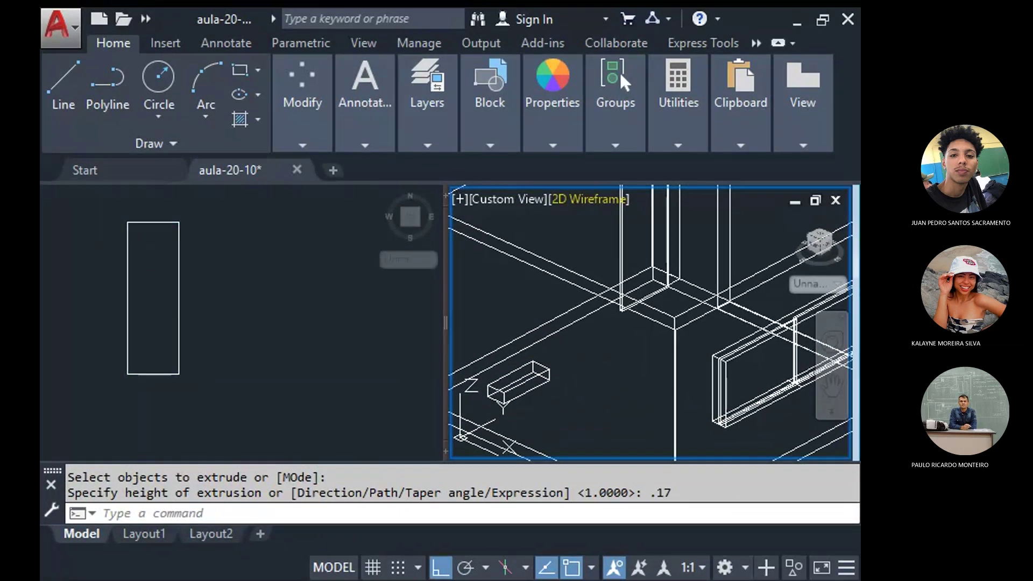
{"action": "left_click", "coordinate": [626, 199]}
{"action": "left_click", "coordinate": [618, 344]}
Orbit the house to see its top and front walls, then return the 3D view to 2D Wireframe.
{"action": "type", "text": "3do"}
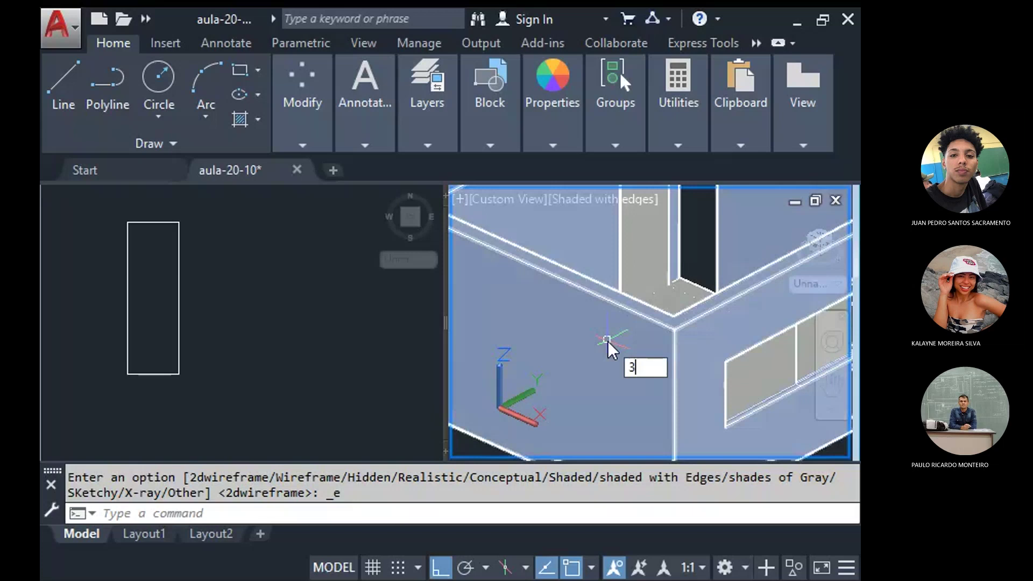
{"action": "key", "text": "Return"}
{"action": "mouse_move", "coordinate": [608, 341]}
{"action": "left_mouse_down"}
{"action": "mouse_move", "coordinate": [611, 309]}
{"action": "mouse_move", "coordinate": [640, 278]}
{"action": "mouse_move", "coordinate": [653, 278]}
{"action": "mouse_move", "coordinate": [645, 269]}
{"action": "mouse_move", "coordinate": [595, 299]}
{"action": "mouse_move", "coordinate": [592, 318]}
{"action": "mouse_move", "coordinate": [524, 300]}
{"action": "mouse_move", "coordinate": [544, 302]}
{"action": "mouse_move", "coordinate": [546, 286]}
{"action": "mouse_move", "coordinate": [590, 274]}
{"action": "mouse_move", "coordinate": [537, 196]}
{"action": "left_mouse_up"}
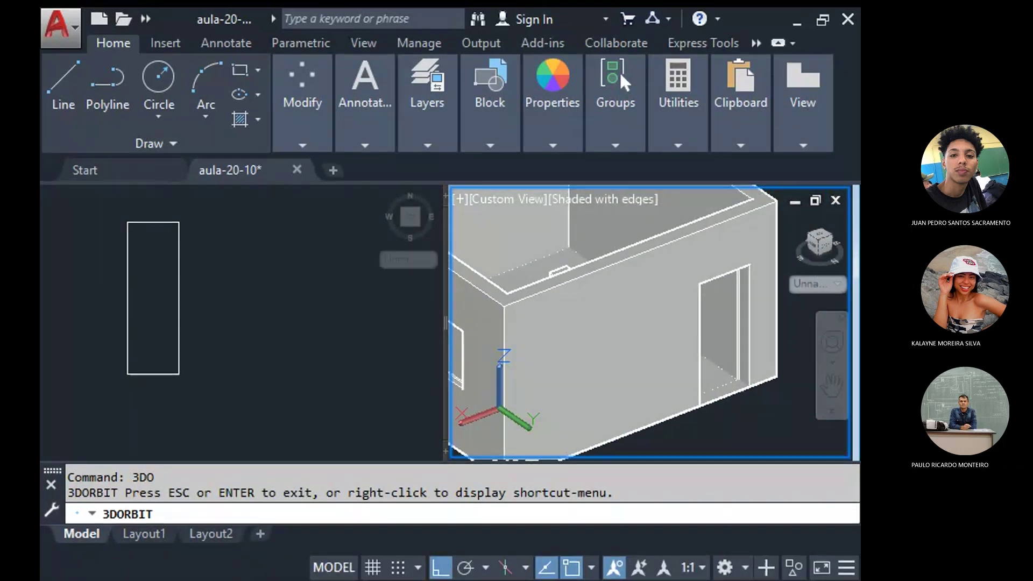
{"action": "key", "text": "Escape"}
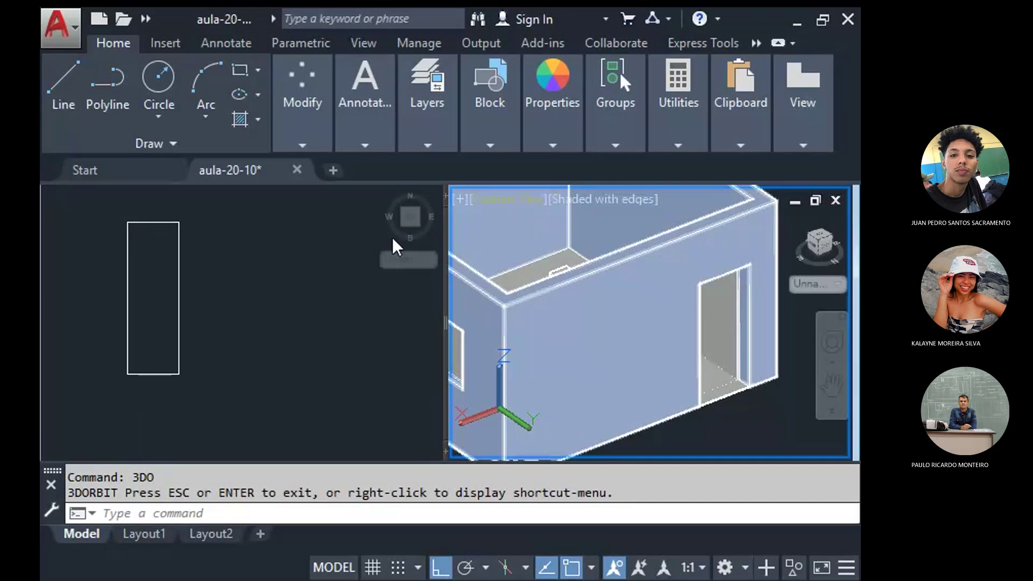
{"action": "left_click", "coordinate": [393, 237]}
{"action": "left_click", "coordinate": [583, 219]}
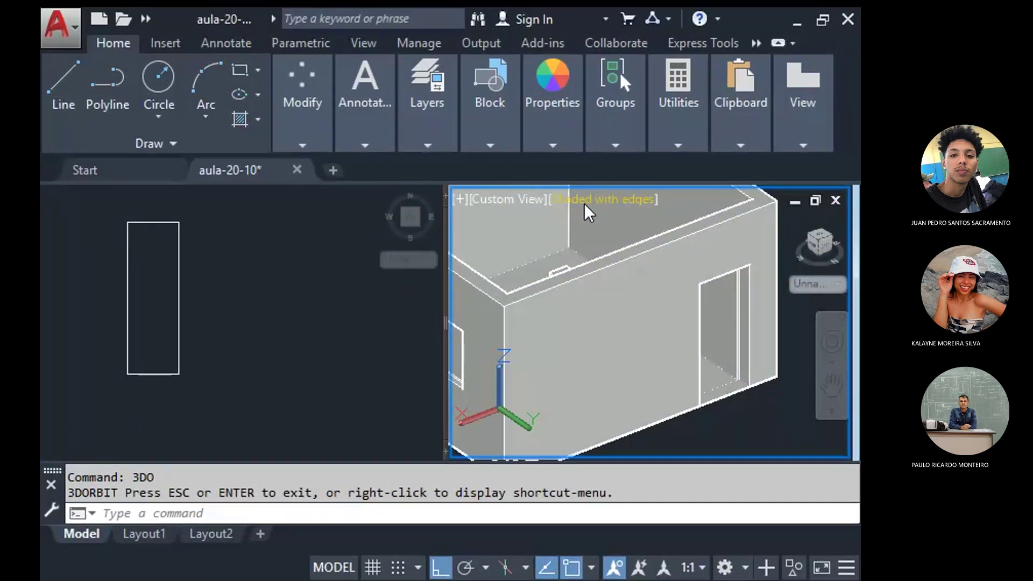
{"action": "left_click", "coordinate": [603, 199]}
{"action": "left_click", "coordinate": [598, 215]}
Copy the 0.17-high step box from its corner to two successive positions beside the original.
{"action": "scroll", "coordinate": [535, 337], "scroll_direction": "up", "scroll_amount": 5}
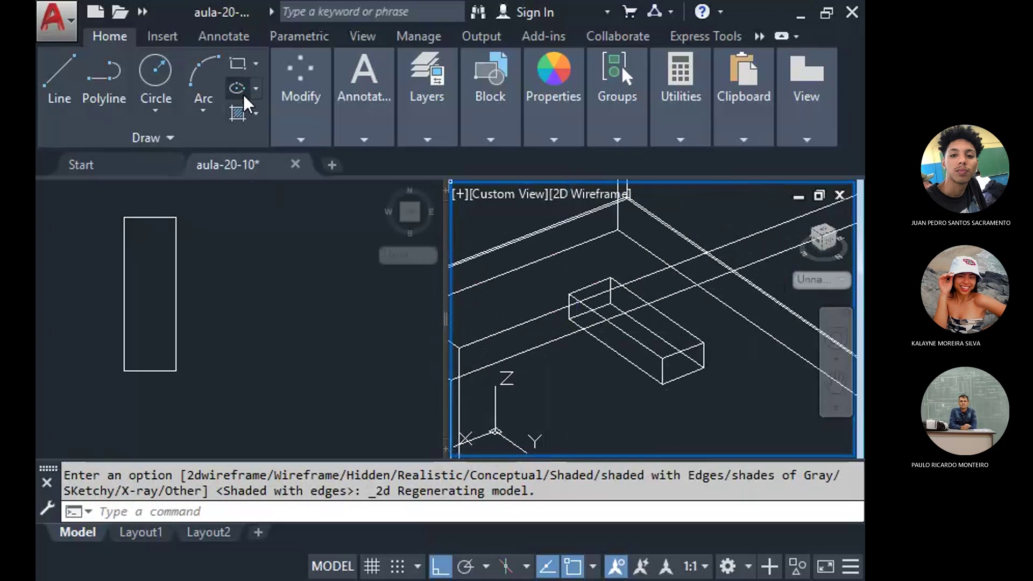
{"action": "type", "text": "c"}
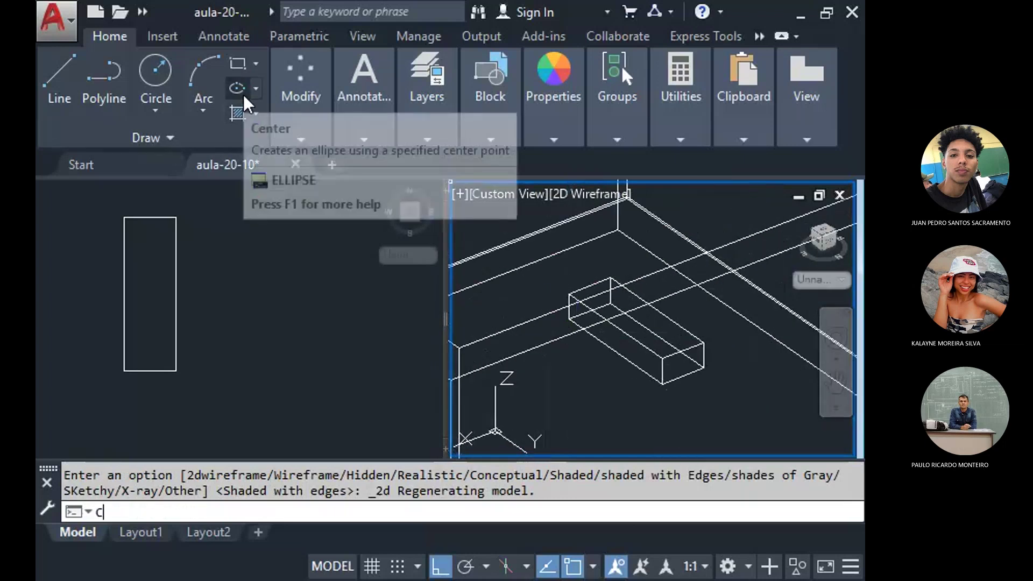
{"action": "key", "text": "Return"}
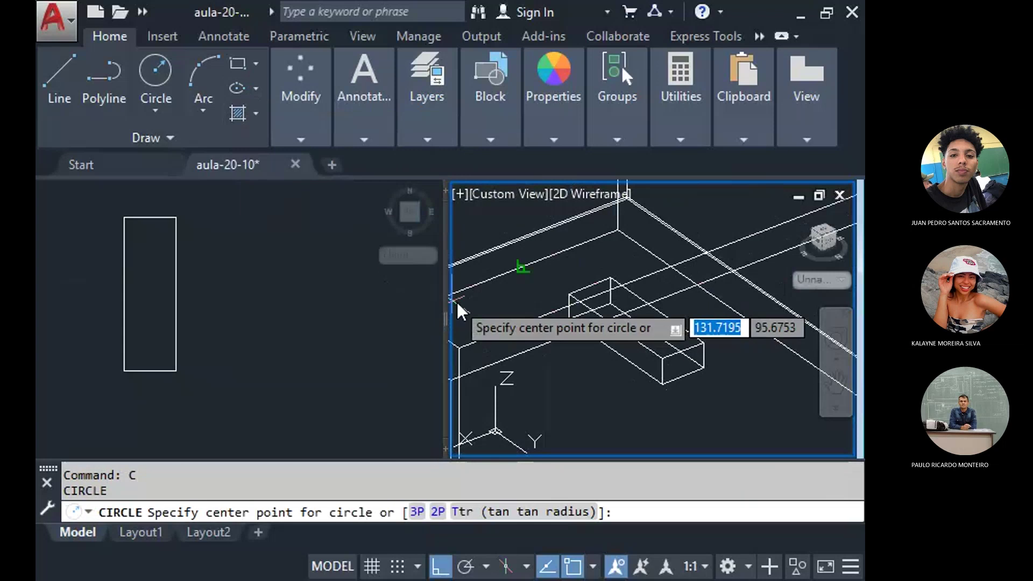
{"action": "key", "text": "Escape"}
{"action": "type", "text": "co"}
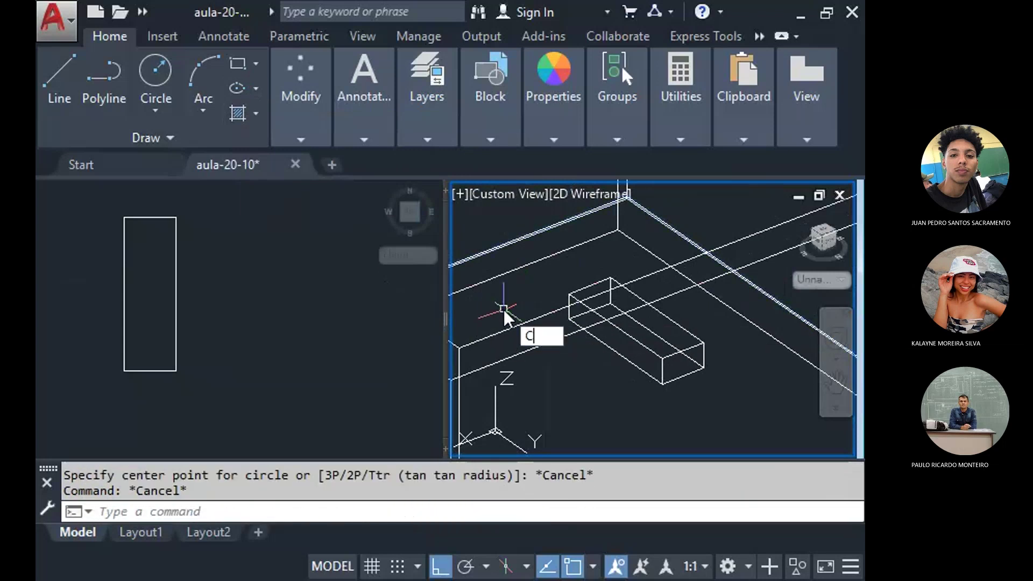
{"action": "type", "text": "p"}
{"action": "key", "text": "Return"}
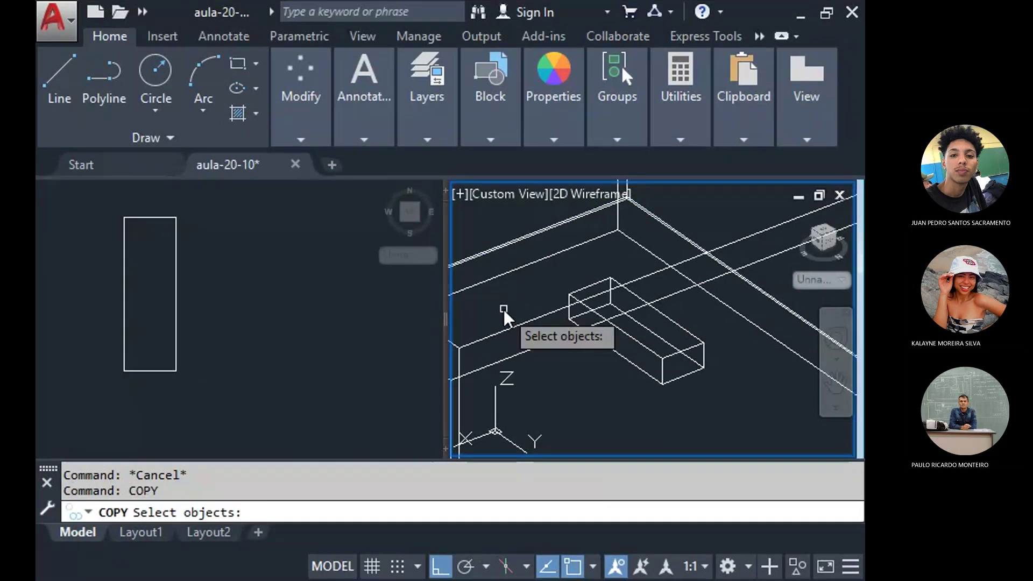
{"action": "left_click", "coordinate": [701, 369]}
{"action": "scroll", "coordinate": [704, 366], "scroll_direction": "up", "scroll_amount": 2}
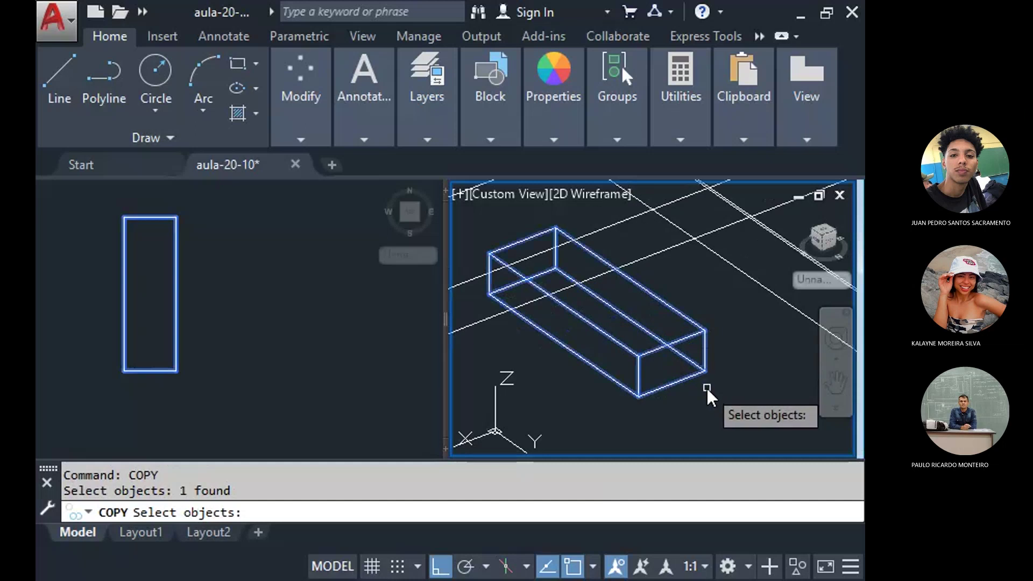
{"action": "key", "text": "Return"}
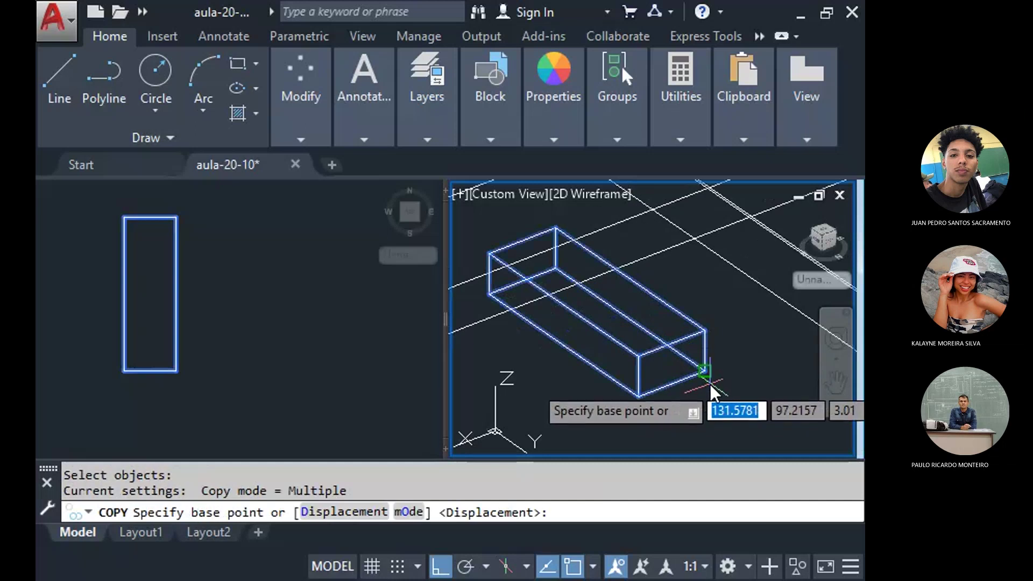
{"action": "left_click", "coordinate": [681, 367]}
{"action": "left_click", "coordinate": [636, 358]}
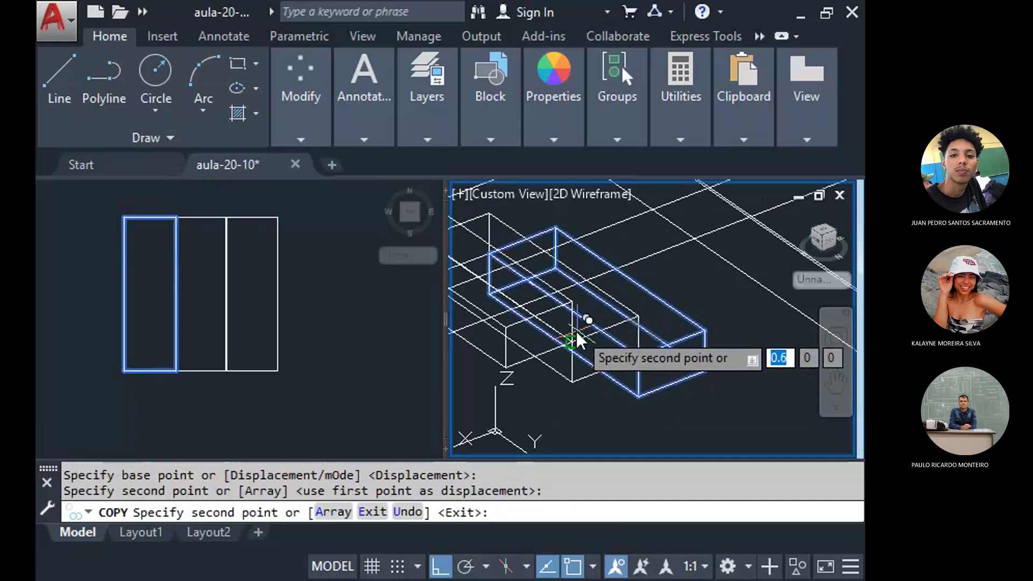
{"action": "left_click", "coordinate": [568, 339]}
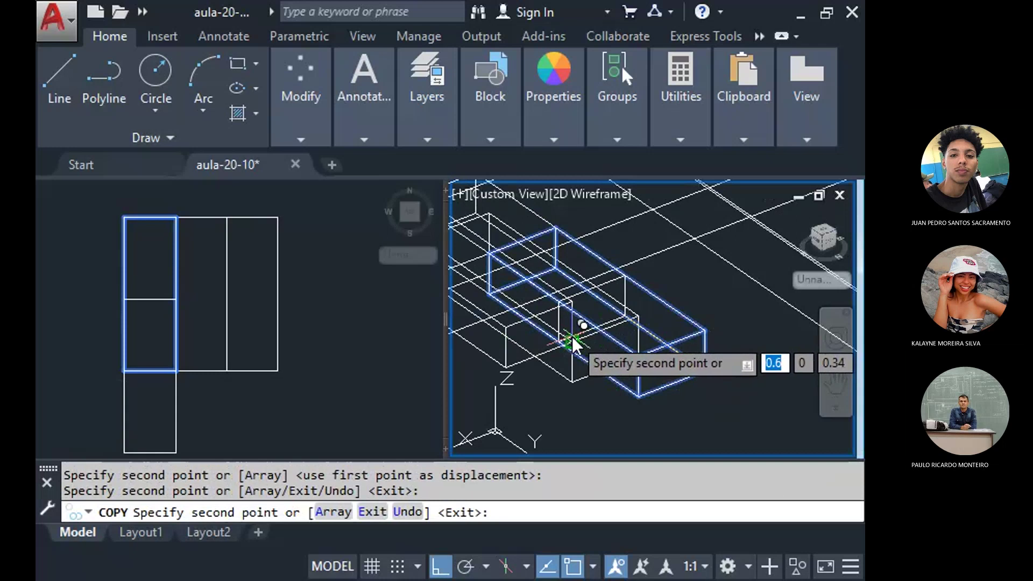
{"action": "key", "text": "Escape"}
{"action": "key", "text": "Escape"}
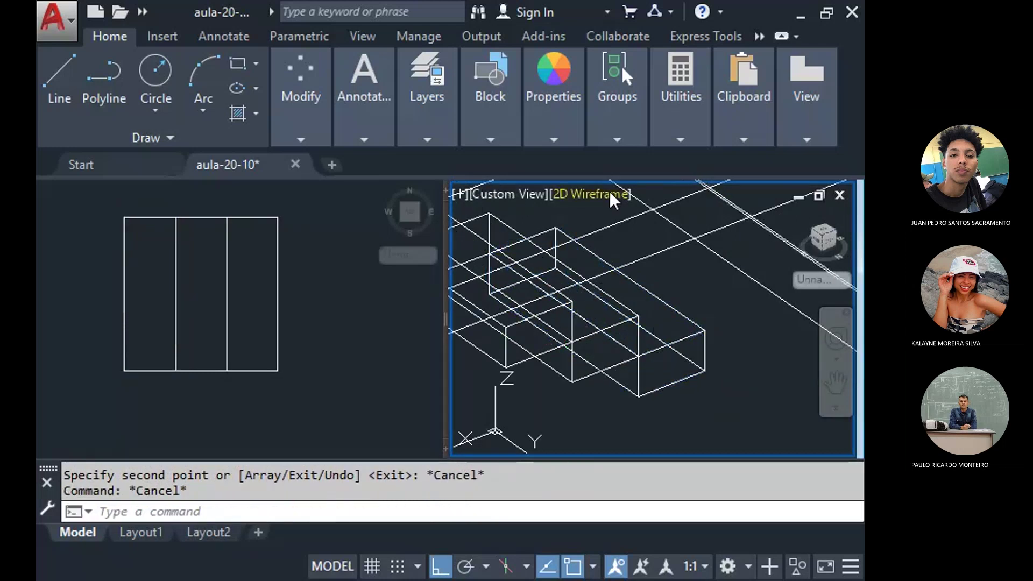
Shade the 3D view with edges and orbit to an overhead angle looking into the room.
{"action": "left_click", "coordinate": [589, 199]}
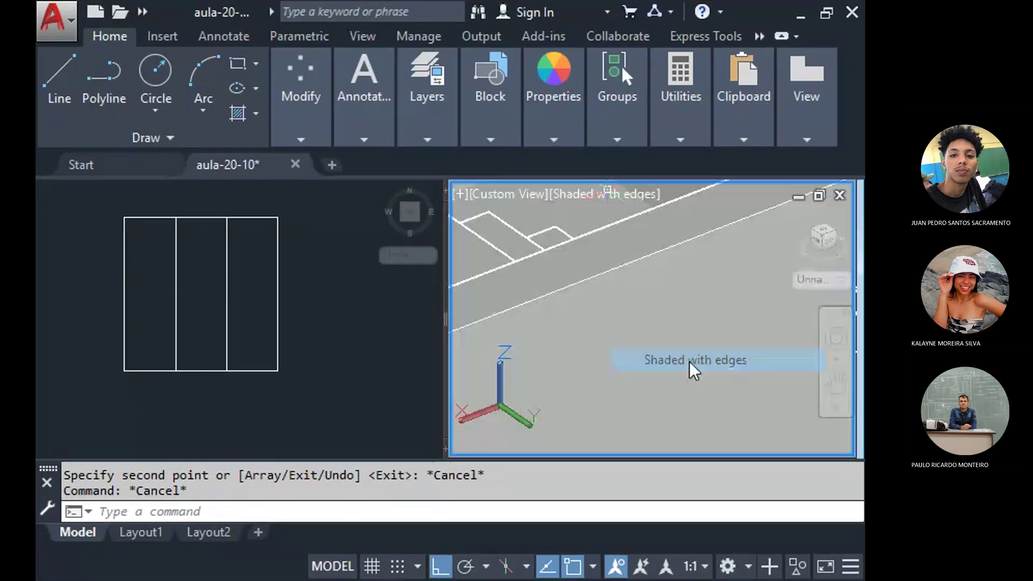
{"action": "left_click", "coordinate": [690, 359]}
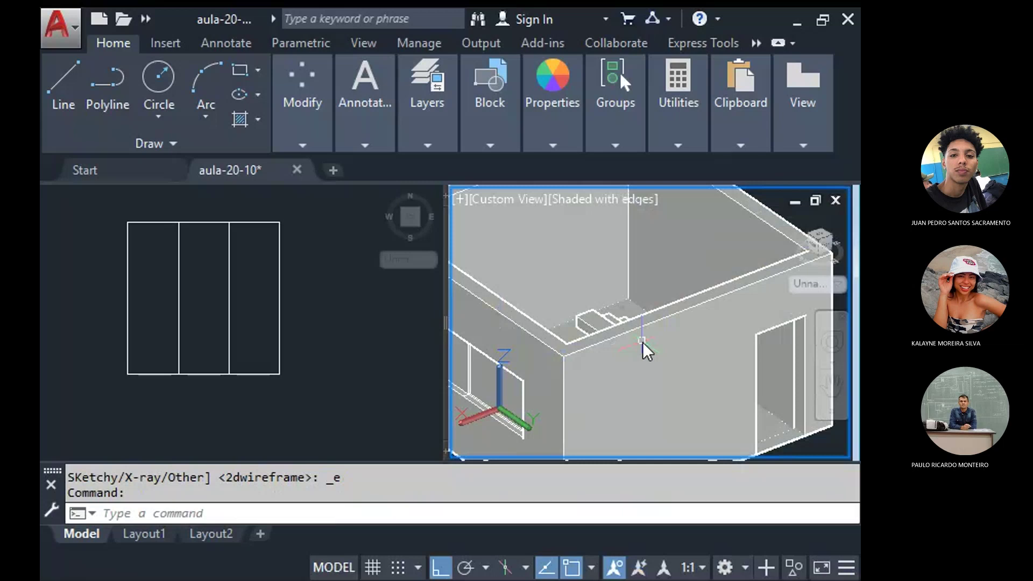
{"action": "type", "text": "3DO"}
{"action": "key", "text": "Return"}
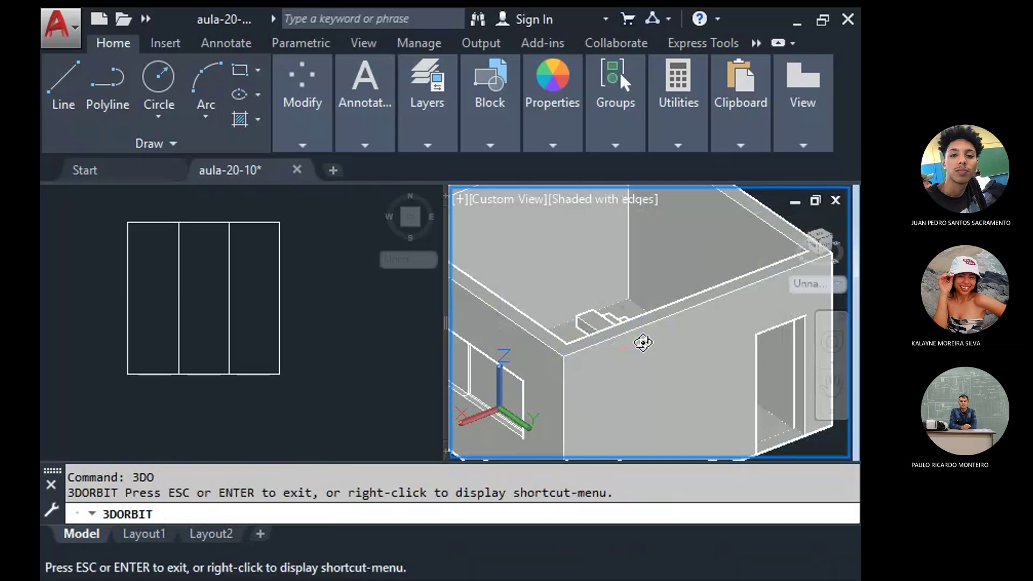
{"action": "mouse_move", "coordinate": [642, 341]}
{"action": "left_mouse_down"}
{"action": "mouse_move", "coordinate": [604, 353]}
{"action": "mouse_move", "coordinate": [667, 348]}
{"action": "mouse_move", "coordinate": [682, 368]}
{"action": "mouse_move", "coordinate": [667, 376]}
{"action": "mouse_move", "coordinate": [698, 344]}
{"action": "mouse_move", "coordinate": [647, 318]}
{"action": "mouse_move", "coordinate": [641, 323]}
{"action": "mouse_move", "coordinate": [659, 327]}
{"action": "mouse_move", "coordinate": [643, 336]}
{"action": "mouse_move", "coordinate": [454, 347]}
{"action": "left_mouse_up"}
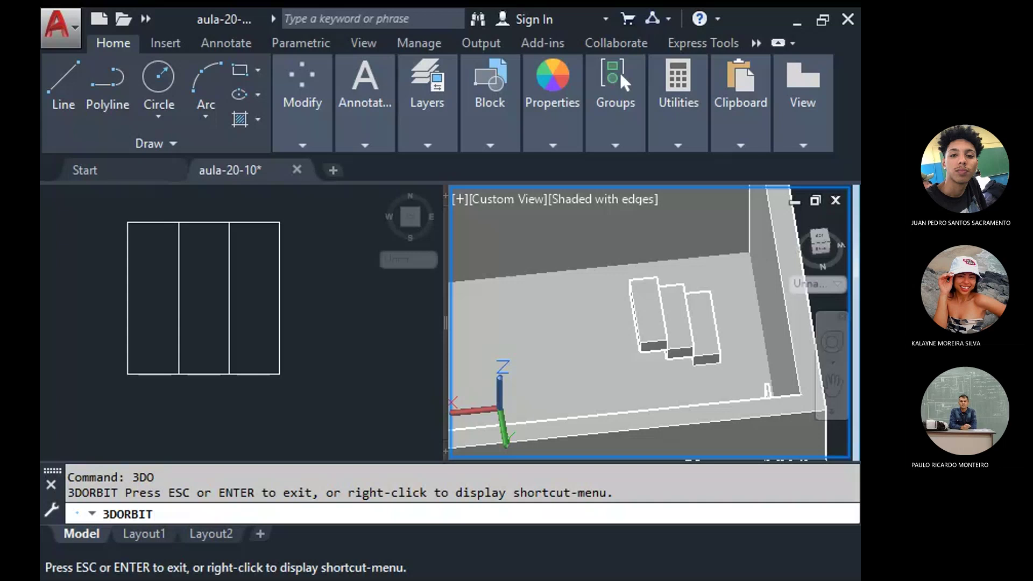
{"action": "key", "text": "Escape"}
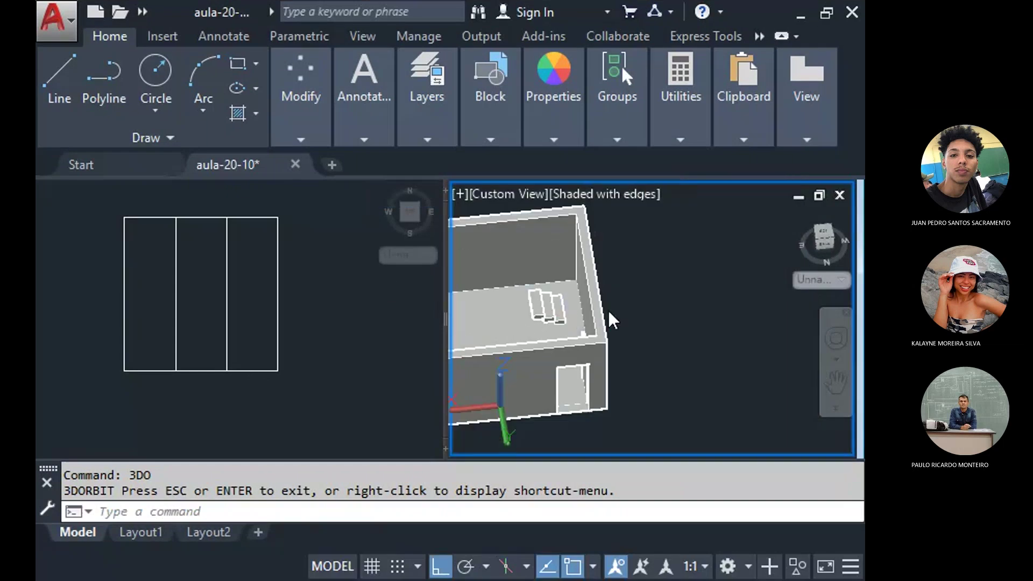
{"action": "left_click_drag", "start_coordinate": [607, 308], "coordinate": [609, 312]}
{"action": "key", "text": "Escape"}
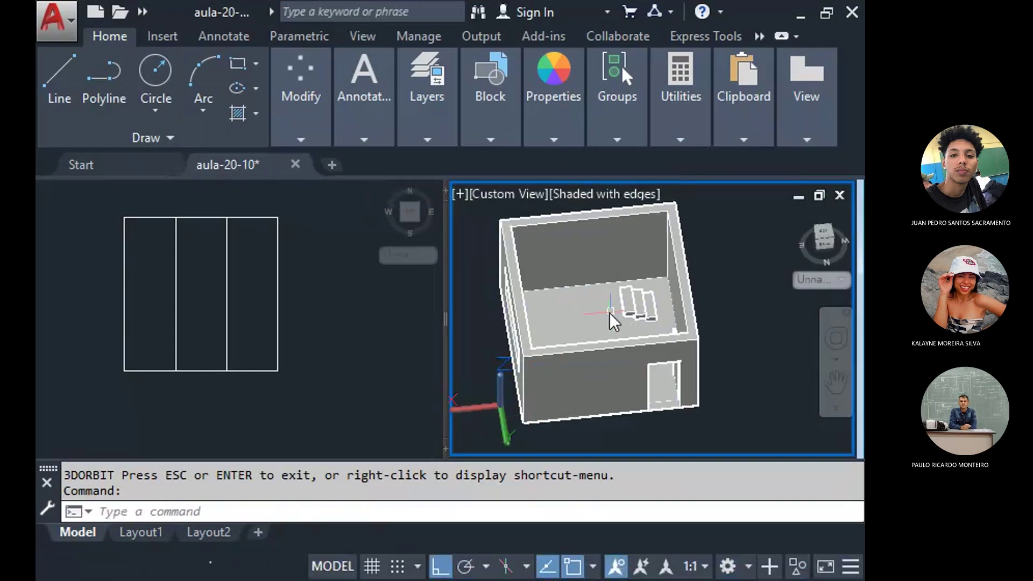
{"action": "middle_click_drag", "start_coordinate": [609, 313], "coordinate": [640, 284], "text": "shift"}
In the top plan view, window-select the three step blocks and move them to the right.
{"action": "left_click", "coordinate": [245, 287]}
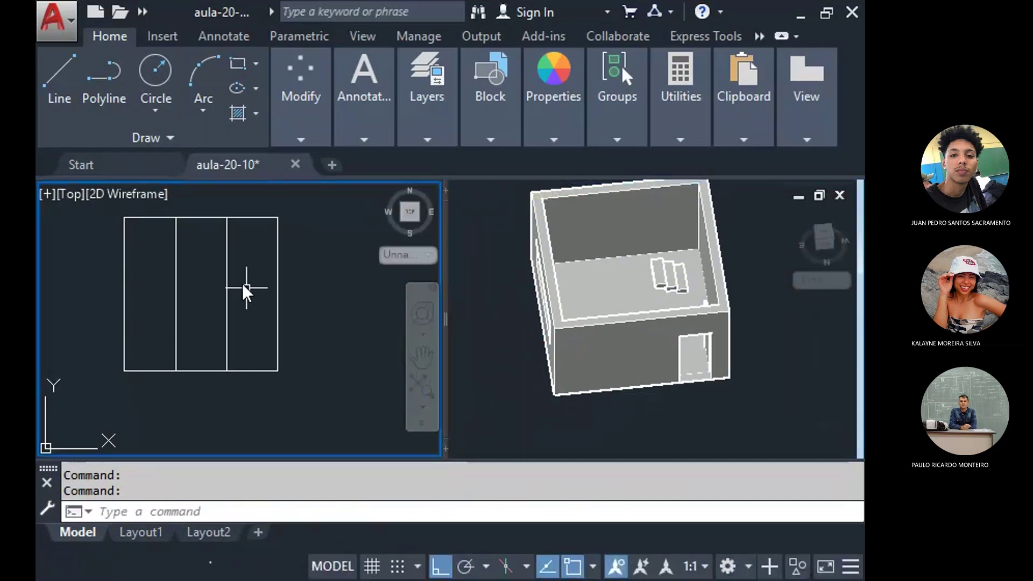
{"action": "scroll", "coordinate": [173, 280], "scroll_direction": "down", "scroll_amount": 5}
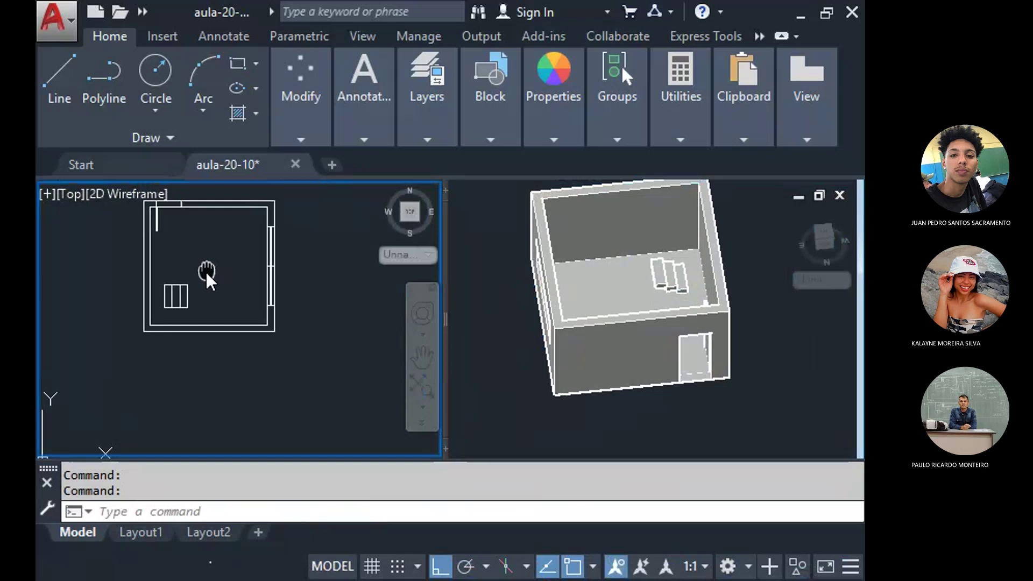
{"action": "scroll", "coordinate": [190, 307], "scroll_direction": "up", "scroll_amount": 2}
{"action": "left_click", "coordinate": [297, 72]}
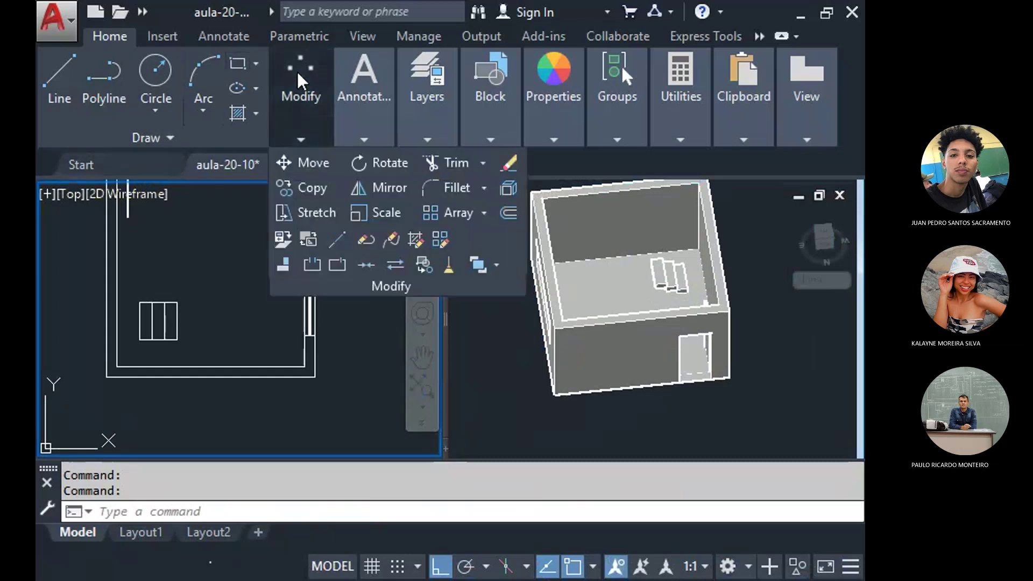
{"action": "left_click", "coordinate": [304, 163]}
{"action": "left_click", "coordinate": [185, 298]}
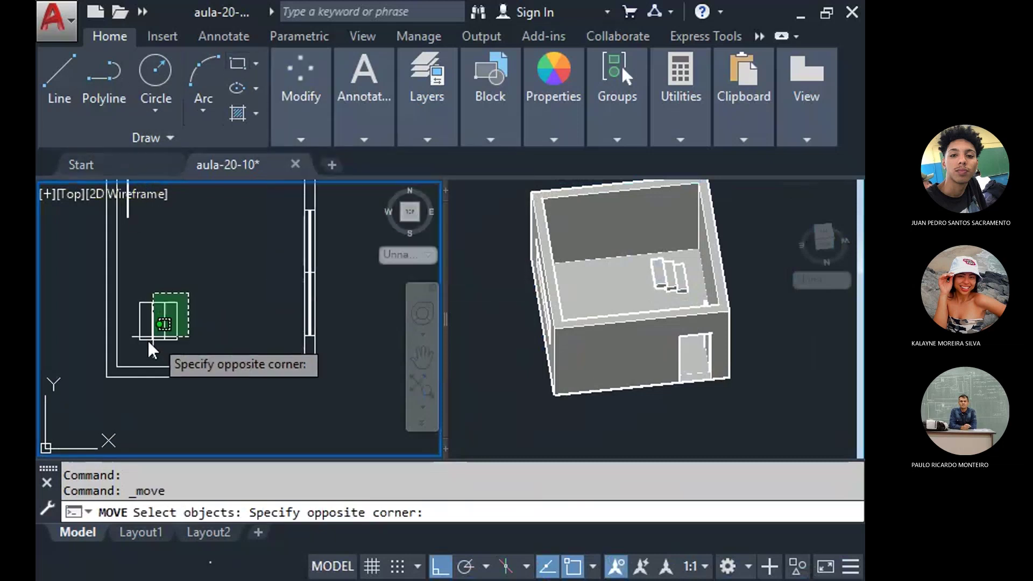
{"action": "left_click", "coordinate": [134, 347]}
{"action": "key", "text": "Return"}
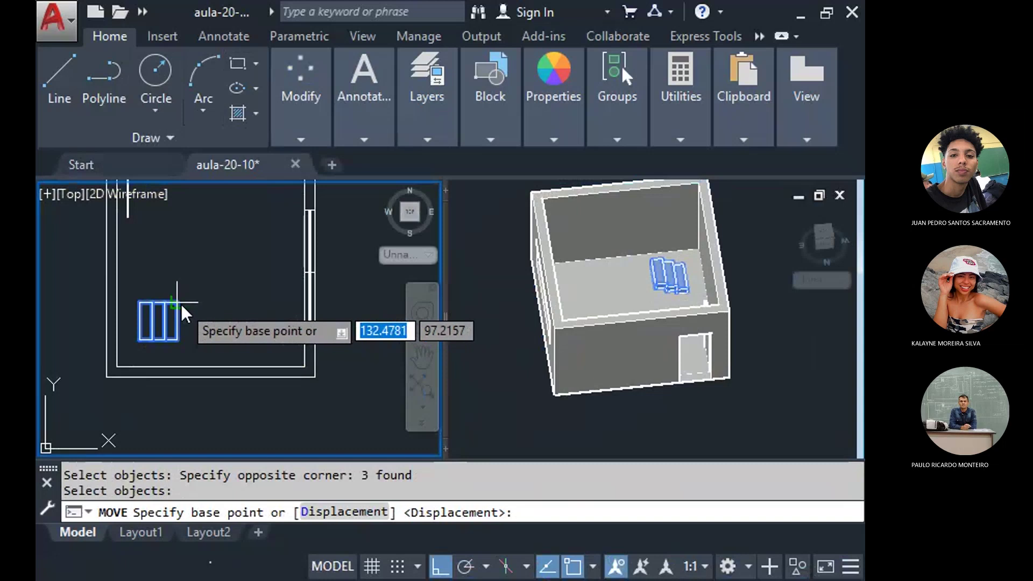
{"action": "left_click", "coordinate": [178, 303]}
{"action": "left_click", "coordinate": [249, 318]}
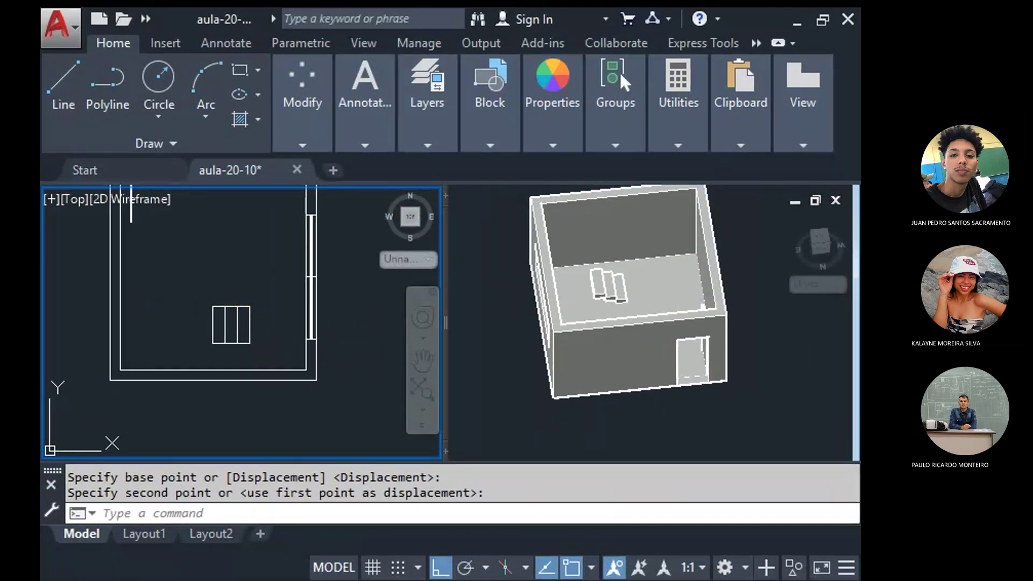
Move the steps straight down so they sit outside the house walls.
{"action": "key", "text": "Return"}
{"action": "left_click", "coordinate": [258, 287]}
{"action": "left_click", "coordinate": [197, 364]}
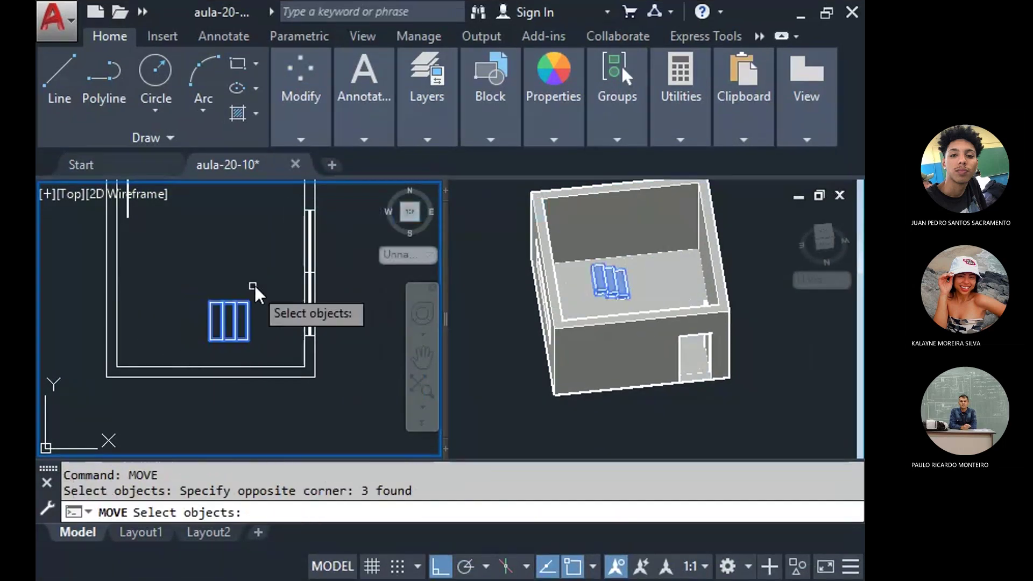
{"action": "key", "text": "Return"}
{"action": "left_click", "coordinate": [250, 300]}
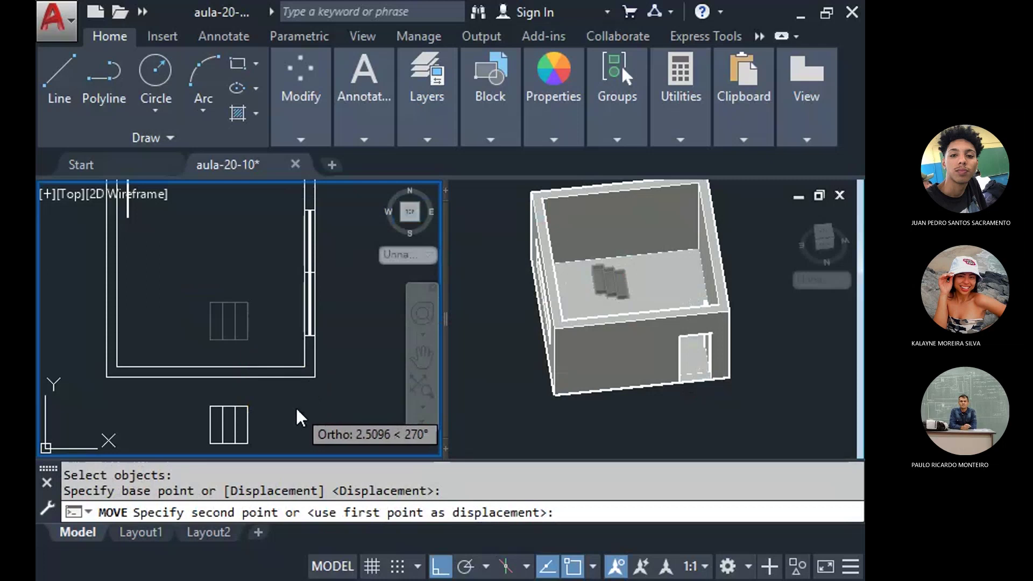
{"action": "left_click", "coordinate": [295, 405]}
{"action": "middle_click_drag", "start_coordinate": [276, 348], "coordinate": [262, 324]}
{"action": "left_click", "coordinate": [631, 363]}
Recenter the 3D view and orbit the house to a side view showing the outdoor steps.
{"action": "middle_click_drag", "start_coordinate": [471, 196], "coordinate": [507, 250]}
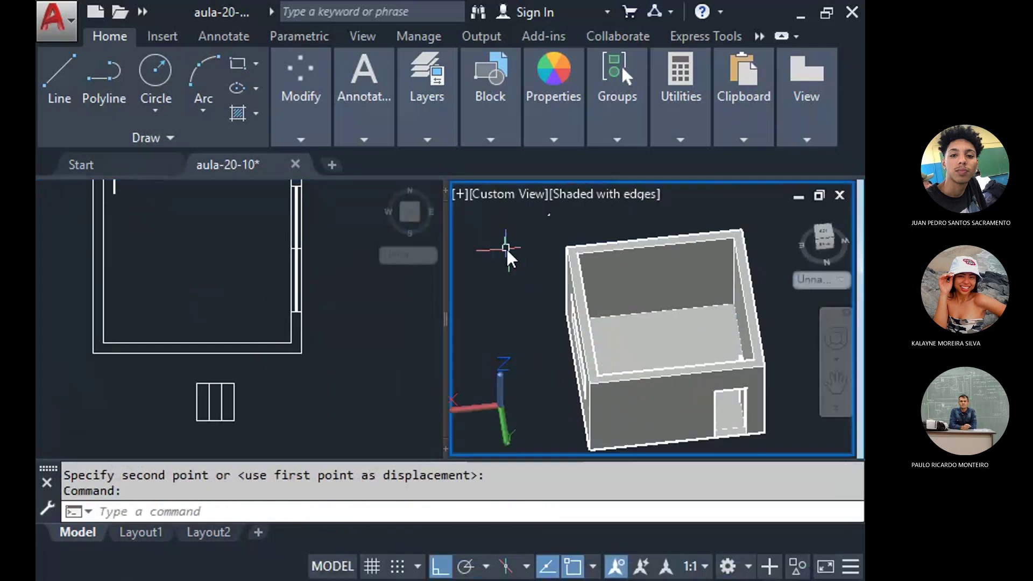
{"action": "type", "text": "3DO"}
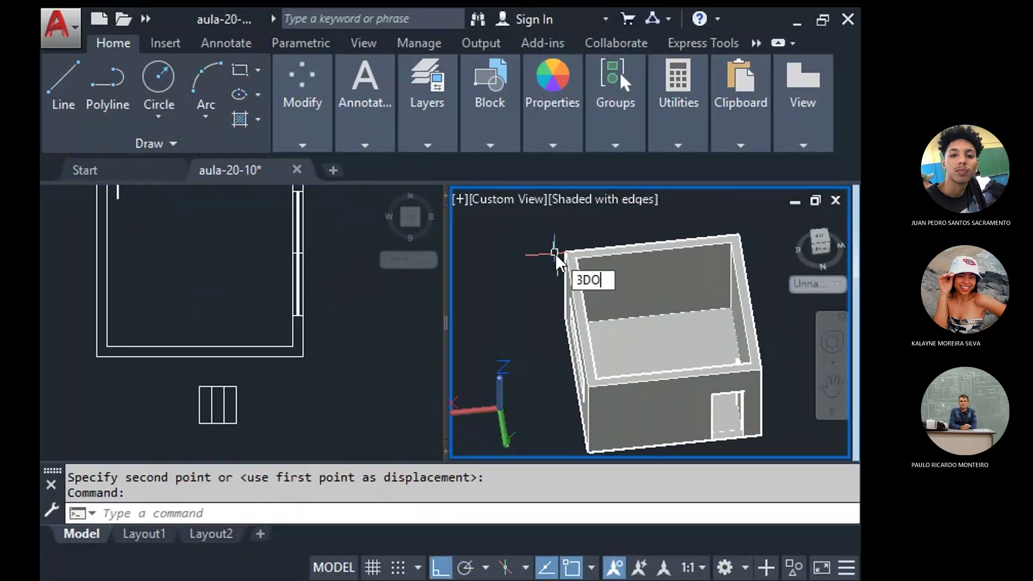
{"action": "key", "text": "Return"}
{"action": "mouse_move", "coordinate": [428, 97]}
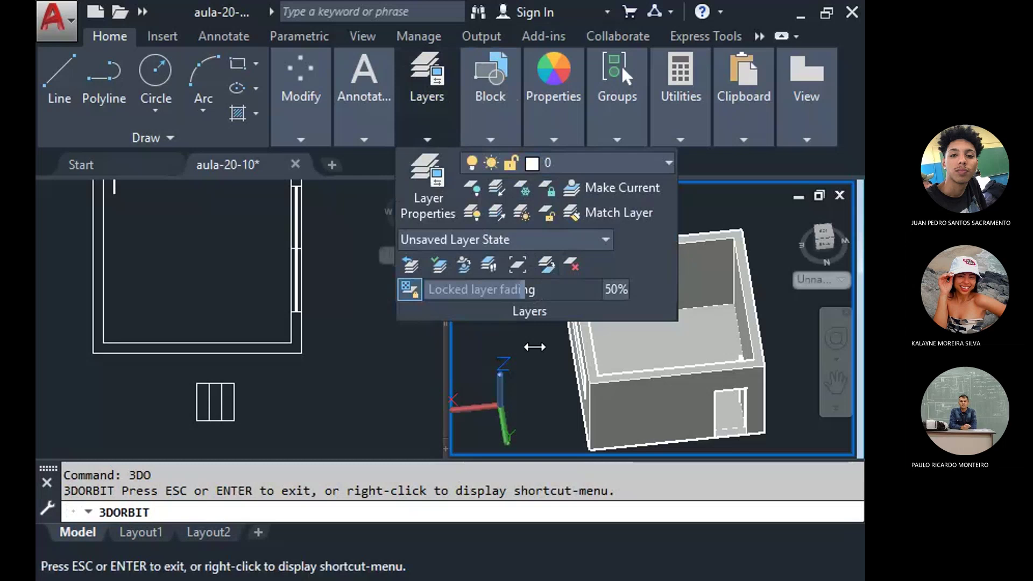
{"action": "left_click_drag", "start_coordinate": [529, 346], "coordinate": [722, 334]}
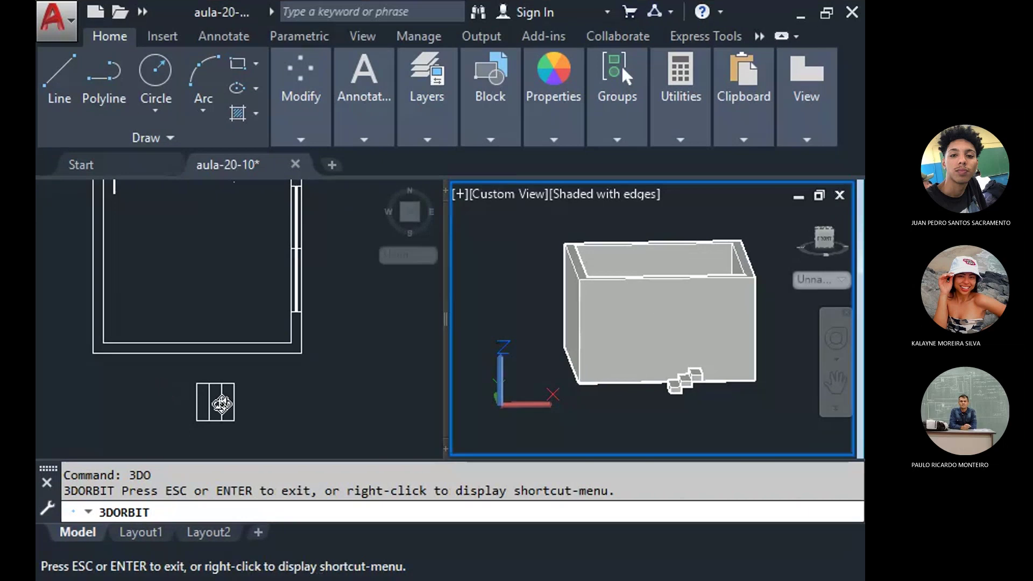
{"action": "key", "text": "Escape"}
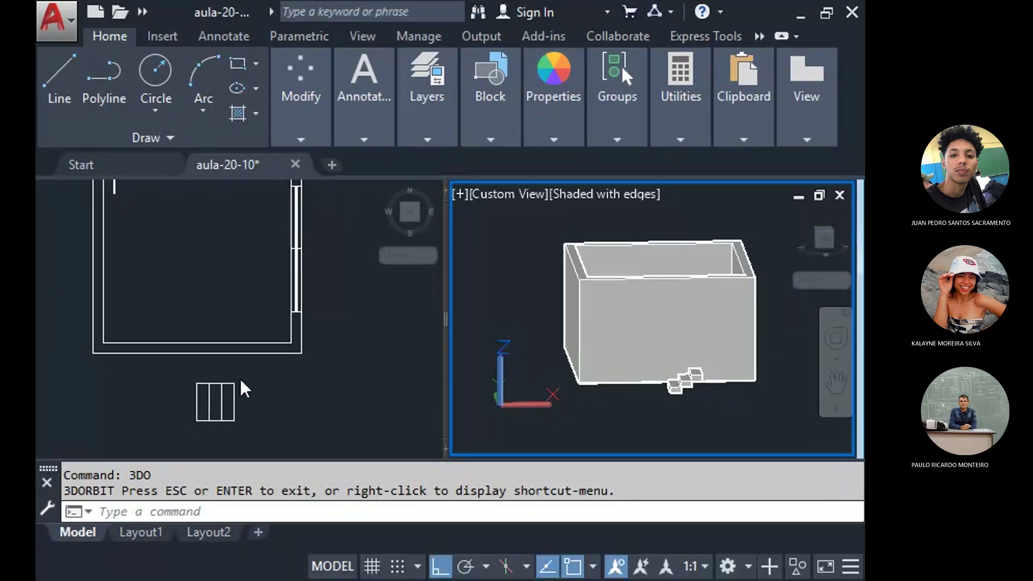
{"action": "left_click", "coordinate": [243, 387]}
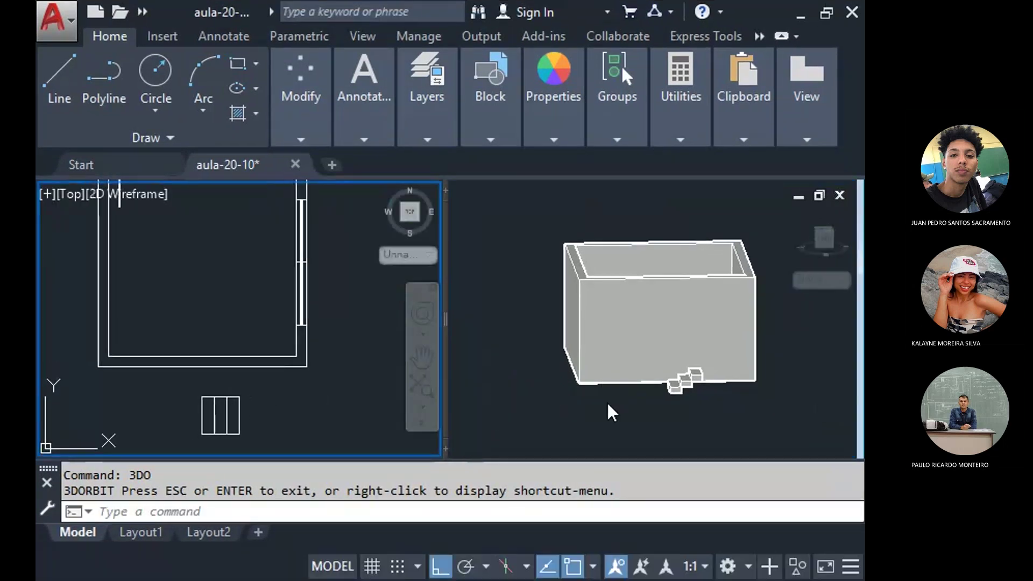
{"action": "left_click", "coordinate": [612, 413]}
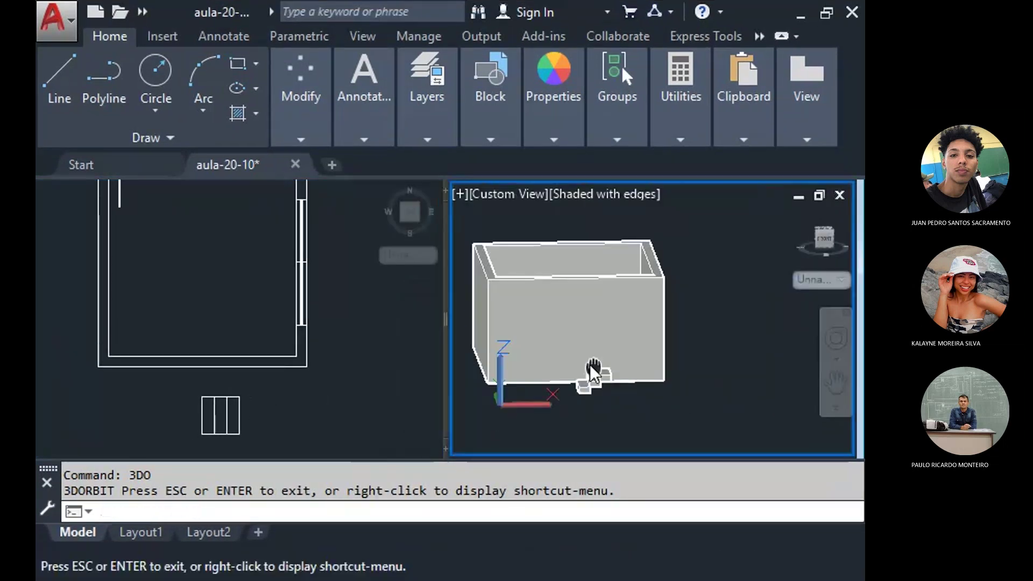
Apply the 'Three: Right' viewport layout with the VIEWPORTS command.
{"action": "type", "text": "V"}
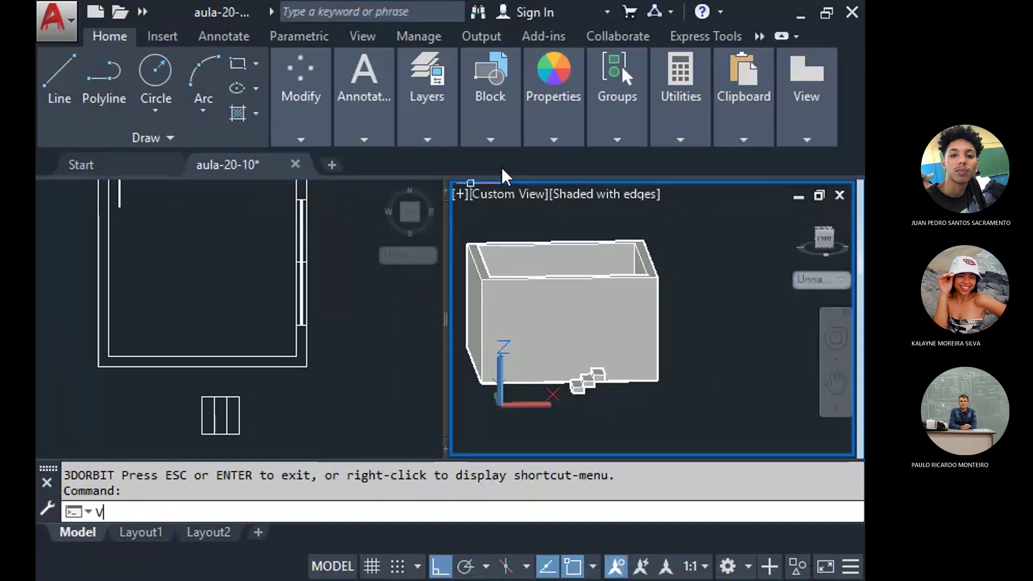
{"action": "type", "text": "IEWPORTS"}
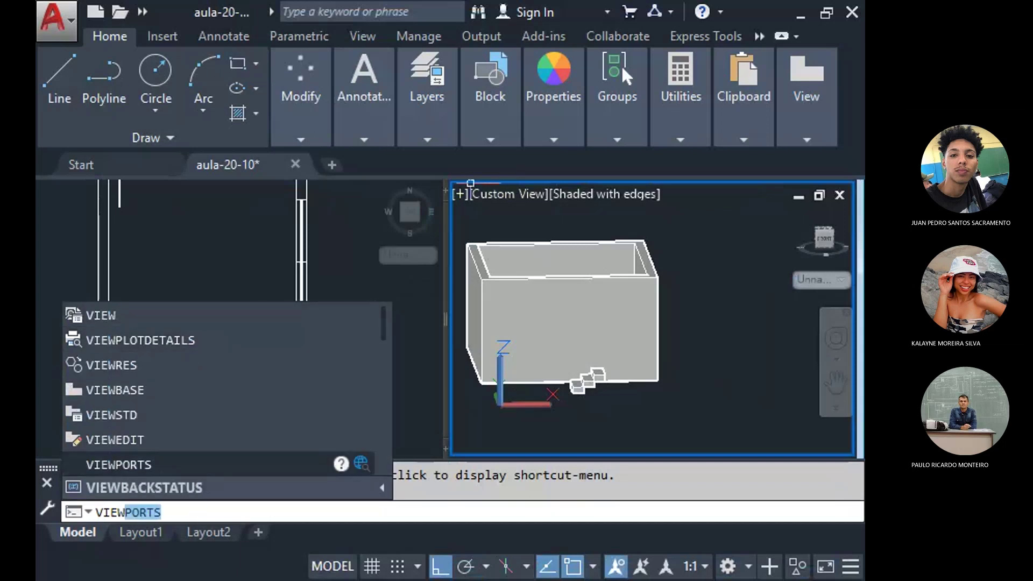
{"action": "left_click", "coordinate": [130, 464]}
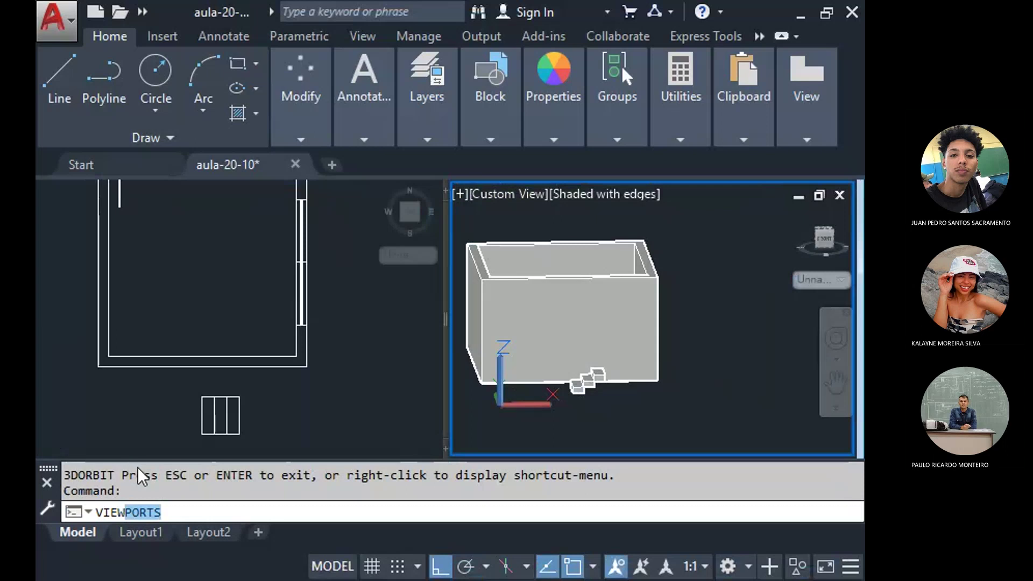
{"action": "key", "text": "Return"}
{"action": "left_click", "coordinate": [217, 259]}
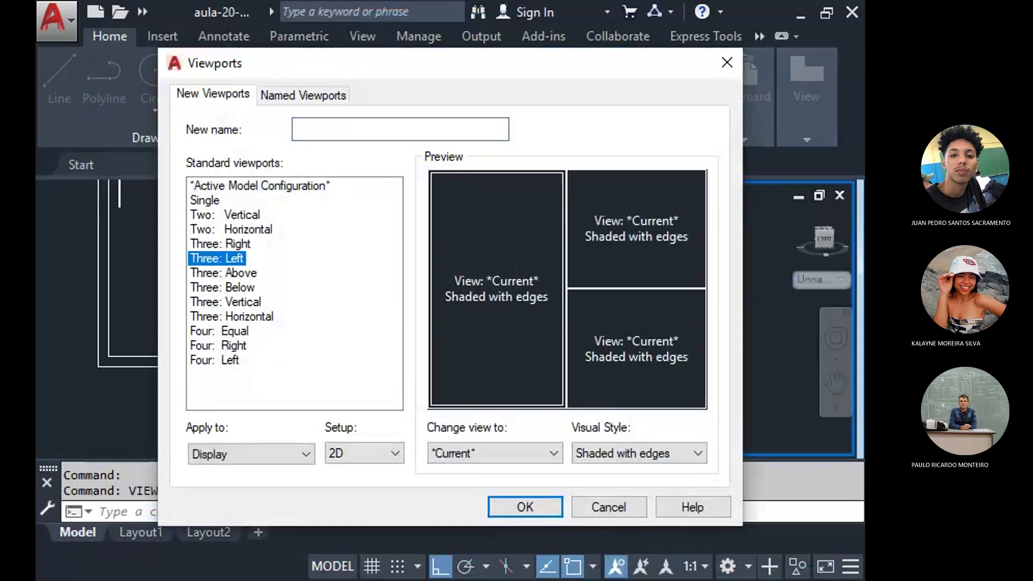
{"action": "left_click", "coordinate": [220, 244]}
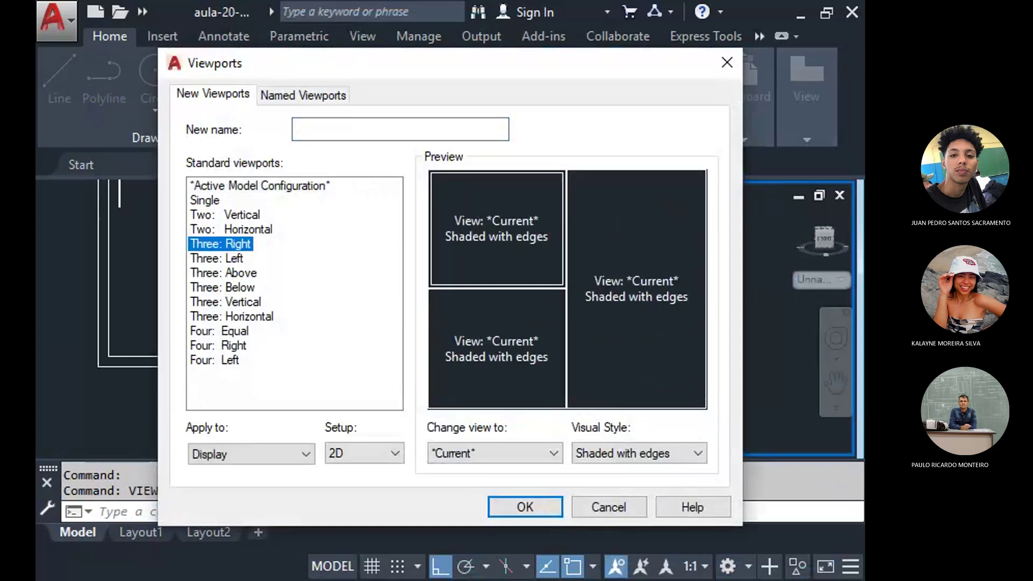
{"action": "left_click", "coordinate": [544, 508]}
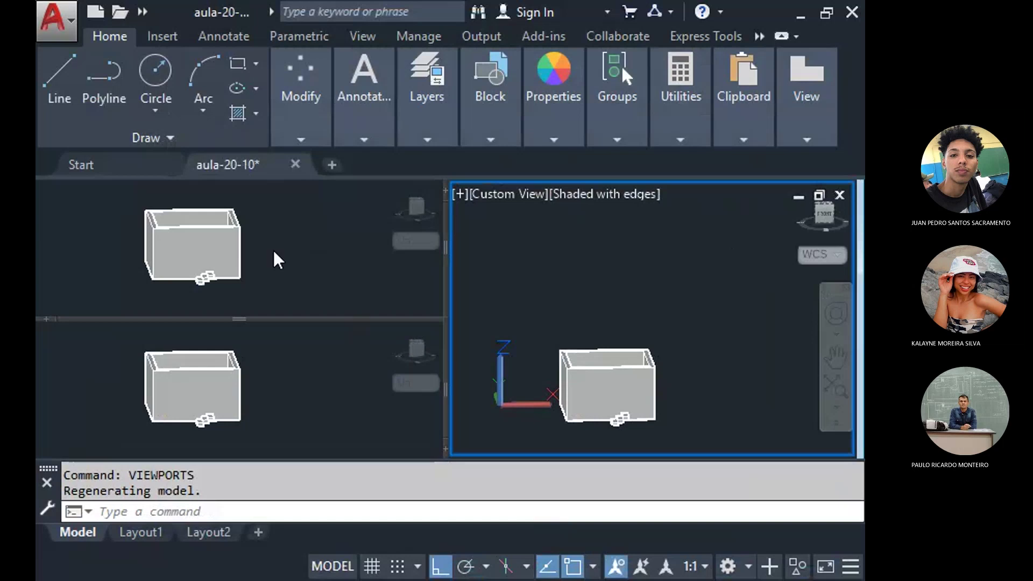
Set the top-left viewport to the Top view.
{"action": "left_click", "coordinate": [80, 191]}
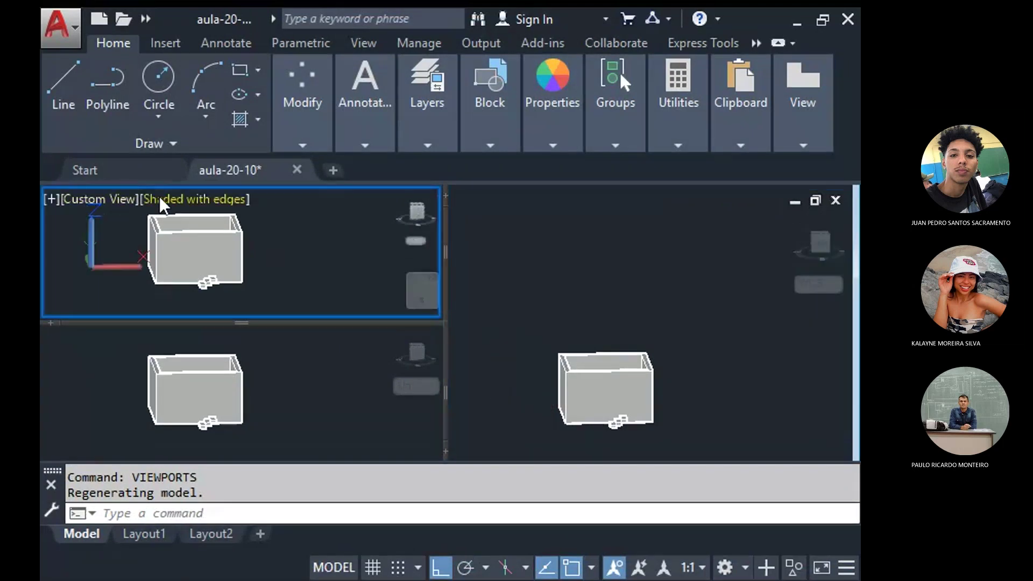
{"action": "left_click", "coordinate": [108, 196]}
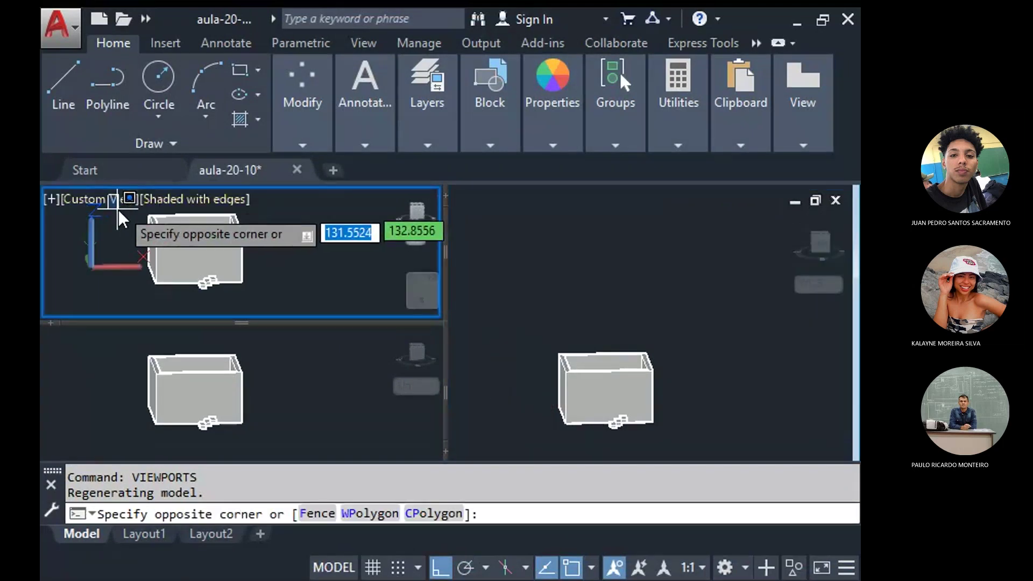
{"action": "left_click", "coordinate": [111, 199]}
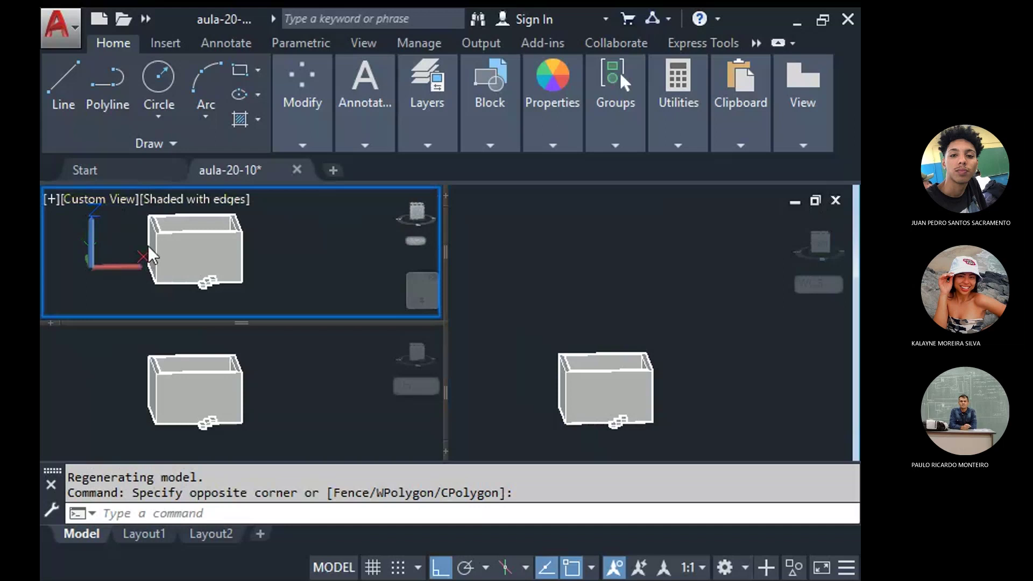
{"action": "left_click", "coordinate": [98, 199]}
{"action": "left_click", "coordinate": [129, 237]}
Set the lower-left viewport to Front view after trying Right and Left.
{"action": "left_click", "coordinate": [105, 350]}
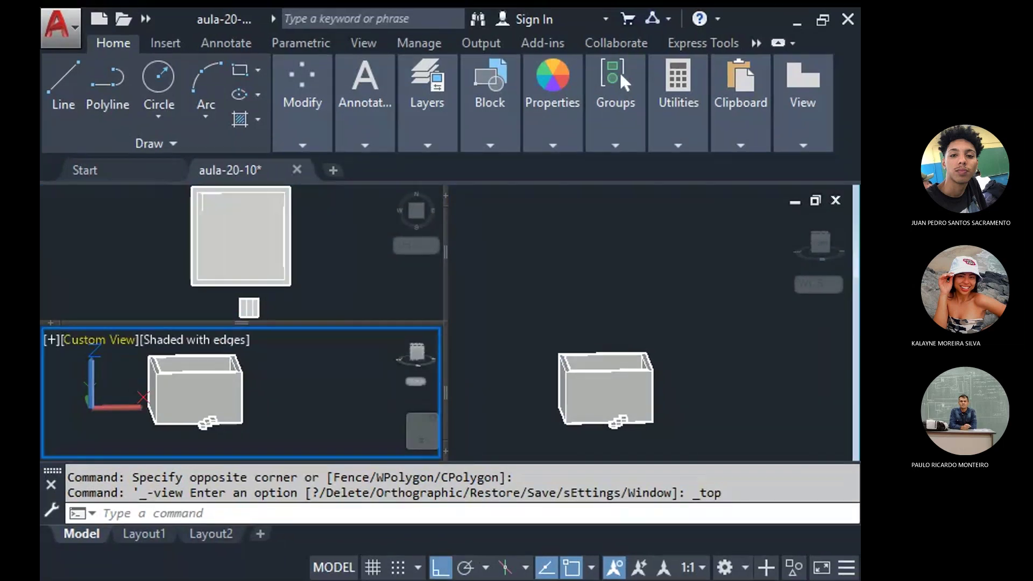
{"action": "left_click", "coordinate": [108, 340]}
{"action": "left_click", "coordinate": [154, 347]}
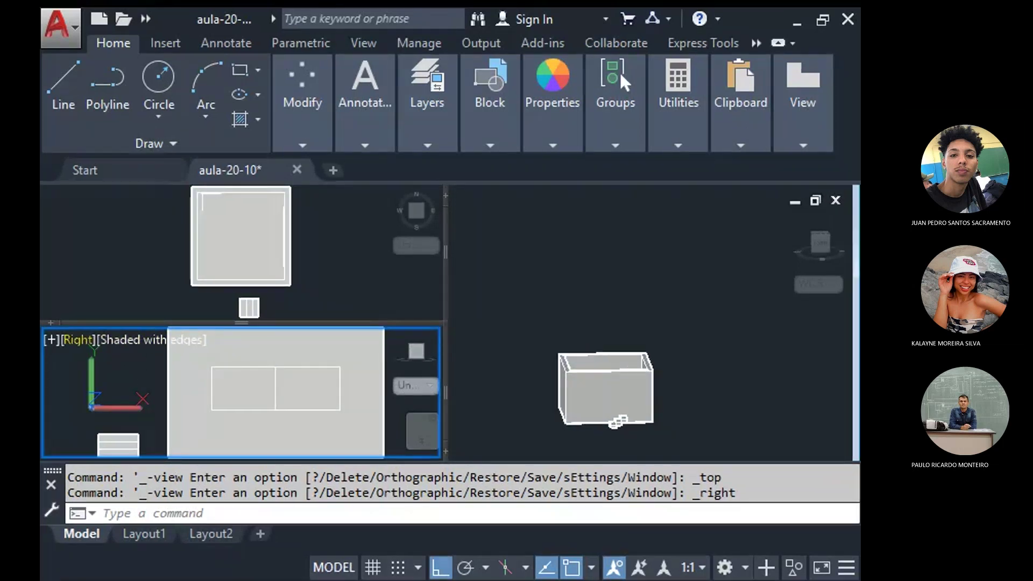
{"action": "left_click", "coordinate": [78, 340]}
{"action": "left_click", "coordinate": [118, 329]}
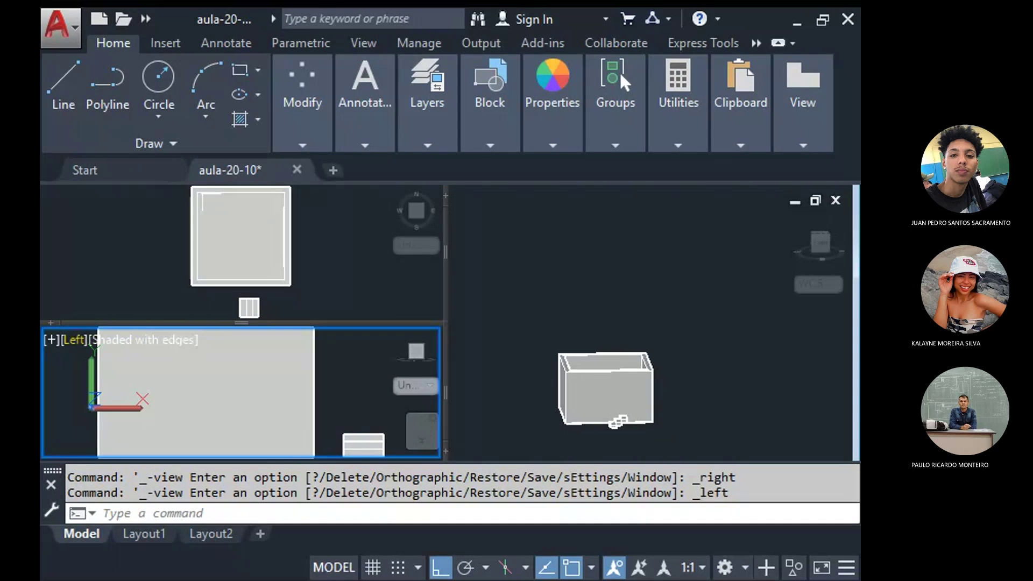
{"action": "left_click", "coordinate": [74, 339]}
{"action": "left_click", "coordinate": [137, 366]}
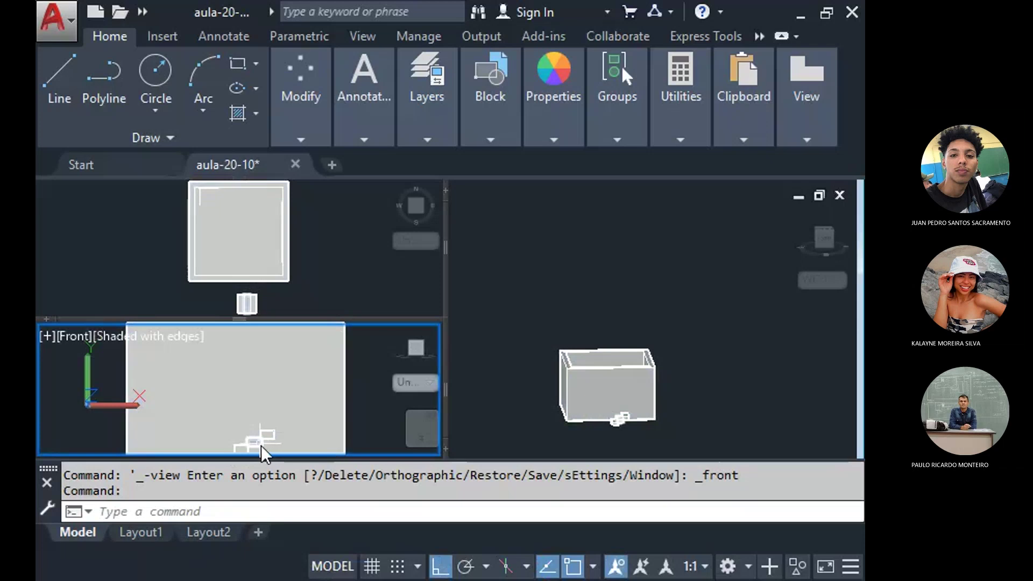
Set the large right viewport to SE Isometric view.
{"action": "left_click", "coordinate": [536, 316]}
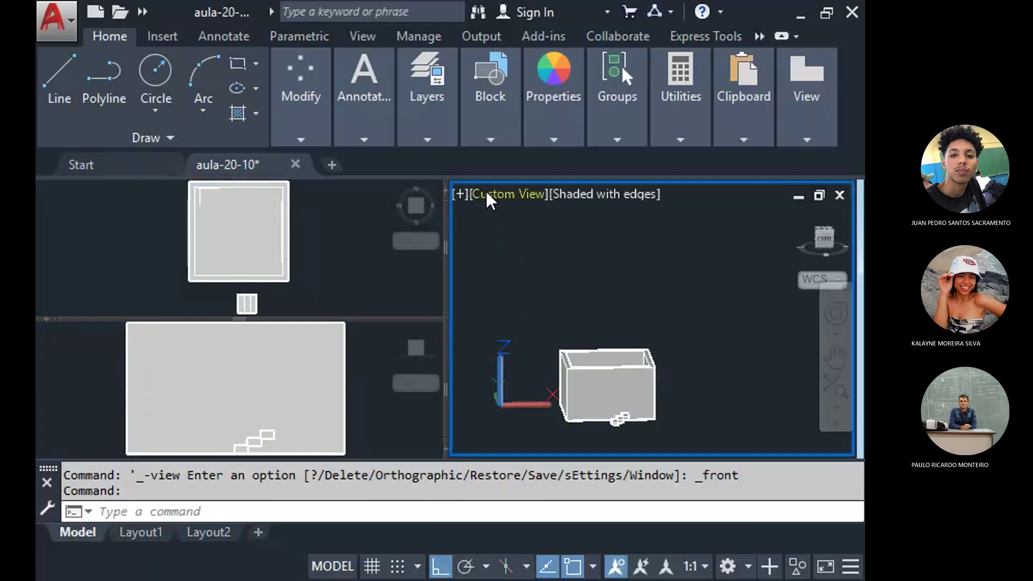
{"action": "left_click", "coordinate": [508, 199]}
{"action": "left_click", "coordinate": [561, 427]}
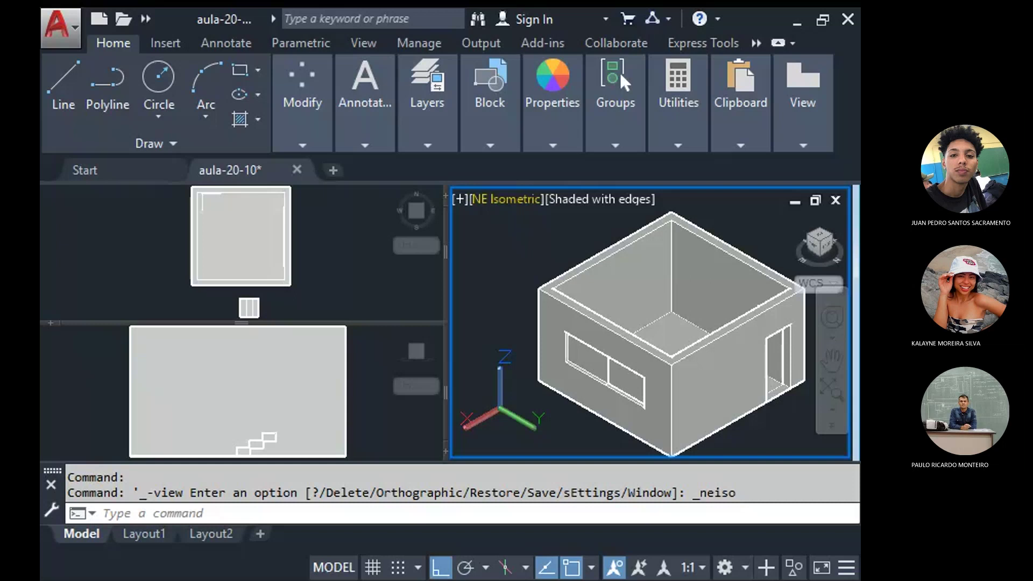
{"action": "left_click", "coordinate": [514, 199]}
{"action": "left_click", "coordinate": [561, 402]}
{"action": "left_click", "coordinate": [548, 357]}
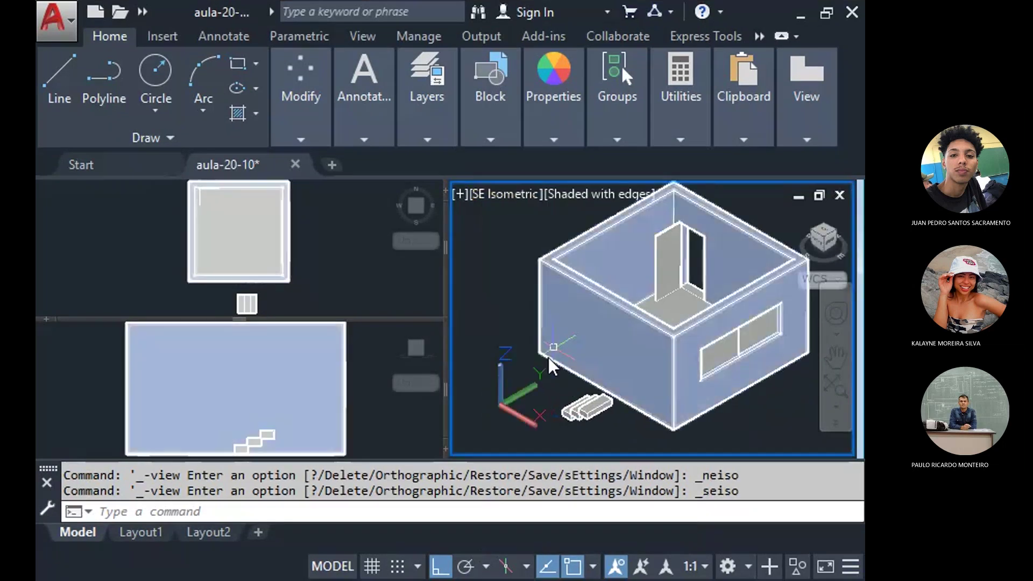
{"action": "key", "text": "Escape"}
Zoom in on the steps in the isometric viewport and launch Copy from the Modify panel.
{"action": "left_click", "coordinate": [367, 414]}
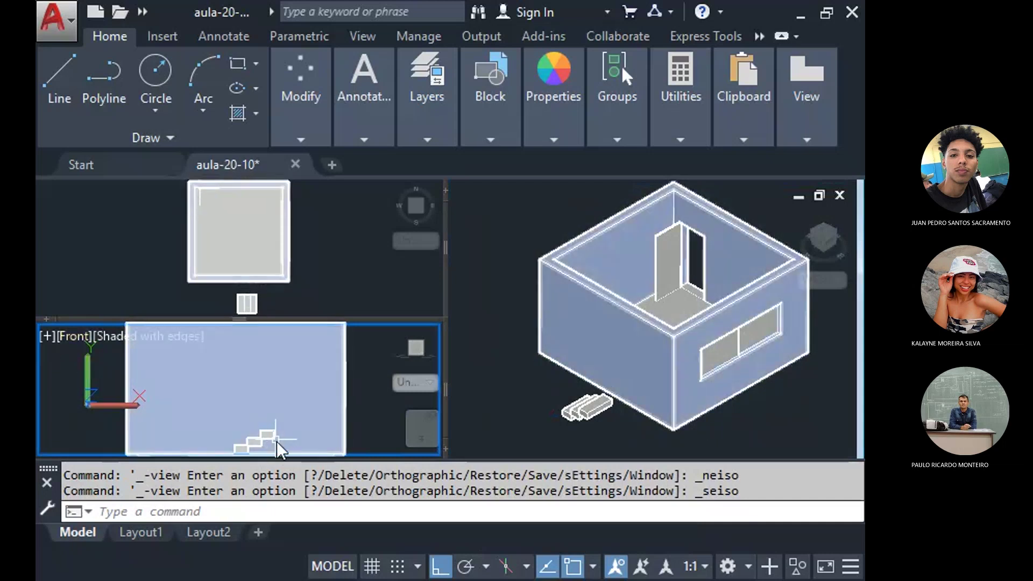
{"action": "left_click", "coordinate": [617, 418]}
{"action": "scroll", "coordinate": [597, 417], "scroll_direction": "up", "scroll_amount": 3}
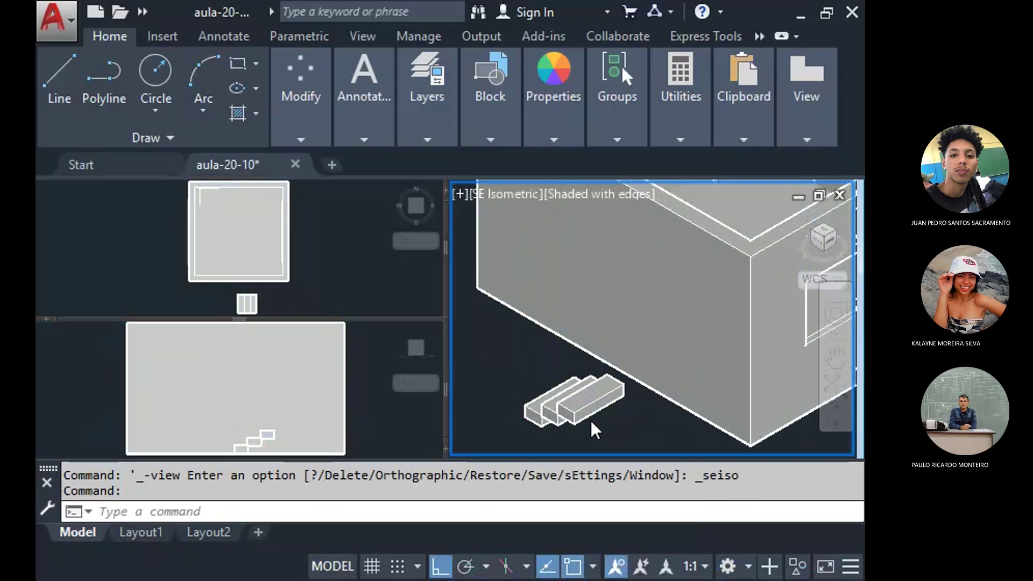
{"action": "scroll", "coordinate": [571, 403], "scroll_direction": "up", "scroll_amount": 5}
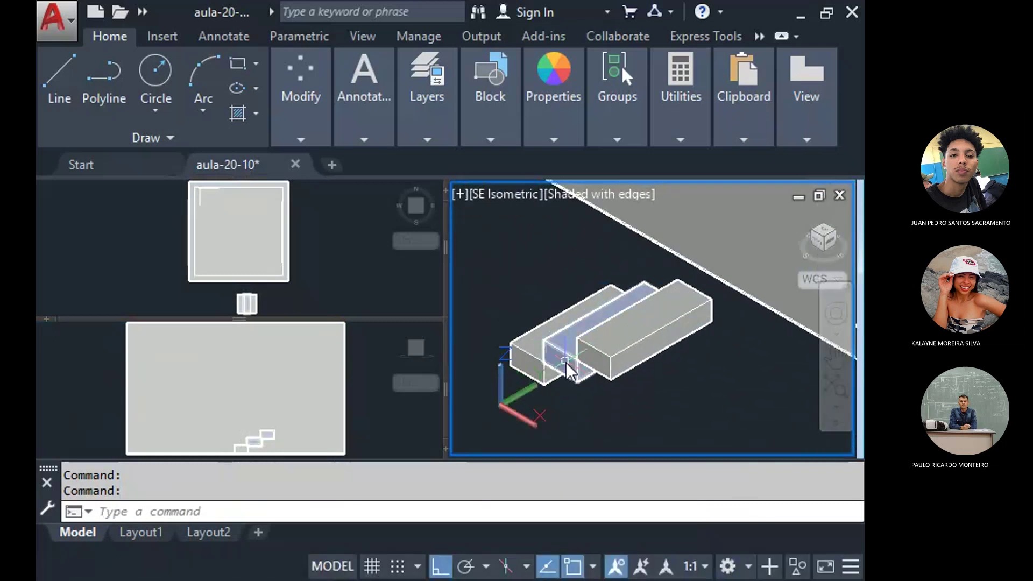
{"action": "scroll", "coordinate": [566, 363], "scroll_direction": "down", "scroll_amount": 5}
{"action": "scroll", "coordinate": [567, 331], "scroll_direction": "up", "scroll_amount": 3}
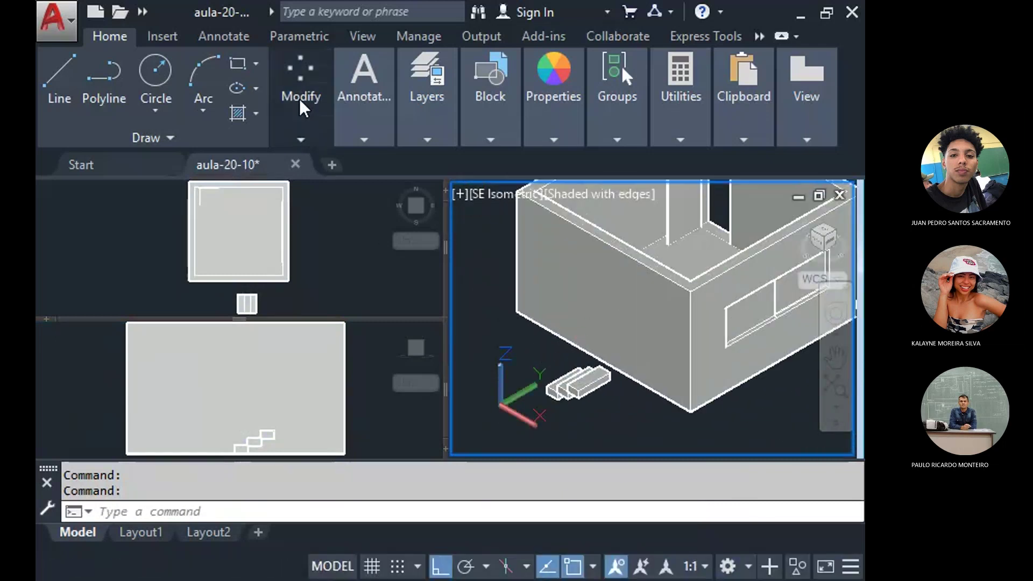
{"action": "left_click", "coordinate": [300, 98]}
{"action": "left_click", "coordinate": [306, 188]}
Copy the highest step block from its corner into two more rising steps.
{"action": "scroll", "coordinate": [624, 365], "scroll_direction": "up", "scroll_amount": 4}
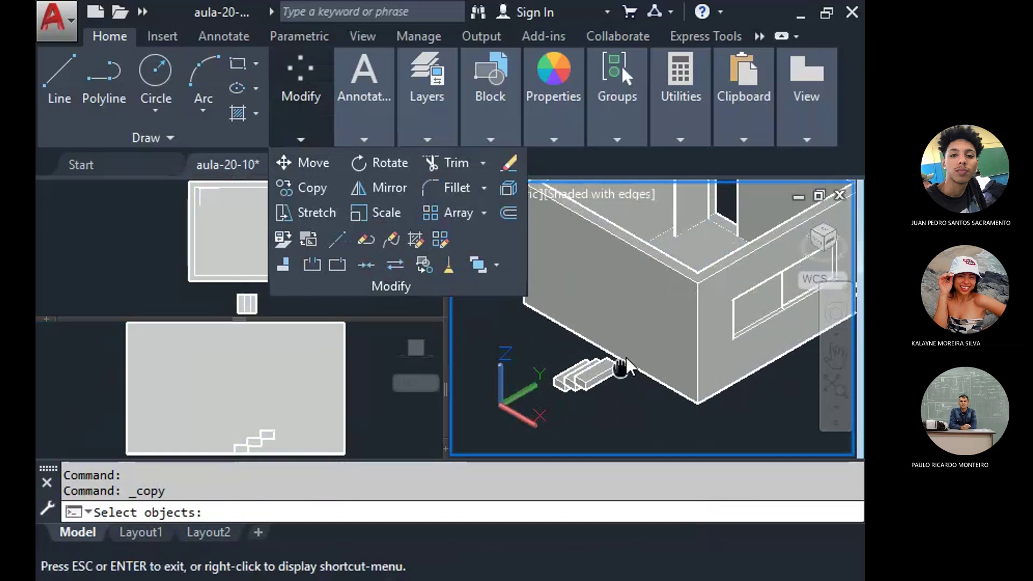
{"action": "left_click", "coordinate": [581, 374]}
{"action": "scroll", "coordinate": [559, 379], "scroll_direction": "up", "scroll_amount": 5}
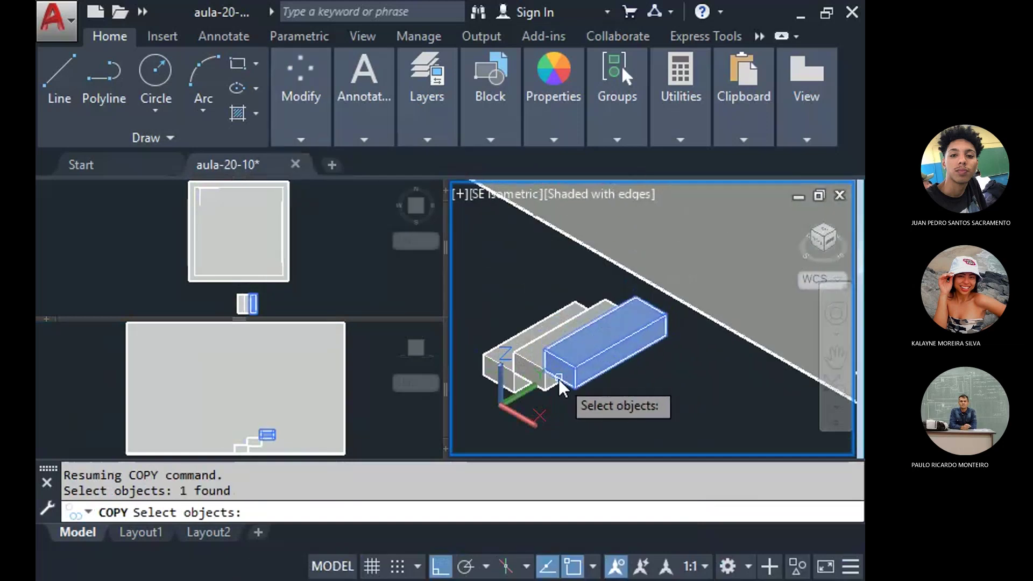
{"action": "key", "text": "Return"}
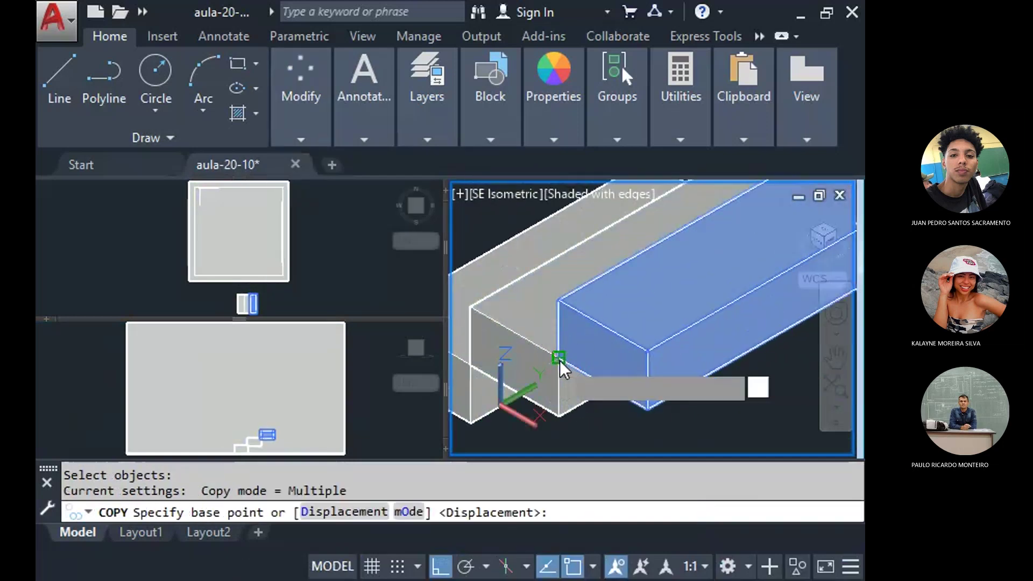
{"action": "left_click", "coordinate": [560, 359]}
{"action": "left_click", "coordinate": [651, 351]}
{"action": "scroll", "coordinate": [527, 270], "scroll_direction": "down", "scroll_amount": 5}
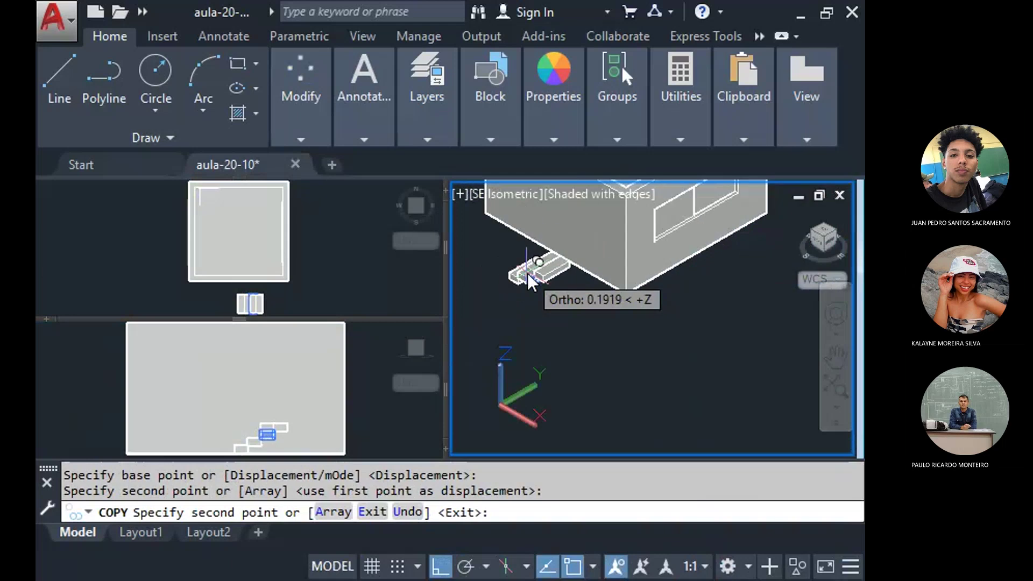
{"action": "scroll", "coordinate": [560, 301], "scroll_direction": "up", "scroll_amount": 2}
{"action": "left_click", "coordinate": [559, 322]}
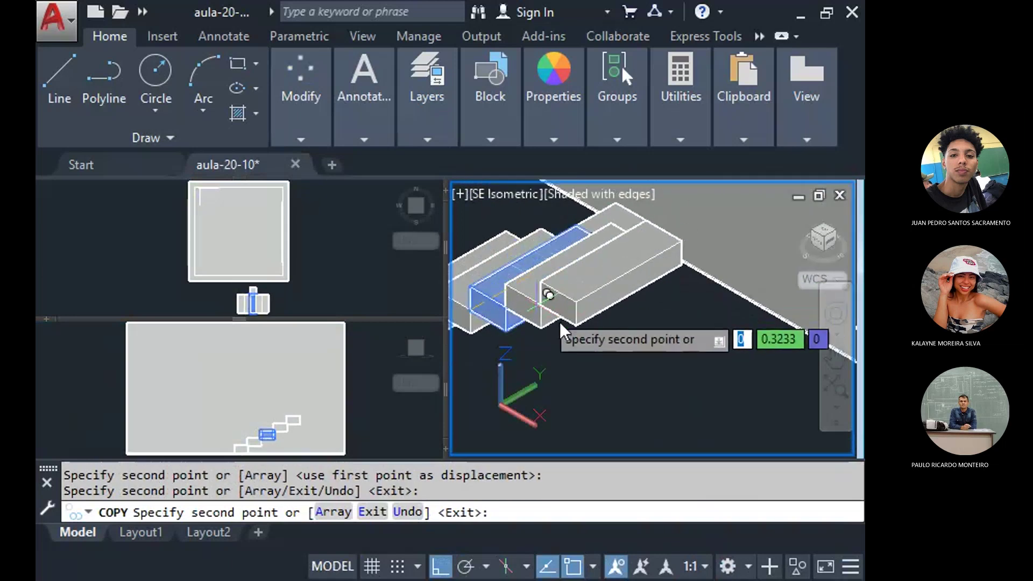
{"action": "scroll", "coordinate": [570, 334], "scroll_direction": "down", "scroll_amount": 3}
{"action": "key", "text": "Escape"}
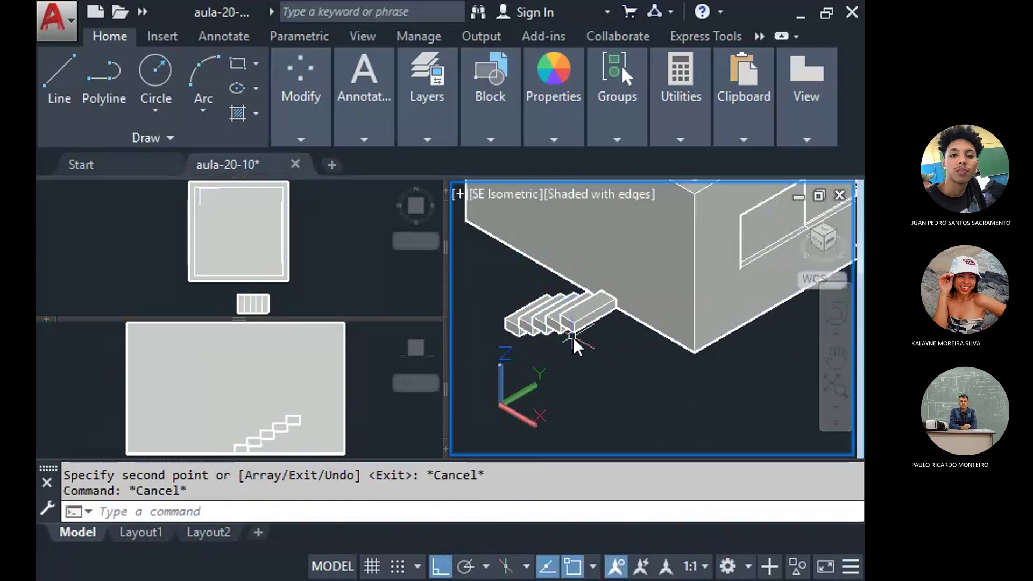
Pan the top plan viewport to bring the house into view.
{"action": "scroll", "coordinate": [573, 338], "scroll_direction": "down", "scroll_amount": 4}
{"action": "left_click", "coordinate": [350, 299]}
{"action": "middle_click_drag", "start_coordinate": [290, 286], "coordinate": [283, 254]}
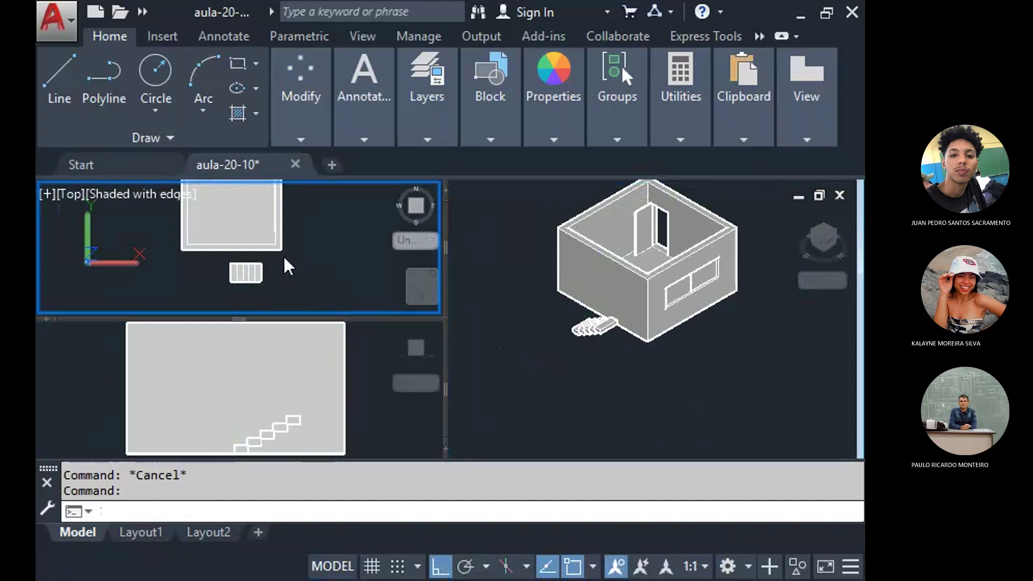
{"action": "scroll", "coordinate": [270, 265], "scroll_direction": "up", "scroll_amount": 1}
Rotate the five window-selected step blocks 270° about a corner base point.
{"action": "left_click", "coordinate": [296, 104]}
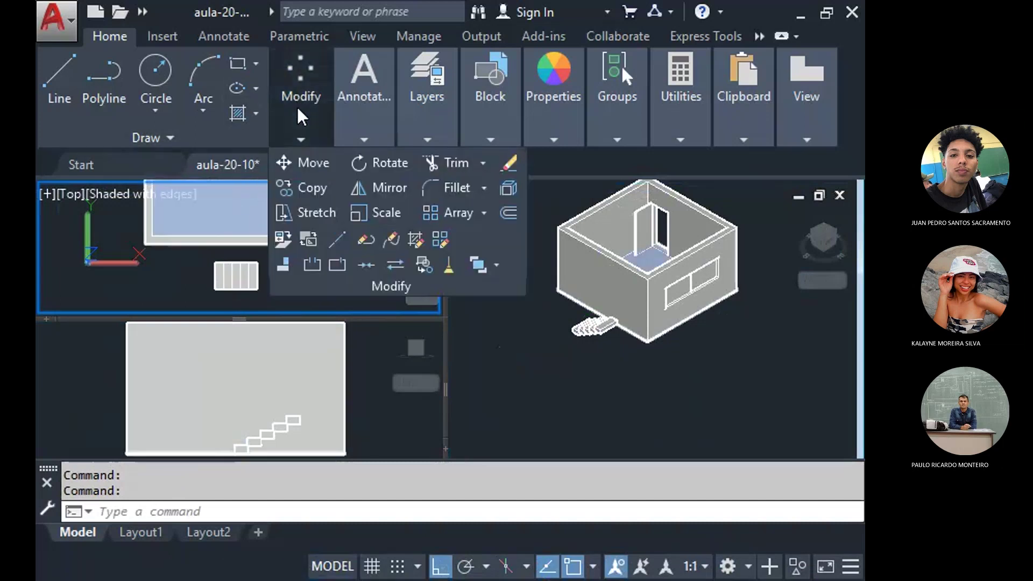
{"action": "left_click", "coordinate": [380, 163]}
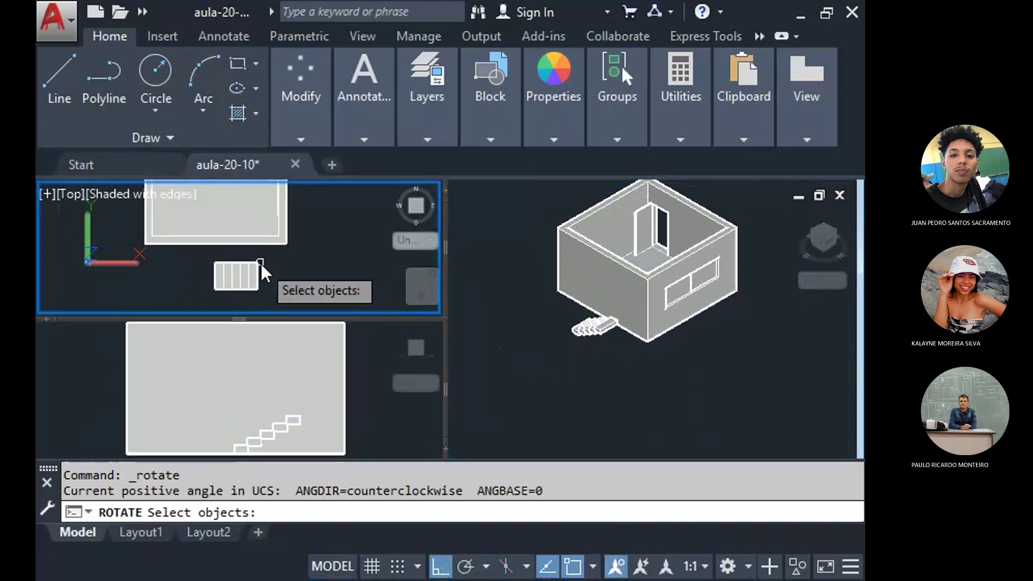
{"action": "left_click", "coordinate": [261, 261]}
{"action": "left_click", "coordinate": [201, 295]}
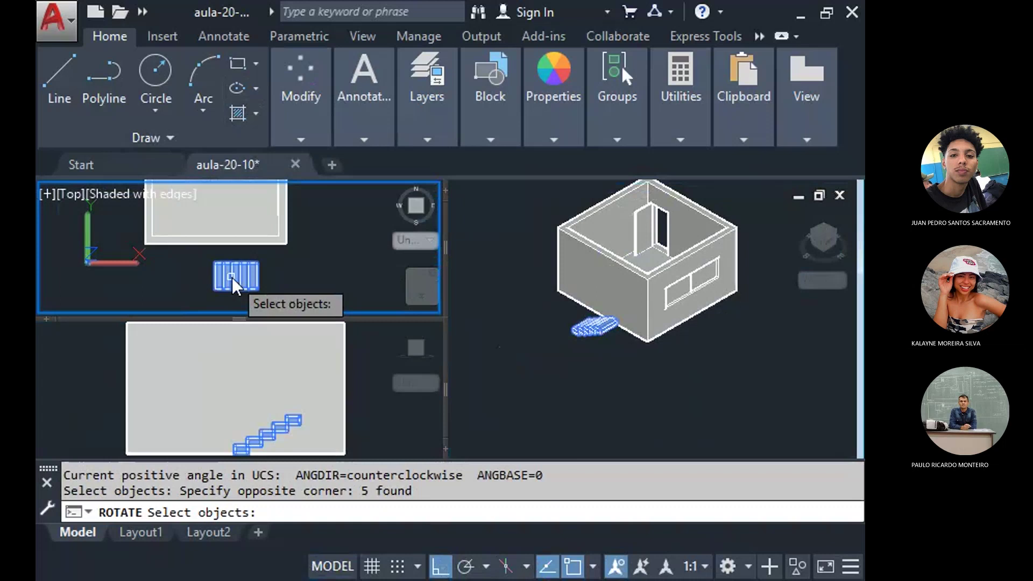
{"action": "key", "text": "Return"}
{"action": "left_click", "coordinate": [199, 266]}
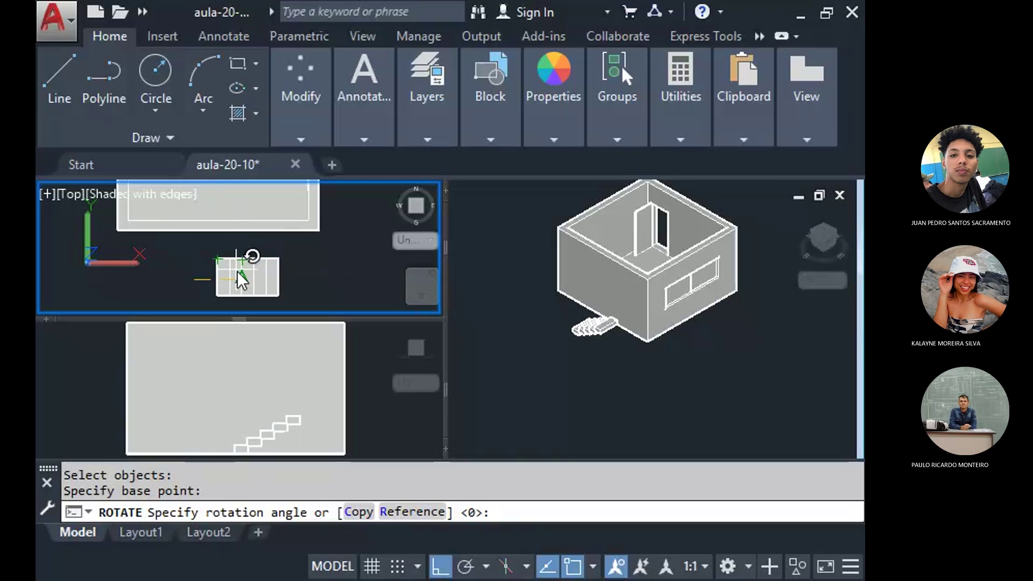
{"action": "middle_click_drag", "start_coordinate": [237, 272], "coordinate": [243, 250]}
{"action": "scroll", "coordinate": [245, 261], "scroll_direction": "down", "scroll_amount": 1}
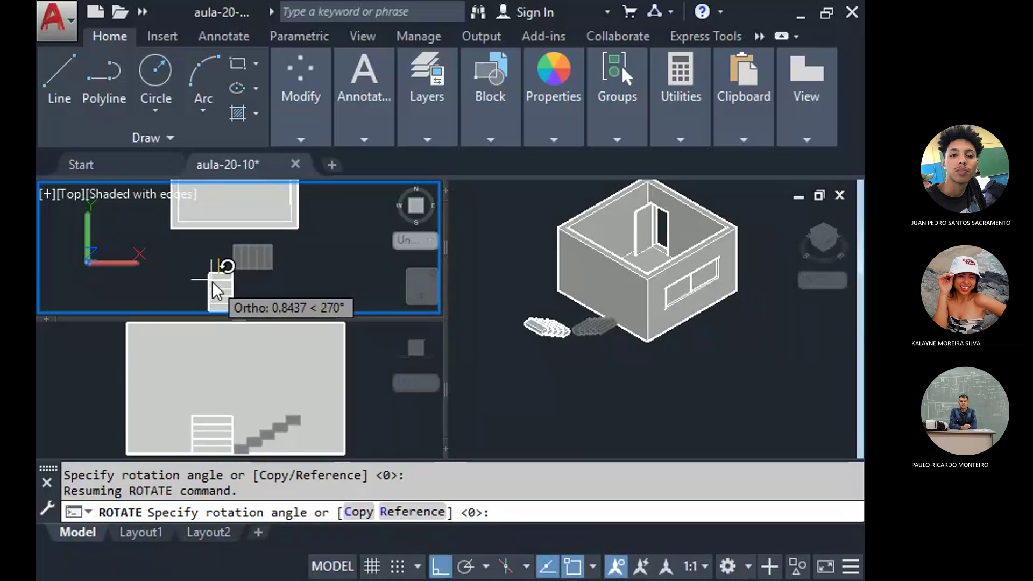
{"action": "left_click", "coordinate": [212, 282]}
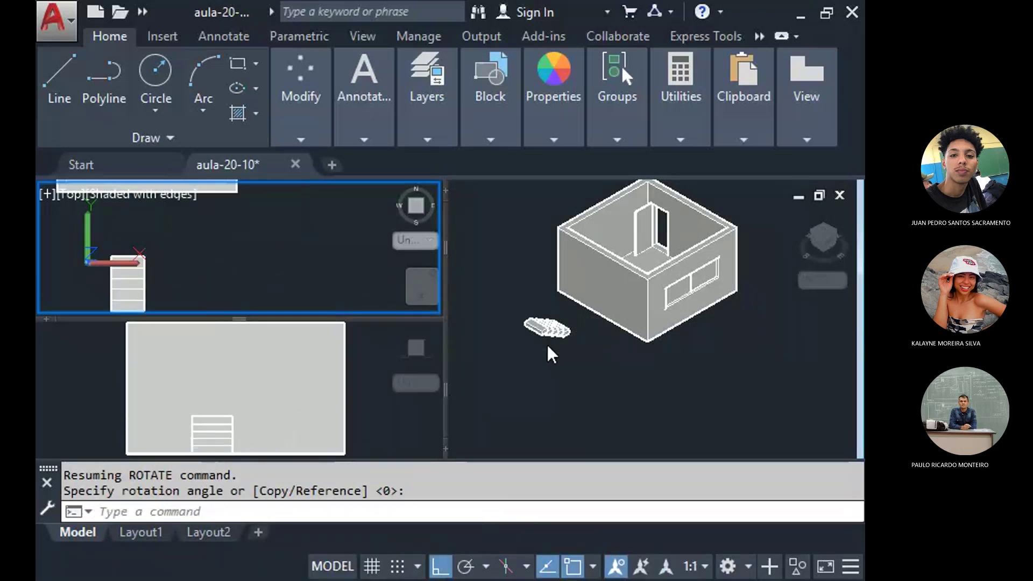
Recentre the stair in the top view, switching between the front and top viewports.
{"action": "left_click", "coordinate": [85, 402]}
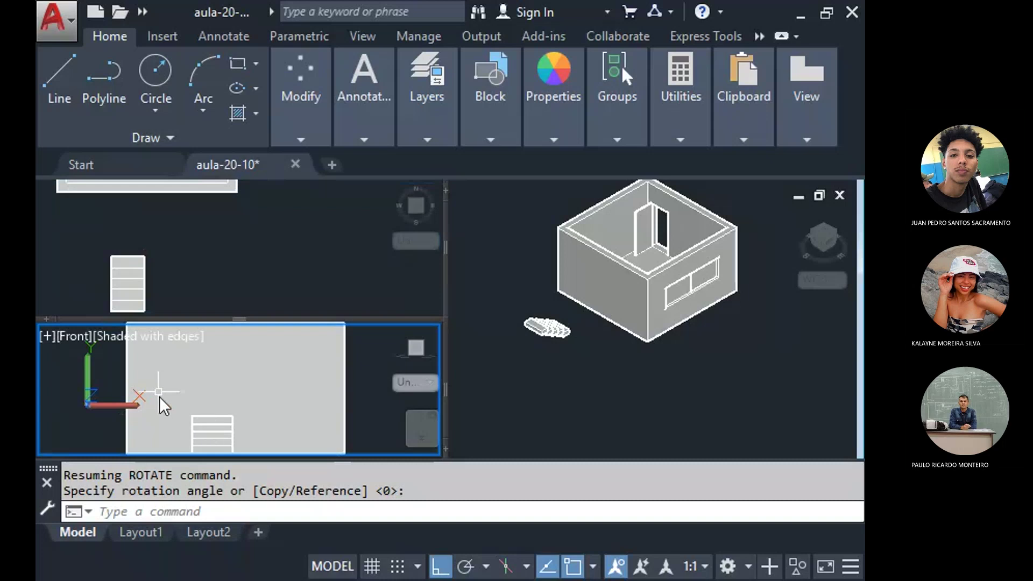
{"action": "left_click", "coordinate": [229, 260]}
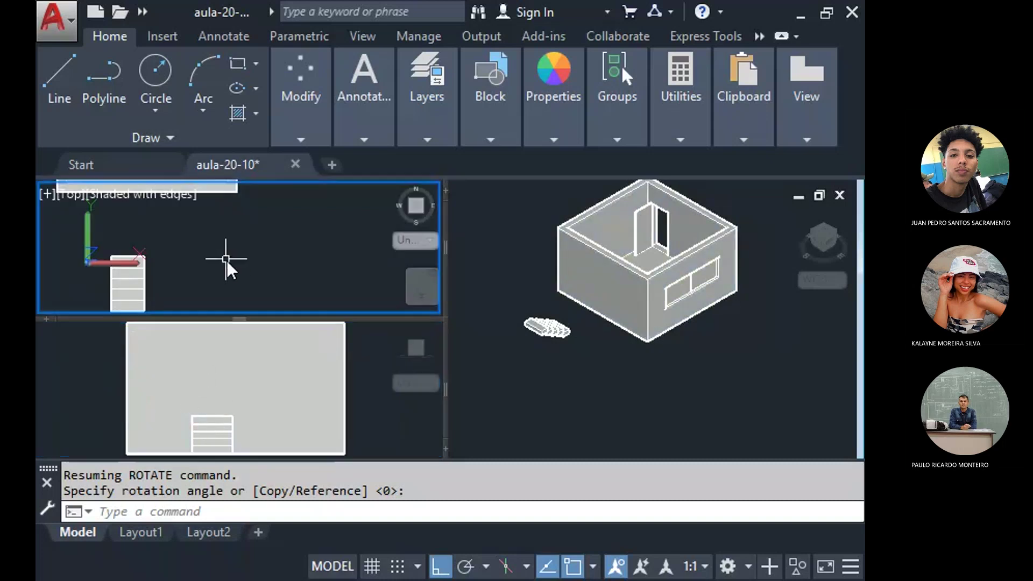
{"action": "middle_click_drag", "start_coordinate": [244, 253], "coordinate": [289, 258]}
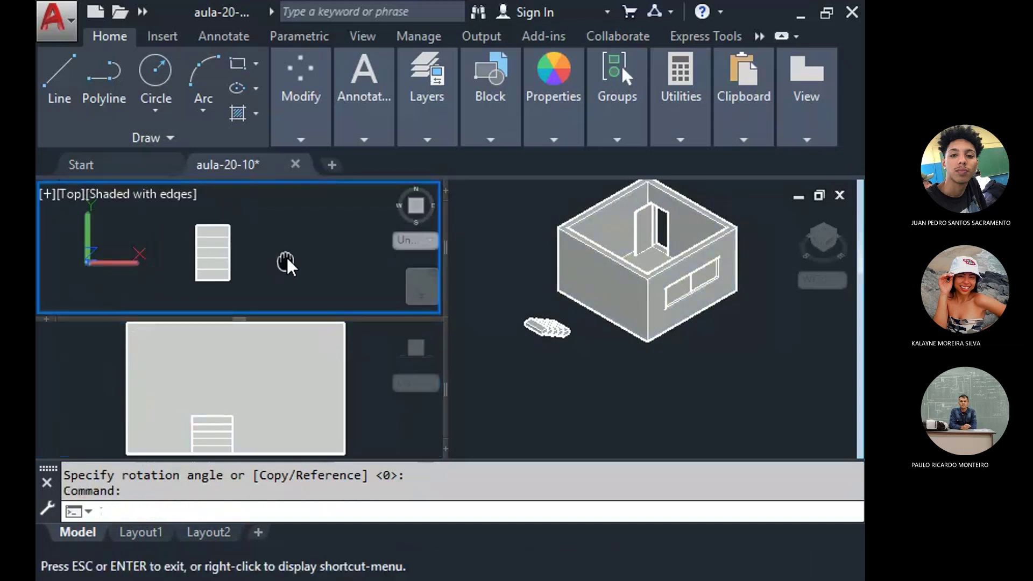
{"action": "left_click", "coordinate": [193, 274]}
{"action": "left_click", "coordinate": [250, 238]}
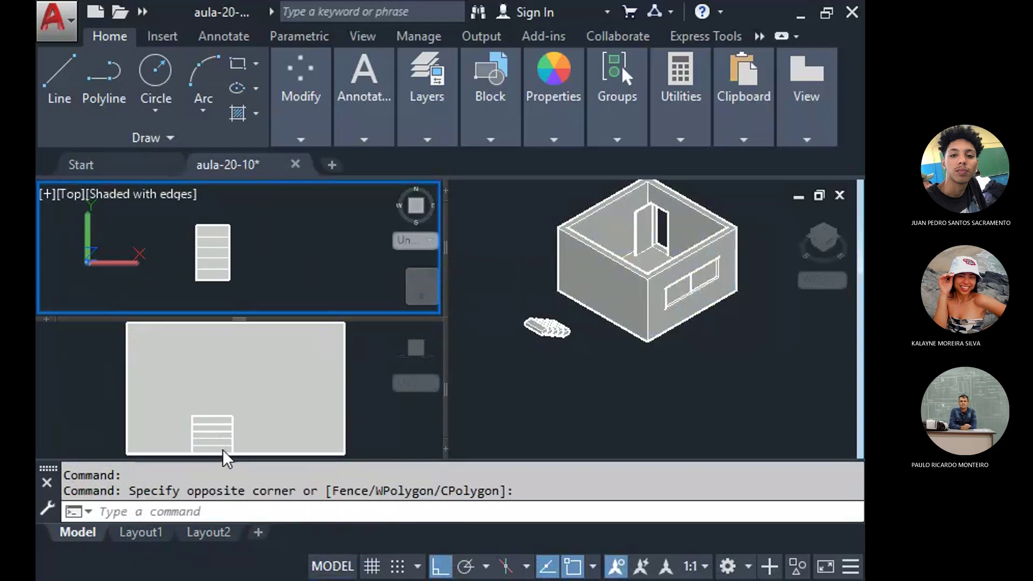
{"action": "left_click", "coordinate": [211, 424]}
{"action": "left_click", "coordinate": [271, 208]}
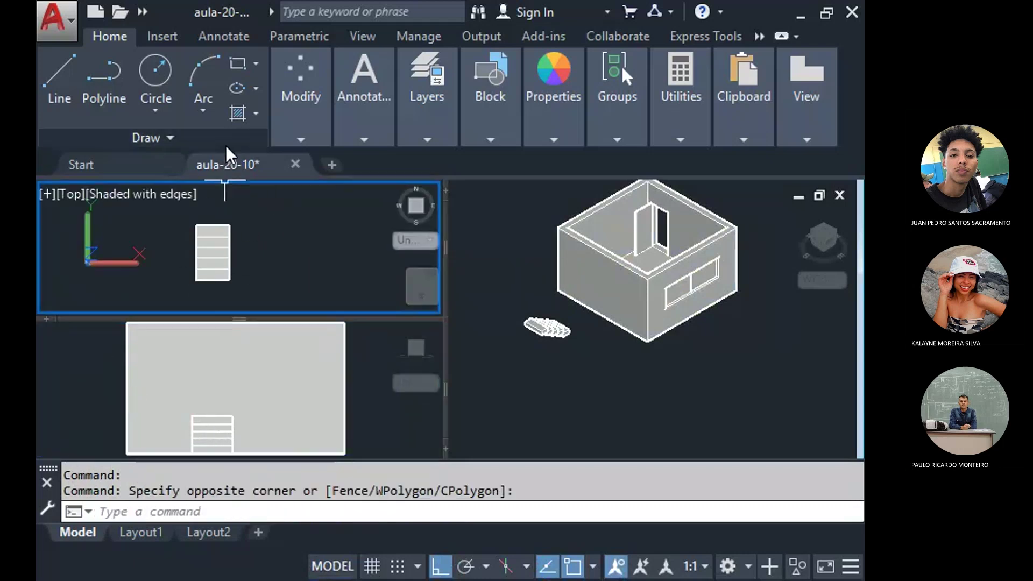
Start a second rotation of the step blocks, then end it without turning them.
{"action": "left_click", "coordinate": [306, 101]}
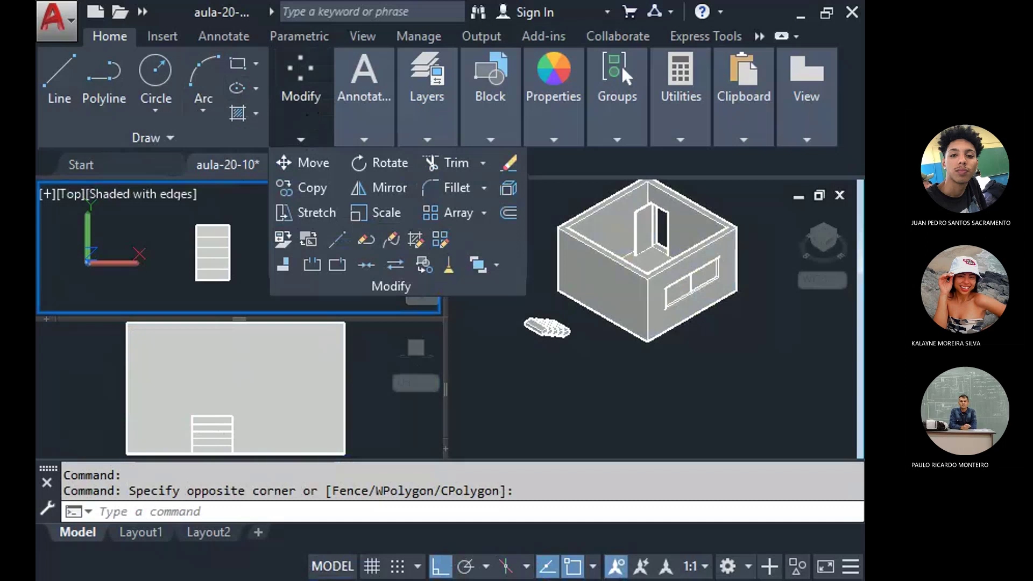
{"action": "left_click", "coordinate": [379, 163]}
{"action": "left_click", "coordinate": [250, 215]}
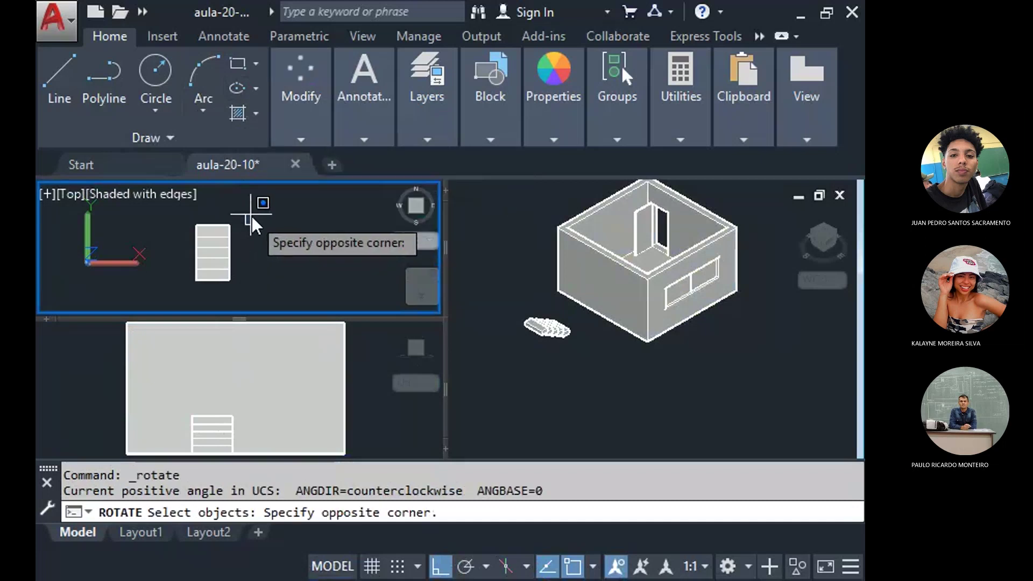
{"action": "left_click", "coordinate": [192, 290]}
{"action": "left_click", "coordinate": [232, 221]}
{"action": "left_click", "coordinate": [182, 295]}
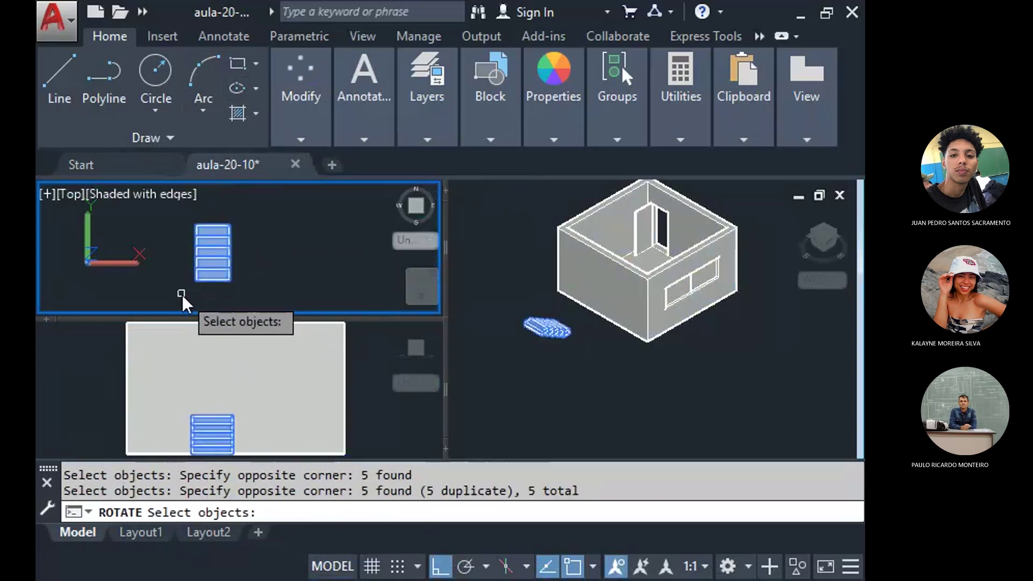
{"action": "key", "text": "Return"}
{"action": "left_click", "coordinate": [230, 223]}
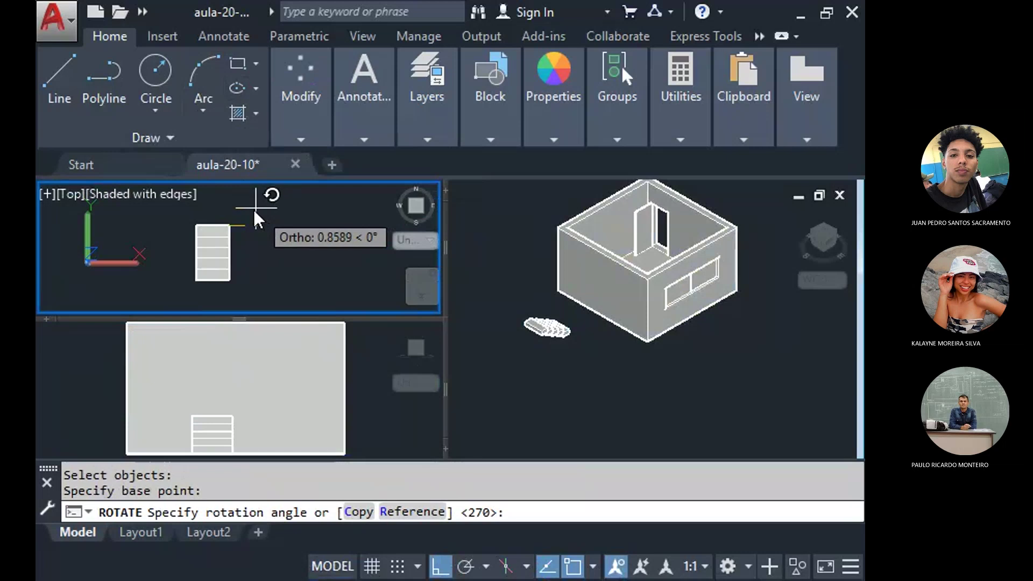
{"action": "left_click", "coordinate": [253, 208]}
Rotate the five step blocks a further 90° about the stair corner.
{"action": "left_click", "coordinate": [254, 211]}
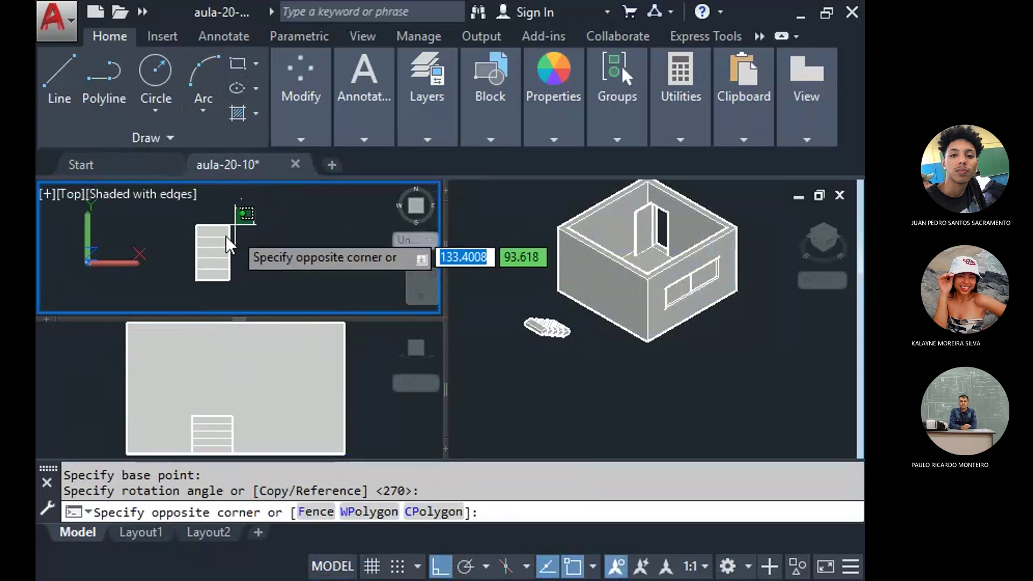
{"action": "left_click", "coordinate": [171, 289]}
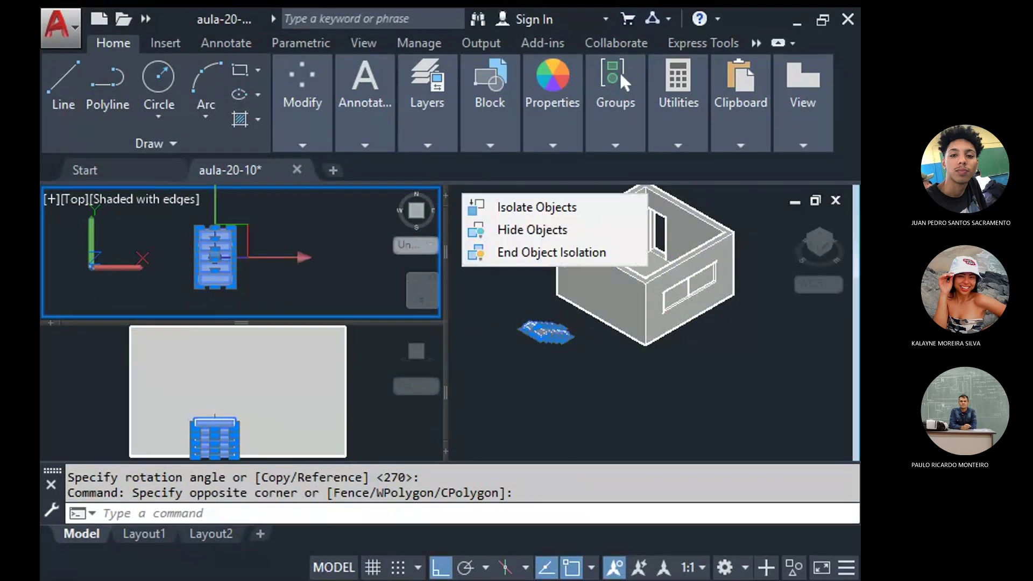
{"action": "right_click", "coordinate": [279, 113]}
{"action": "left_click", "coordinate": [318, 117]}
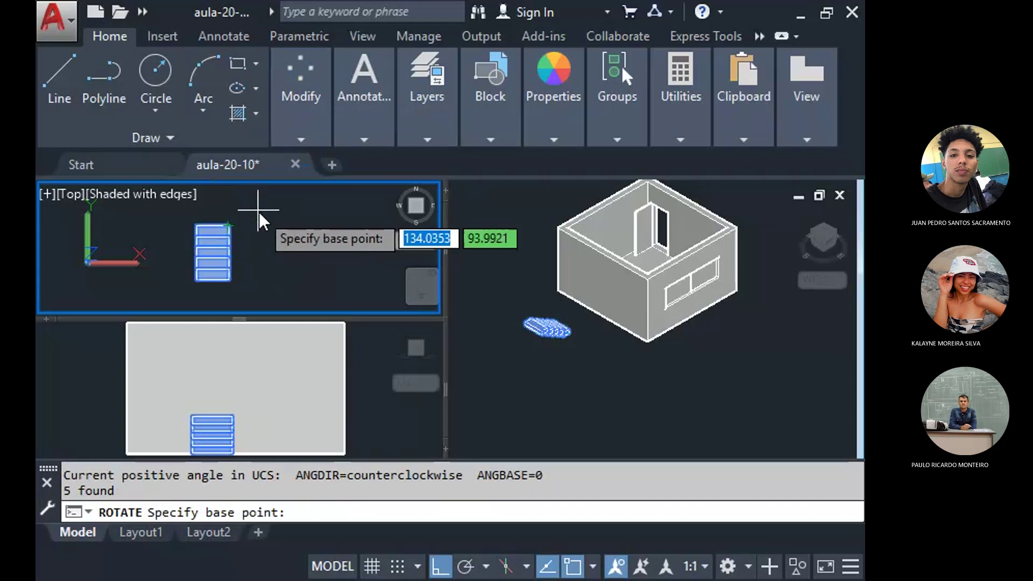
{"action": "left_click", "coordinate": [235, 225]}
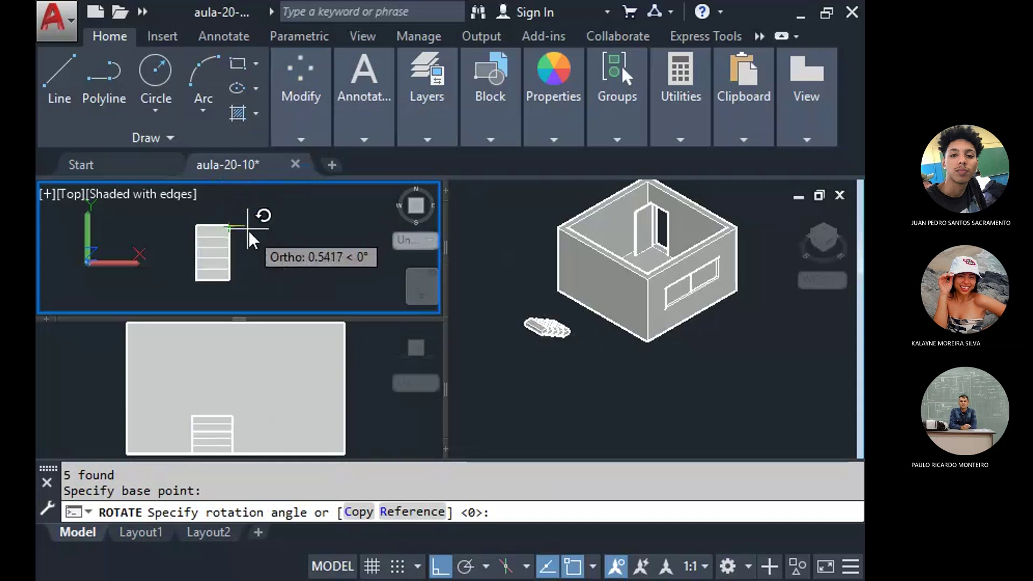
{"action": "left_click", "coordinate": [242, 206]}
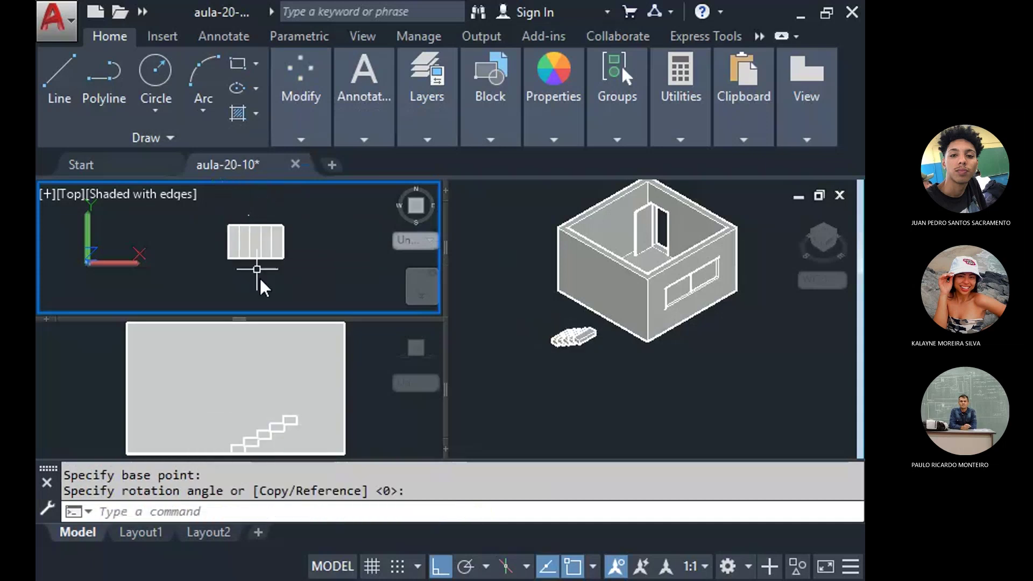
{"action": "left_click", "coordinate": [383, 418]}
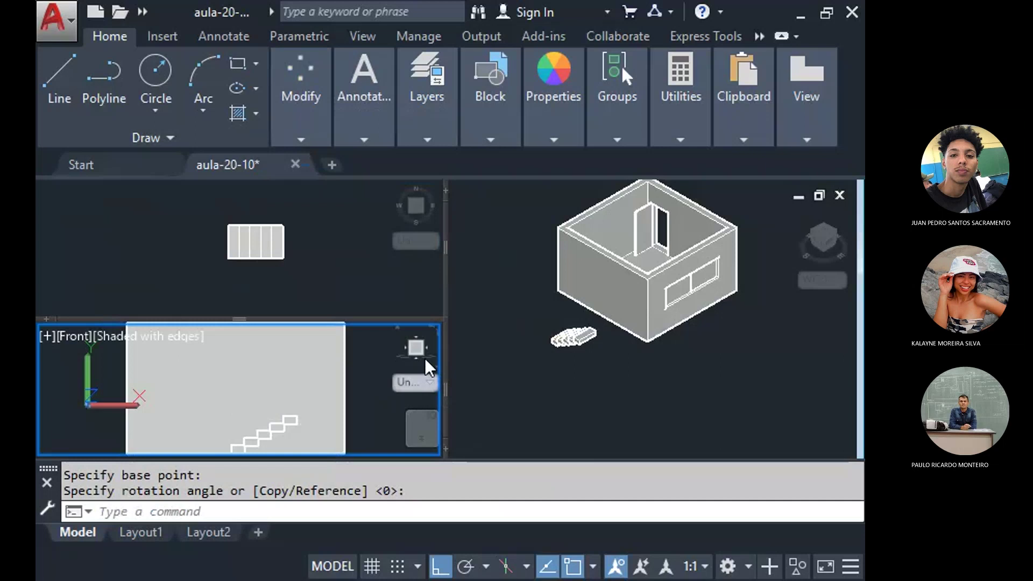
Frame the step blocks in the isometric viewport and clear the selection.
{"action": "left_click", "coordinate": [558, 335]}
{"action": "scroll", "coordinate": [547, 356], "scroll_direction": "up", "scroll_amount": 10}
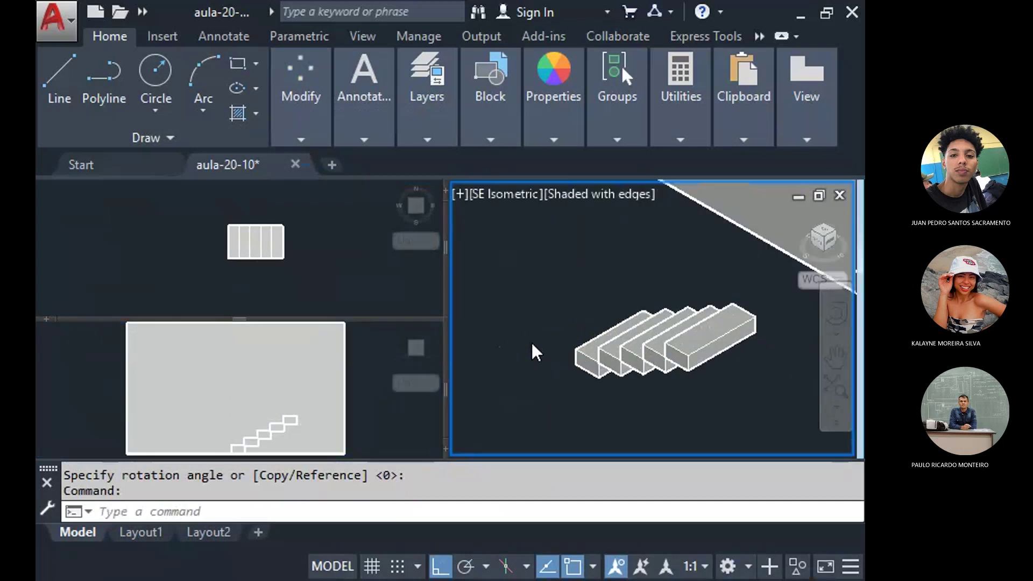
{"action": "middle_click_drag", "start_coordinate": [547, 356], "coordinate": [503, 349]}
{"action": "left_click", "coordinate": [240, 265]}
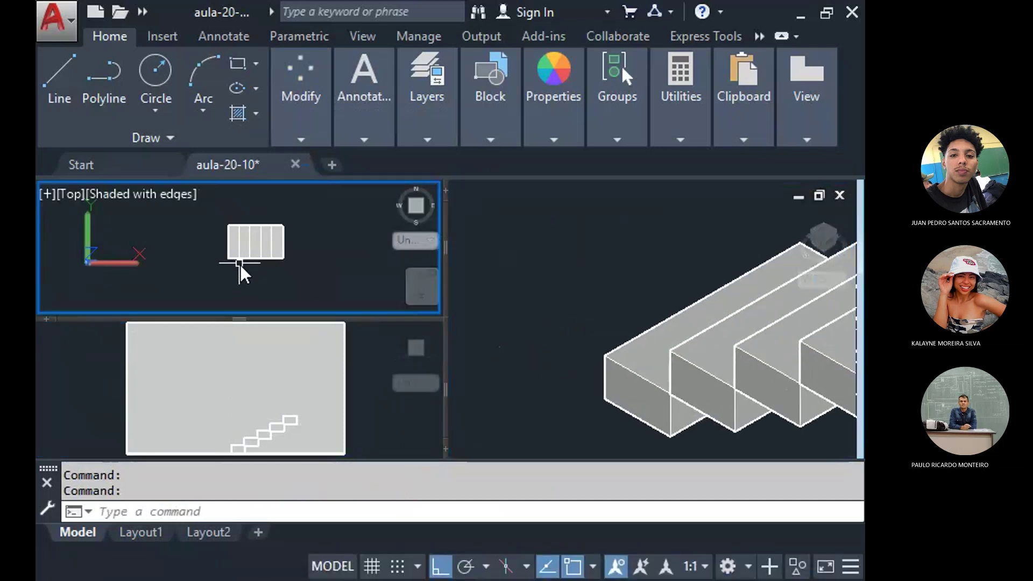
{"action": "left_click", "coordinate": [634, 375]}
{"action": "left_click", "coordinate": [627, 373]}
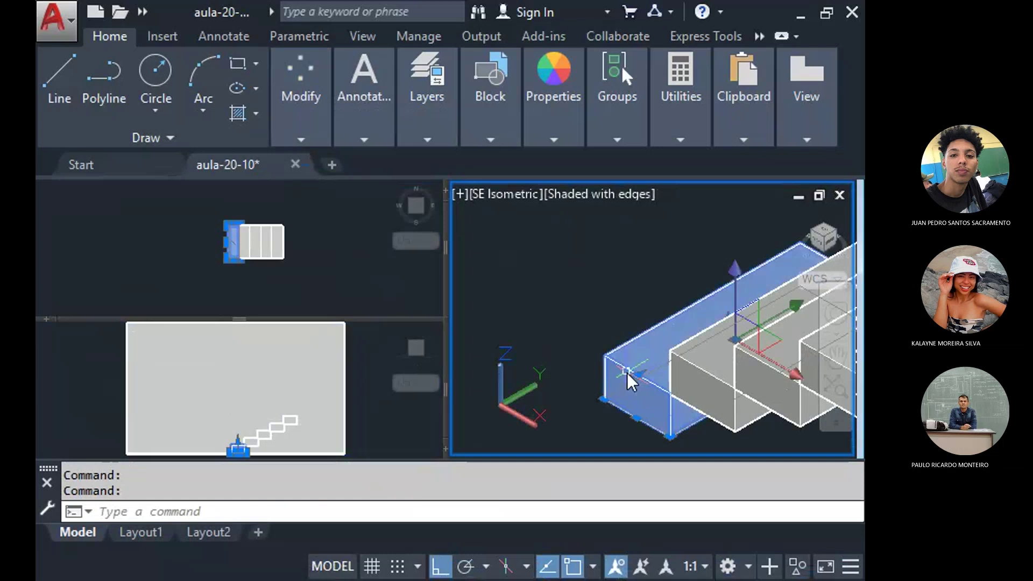
{"action": "key", "text": "Escape"}
{"action": "key", "text": "Escape"}
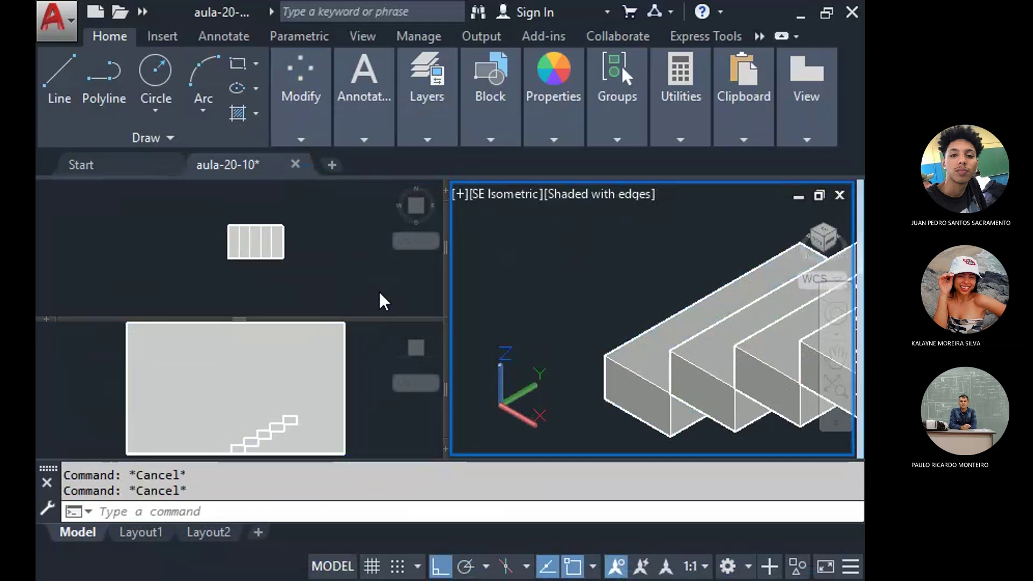
Draw a 0.02-radius circle centred on the first step in the top view.
{"action": "left_click", "coordinate": [160, 72]}
{"action": "left_click", "coordinate": [222, 235]}
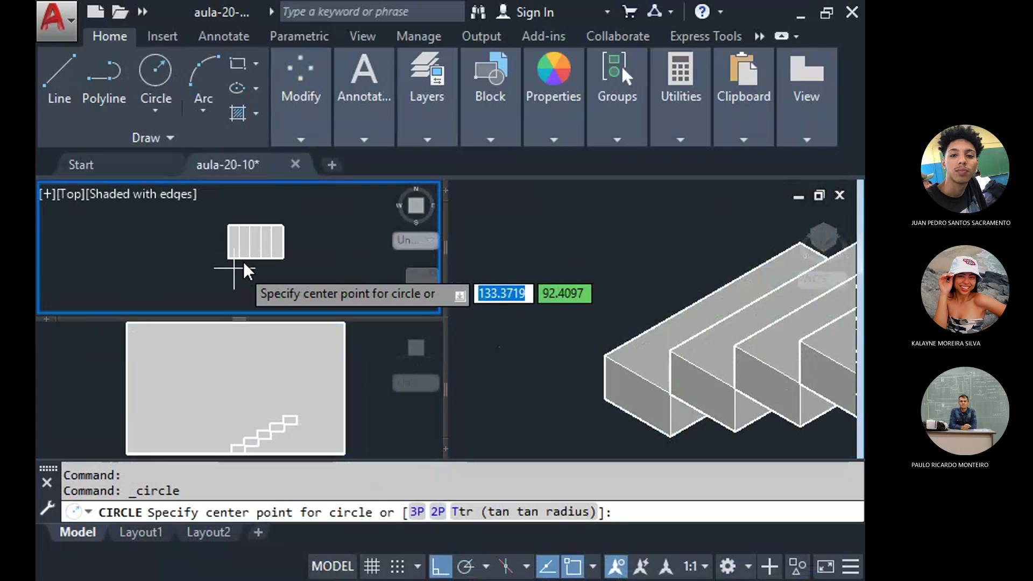
{"action": "scroll", "coordinate": [236, 264], "scroll_direction": "up", "scroll_amount": 5}
{"action": "scroll", "coordinate": [193, 244], "scroll_direction": "up", "scroll_amount": 3}
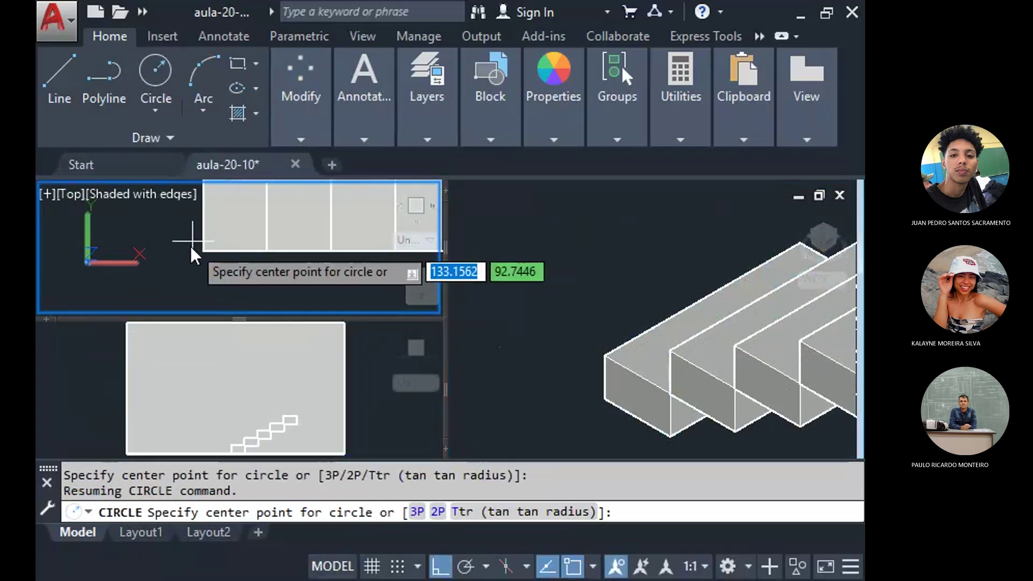
{"action": "left_click", "coordinate": [191, 243]}
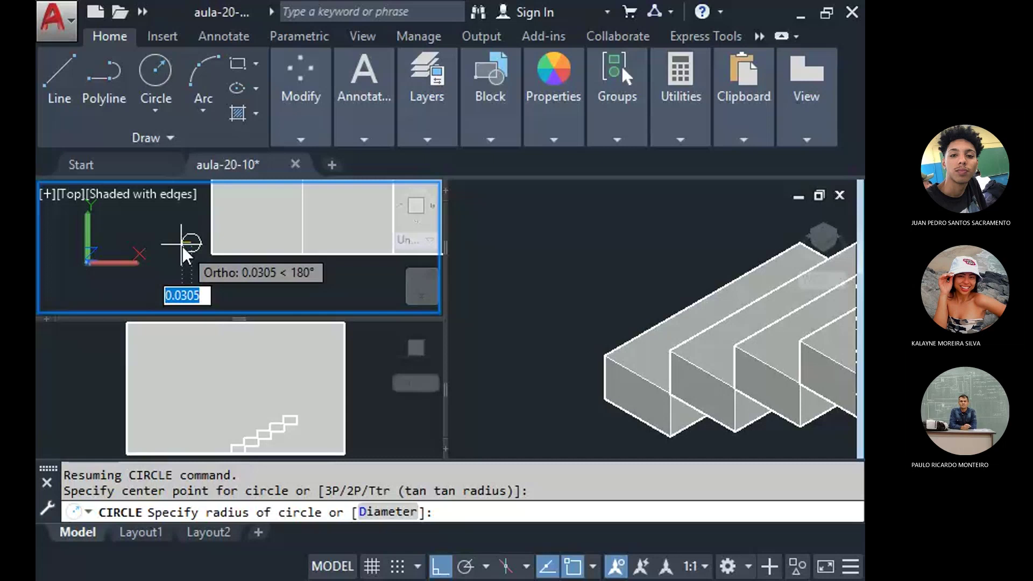
{"action": "type", "text": ".02"}
{"action": "key", "text": "Return"}
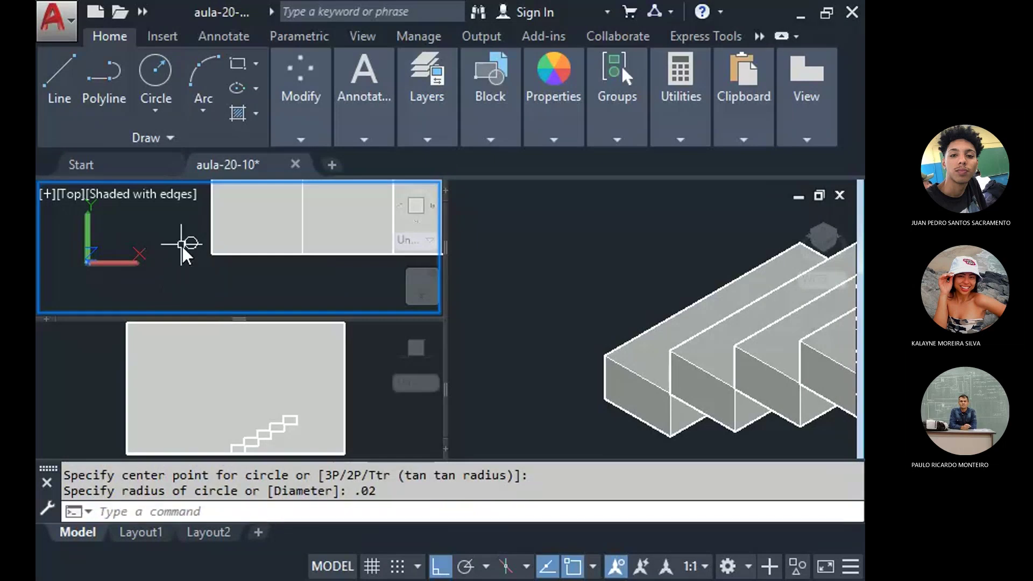
{"action": "left_click", "coordinate": [547, 418]}
{"action": "middle_click_drag", "start_coordinate": [546, 380], "coordinate": [557, 382]}
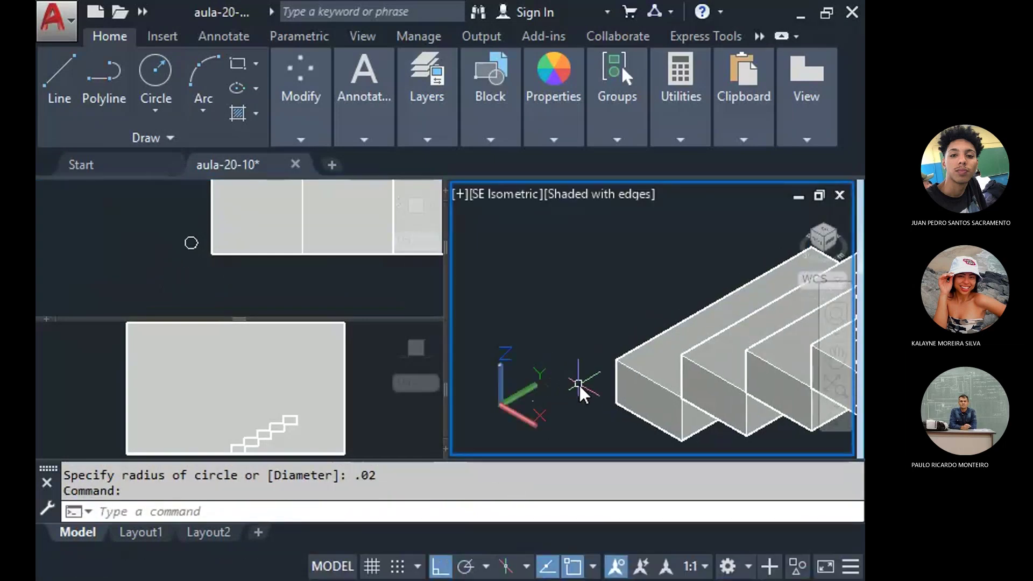
Orbit the SE Isometric view with 3DORBIT to show the staircase and small circle, then zoom in.
{"action": "type", "text": "3DO"}
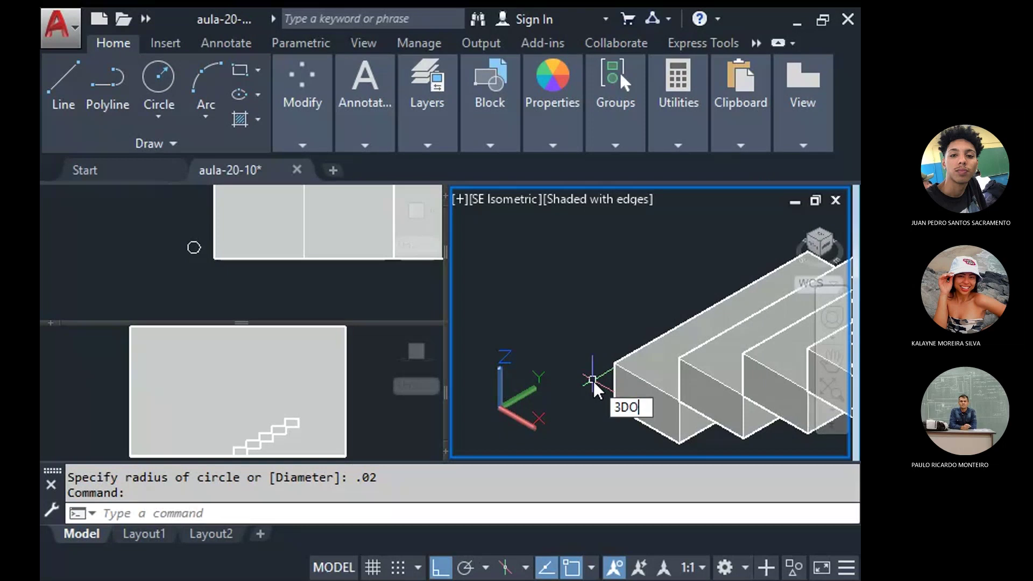
{"action": "key", "text": "Return"}
{"action": "left_click_drag", "start_coordinate": [594, 382], "coordinate": [633, 380]}
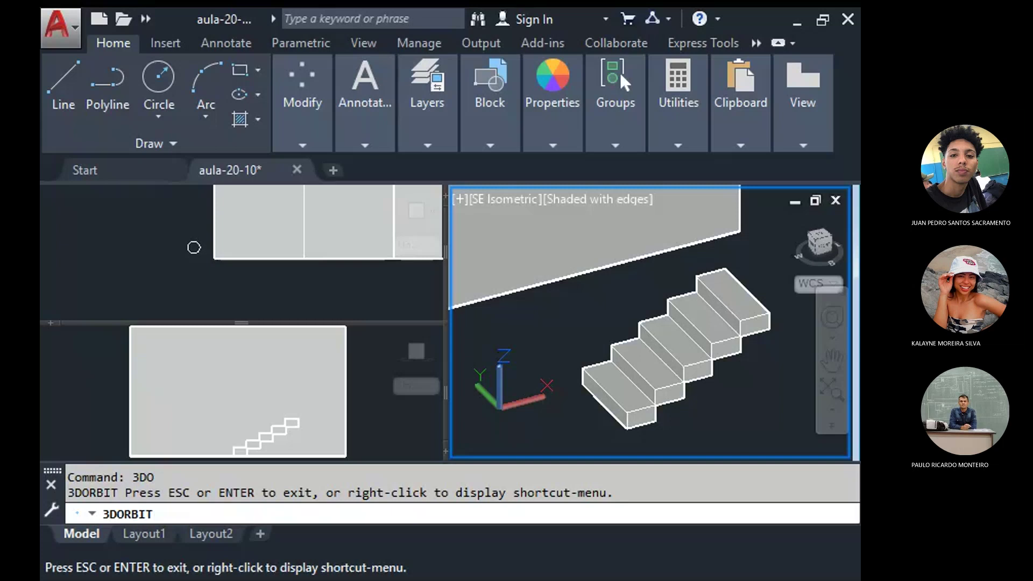
{"action": "right_click", "coordinate": [195, 248]}
{"action": "left_click", "coordinate": [231, 199]}
{"action": "left_click", "coordinate": [189, 252]}
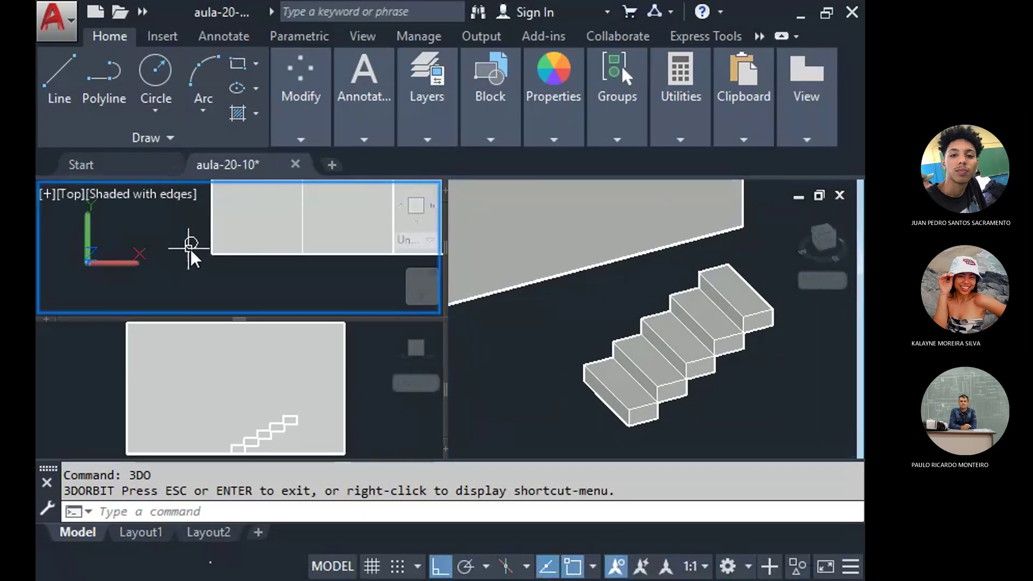
{"action": "left_click", "coordinate": [525, 410]}
{"action": "scroll", "coordinate": [528, 398], "scroll_direction": "down", "scroll_amount": 5}
{"action": "scroll", "coordinate": [530, 430], "scroll_direction": "up", "scroll_amount": 2}
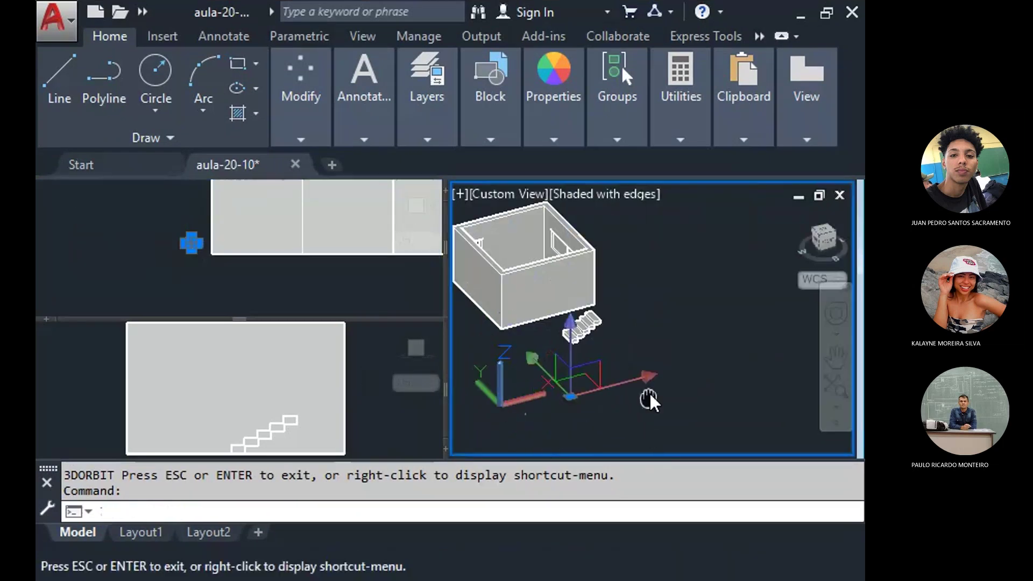
{"action": "scroll", "coordinate": [570, 406], "scroll_direction": "up", "scroll_amount": 4}
{"action": "left_click", "coordinate": [599, 333]}
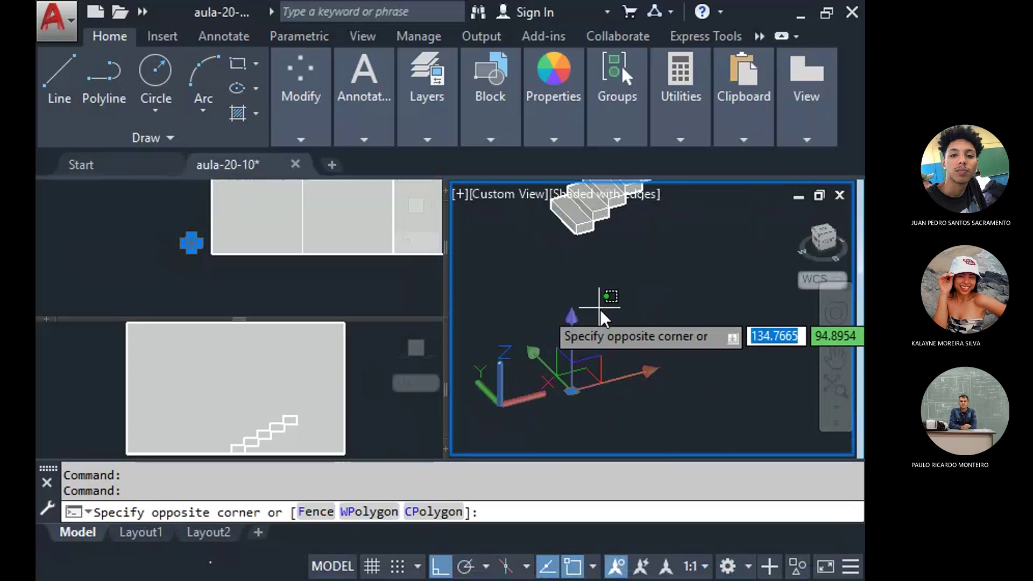
{"action": "key", "text": "Escape"}
{"action": "key", "text": "Escape"}
{"action": "key", "text": "Escape"}
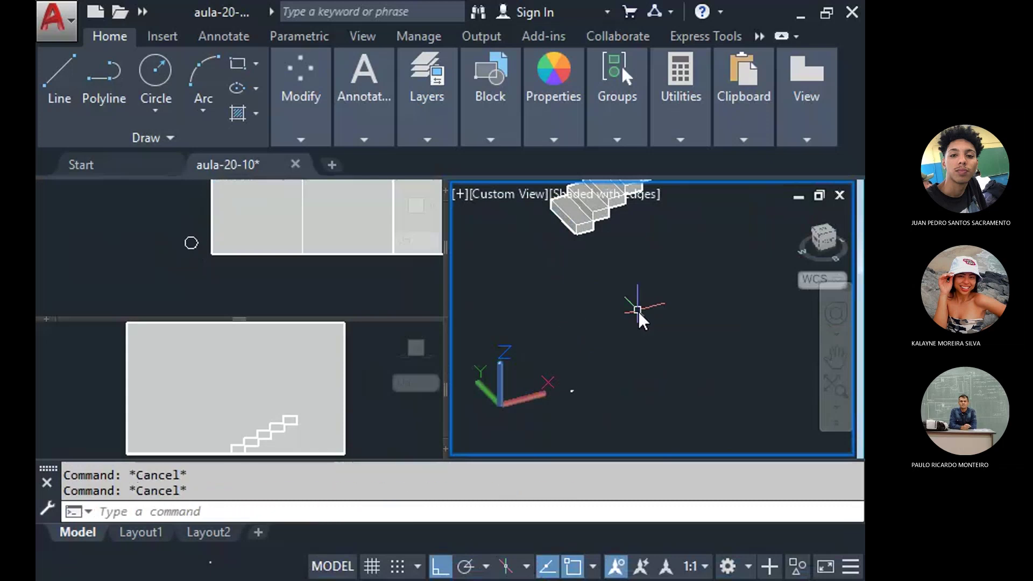
{"action": "left_click", "coordinate": [301, 75]}
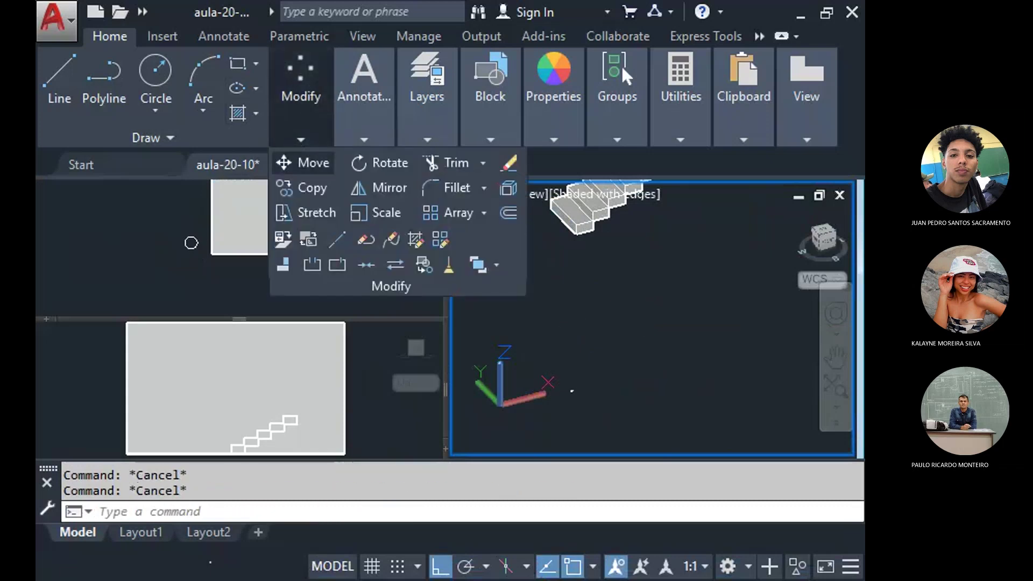
Move the small circle straight up along +Z to stair level.
{"action": "left_click", "coordinate": [306, 163]}
{"action": "left_click", "coordinate": [590, 373]}
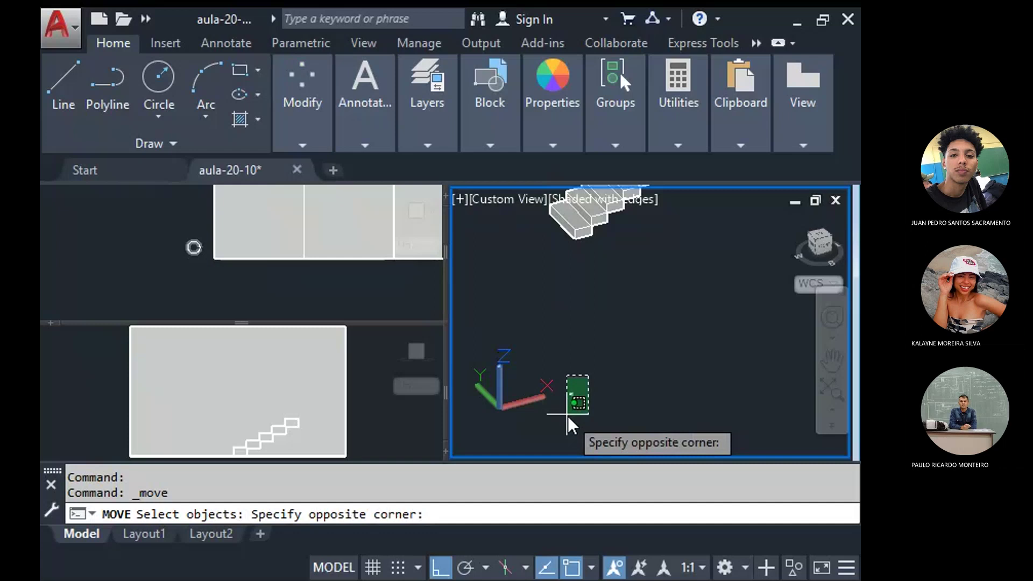
{"action": "left_click", "coordinate": [567, 415]}
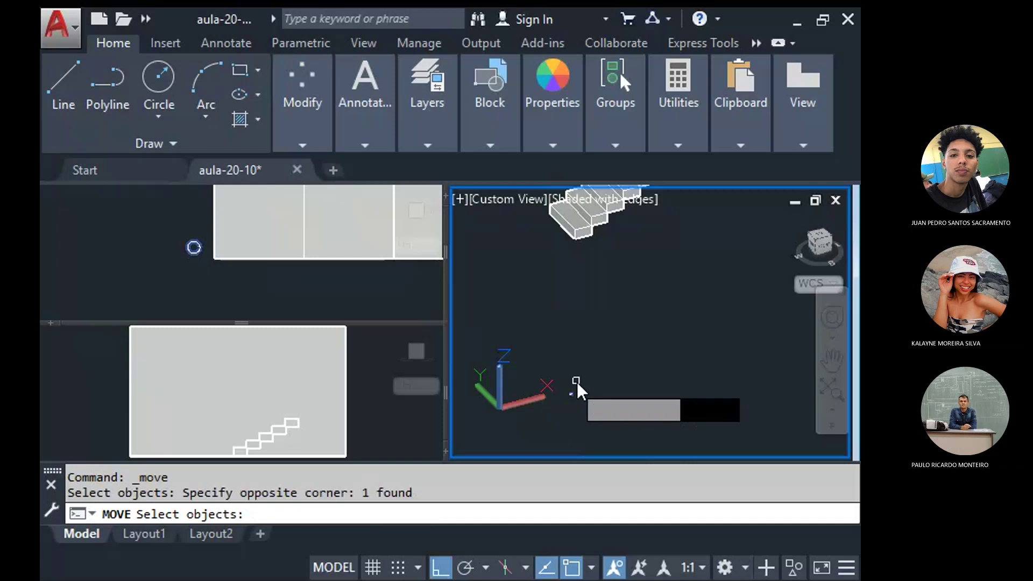
{"action": "key", "text": "Return"}
{"action": "left_click", "coordinate": [570, 395]}
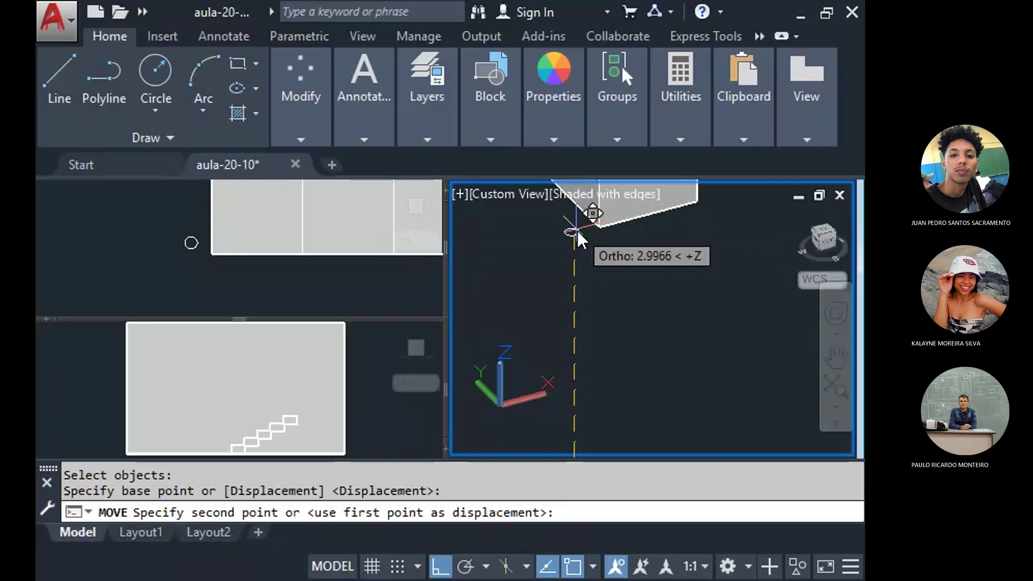
{"action": "left_click", "coordinate": [573, 232]}
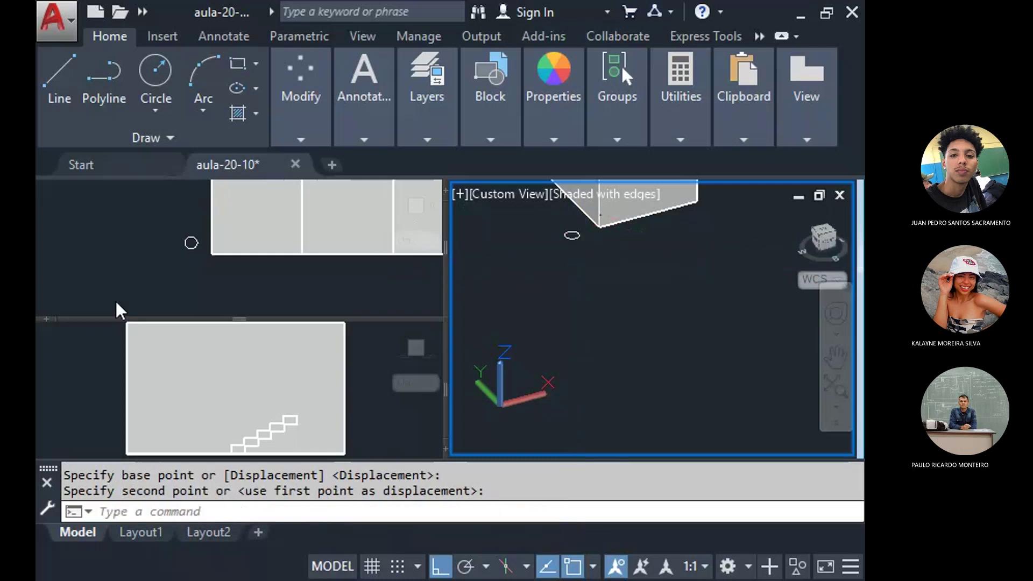
{"action": "left_click", "coordinate": [144, 272]}
{"action": "middle_click_drag", "start_coordinate": [206, 238], "coordinate": [234, 271]}
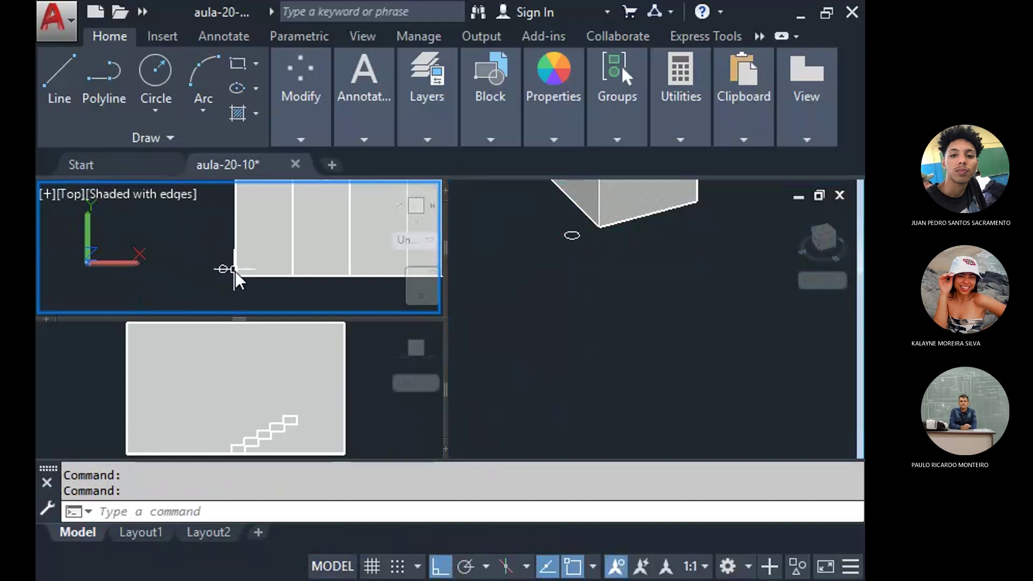
{"action": "scroll", "coordinate": [235, 271], "scroll_direction": "down", "scroll_amount": 2}
Extrude the circle 1.1 units with EXT into a cylindrical post.
{"action": "type", "text": "EXT"}
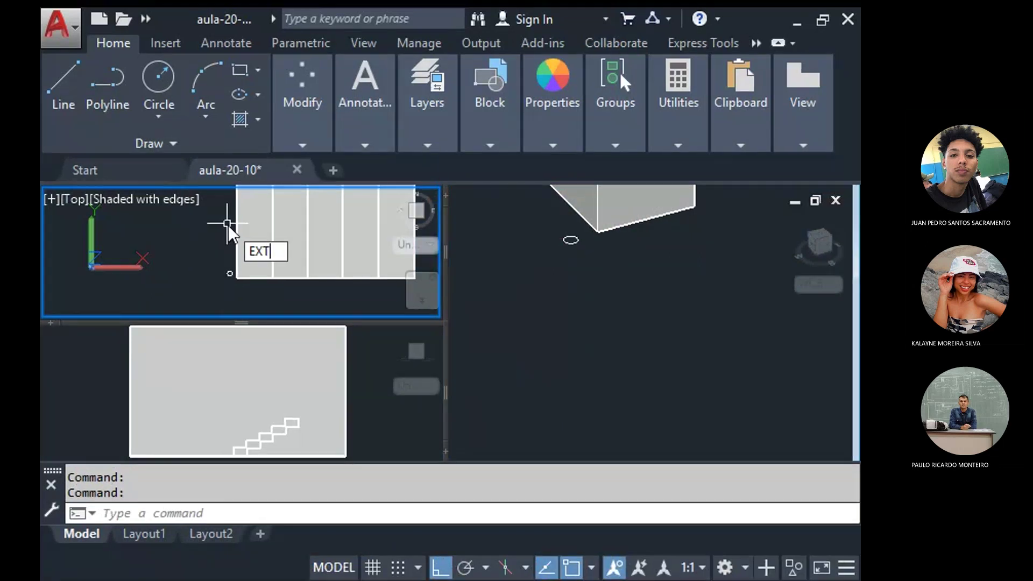
{"action": "key", "text": "Return"}
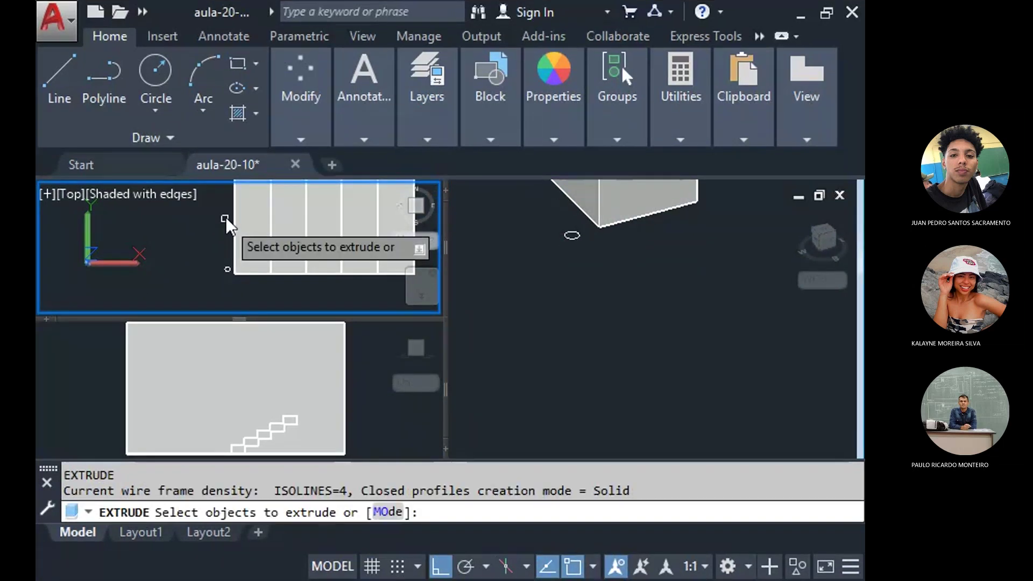
{"action": "left_click", "coordinate": [233, 256]}
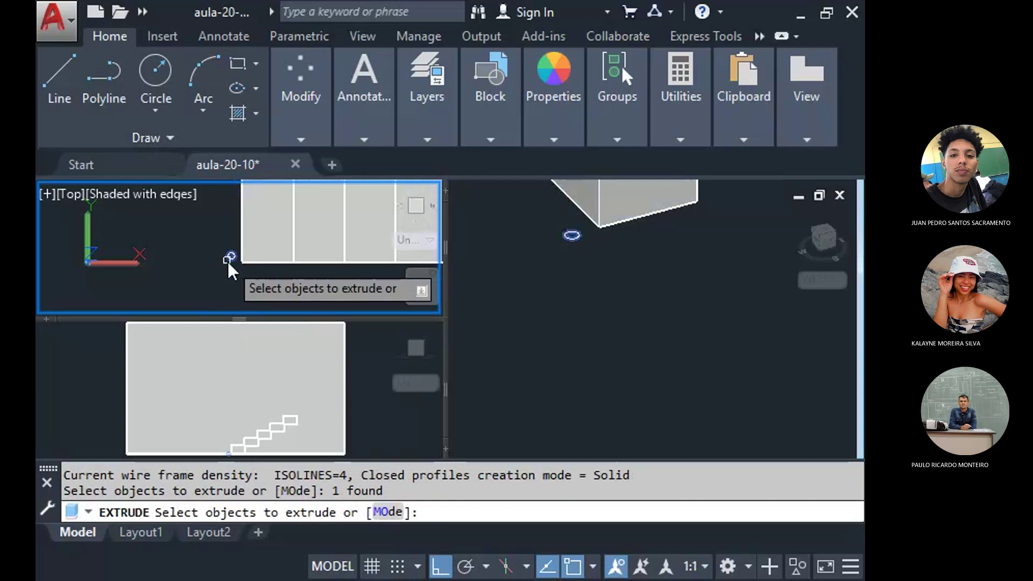
{"action": "left_click", "coordinate": [536, 286]}
{"action": "middle_click_drag", "start_coordinate": [535, 281], "coordinate": [531, 353]}
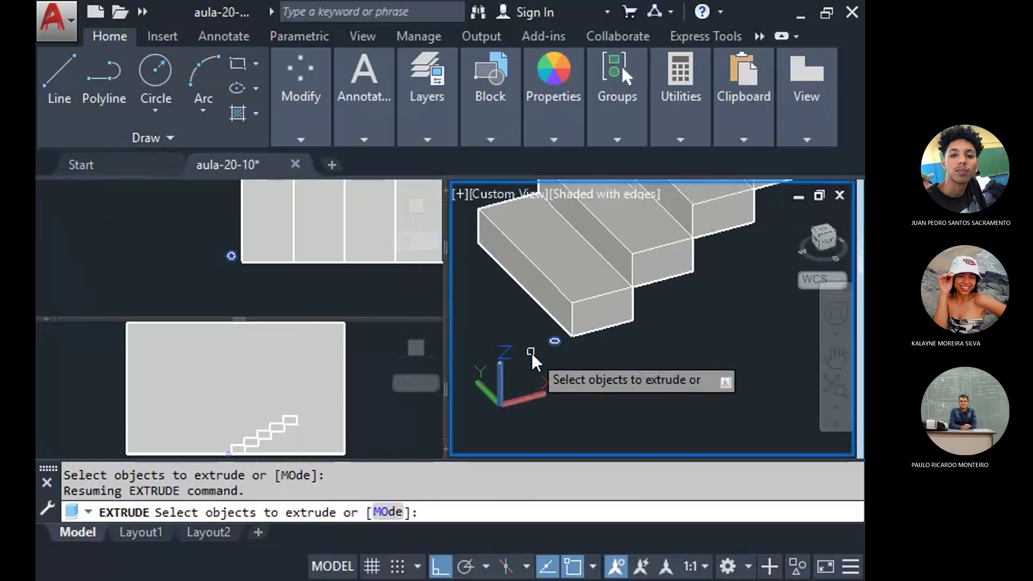
{"action": "right_click", "coordinate": [542, 345]}
{"action": "left_click", "coordinate": [542, 342]}
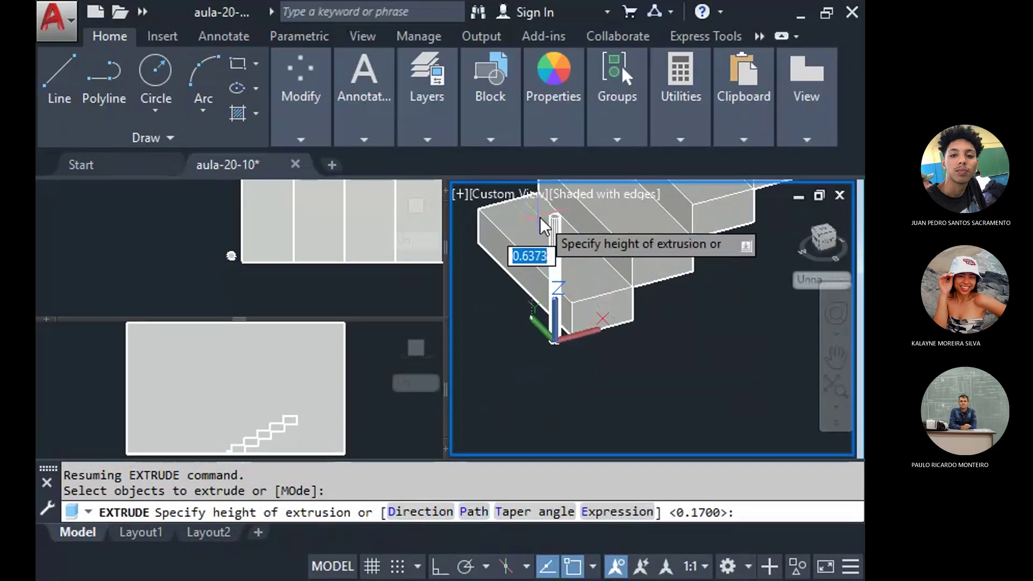
{"action": "scroll", "coordinate": [538, 232], "scroll_direction": "down", "scroll_amount": 3}
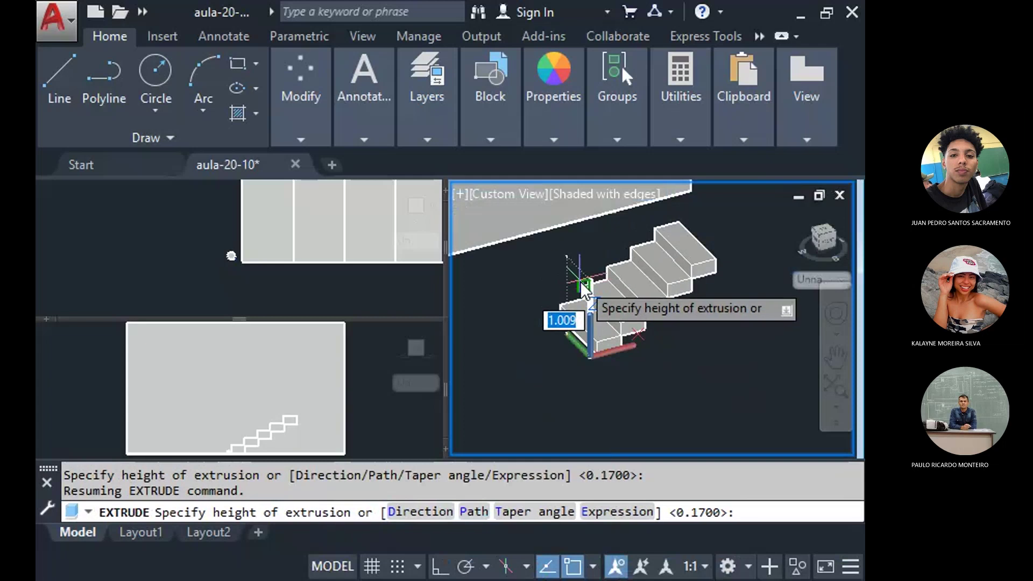
{"action": "key", "text": "BackSpace"}
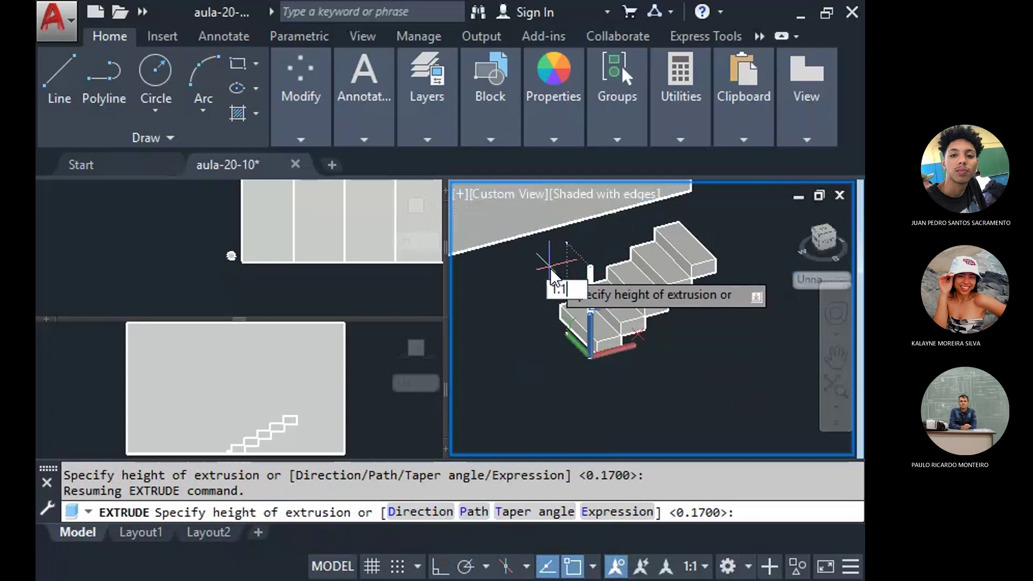
{"action": "key", "text": "Return"}
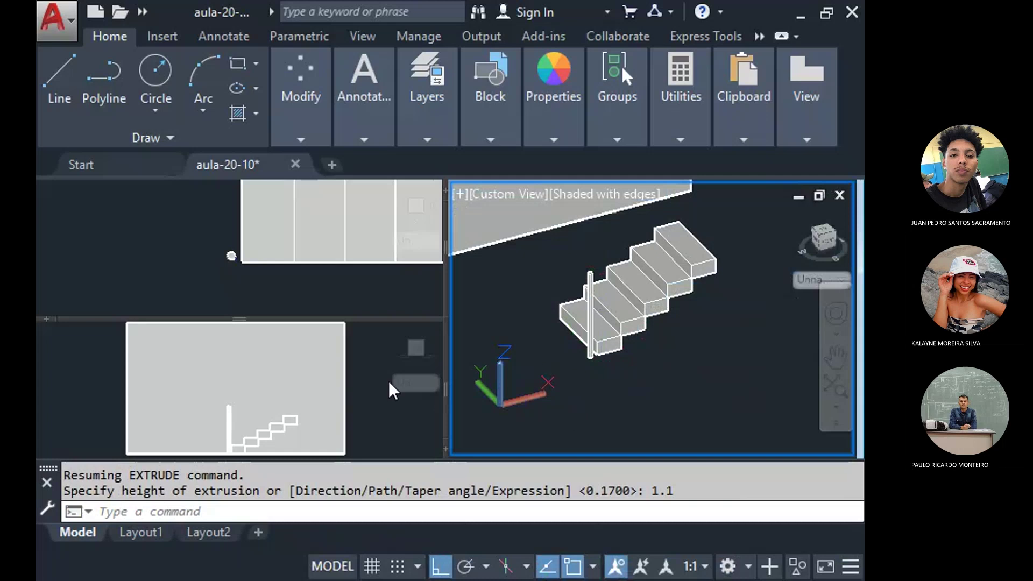
{"action": "left_click", "coordinate": [256, 438]}
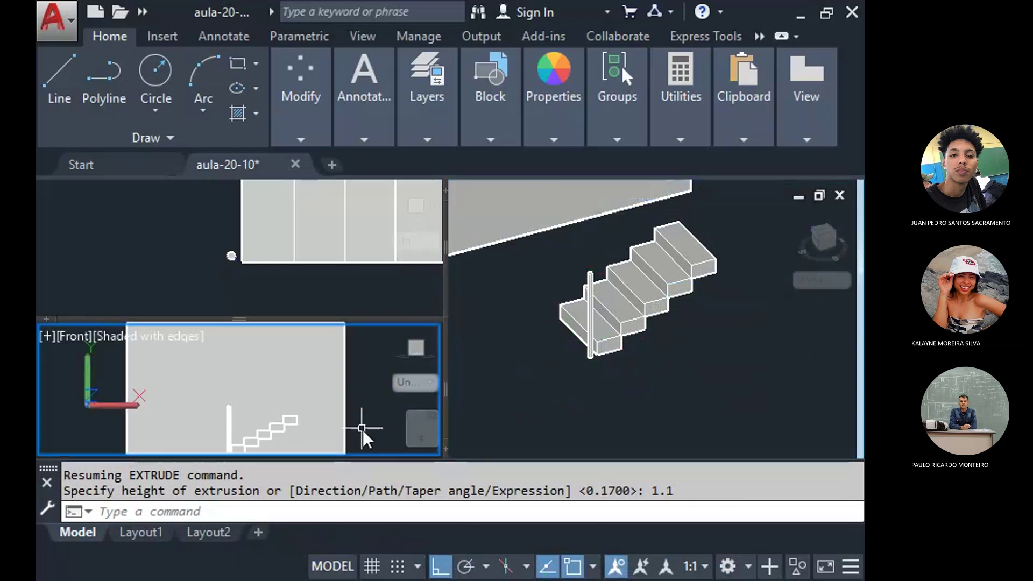
{"action": "middle_click_drag", "start_coordinate": [525, 376], "coordinate": [449, 373]}
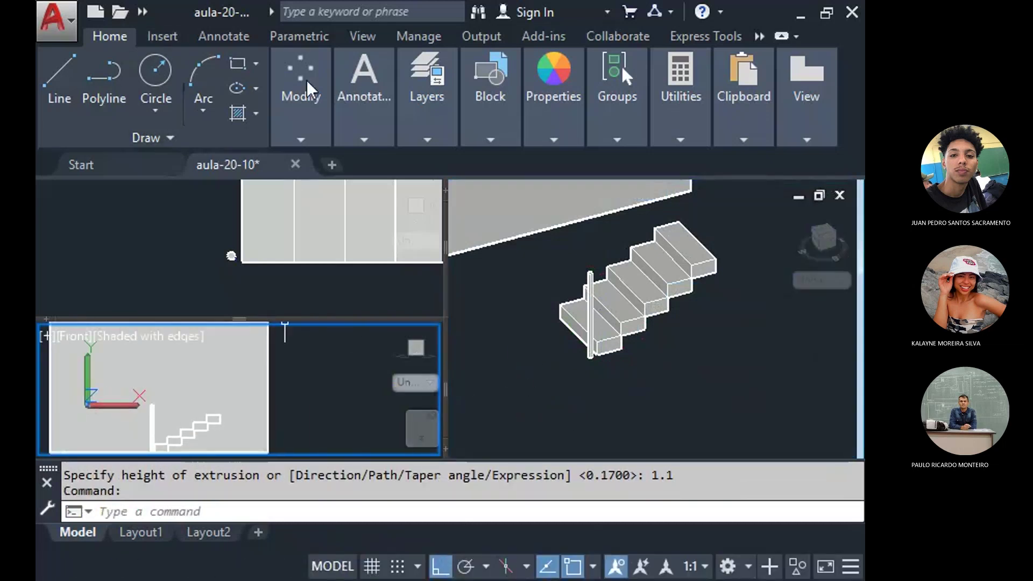
Select the cylindrical post for copying, using its bottom endpoint as base point.
{"action": "left_click", "coordinate": [299, 94]}
{"action": "left_click", "coordinate": [300, 188]}
{"action": "left_click", "coordinate": [531, 374]}
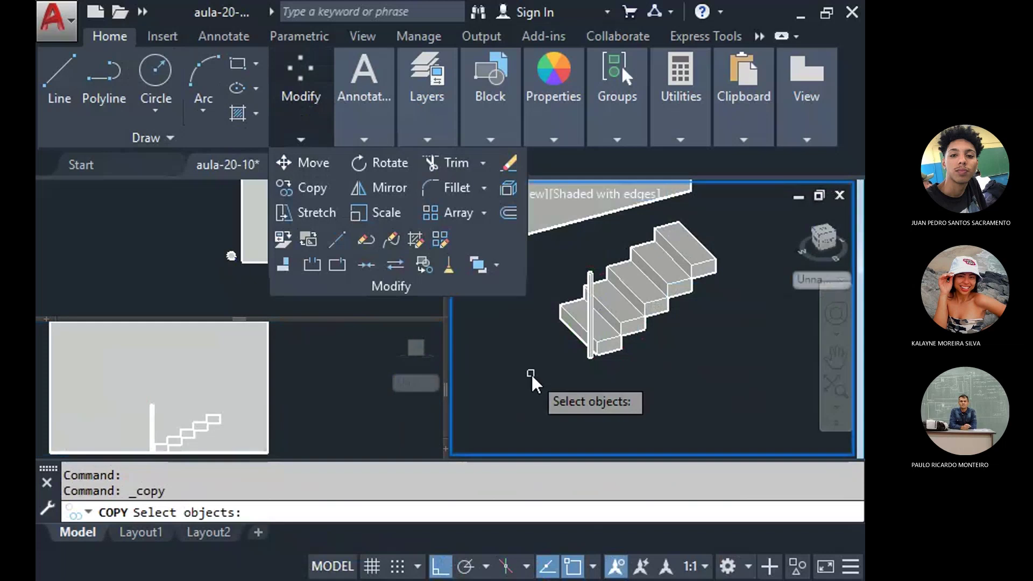
{"action": "scroll", "coordinate": [589, 349], "scroll_direction": "up", "scroll_amount": 5}
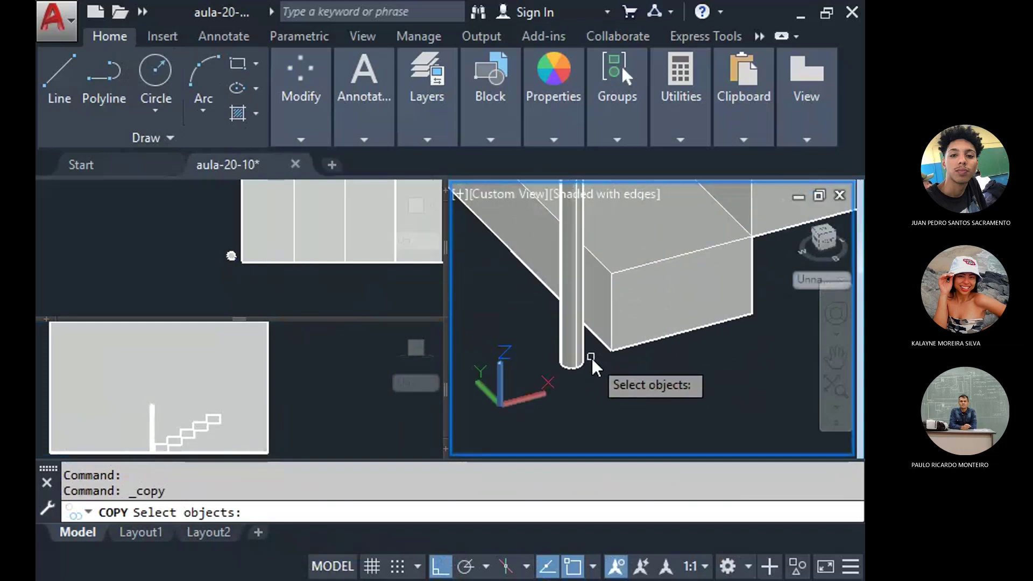
{"action": "left_click", "coordinate": [588, 360]}
{"action": "left_click", "coordinate": [553, 389]}
{"action": "key", "text": "Return"}
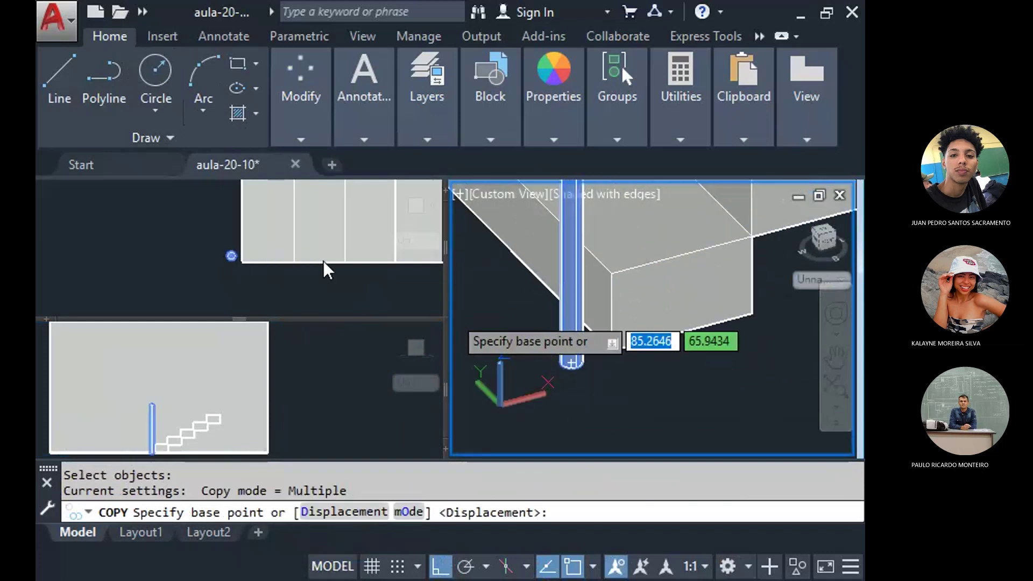
{"action": "scroll", "coordinate": [466, 277], "scroll_direction": "up", "scroll_amount": 2}
{"action": "left_click", "coordinate": [627, 417]}
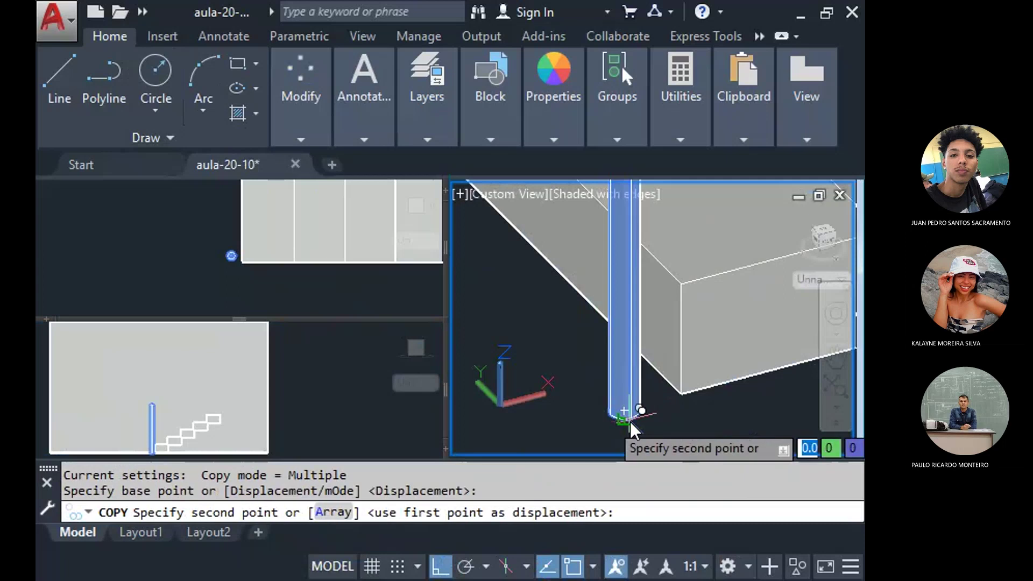
Place post copies on the four remaining steps of the staircase.
{"action": "middle_click_drag", "start_coordinate": [712, 266], "coordinate": [580, 322]}
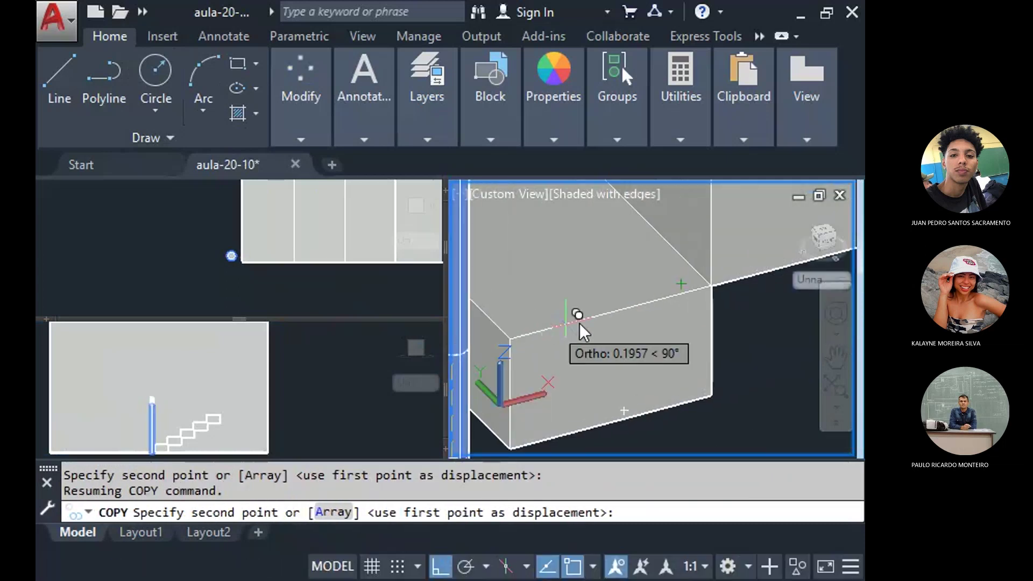
{"action": "left_click", "coordinate": [613, 318]}
{"action": "scroll", "coordinate": [486, 361], "scroll_direction": "down", "scroll_amount": 3}
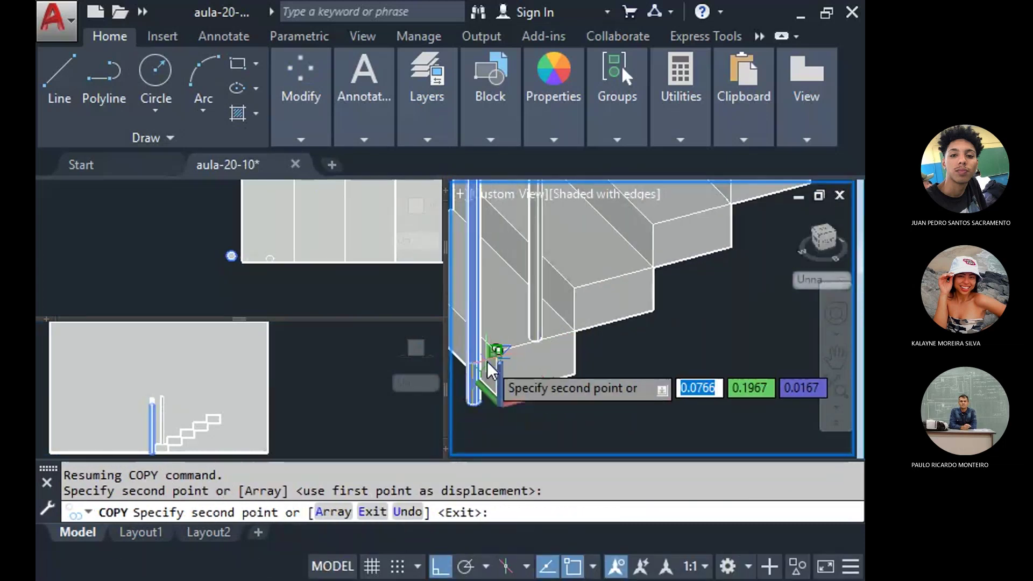
{"action": "left_click", "coordinate": [570, 308]}
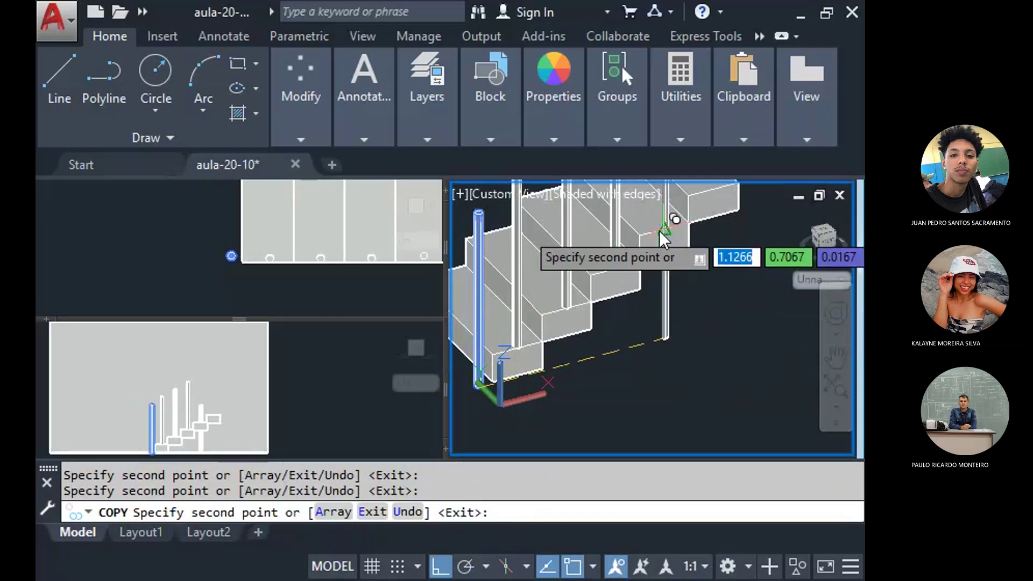
{"action": "left_click", "coordinate": [660, 228]}
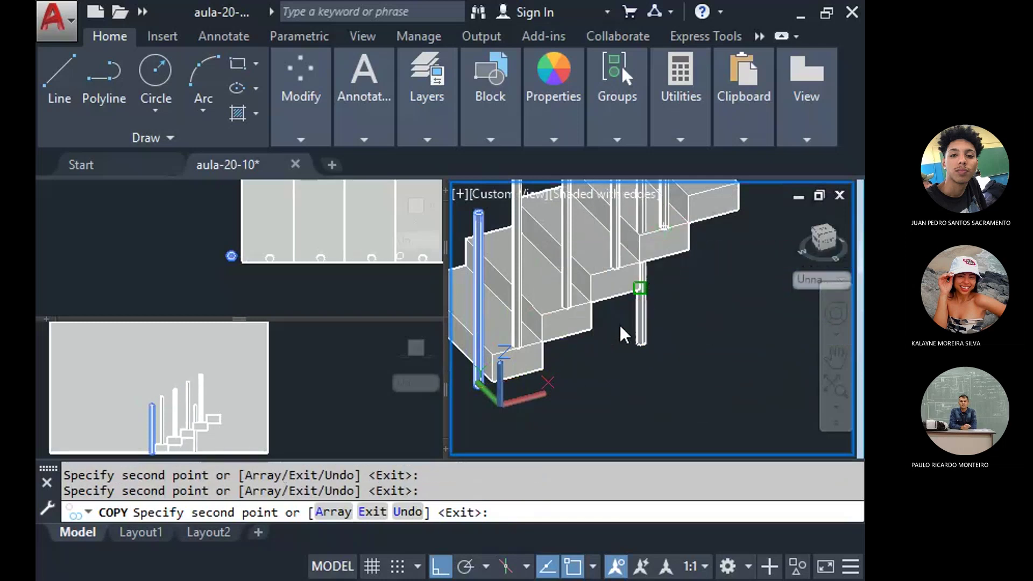
{"action": "scroll", "coordinate": [613, 329], "scroll_direction": "up", "scroll_amount": 4}
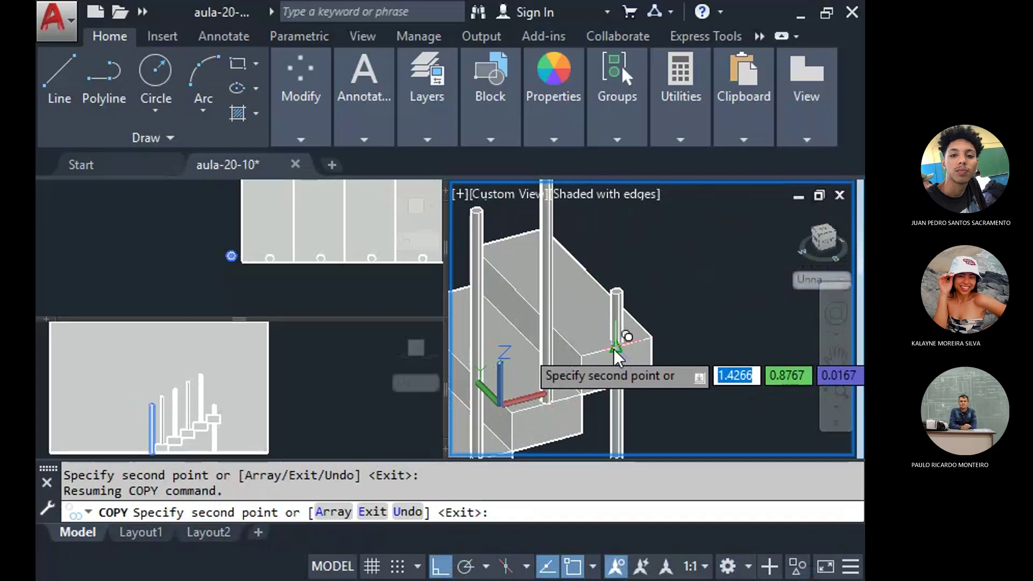
{"action": "left_click", "coordinate": [615, 345]}
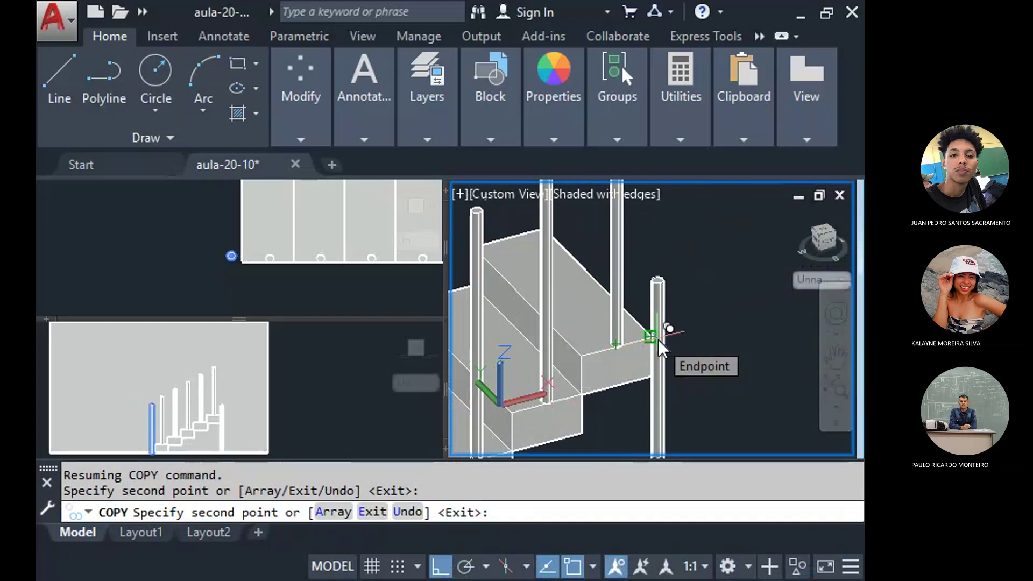
{"action": "key", "text": "Escape"}
{"action": "left_click", "coordinate": [311, 417]}
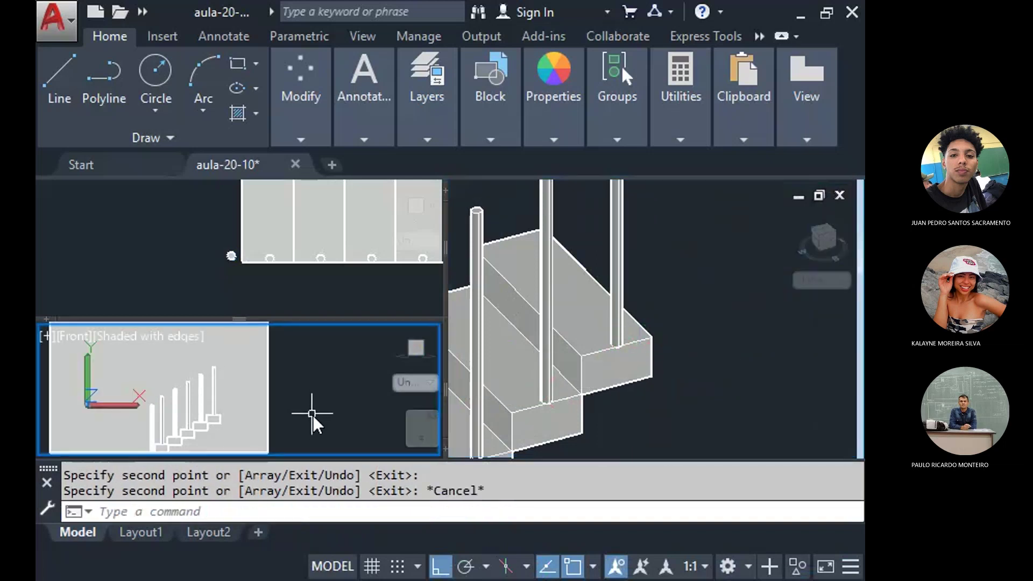
{"action": "middle_click_drag", "start_coordinate": [311, 415], "coordinate": [362, 337]}
Delete the stray post standing in front of the stairs.
{"action": "left_click", "coordinate": [195, 399]}
{"action": "middle_click_drag", "start_coordinate": [374, 402], "coordinate": [425, 392]}
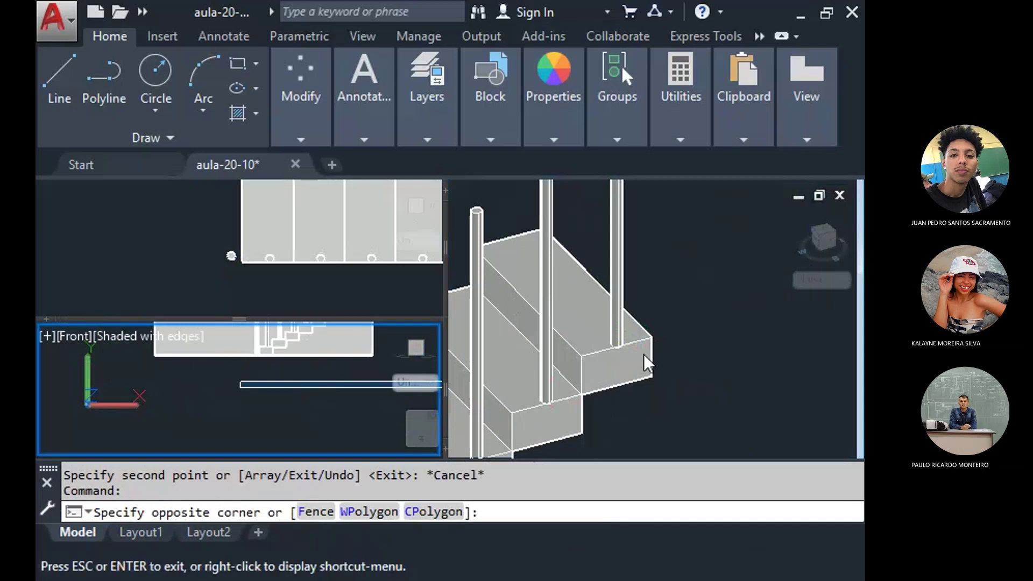
{"action": "middle_click_drag", "start_coordinate": [308, 409], "coordinate": [261, 440]}
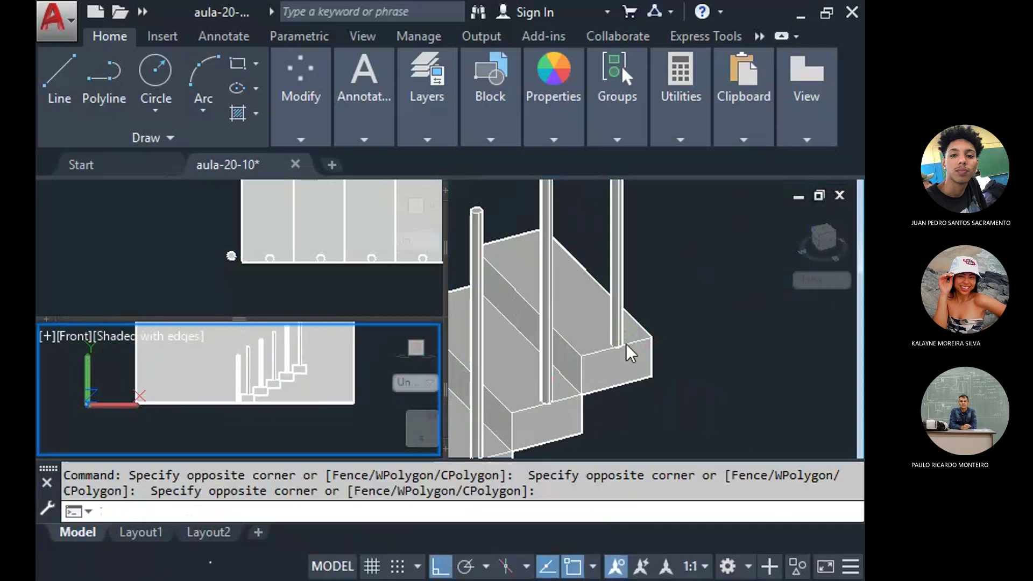
{"action": "left_click", "coordinate": [709, 342]}
{"action": "scroll", "coordinate": [709, 342], "scroll_direction": "down", "scroll_amount": 5}
{"action": "scroll", "coordinate": [709, 342], "scroll_direction": "up", "scroll_amount": 3}
{"action": "scroll", "coordinate": [649, 373], "scroll_direction": "up", "scroll_amount": 3}
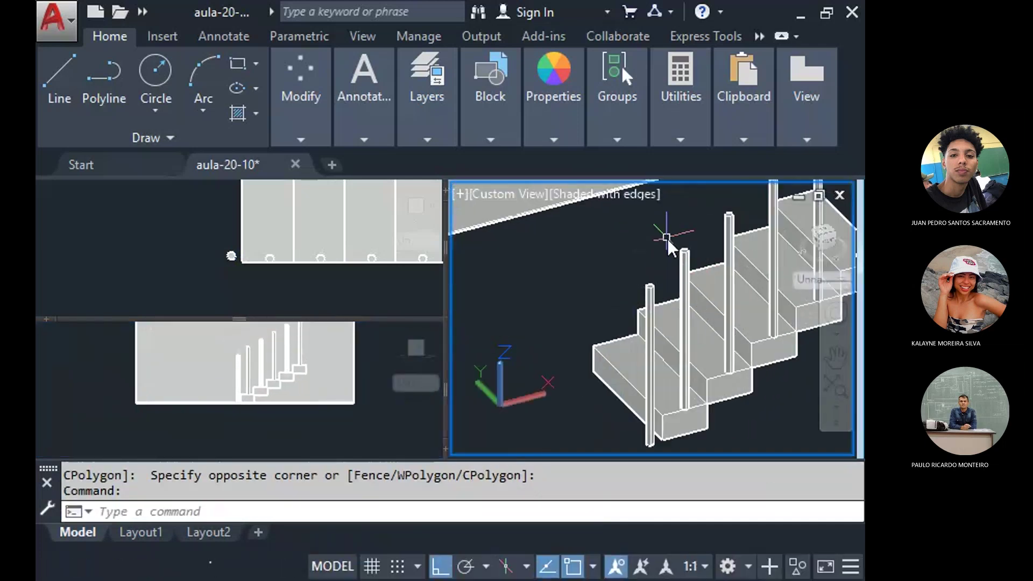
{"action": "left_click", "coordinate": [664, 269]}
{"action": "left_click", "coordinate": [639, 293]}
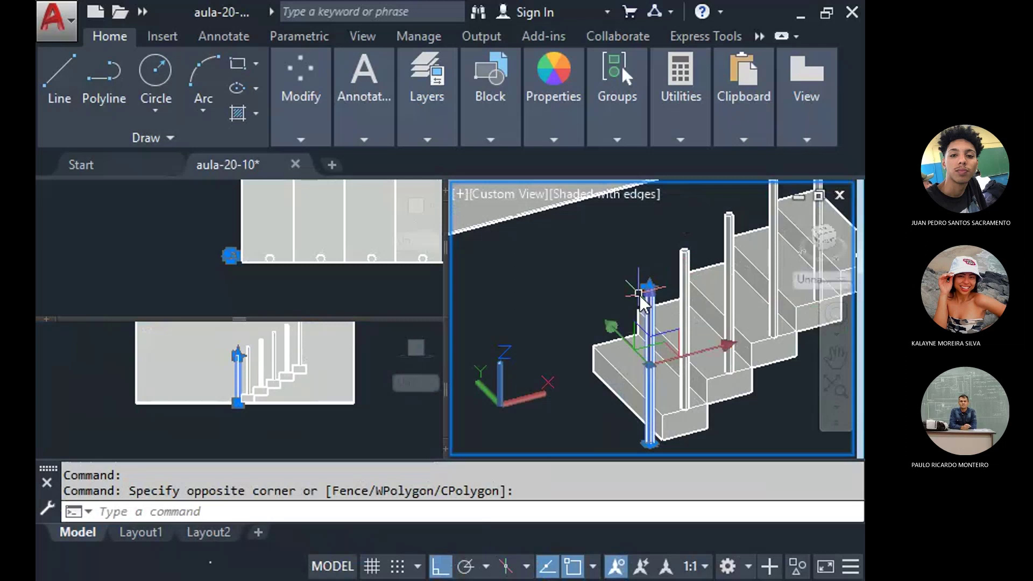
{"action": "key", "text": "Delete"}
Orbit the 3D view with 3DORBIT to review the whole house and staircase.
{"action": "scroll", "coordinate": [699, 355], "scroll_direction": "down", "scroll_amount": 2}
{"action": "middle_click_drag", "start_coordinate": [653, 360], "coordinate": [634, 323]}
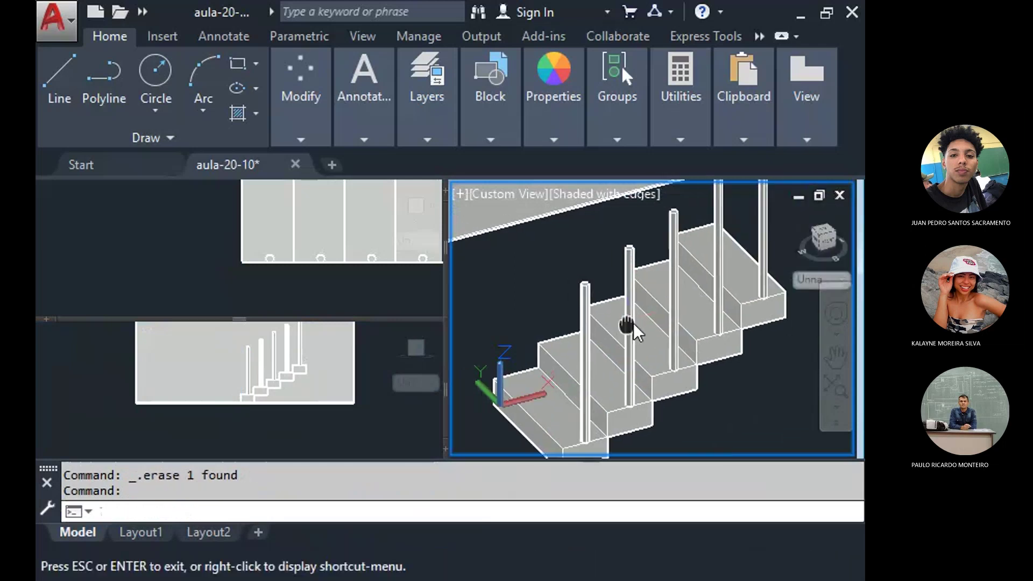
{"action": "scroll", "coordinate": [634, 323], "scroll_direction": "down", "scroll_amount": 1}
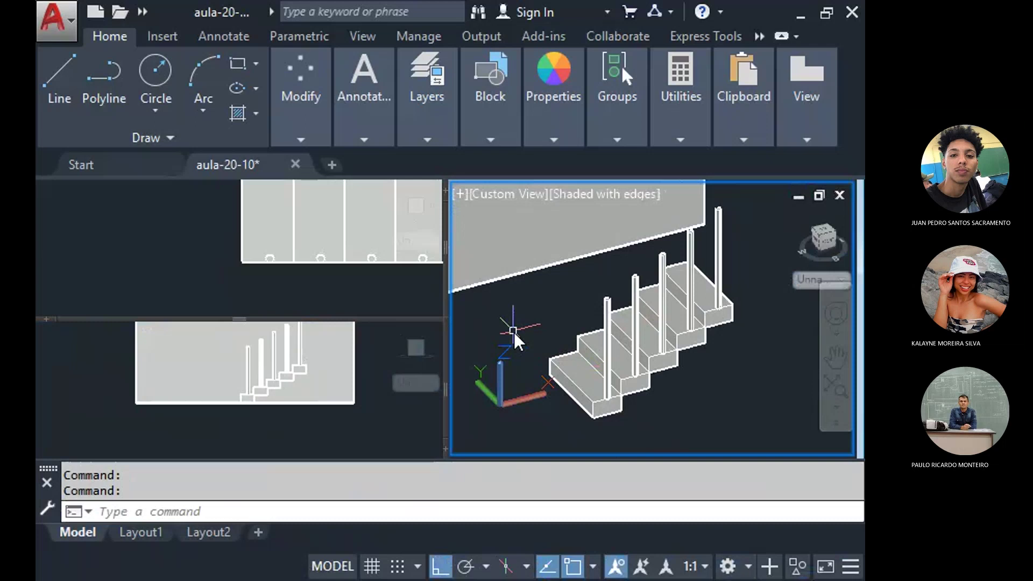
{"action": "type", "text": "3DO"}
{"action": "key", "text": "Return"}
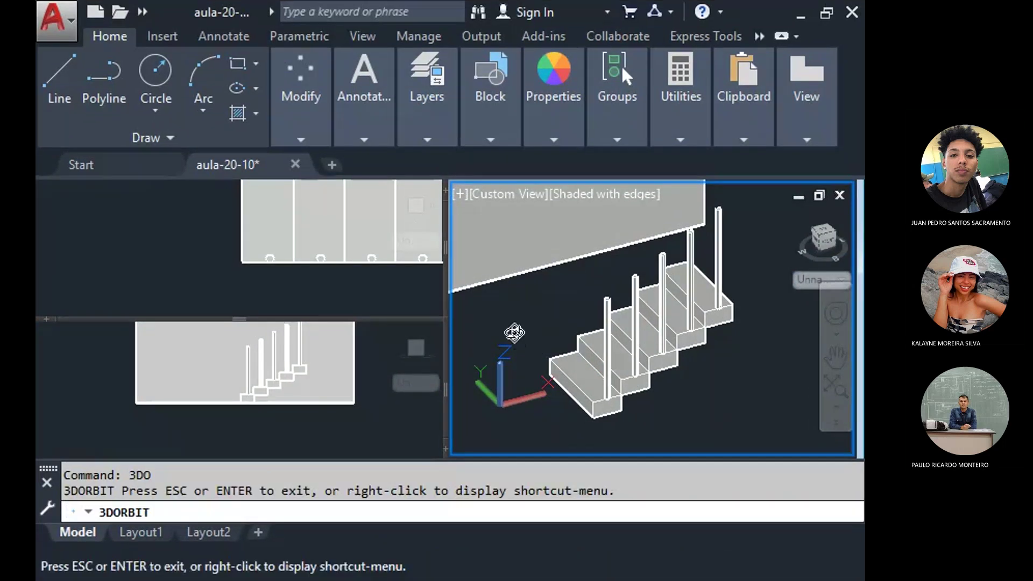
{"action": "mouse_move", "coordinate": [618, 341]}
{"action": "left_mouse_down"}
{"action": "mouse_move", "coordinate": [613, 330]}
{"action": "mouse_move", "coordinate": [653, 322]}
{"action": "mouse_move", "coordinate": [691, 338]}
{"action": "mouse_move", "coordinate": [726, 327]}
{"action": "mouse_move", "coordinate": [719, 312]}
{"action": "mouse_move", "coordinate": [572, 316]}
{"action": "mouse_move", "coordinate": [595, 297]}
{"action": "mouse_move", "coordinate": [671, 327]}
{"action": "mouse_move", "coordinate": [687, 330]}
{"action": "mouse_move", "coordinate": [692, 317]}
{"action": "mouse_move", "coordinate": [655, 317]}
{"action": "mouse_move", "coordinate": [653, 329]}
{"action": "mouse_move", "coordinate": [673, 344]}
{"action": "mouse_move", "coordinate": [611, 344]}
{"action": "left_mouse_up"}
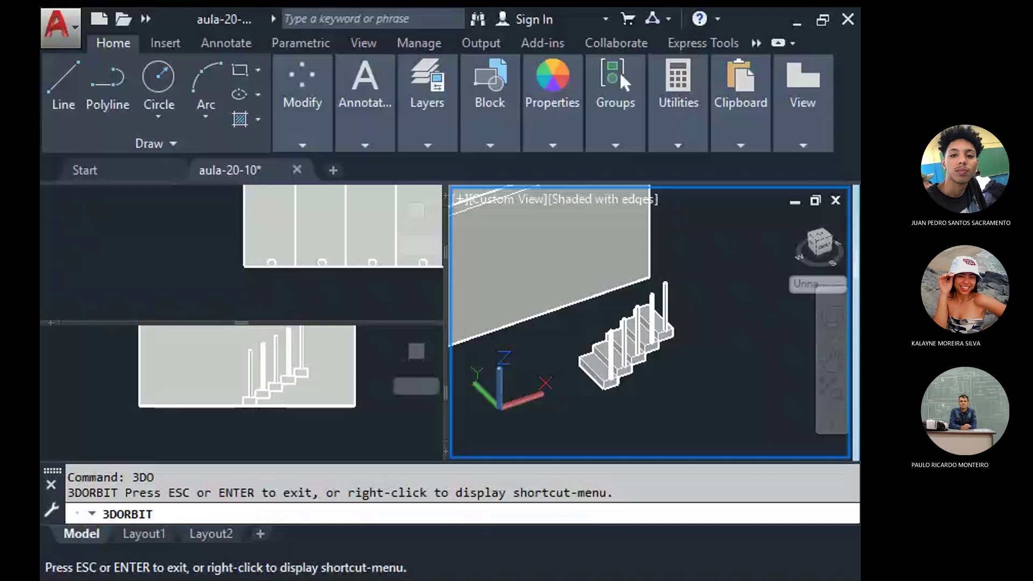
{"action": "right_click", "coordinate": [676, 210]}
{"action": "left_click", "coordinate": [637, 201]}
{"action": "left_click", "coordinate": [557, 337]}
{"action": "middle_click_drag", "start_coordinate": [556, 337], "coordinate": [612, 330], "text": "shift"}
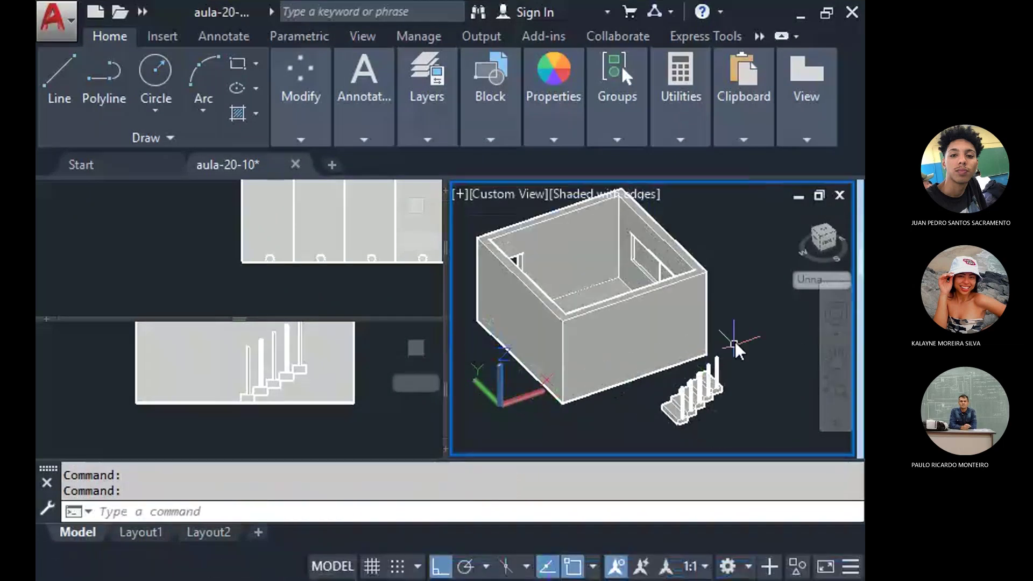
{"action": "left_click", "coordinate": [297, 414]}
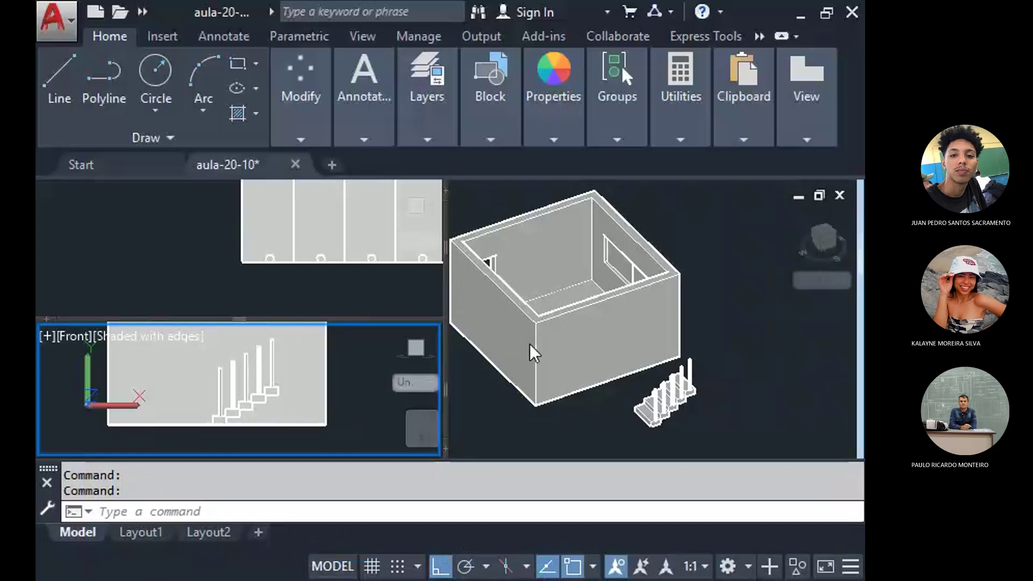
{"action": "left_click", "coordinate": [512, 210]}
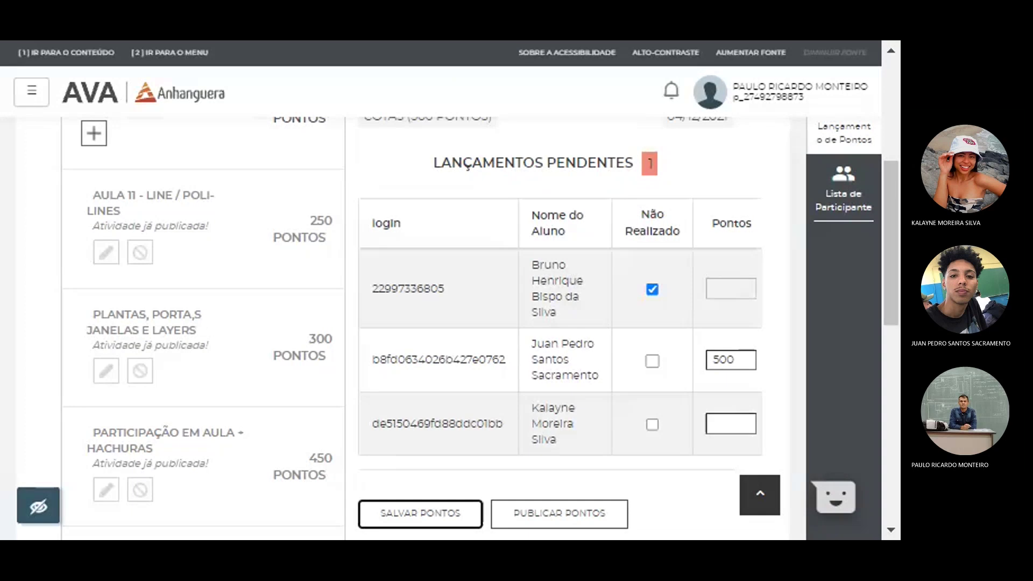
Select the 'COTAS (500 PONTOS)' launch type label above the grade entries.
{"action": "key", "text": "Tab"}
{"action": "left_click", "coordinate": [1, 259]}
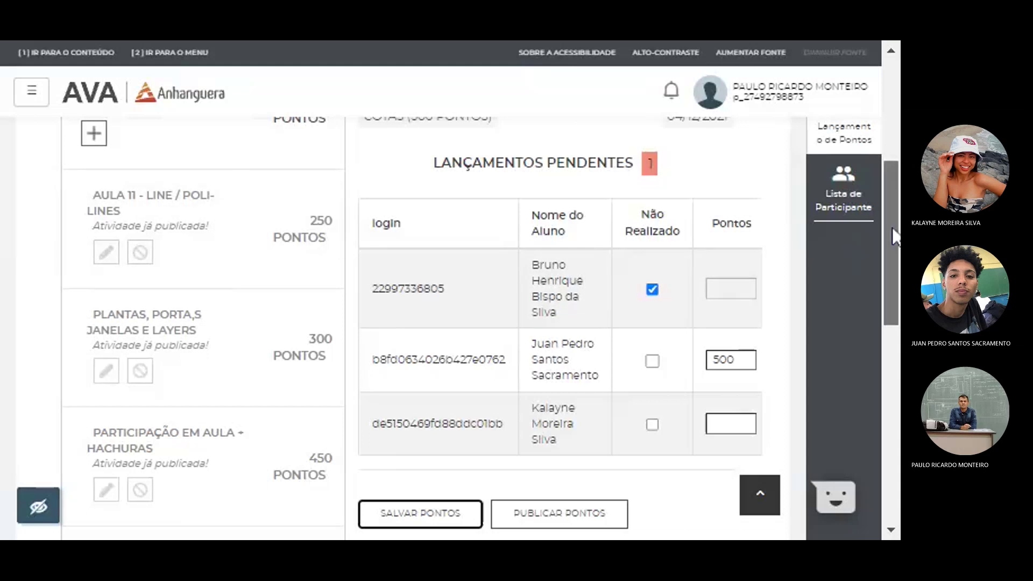
{"action": "scroll", "coordinate": [893, 237], "scroll_direction": "up", "scroll_amount": 1}
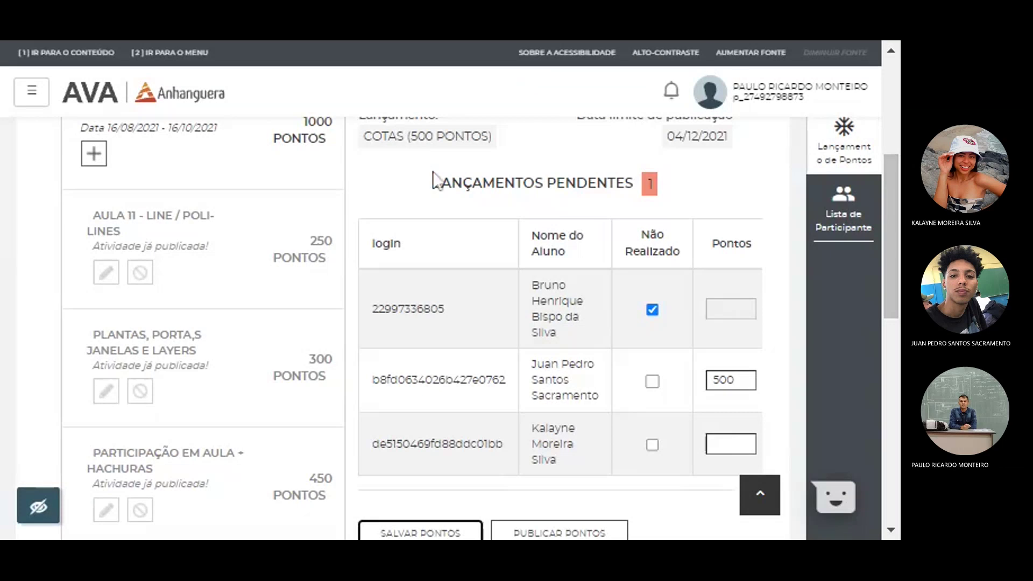
{"action": "left_click_drag", "start_coordinate": [487, 137], "coordinate": [399, 148]}
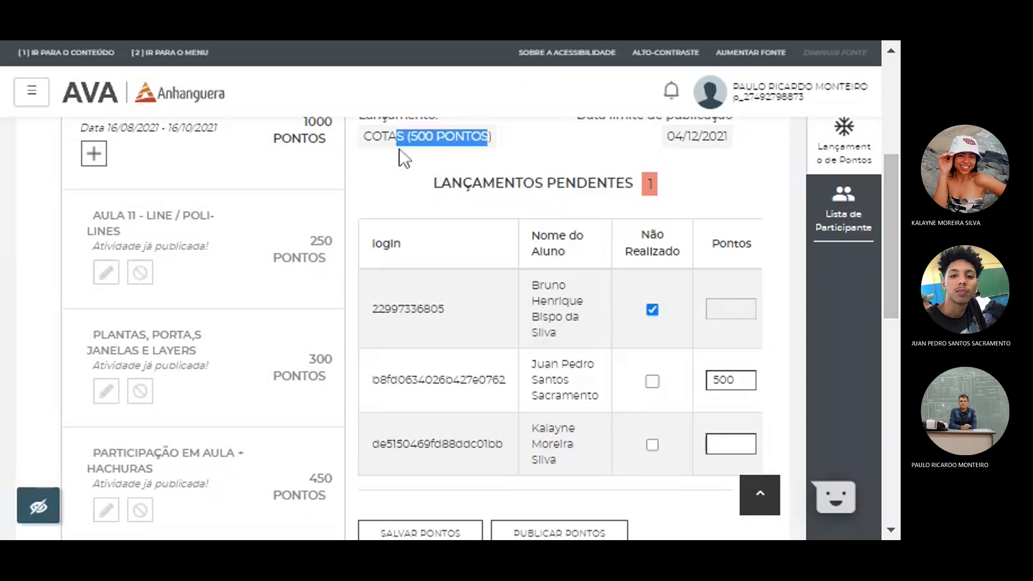
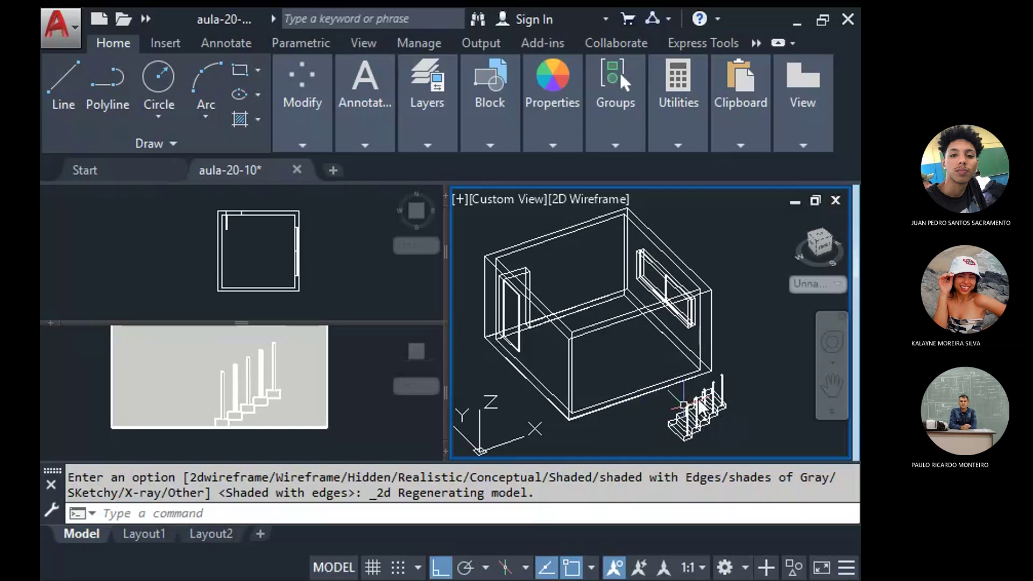
Cancel a first circle attempt and expand the full set of editing tools.
{"action": "scroll", "coordinate": [642, 432], "scroll_direction": "up", "scroll_amount": 3}
{"action": "scroll", "coordinate": [549, 376], "scroll_direction": "up", "scroll_amount": 5}
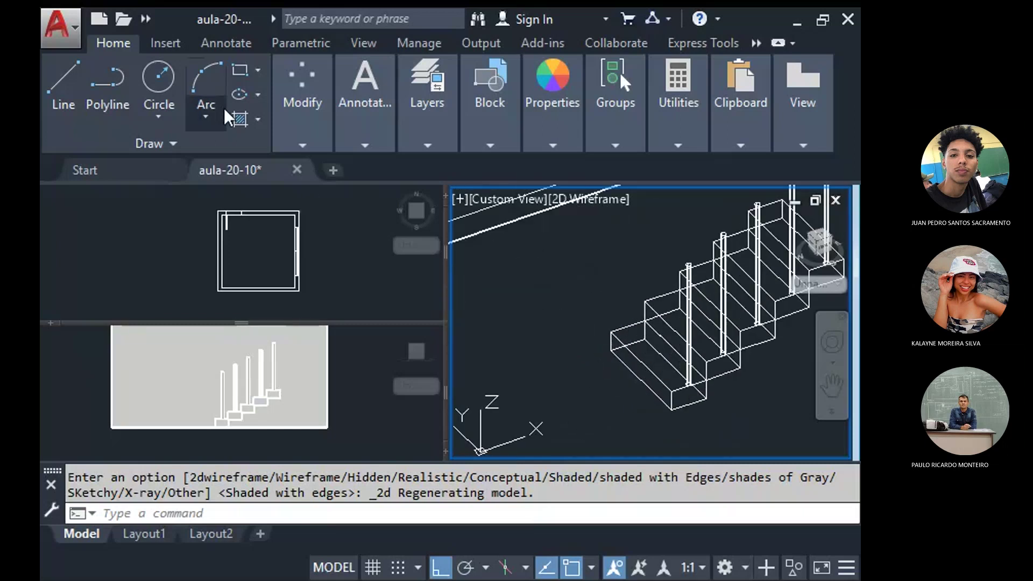
{"action": "left_click", "coordinate": [161, 81]}
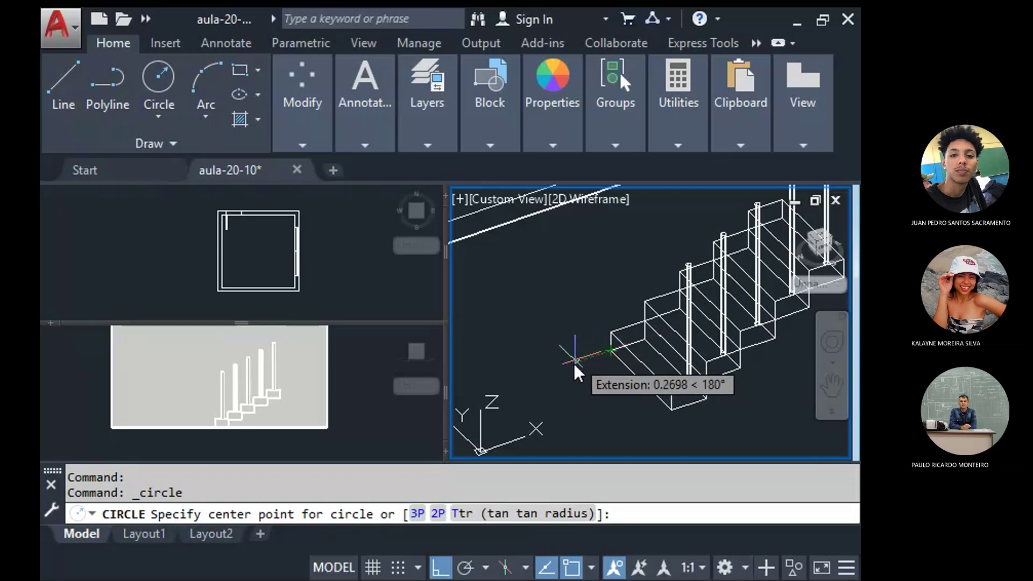
{"action": "key", "text": "Escape"}
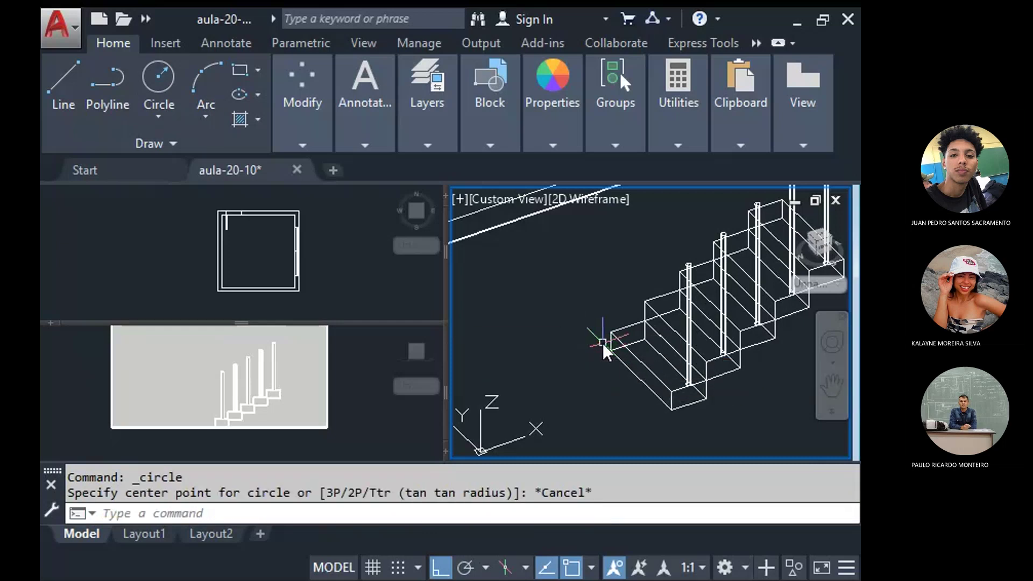
{"action": "left_click", "coordinate": [289, 96]}
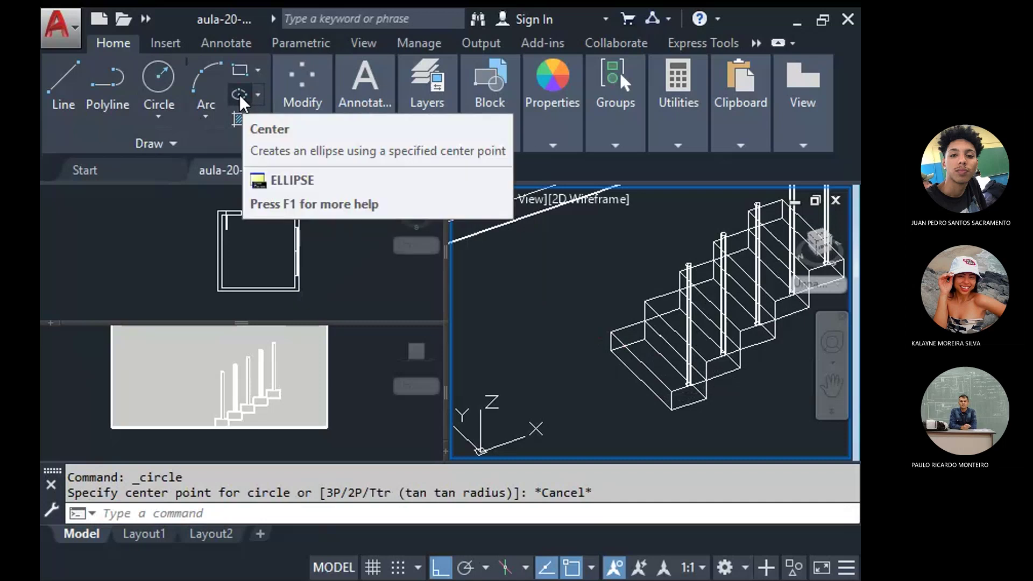
Draw a center-radius circle of radius 0.02 just beside the bottom step.
{"action": "left_click", "coordinate": [158, 86]}
{"action": "scroll", "coordinate": [606, 391], "scroll_direction": "up", "scroll_amount": 6}
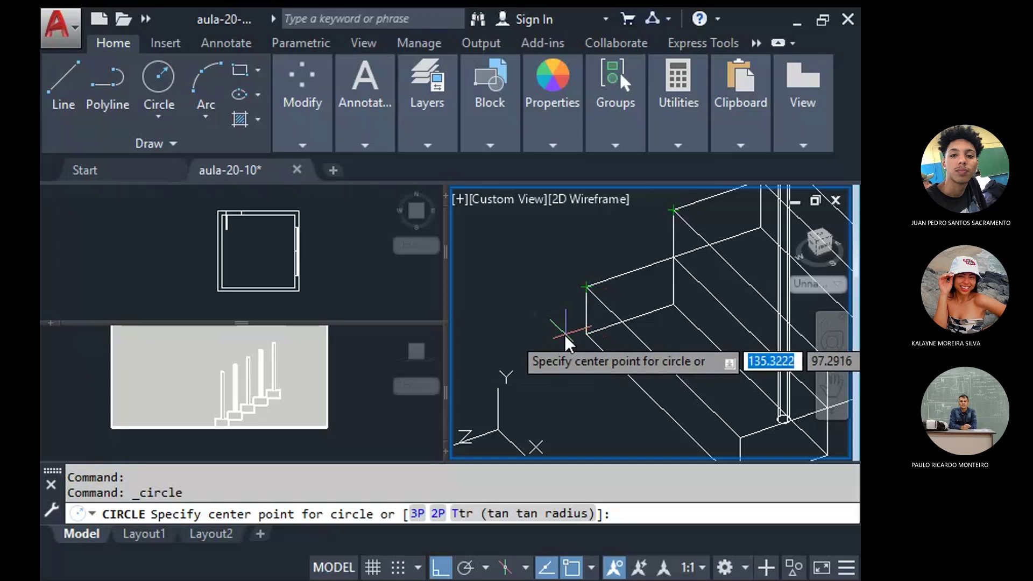
{"action": "scroll", "coordinate": [570, 366], "scroll_direction": "down", "scroll_amount": 5}
{"action": "scroll", "coordinate": [567, 361], "scroll_direction": "up", "scroll_amount": 4}
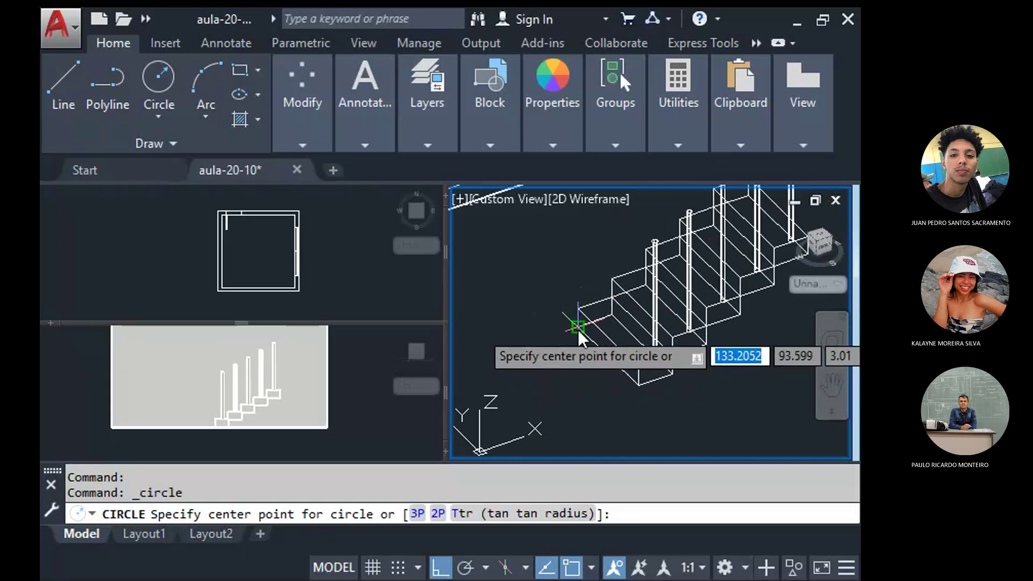
{"action": "left_click", "coordinate": [557, 336]}
{"action": "scroll", "coordinate": [556, 337], "scroll_direction": "up", "scroll_amount": 3}
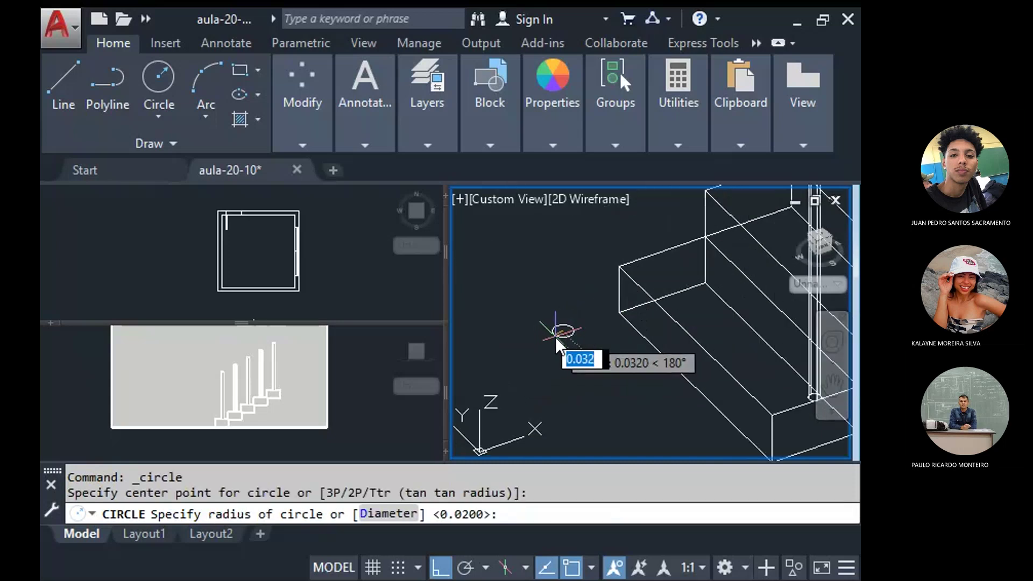
{"action": "type", "text": "."}
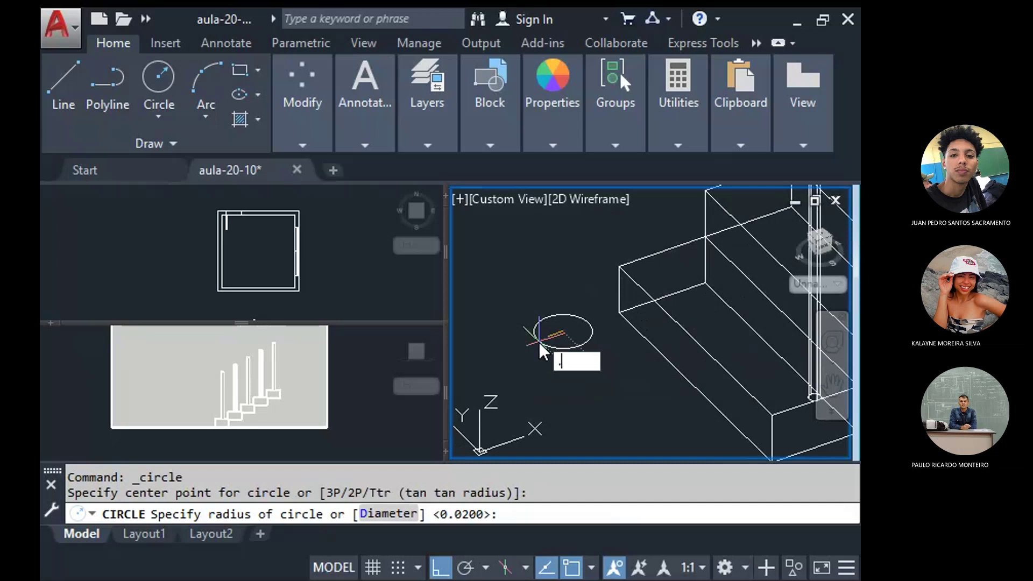
{"action": "type", "text": "02"}
{"action": "key", "text": "Return"}
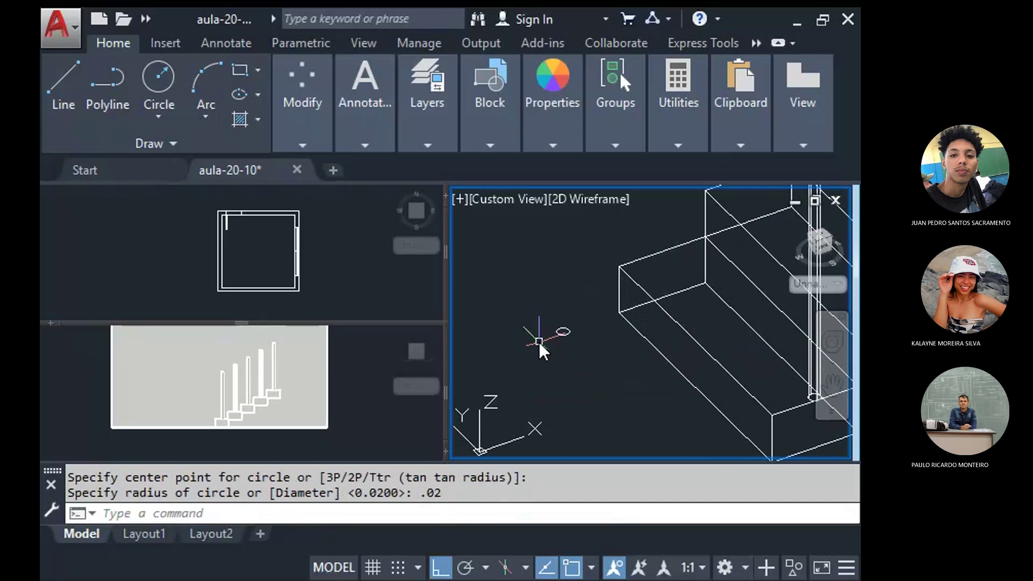
Extrude the 0.02 circle to a height of 1 with EXT to form a thin post.
{"action": "type", "text": "e"}
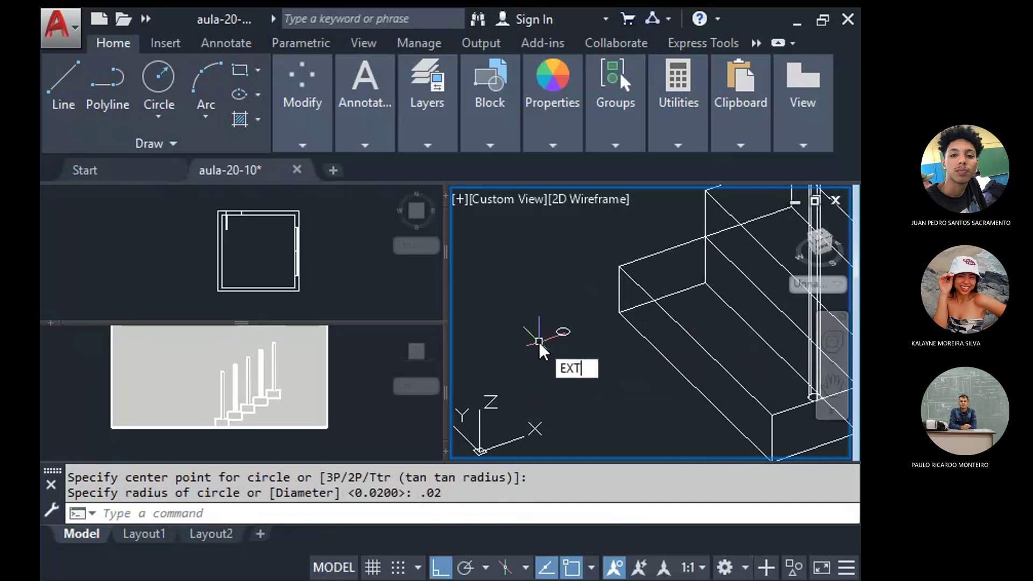
{"action": "type", "text": "XT"}
{"action": "key", "text": "Return"}
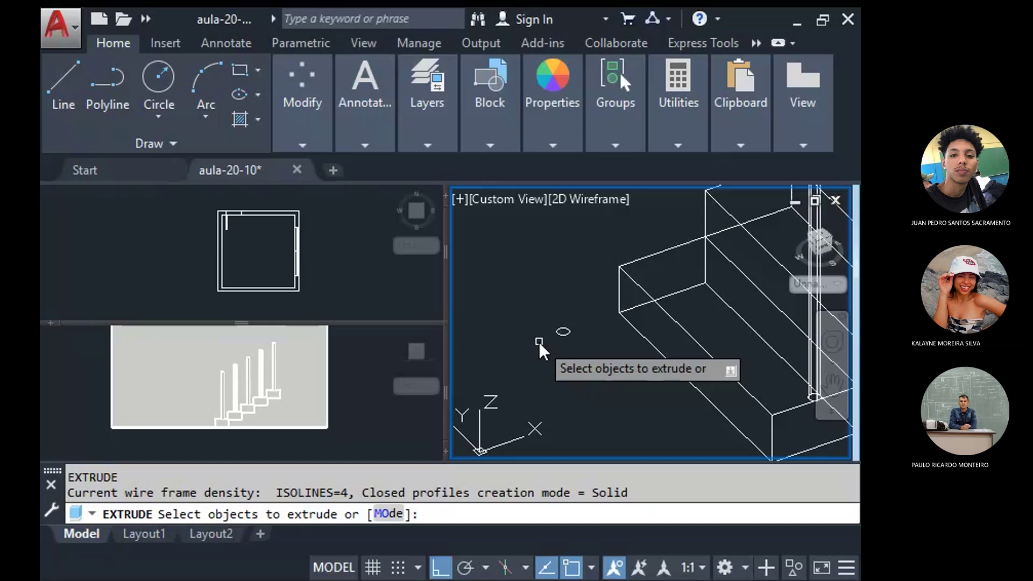
{"action": "left_click", "coordinate": [589, 309]}
{"action": "left_click", "coordinate": [566, 336]}
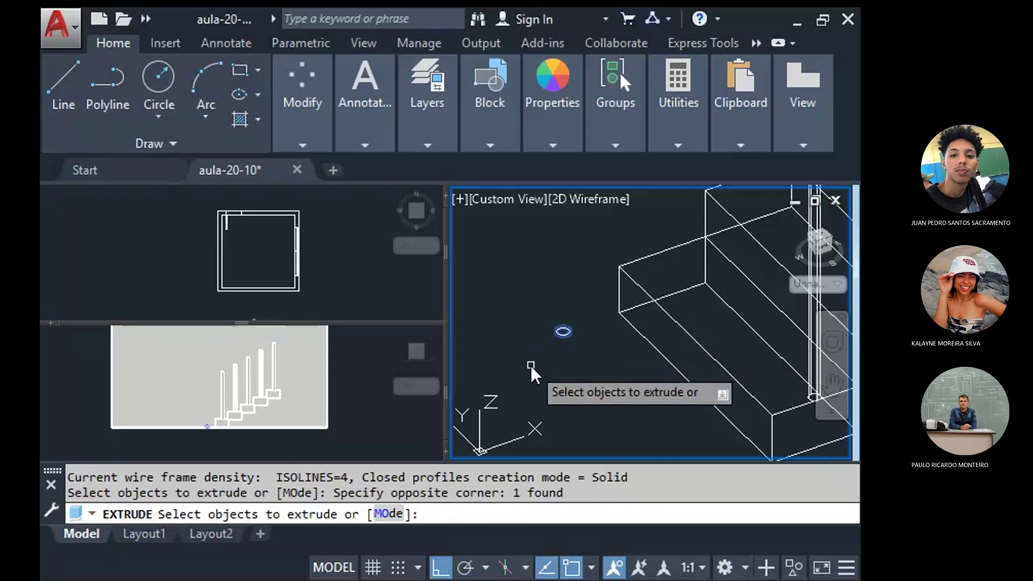
{"action": "key", "text": "Return"}
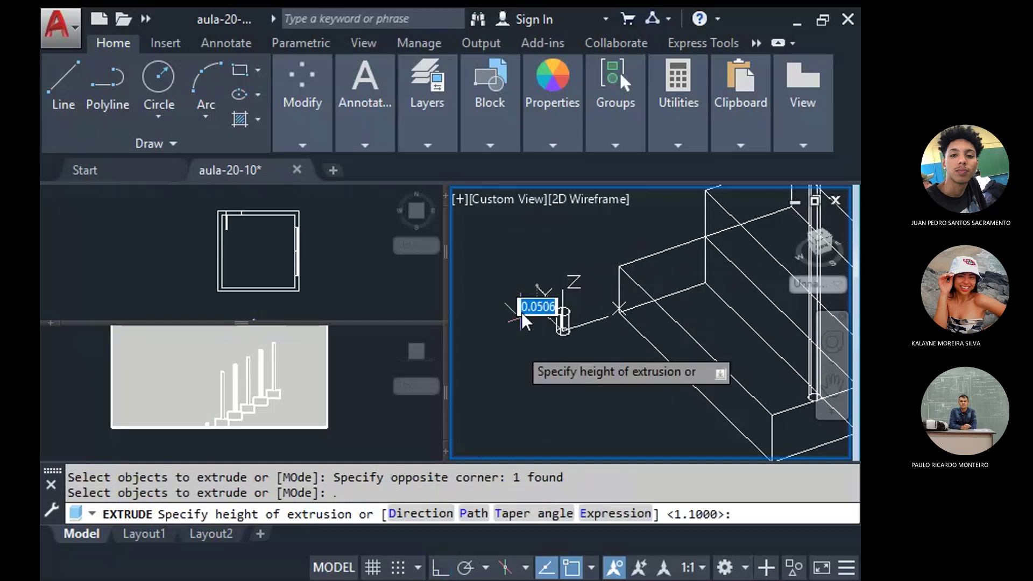
{"action": "scroll", "coordinate": [557, 339], "scroll_direction": "down", "scroll_amount": 3}
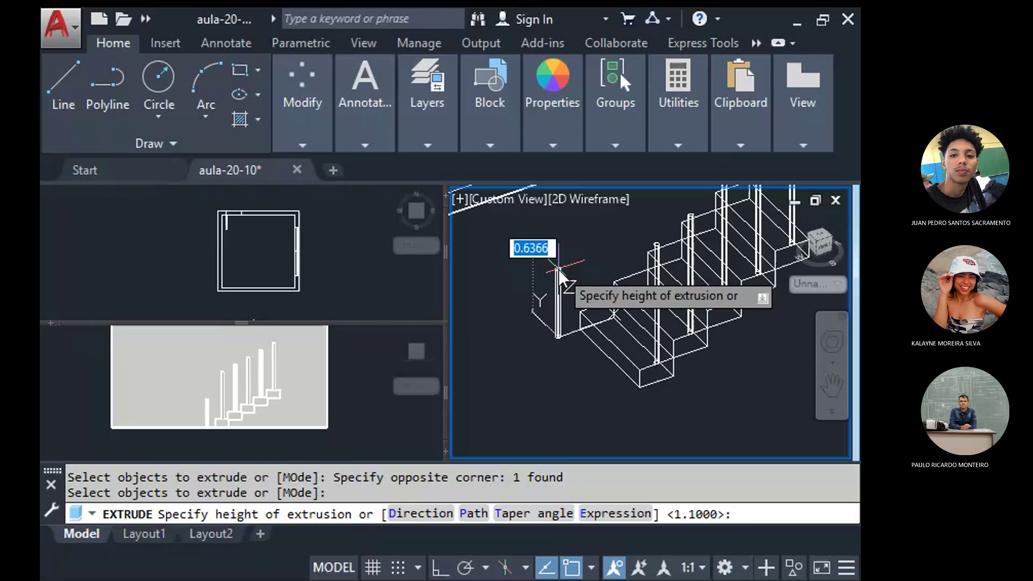
{"action": "scroll", "coordinate": [560, 274], "scroll_direction": "up", "scroll_amount": 2}
{"action": "type", "text": "1"}
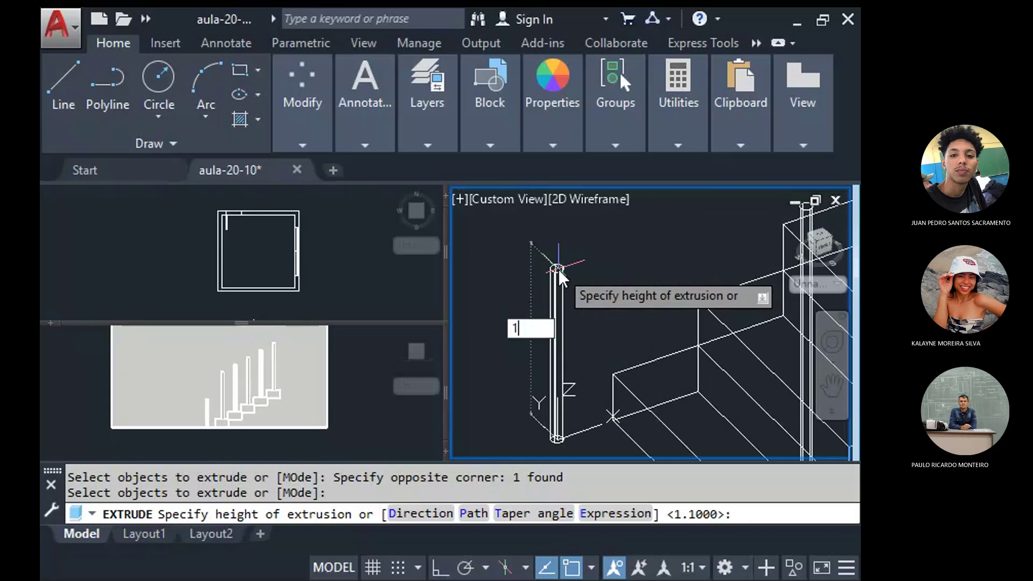
{"action": "key", "text": "Return"}
{"action": "scroll", "coordinate": [569, 317], "scroll_direction": "down", "scroll_amount": 2}
{"action": "scroll", "coordinate": [595, 346], "scroll_direction": "up", "scroll_amount": 2}
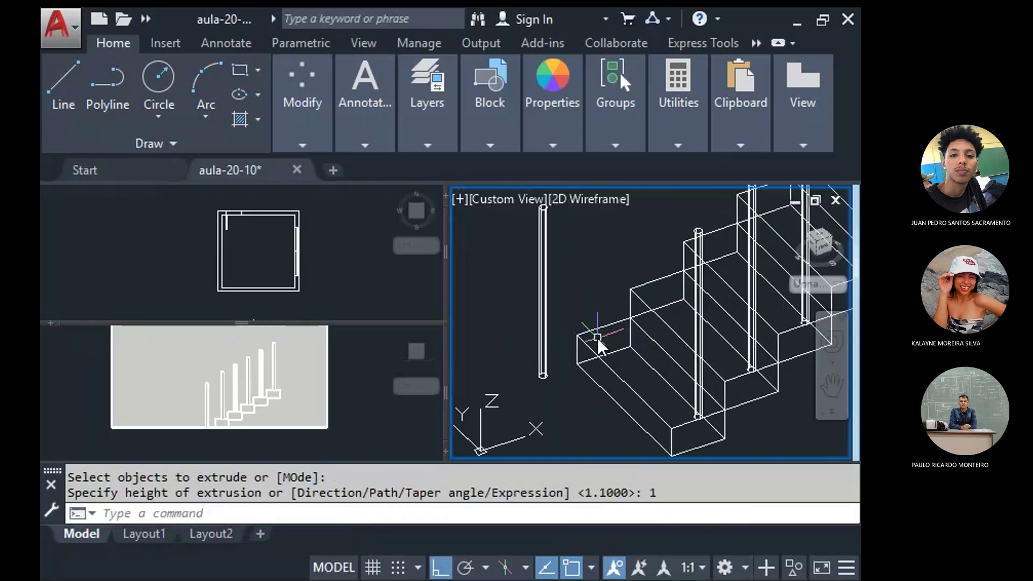
Window-select the new cylindrical post for moving.
{"action": "mouse_move", "coordinate": [305, 81]}
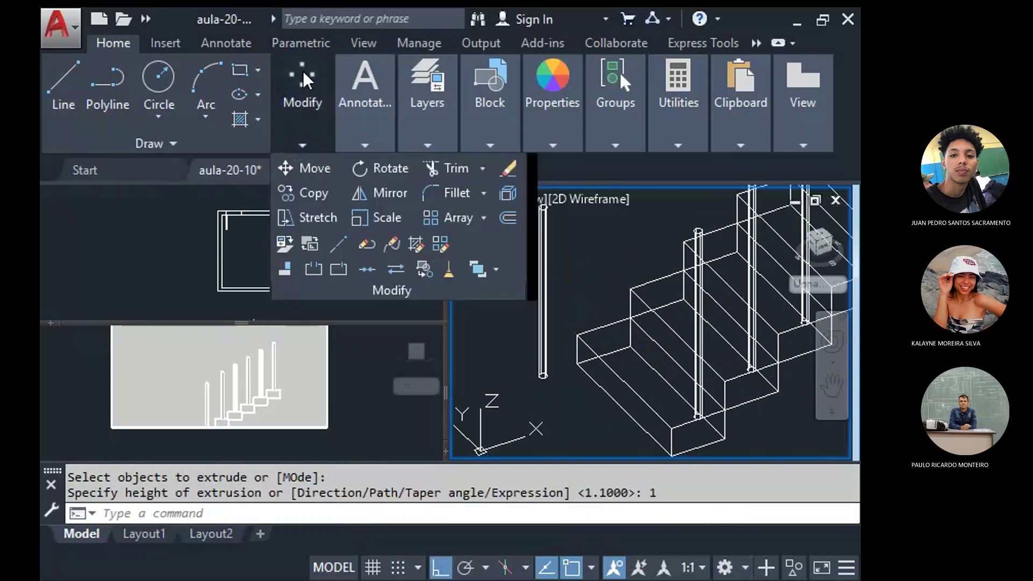
{"action": "left_click", "coordinate": [301, 169]}
{"action": "left_click", "coordinate": [568, 363]}
{"action": "left_click", "coordinate": [536, 384]}
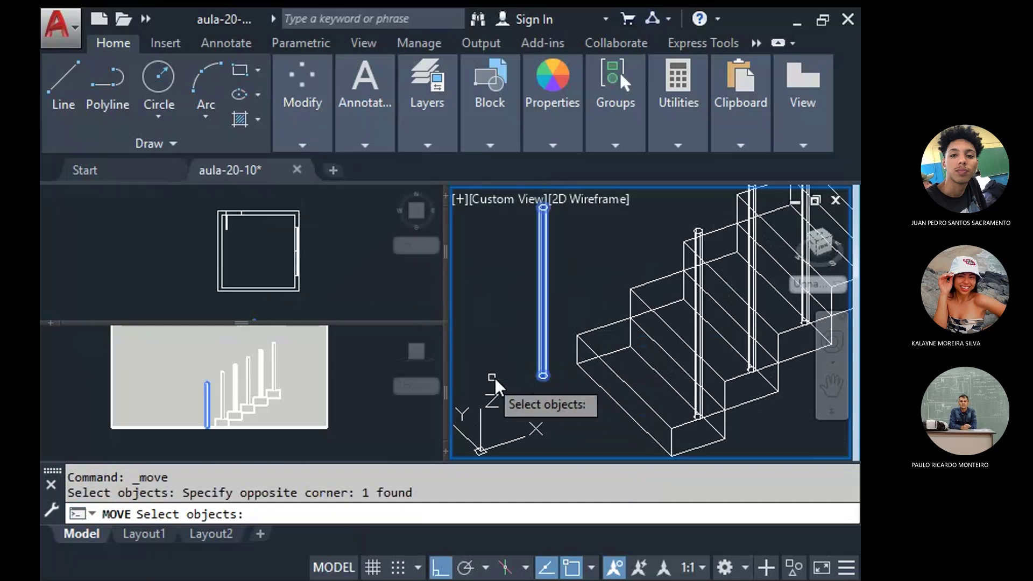
{"action": "key", "text": "Return"}
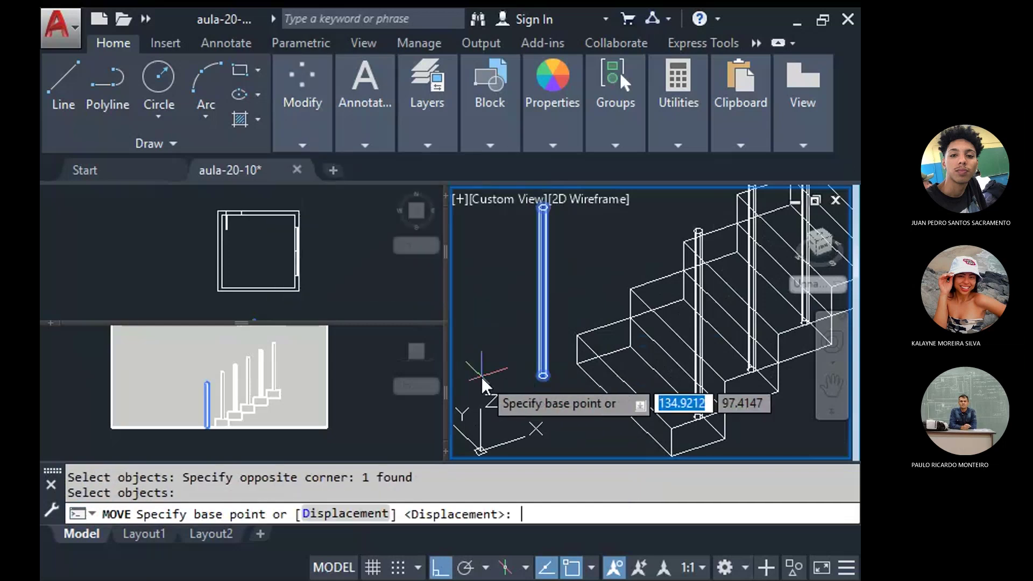
{"action": "scroll", "coordinate": [538, 377], "scroll_direction": "up", "scroll_amount": 5}
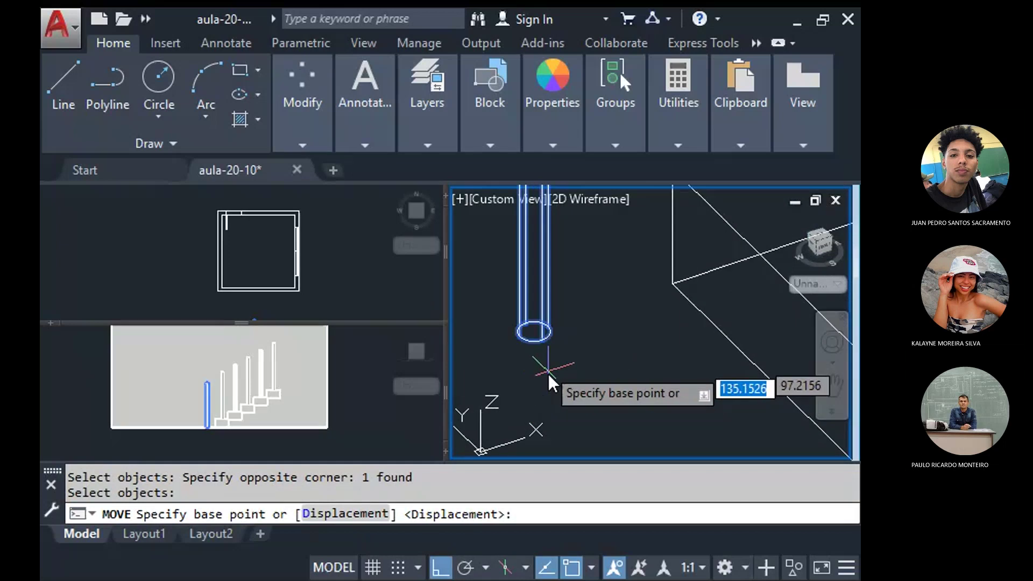
{"action": "scroll", "coordinate": [518, 341], "scroll_direction": "up", "scroll_amount": 3}
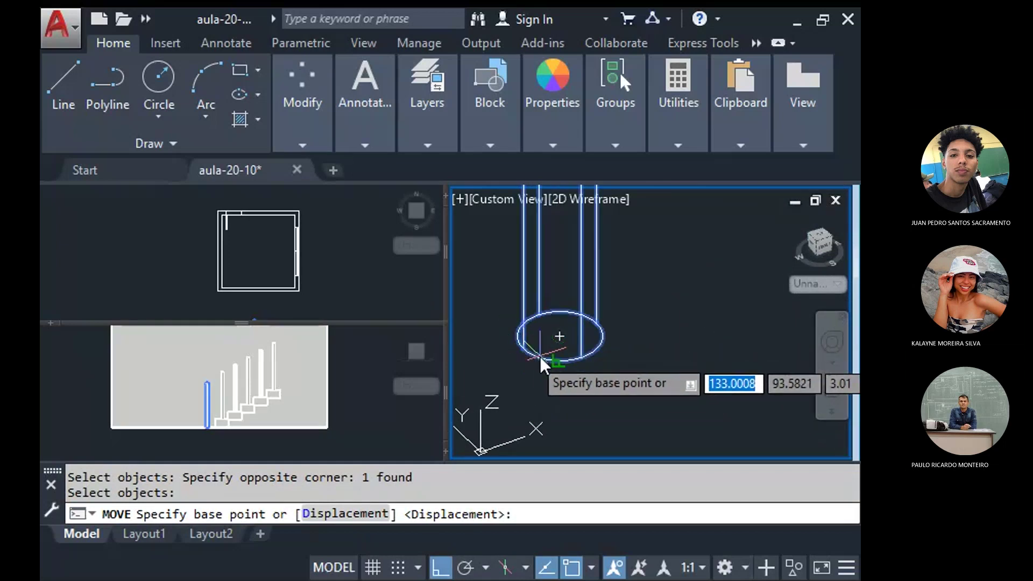
{"action": "scroll", "coordinate": [560, 341], "scroll_direction": "up", "scroll_amount": 3}
{"action": "scroll", "coordinate": [560, 339], "scroll_direction": "down", "scroll_amount": 5}
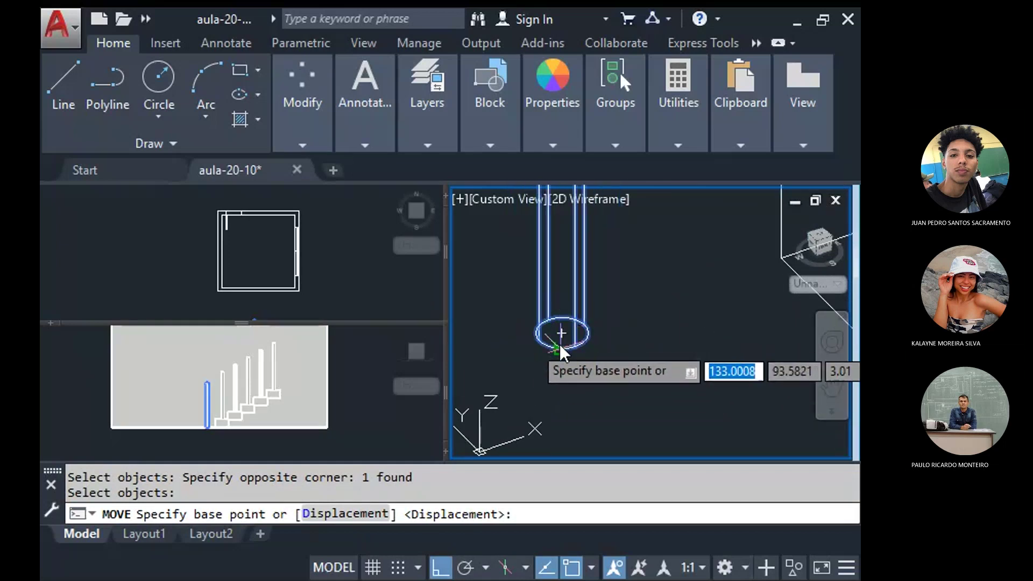
Move the post from its base centre, with Ortho off, onto the lowest stair step.
{"action": "left_click", "coordinate": [569, 333]}
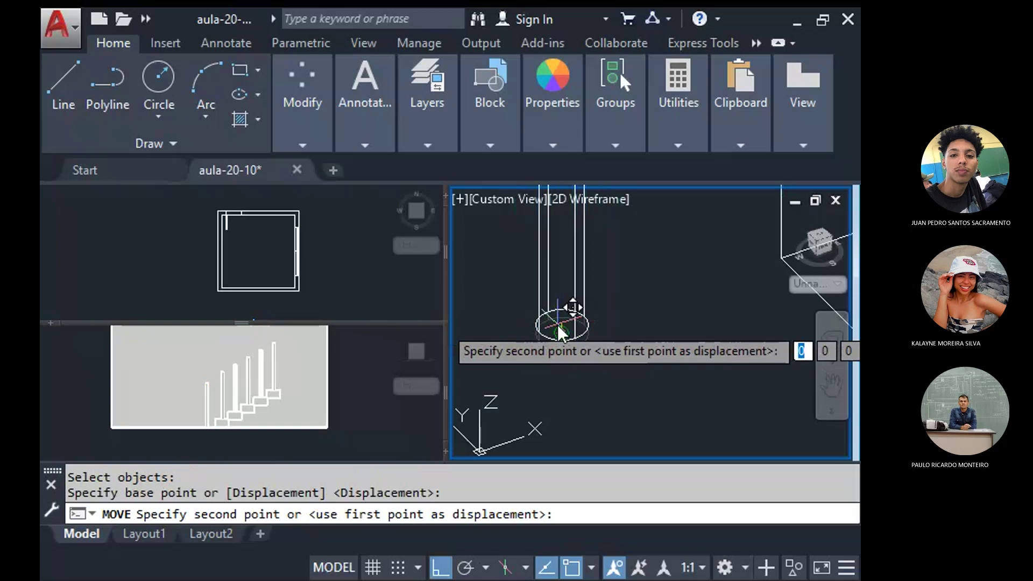
{"action": "scroll", "coordinate": [565, 320], "scroll_direction": "down", "scroll_amount": 4}
{"action": "scroll", "coordinate": [516, 297], "scroll_direction": "down", "scroll_amount": 4}
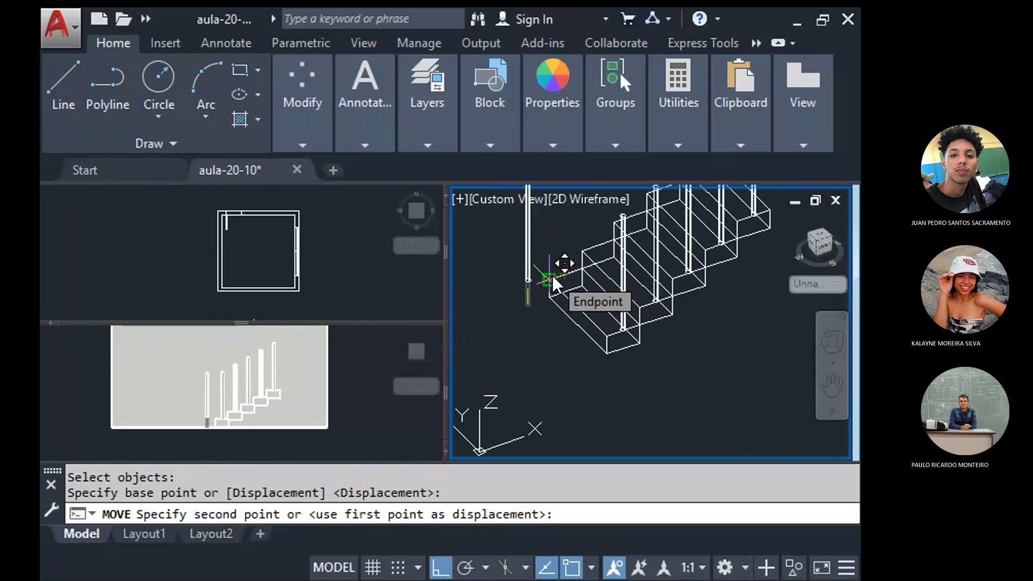
{"action": "key", "text": "F8"}
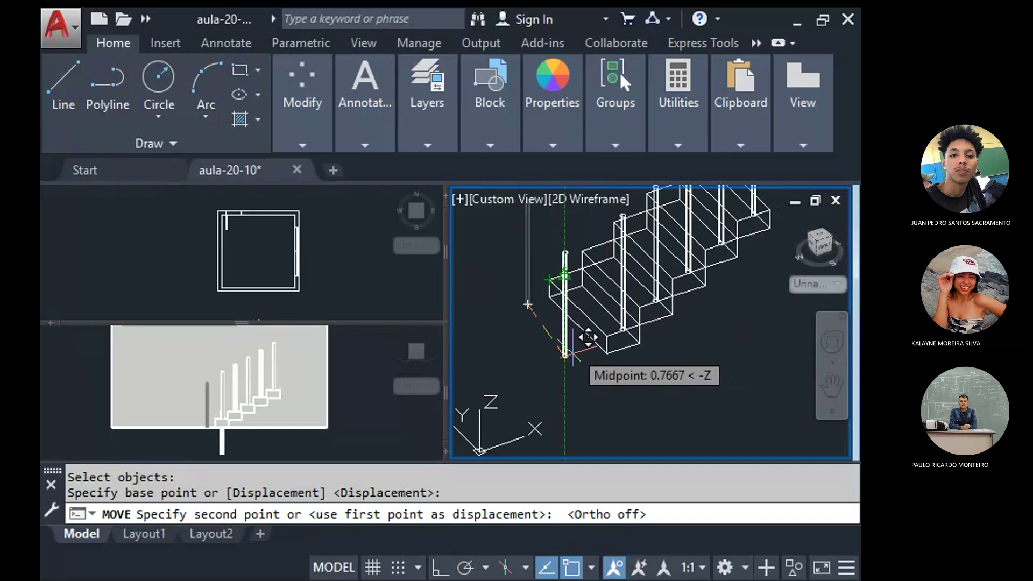
{"action": "scroll", "coordinate": [556, 307], "scroll_direction": "up", "scroll_amount": 5}
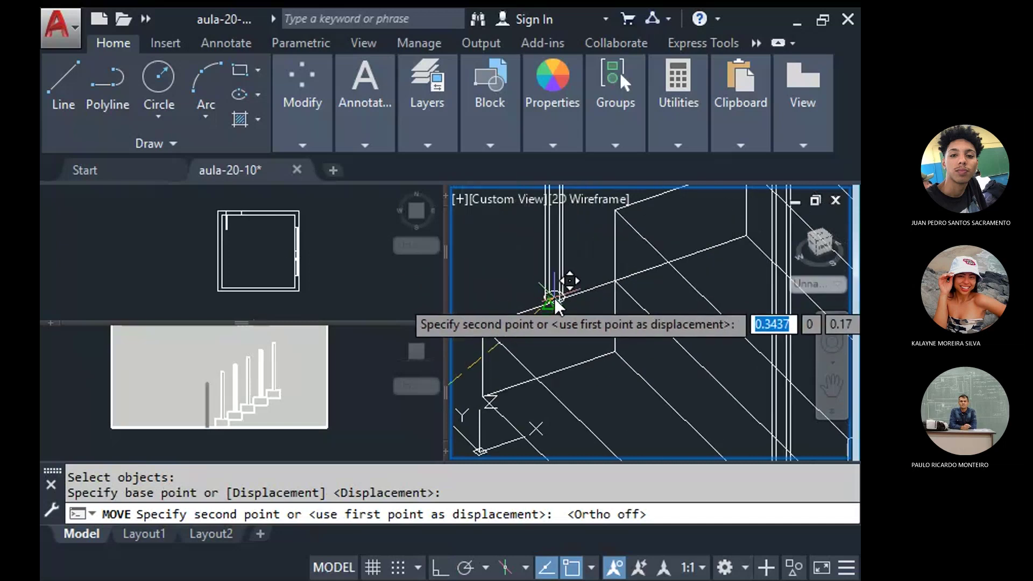
{"action": "left_click", "coordinate": [554, 307]}
{"action": "scroll", "coordinate": [545, 304], "scroll_direction": "up", "scroll_amount": 3}
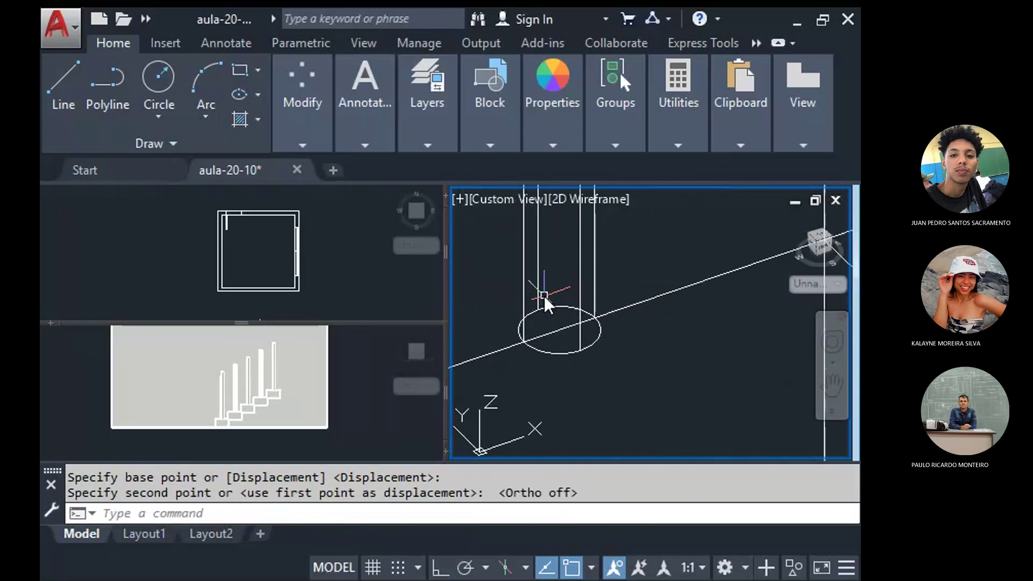
Select the post again to reposition it.
{"action": "key", "text": "Return"}
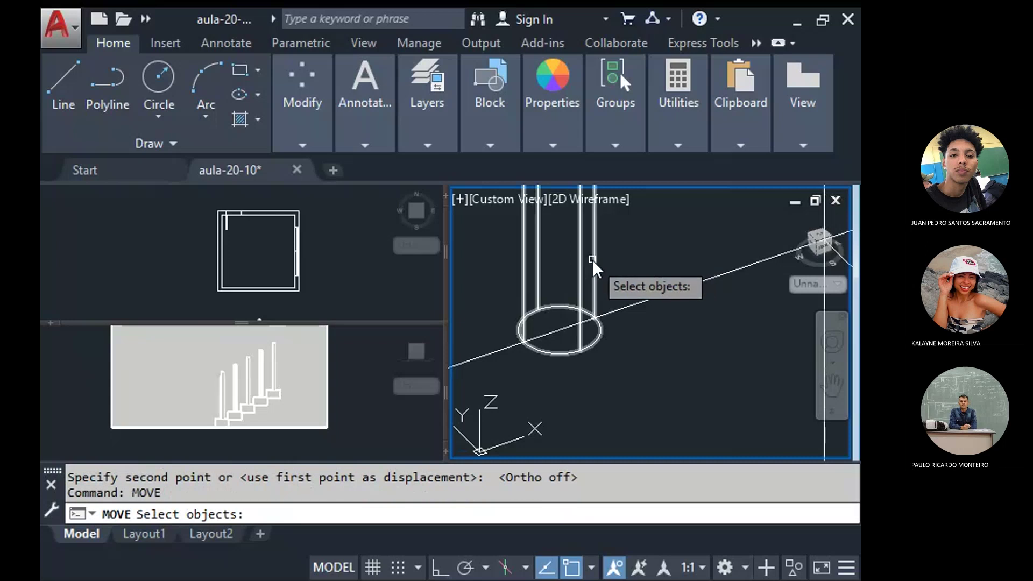
{"action": "left_click", "coordinate": [580, 315]}
{"action": "key", "text": "Return"}
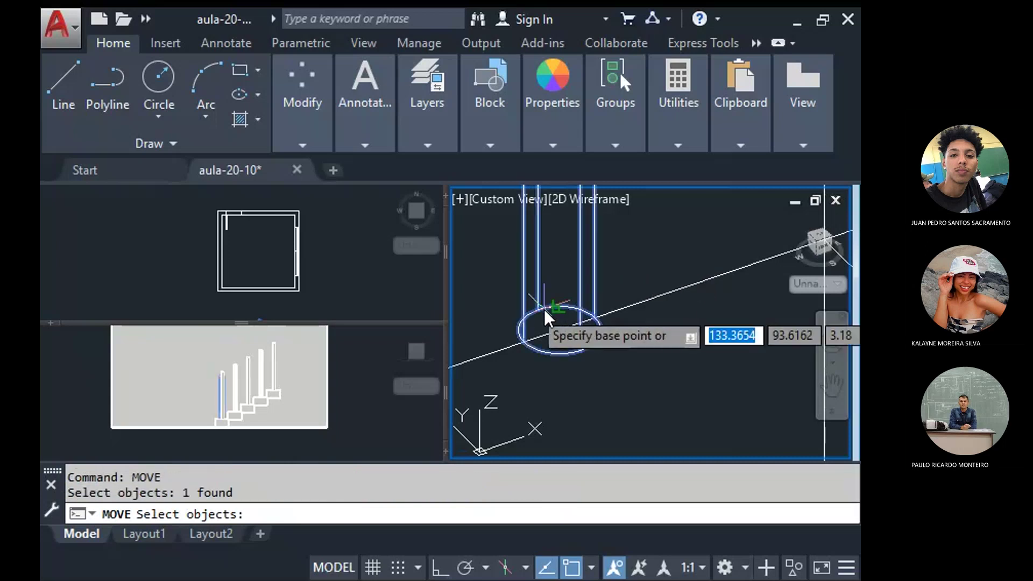
{"action": "scroll", "coordinate": [532, 327], "scroll_direction": "up", "scroll_amount": 3}
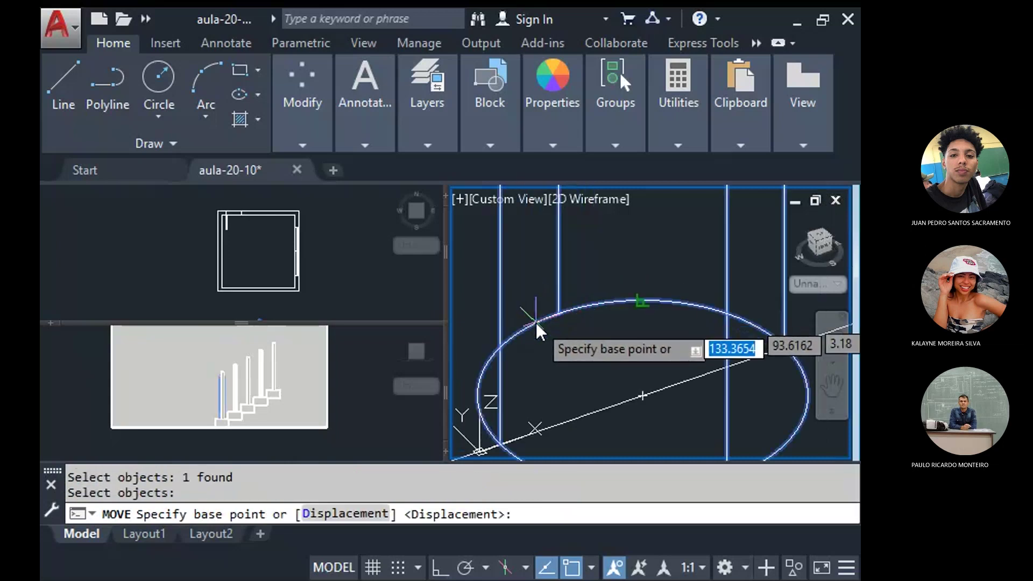
{"action": "scroll", "coordinate": [577, 323], "scroll_direction": "down", "scroll_amount": 6}
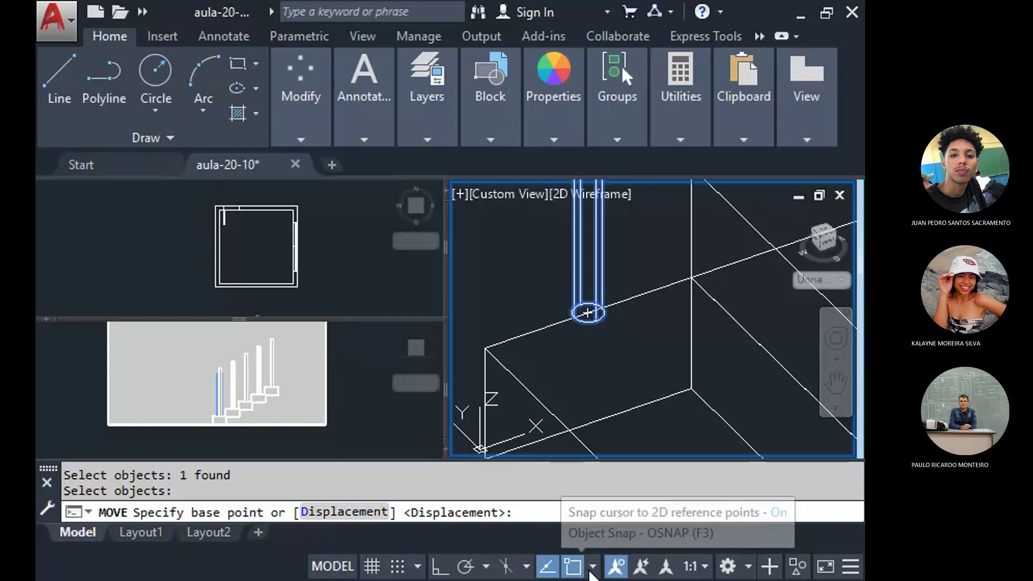
Enable Geometric Center, Quadrant and Node object snaps.
{"action": "left_click", "coordinate": [591, 570]}
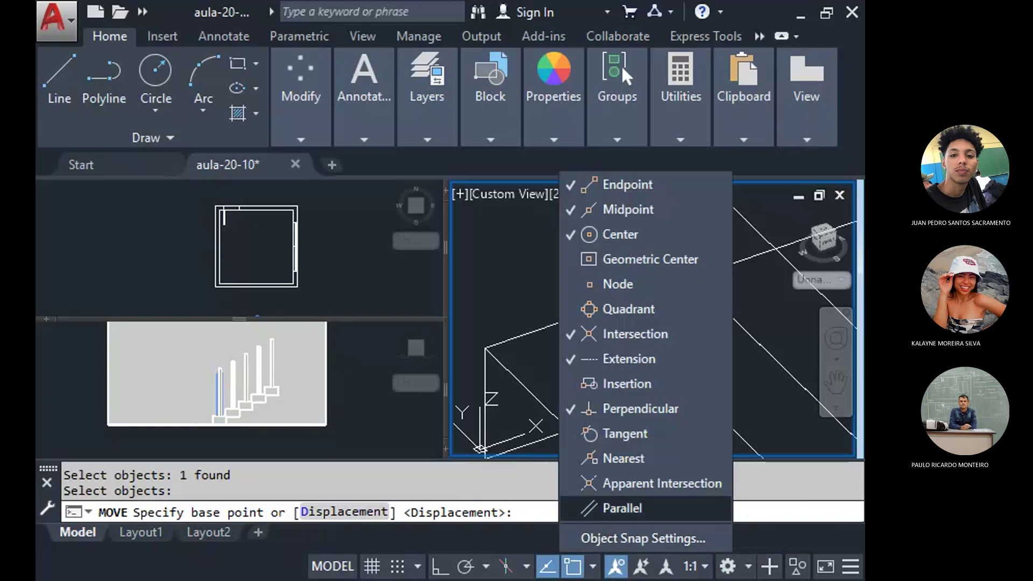
{"action": "left_click", "coordinate": [646, 259]}
{"action": "left_click", "coordinate": [630, 309]}
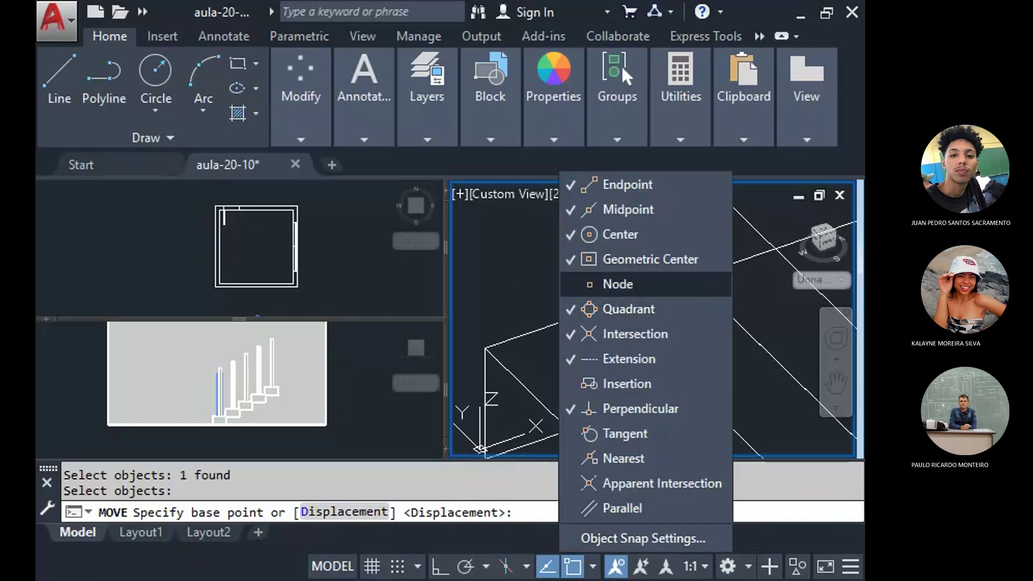
{"action": "left_click", "coordinate": [617, 284]}
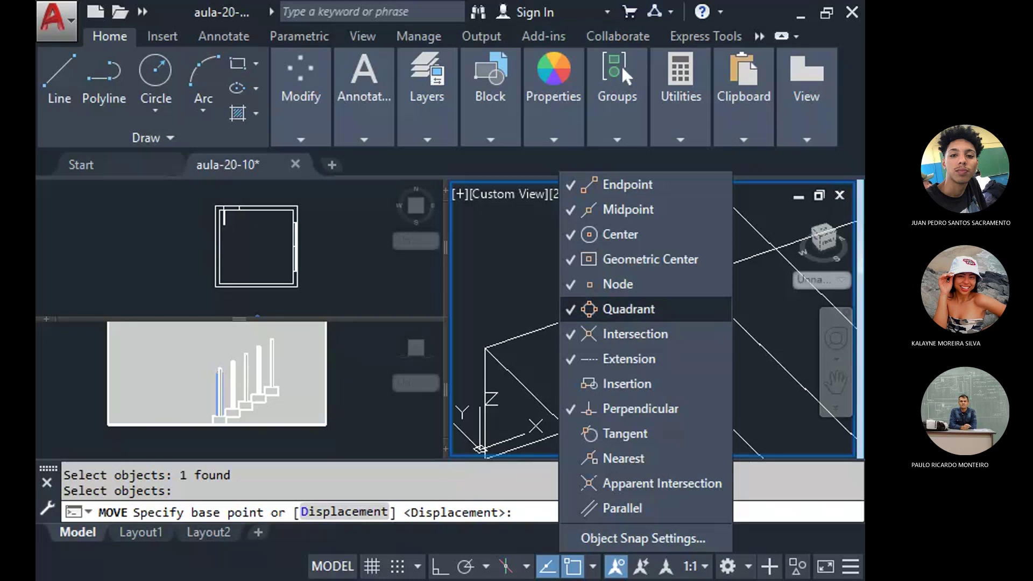
Move the post from its base circle onto its final spot on the bottom step's tread.
{"action": "scroll", "coordinate": [588, 311], "scroll_direction": "up", "scroll_amount": 5}
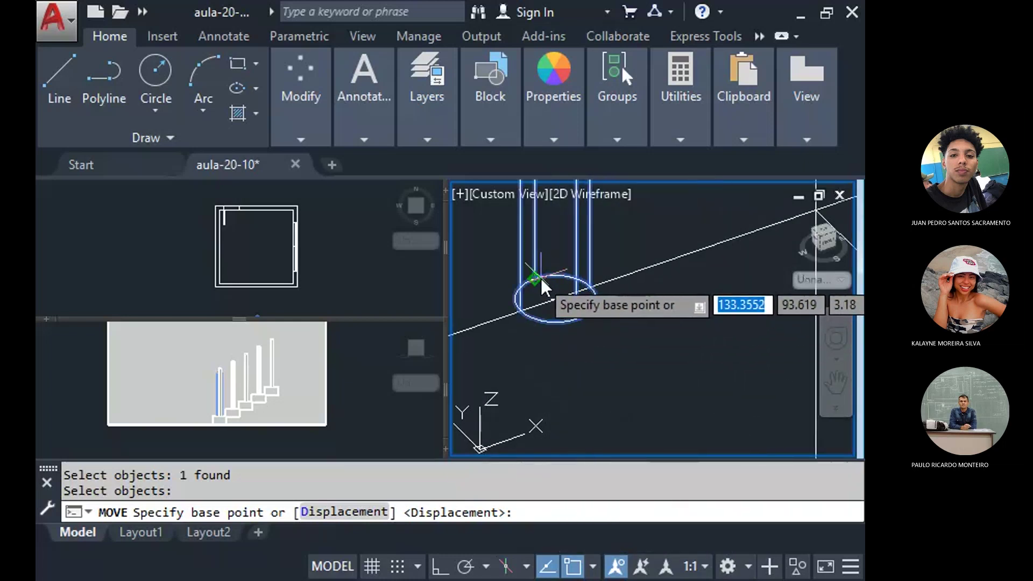
{"action": "left_click", "coordinate": [534, 279]}
{"action": "scroll", "coordinate": [537, 282], "scroll_direction": "up", "scroll_amount": 2}
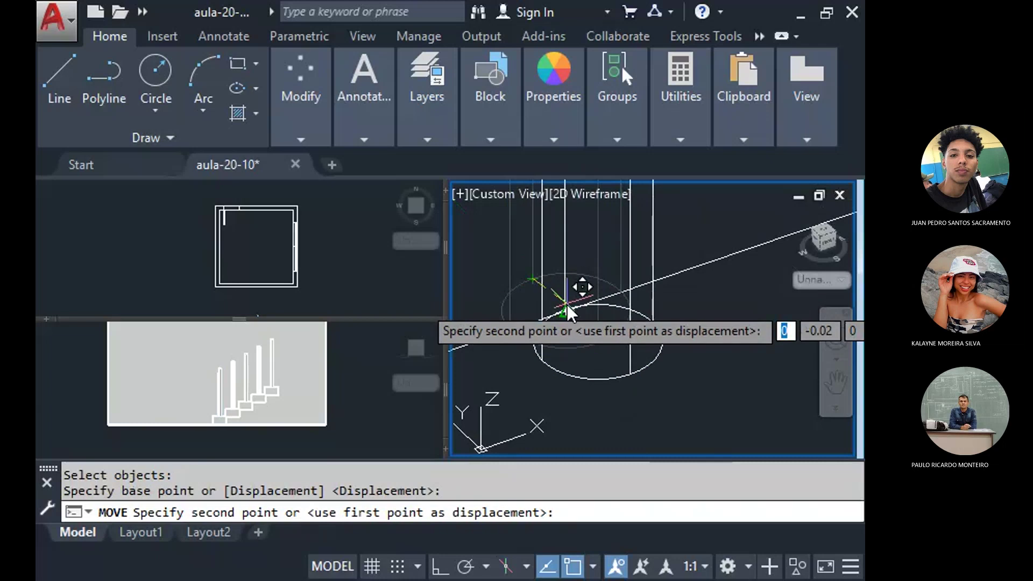
{"action": "left_click", "coordinate": [571, 321]}
{"action": "scroll", "coordinate": [570, 359], "scroll_direction": "down", "scroll_amount": 5}
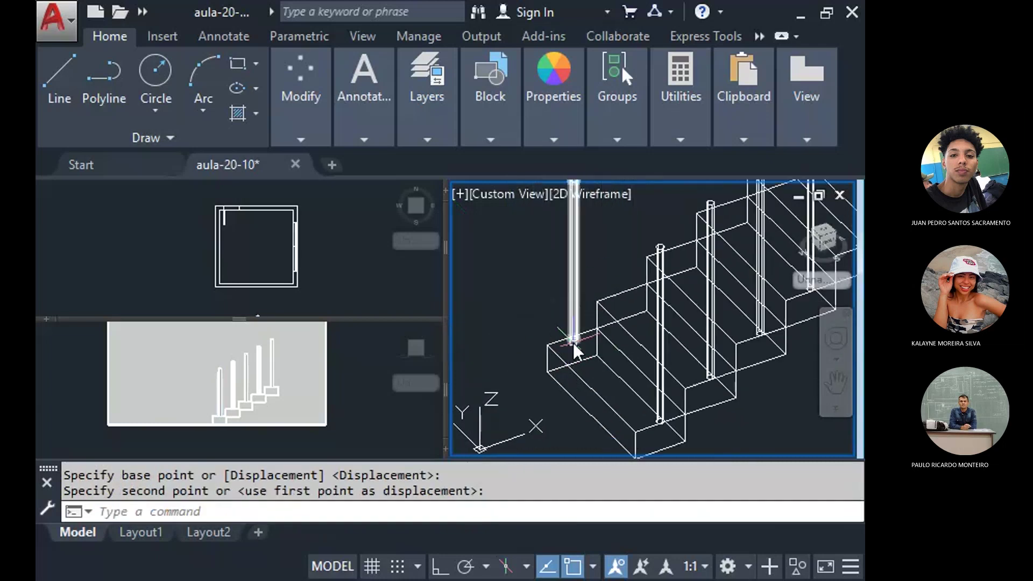
{"action": "scroll", "coordinate": [564, 342], "scroll_direction": "up", "scroll_amount": 3}
{"action": "scroll", "coordinate": [562, 341], "scroll_direction": "down", "scroll_amount": 3}
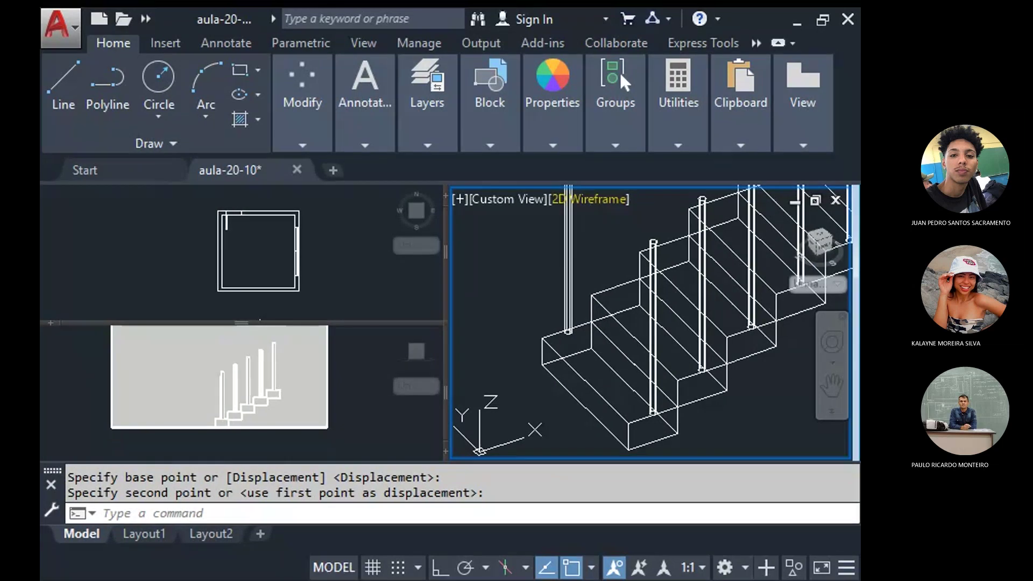
Show the model shaded with edges and orbit to check the post on the bottom step.
{"action": "left_click", "coordinate": [559, 200]}
{"action": "left_click", "coordinate": [676, 362]}
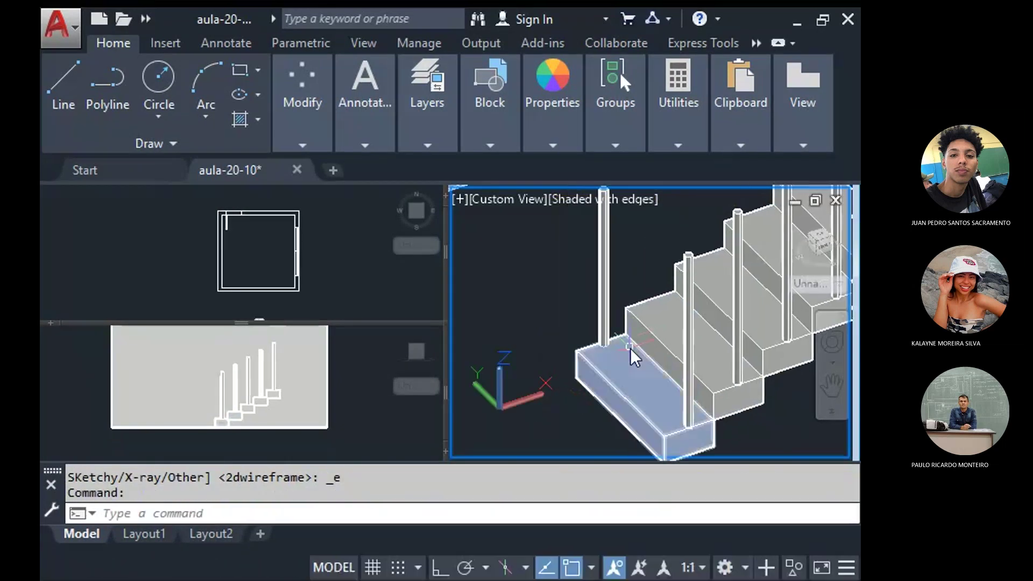
{"action": "scroll", "coordinate": [625, 353], "scroll_direction": "down", "scroll_amount": 2}
{"action": "scroll", "coordinate": [619, 361], "scroll_direction": "up", "scroll_amount": 2}
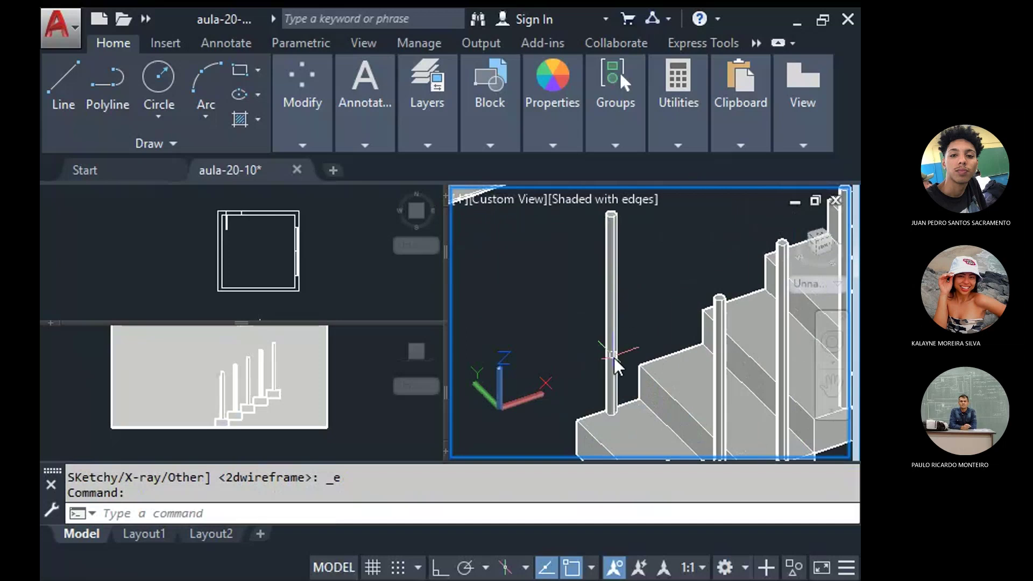
{"action": "scroll", "coordinate": [619, 374], "scroll_direction": "up", "scroll_amount": 5}
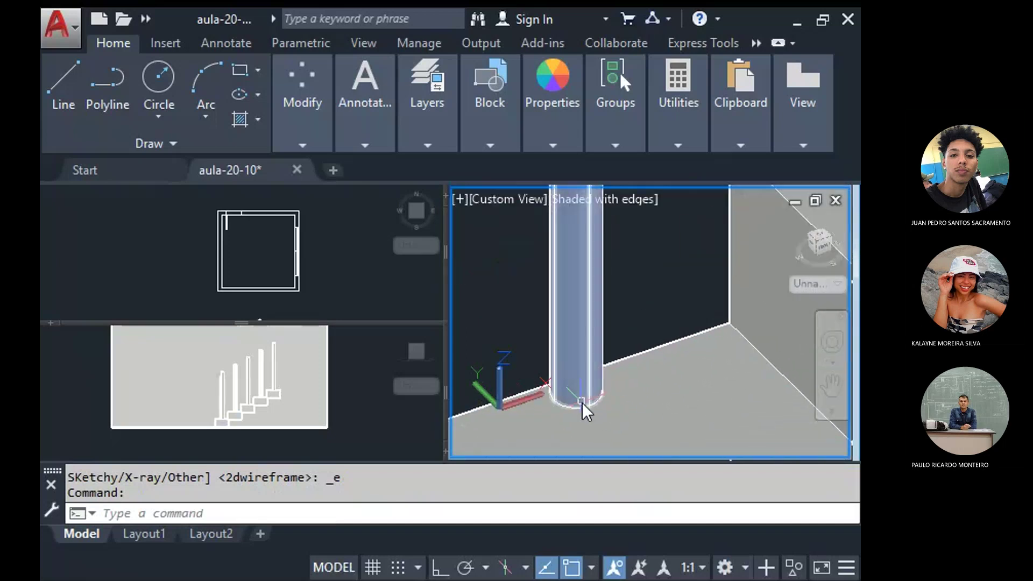
{"action": "scroll", "coordinate": [583, 419], "scroll_direction": "down", "scroll_amount": 4}
{"action": "middle_click_drag", "start_coordinate": [584, 419], "coordinate": [622, 395], "text": "shift"}
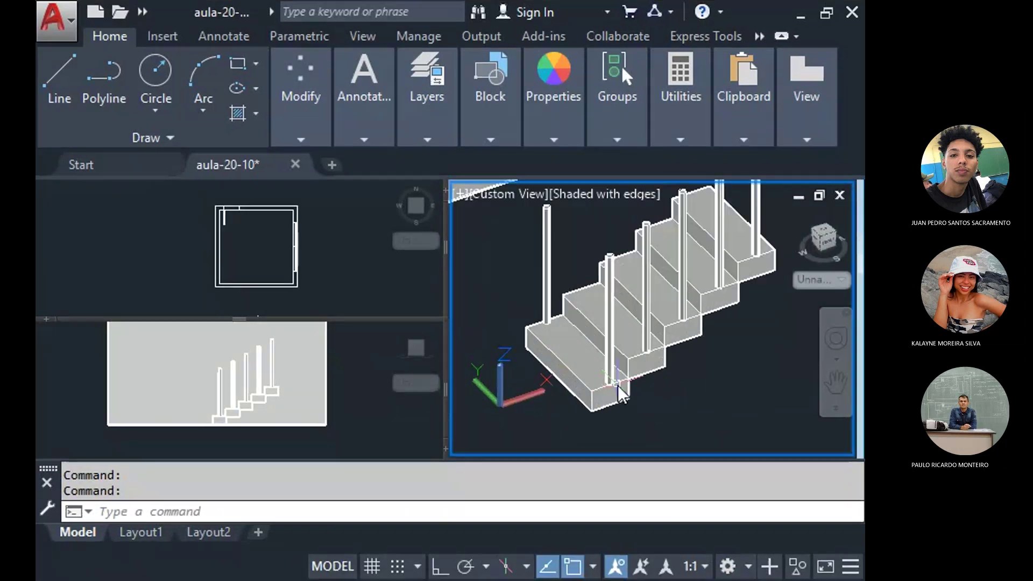
{"action": "scroll", "coordinate": [618, 400], "scroll_direction": "up", "scroll_amount": 5}
{"action": "scroll", "coordinate": [616, 408], "scroll_direction": "down", "scroll_amount": 6}
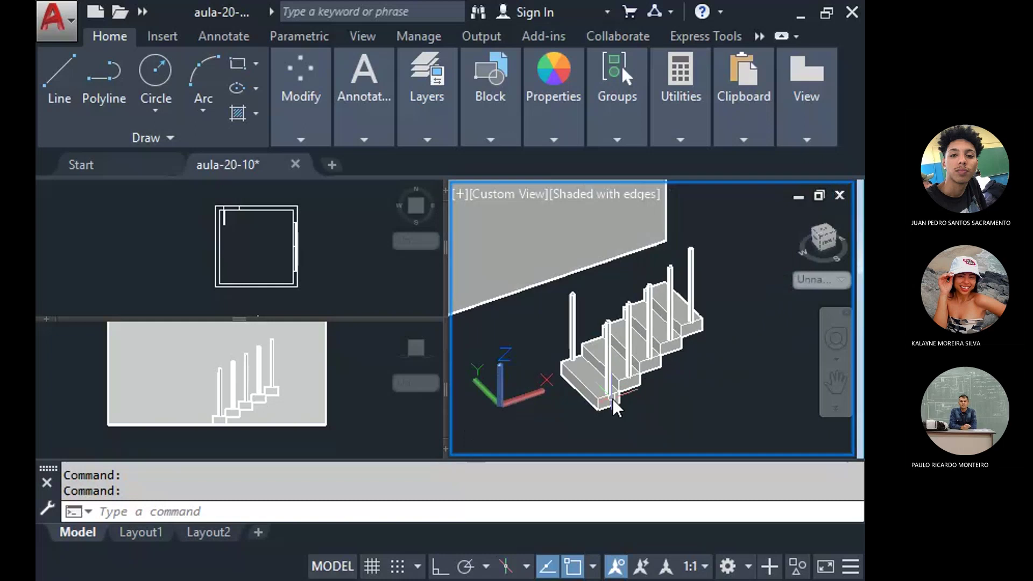
{"action": "scroll", "coordinate": [589, 365], "scroll_direction": "up", "scroll_amount": 2}
{"action": "mouse_move", "coordinate": [272, 108]}
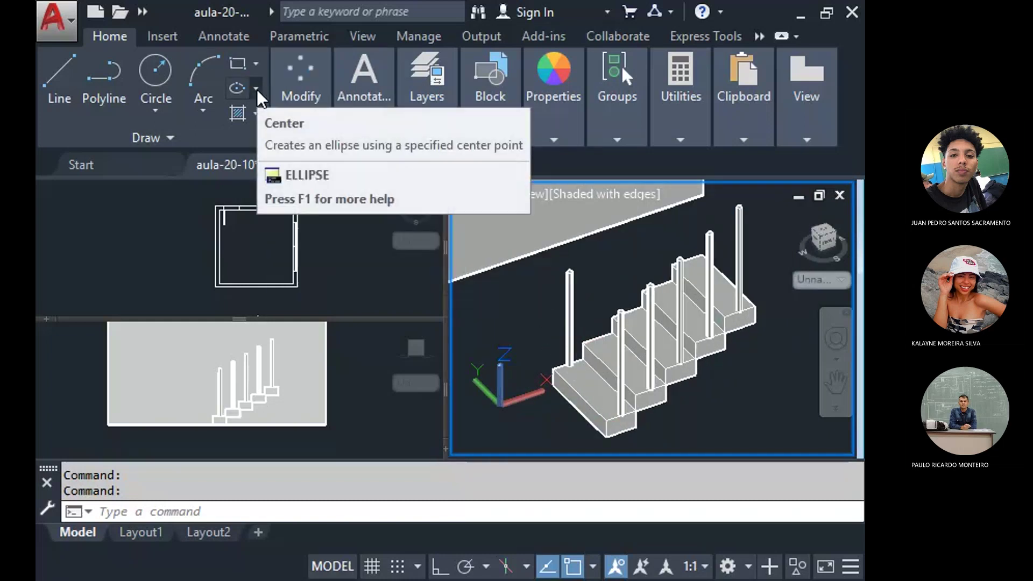
{"action": "mouse_move", "coordinate": [309, 131]}
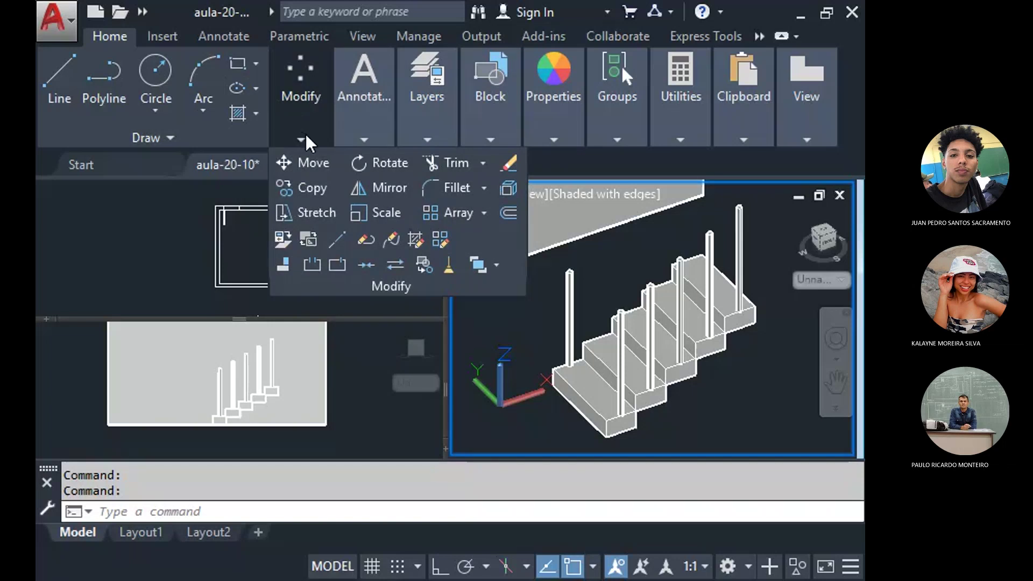
Start Copy from the Modify tools and select the cylindrical post.
{"action": "left_click", "coordinate": [305, 187]}
{"action": "scroll", "coordinate": [586, 372], "scroll_direction": "up", "scroll_amount": 4}
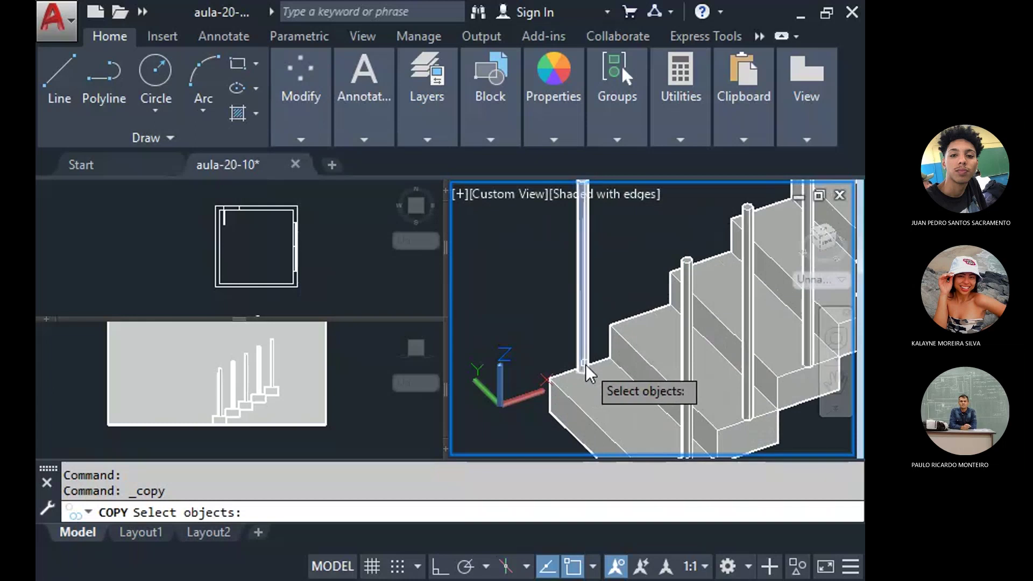
{"action": "scroll", "coordinate": [586, 368], "scroll_direction": "up", "scroll_amount": 6}
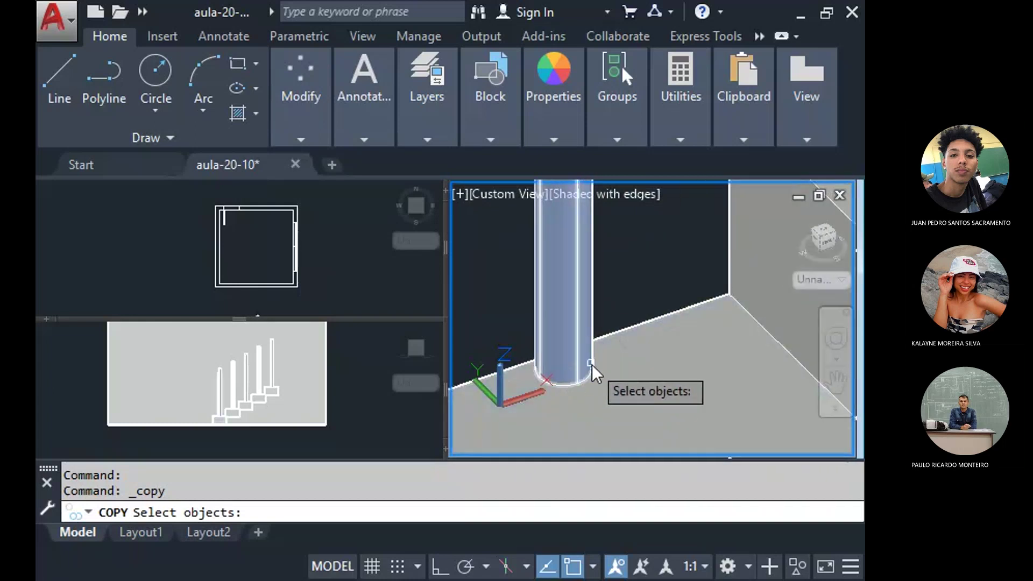
{"action": "scroll", "coordinate": [593, 369], "scroll_direction": "down", "scroll_amount": 2}
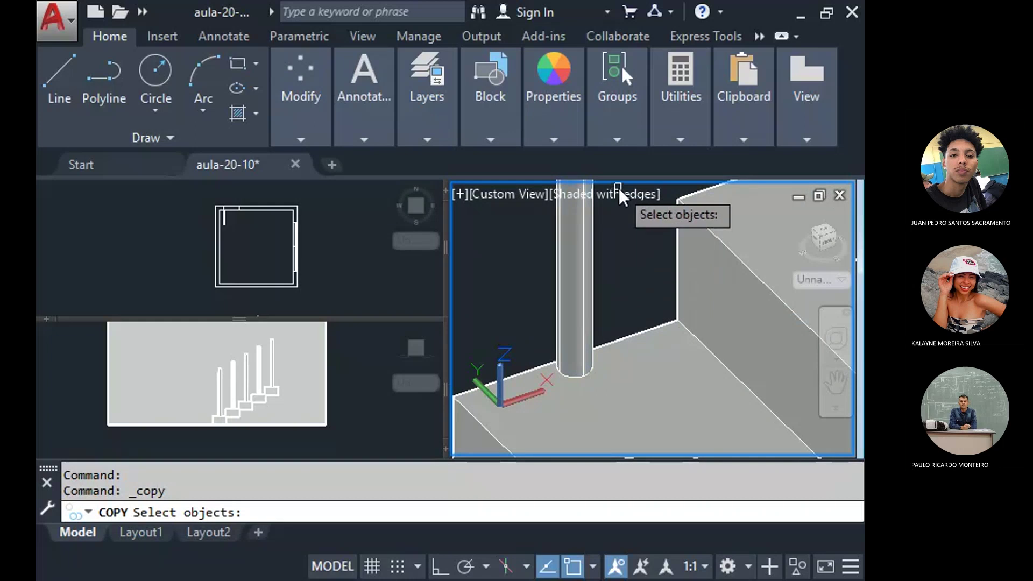
{"action": "key", "text": "Escape"}
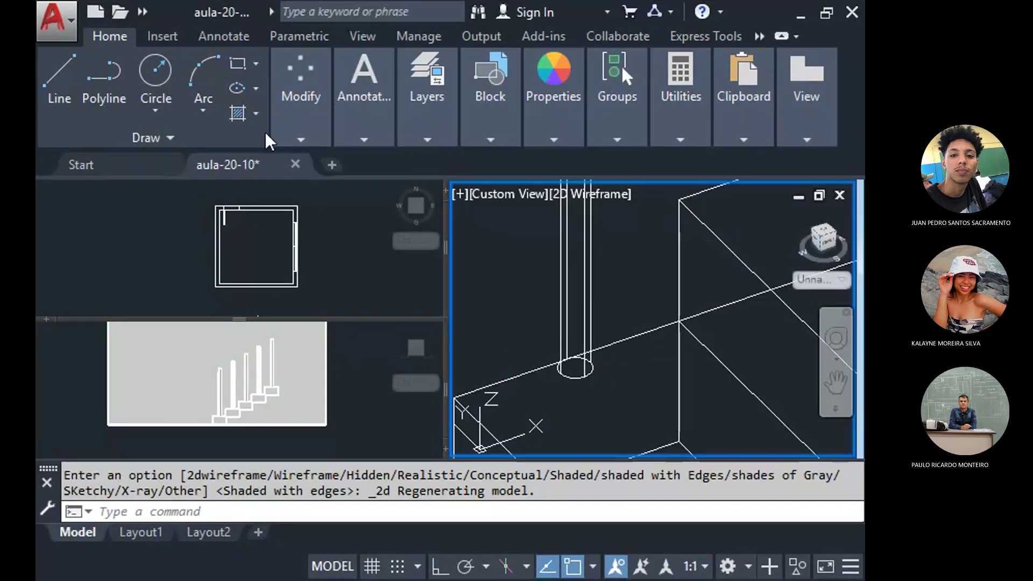
{"action": "left_click", "coordinate": [304, 135]}
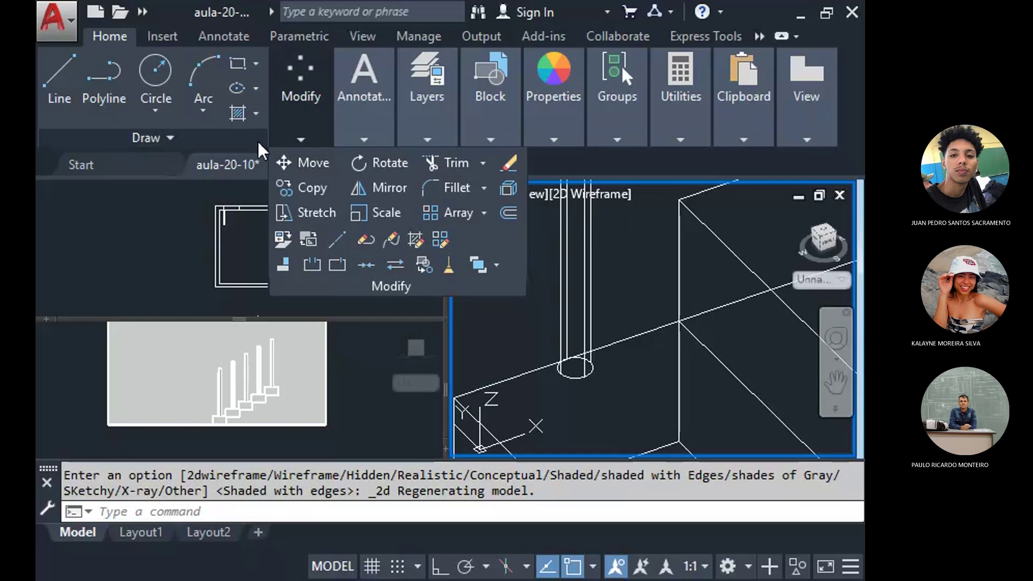
{"action": "left_click", "coordinate": [299, 130]}
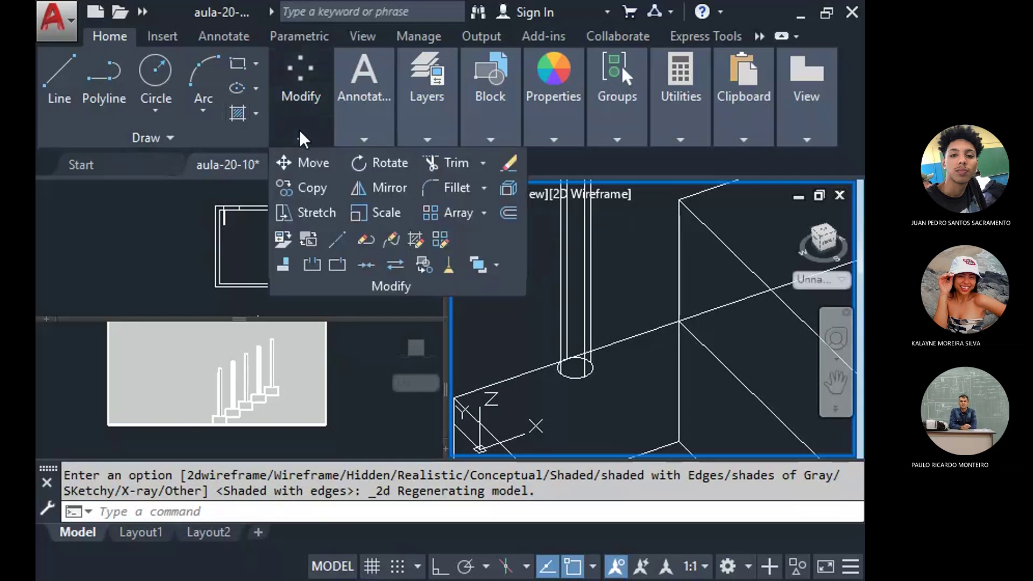
{"action": "left_click", "coordinate": [304, 187]}
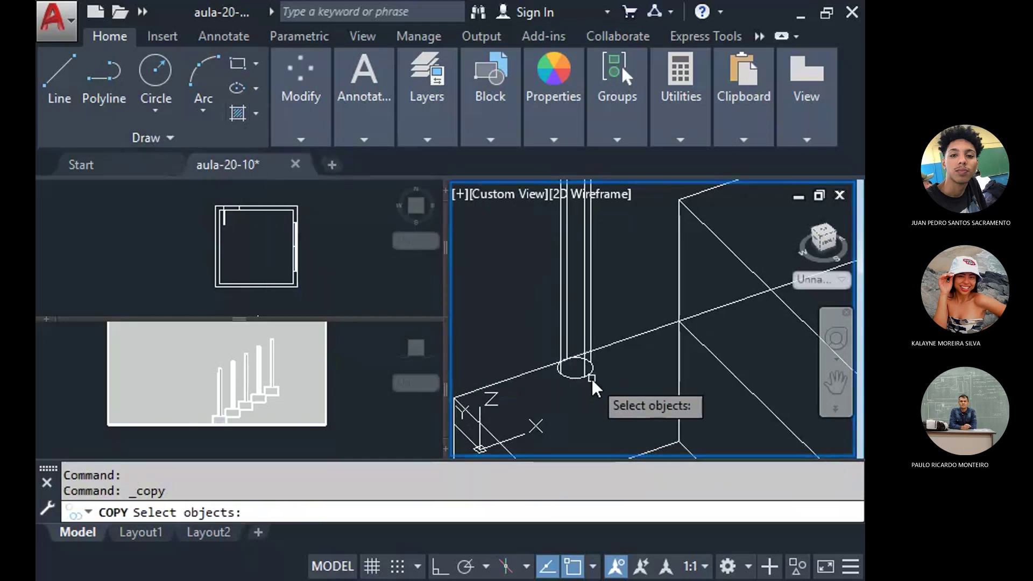
{"action": "left_click", "coordinate": [583, 376]}
{"action": "scroll", "coordinate": [583, 377], "scroll_direction": "up", "scroll_amount": 3}
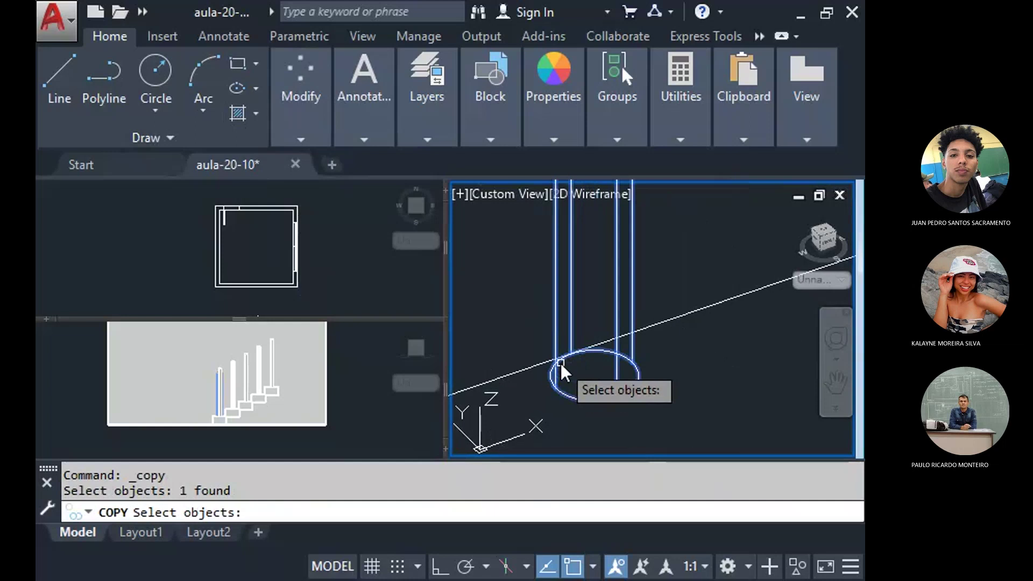
{"action": "key", "text": "Return"}
Copy the post from its base centre onto the next three higher steps.
{"action": "left_click", "coordinate": [577, 351]}
{"action": "scroll", "coordinate": [573, 362], "scroll_direction": "down", "scroll_amount": 3}
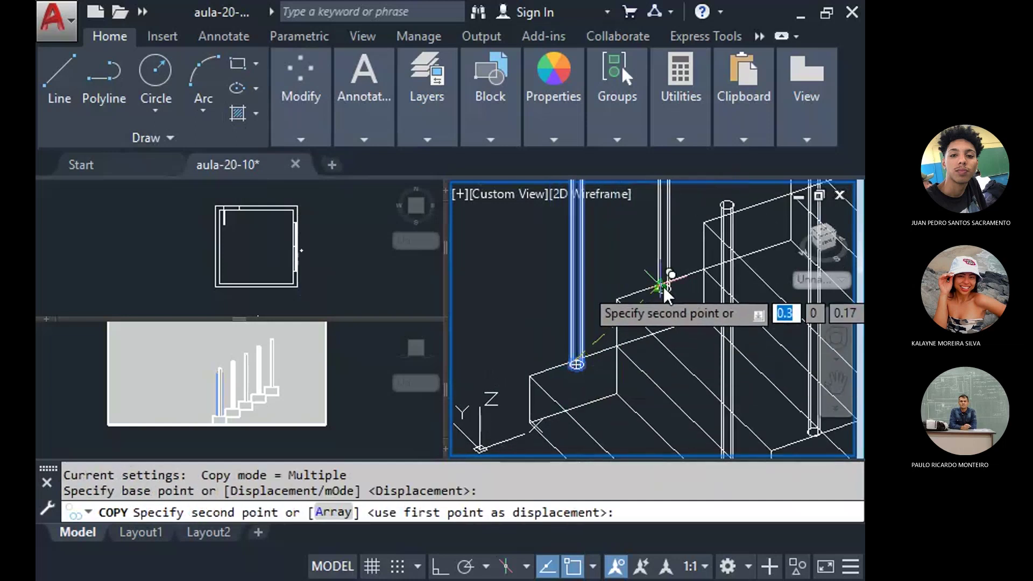
{"action": "left_click", "coordinate": [665, 287]}
{"action": "middle_click_drag", "start_coordinate": [586, 288], "coordinate": [555, 298]}
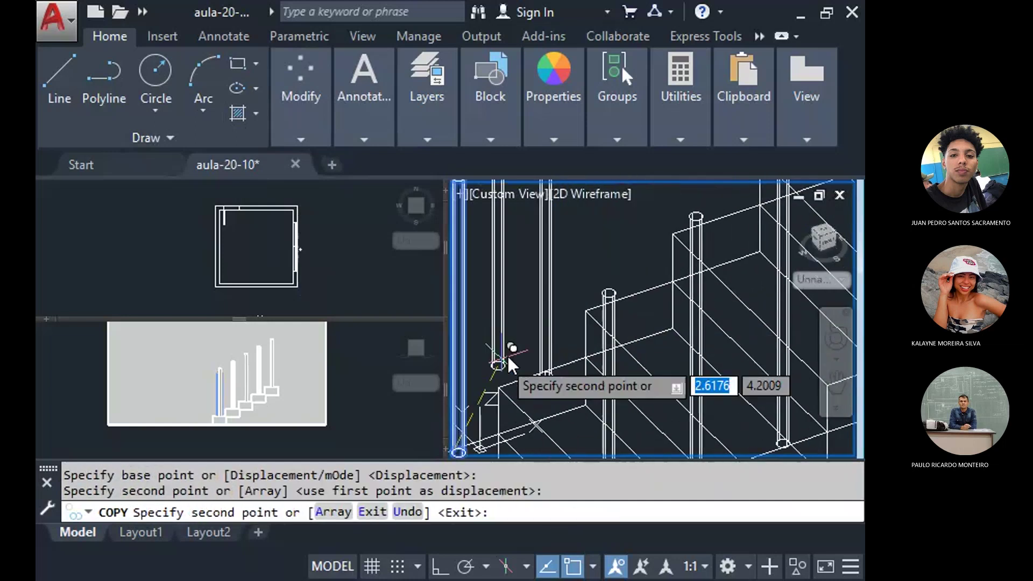
{"action": "scroll", "coordinate": [633, 296], "scroll_direction": "up", "scroll_amount": 3}
{"action": "left_click", "coordinate": [614, 287]}
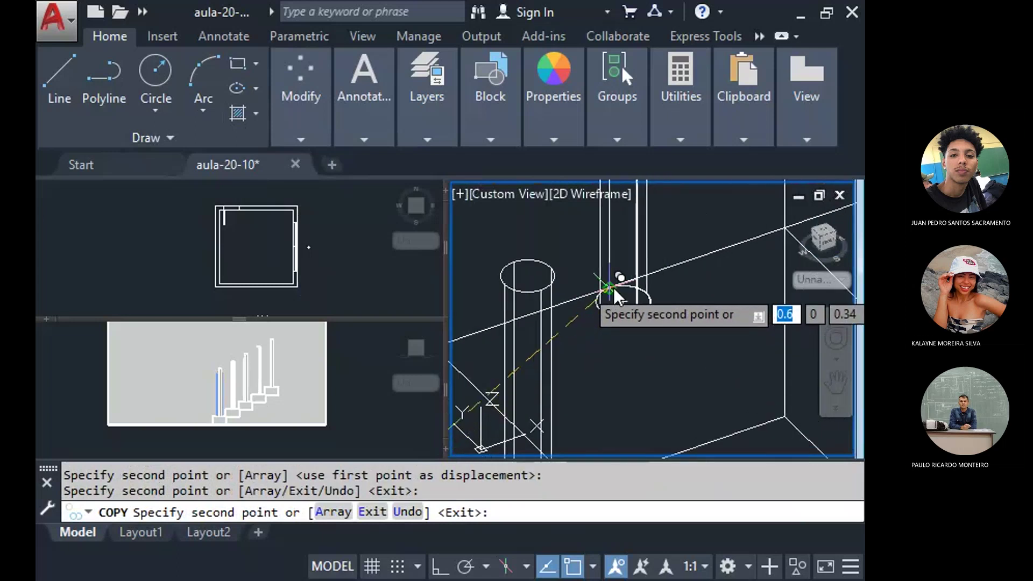
{"action": "scroll", "coordinate": [613, 301], "scroll_direction": "down", "scroll_amount": 3}
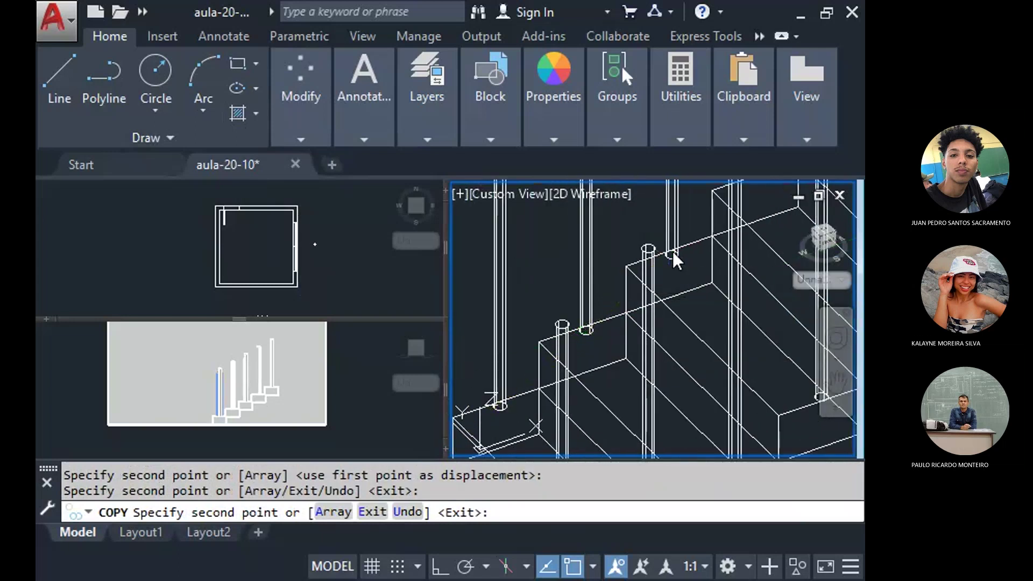
{"action": "left_click", "coordinate": [672, 251]}
{"action": "scroll", "coordinate": [622, 314], "scroll_direction": "up", "scroll_amount": 3}
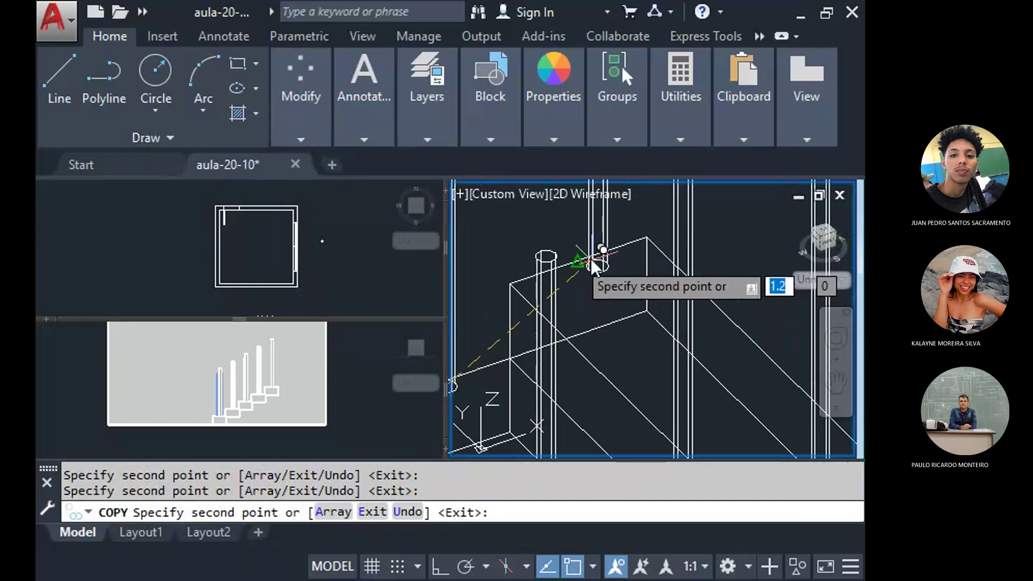
{"action": "scroll", "coordinate": [624, 290], "scroll_direction": "down", "scroll_amount": 4}
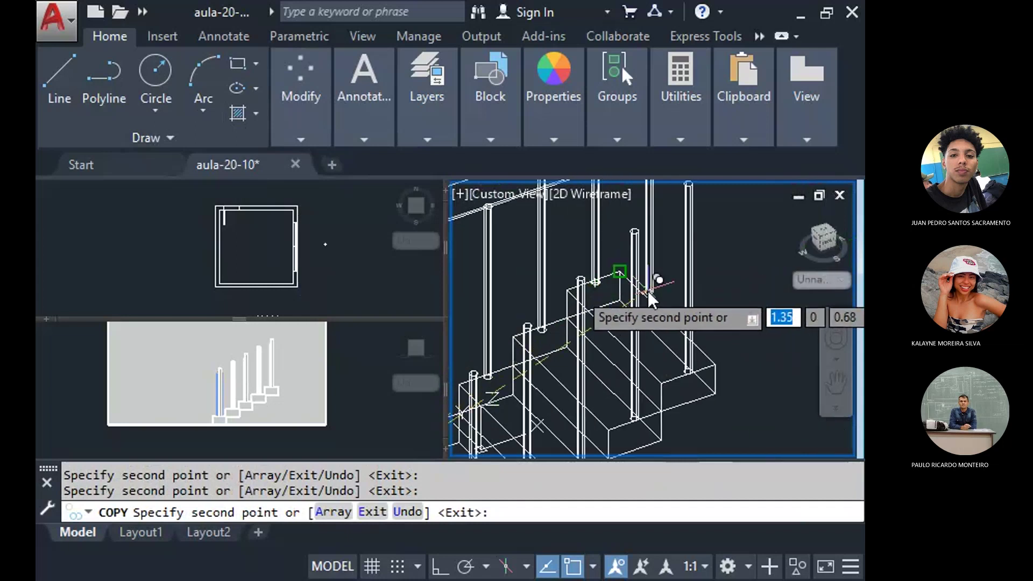
{"action": "key", "text": "Escape"}
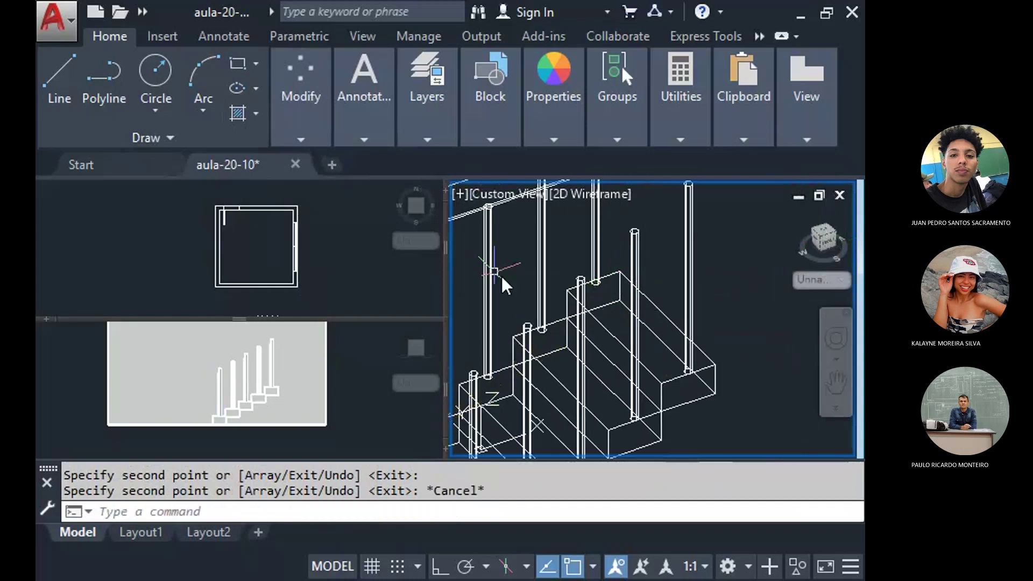
{"action": "scroll", "coordinate": [591, 254], "scroll_direction": "down", "scroll_amount": 2}
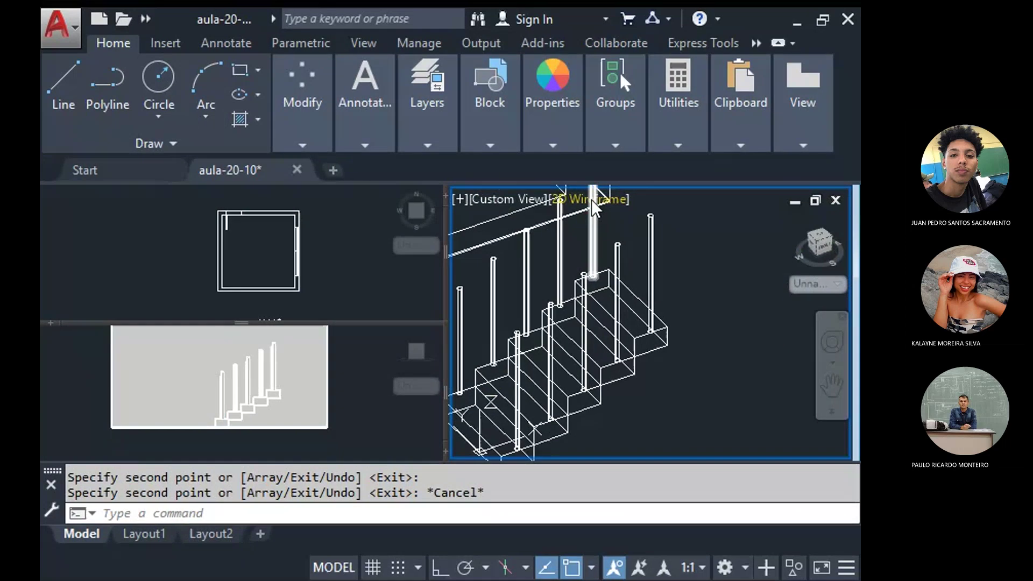
Apply Shaded with Edges and 3DO-orbit to view the stairs and their posts head-on.
{"action": "left_click", "coordinate": [592, 199]}
{"action": "left_click", "coordinate": [591, 280]}
{"action": "mouse_move", "coordinate": [634, 352]}
{"action": "middle_mouse_down", "text": "shift"}
{"action": "mouse_move", "coordinate": [699, 310]}
{"action": "mouse_move", "coordinate": [624, 358]}
{"action": "middle_mouse_up", "text": "shift"}
{"action": "scroll", "coordinate": [597, 360], "scroll_direction": "down", "scroll_amount": 2}
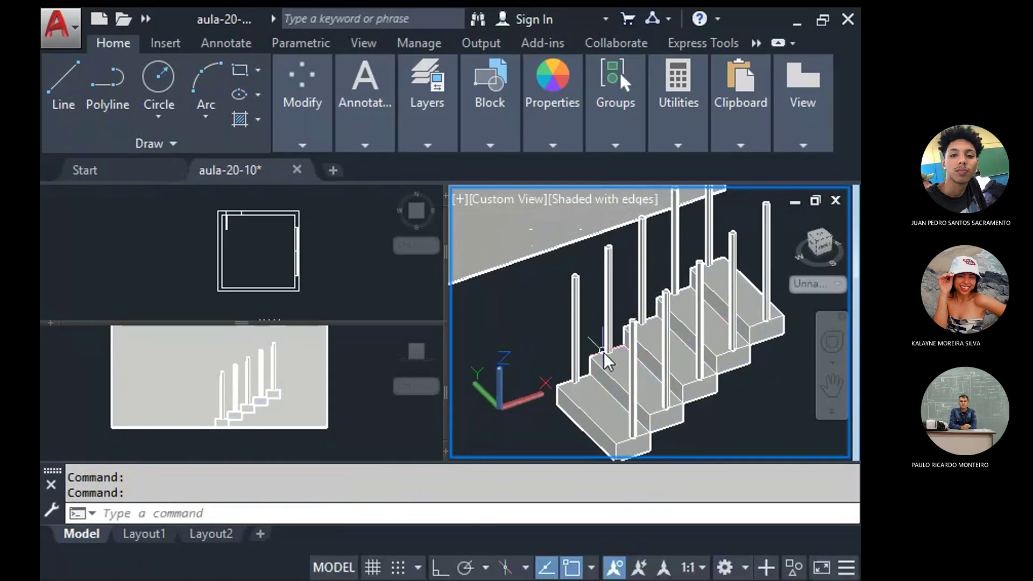
{"action": "type", "text": "3DO"}
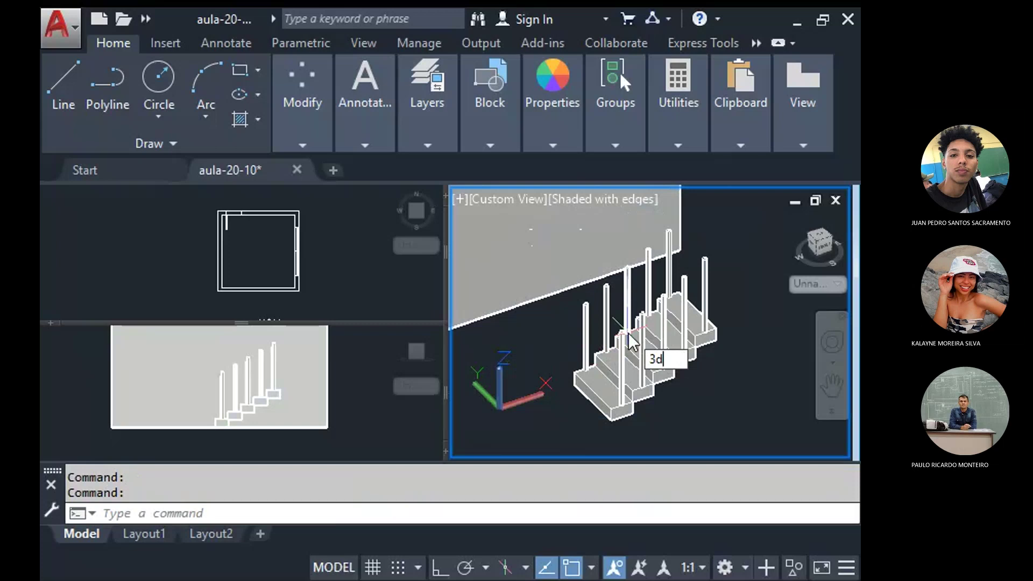
{"action": "key", "text": "Return"}
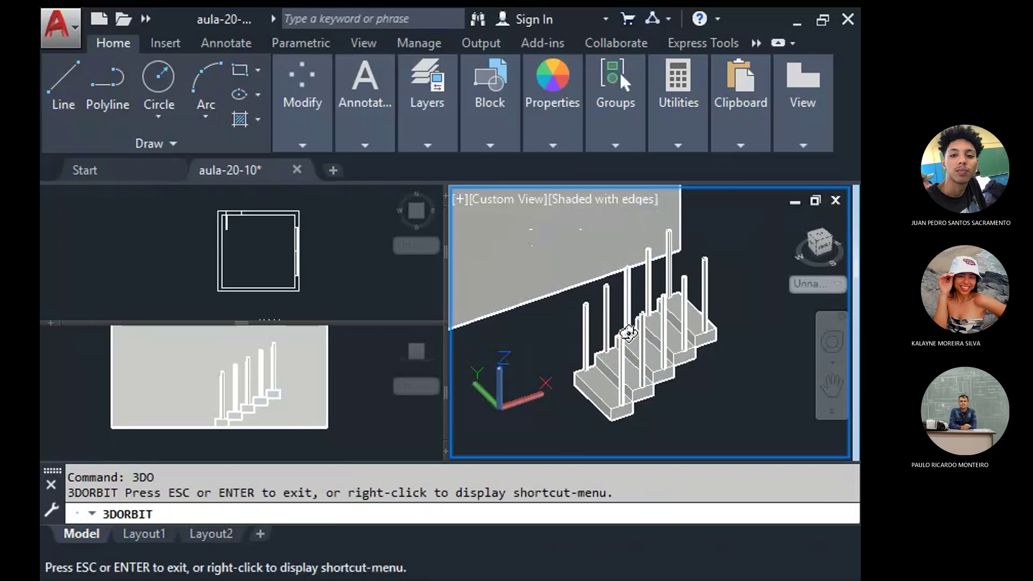
{"action": "left_click_drag", "start_coordinate": [632, 343], "coordinate": [524, 320]}
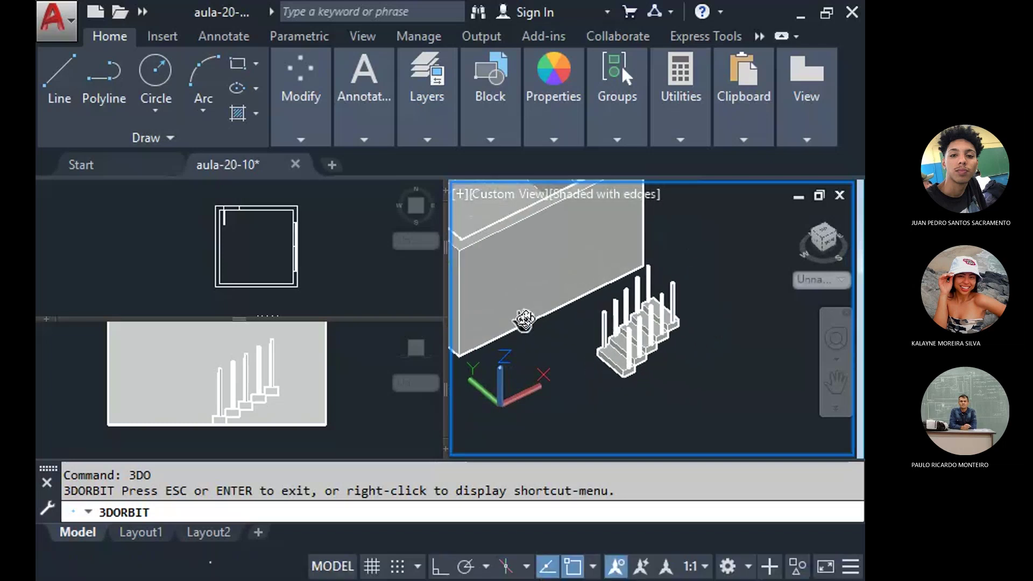